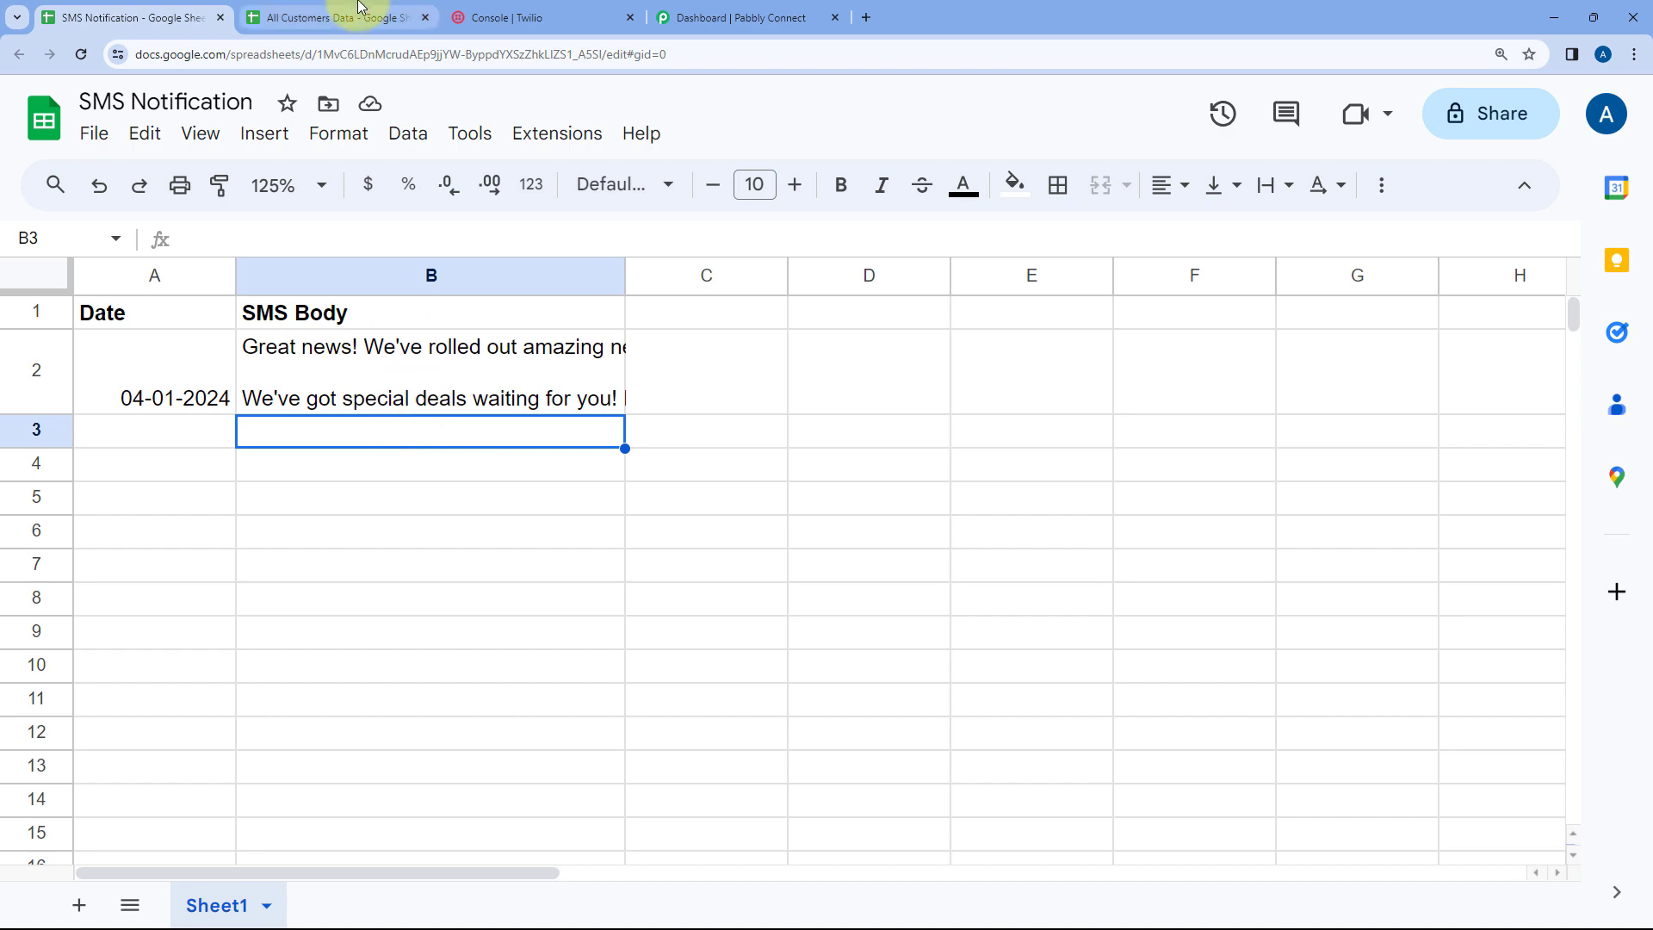
Review the SMS Notification sheet, the All Customers Data sheet, the Twilio console and the Pabbly Connect dashboard
left_click(349, 17)
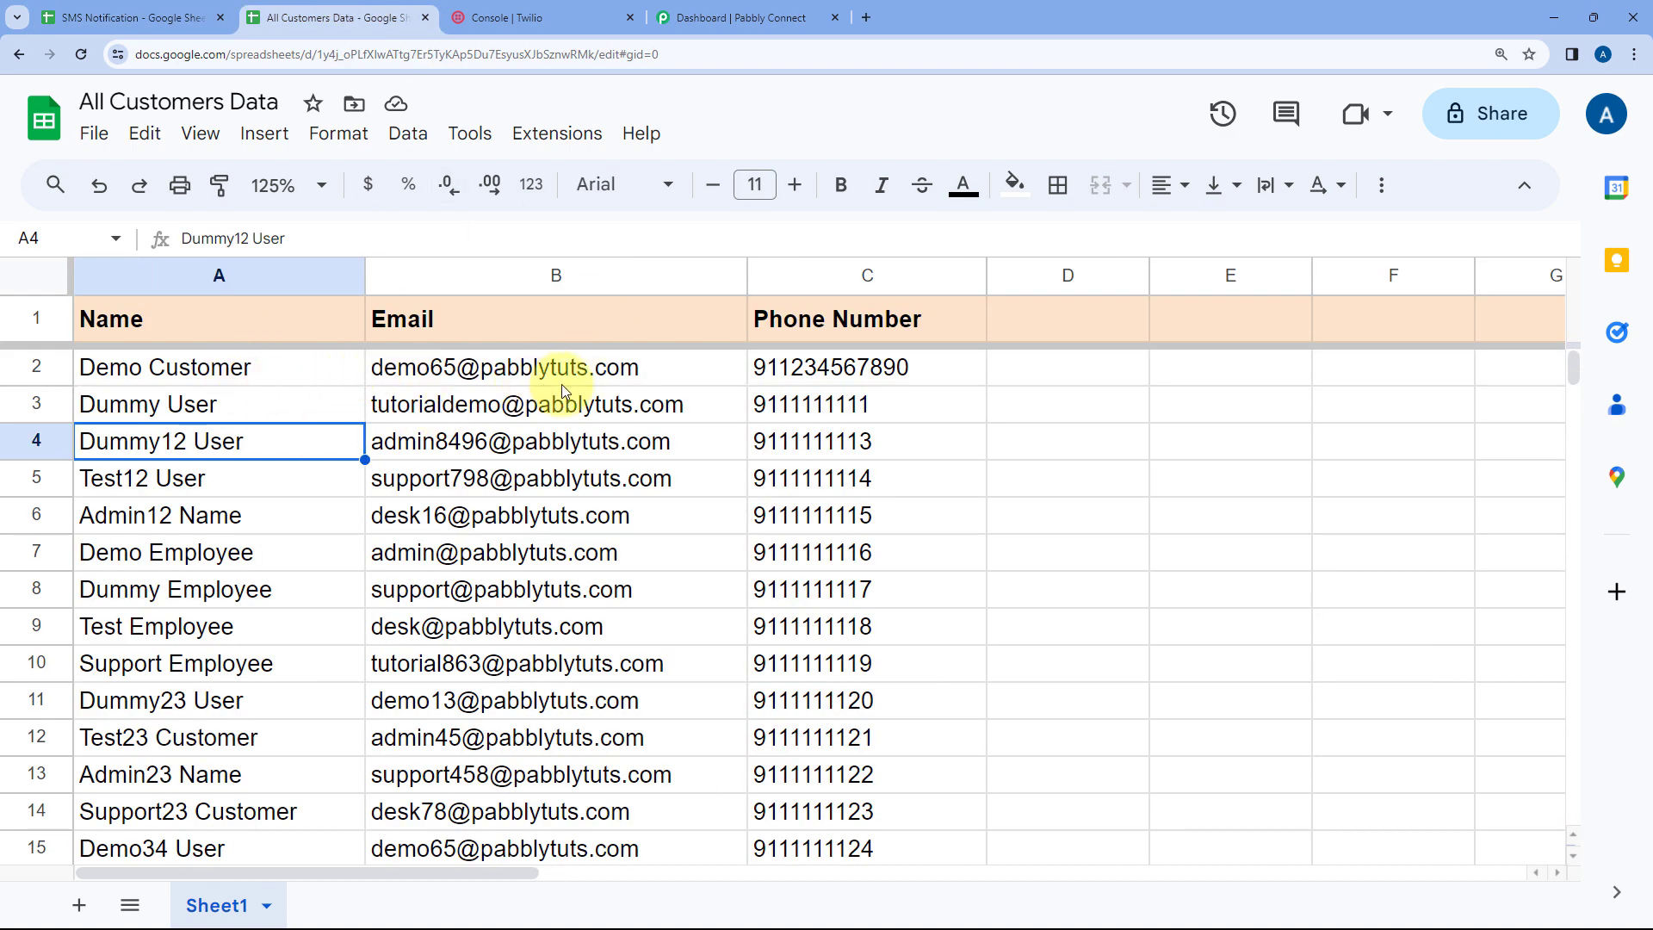
left_click(143, 379)
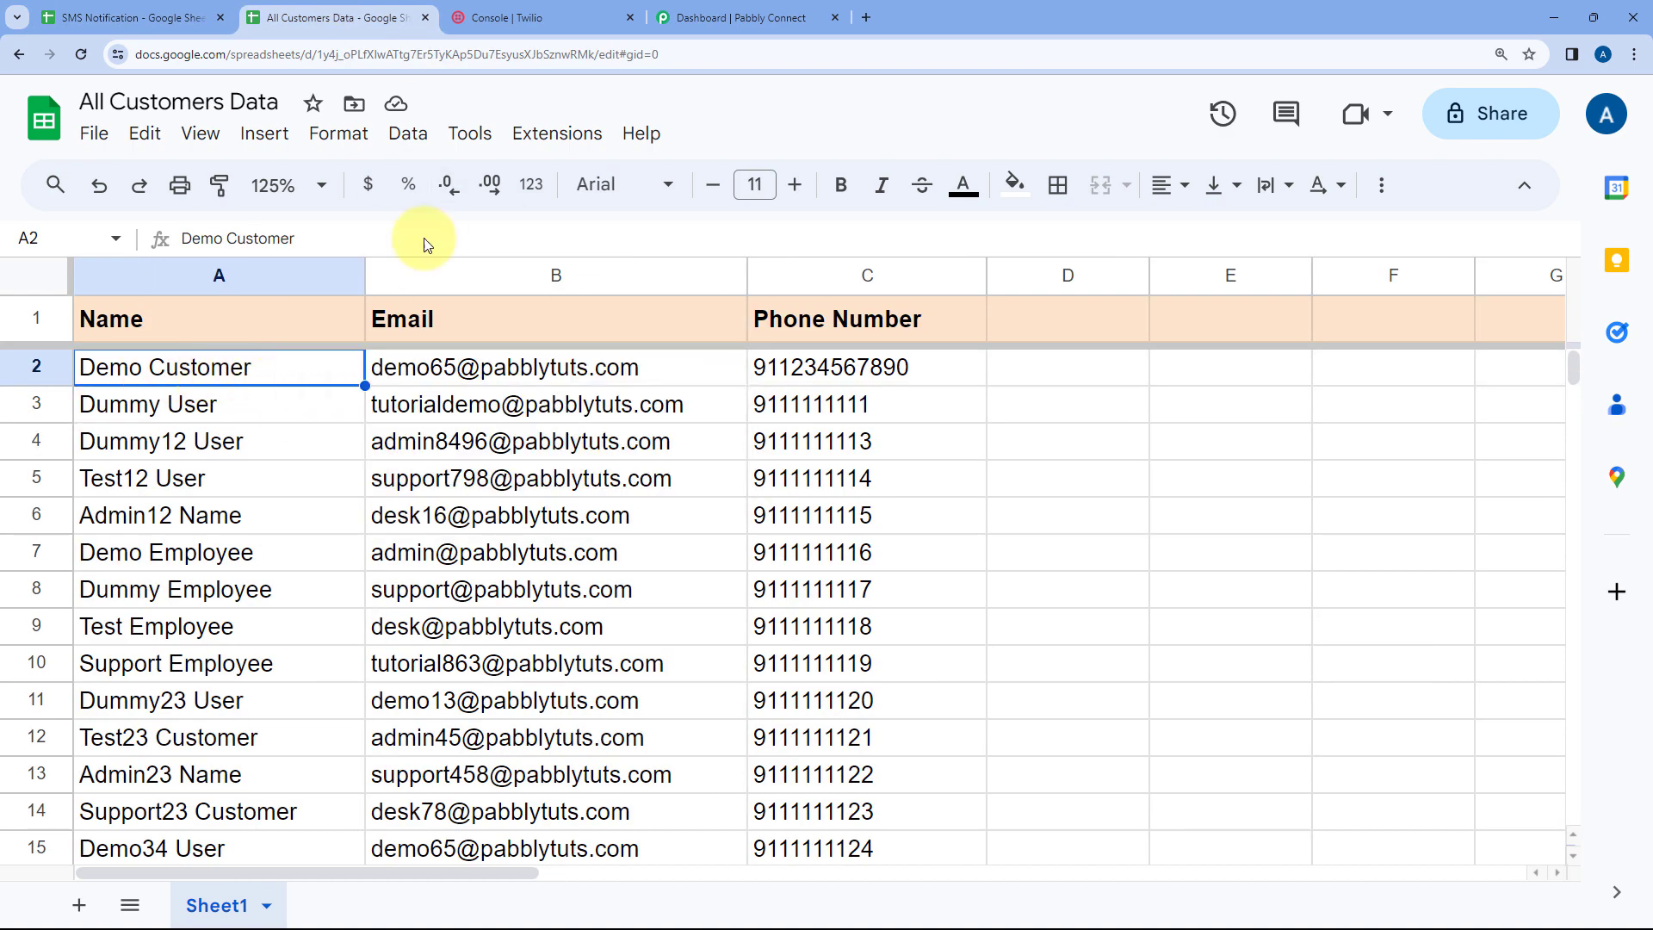
left_click(566, 18)
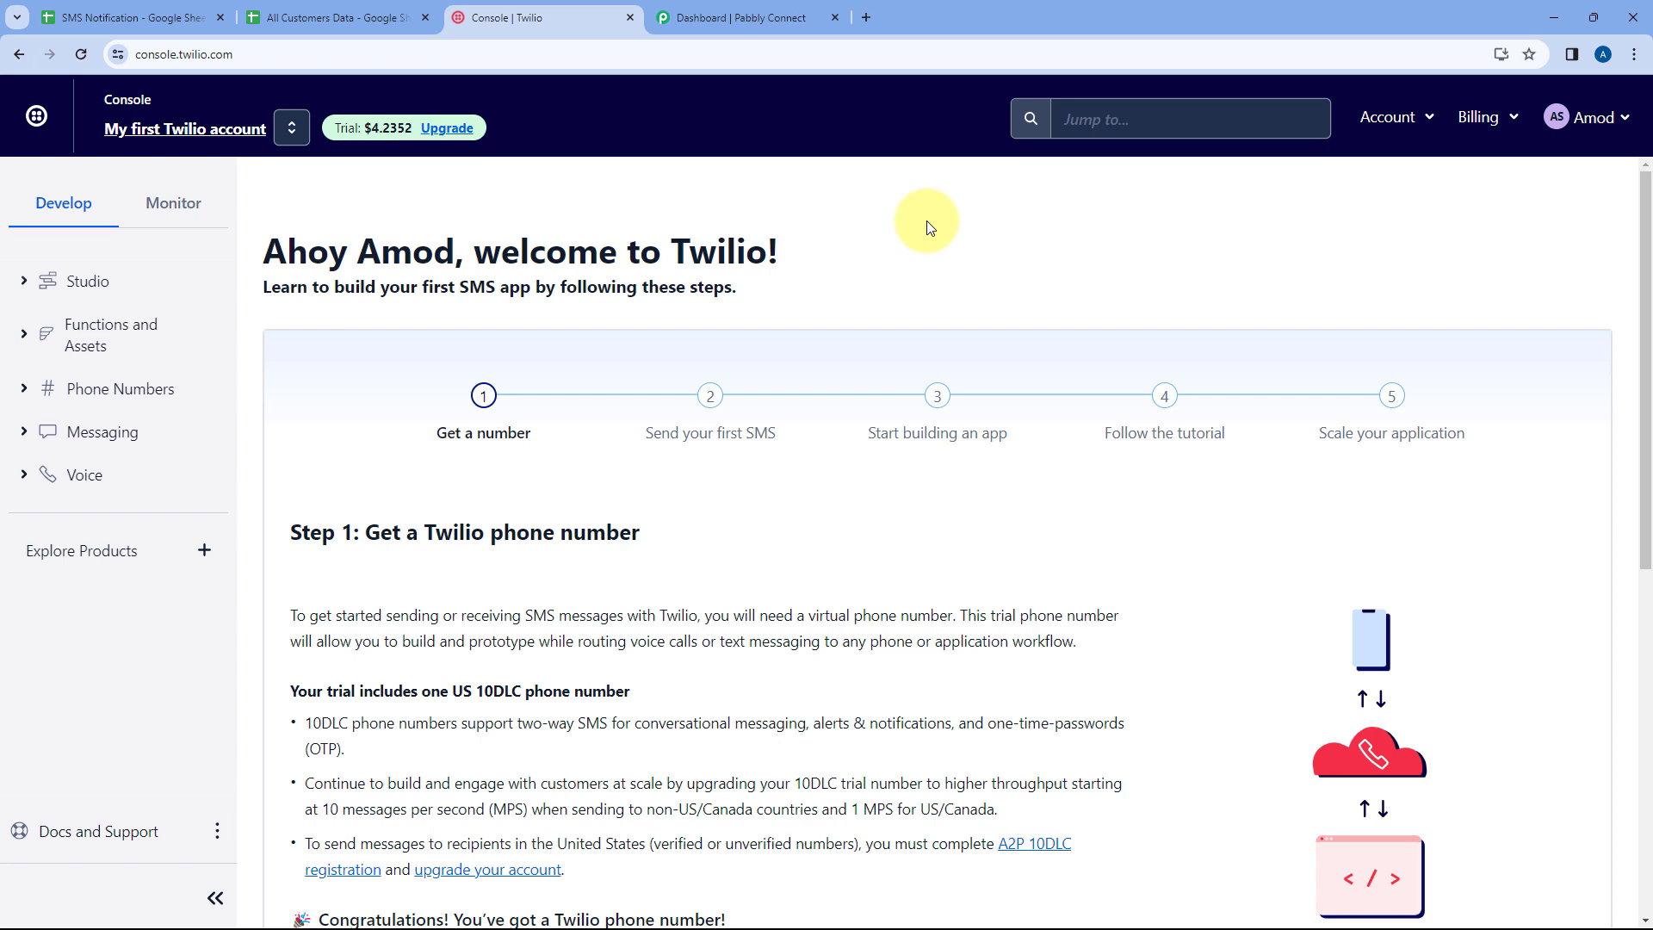
left_click(158, 8)
left_click(371, 15)
left_click(518, 15)
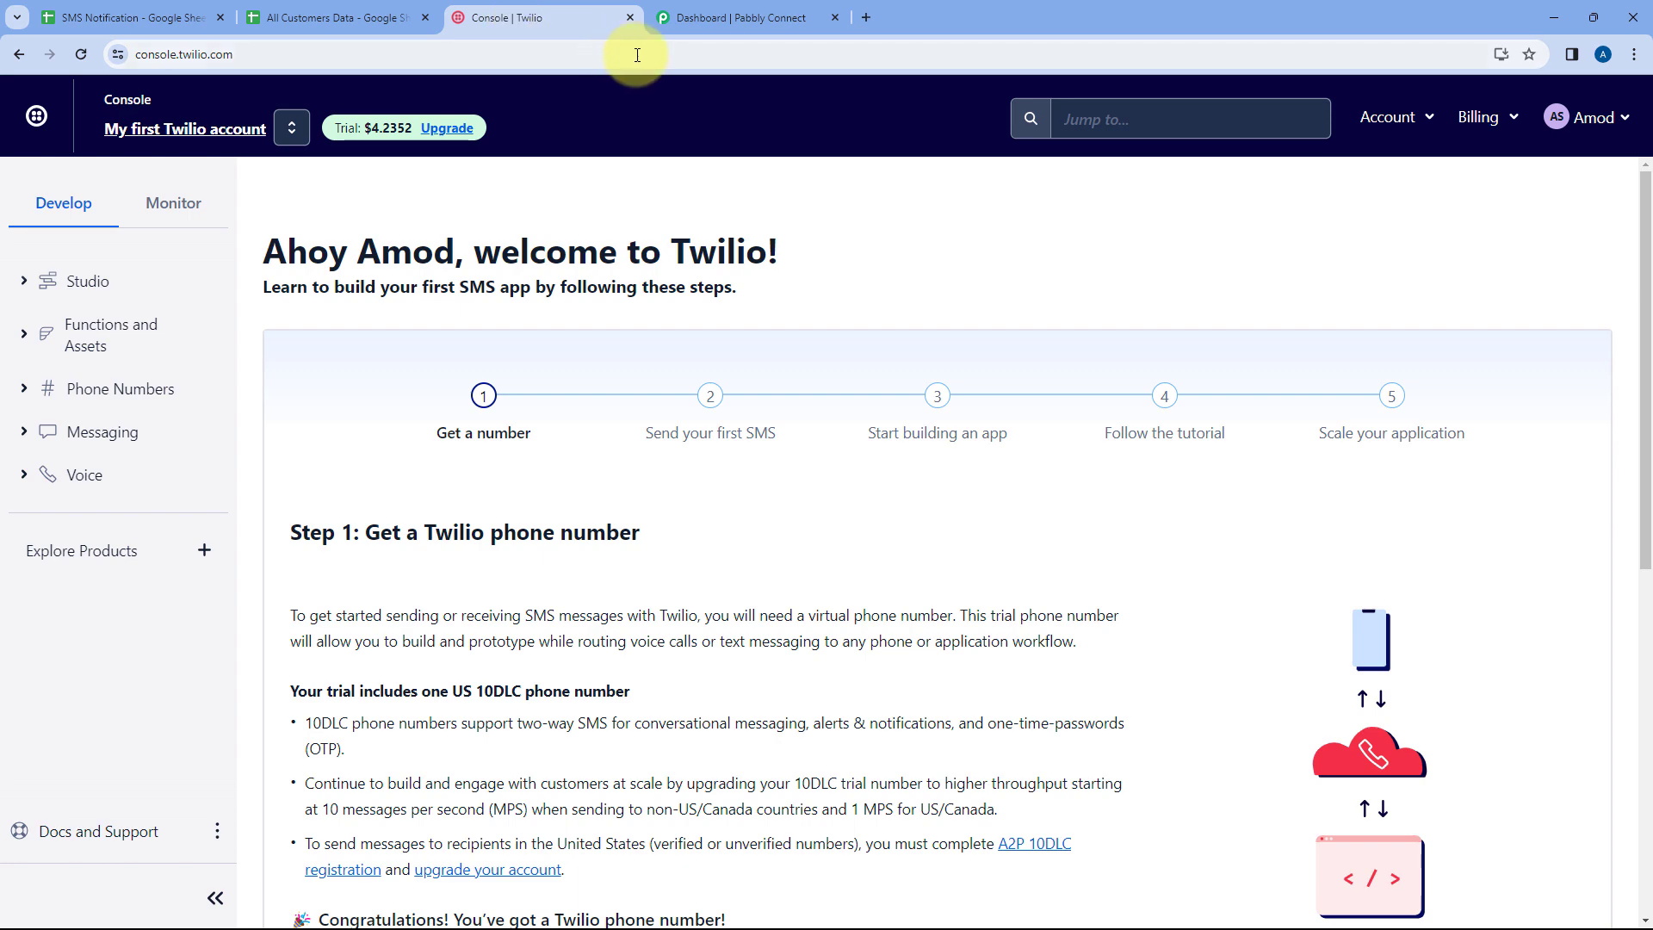
left_click(752, 13)
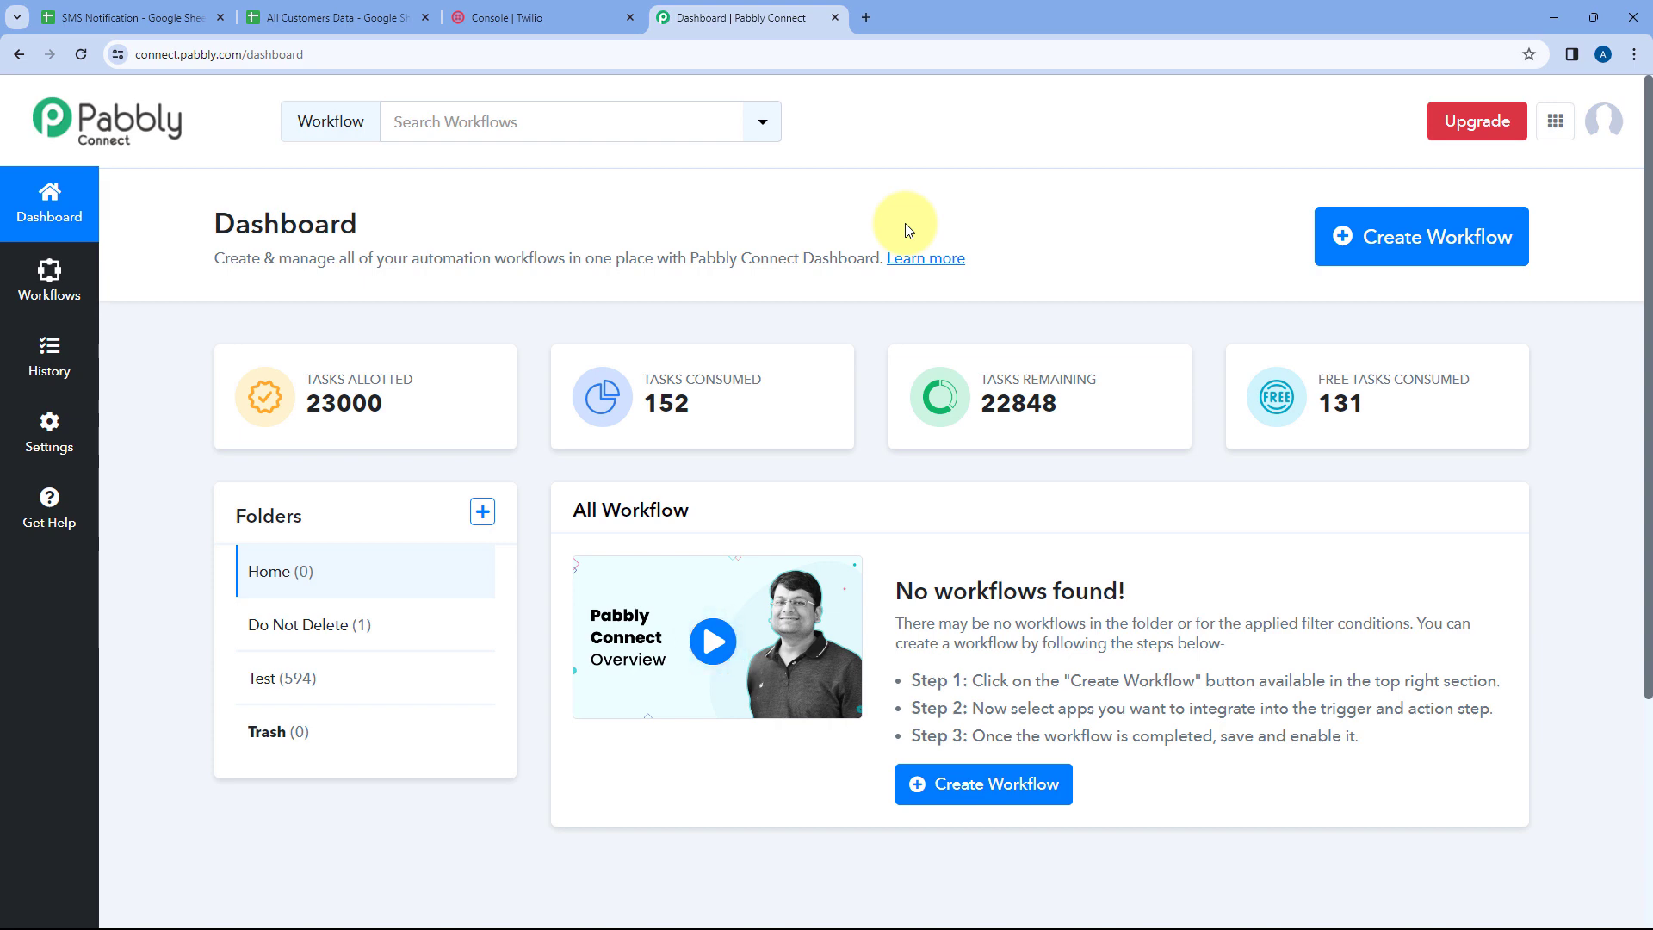
Create a new workflow named Send Bulk SMS in the Home folder
left_click(1330, 215)
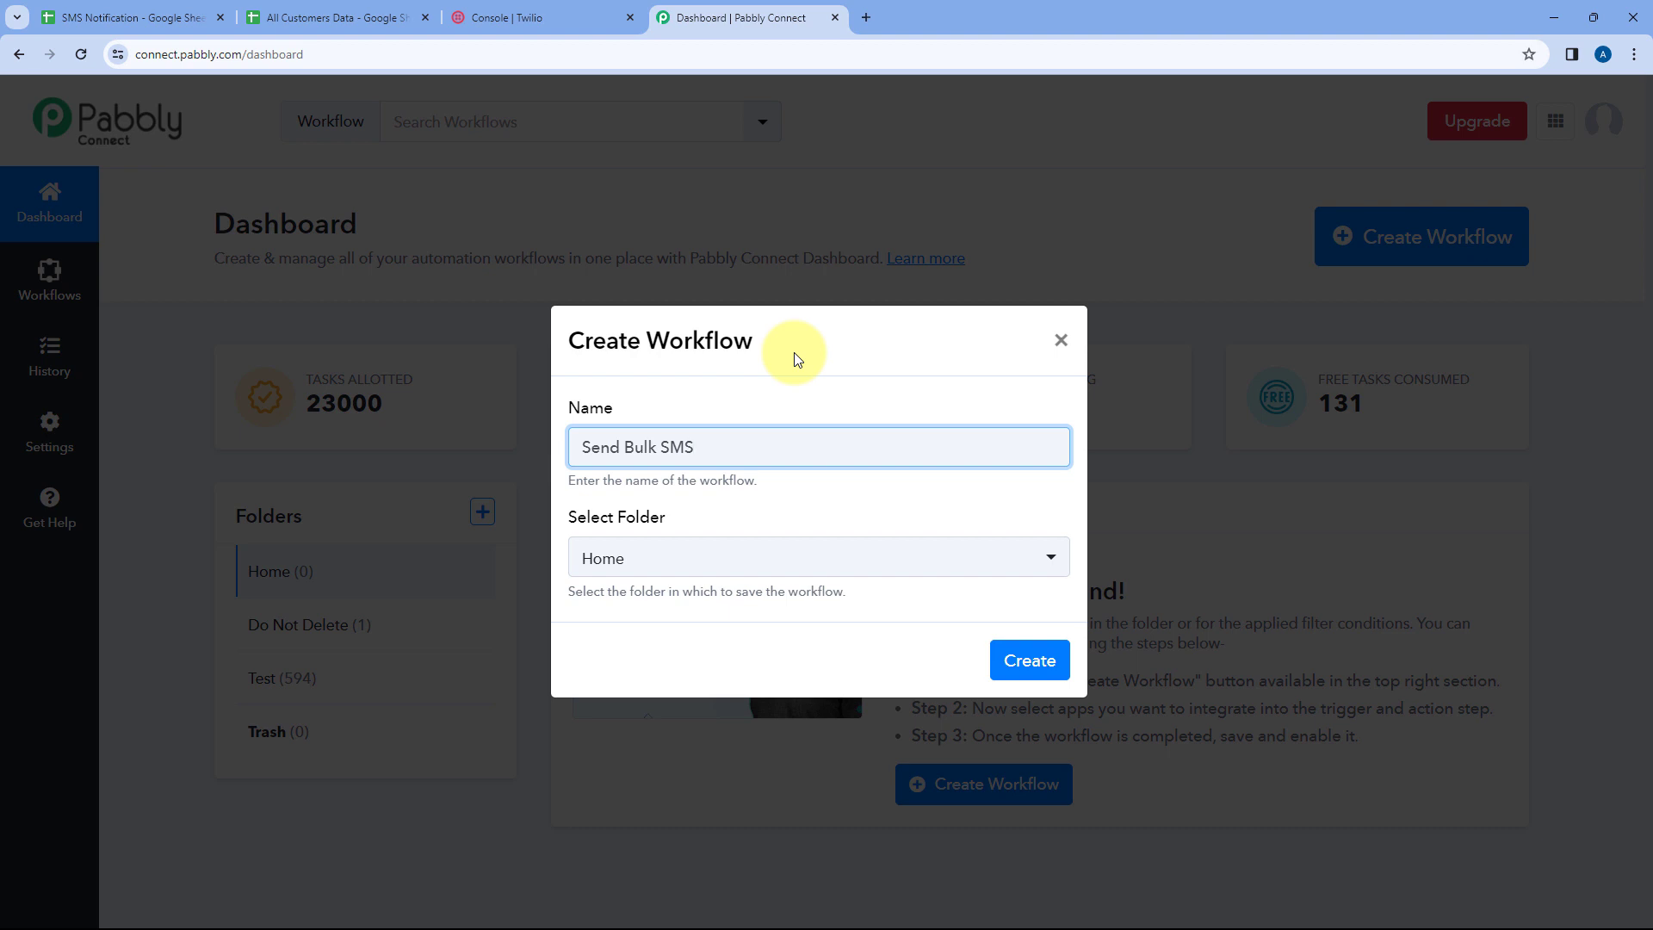
left_click(713, 558)
left_click(661, 655)
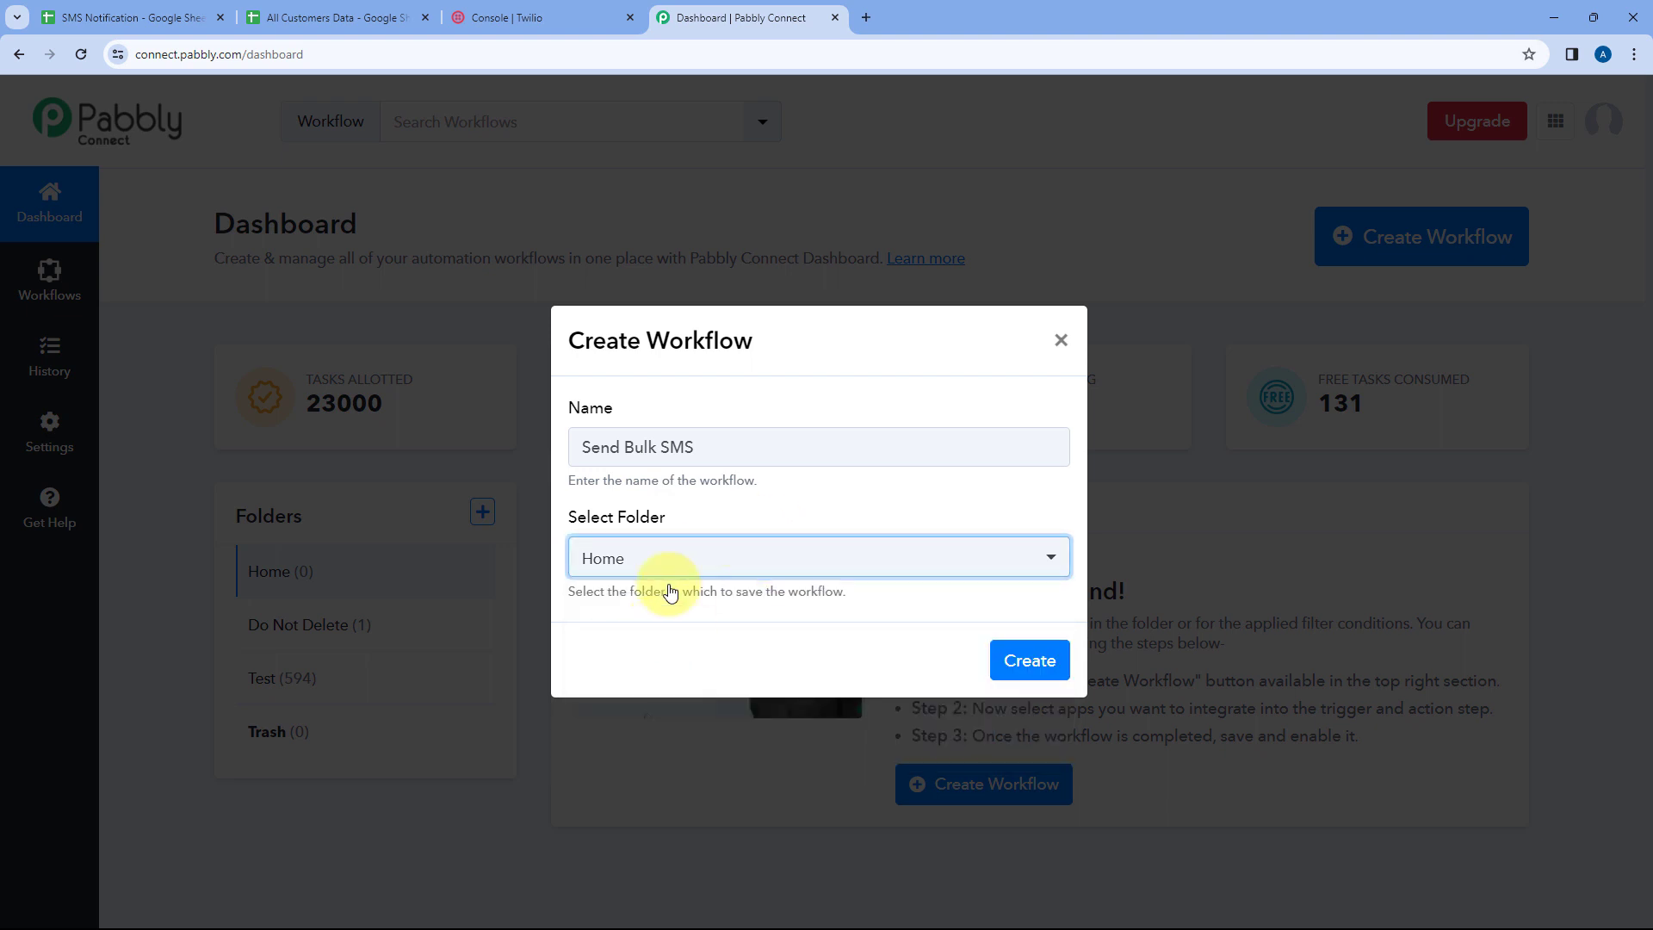
left_click(1031, 661)
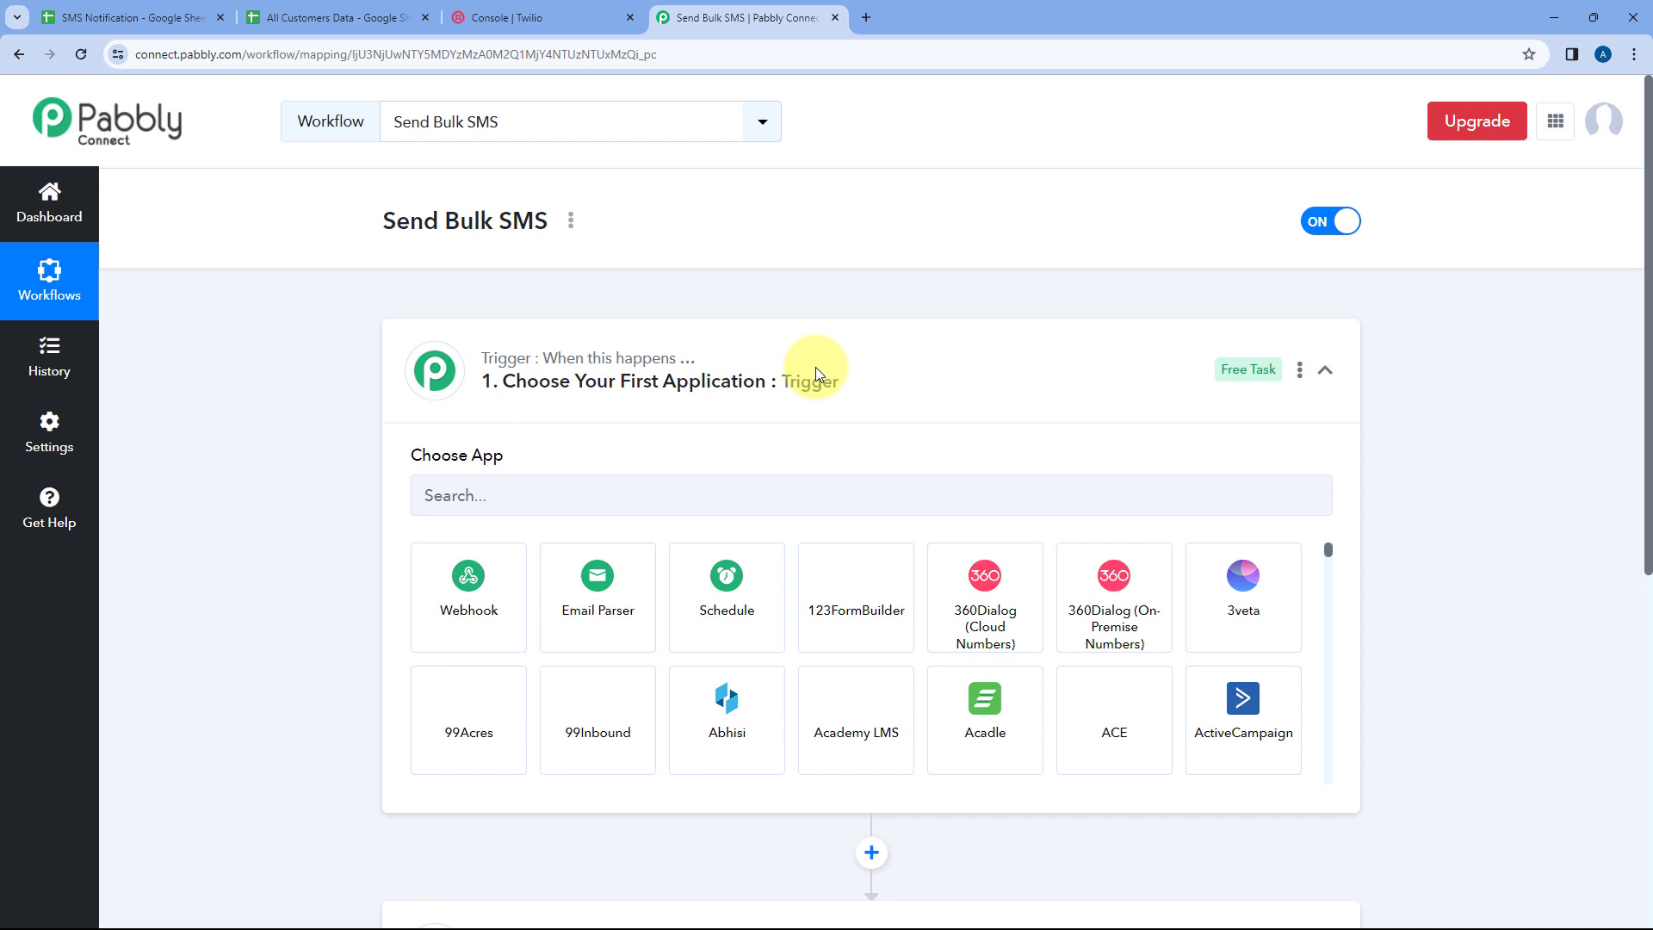
Compare the workflow's trigger step with both spreadsheets and the Twilio console
left_click(814, 366)
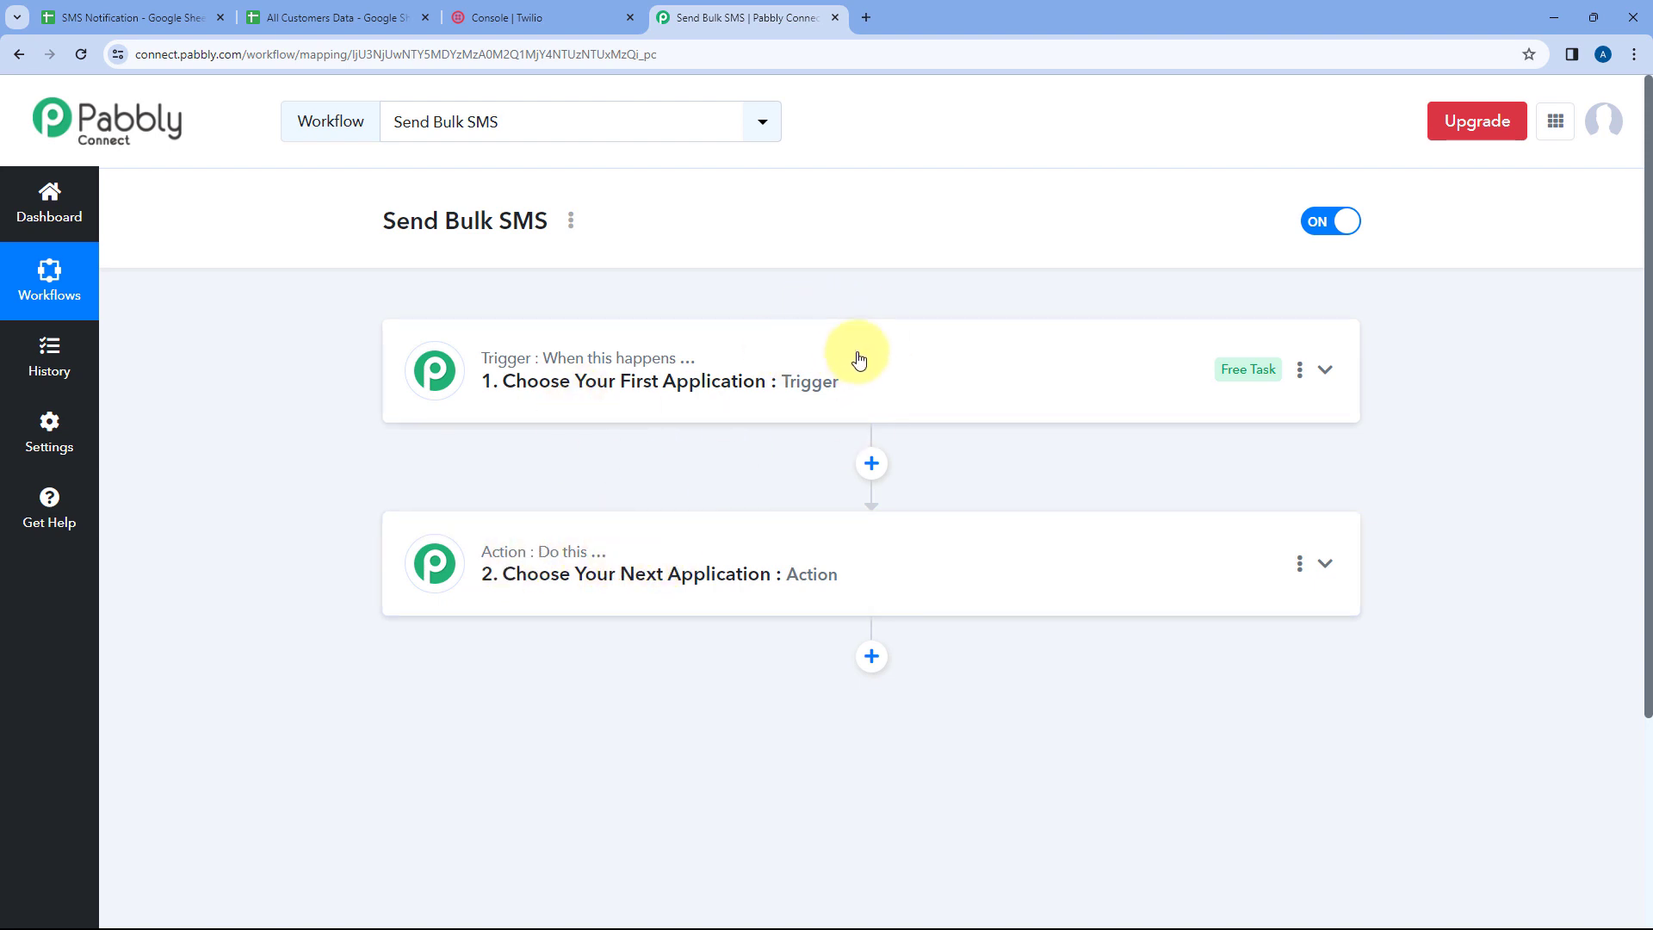
left_click(665, 341)
scroll(357, 437, "down", 1)
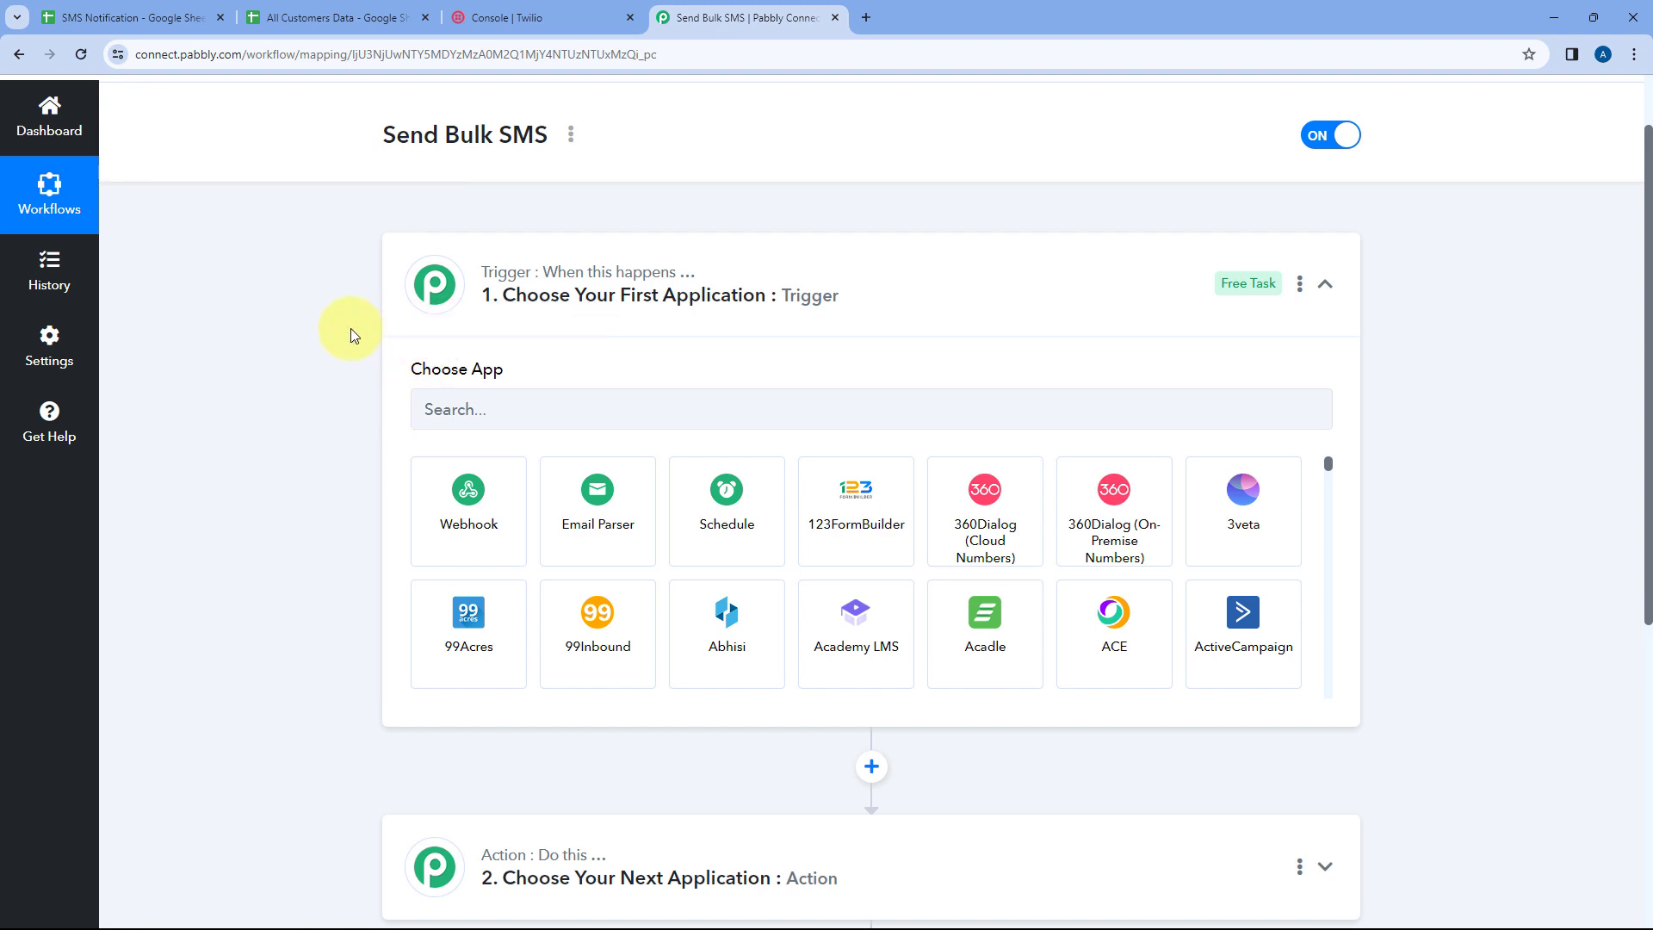
left_click(142, 17)
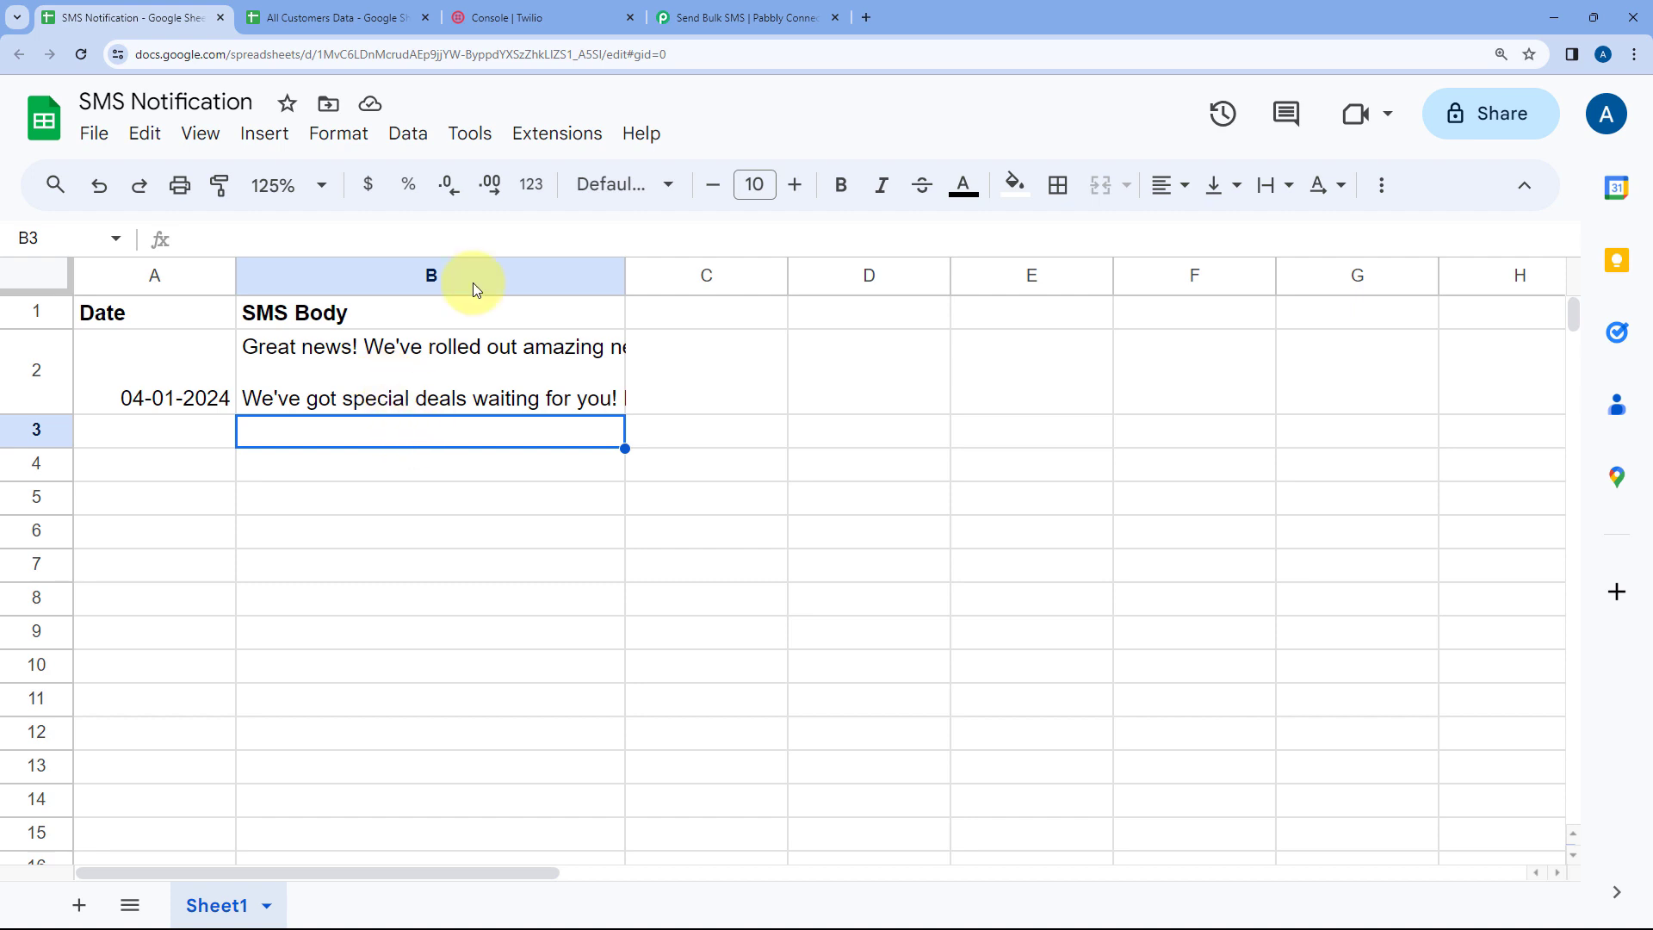
left_click(745, 17)
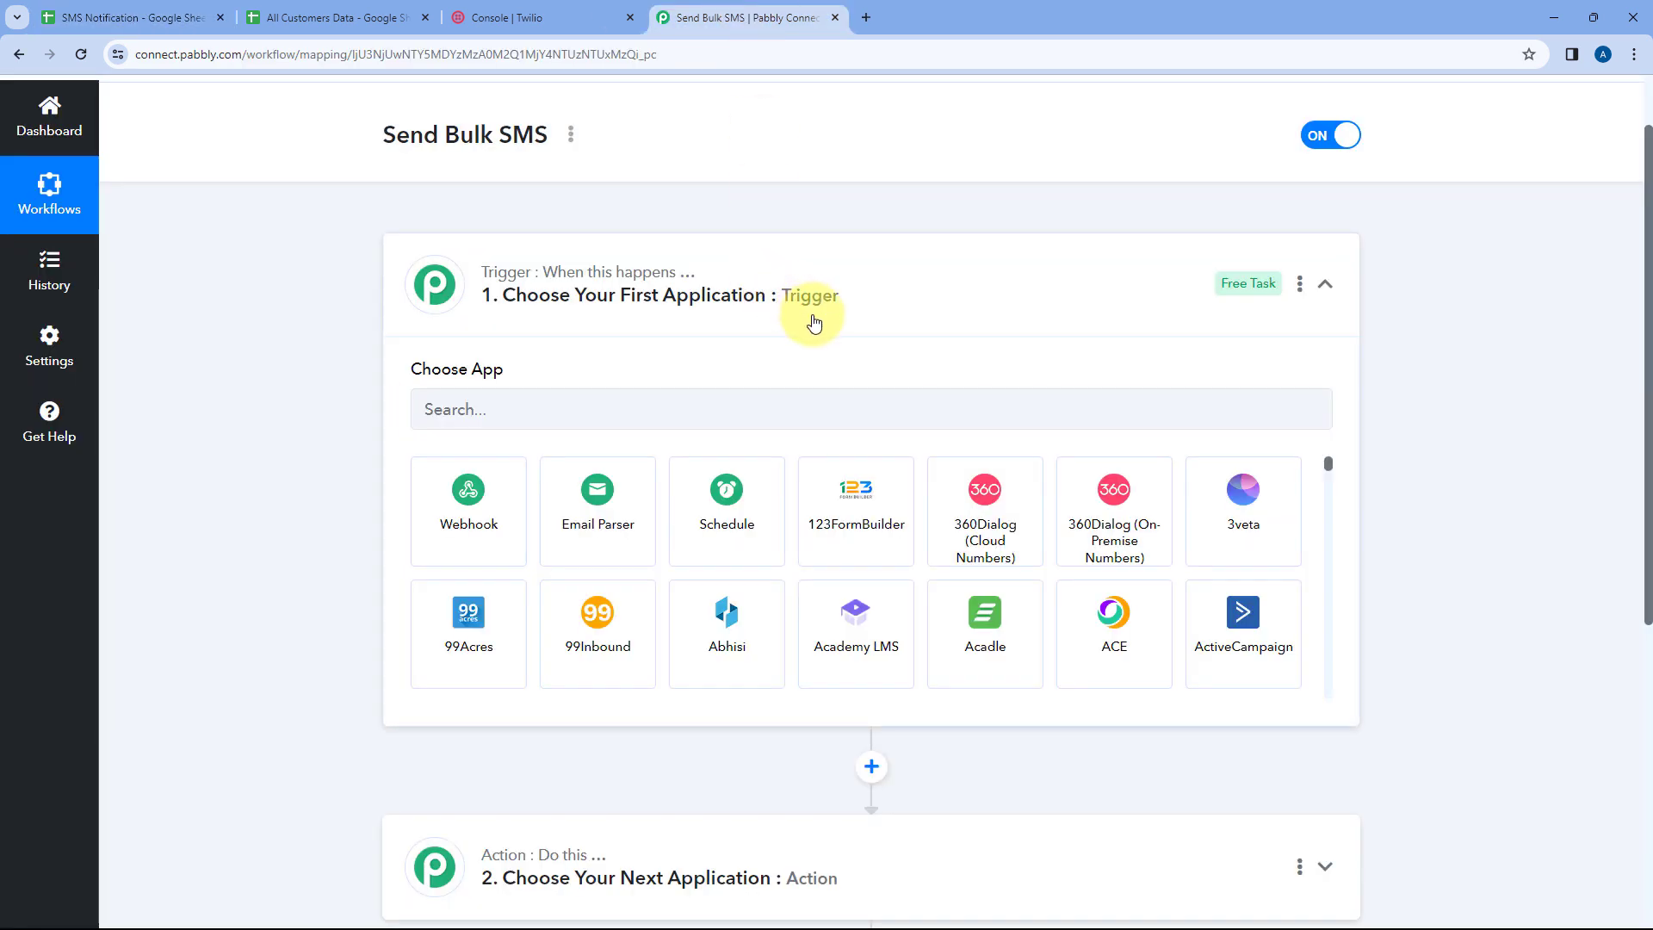
left_click(142, 18)
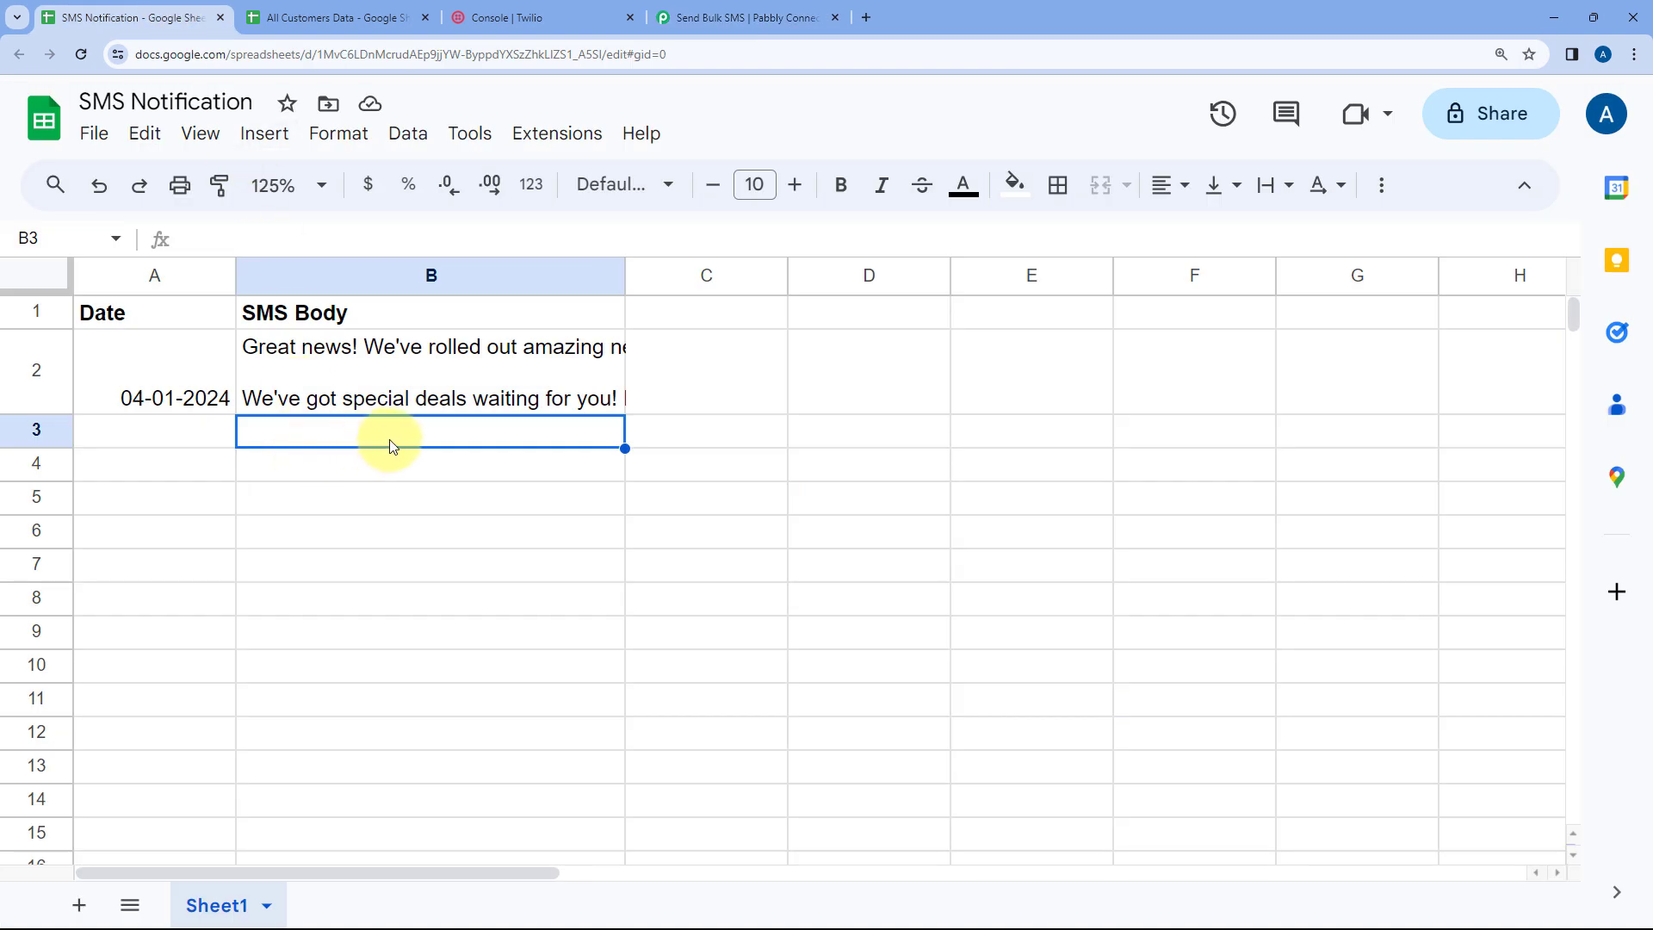
left_click(747, 17)
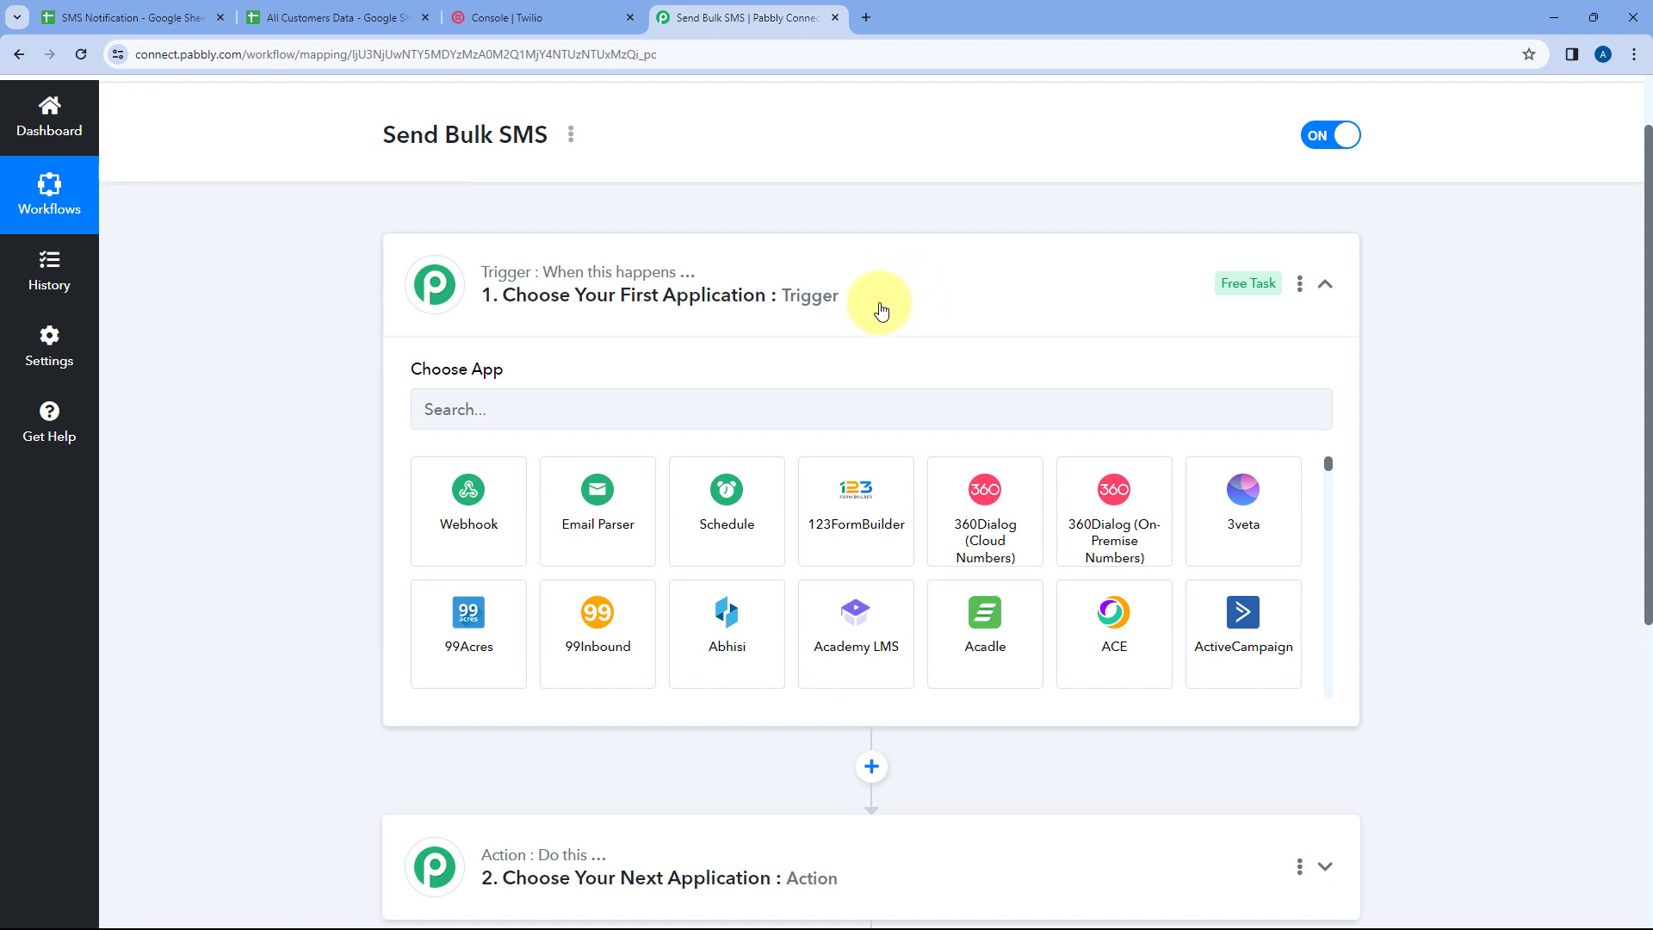
left_click(830, 264)
left_click(349, 14)
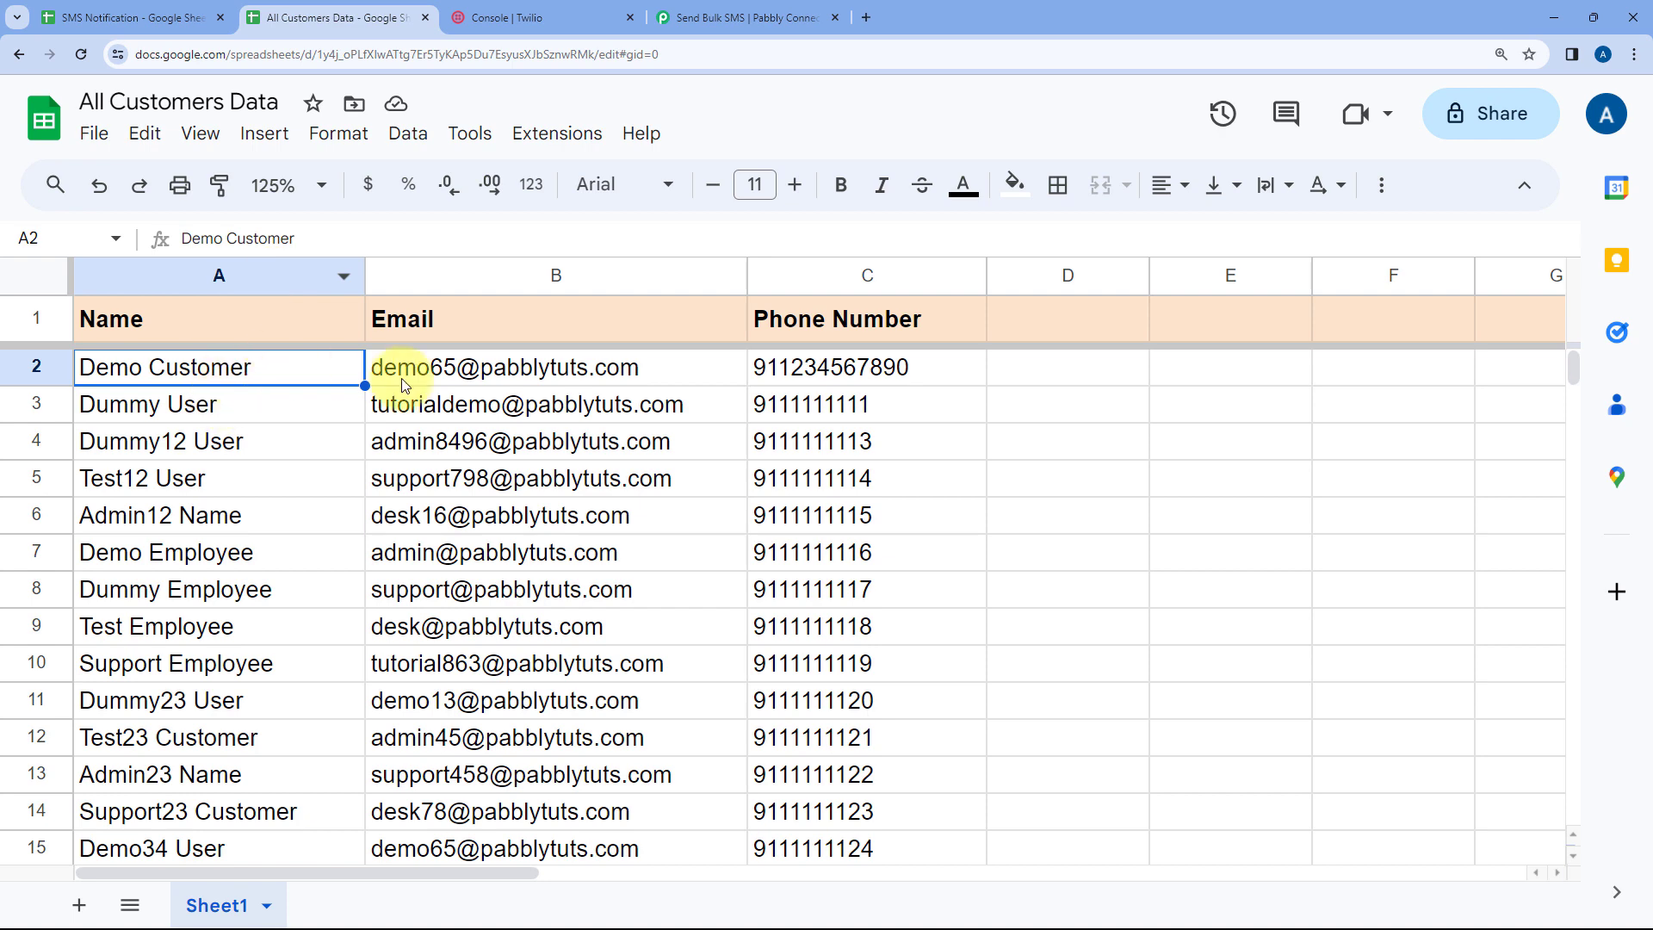
left_click(534, 17)
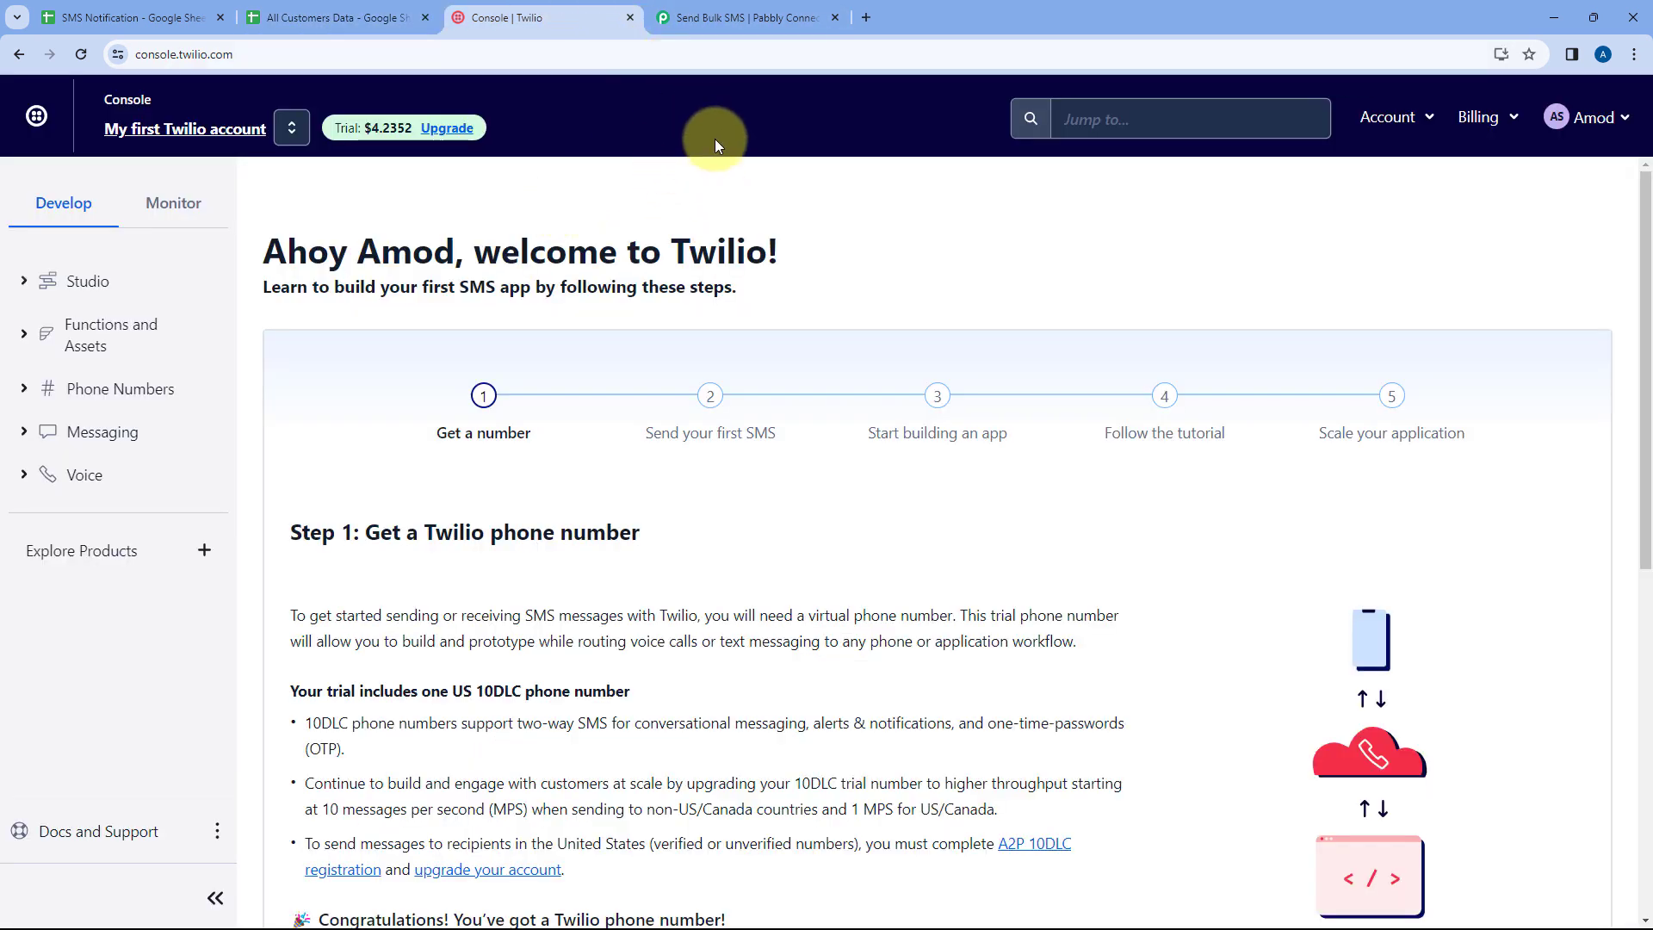
left_click(68, 7)
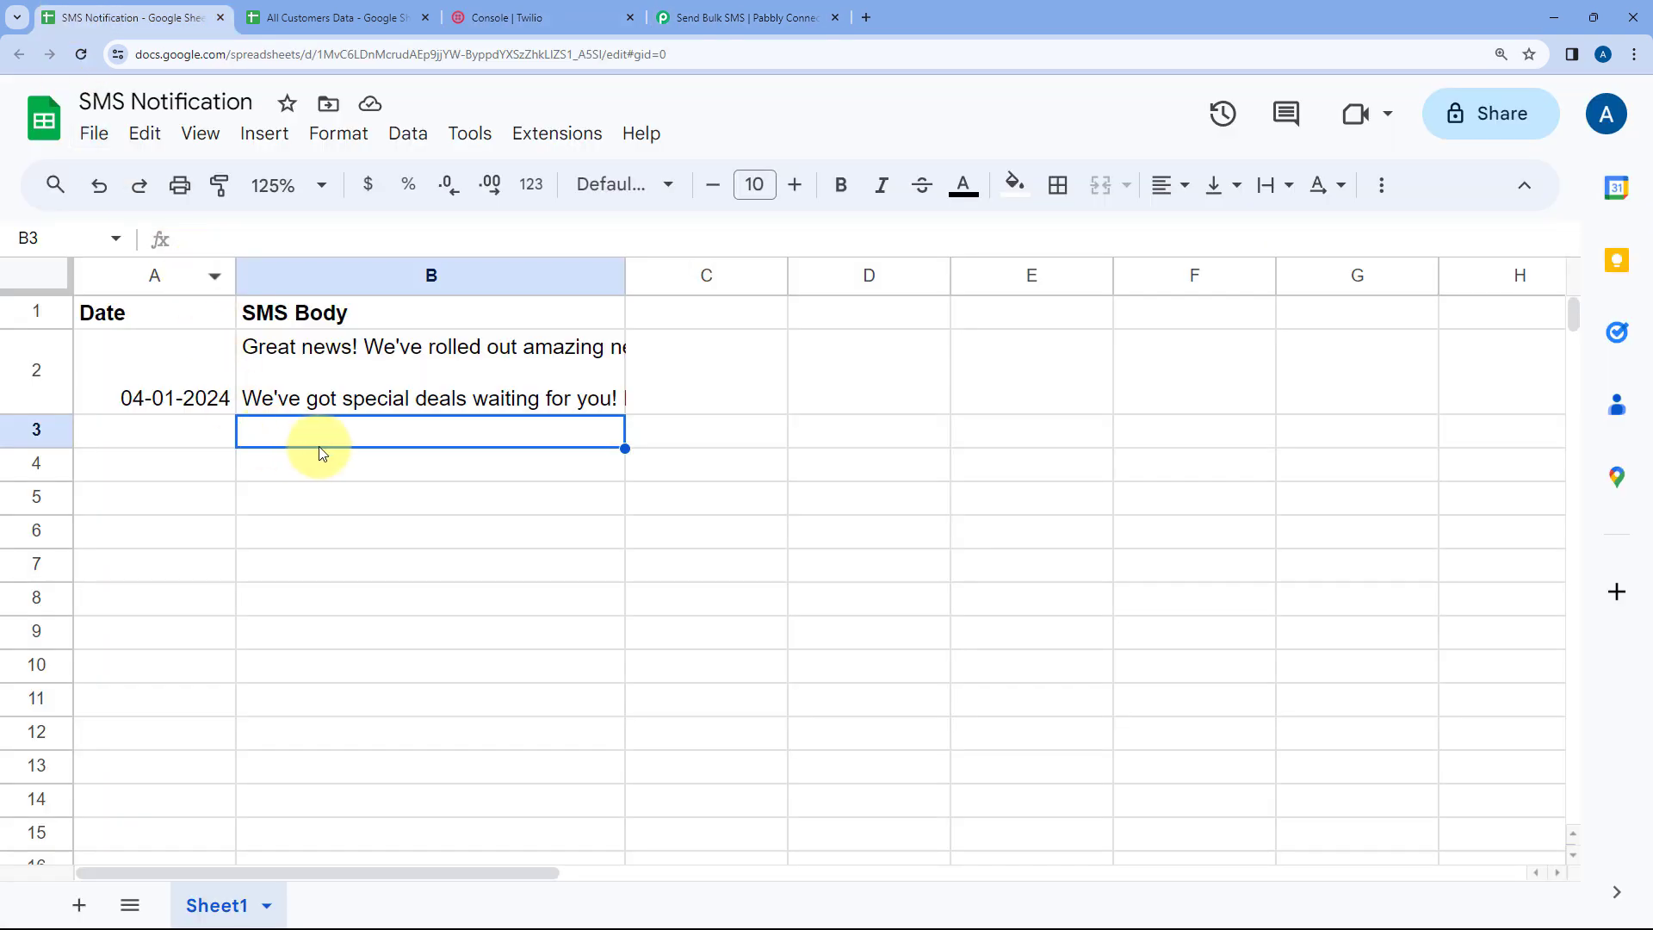
left_click(508, 18)
left_click(336, 17)
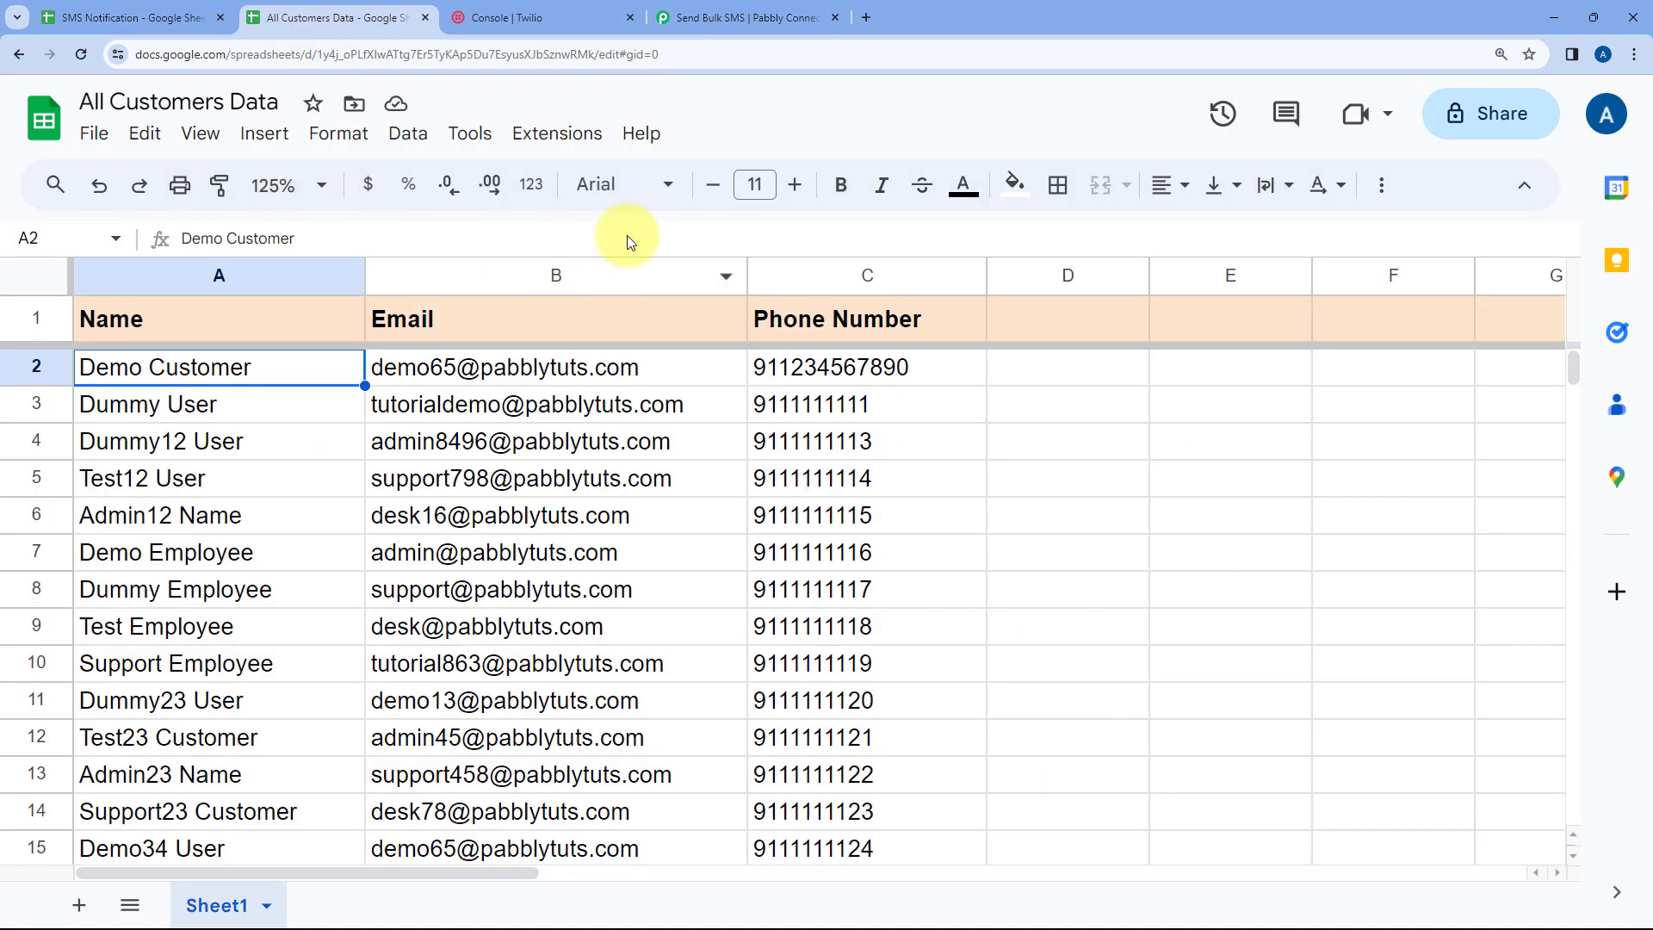
left_click(710, 21)
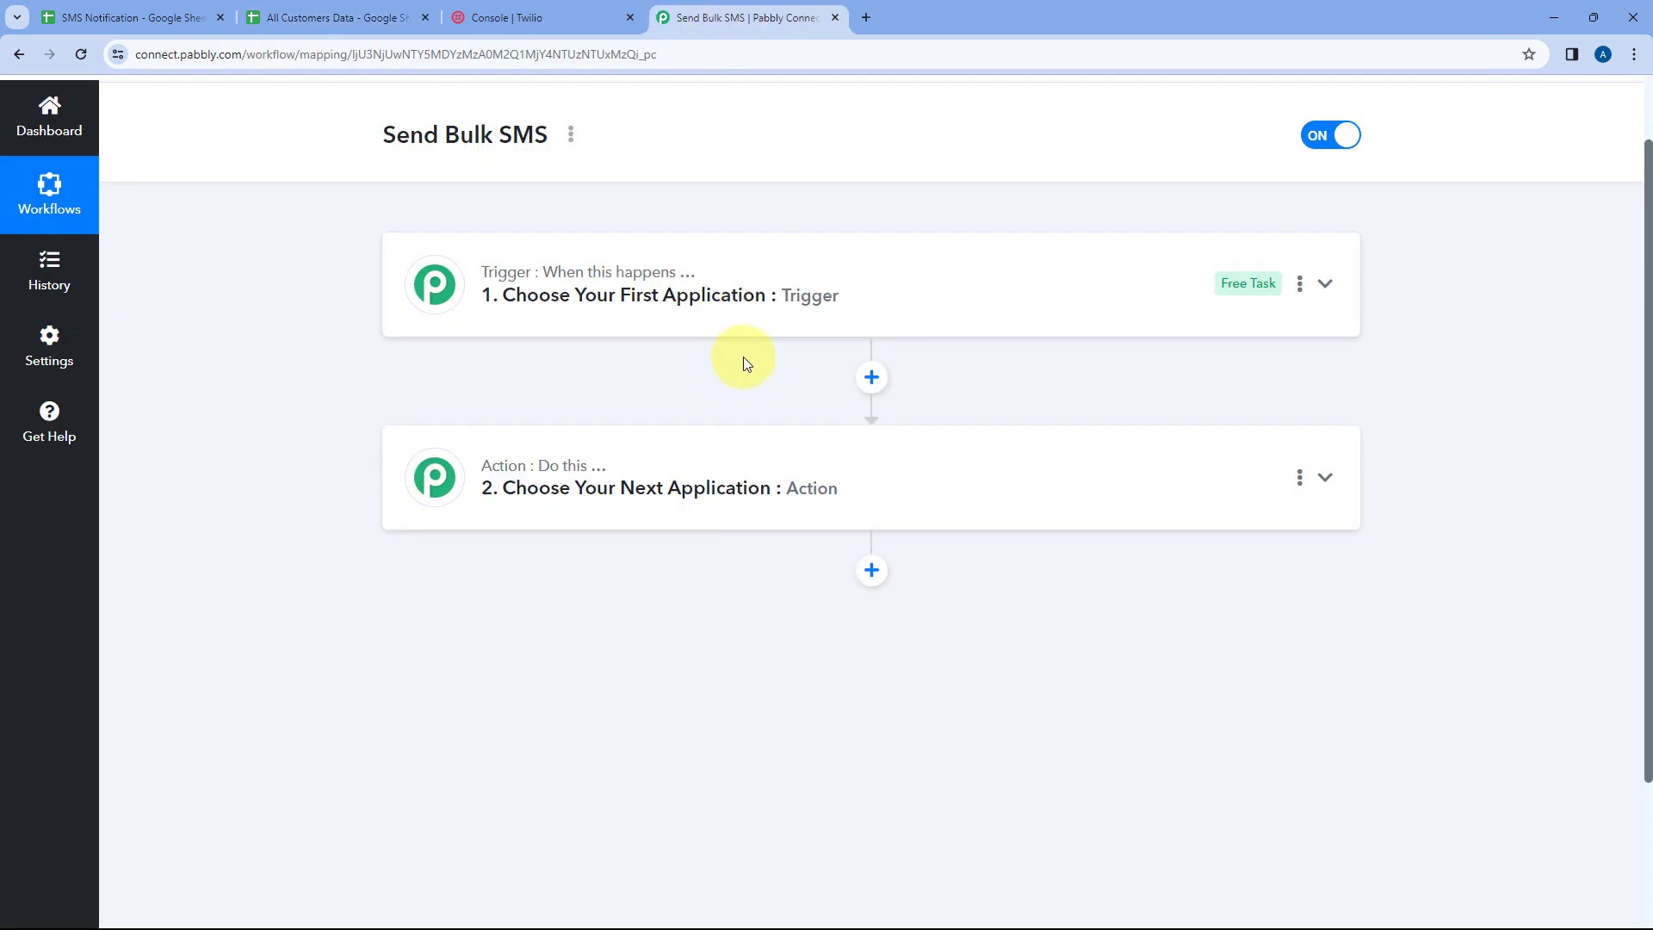
Search for and choose Google Sheets as the trigger app
left_click(918, 254)
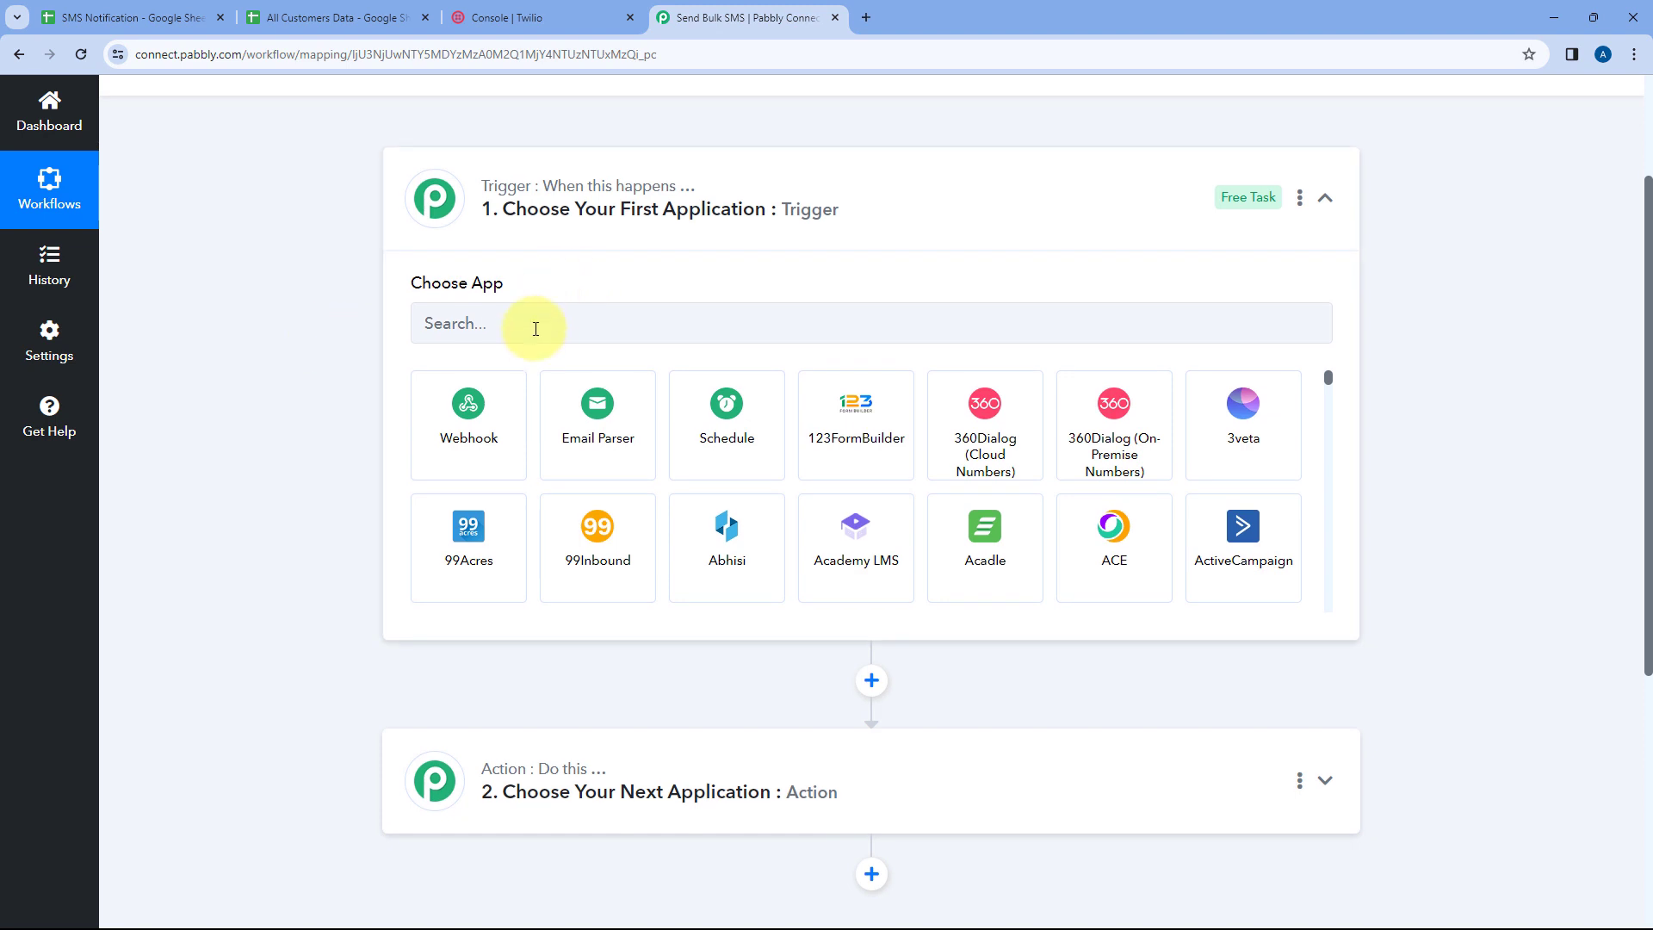
left_click(536, 328)
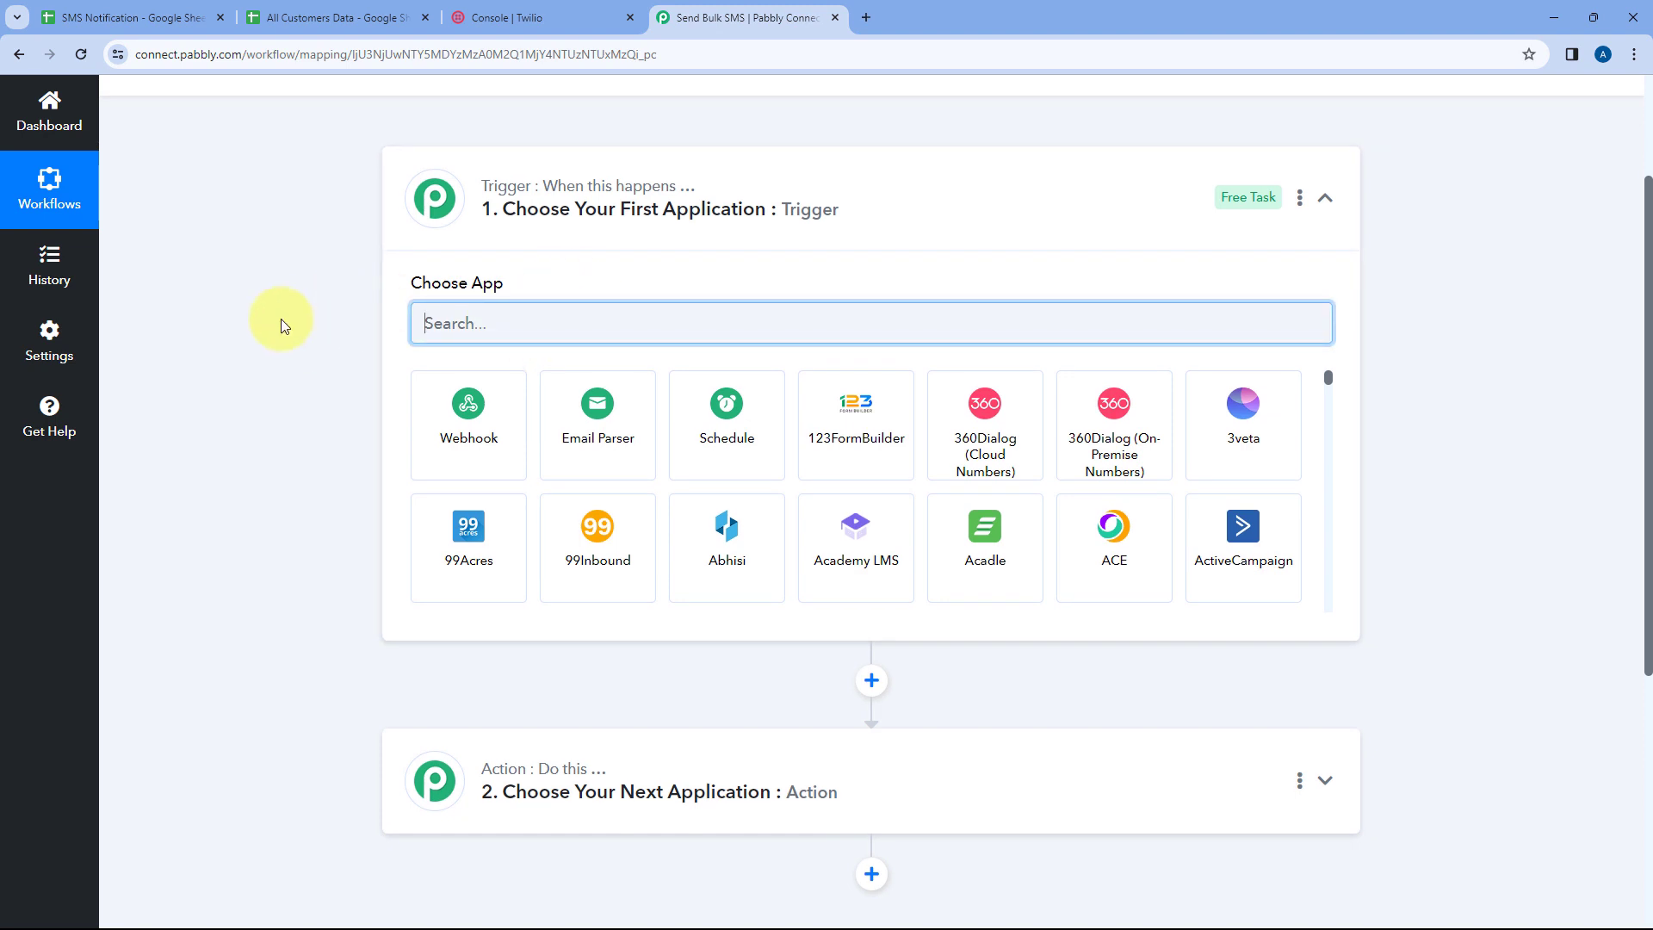
type("Google Sheets")
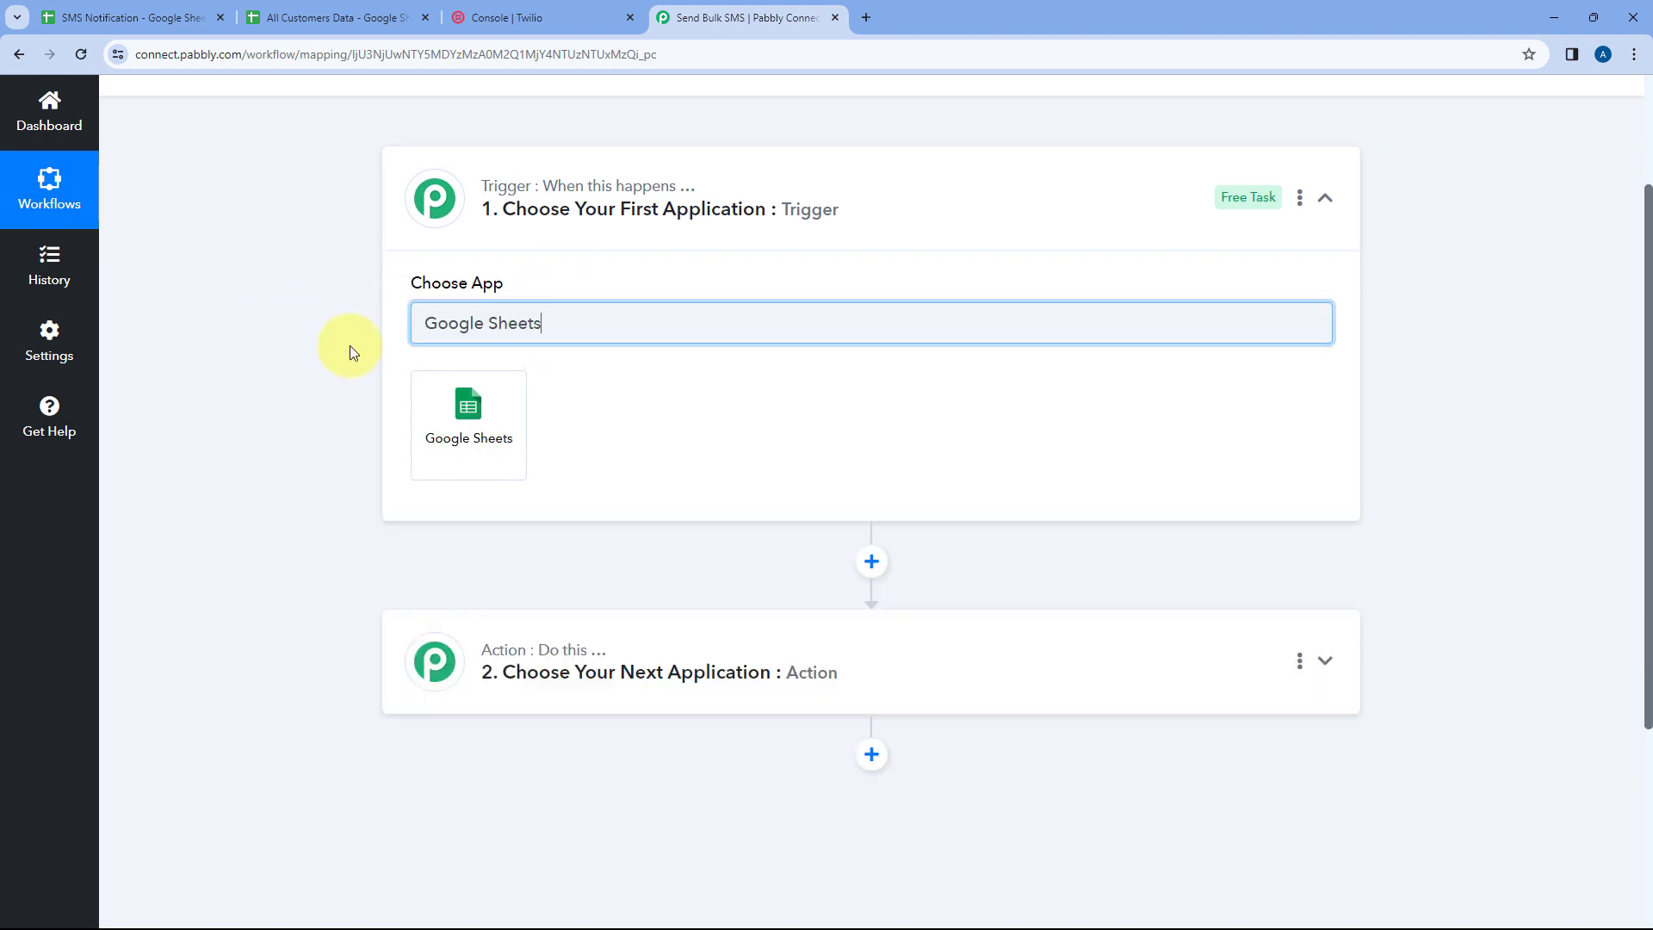
left_click(491, 431)
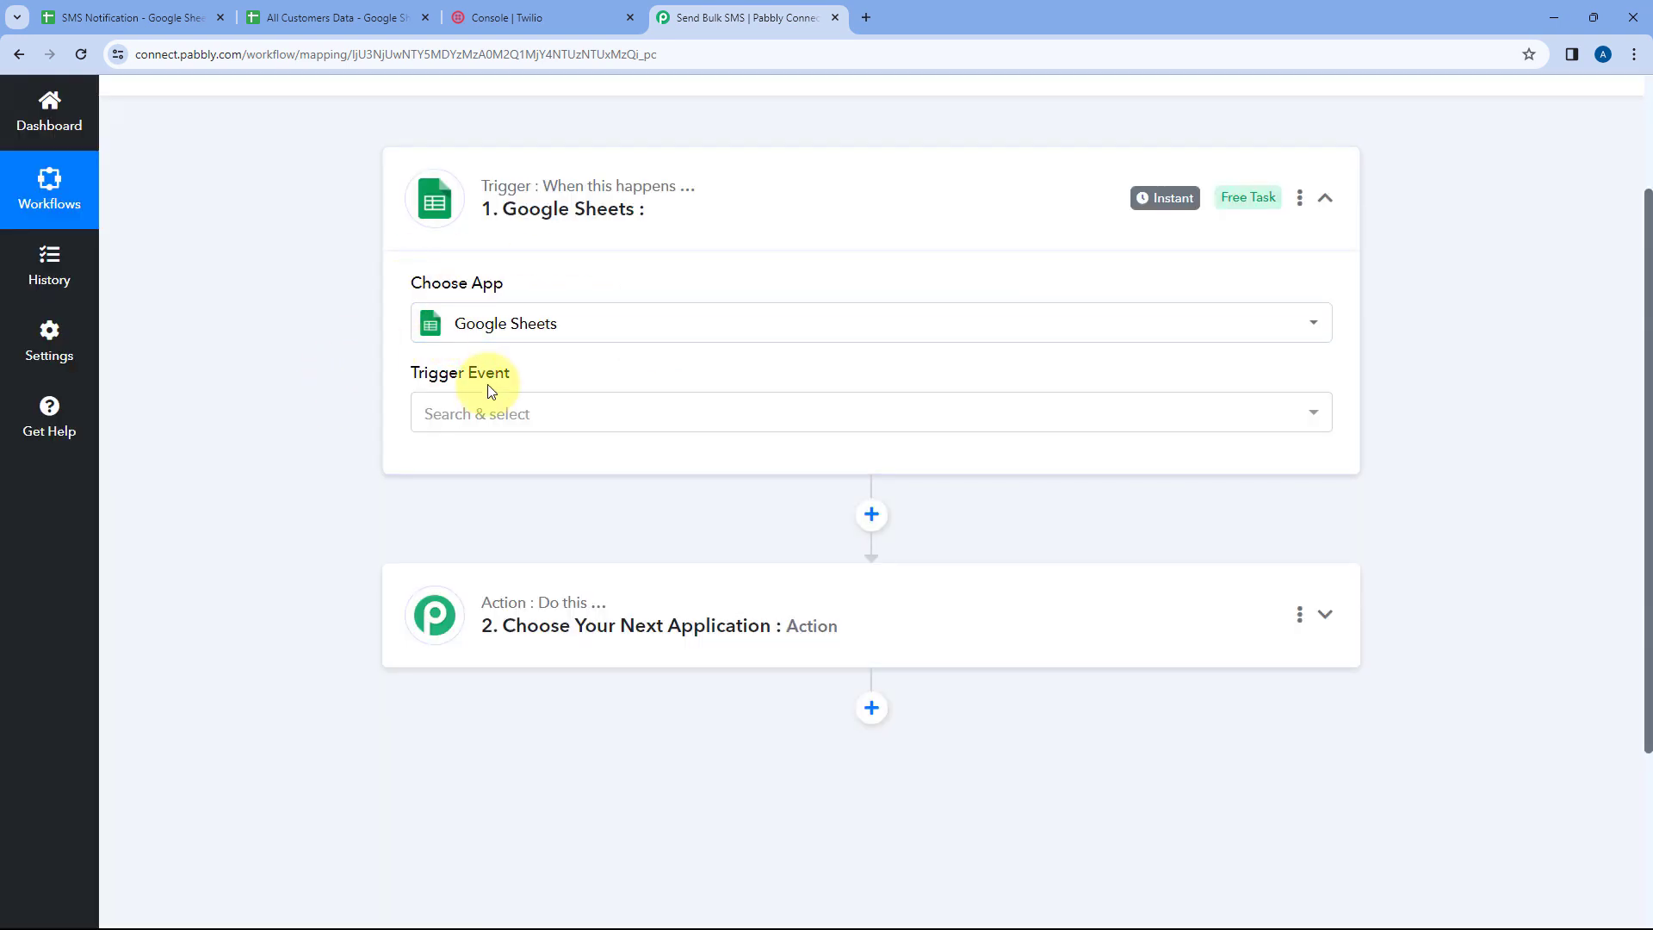
Set the trigger event to New or Updated Spreadsheet Row
left_click(549, 413)
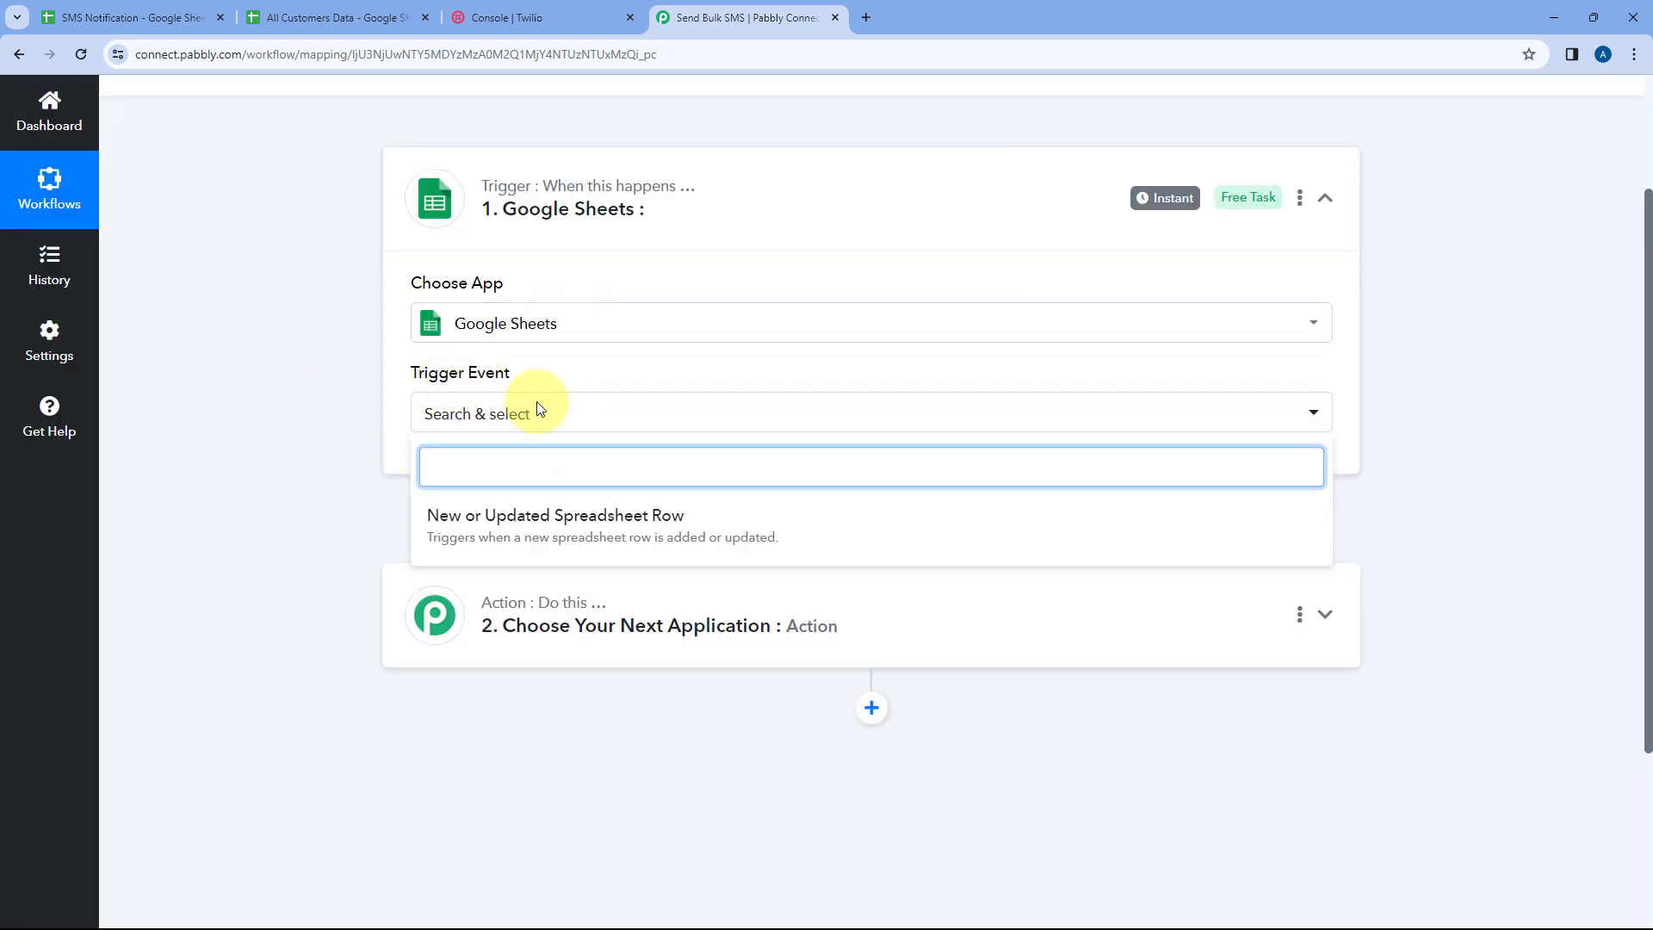
left_click(754, 522)
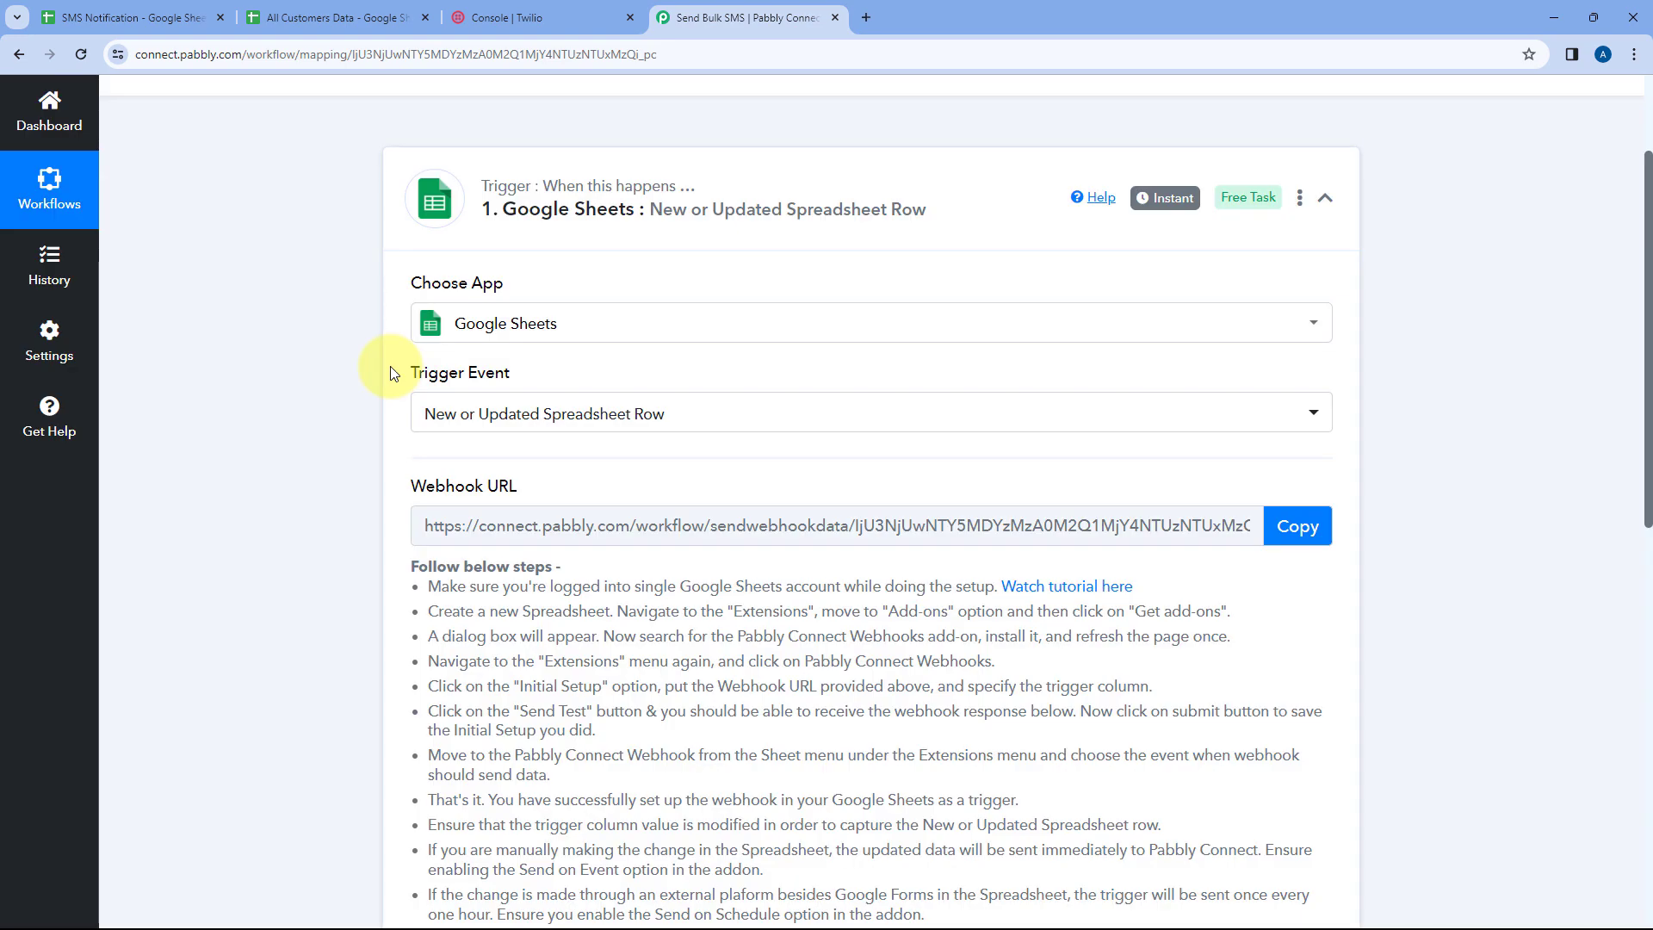
scroll(392, 377, "down", 1)
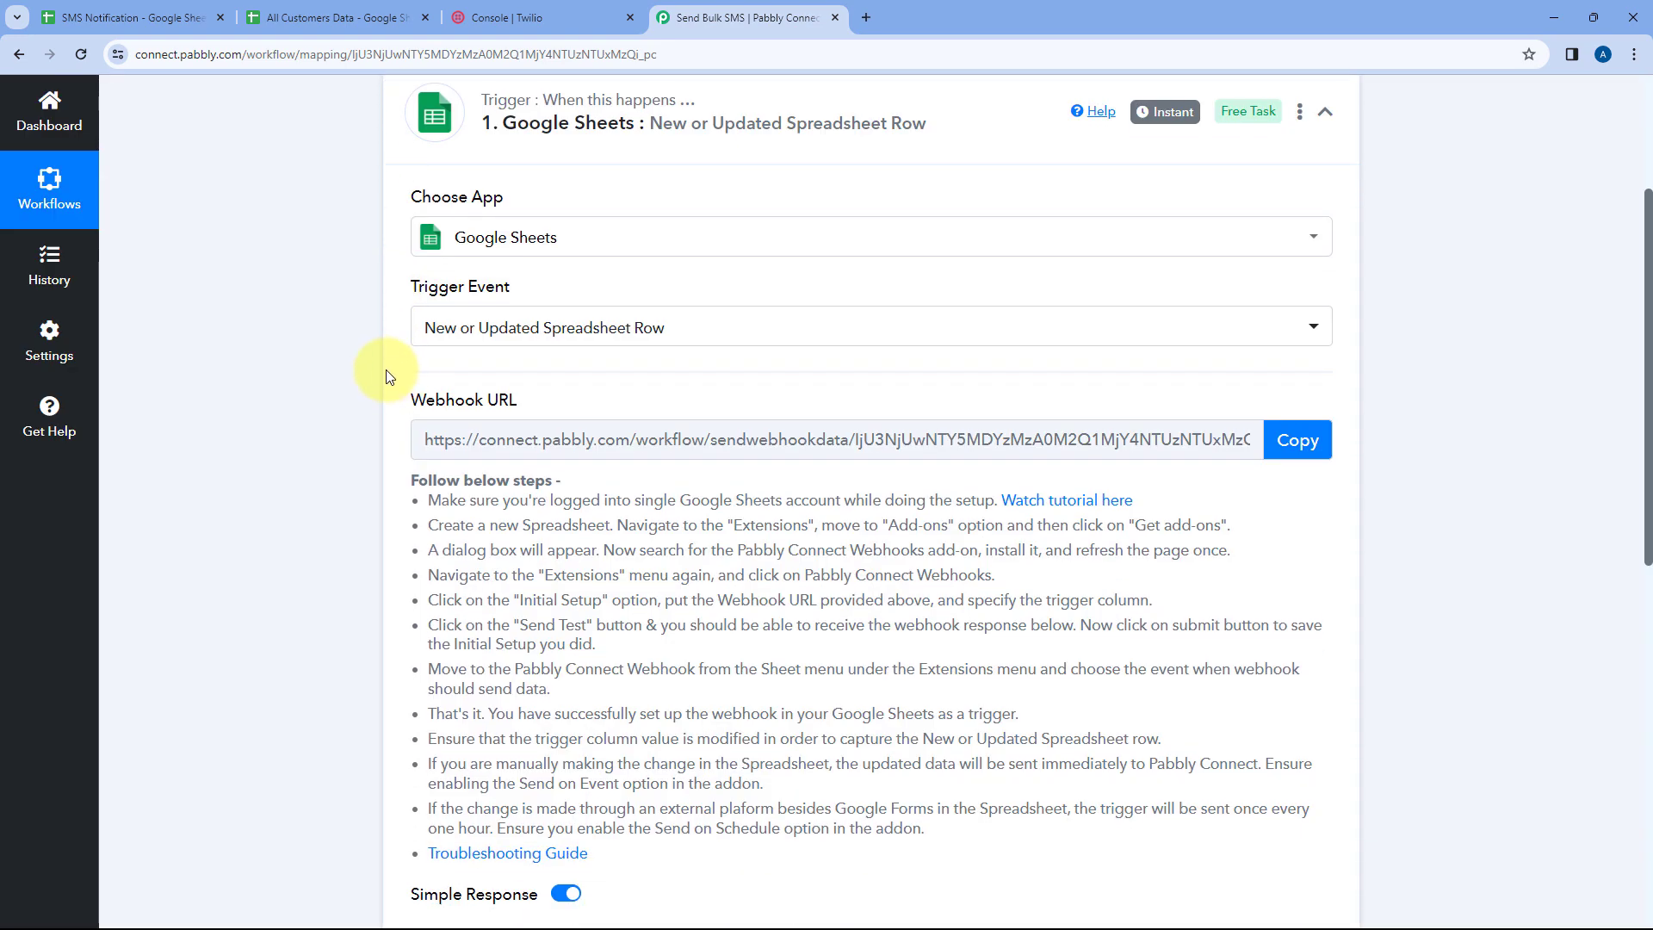
scroll(383, 363, "down", 1)
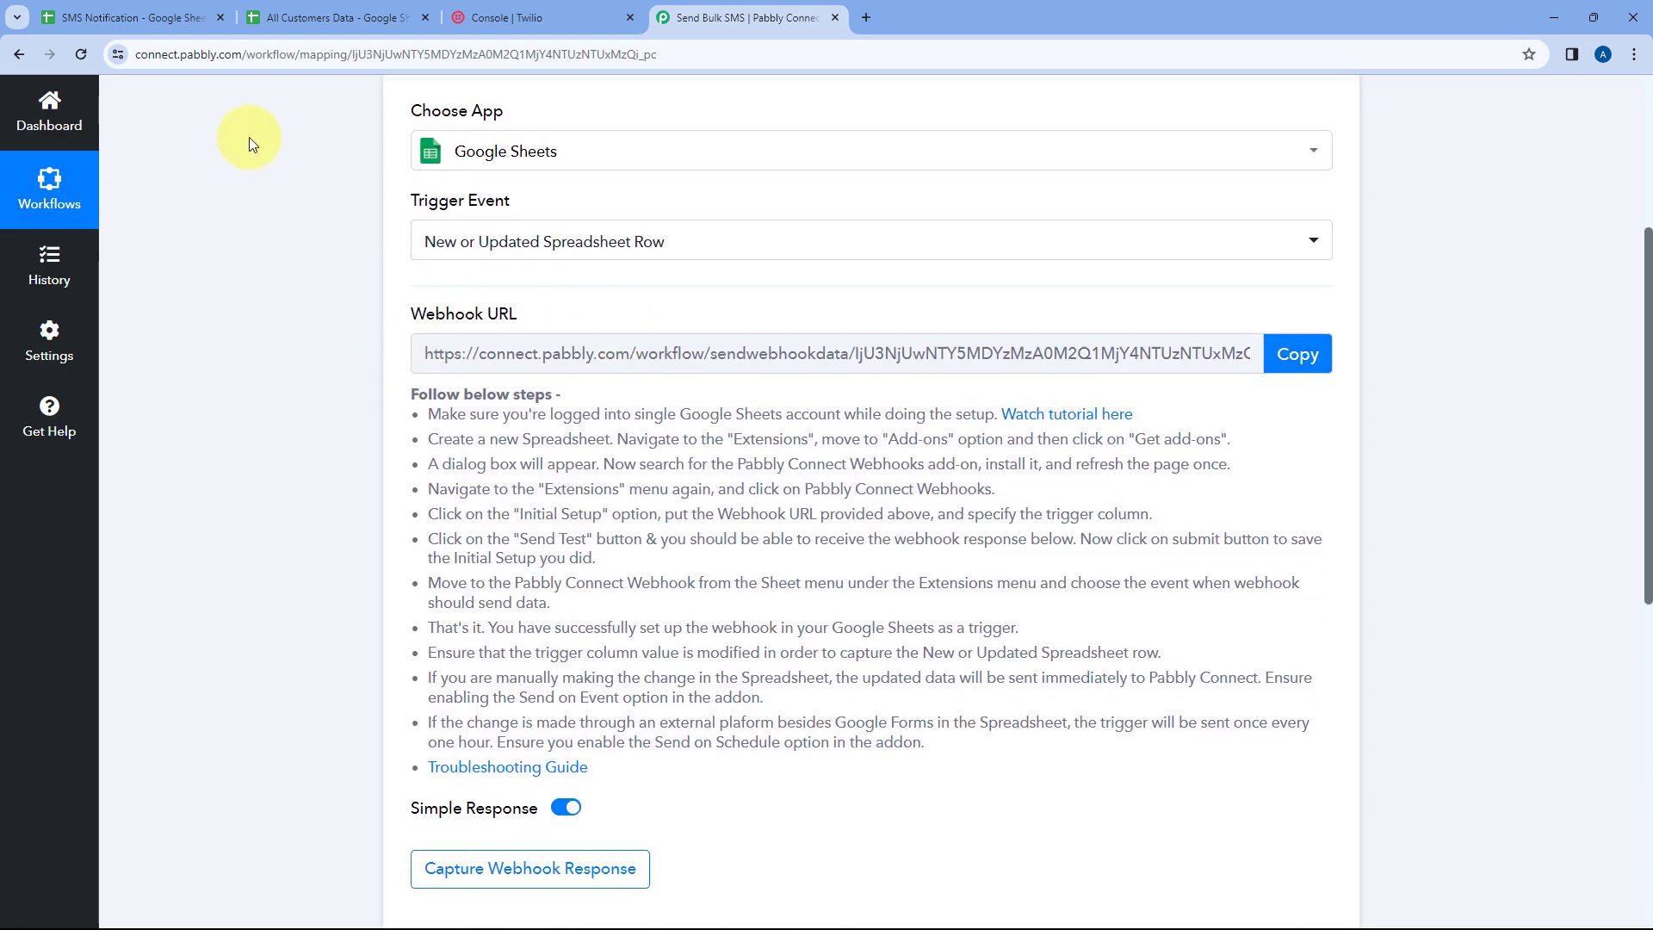
Check the SMS Notification sheet, then copy the trigger's webhook URL
left_click(159, 17)
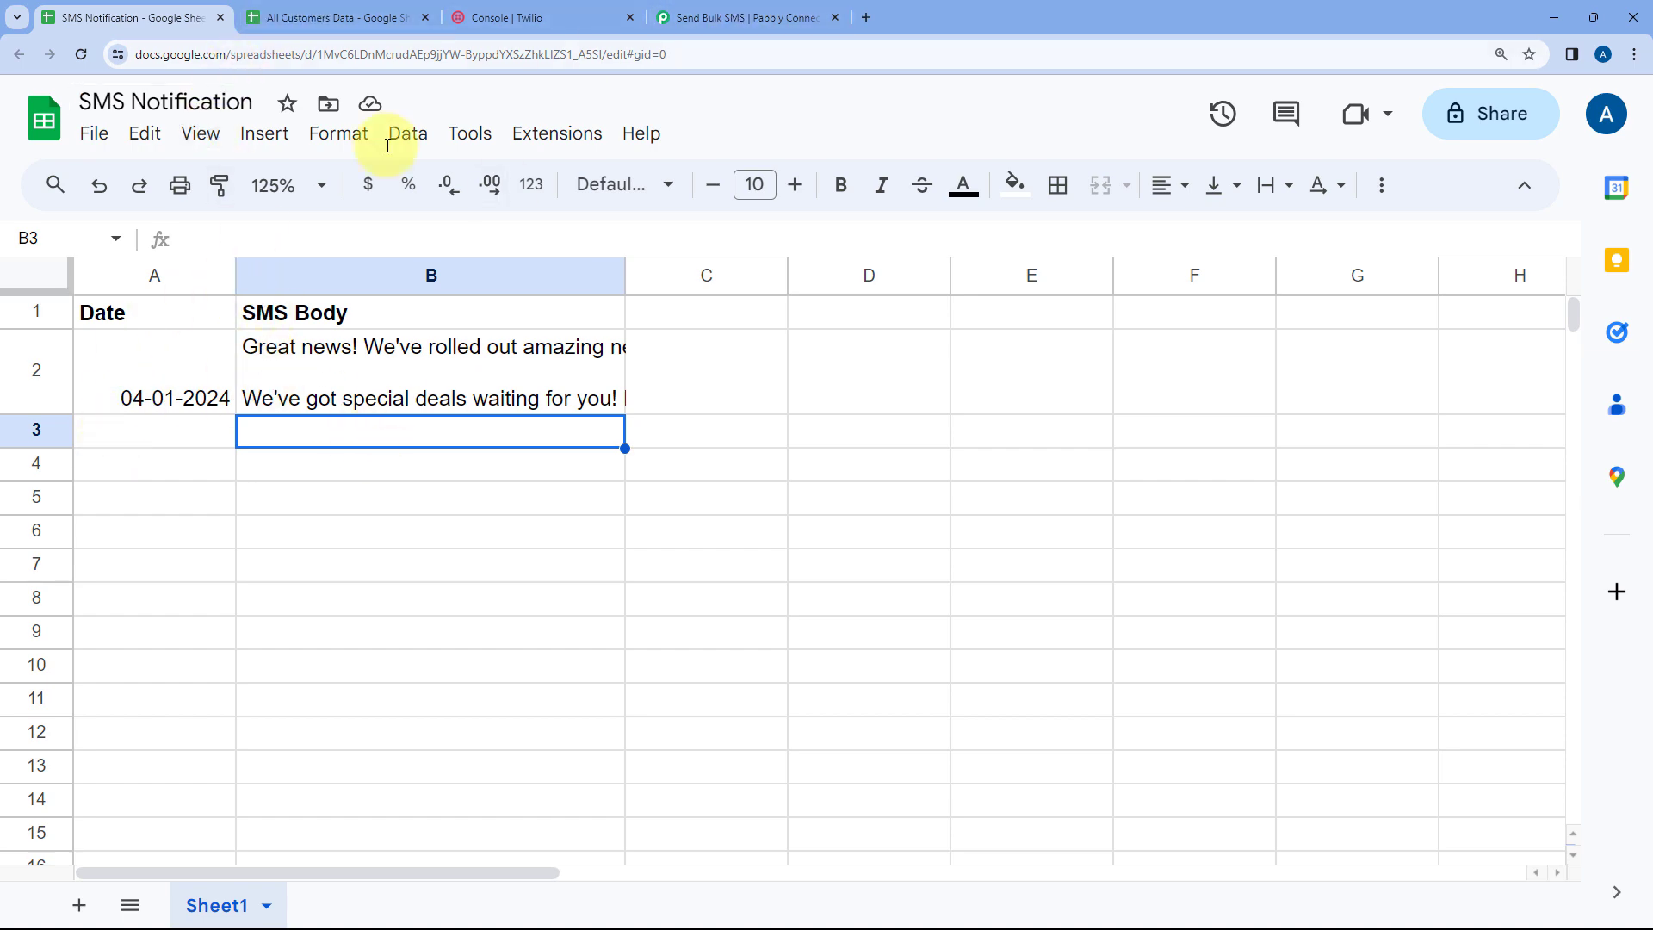
left_click(740, 17)
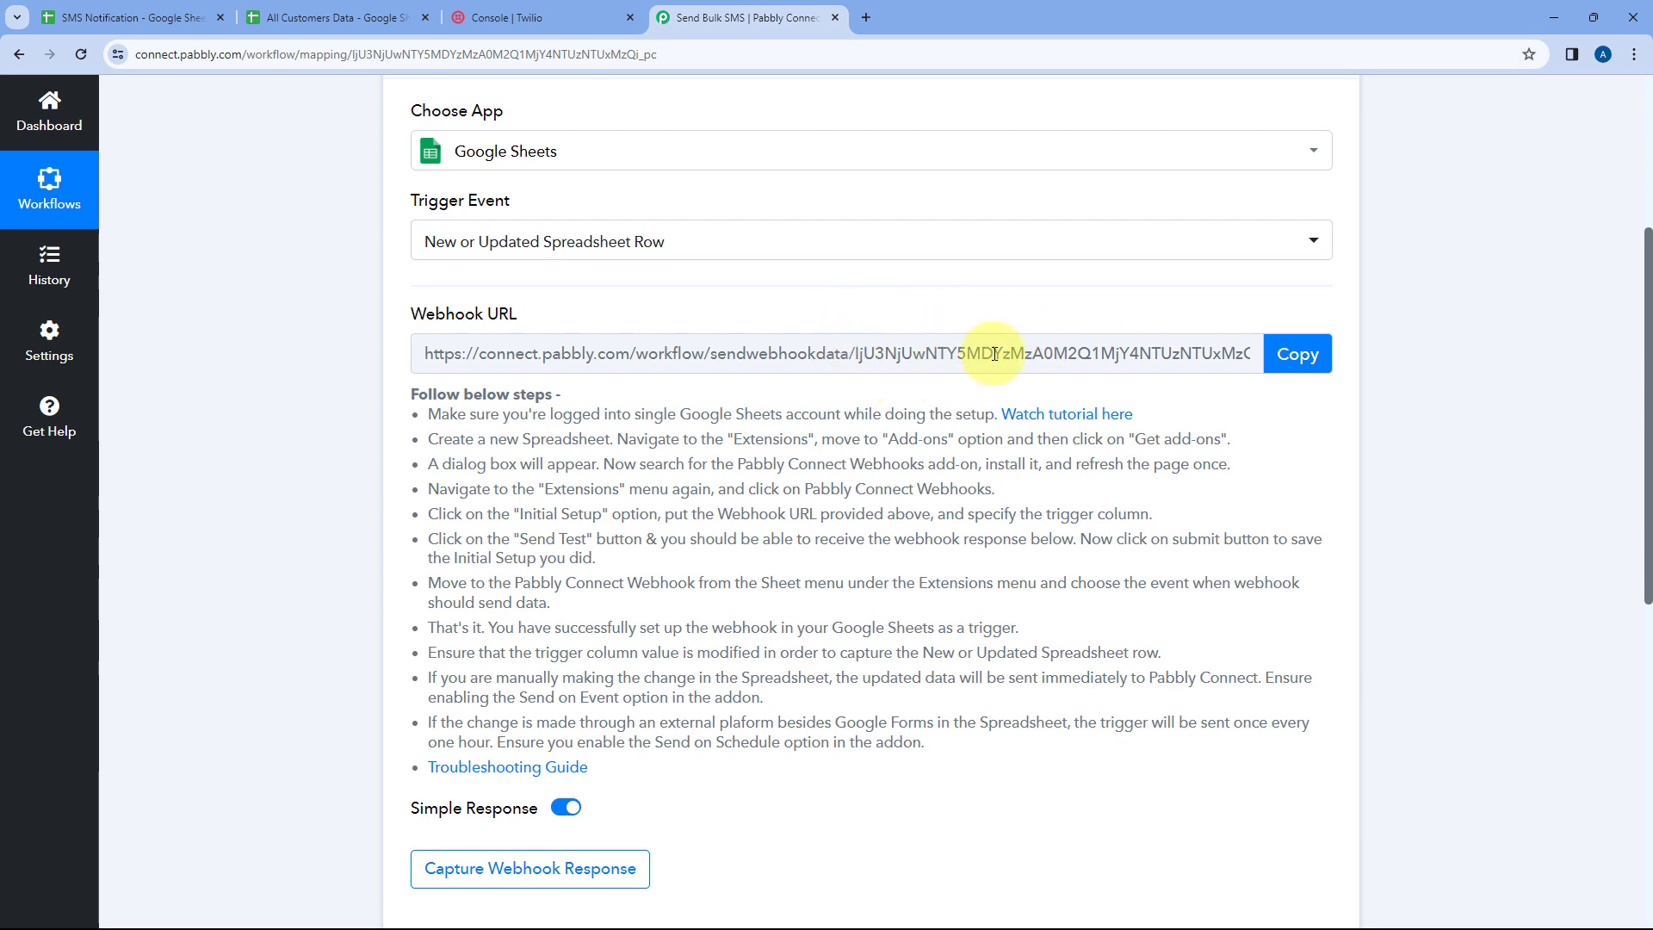
left_click(197, 10)
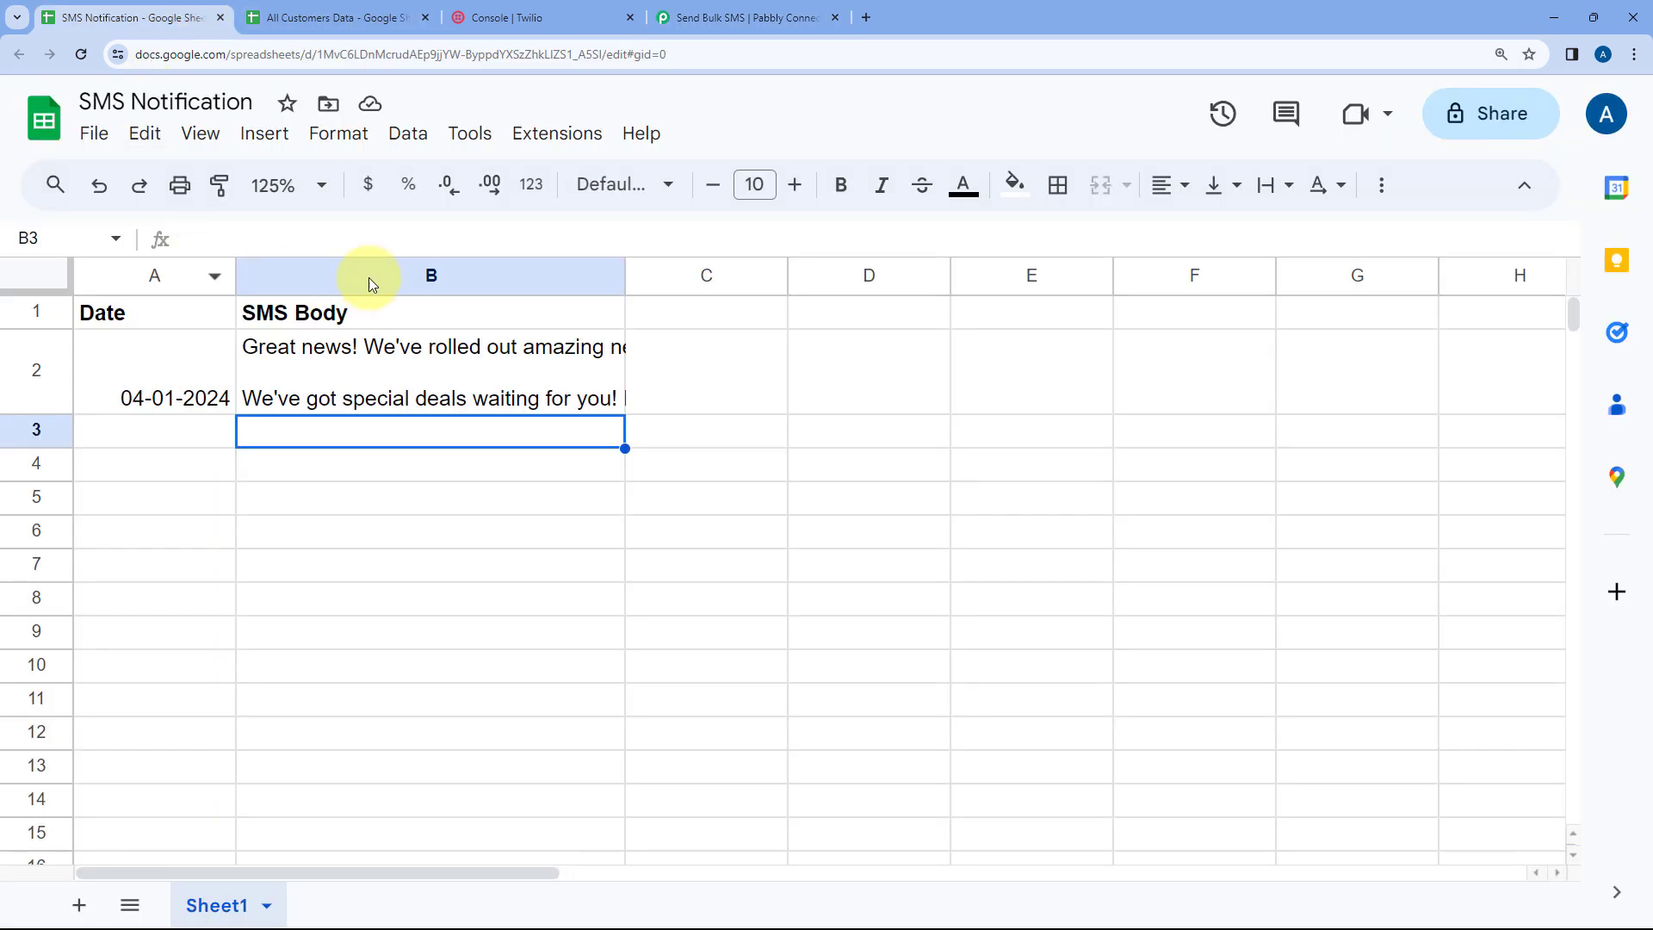
left_click(749, 17)
left_click_drag(412, 392, 981, 742)
left_click(956, 693)
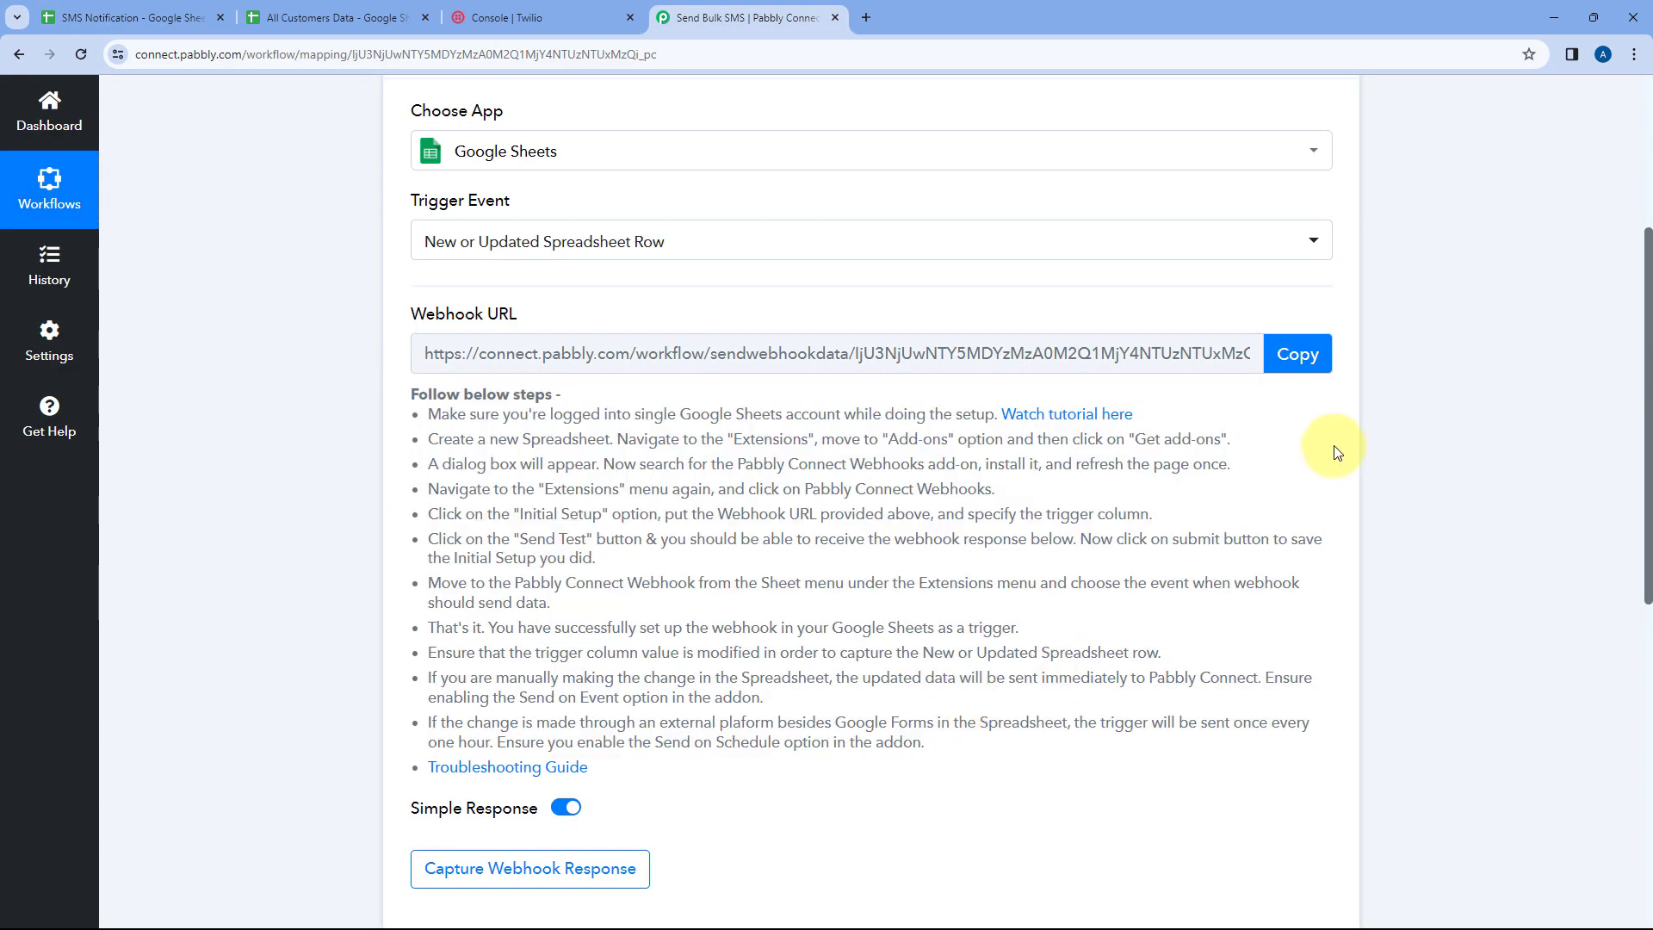
left_click(1297, 354)
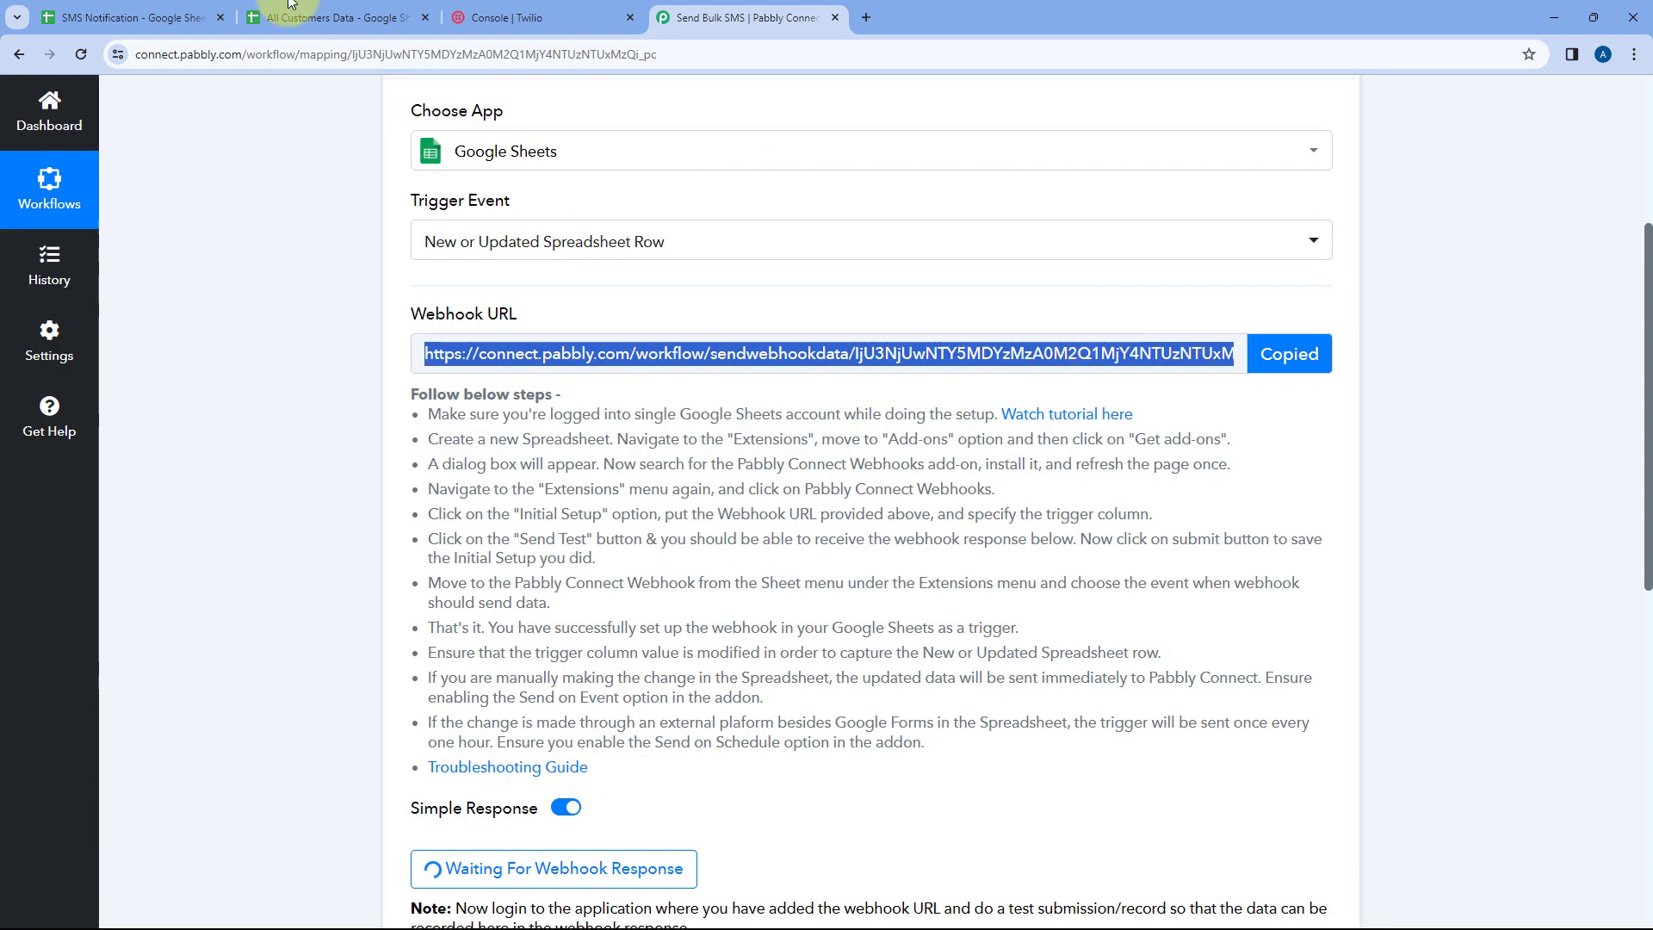
Search the Google Workspace Marketplace for the Pabbly Connect Webhooks add-on from the SMS Notification sheet, then close the marketplace
left_click(138, 17)
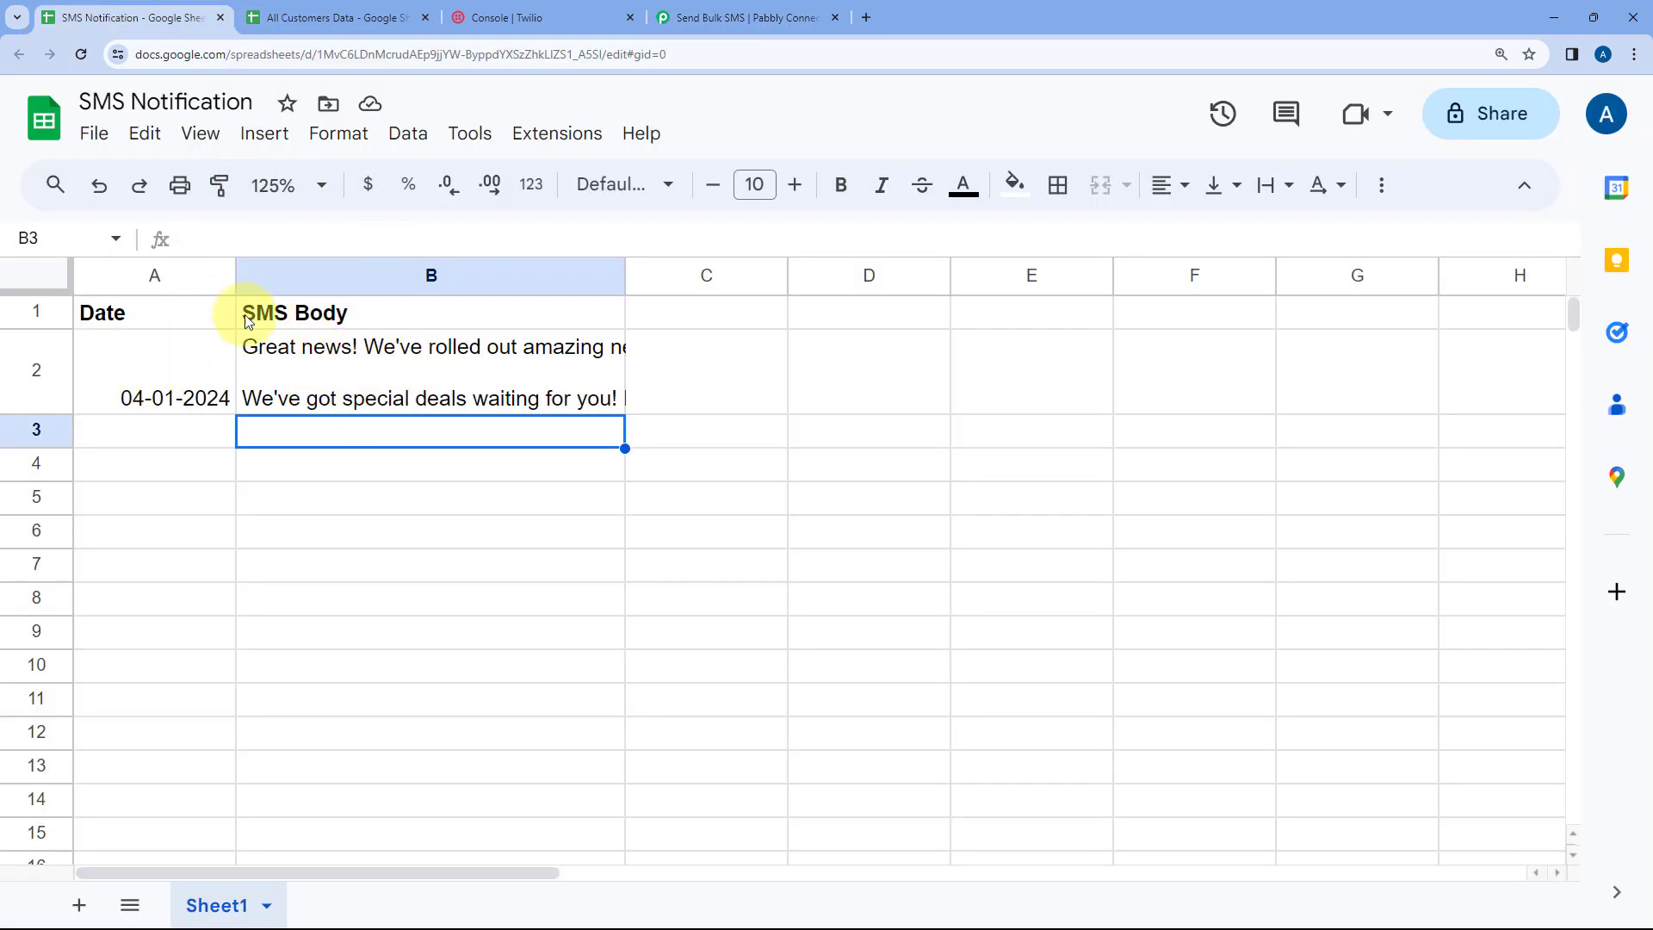
left_click(556, 136)
mouse_move(643, 178)
left_click(1062, 190)
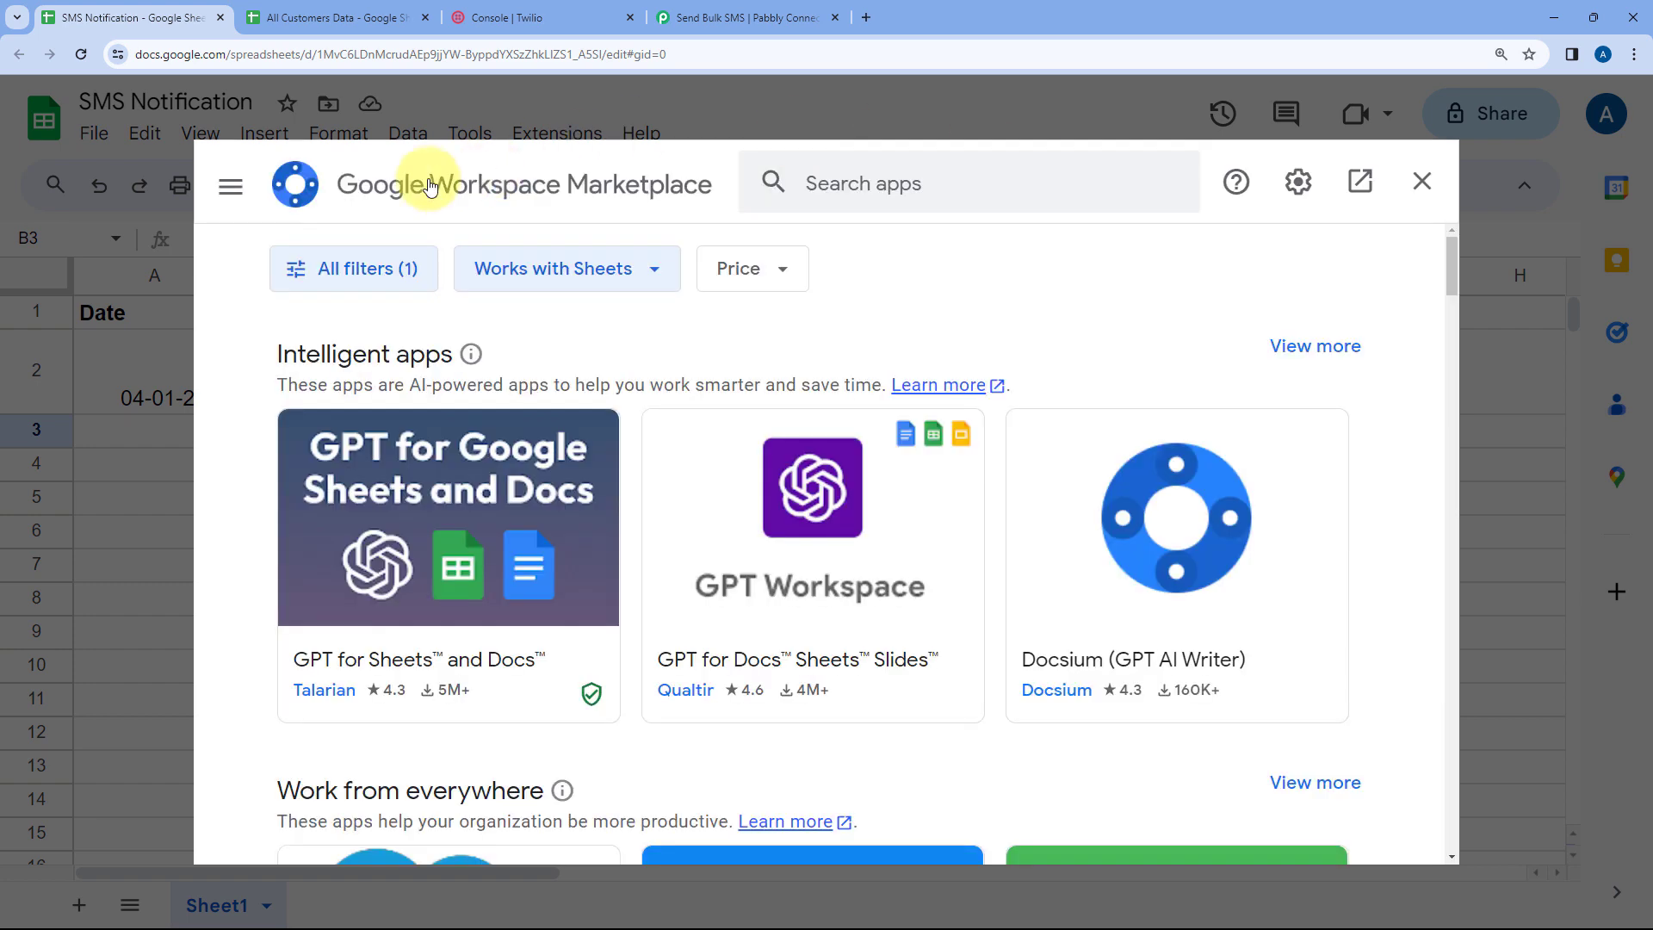
left_click(895, 196)
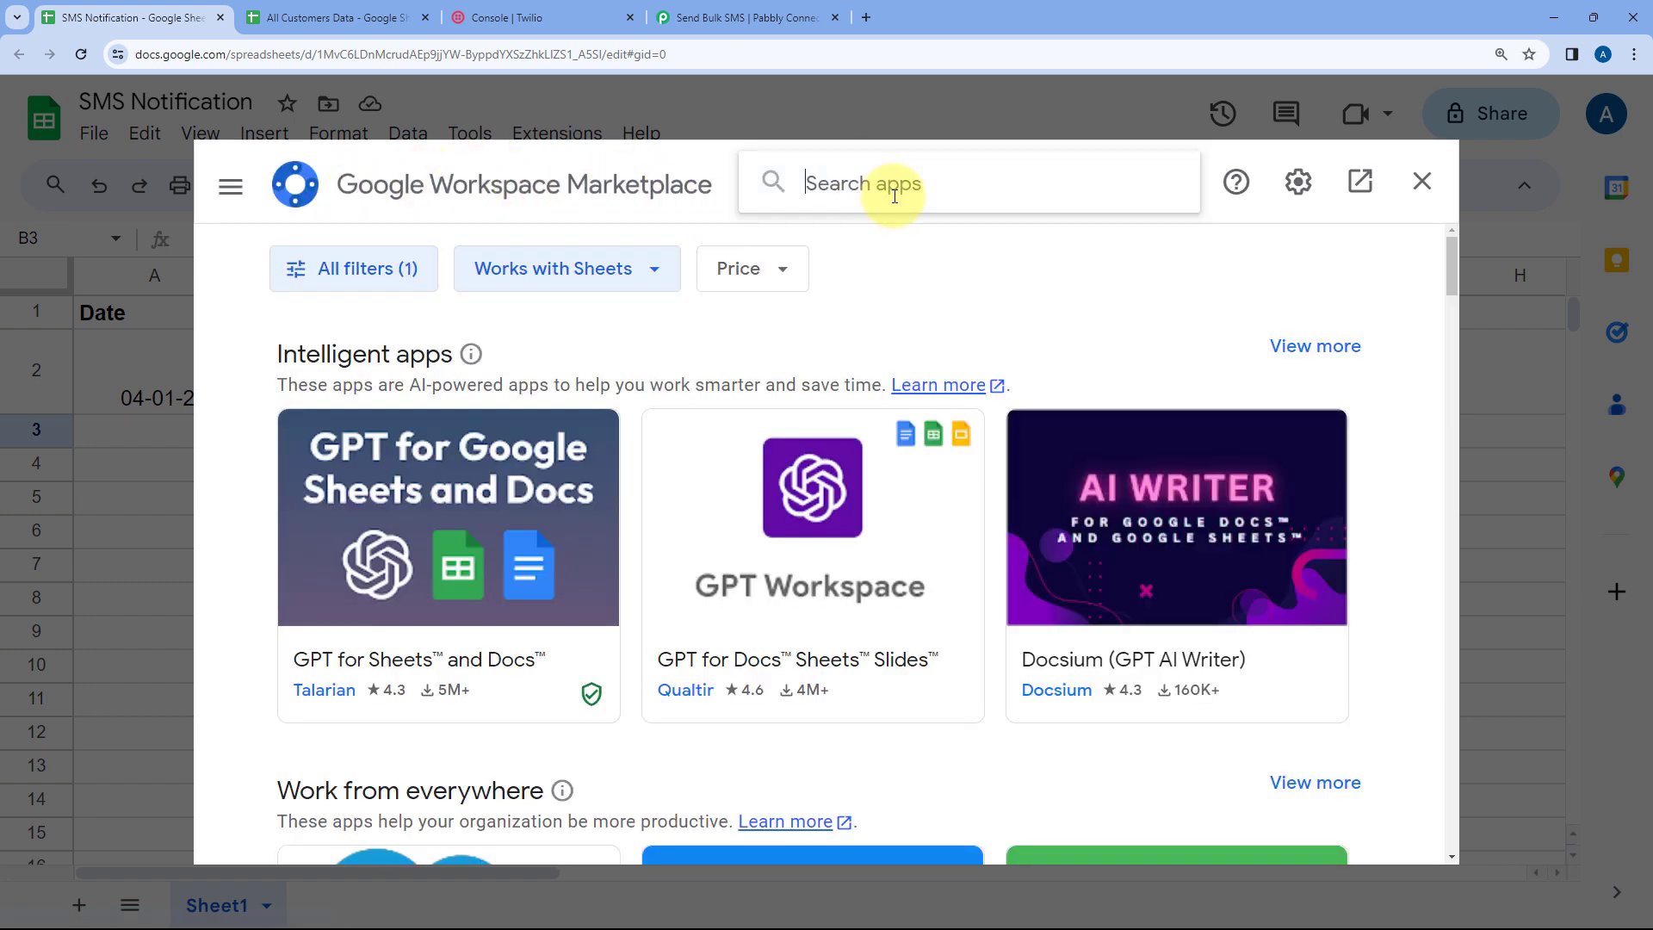
type("Pabbly")
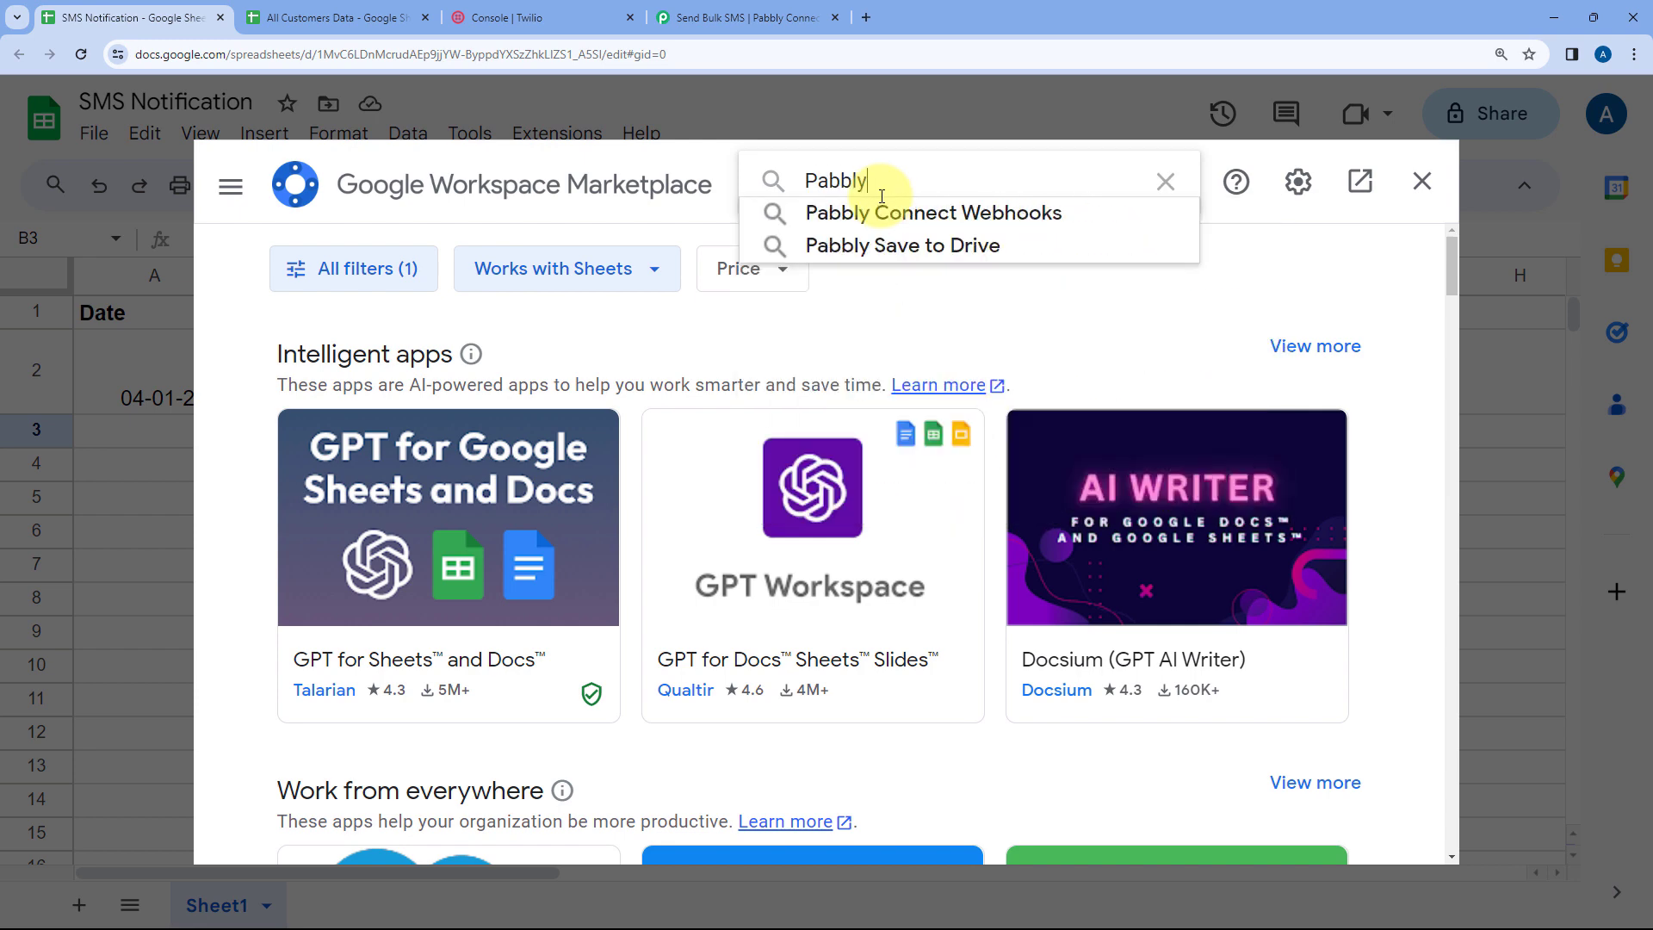
key("Down")
key("Return")
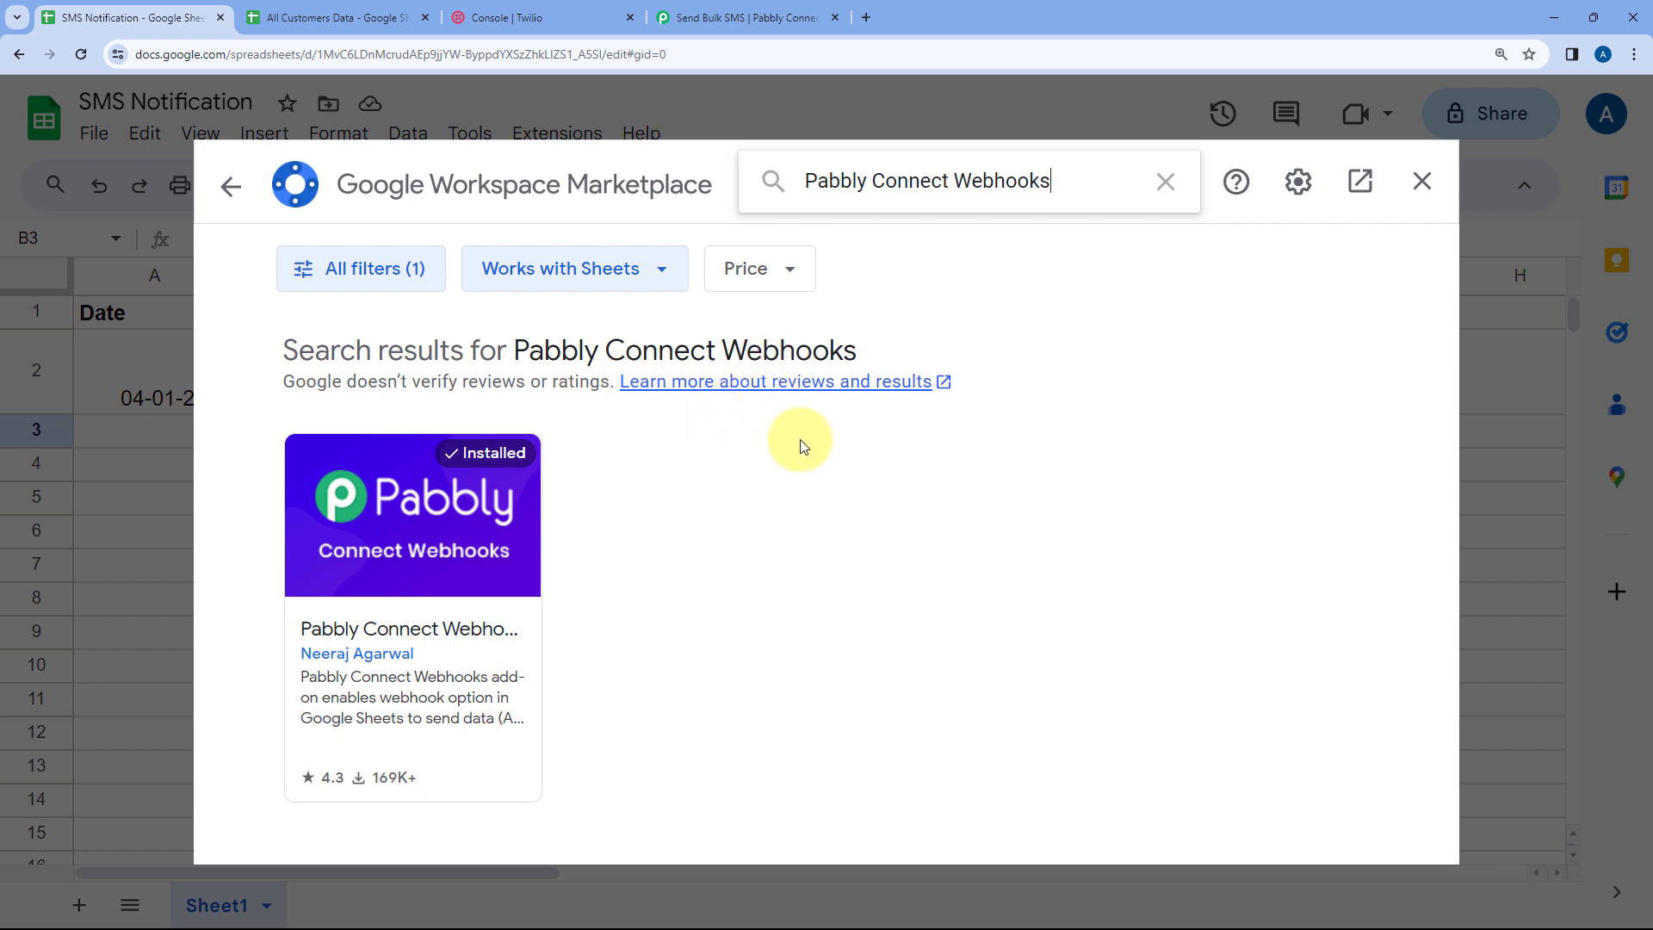
left_click(1431, 184)
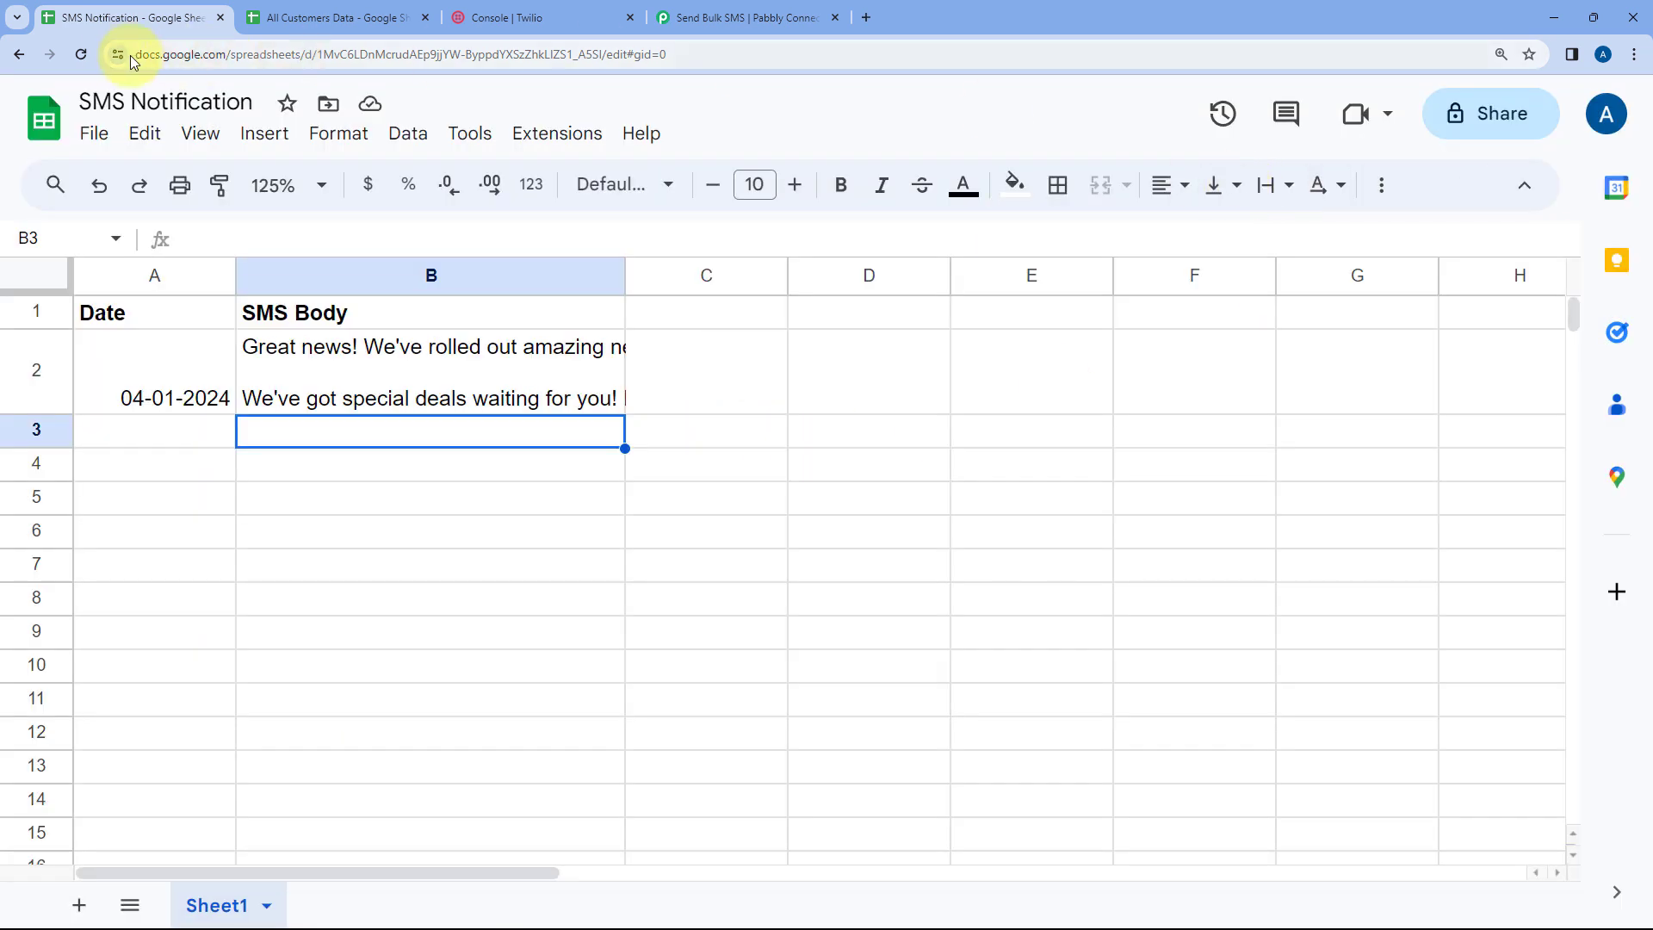
Reload the SMS Notification spreadsheet and open the Pabbly Connect Webhooks Initial Setup dialog
left_click(82, 54)
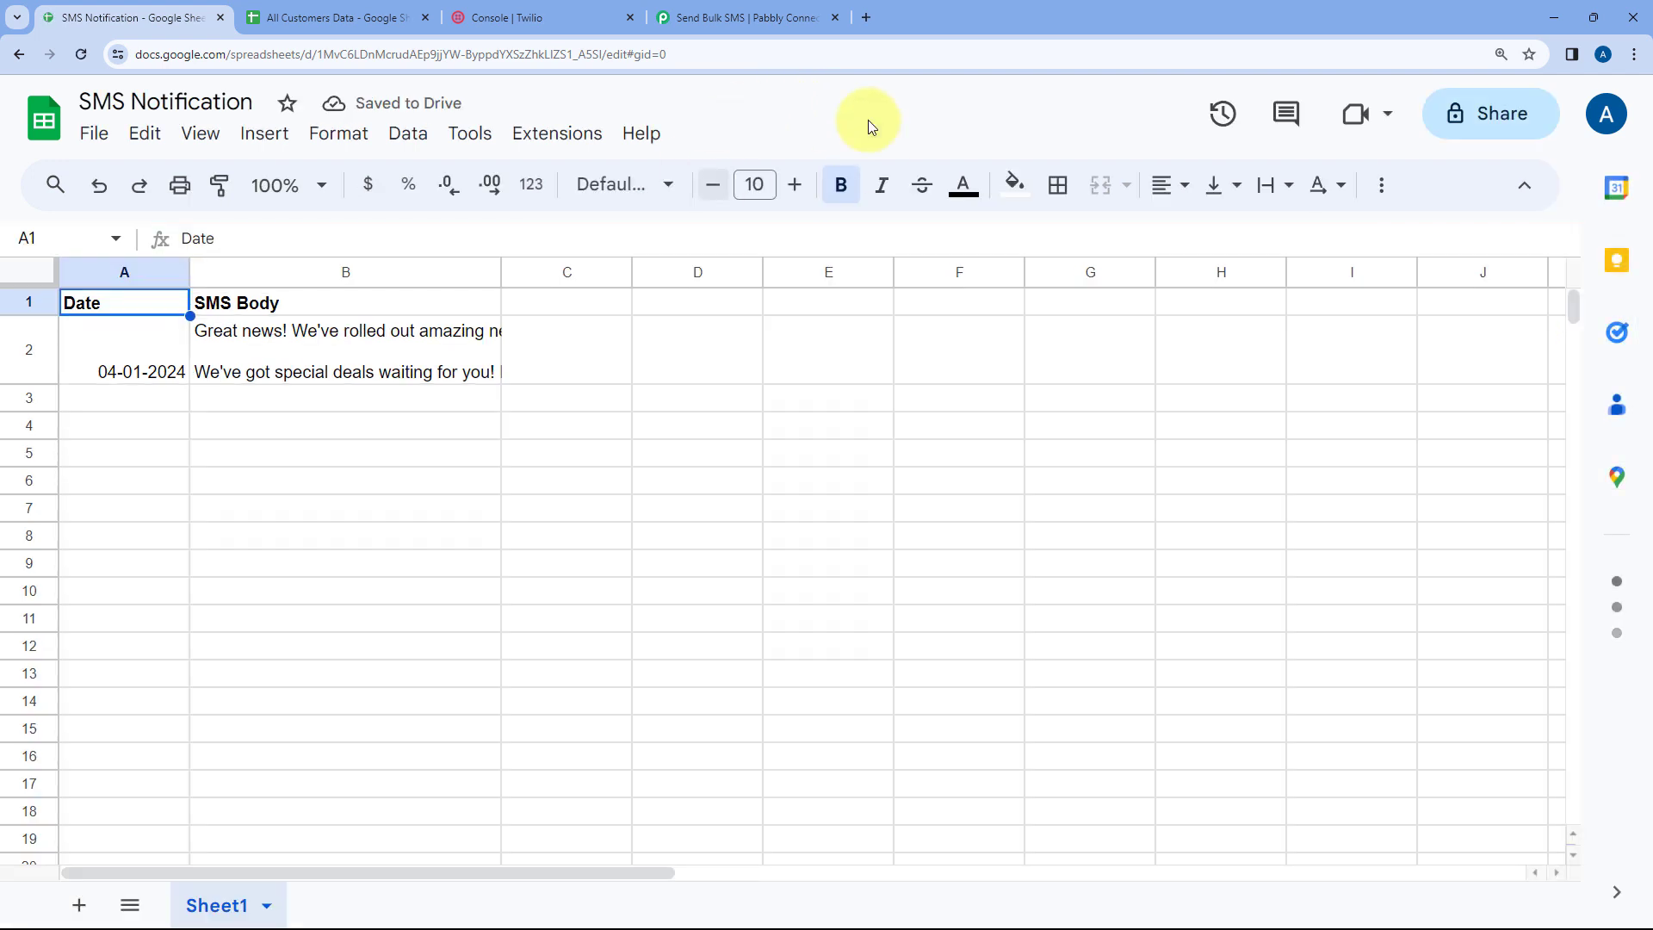
left_click(286, 185)
left_click(272, 398)
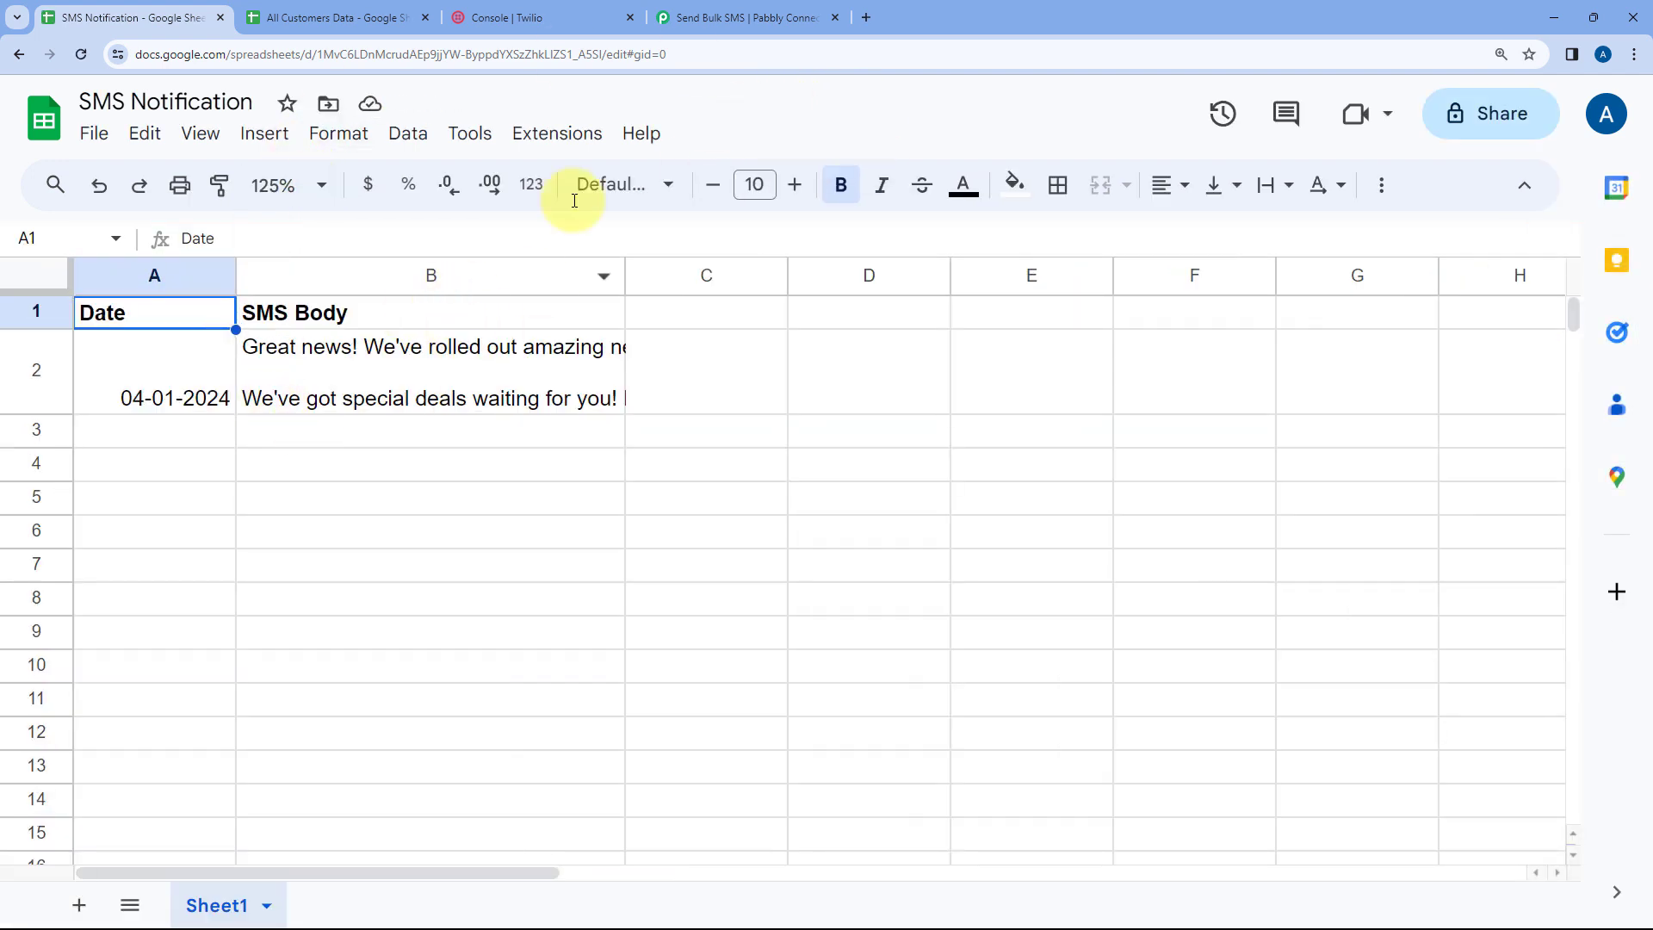
left_click(560, 135)
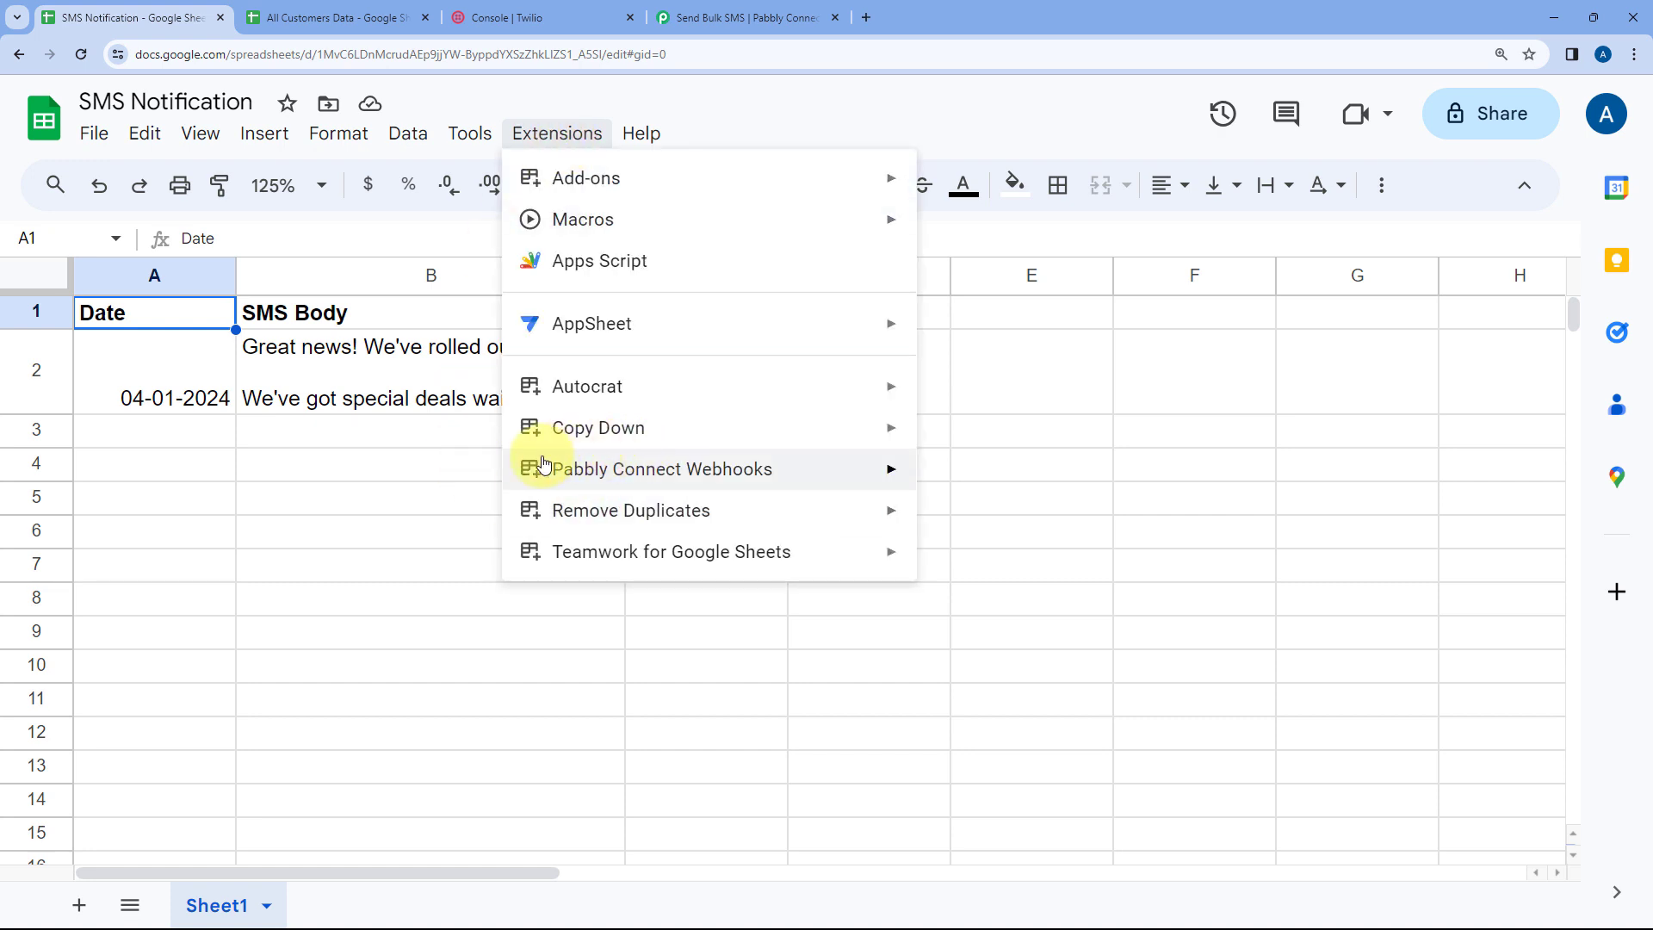
mouse_move(598, 469)
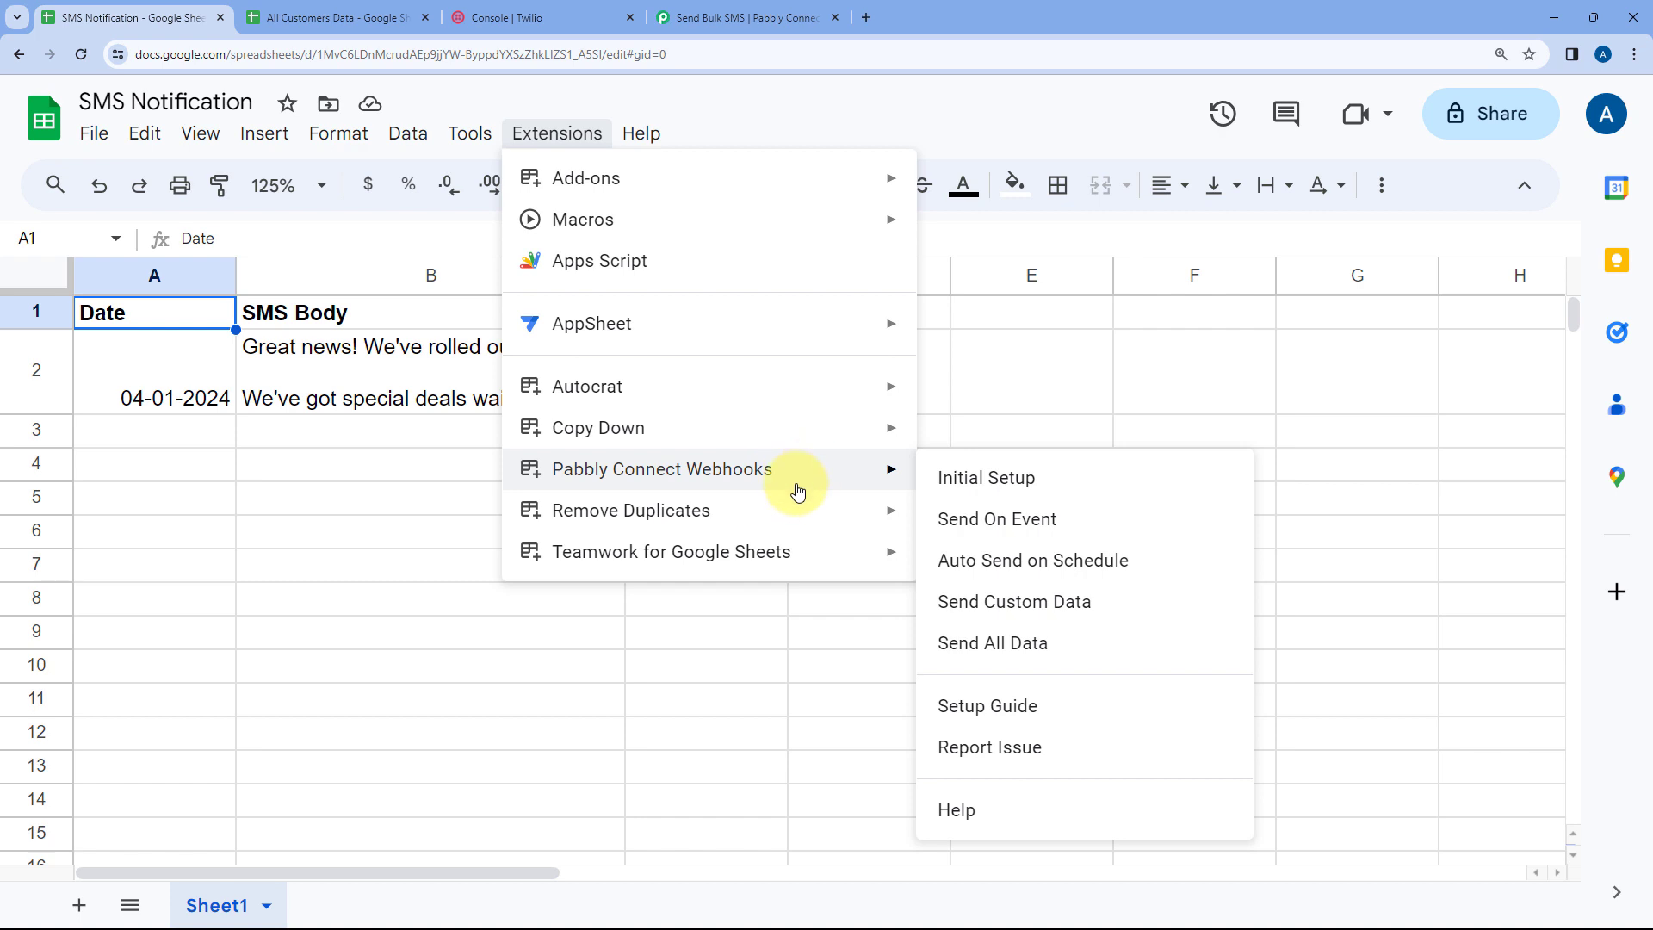
left_click(1076, 479)
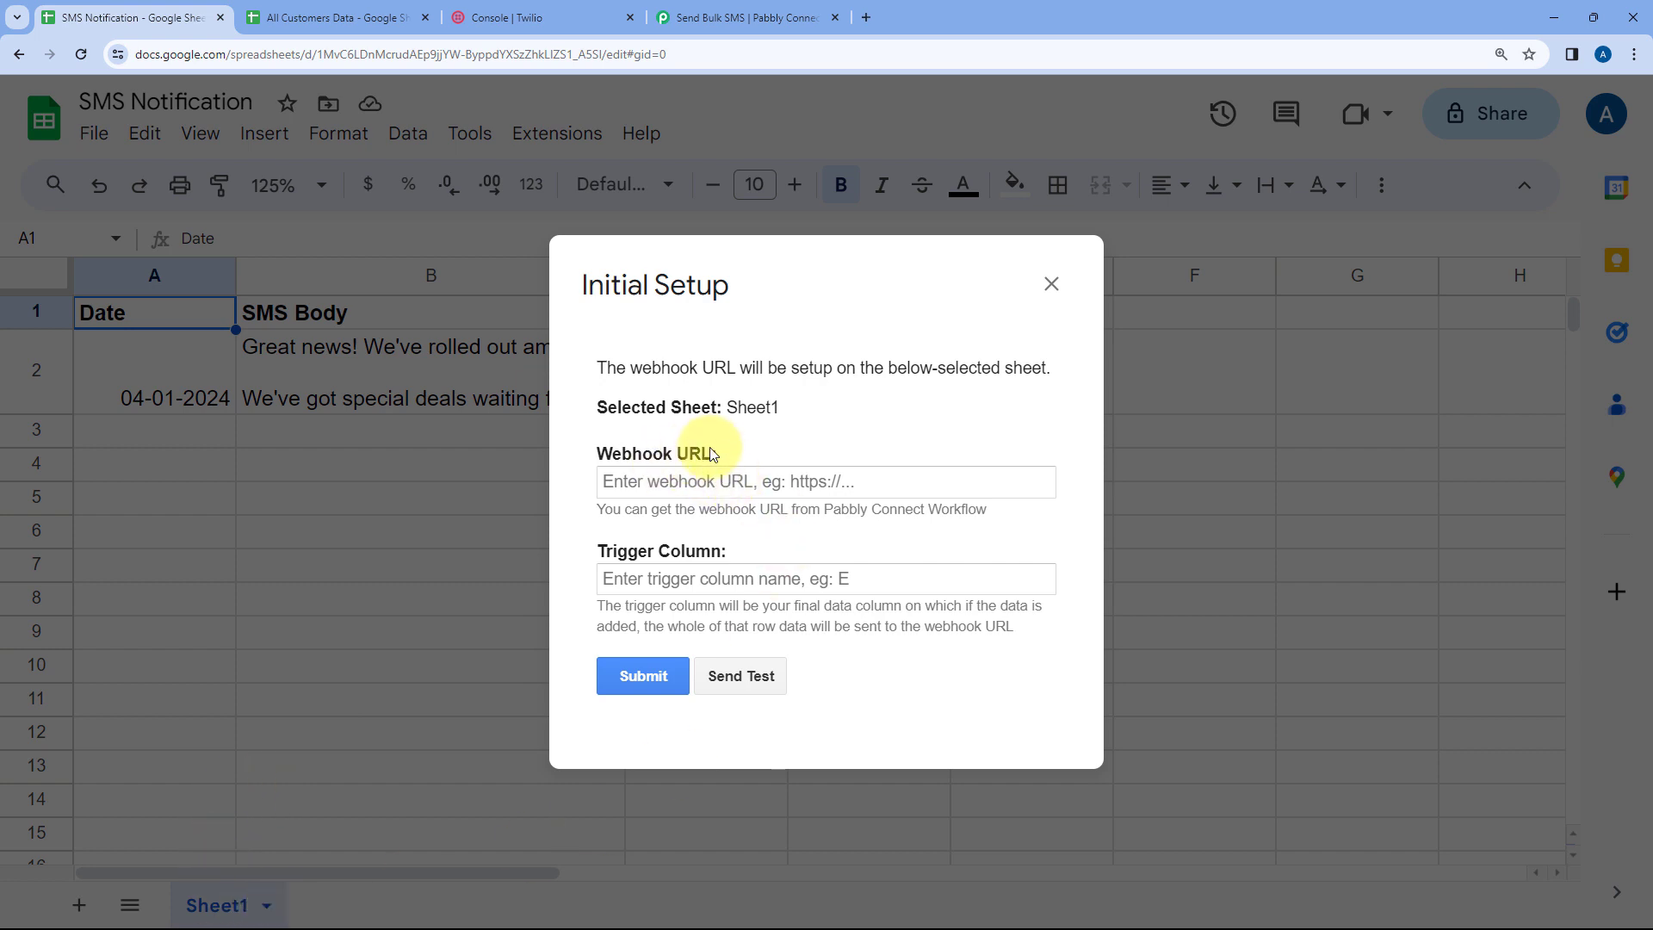
Copy the workflow's webhook URL and paste it into the Initial Setup dialog's Webhook URL field
double_click(751, 408)
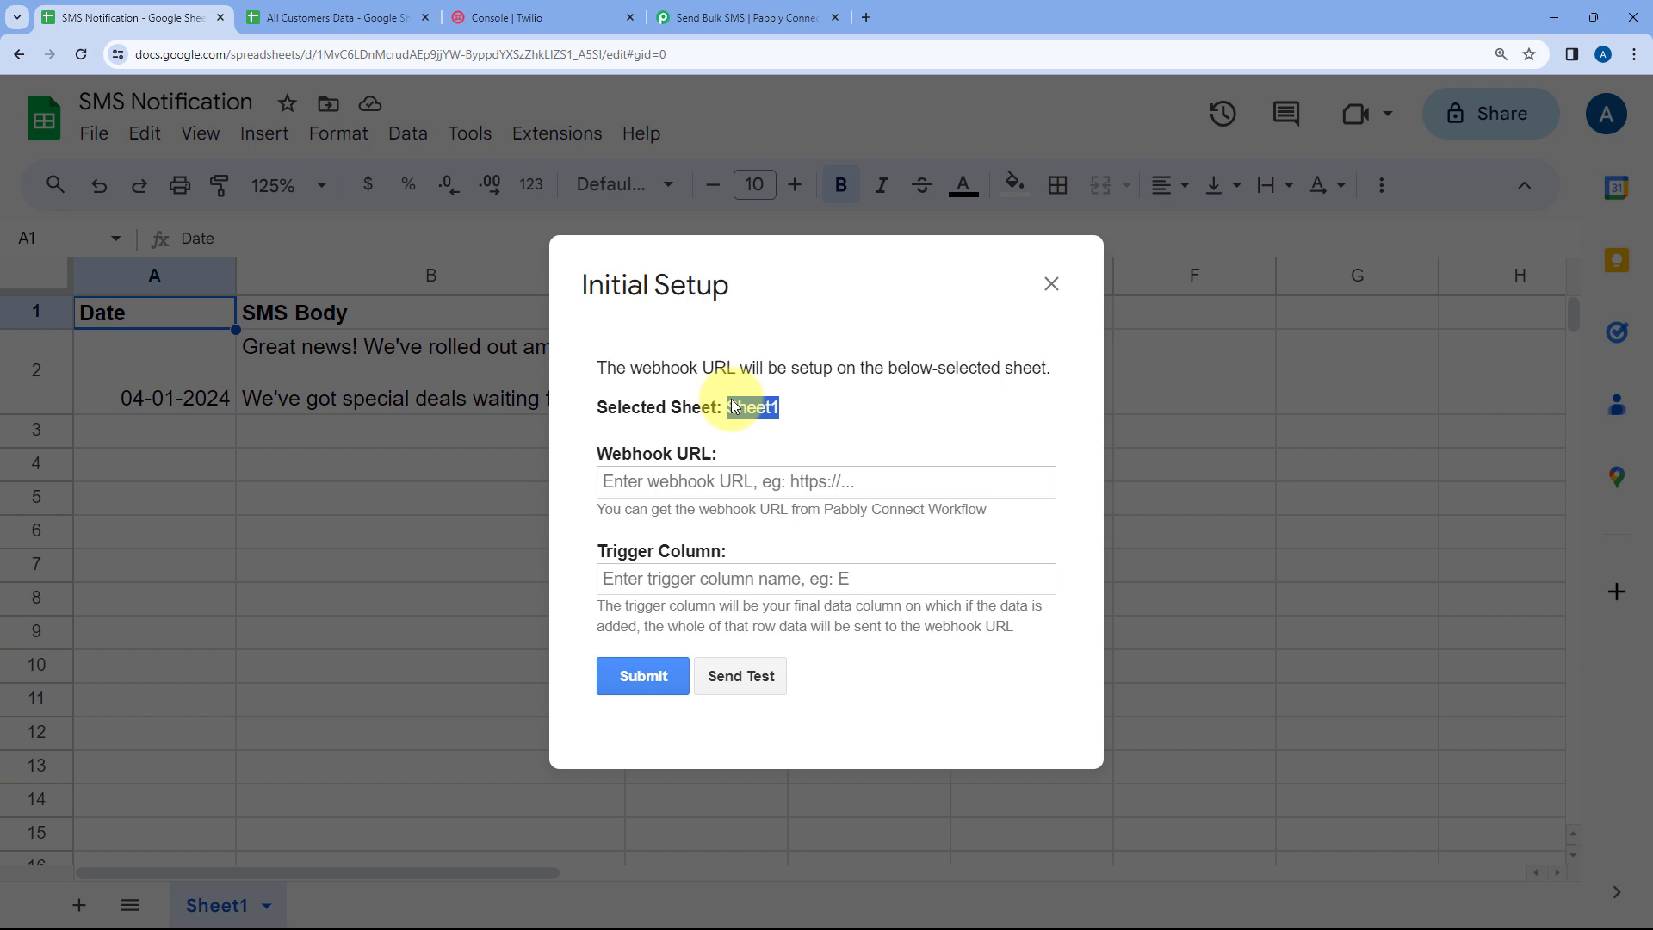
left_click(809, 410)
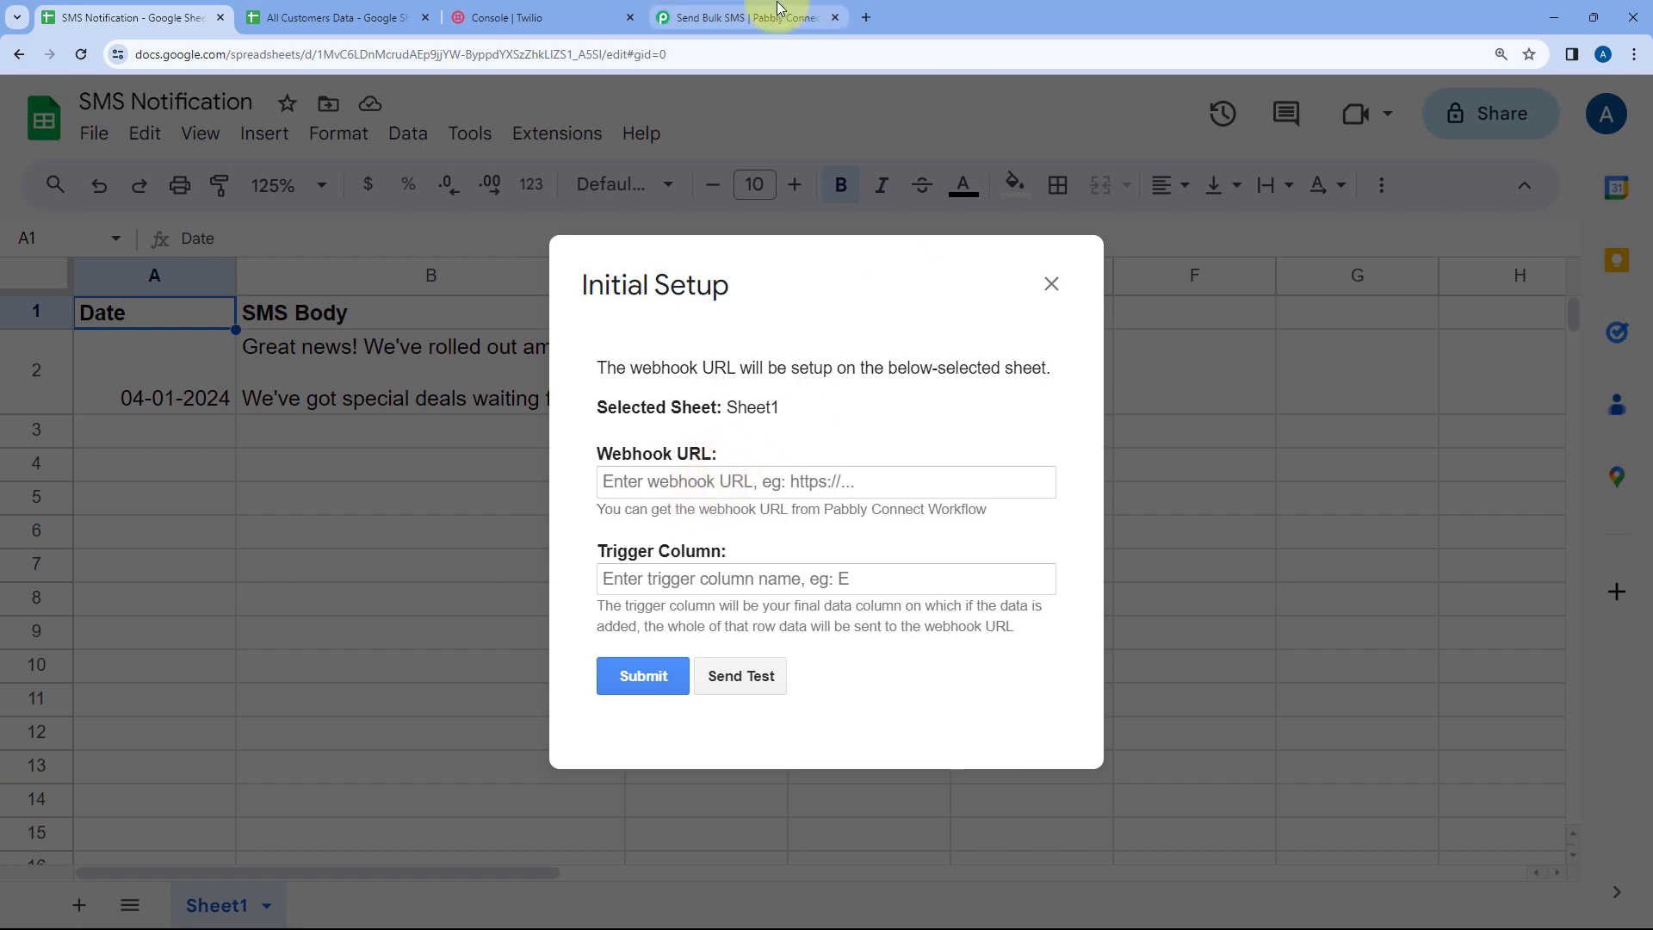
left_click(750, 17)
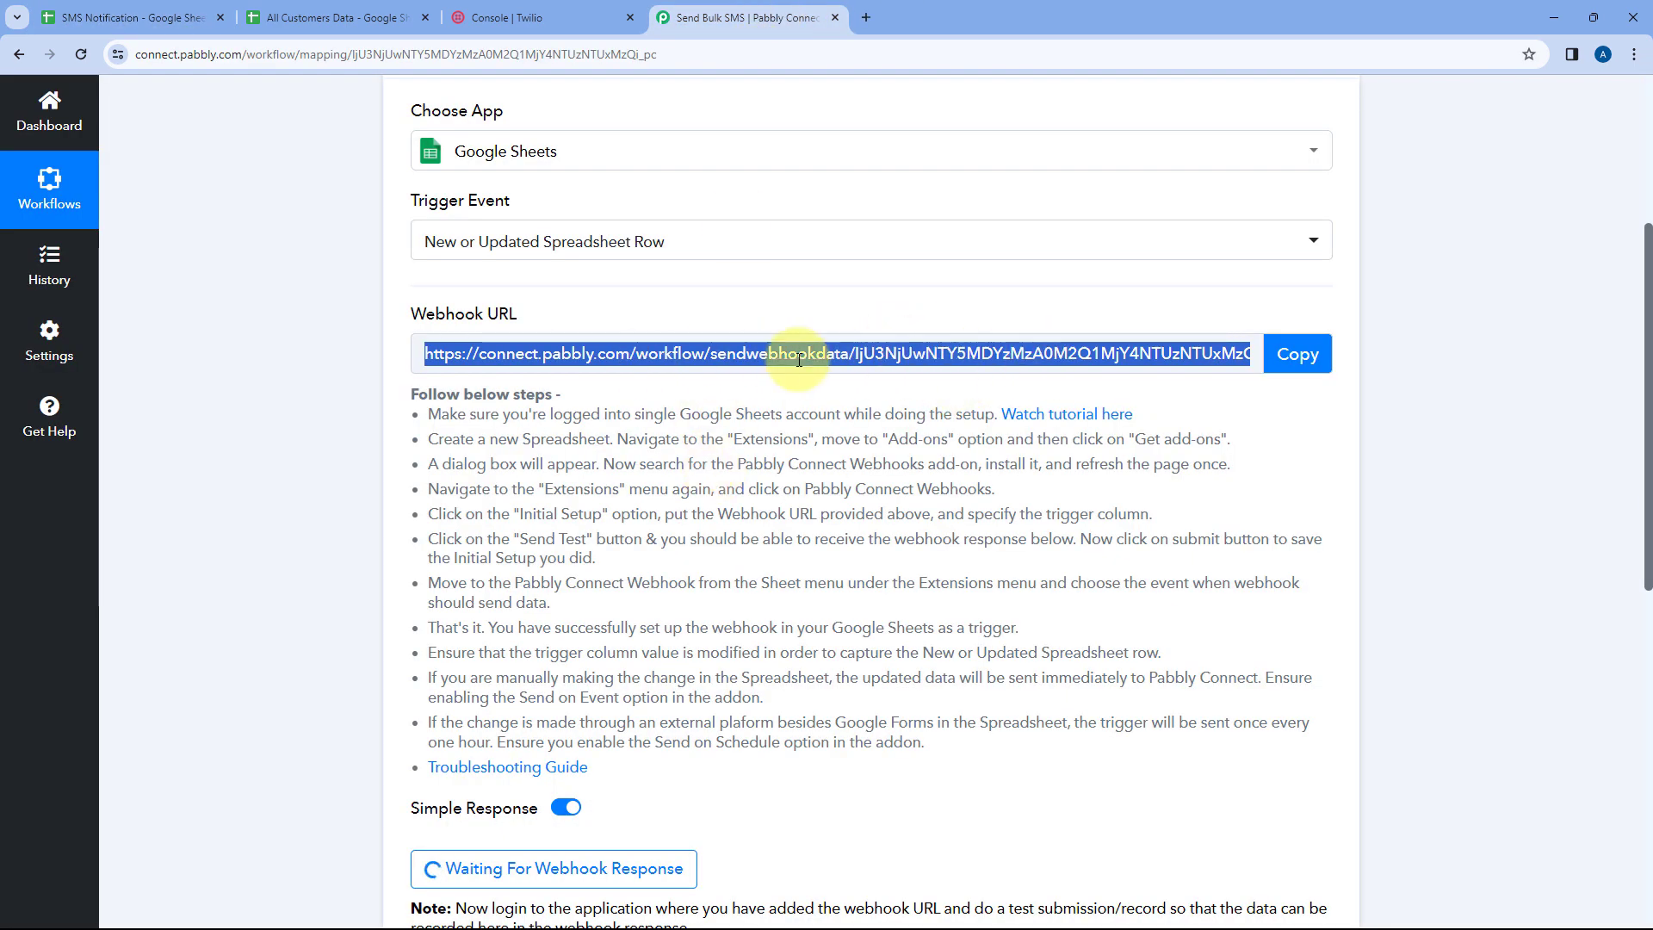
left_click(1296, 354)
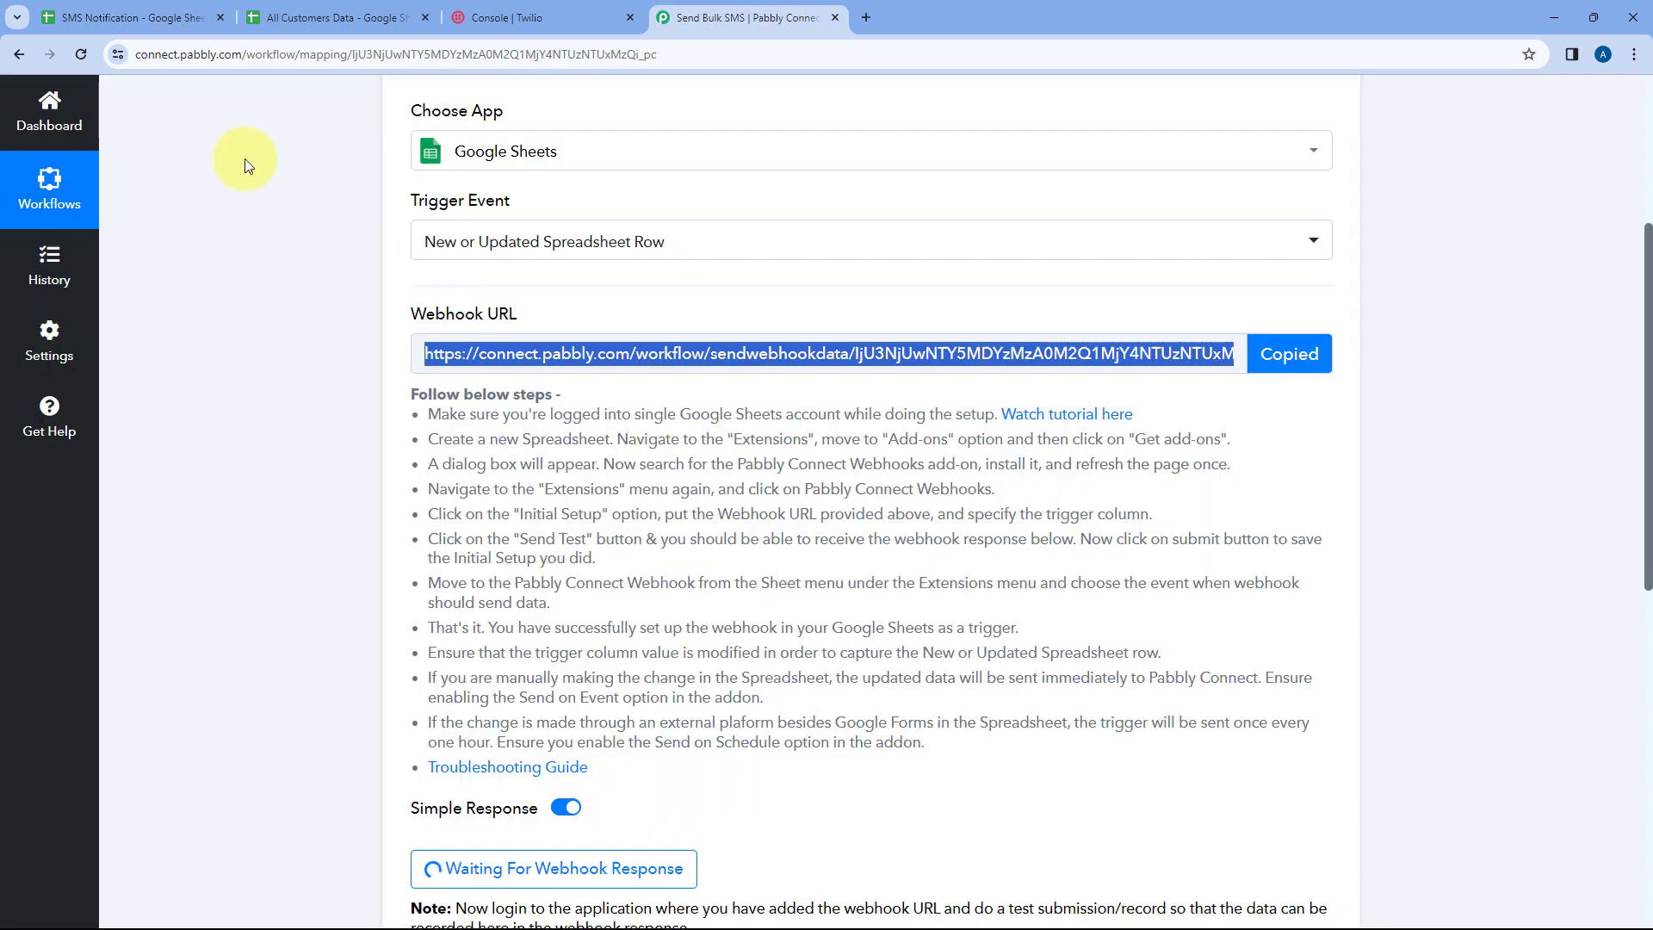
left_click(133, 17)
left_click(623, 481)
right_click(623, 482)
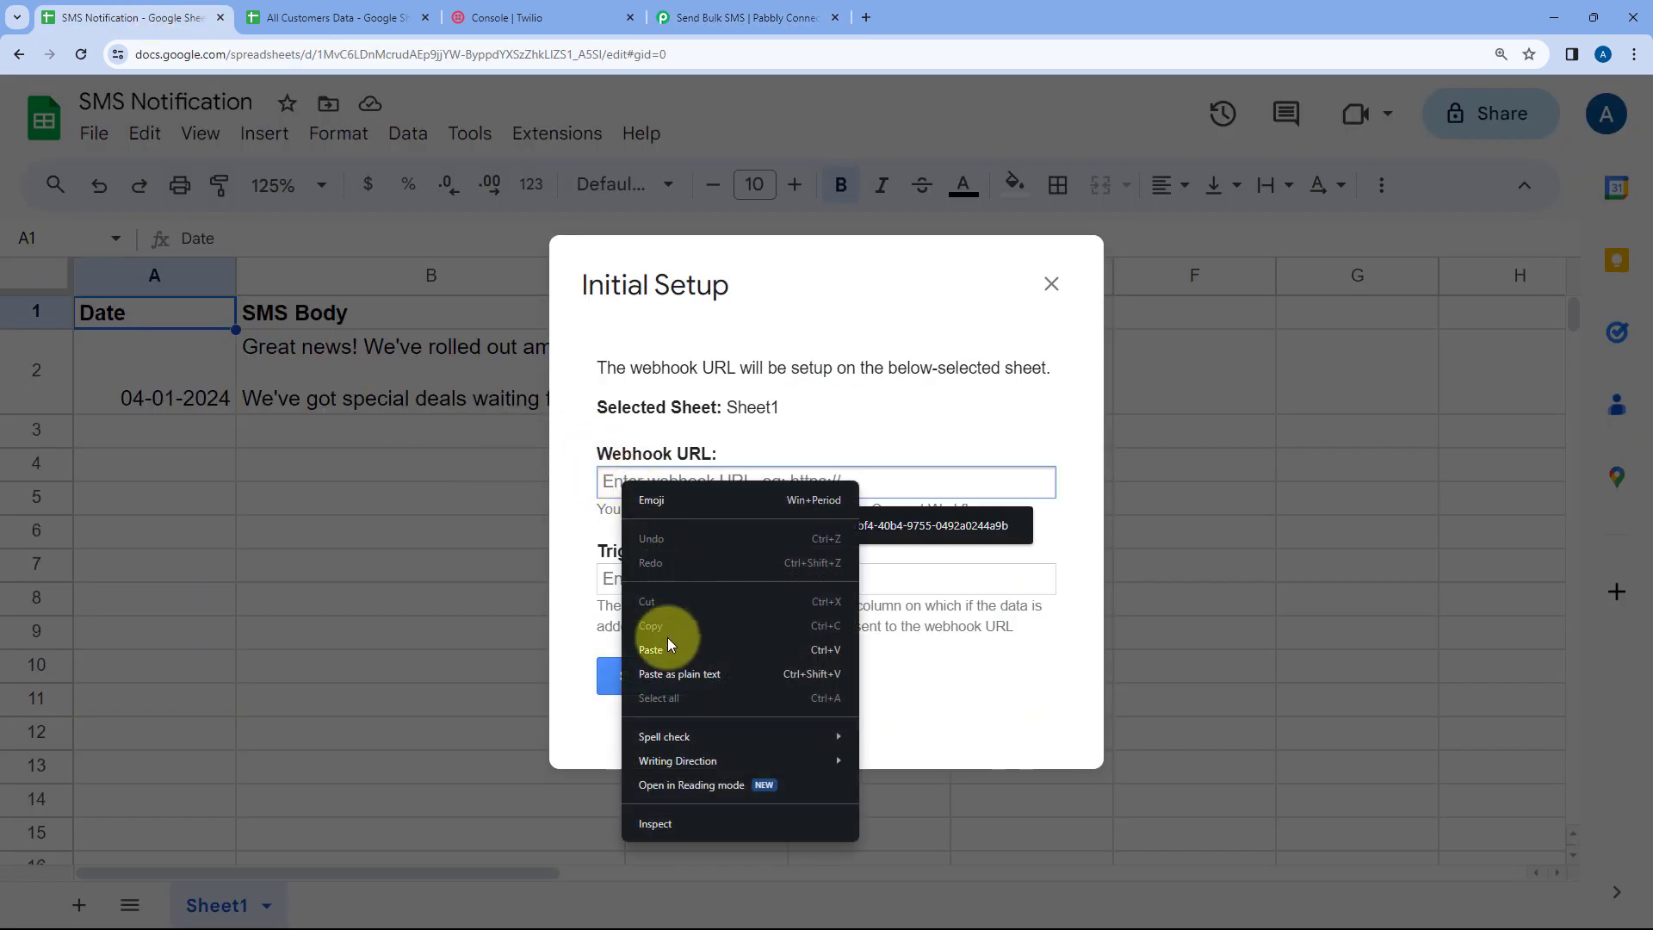
left_click(656, 645)
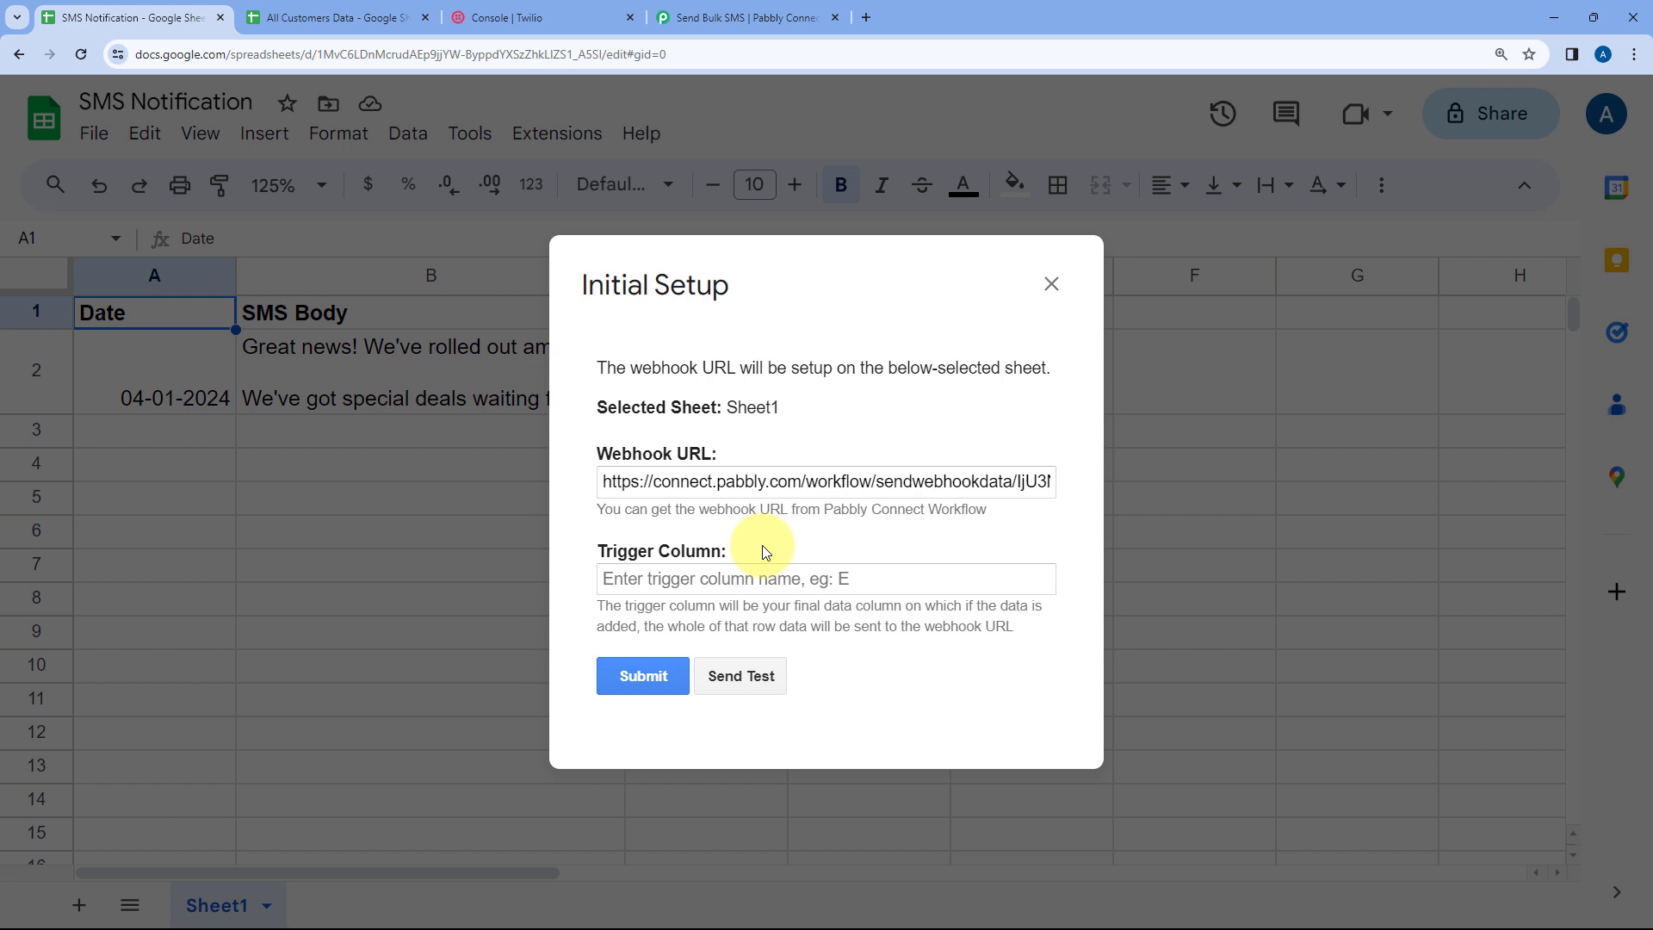
triple_click(784, 280)
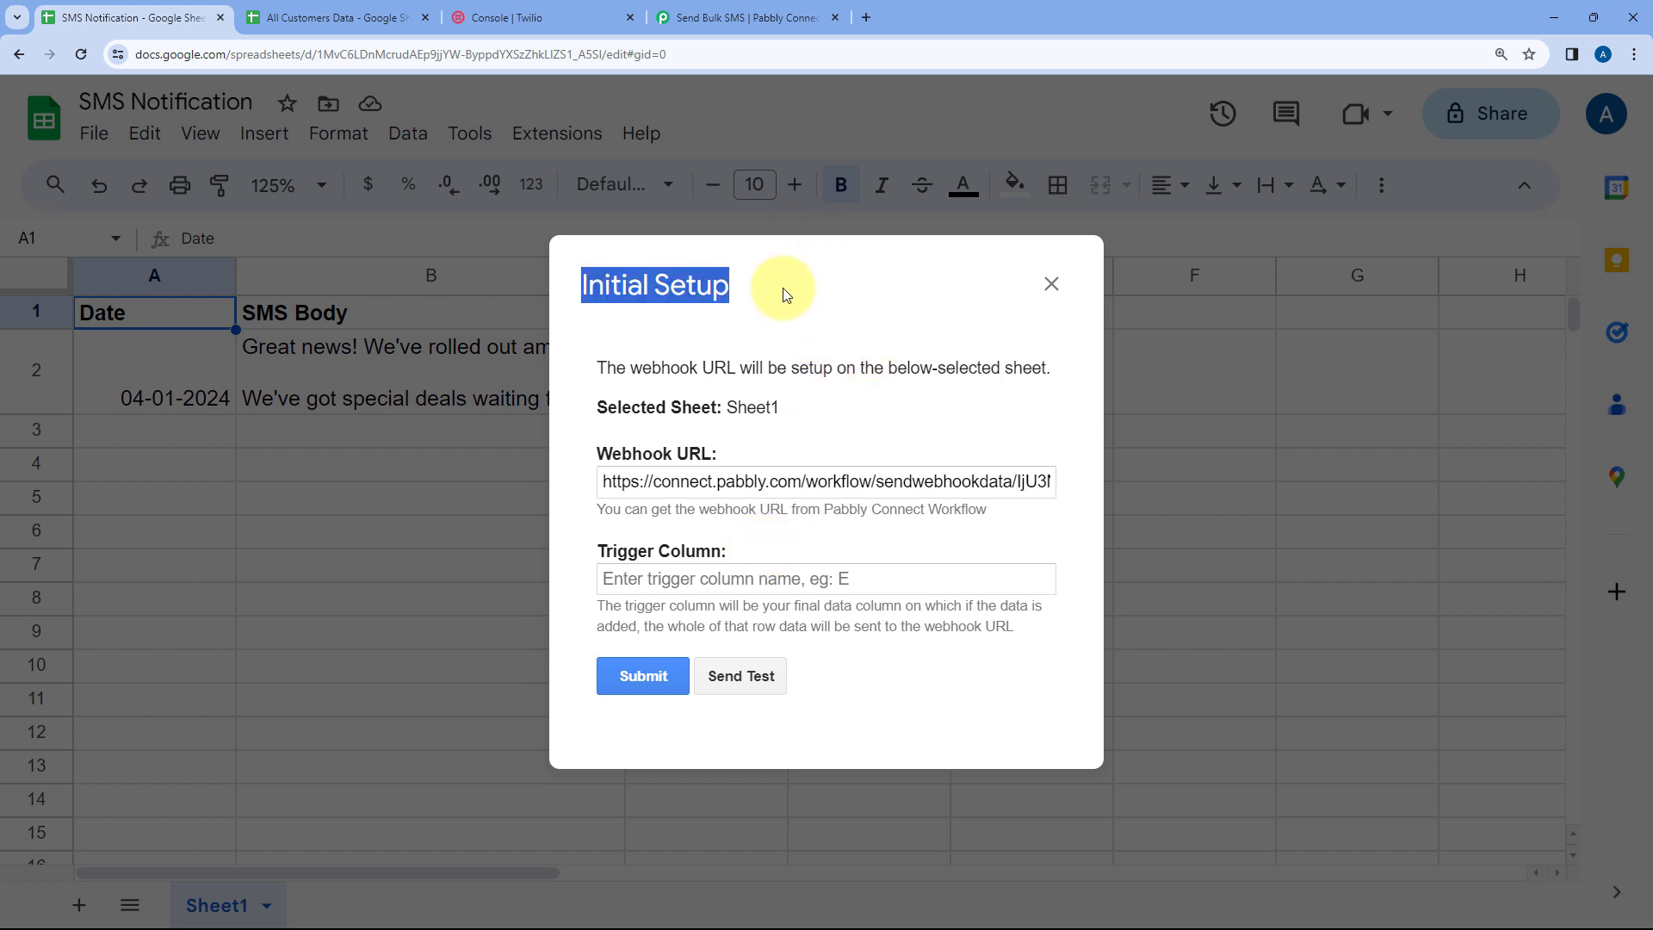
left_click_drag(749, 284, 966, 362)
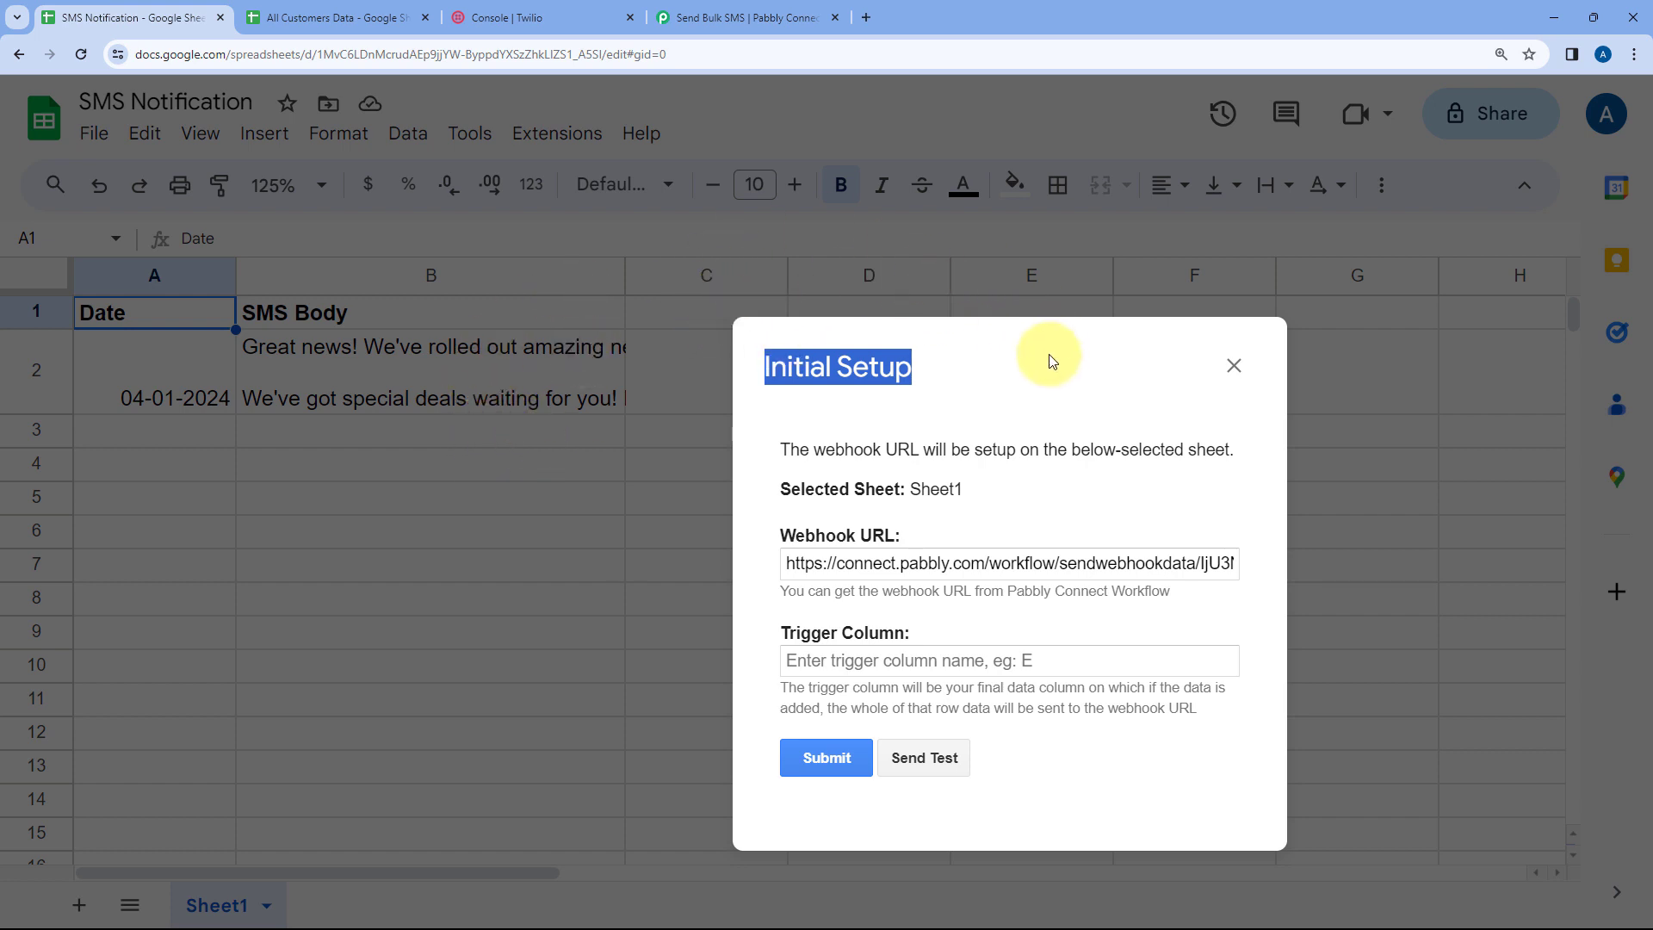
left_click_drag(1052, 358, 843, 263)
double_click(822, 354)
key("ctrl+a")
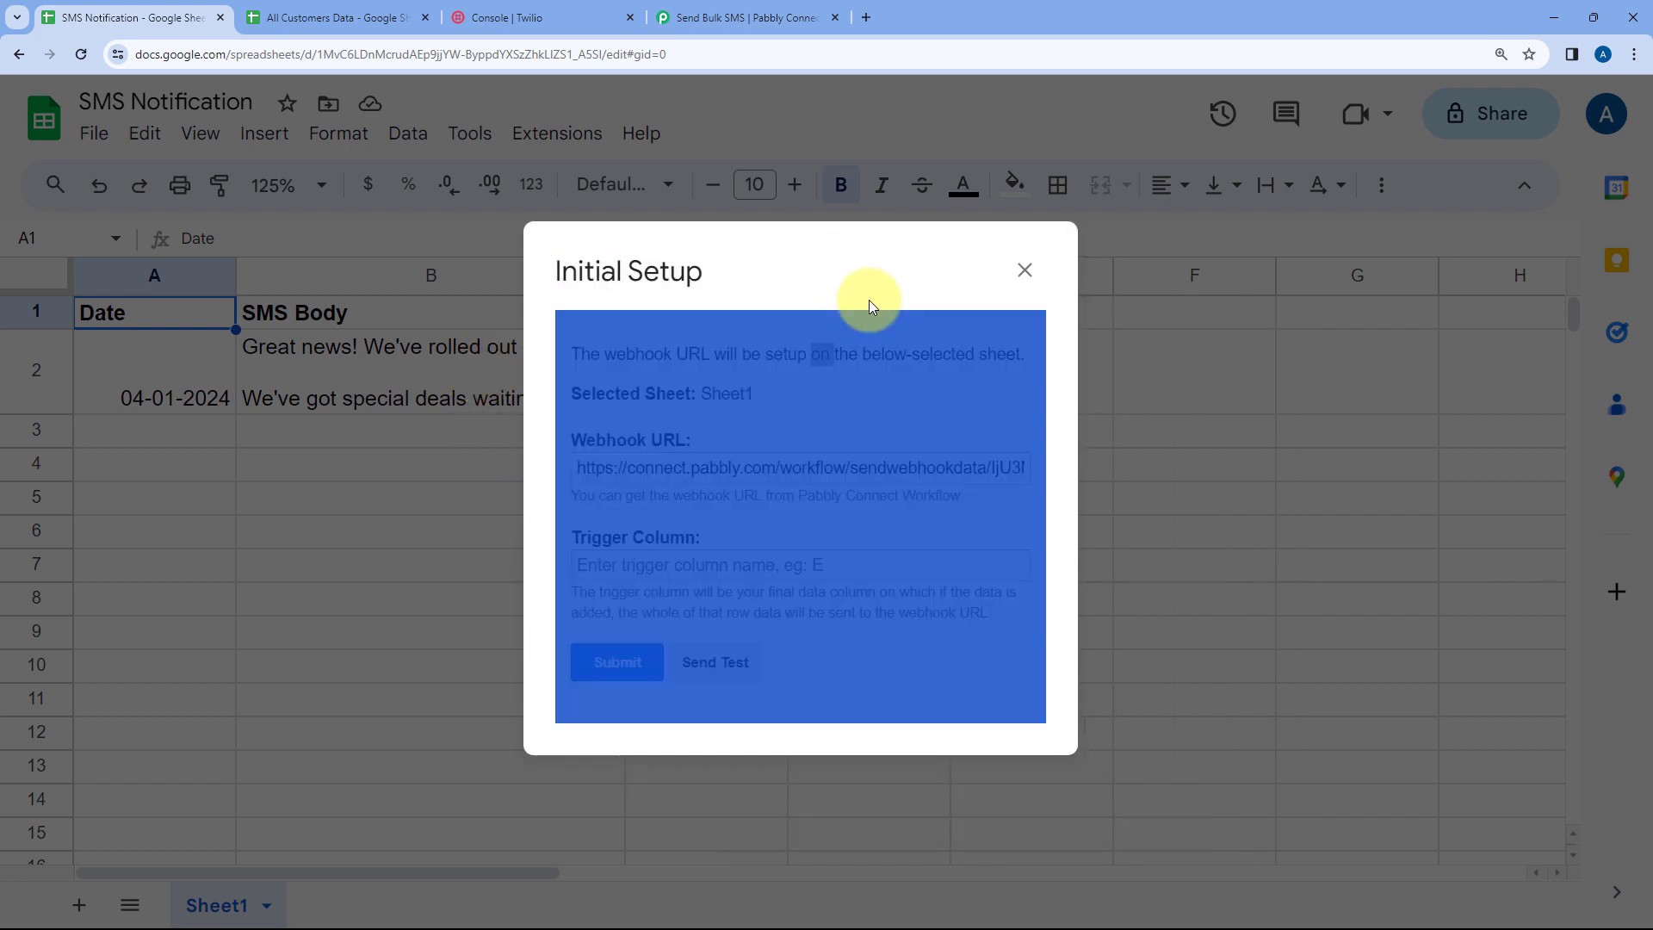
Set the trigger column to B and send test data to the webhook
left_click(768, 398)
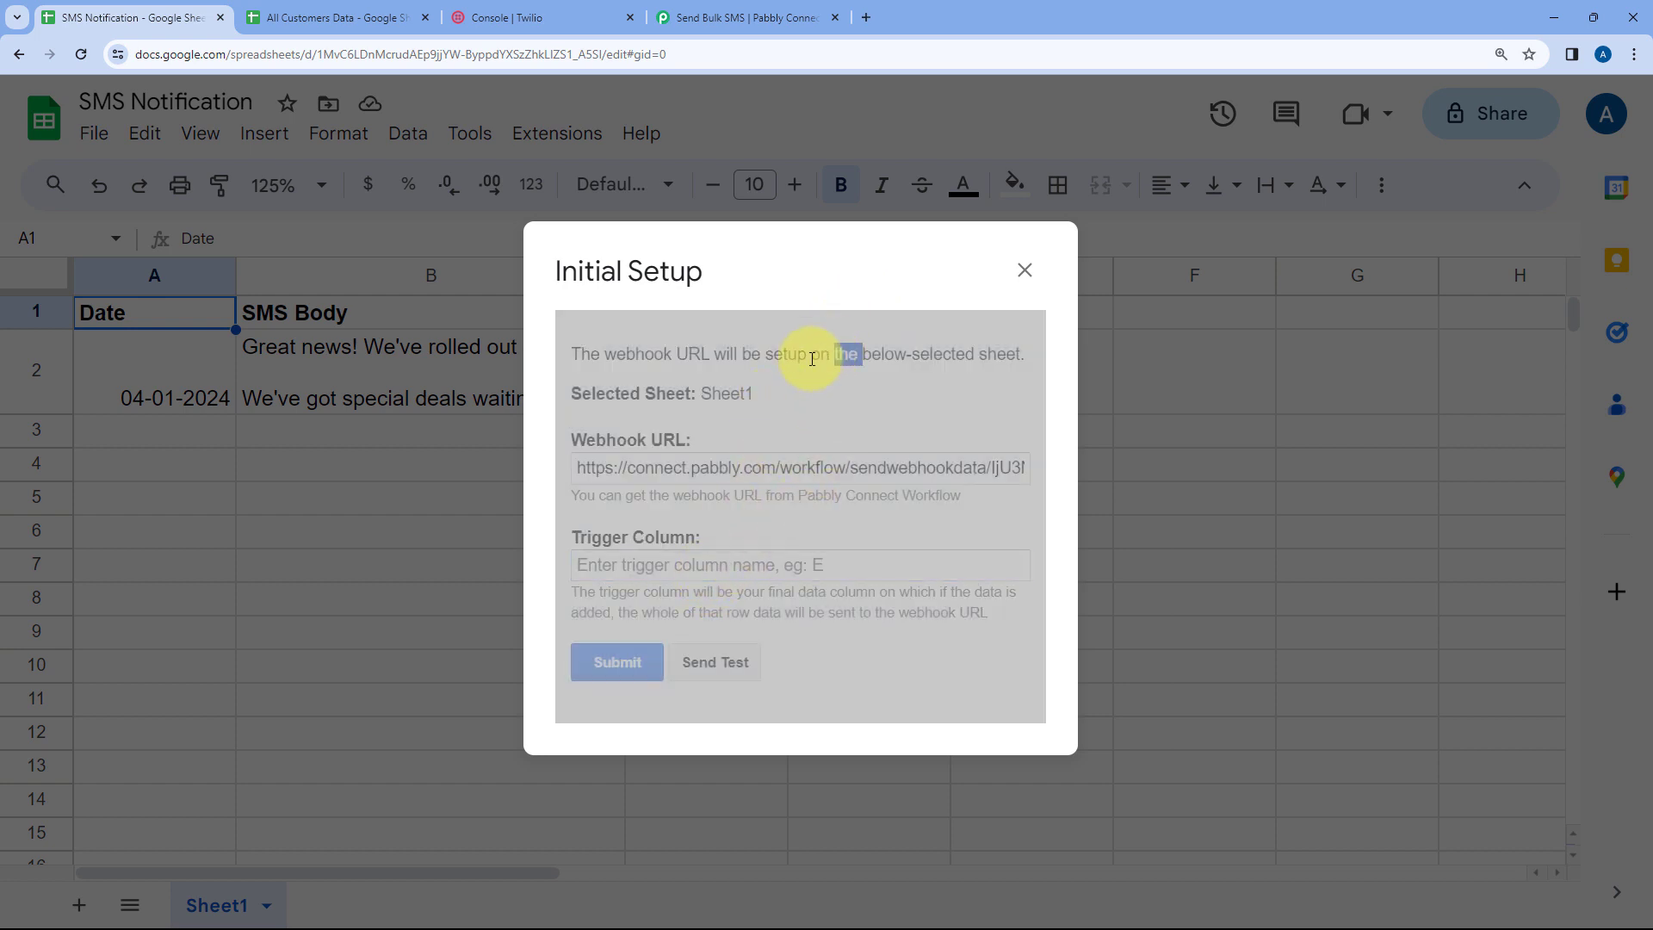
left_click(668, 563)
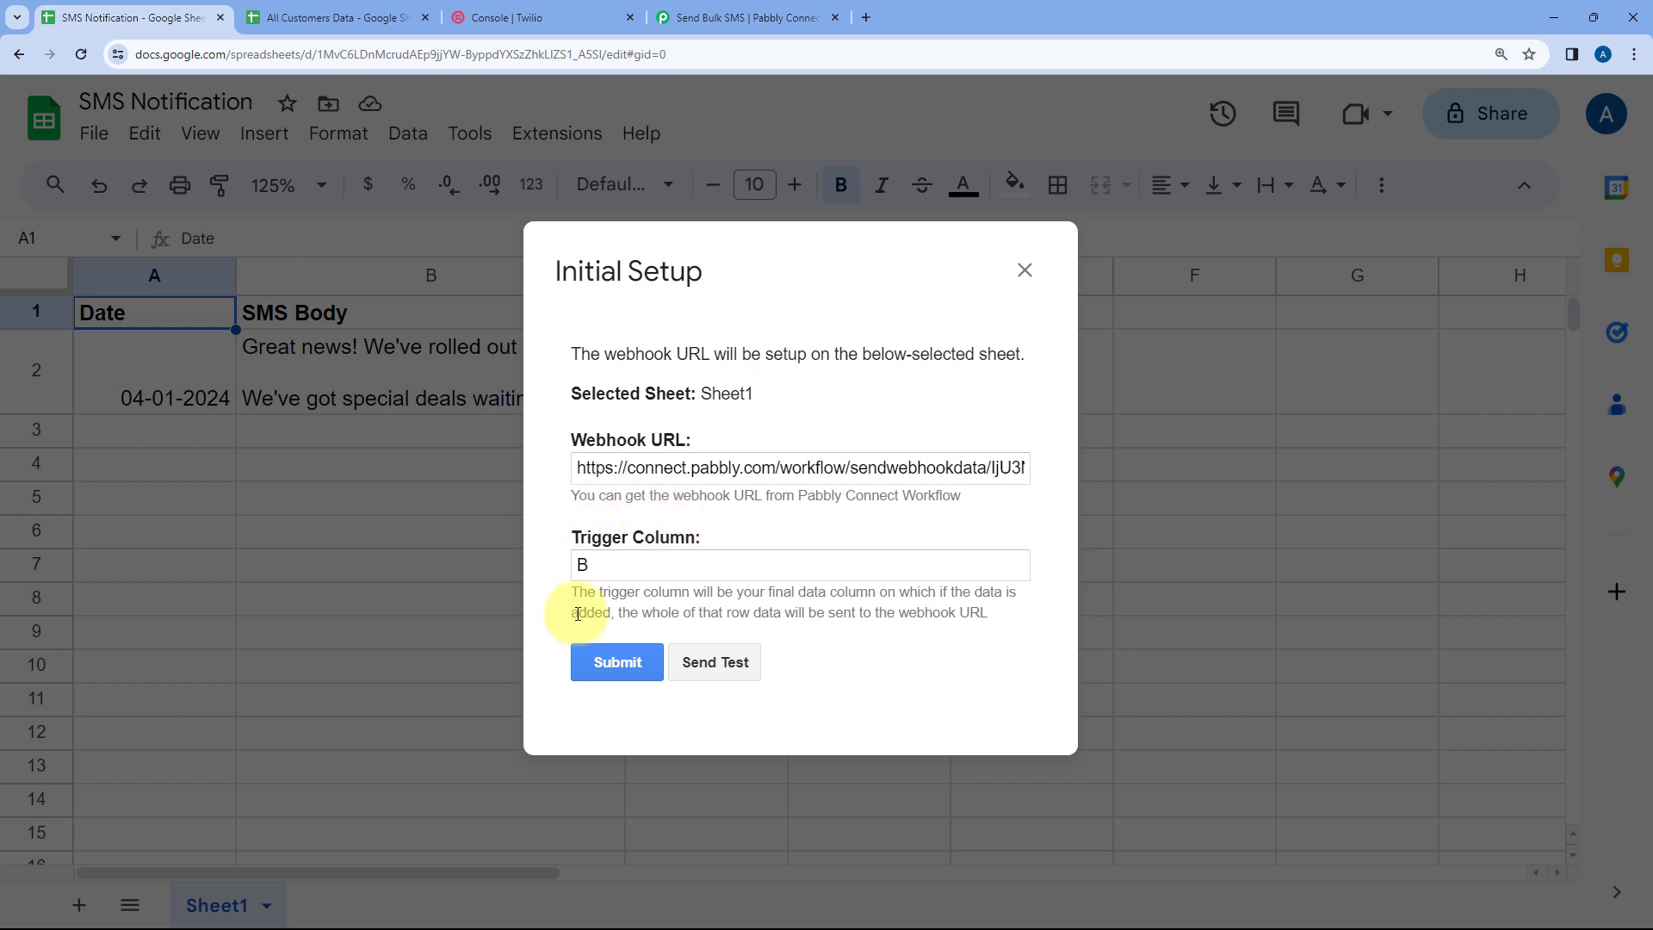
left_click(724, 664)
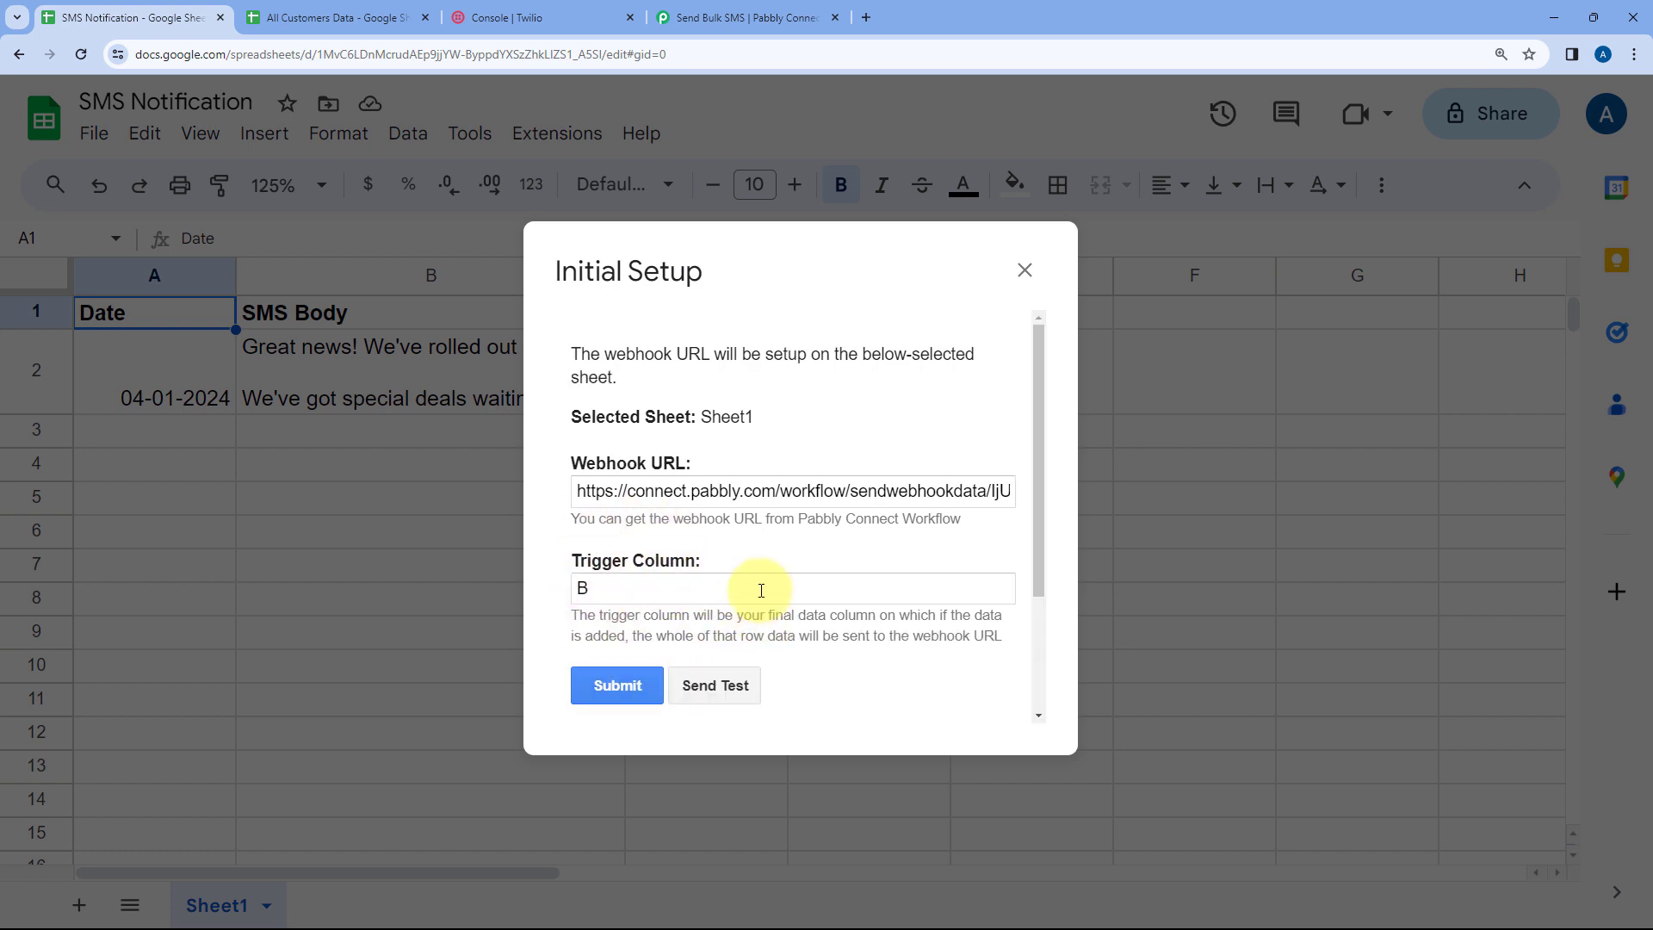
Review the test data result in the Initial Setup dialog
scroll(762, 594, "down", 2)
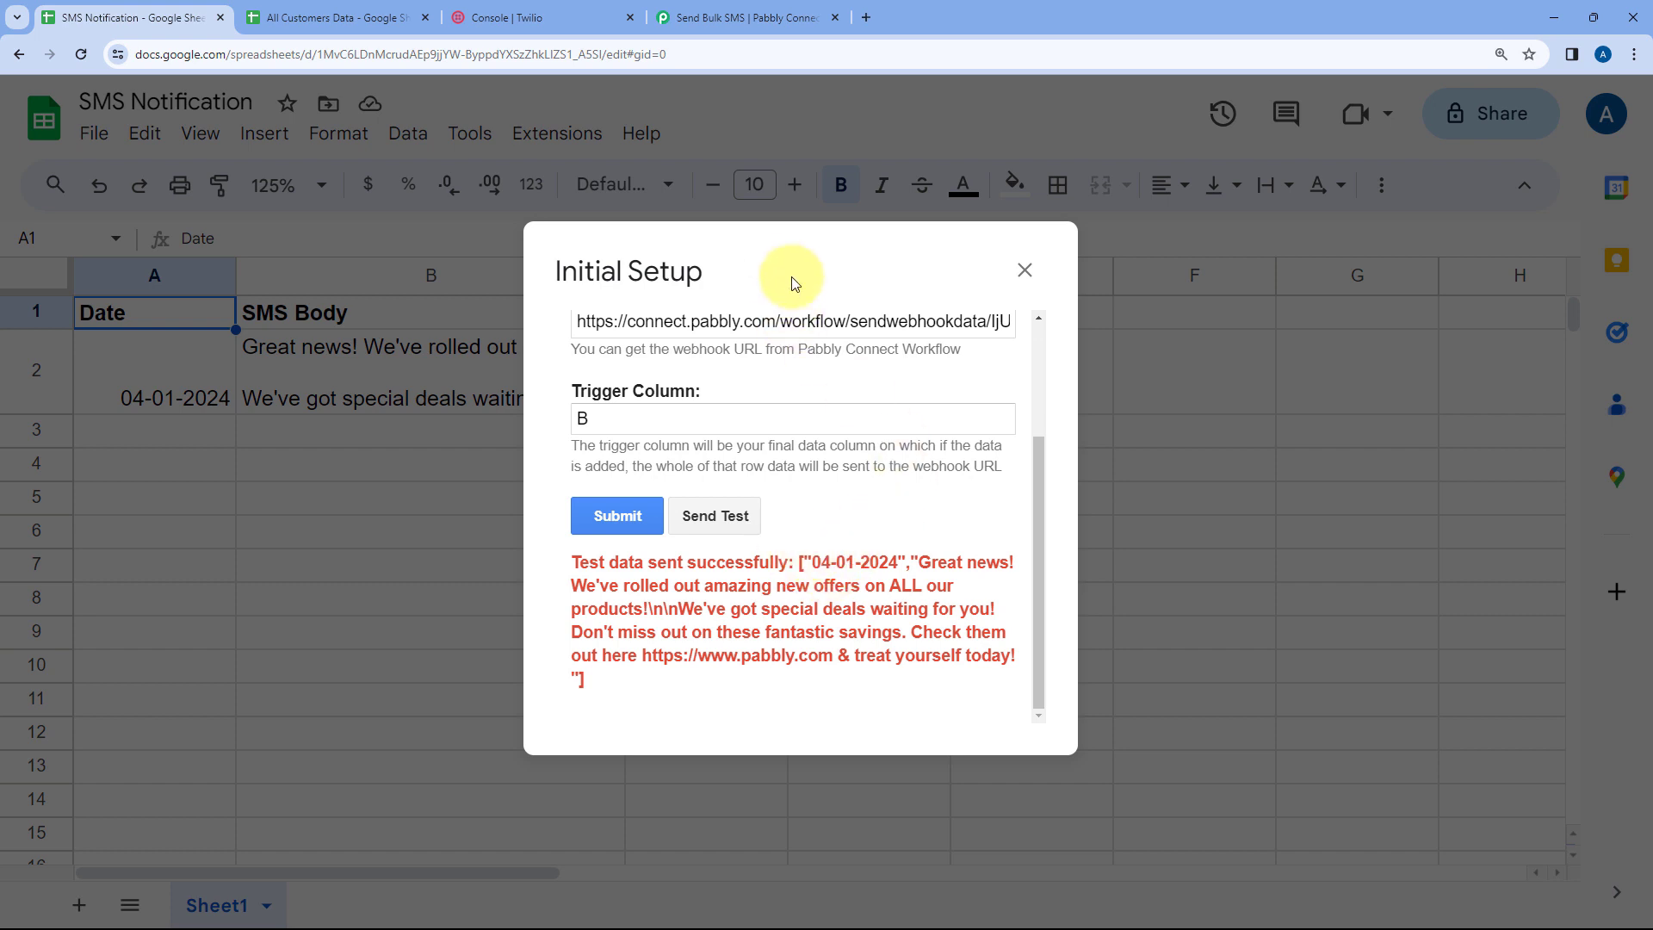
left_click_drag(777, 278, 1082, 291)
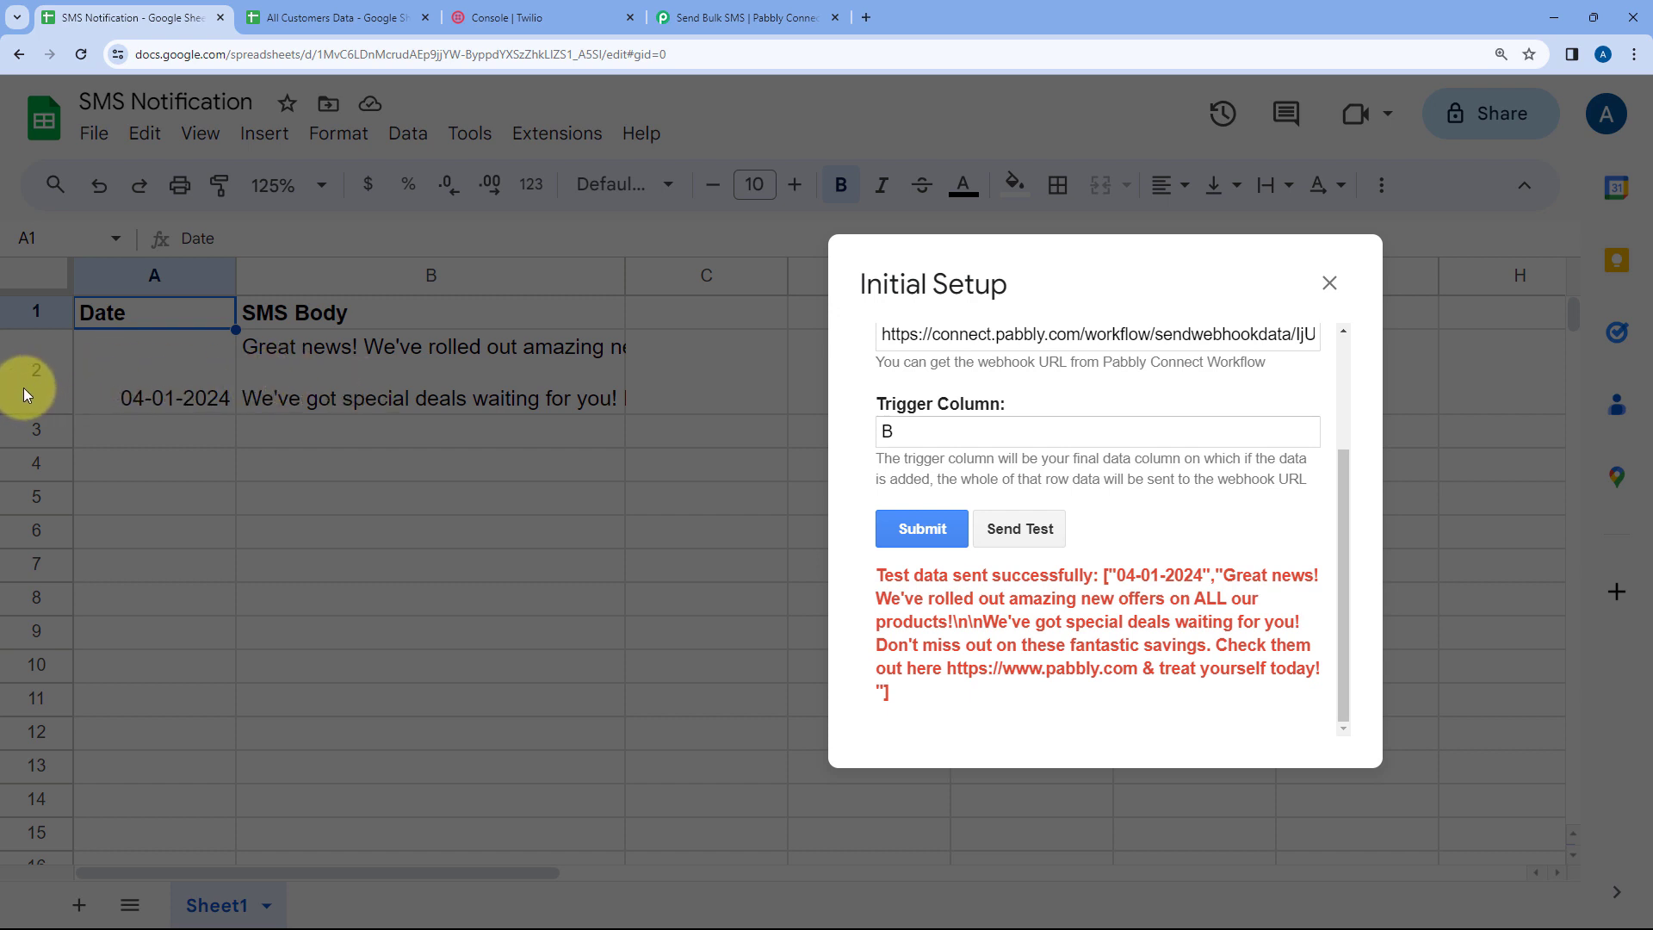
left_click_drag(1070, 288, 736, 303)
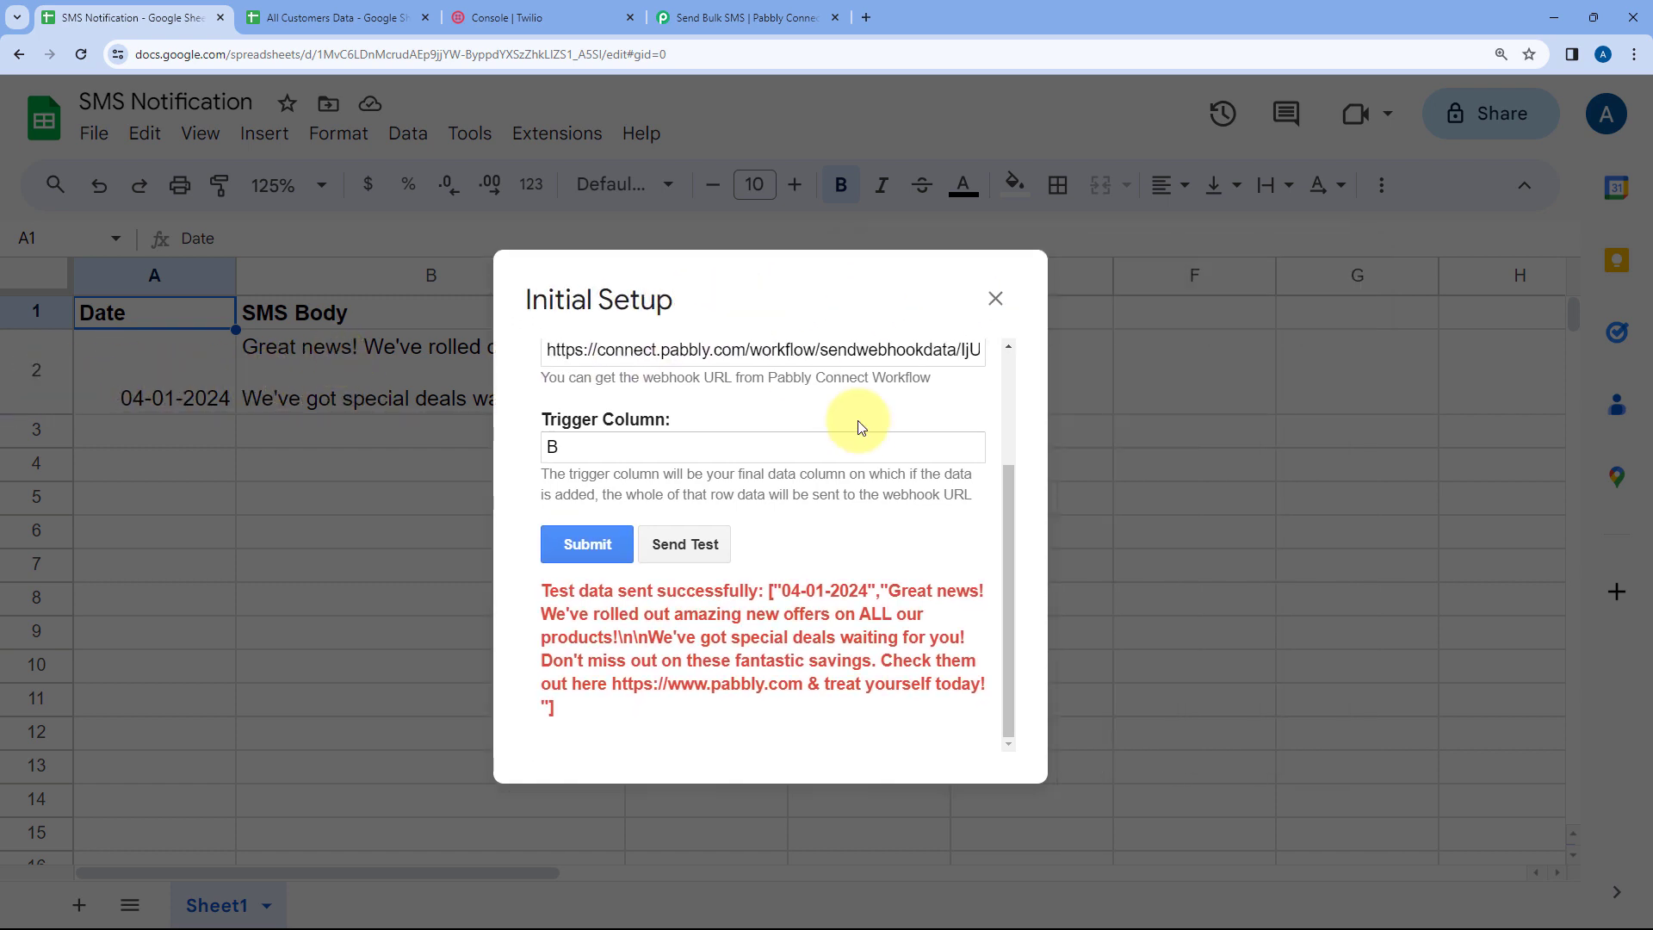
scroll(619, 446, "up", 1)
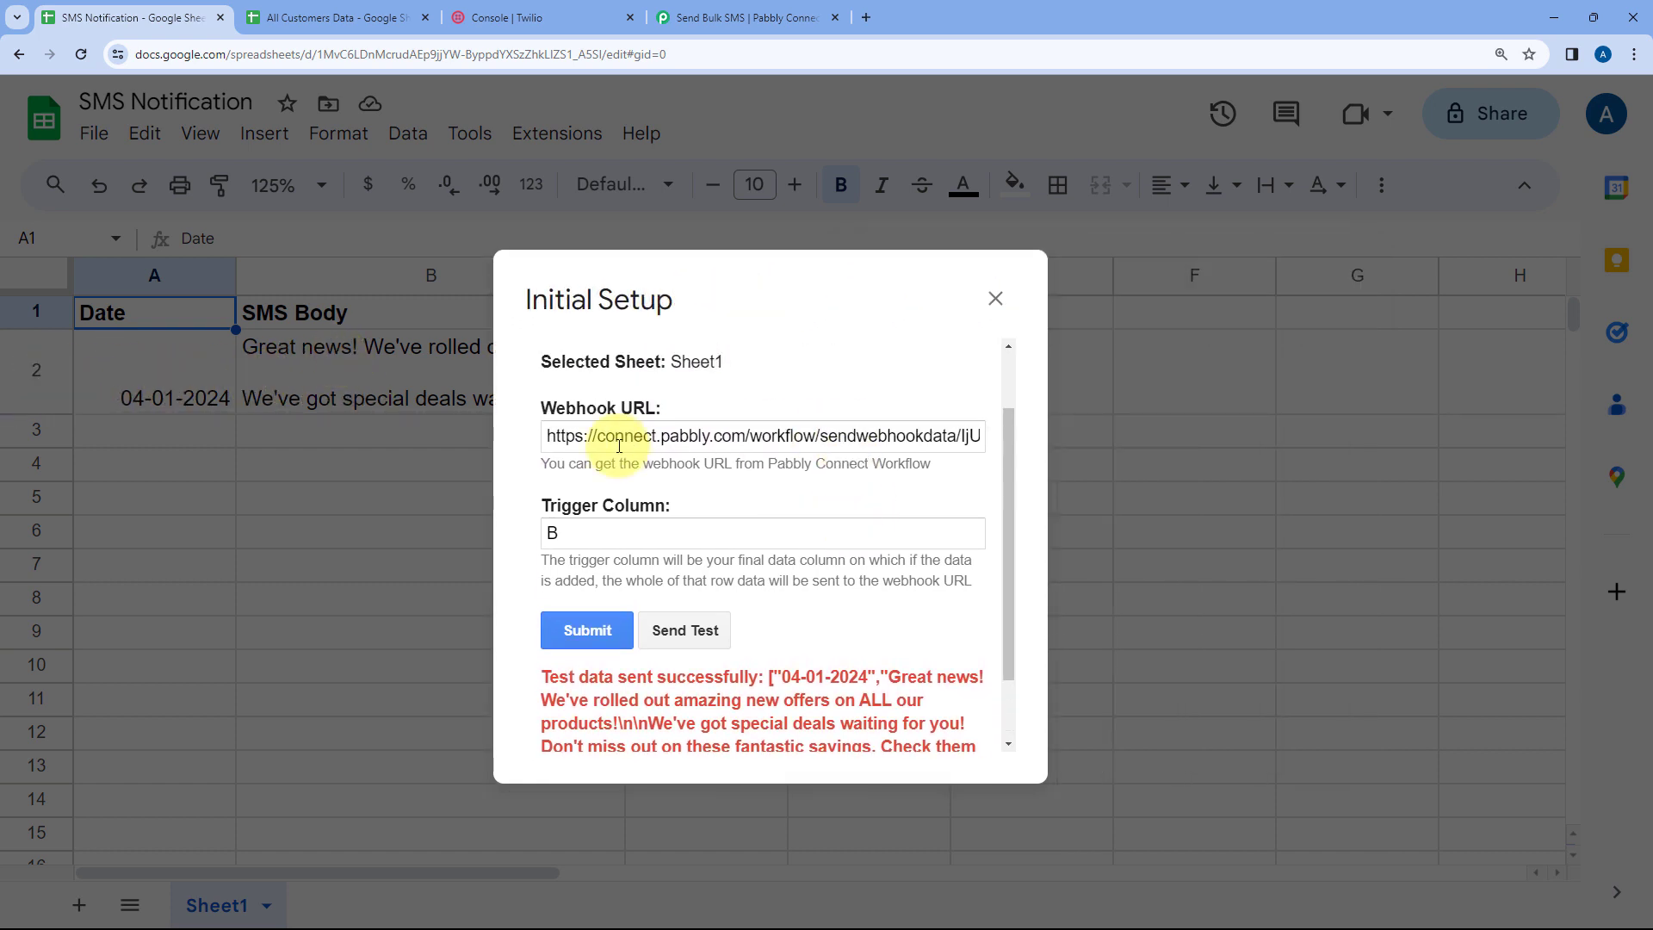
Examine the captured webhook response fields in the workflow's trigger step, comparing them with the sheet
left_click(769, 23)
scroll(348, 275, "down", 6)
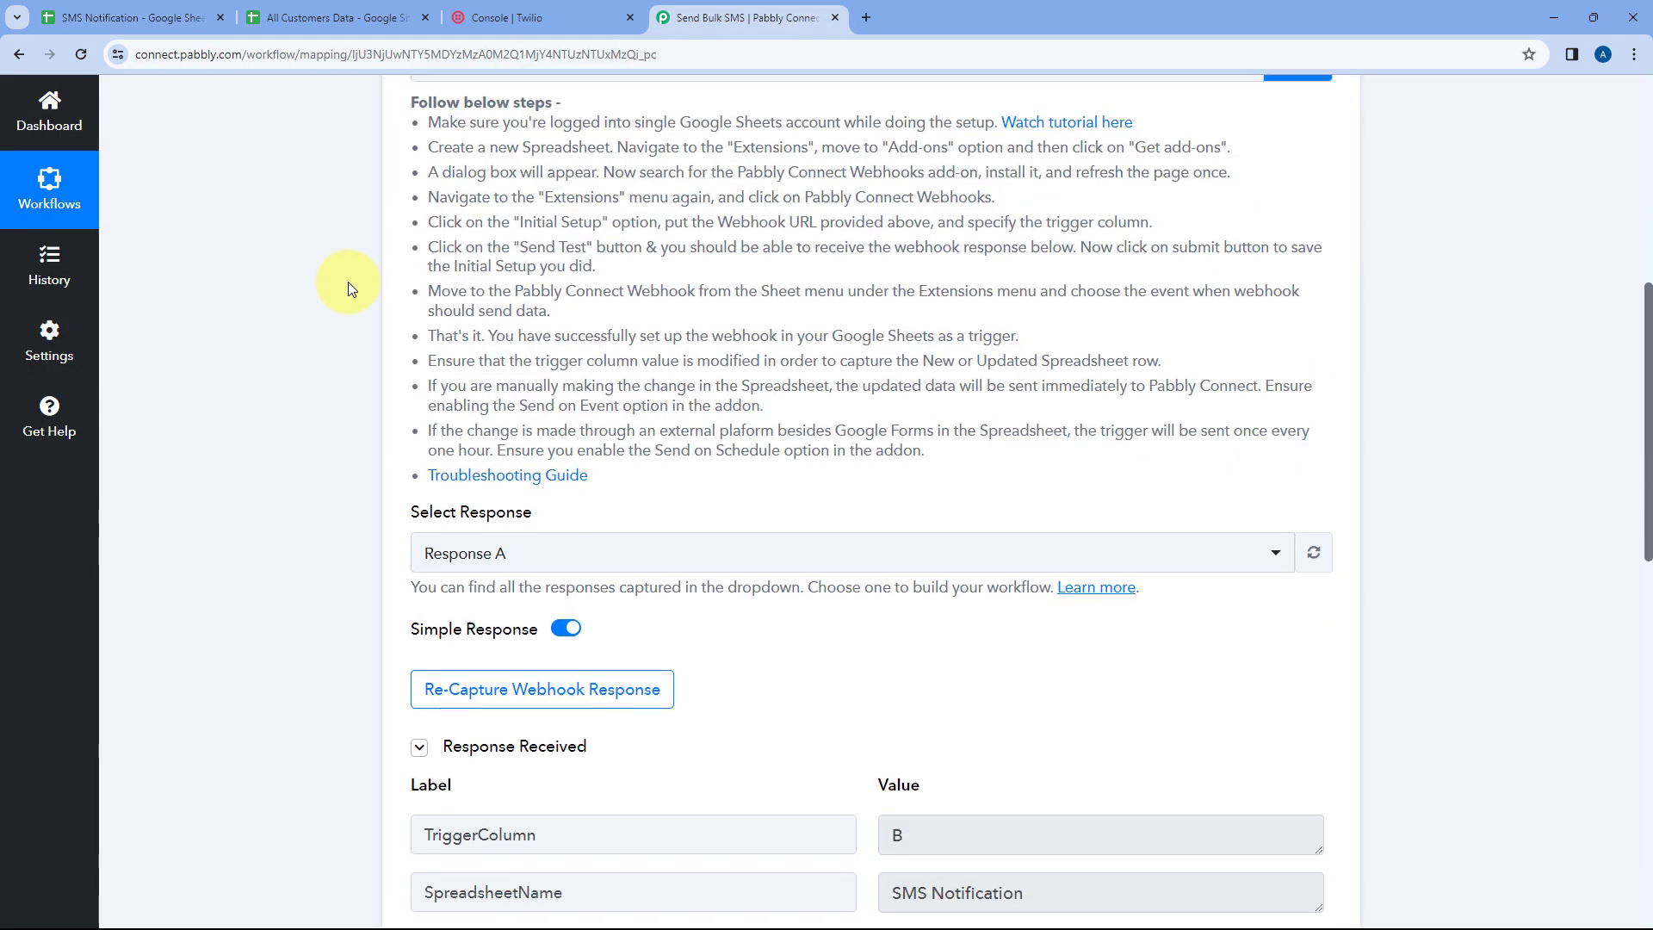
scroll(827, 369, "down", 2)
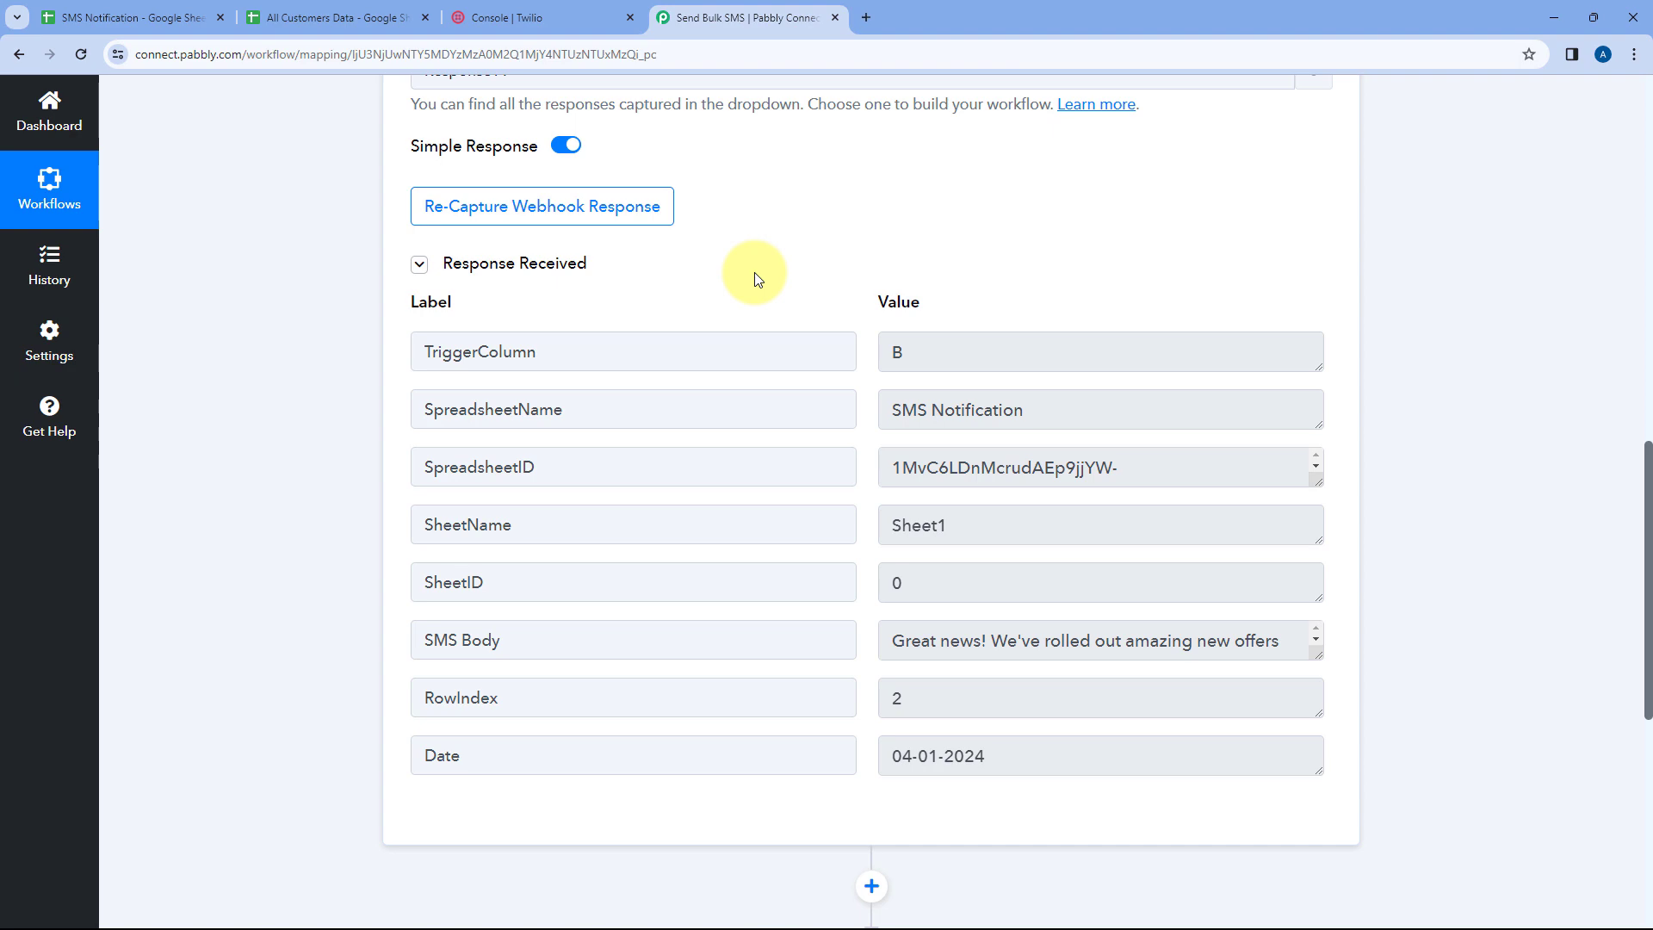
left_click(130, 17)
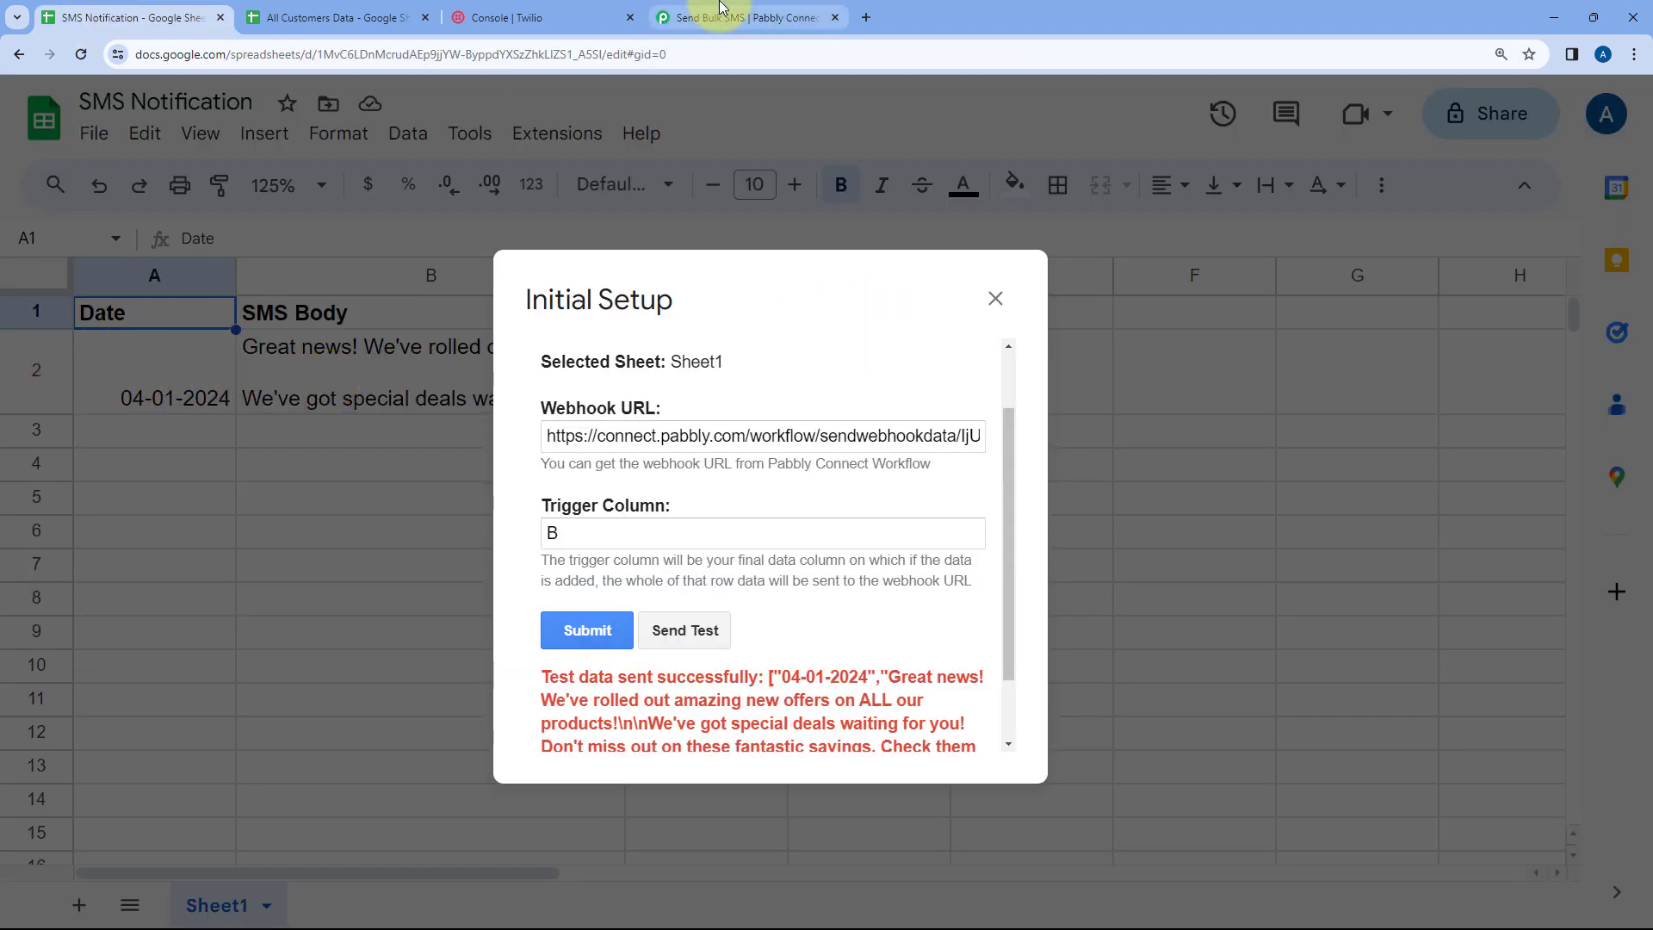
left_click(741, 17)
left_click_drag(921, 358, 849, 365)
scroll(854, 370, "down", 1)
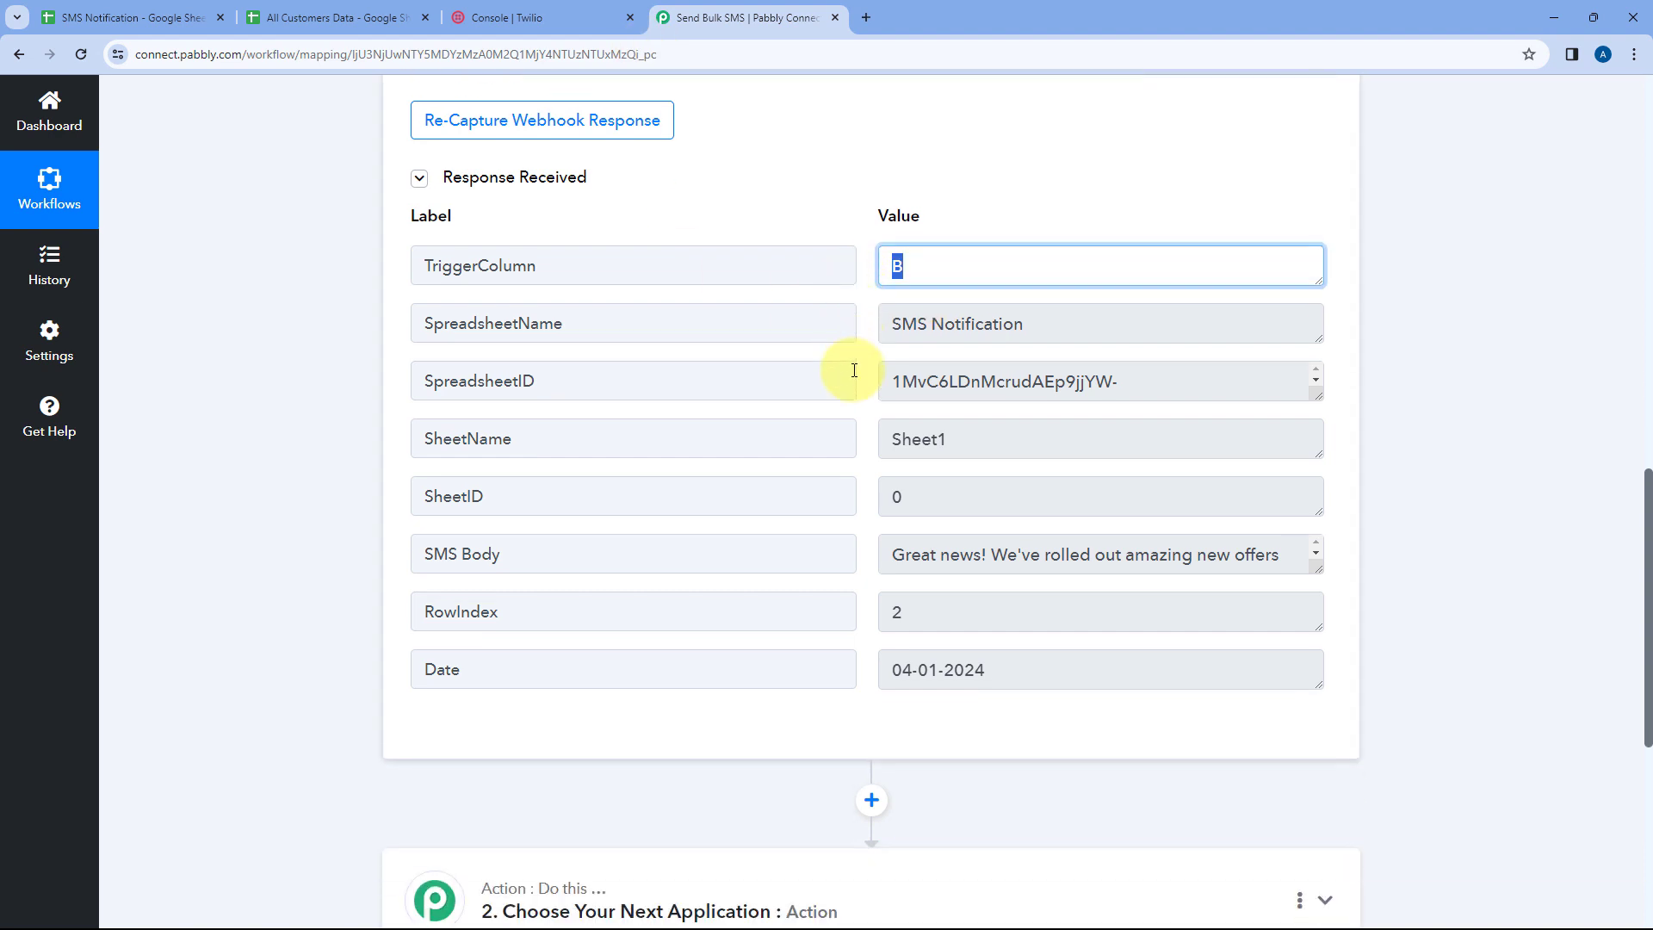
left_click_drag(1062, 325, 850, 322)
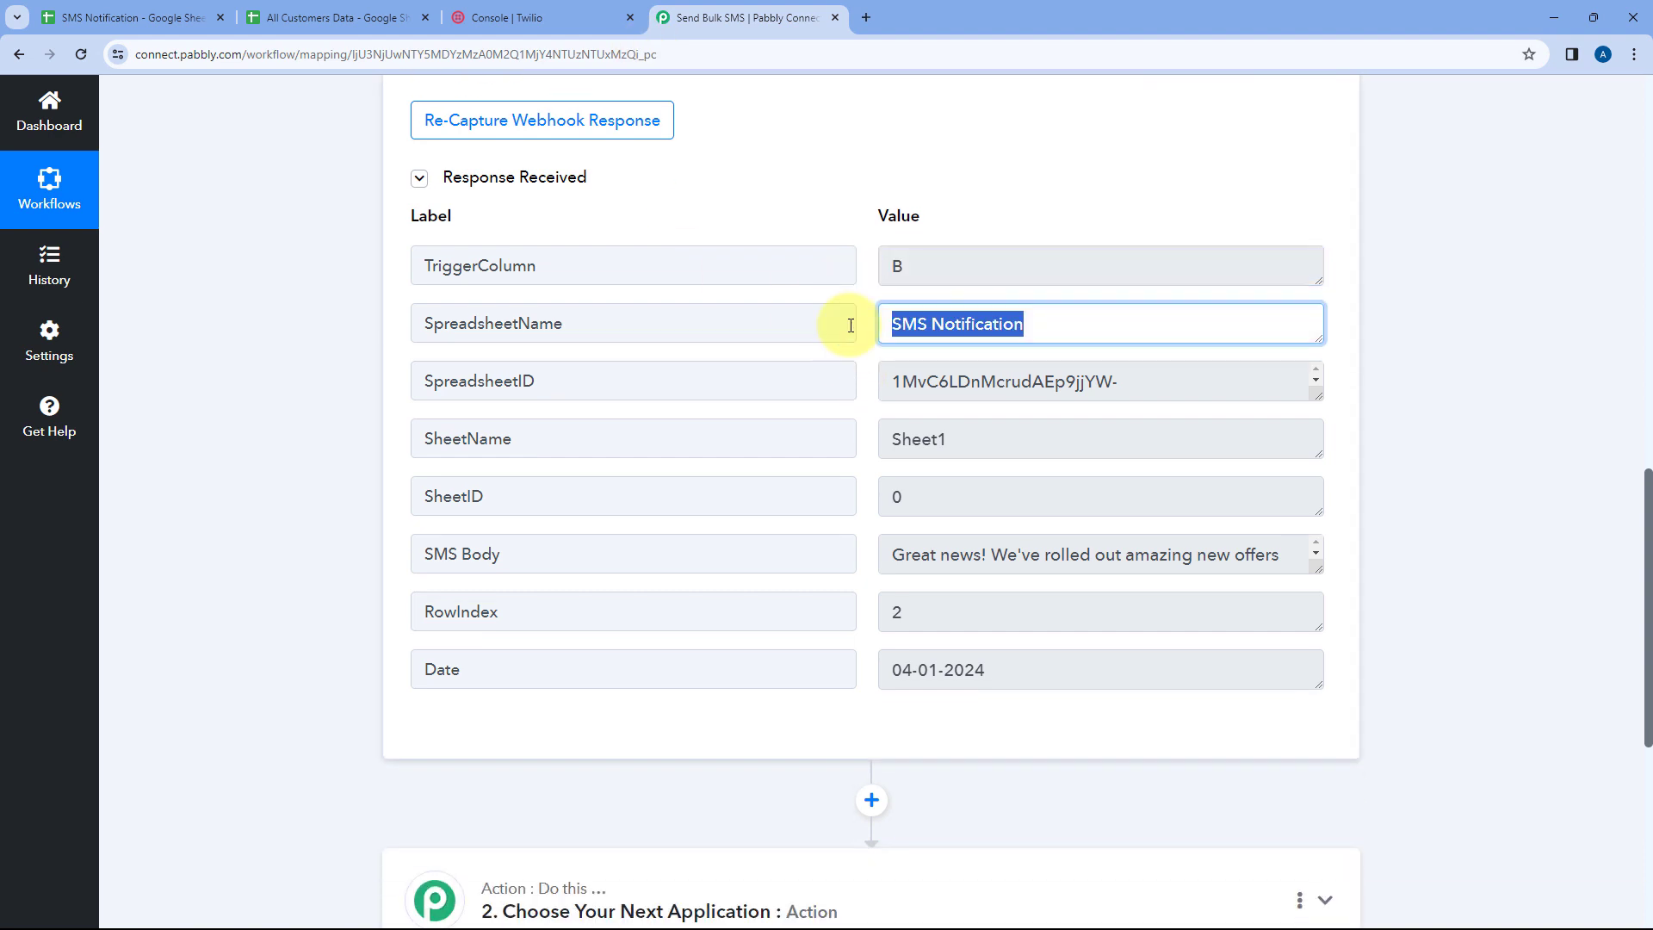
left_click(133, 17)
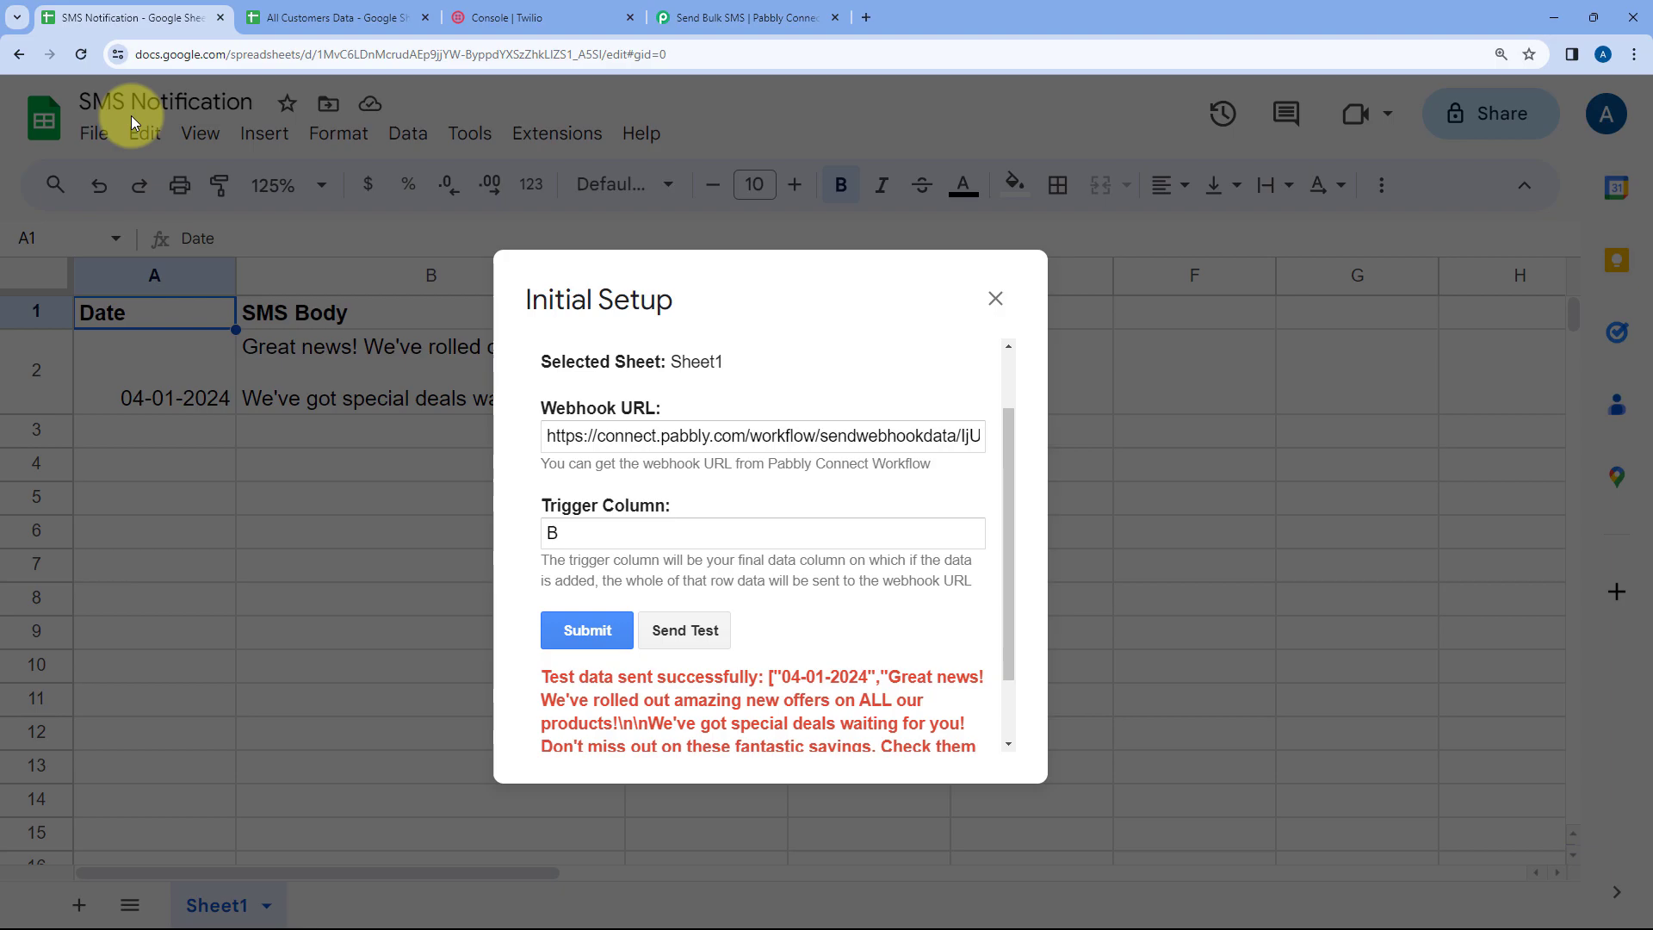
left_click(758, 18)
scroll(887, 422, "down", 1)
left_click_drag(888, 485, 1347, 675)
left_click(1167, 564)
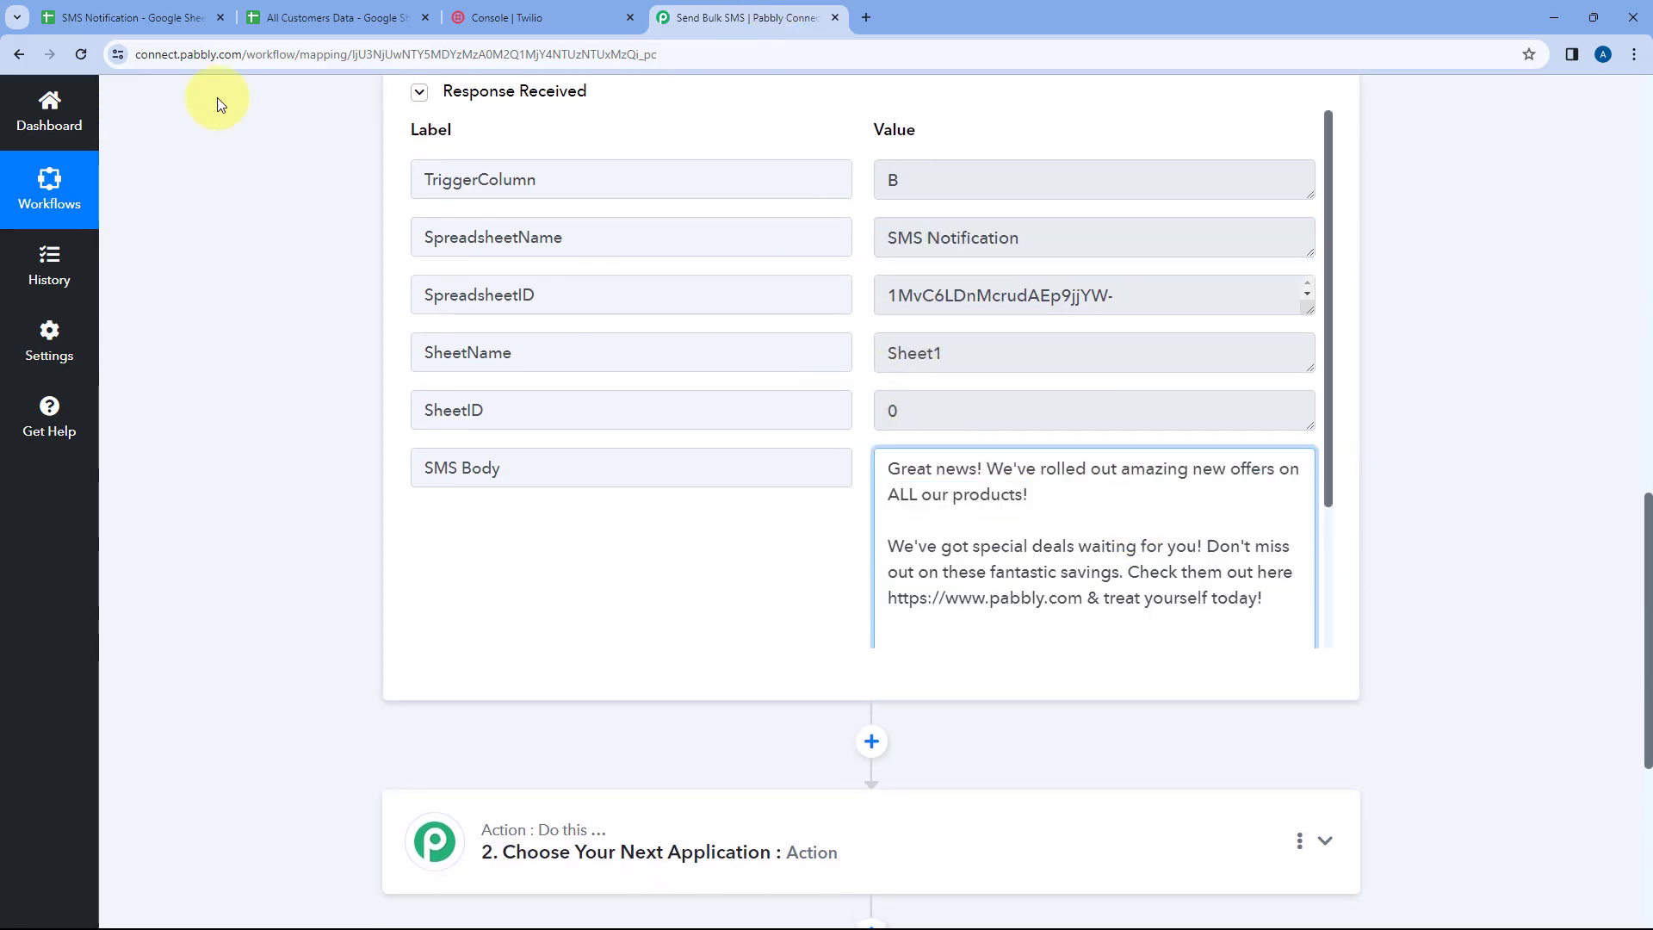
left_click(168, 10)
left_click(663, 16)
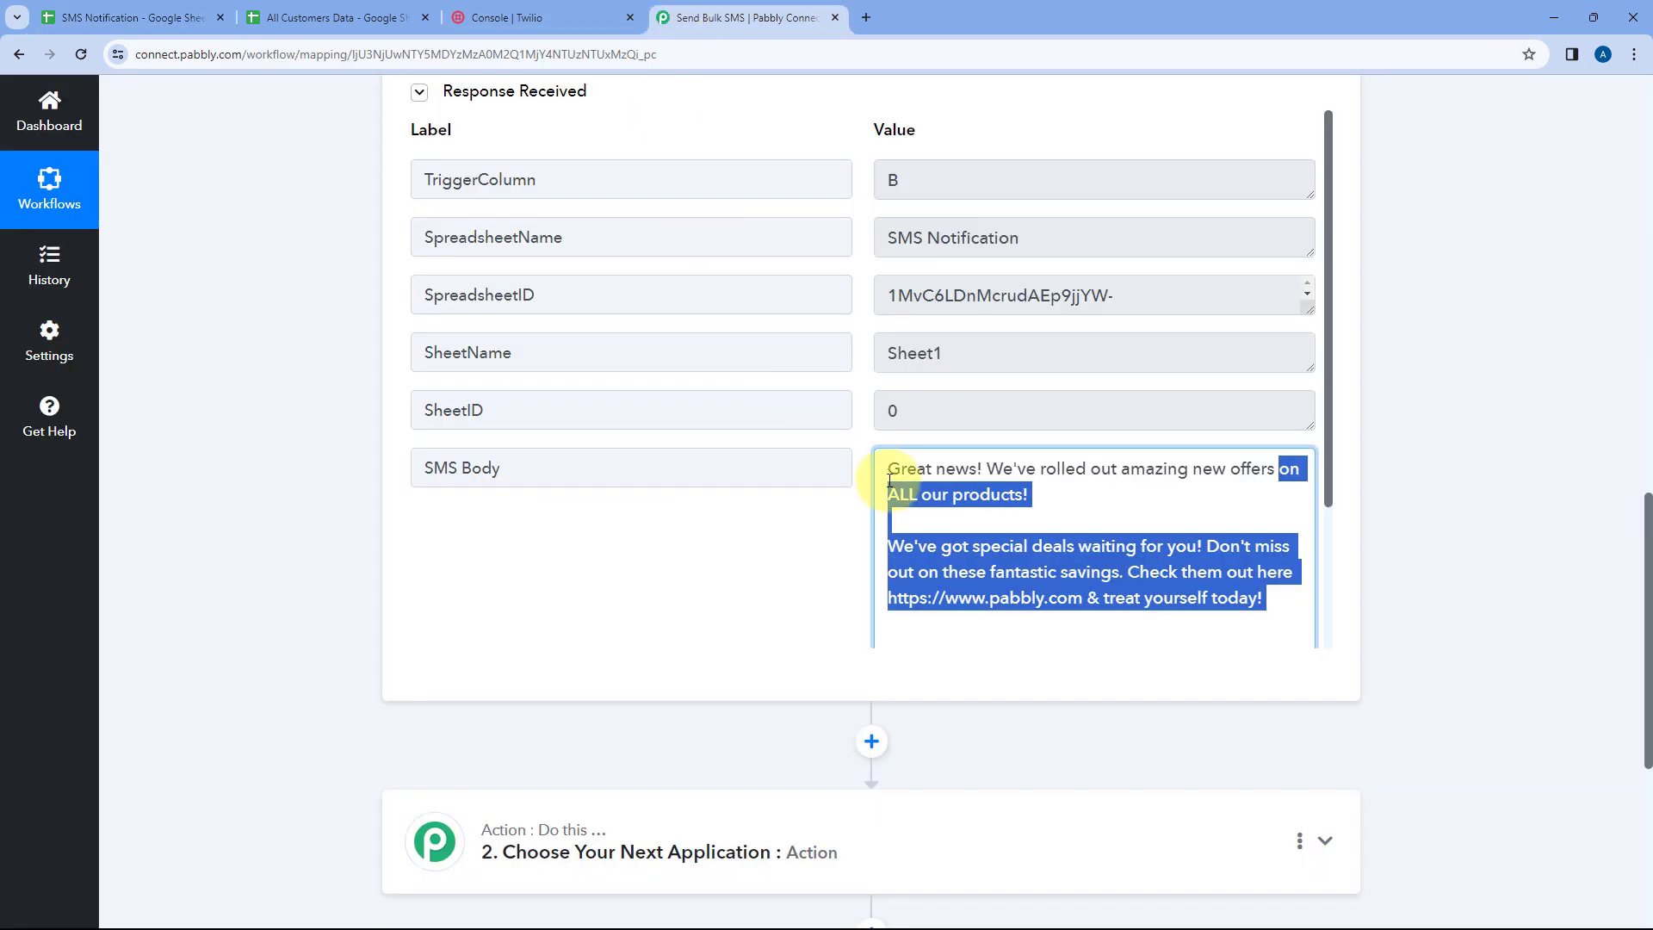
Compare the trigger step's SMS Body and Date values with the sheet, then collapse the trigger step
scroll(896, 469, "down", 2)
left_click_drag(963, 568, 854, 565)
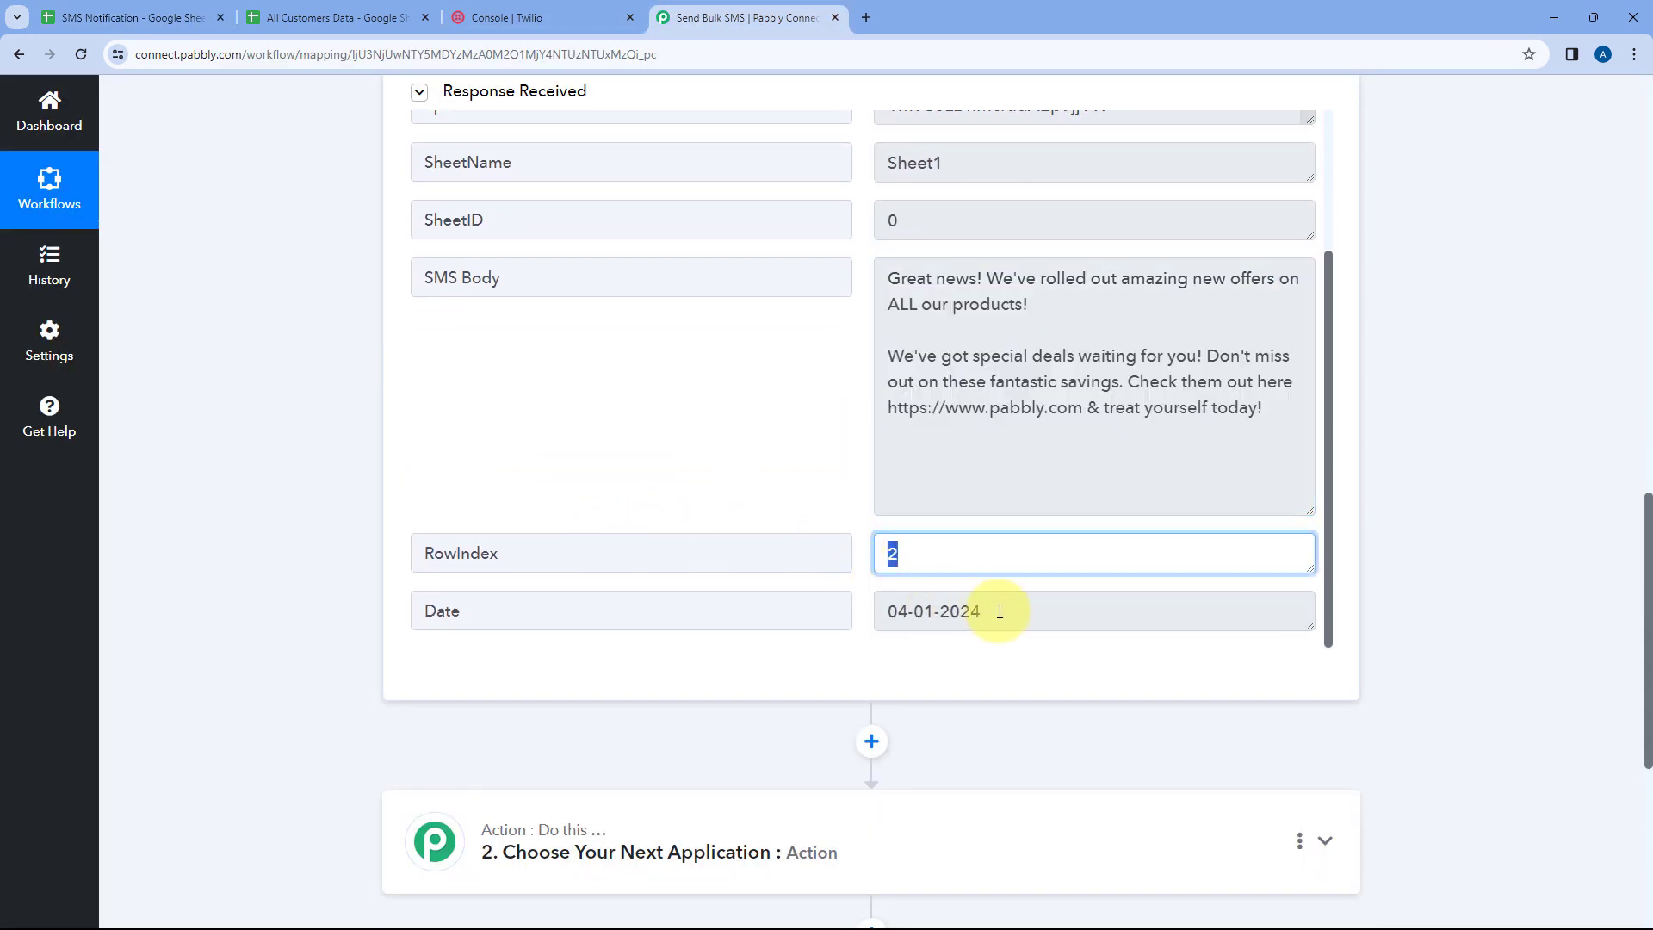
left_click_drag(1000, 611, 887, 609)
left_click(129, 17)
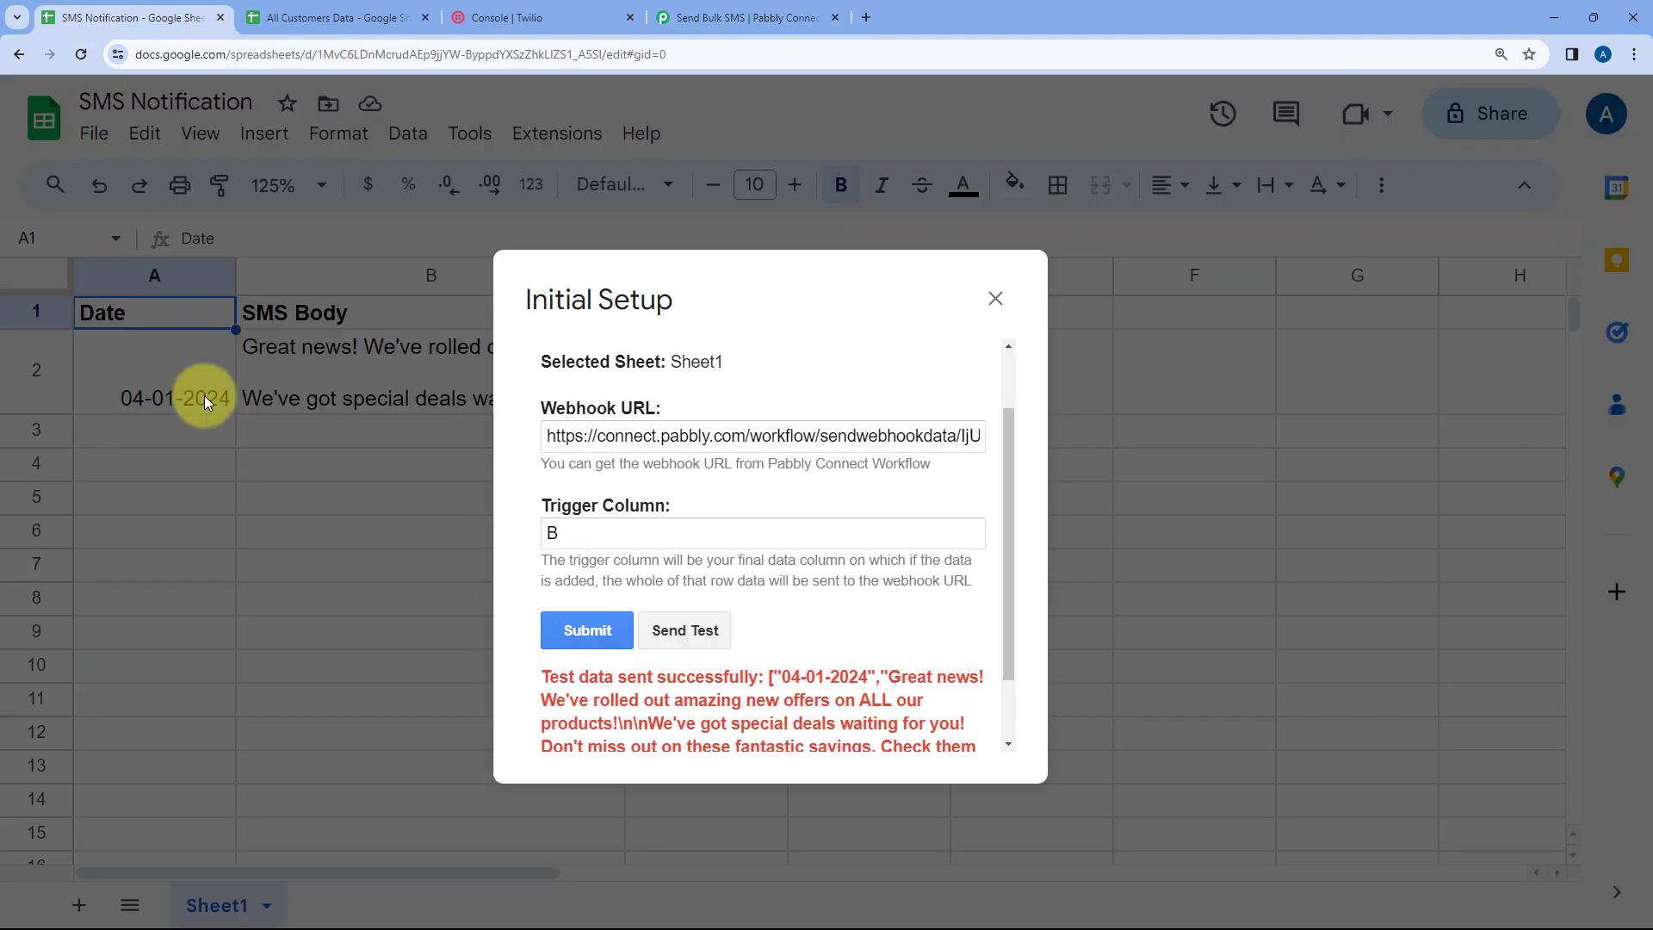
left_click(766, 7)
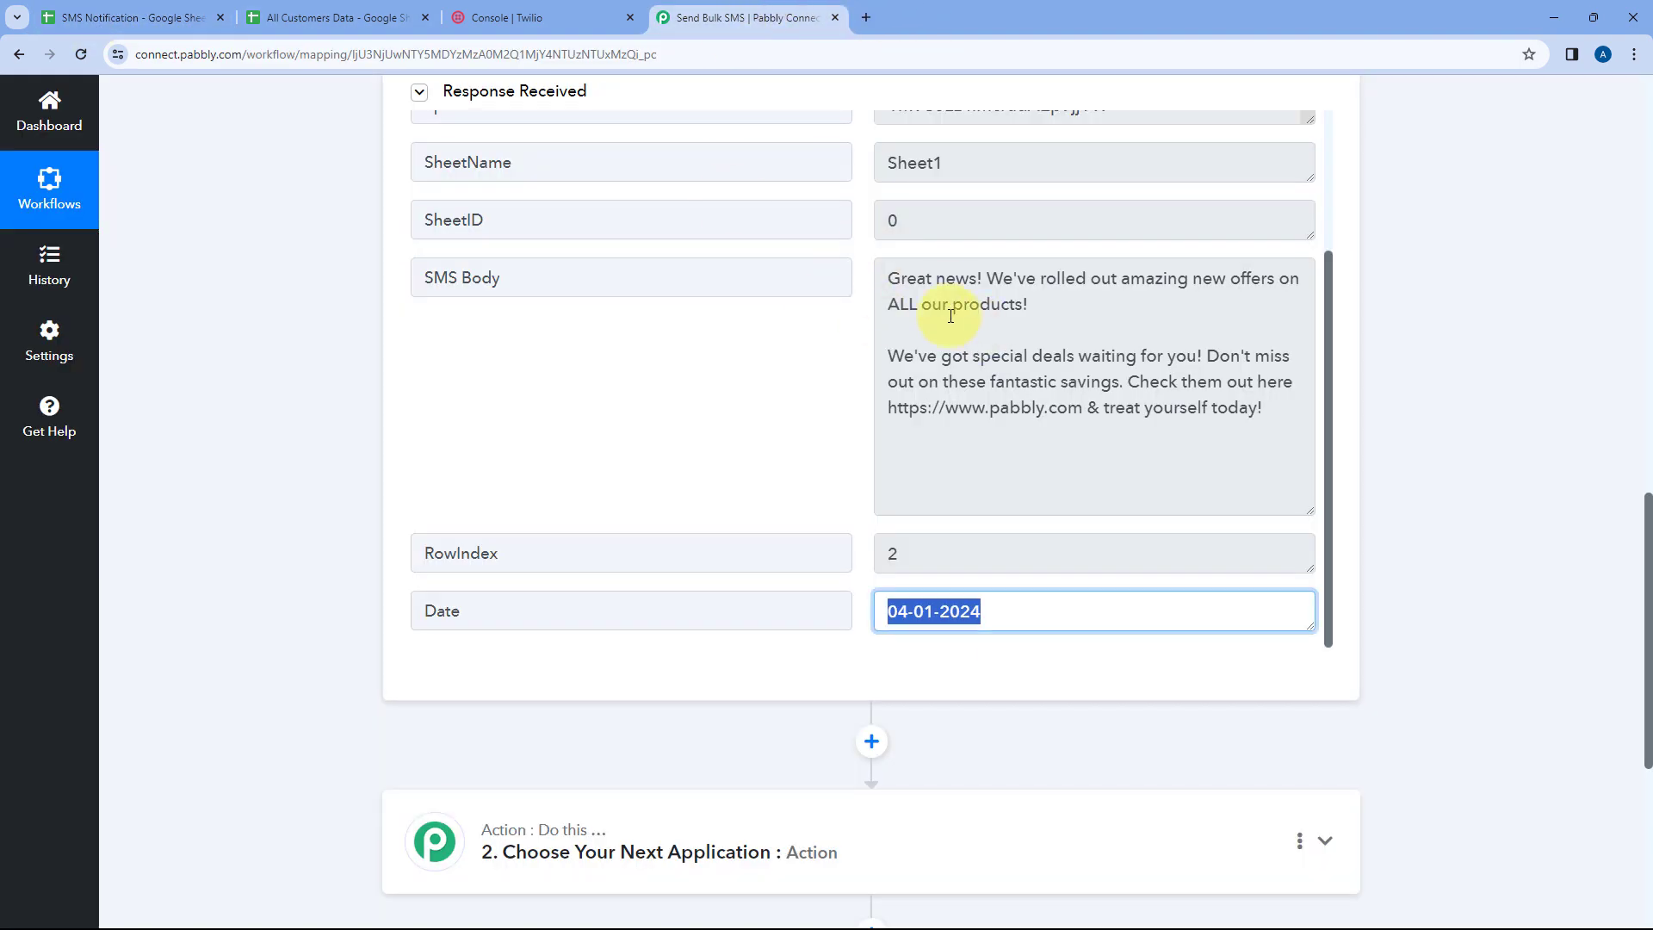
scroll(951, 315, "up", 15)
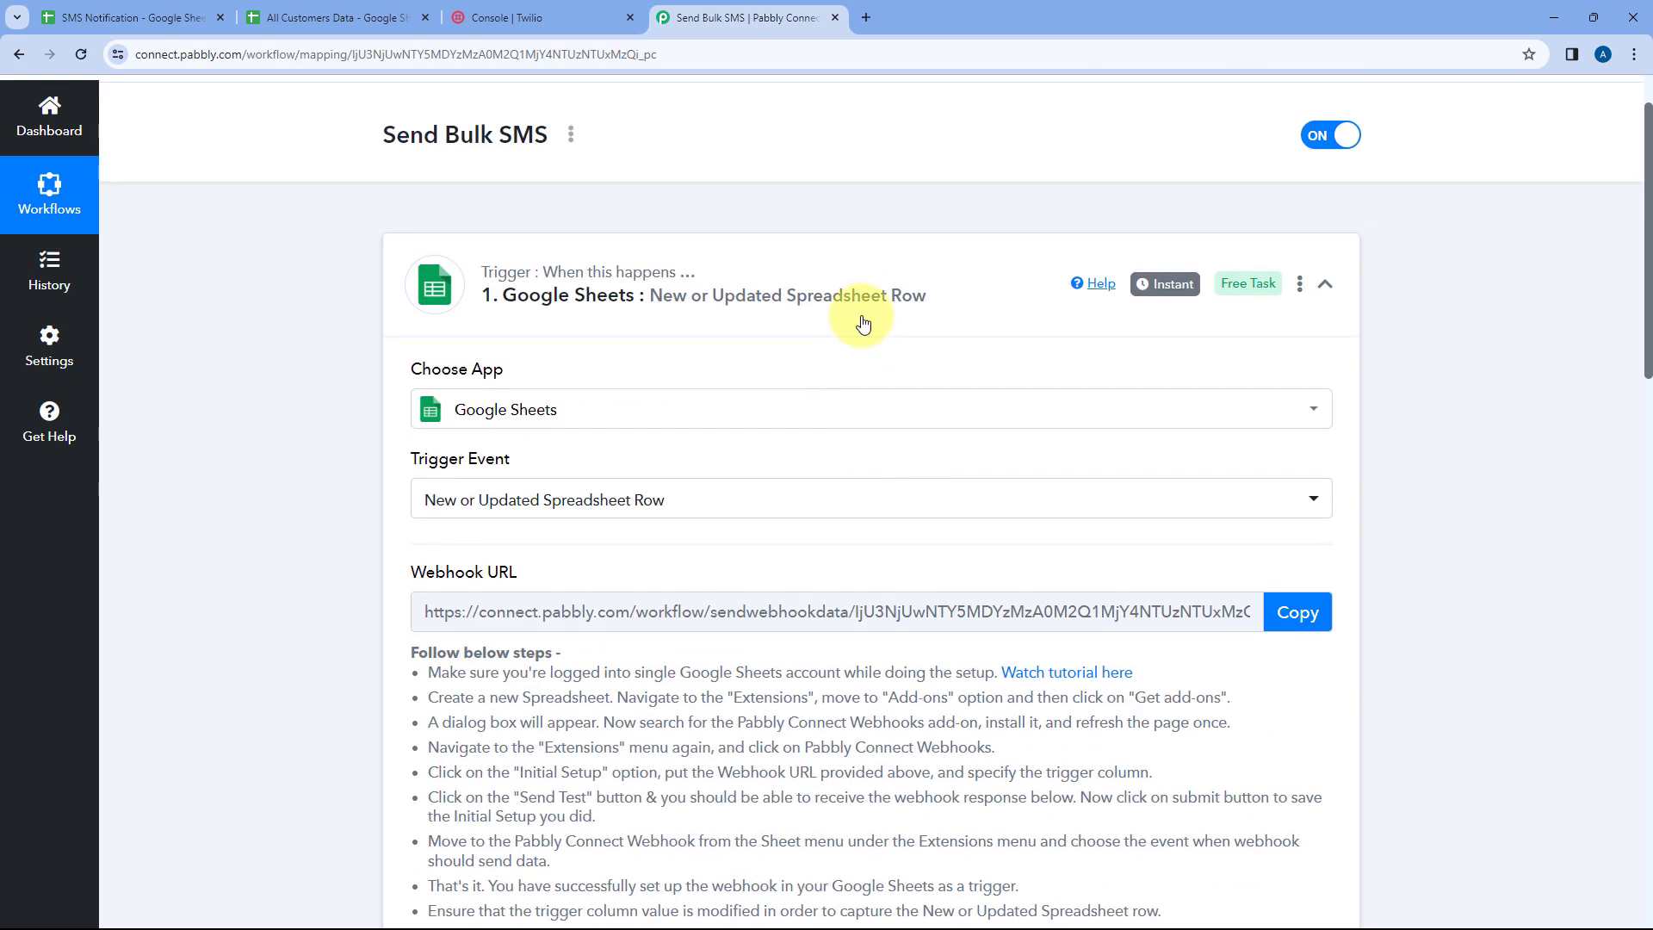
left_click(870, 295)
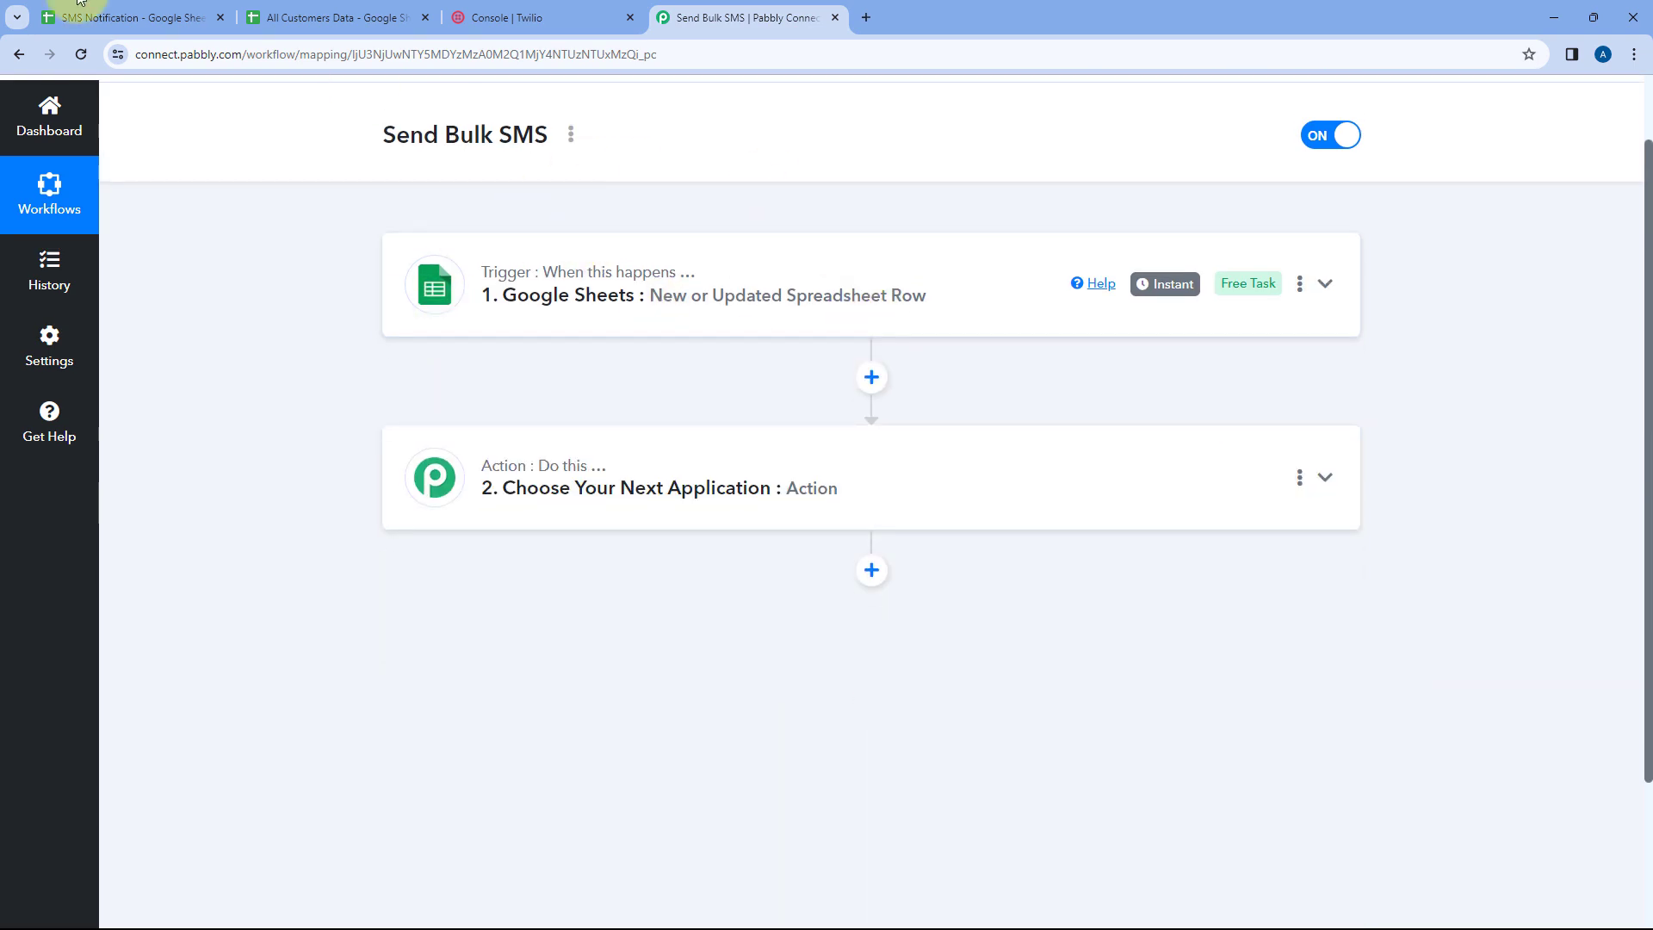
Submit the Initial Setup configuration in the SMS Notification sheet and close the dialog
left_click(77, 4)
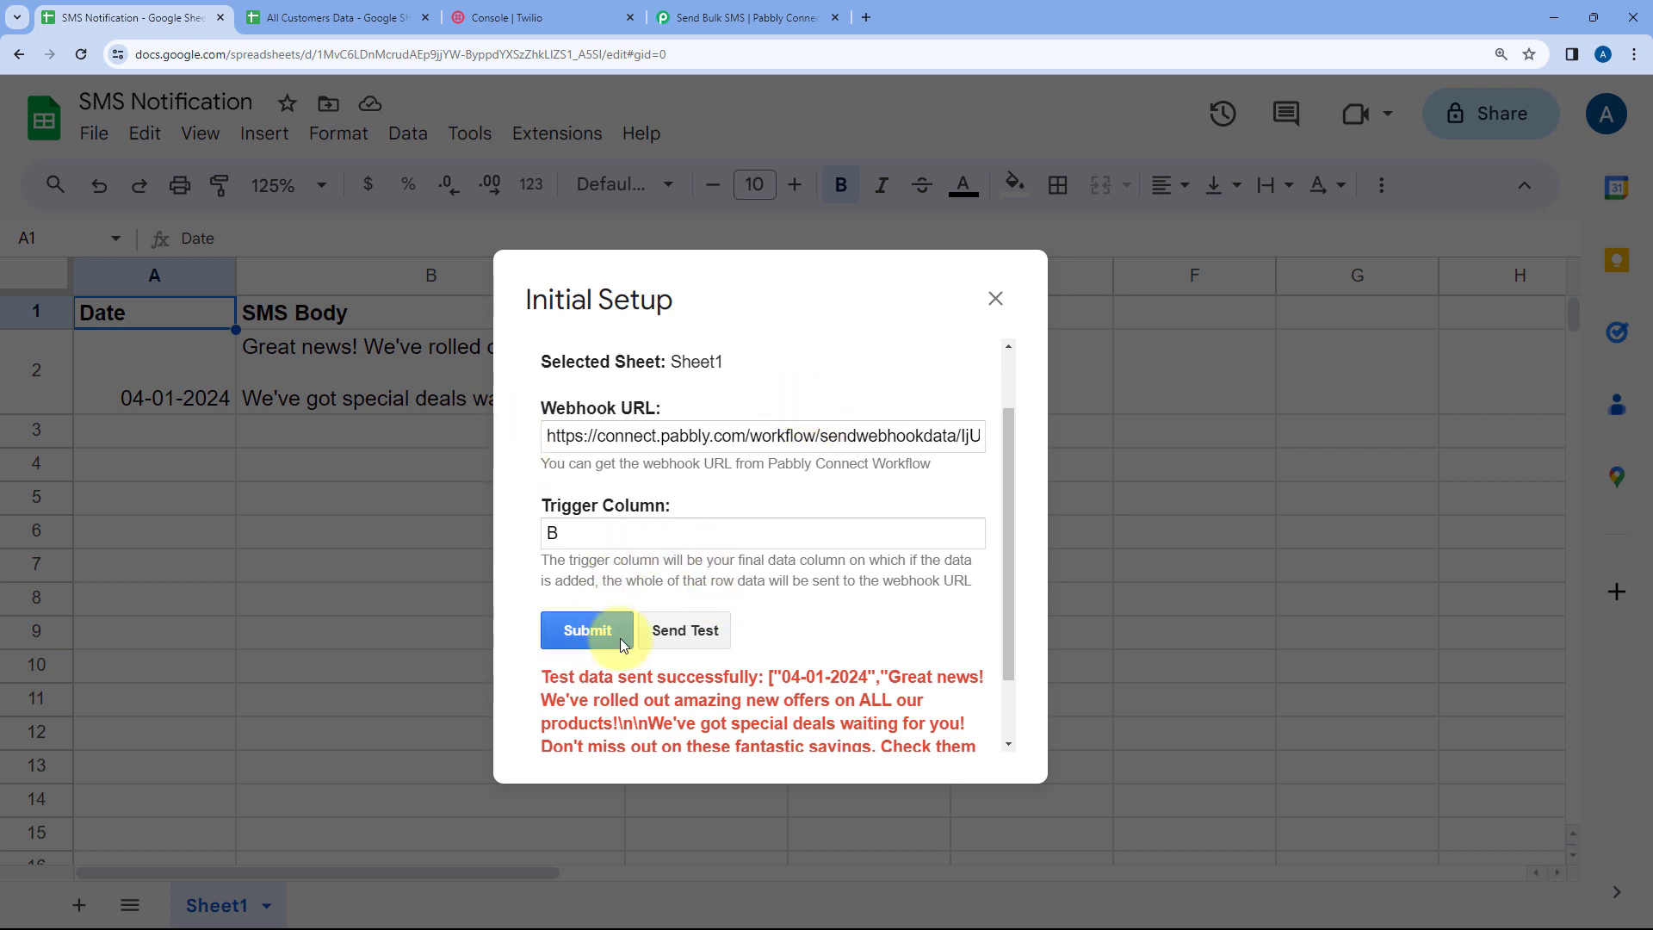
left_click(596, 630)
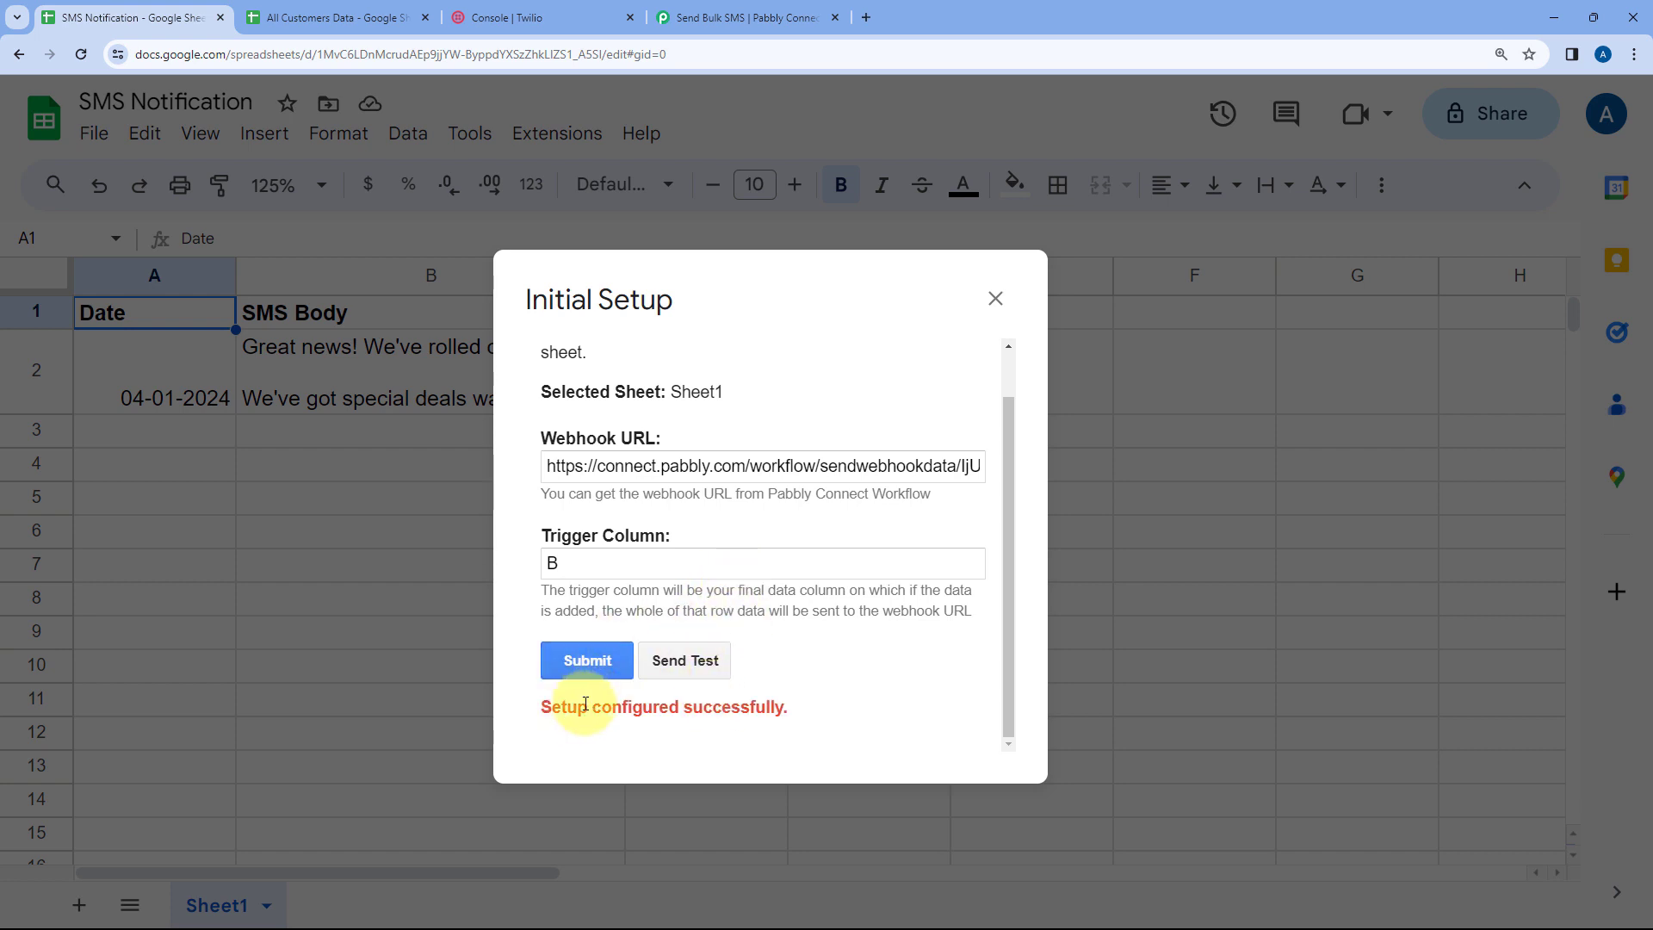
left_click(993, 297)
Enable the Send On Event option of the Pabbly Connect Webhooks add-on
left_click(568, 133)
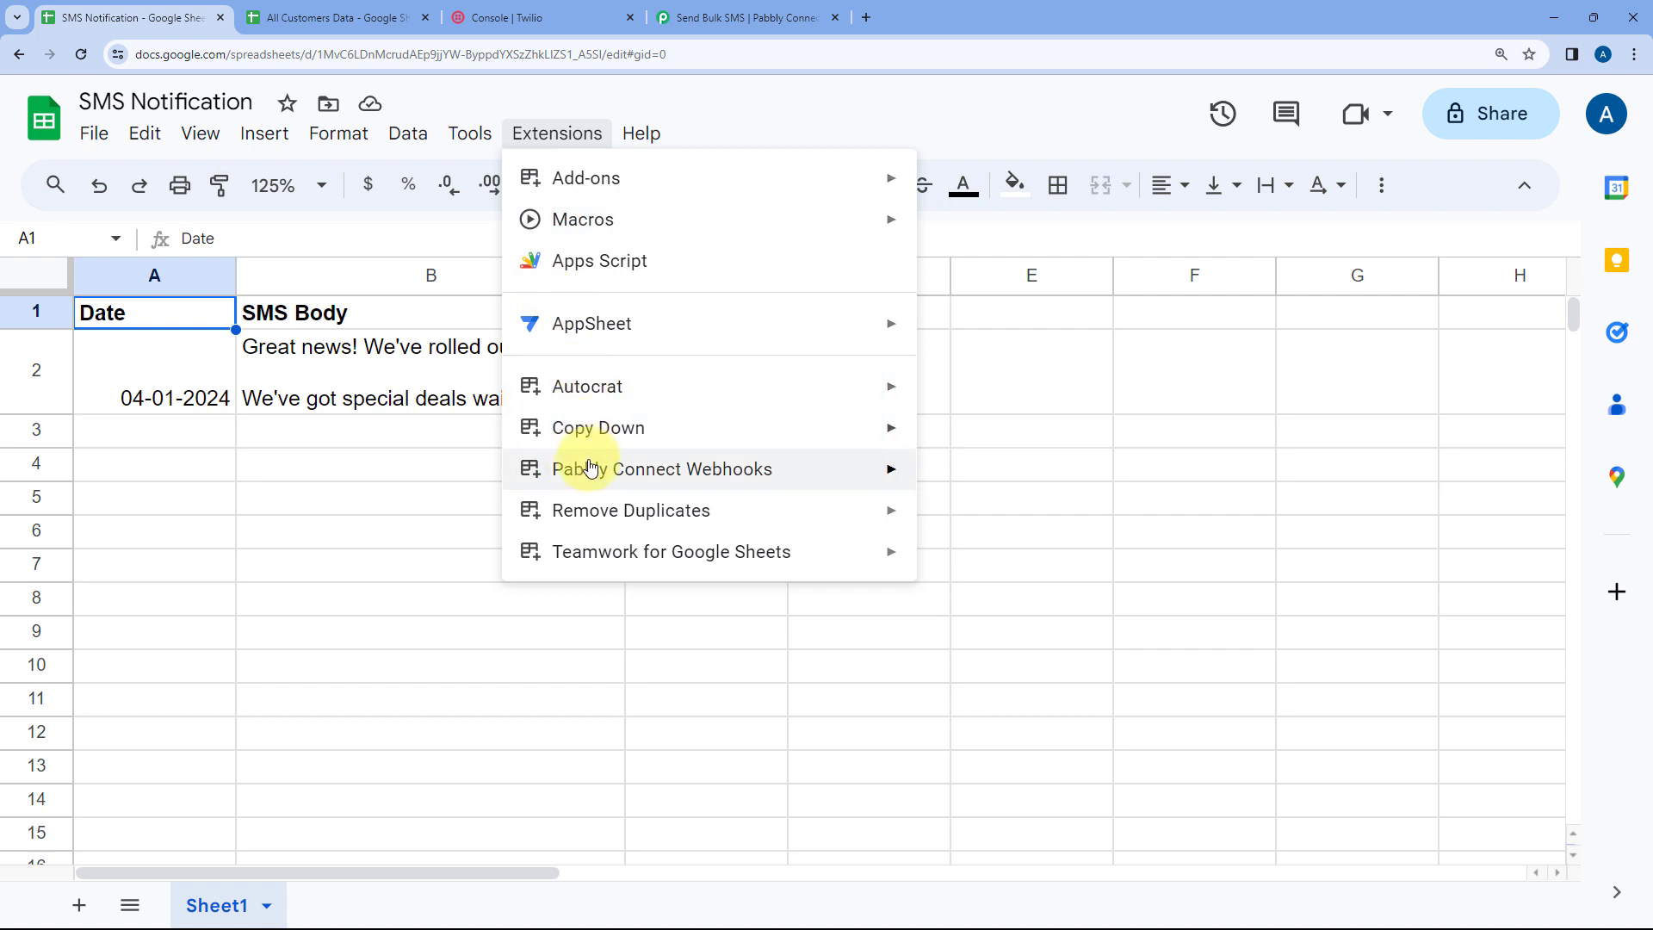
mouse_move(915, 474)
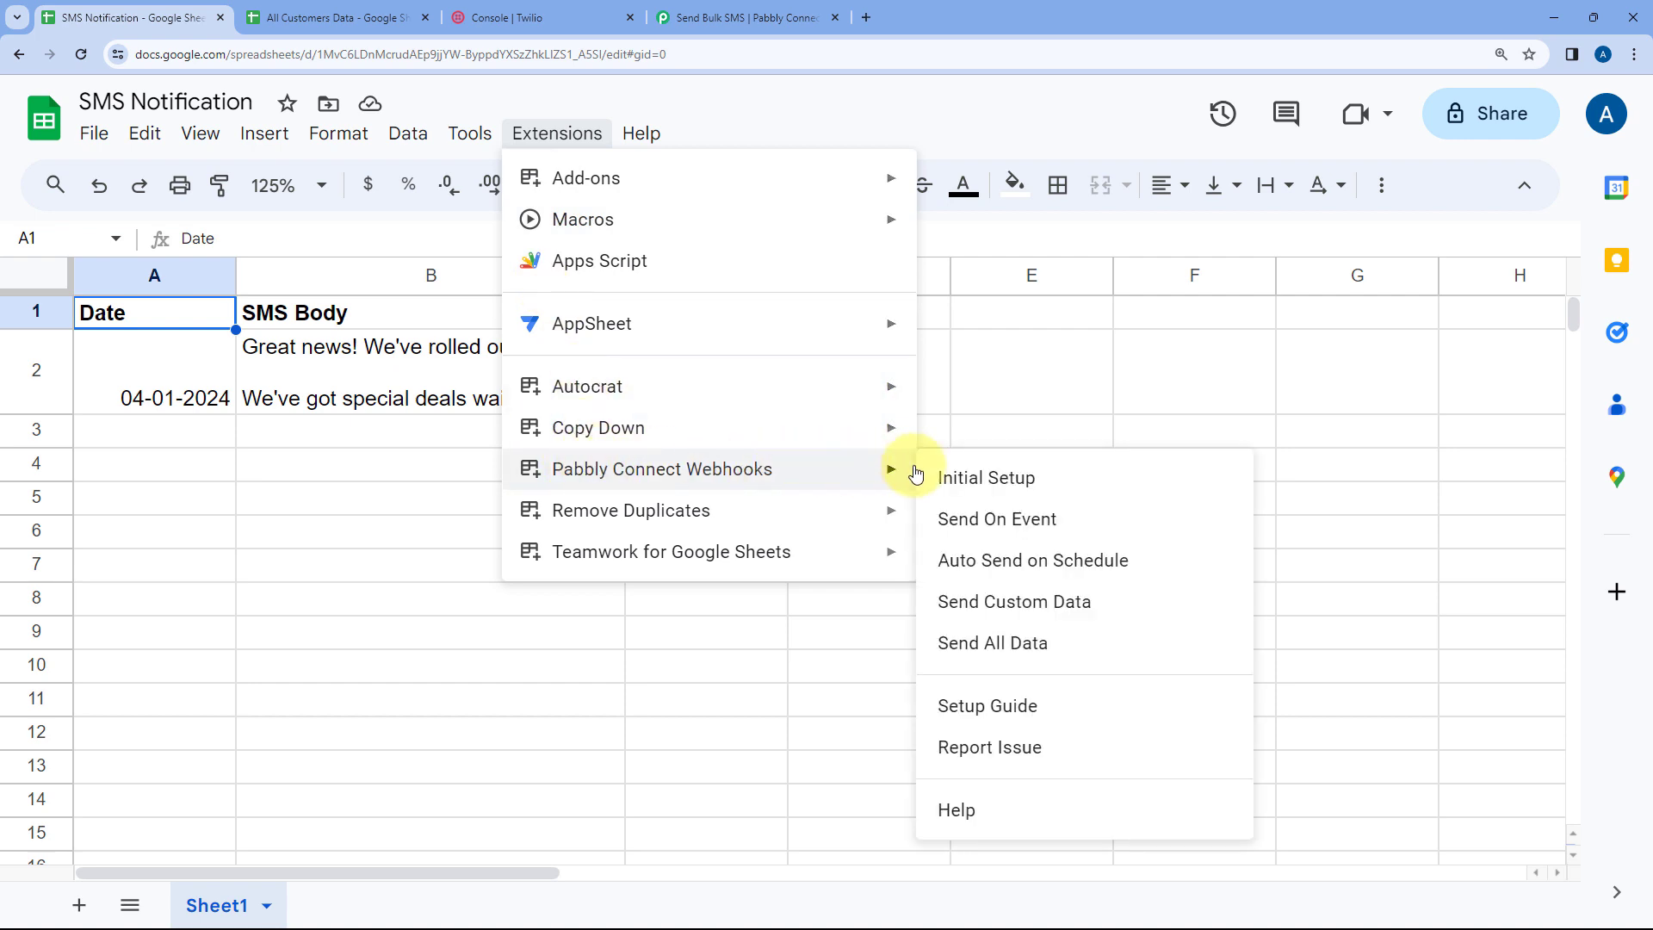
left_click(944, 527)
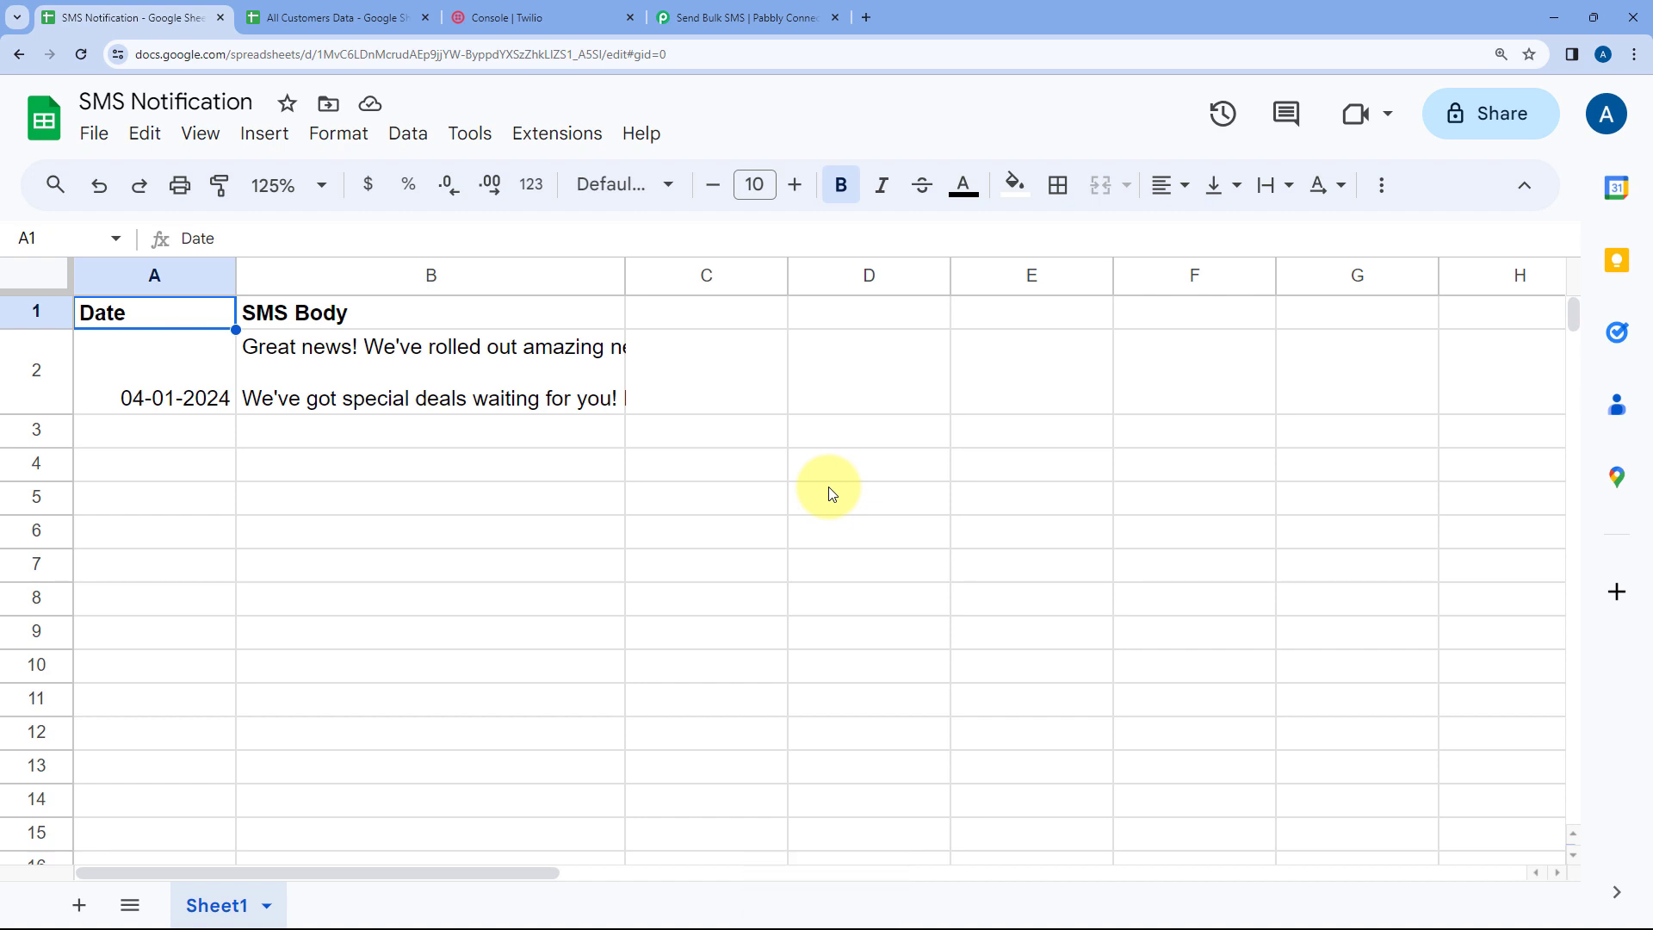
left_click(534, 362)
left_click(143, 439)
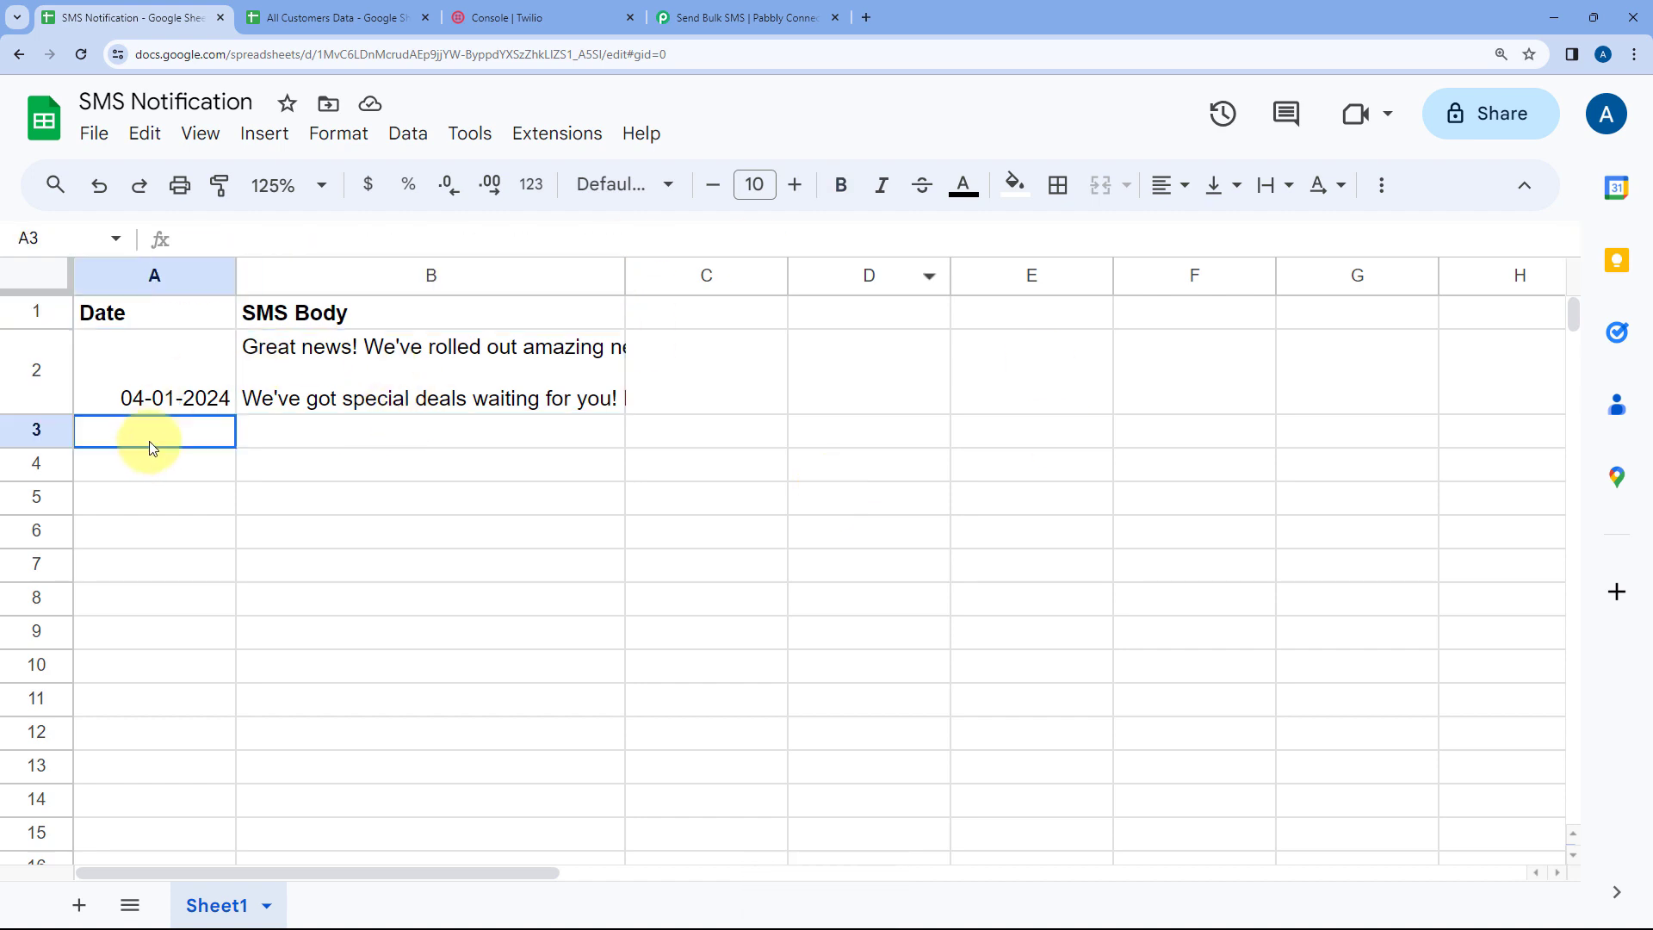
left_click(367, 435)
left_click_drag(172, 431, 248, 421)
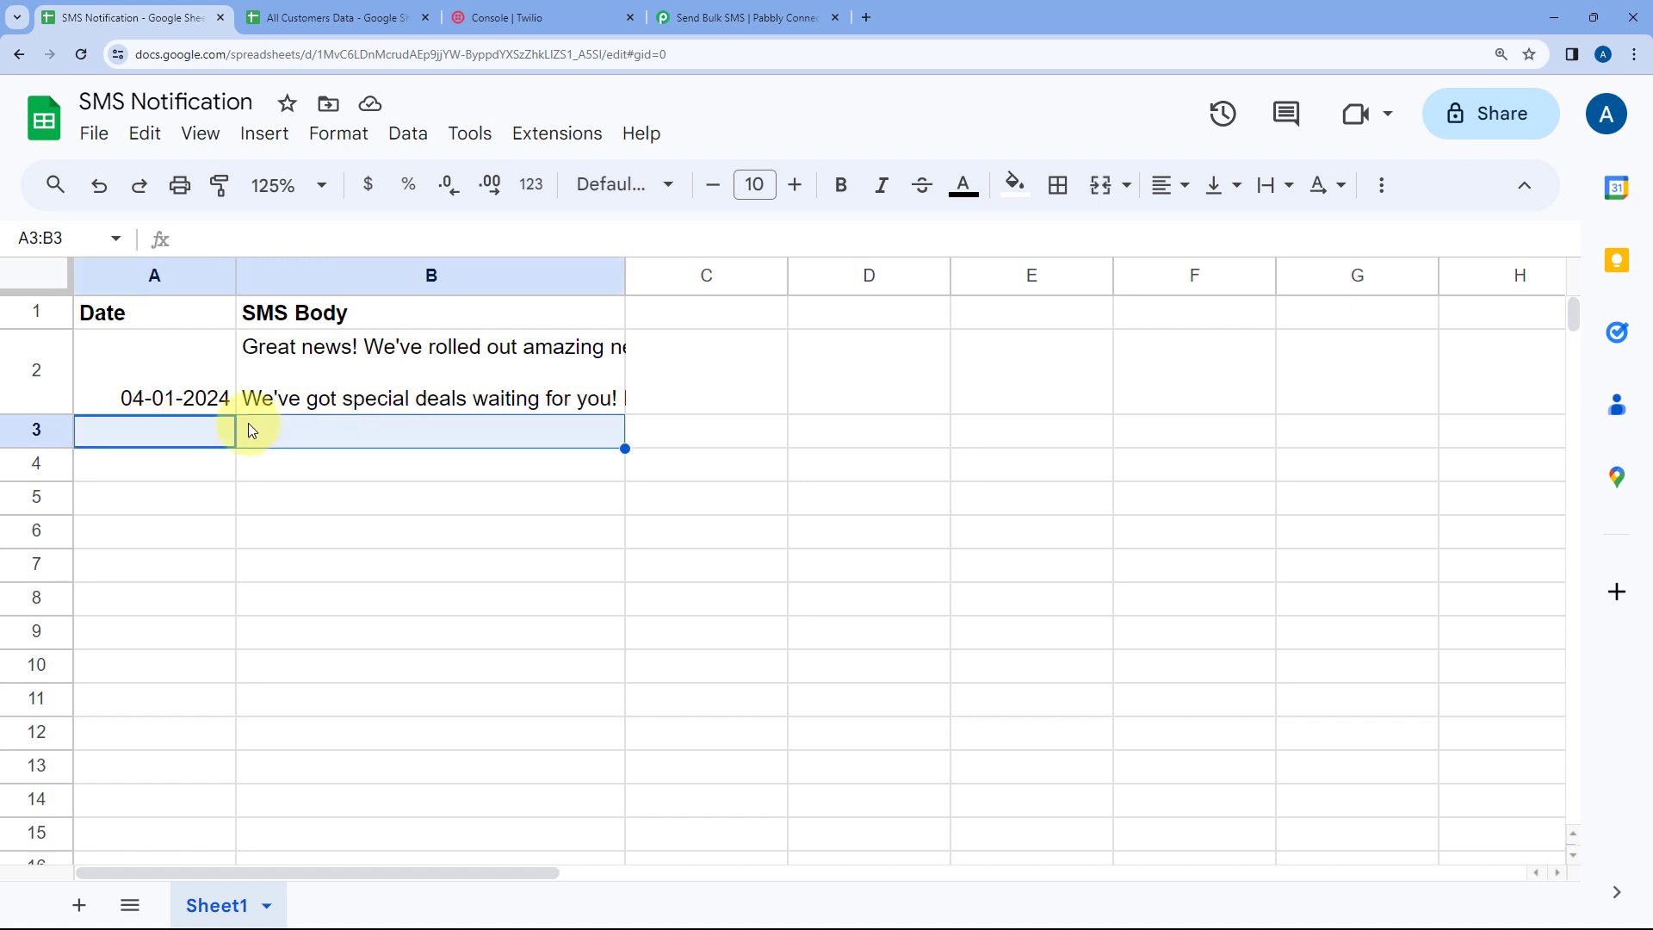
left_click(305, 432)
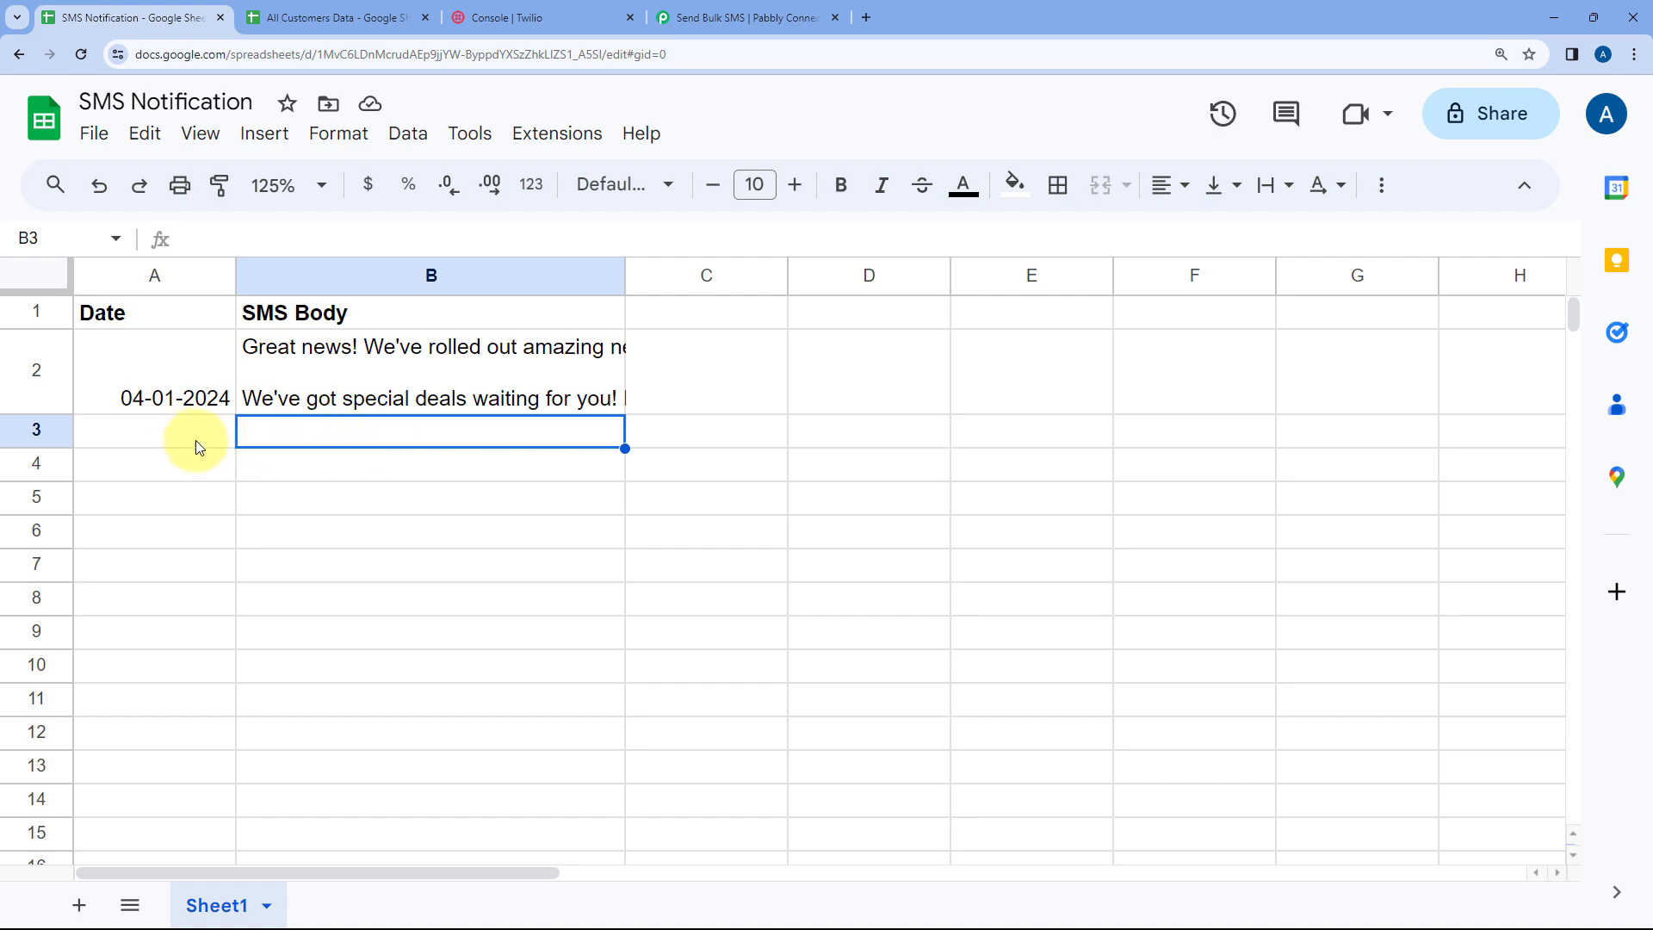
left_click(738, 11)
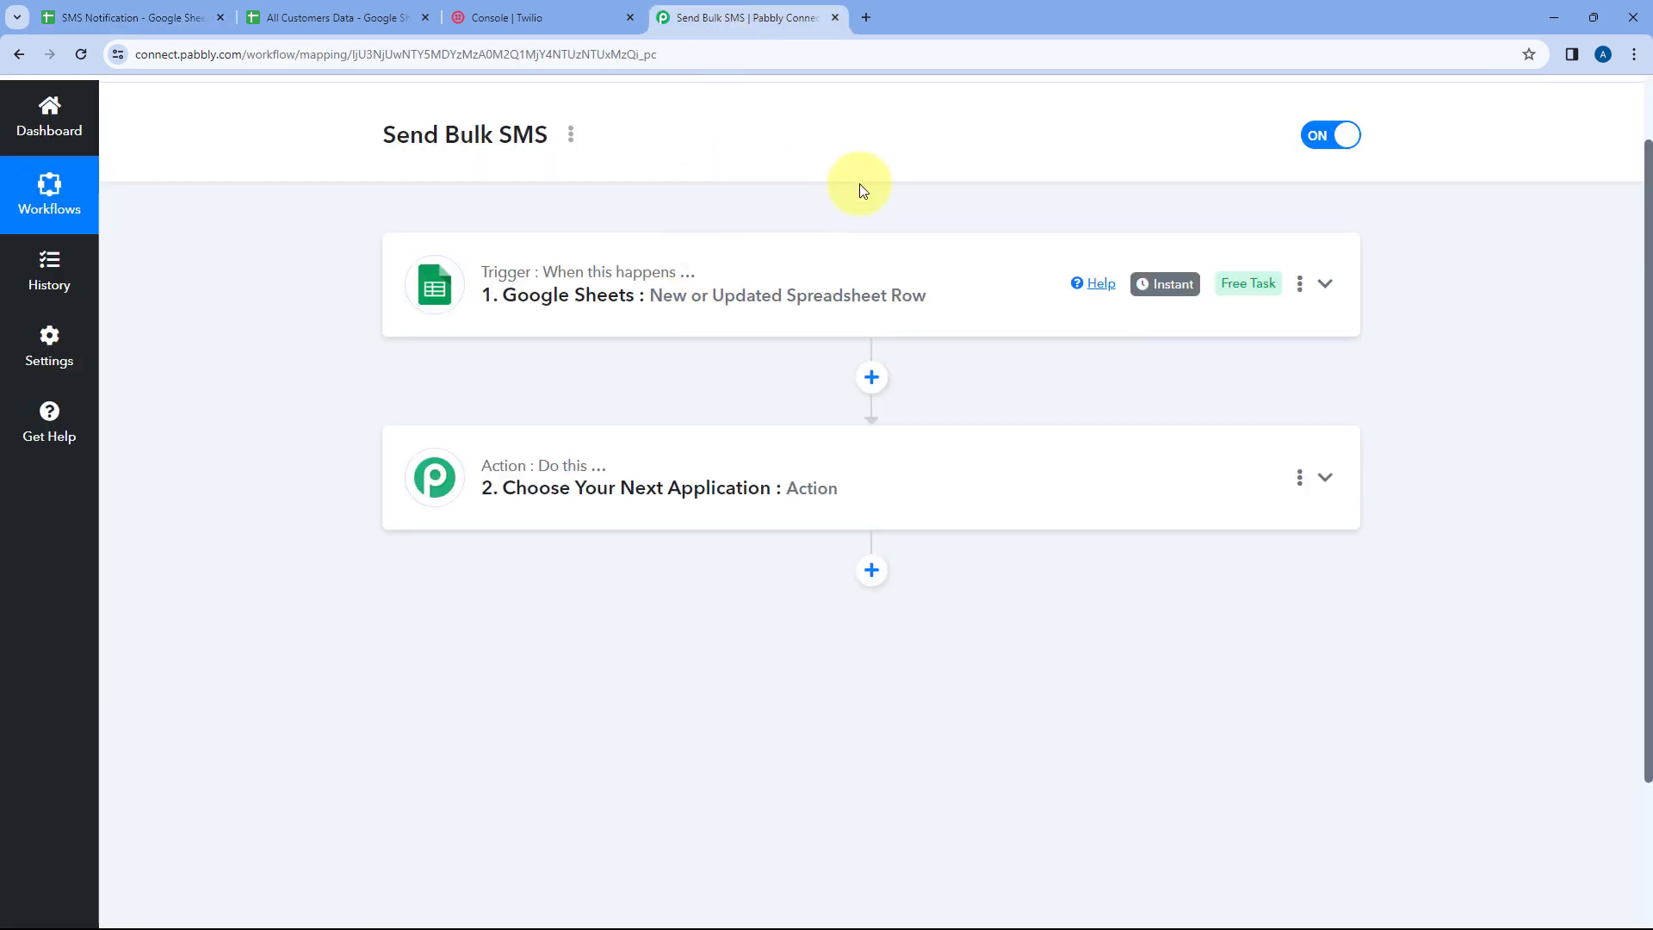
left_click(167, 16)
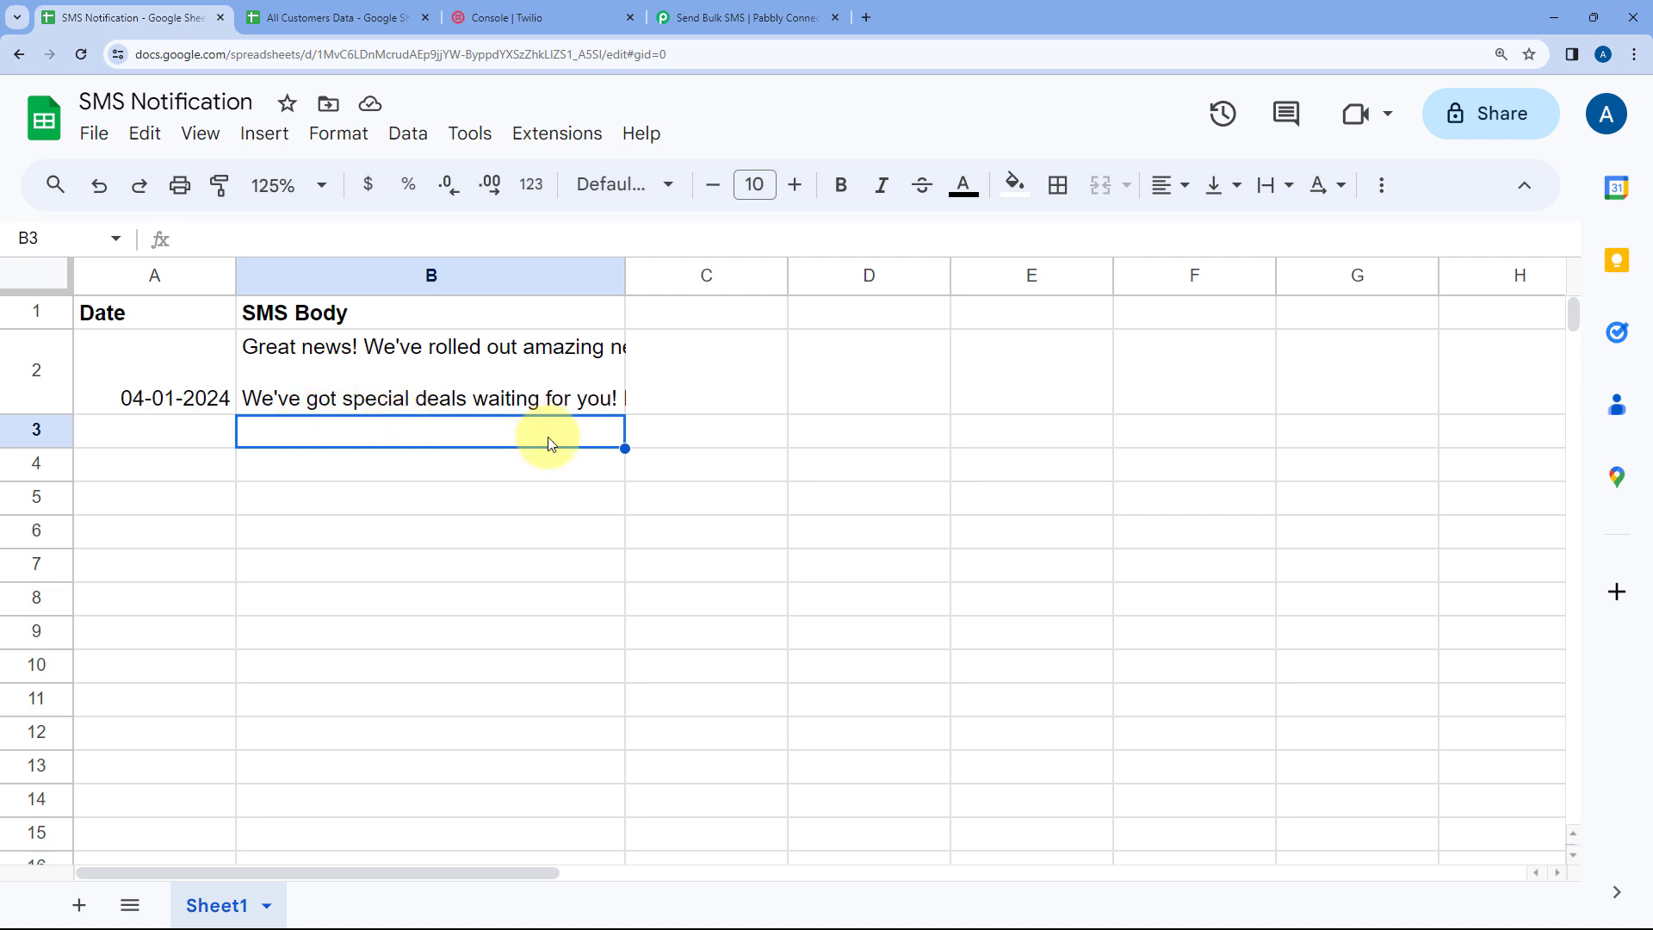
left_click(777, 10)
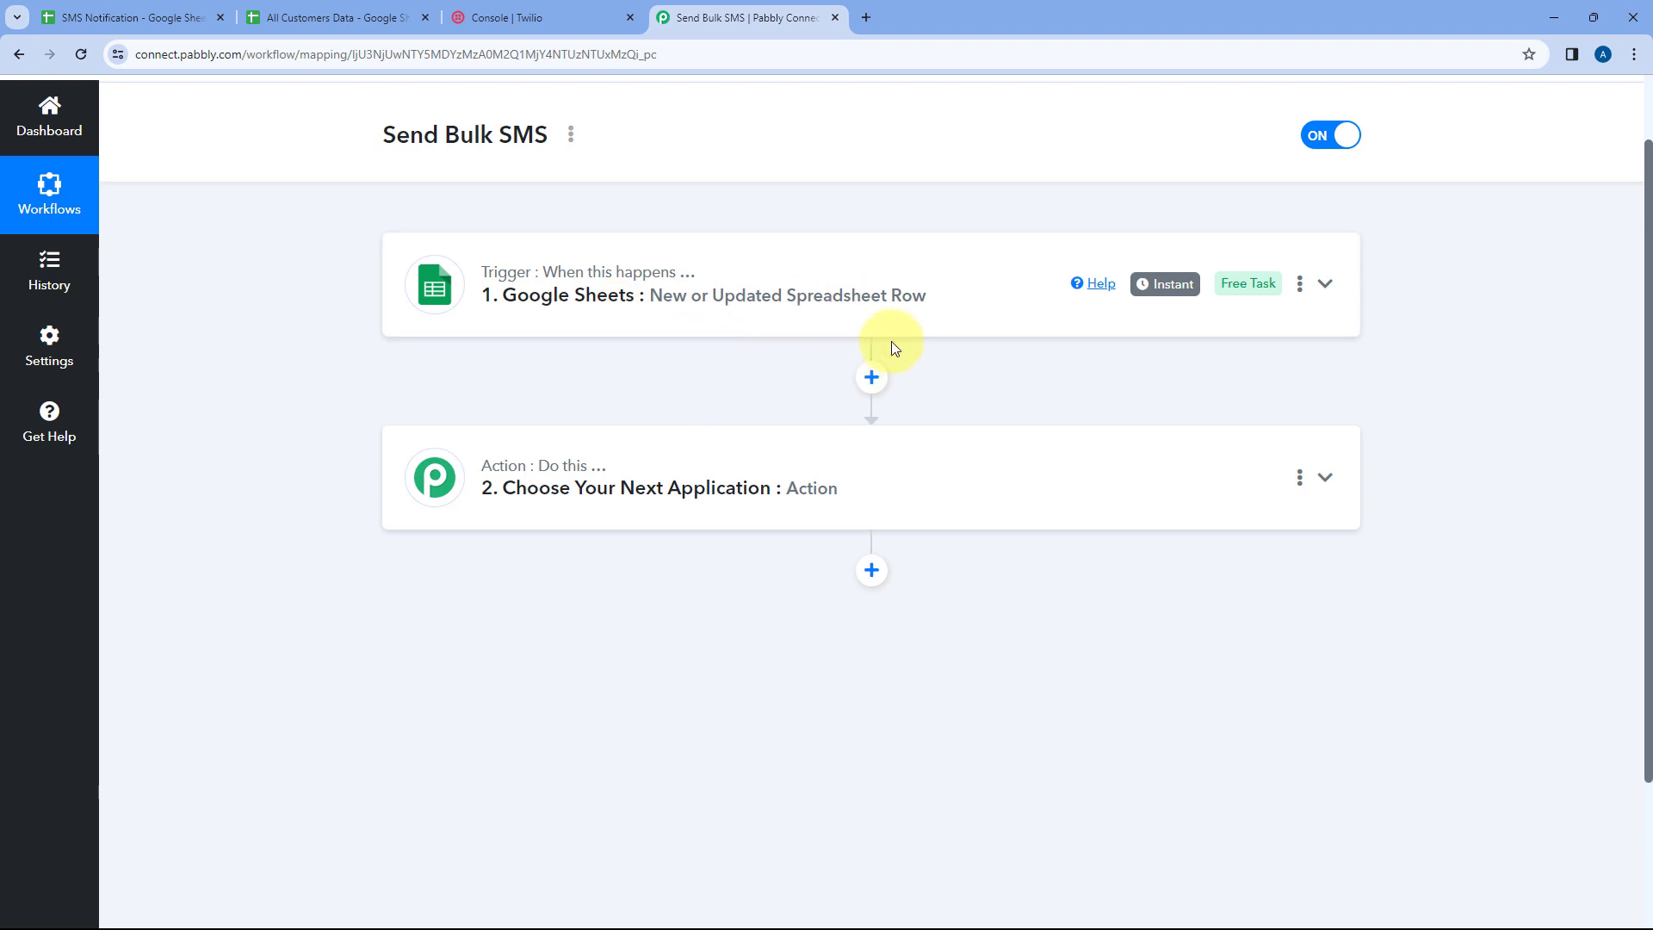
Review the names, emails and phone numbers in the All Customers Data sheet
left_click(373, 12)
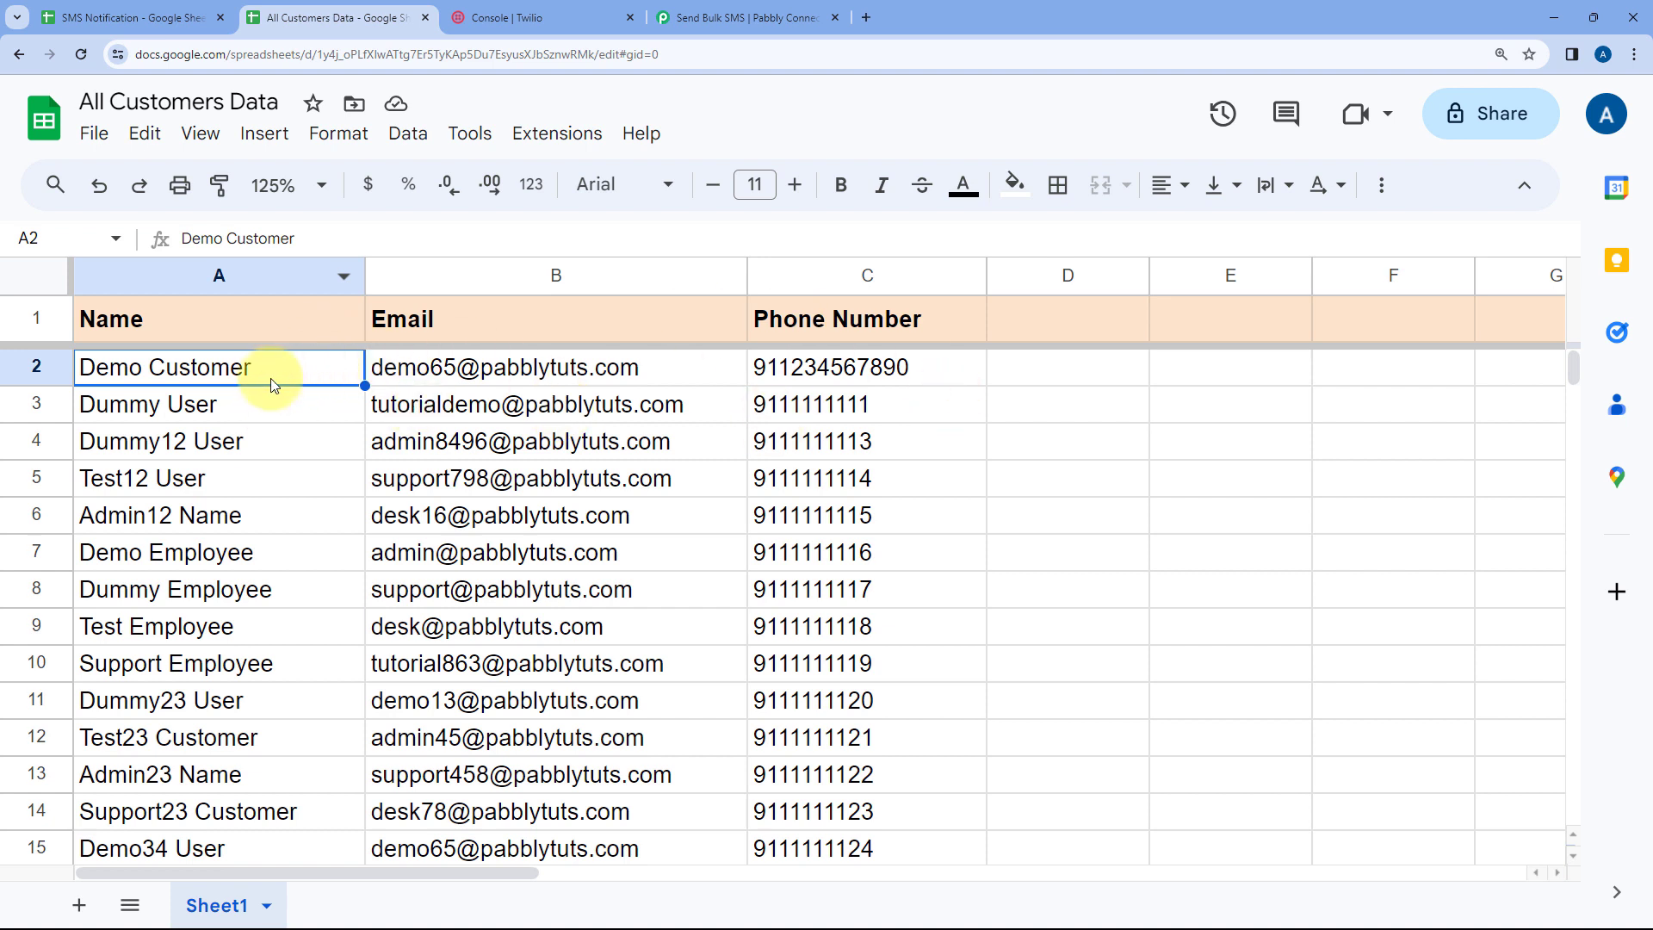
left_click_drag(269, 377, 871, 636)
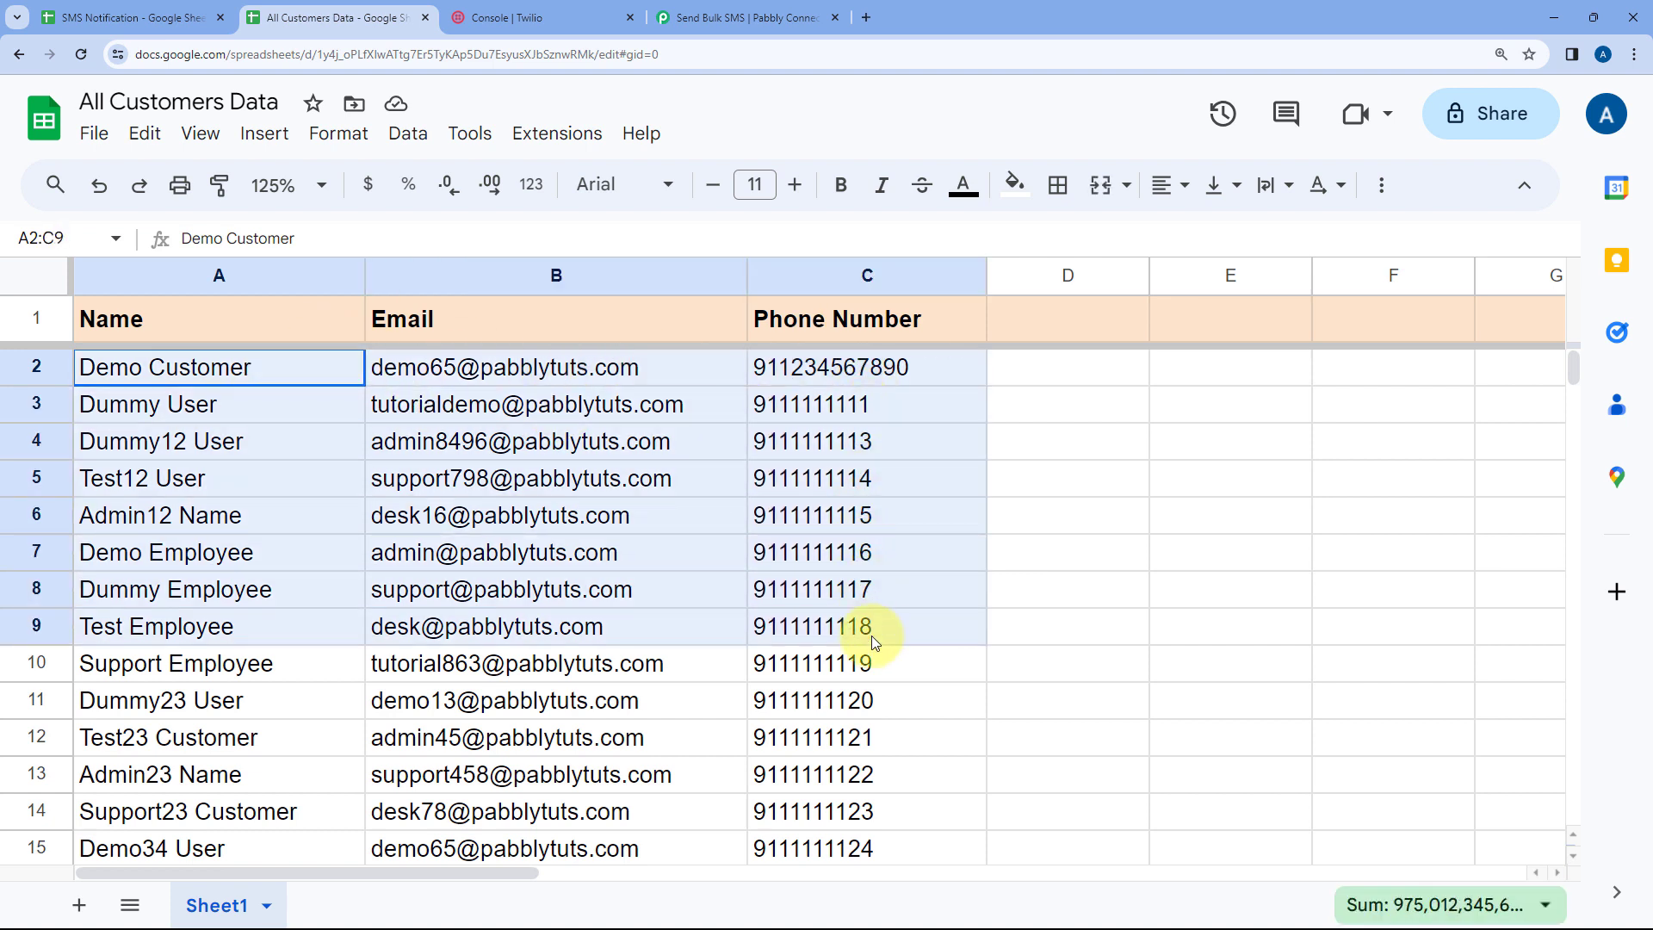
left_click(284, 390)
left_click_drag(303, 365, 797, 367)
left_click(204, 374)
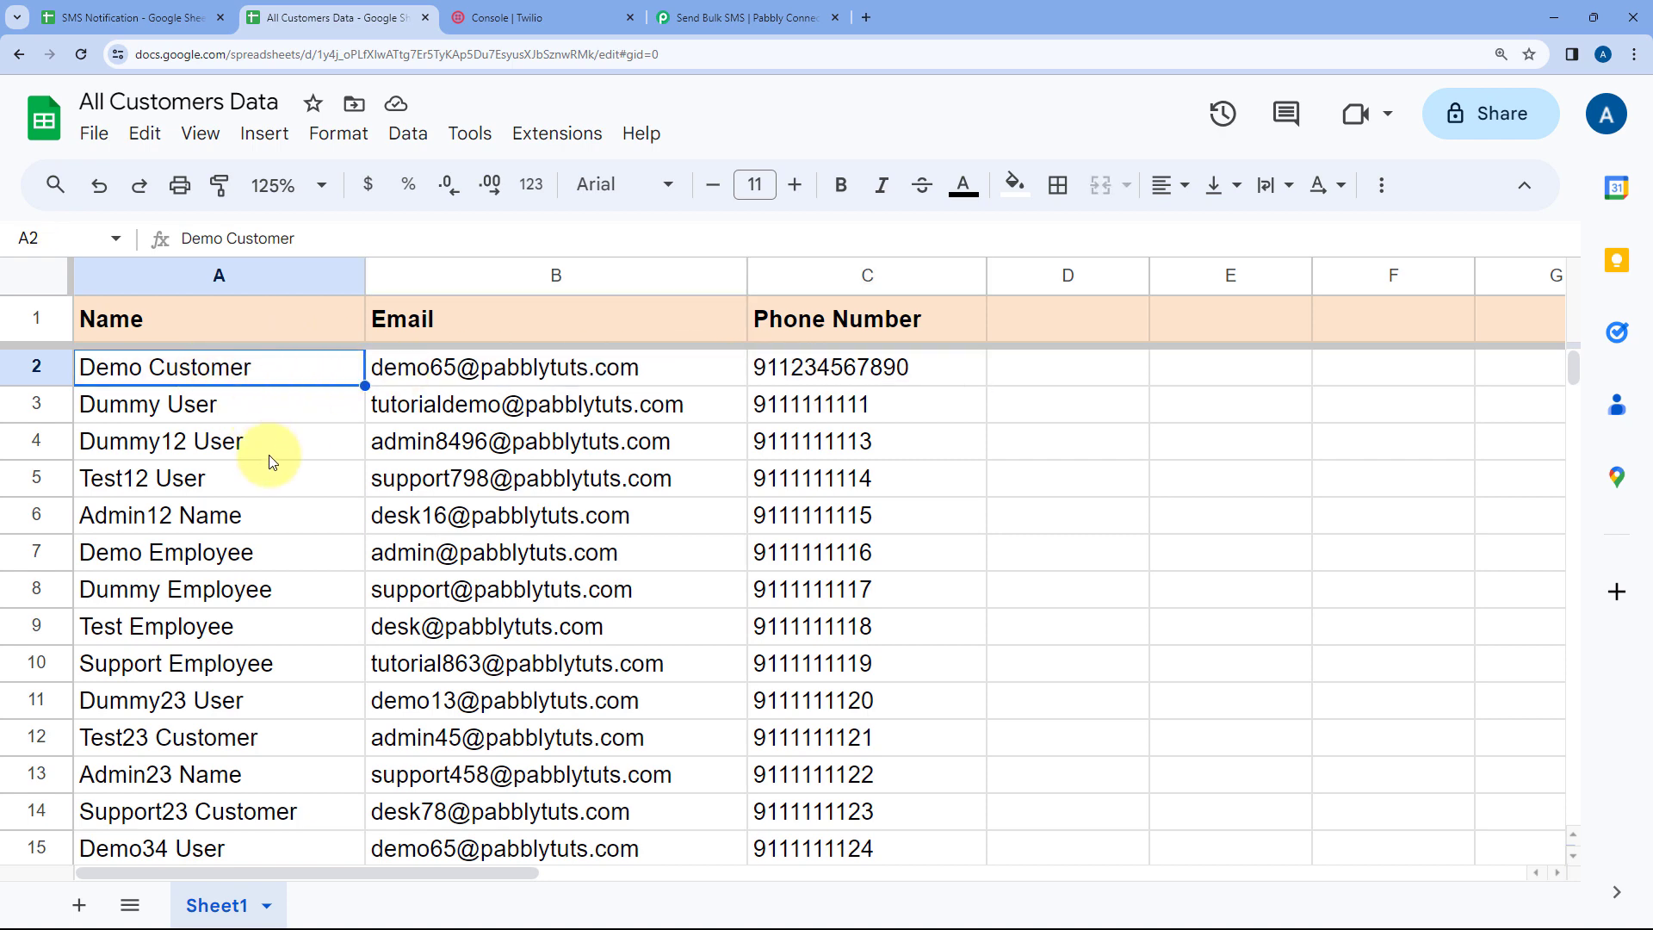
scroll(269, 450, "down", 2)
scroll(312, 482, "up", 2)
scroll(312, 480, "down", 1)
Choose Google Sheets as the app for the workflow's action step
left_click(747, 17)
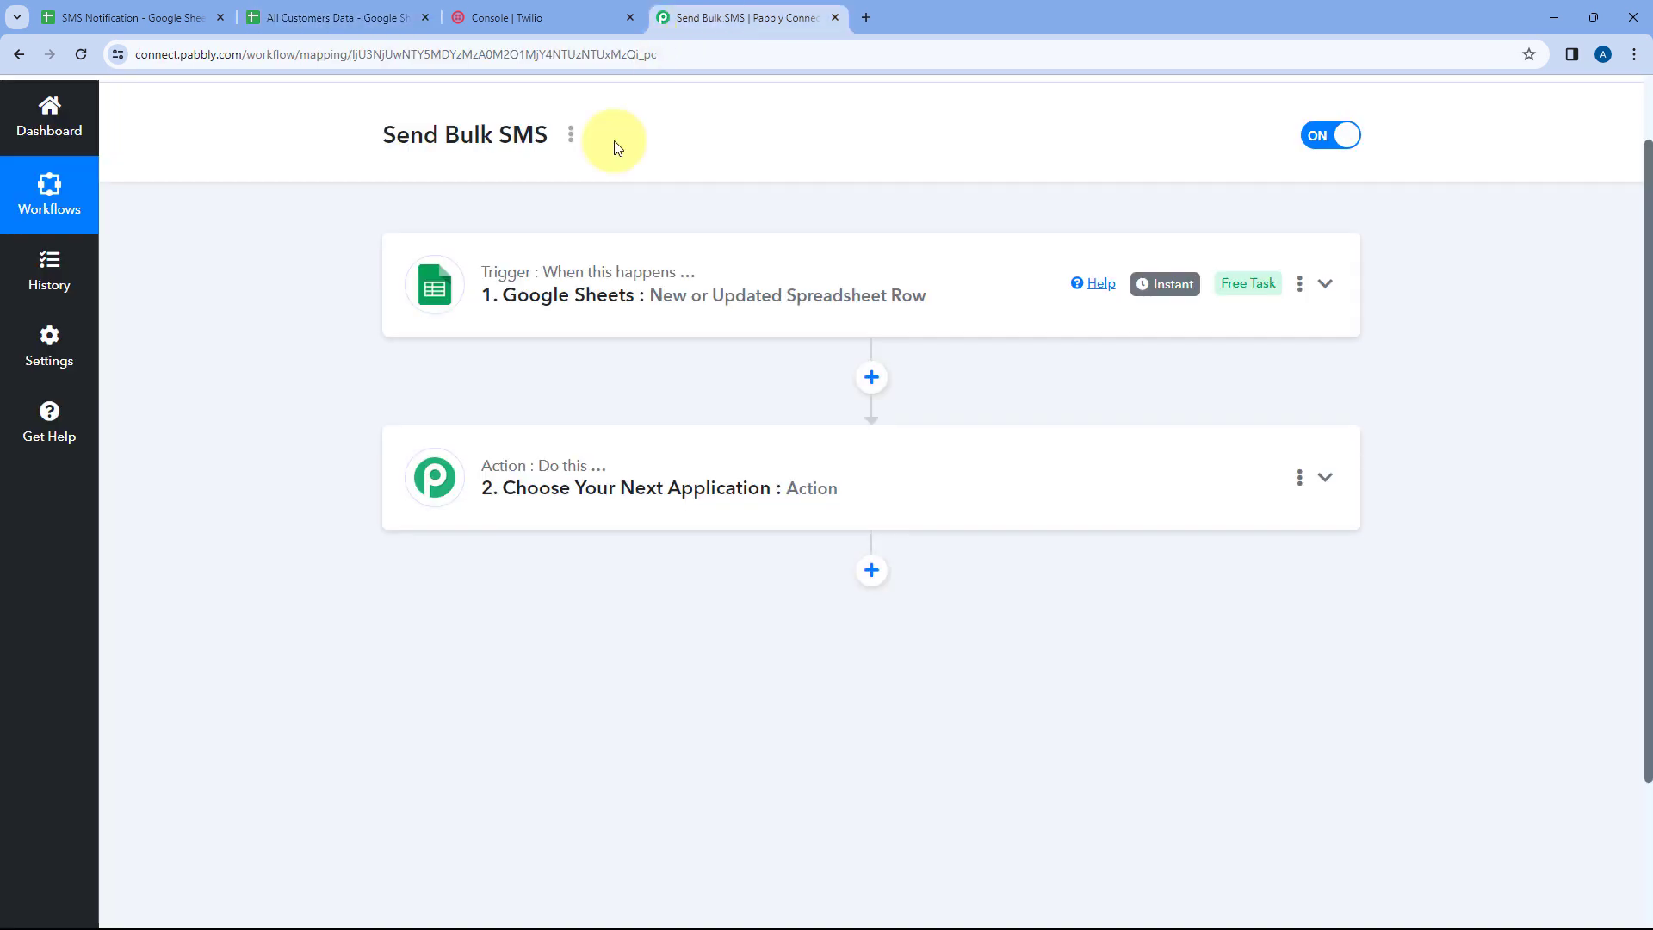
scroll(546, 417, "up", 1)
scroll(598, 483, "down", 1)
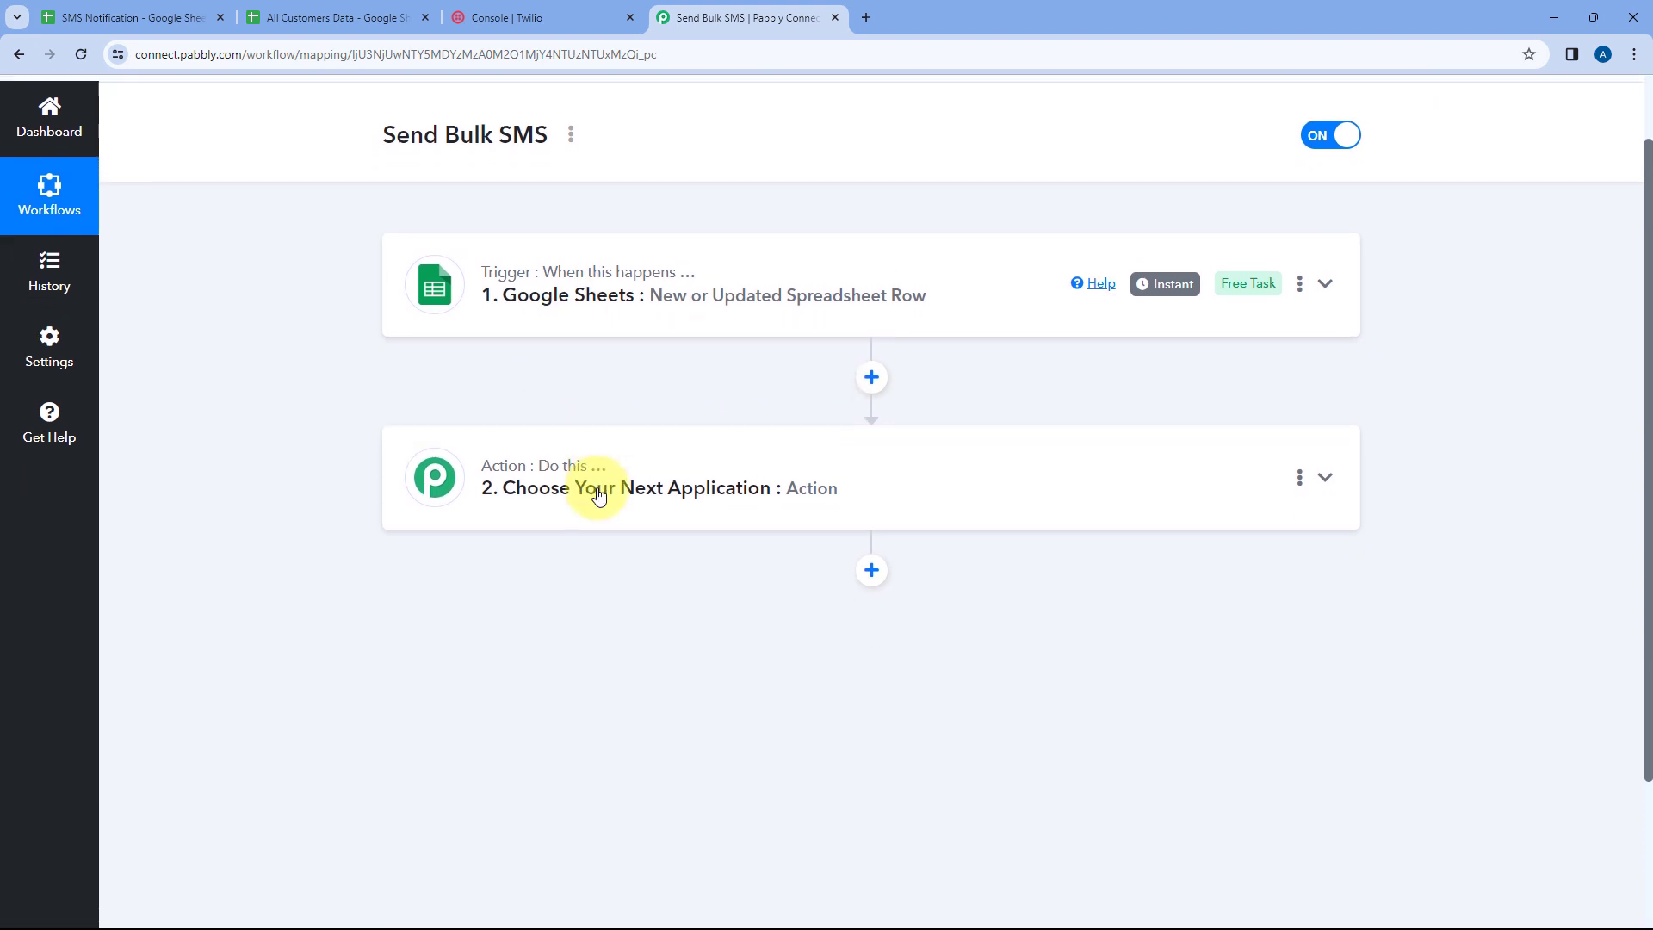
left_click(875, 450)
scroll(344, 387, "down", 2)
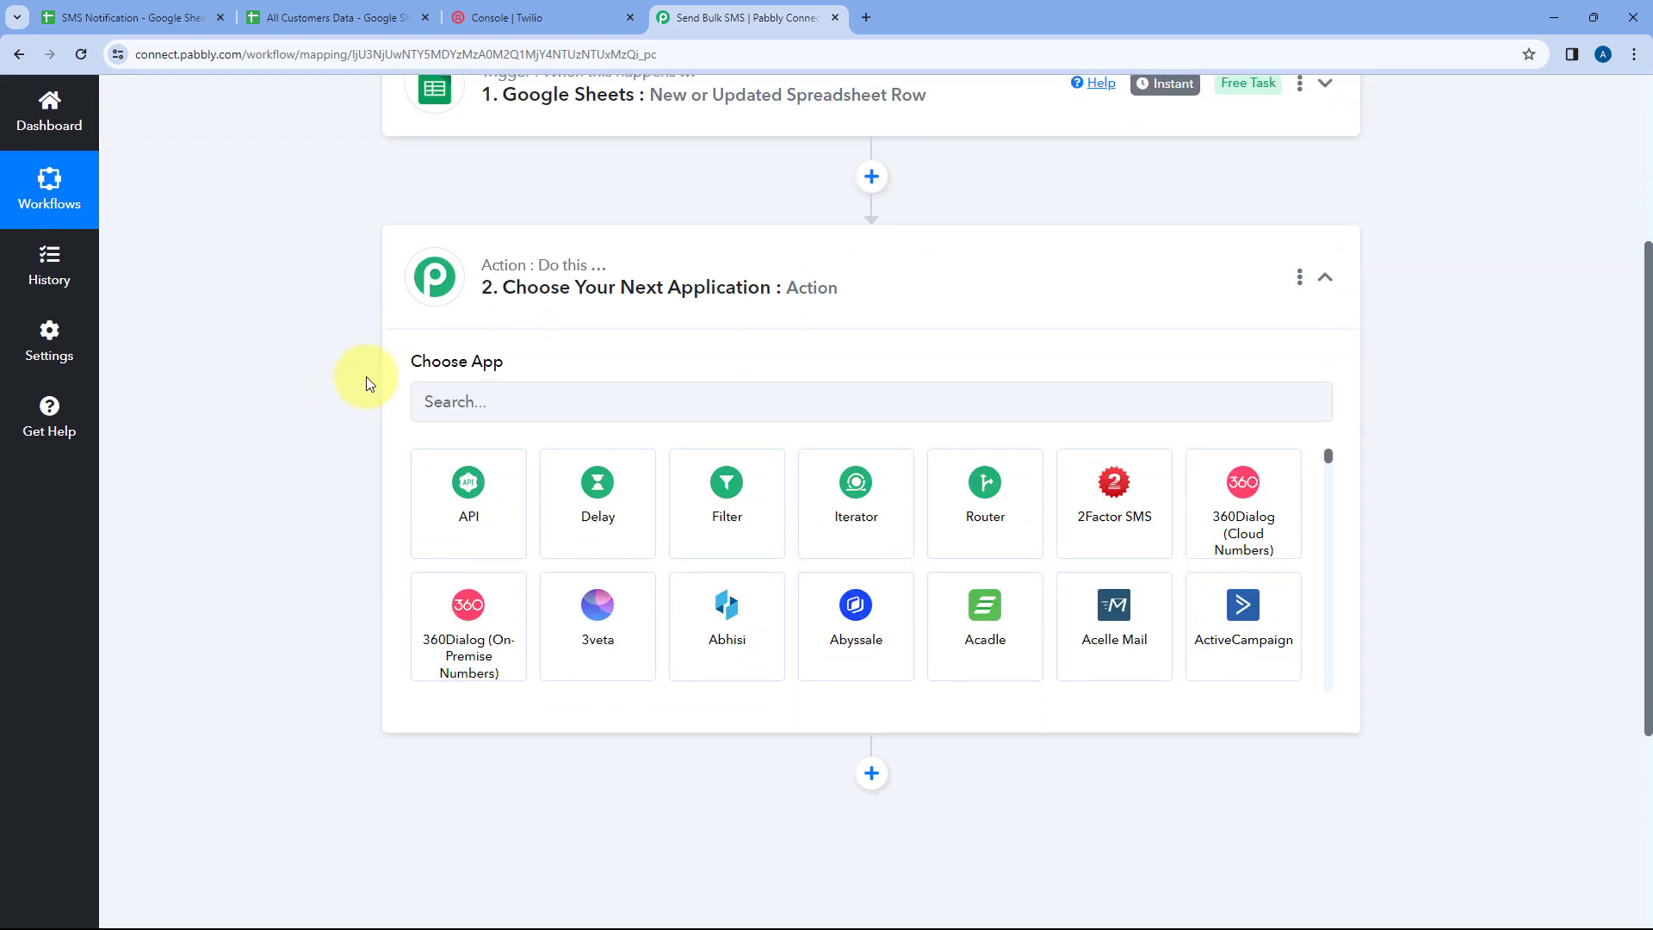
left_click(511, 396)
type("Google Sheets")
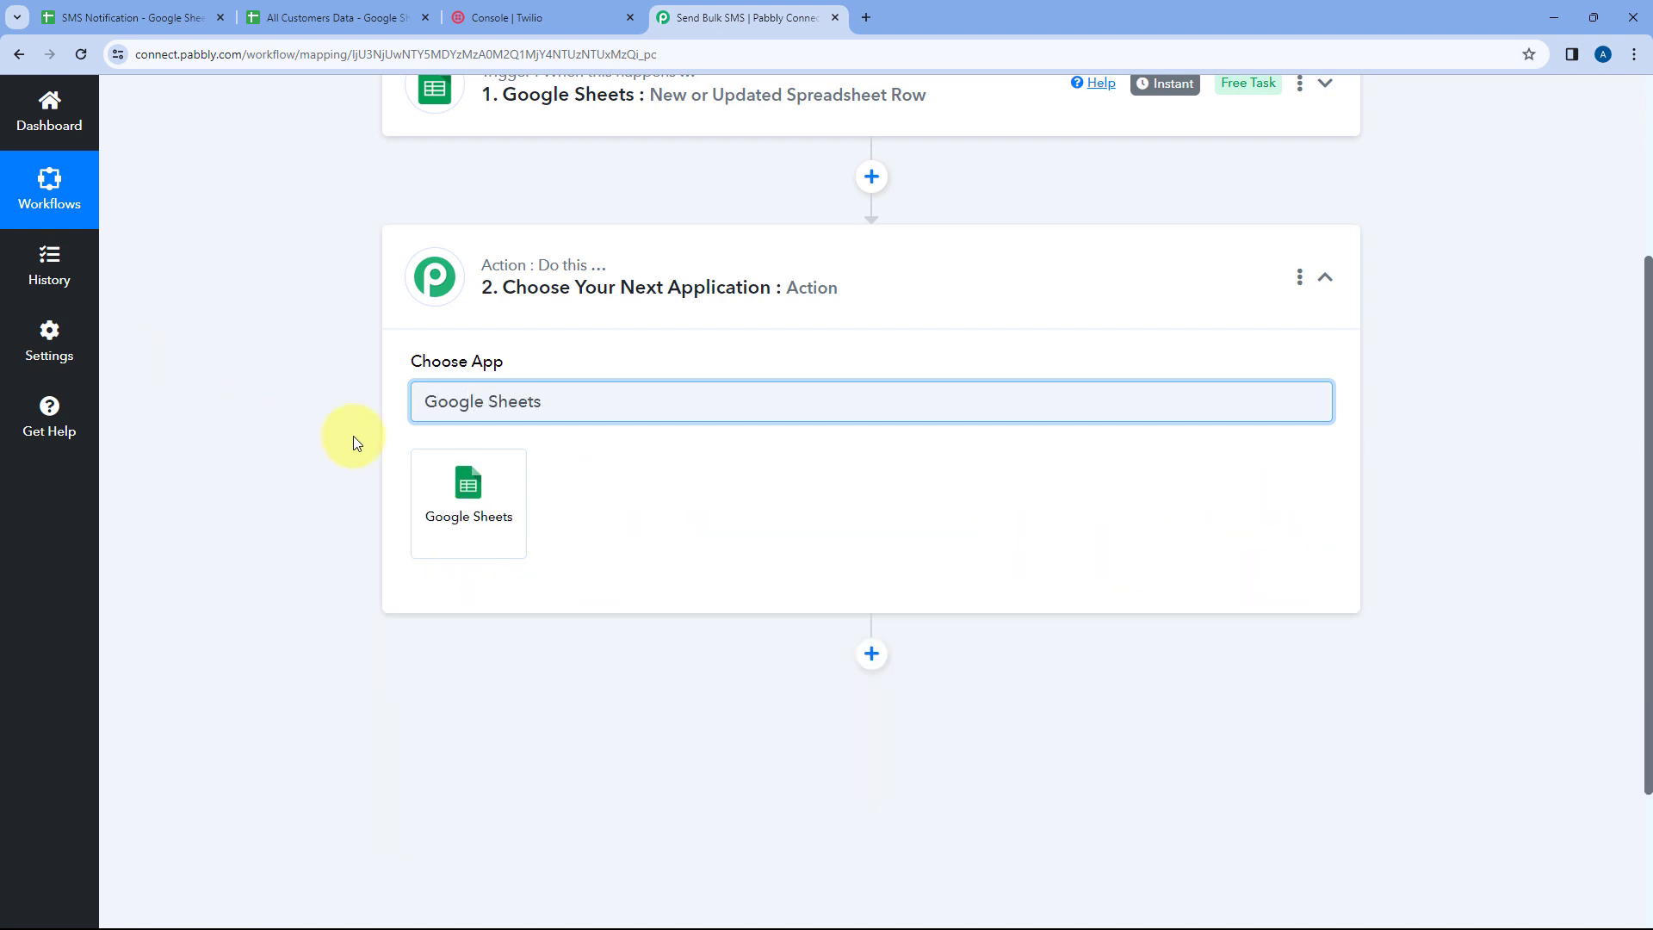
left_click(457, 482)
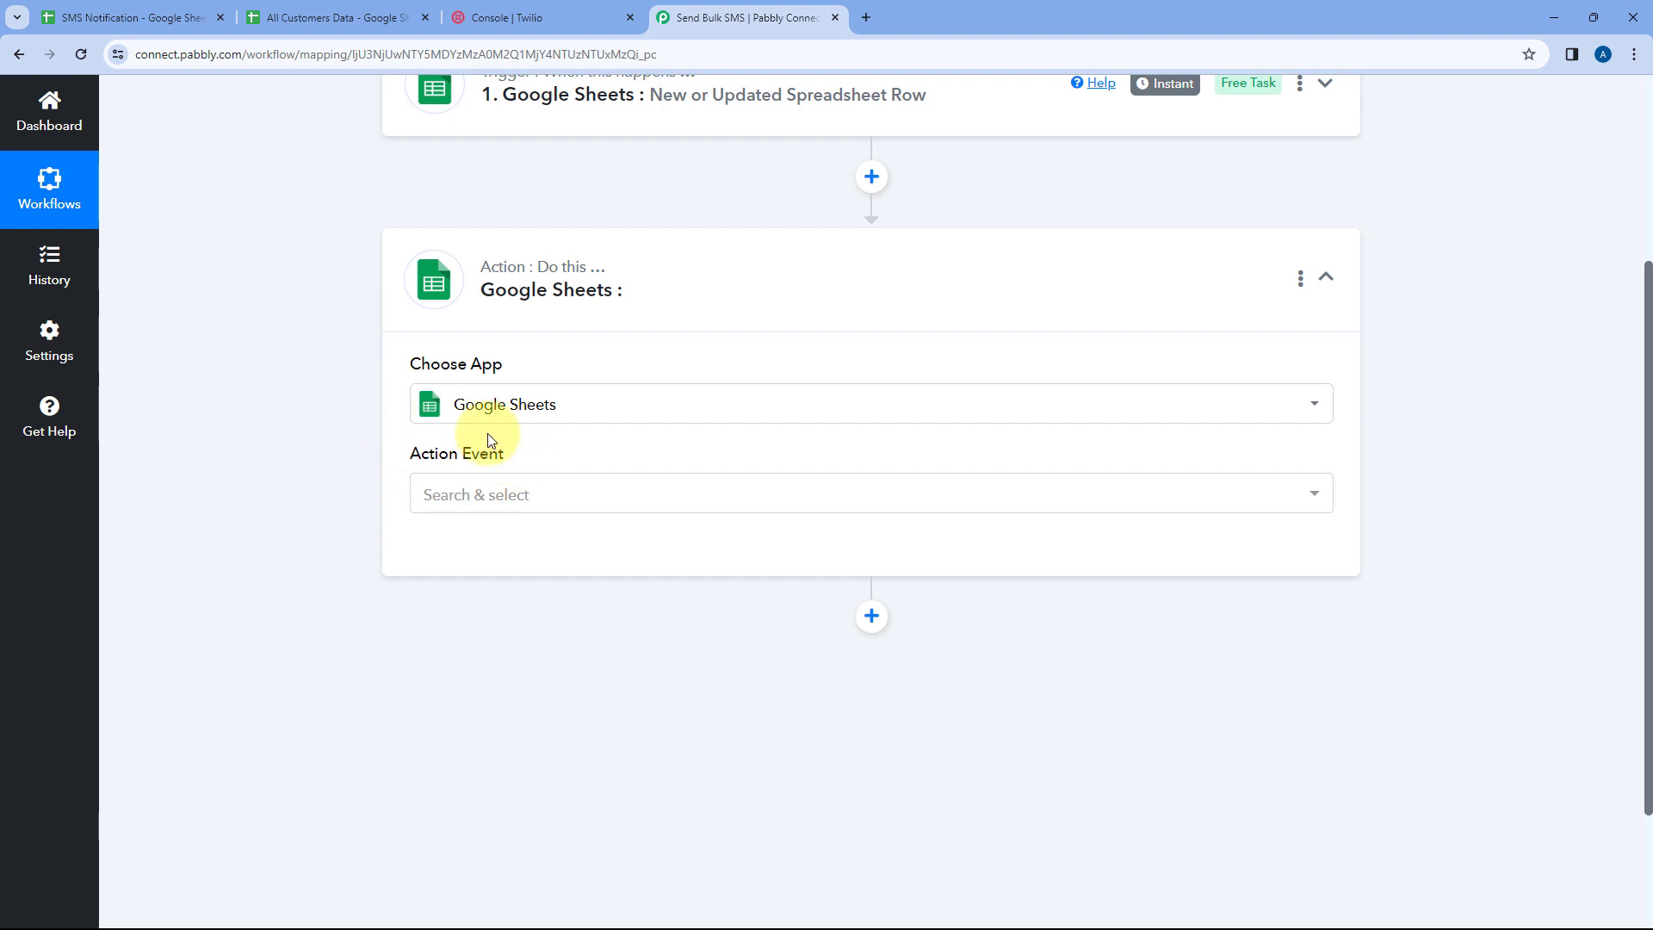
Set the Google Sheets action event to Get Row(s)
left_click(583, 493)
scroll(284, 482, "down", 1)
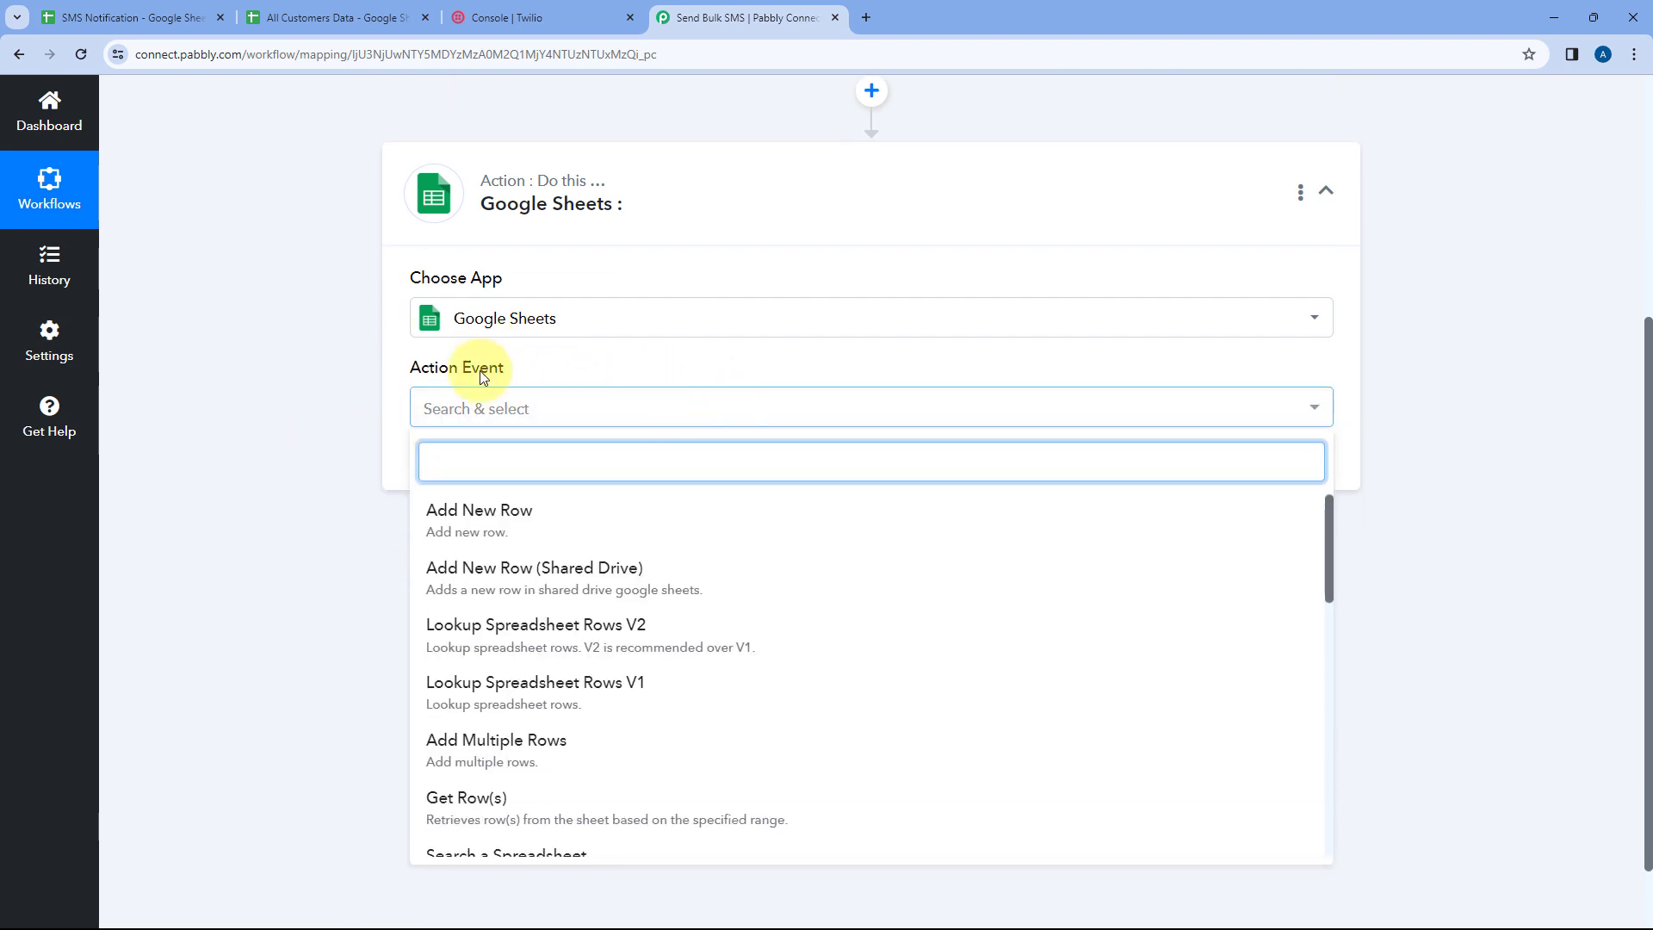
scroll(503, 631, "down", 2)
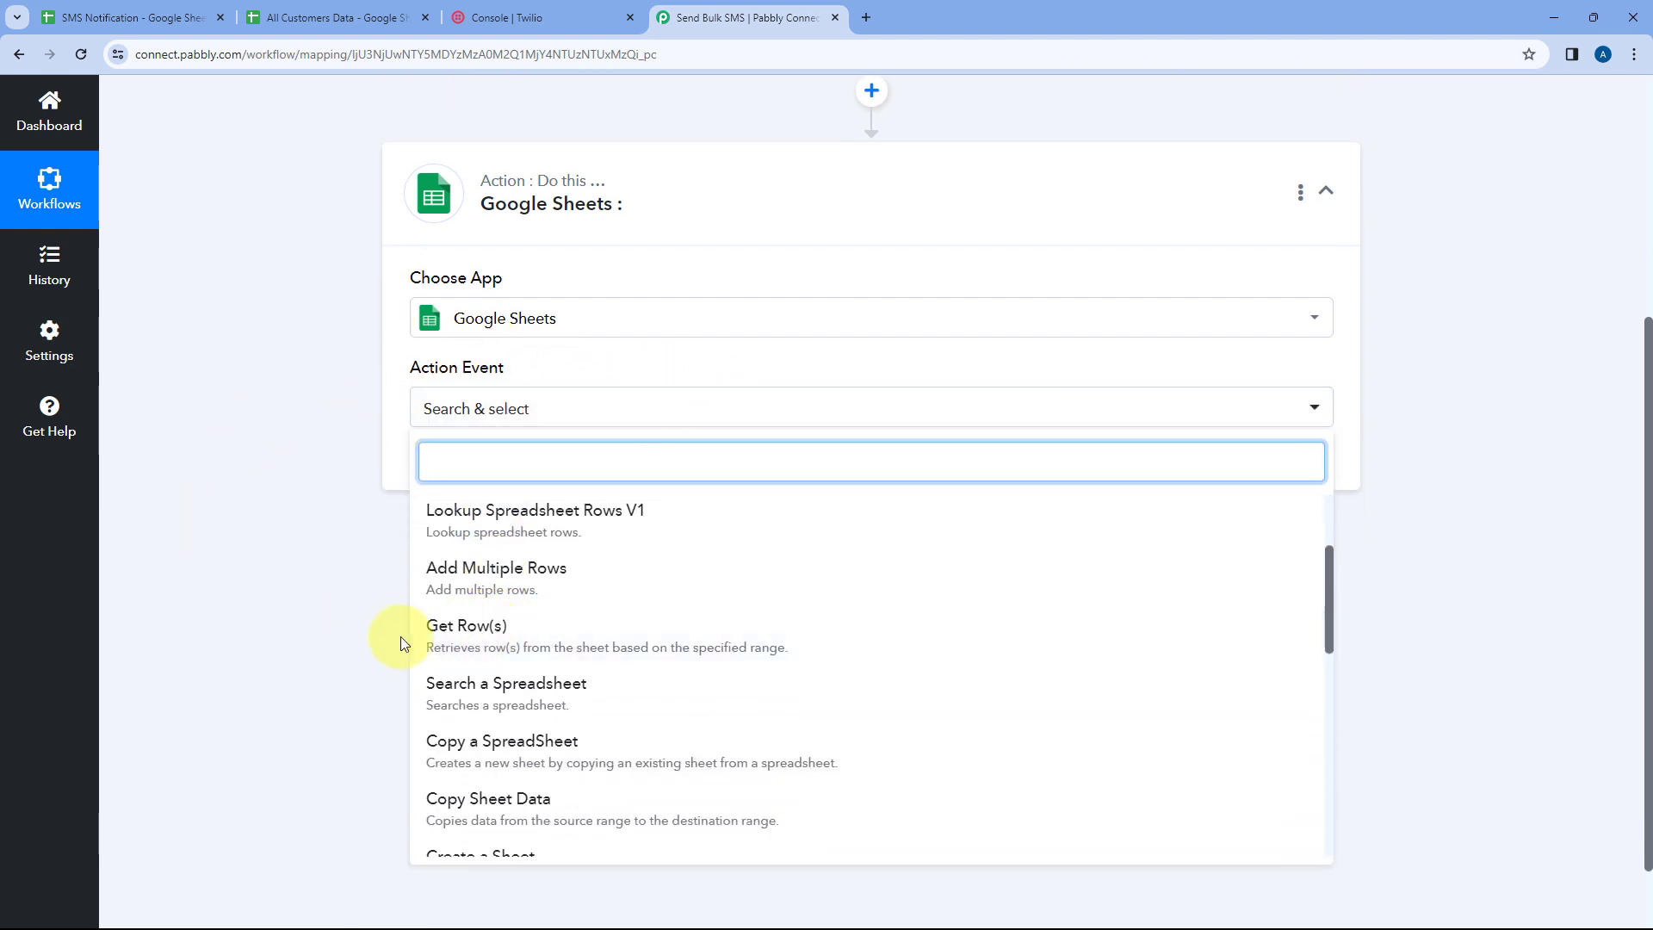
left_click(483, 632)
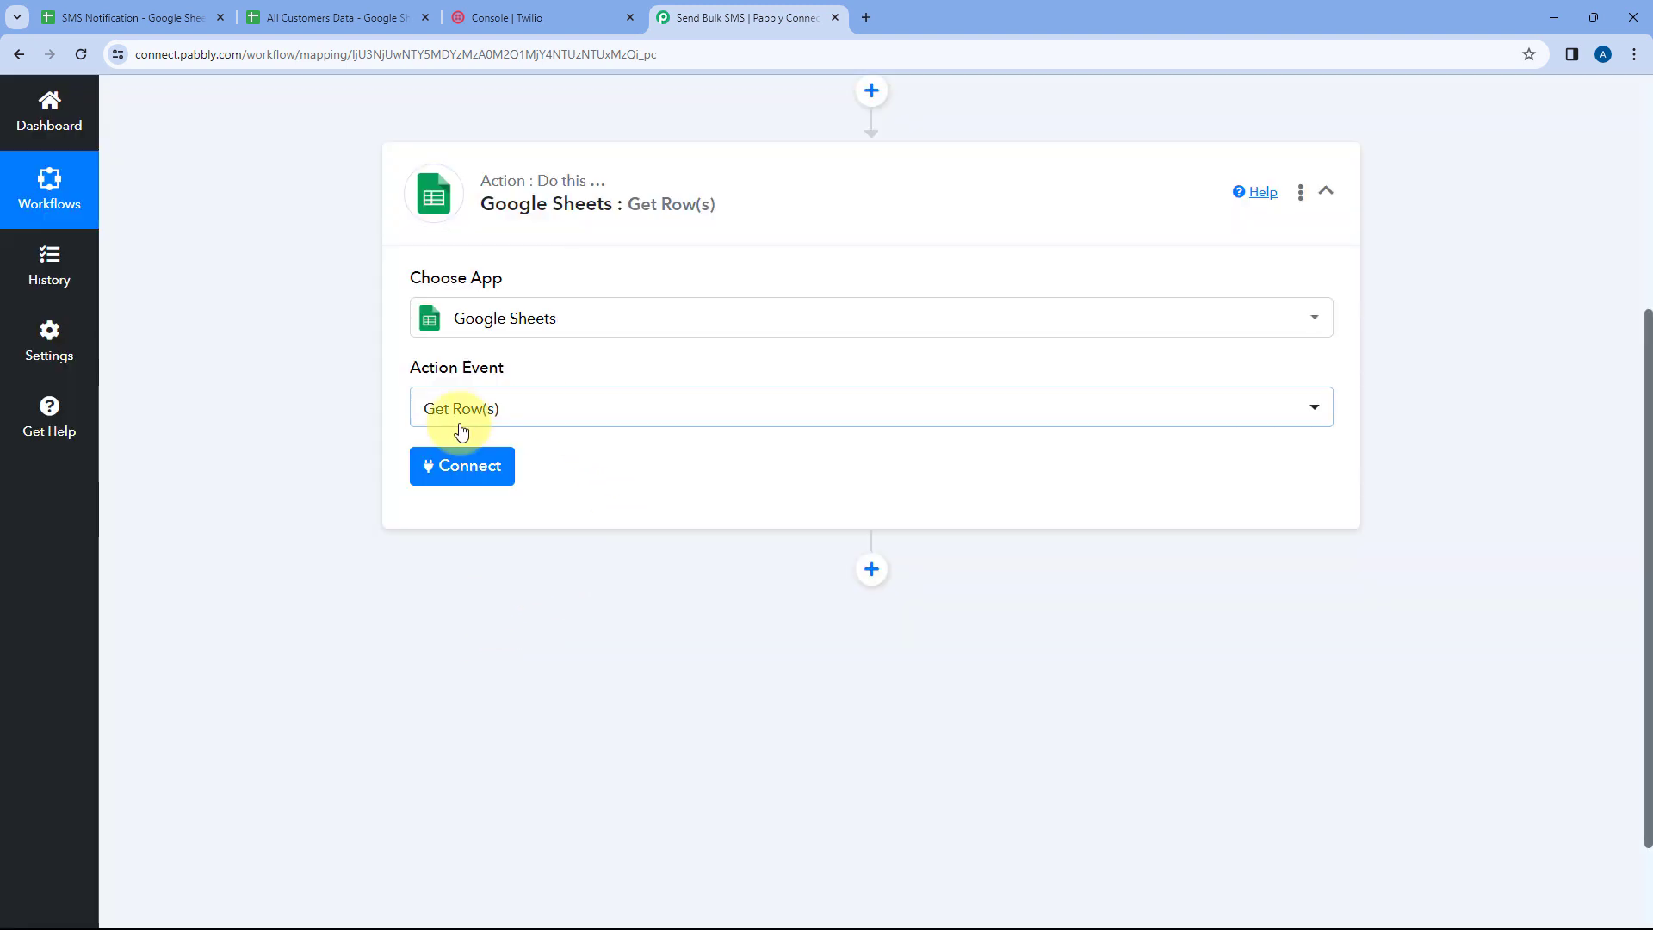
Add a new Google Sheets connection by signing in with a Google account and granting access
left_click(433, 463)
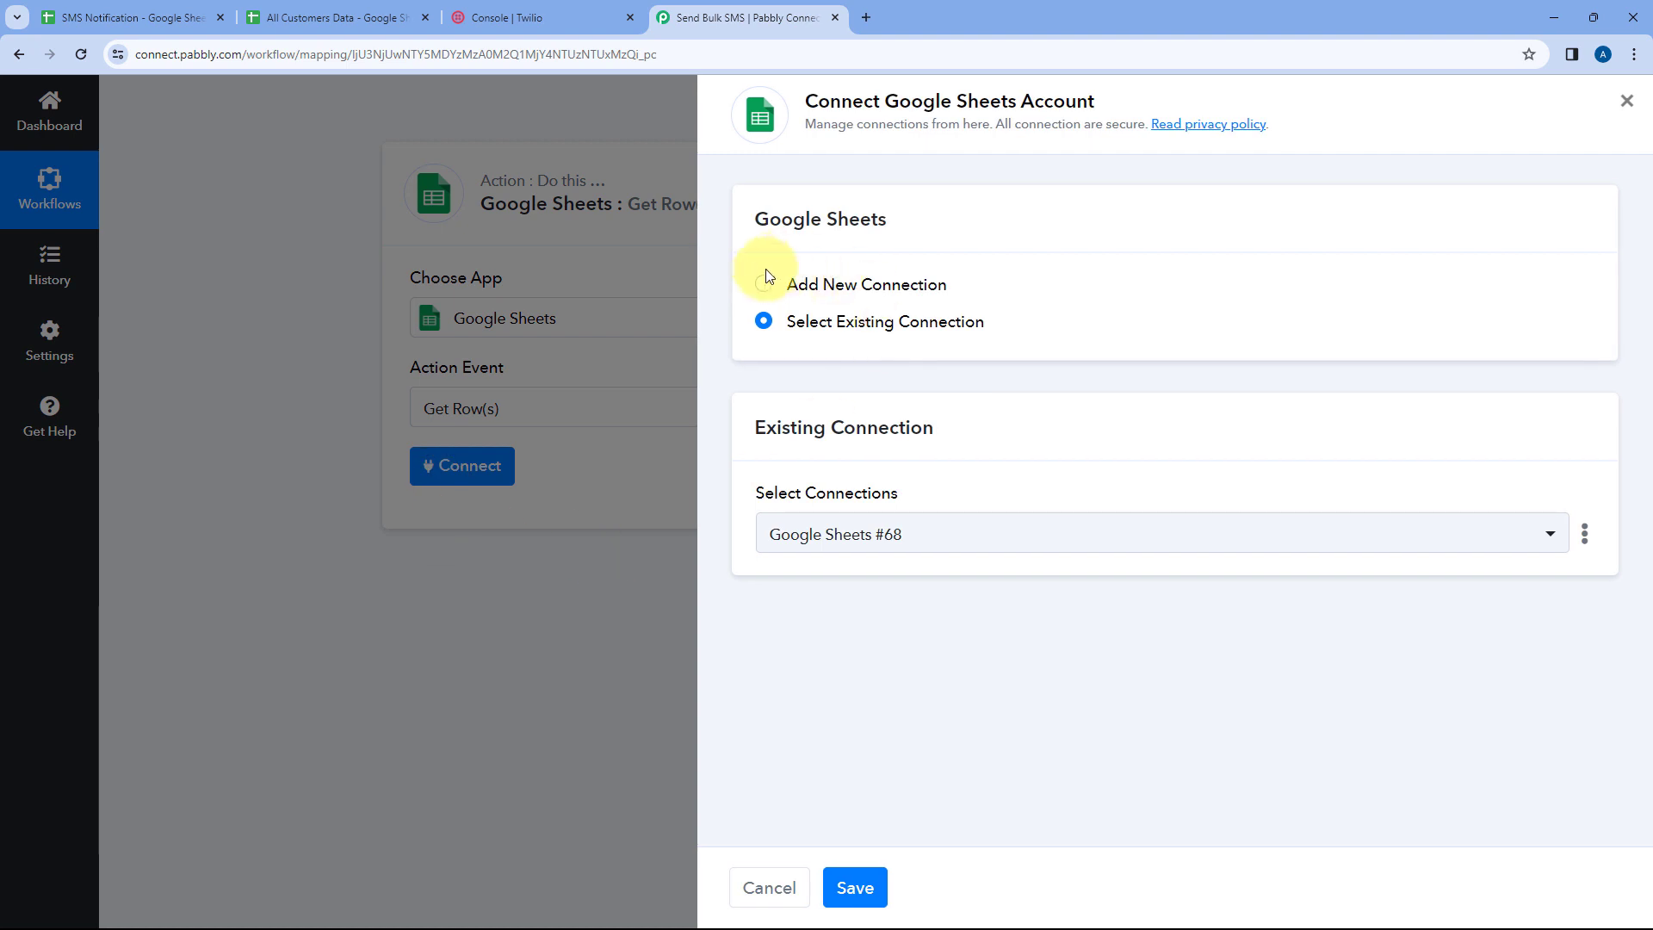
left_click(763, 286)
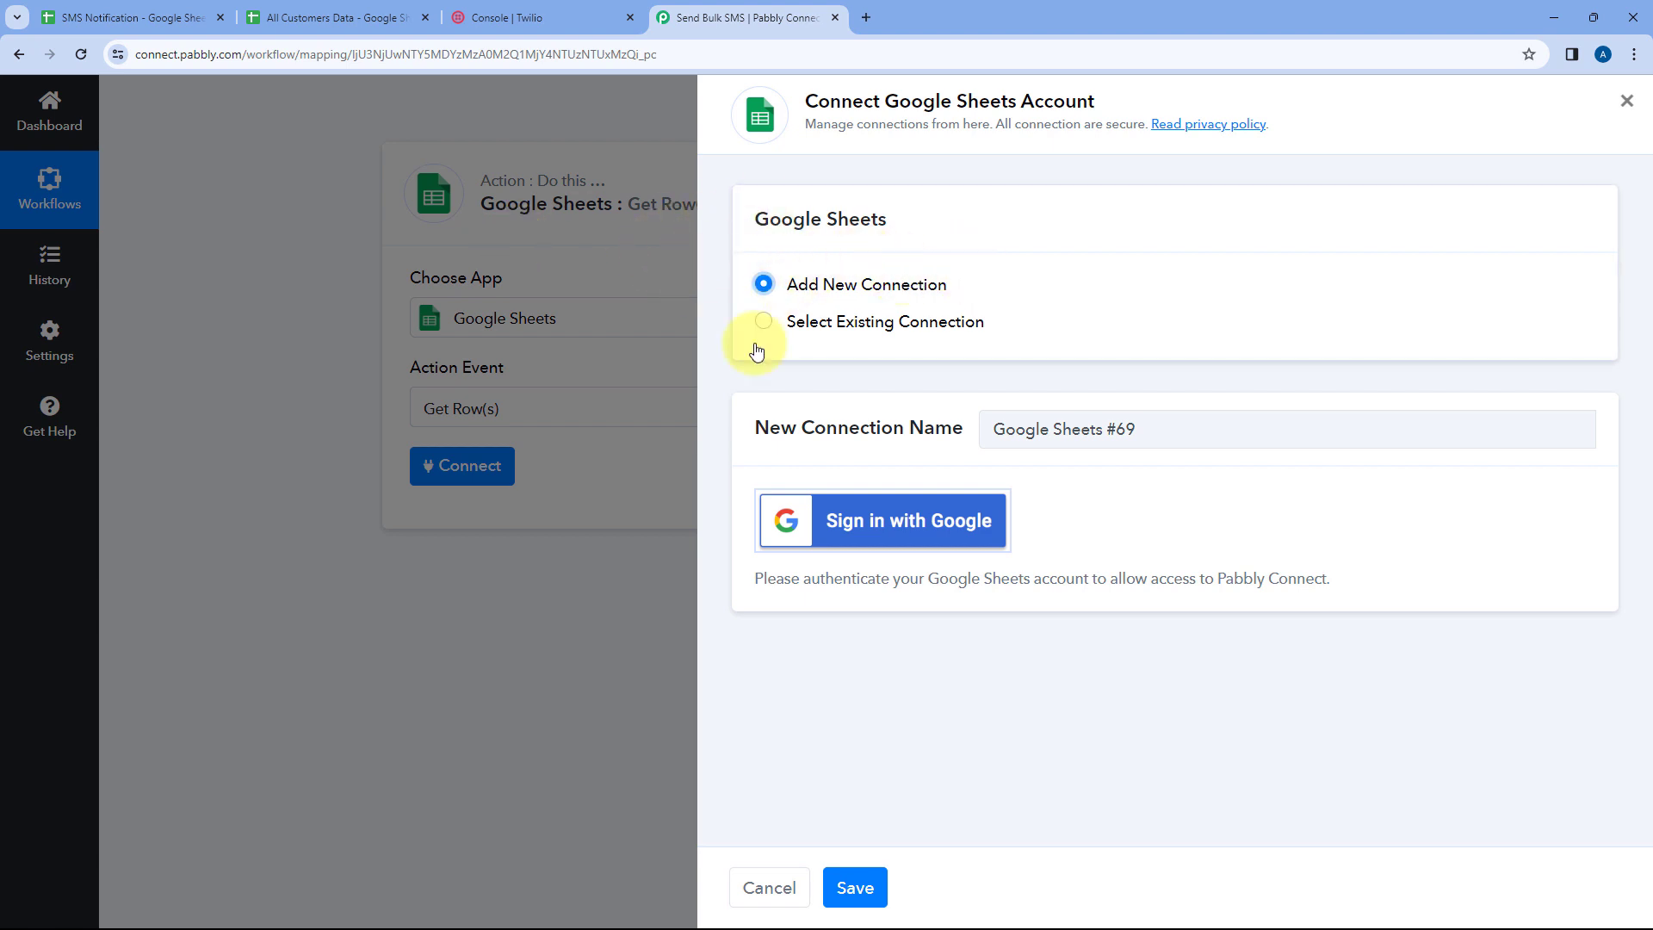
left_click(891, 528)
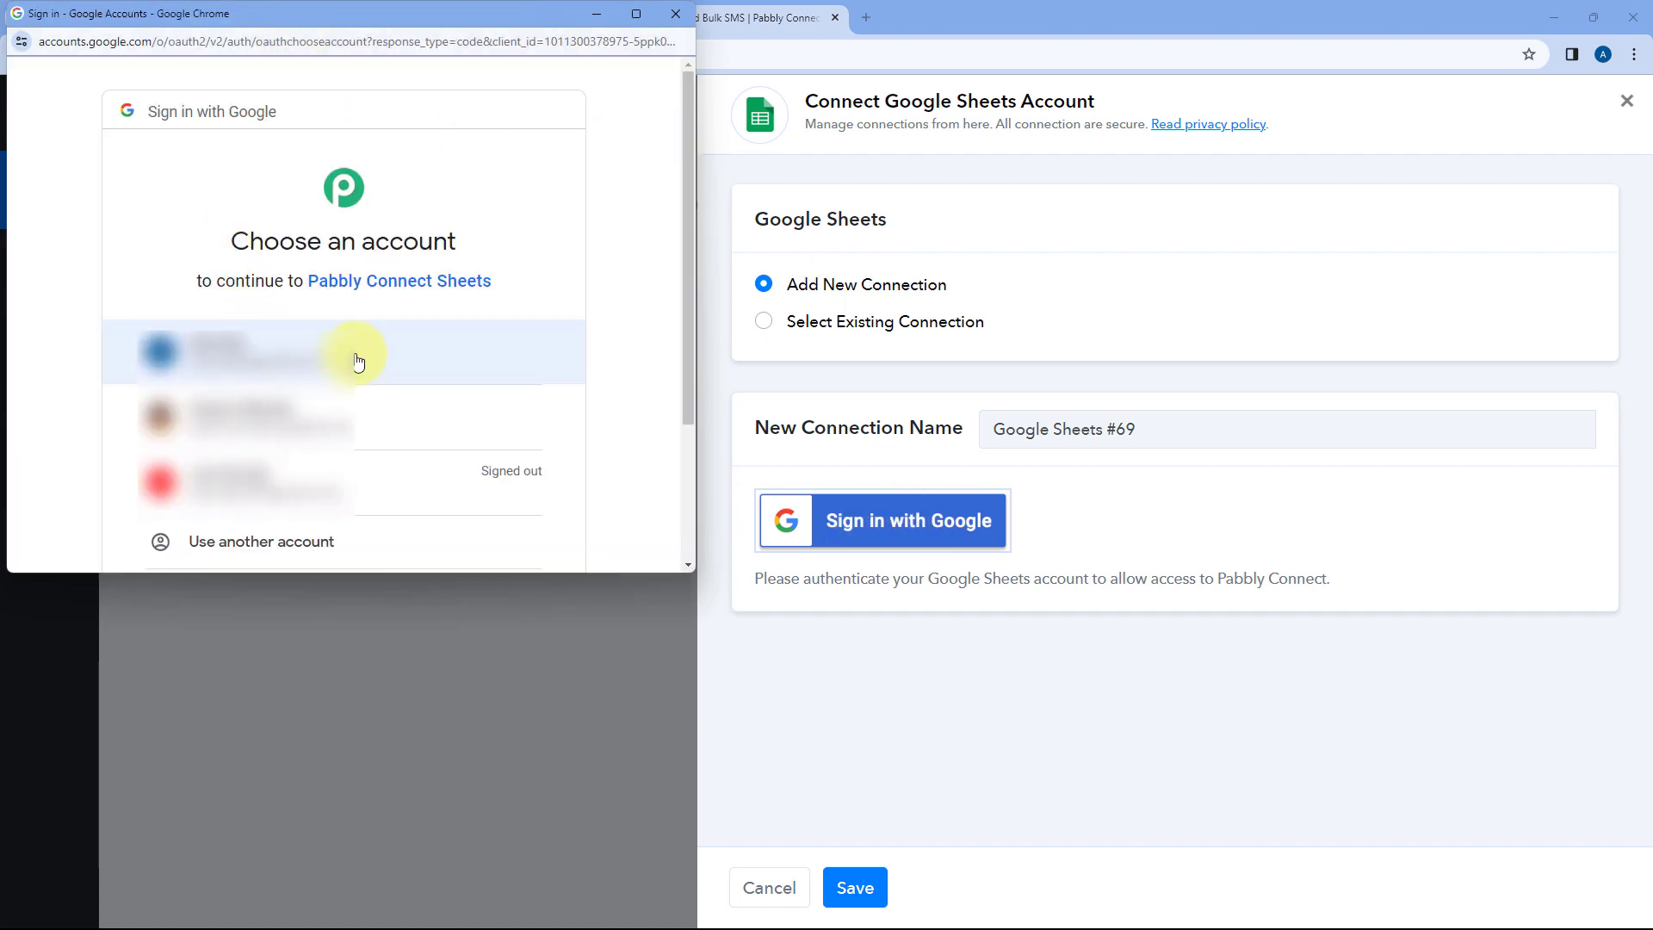
left_click(355, 353)
scroll(380, 313, "down", 5)
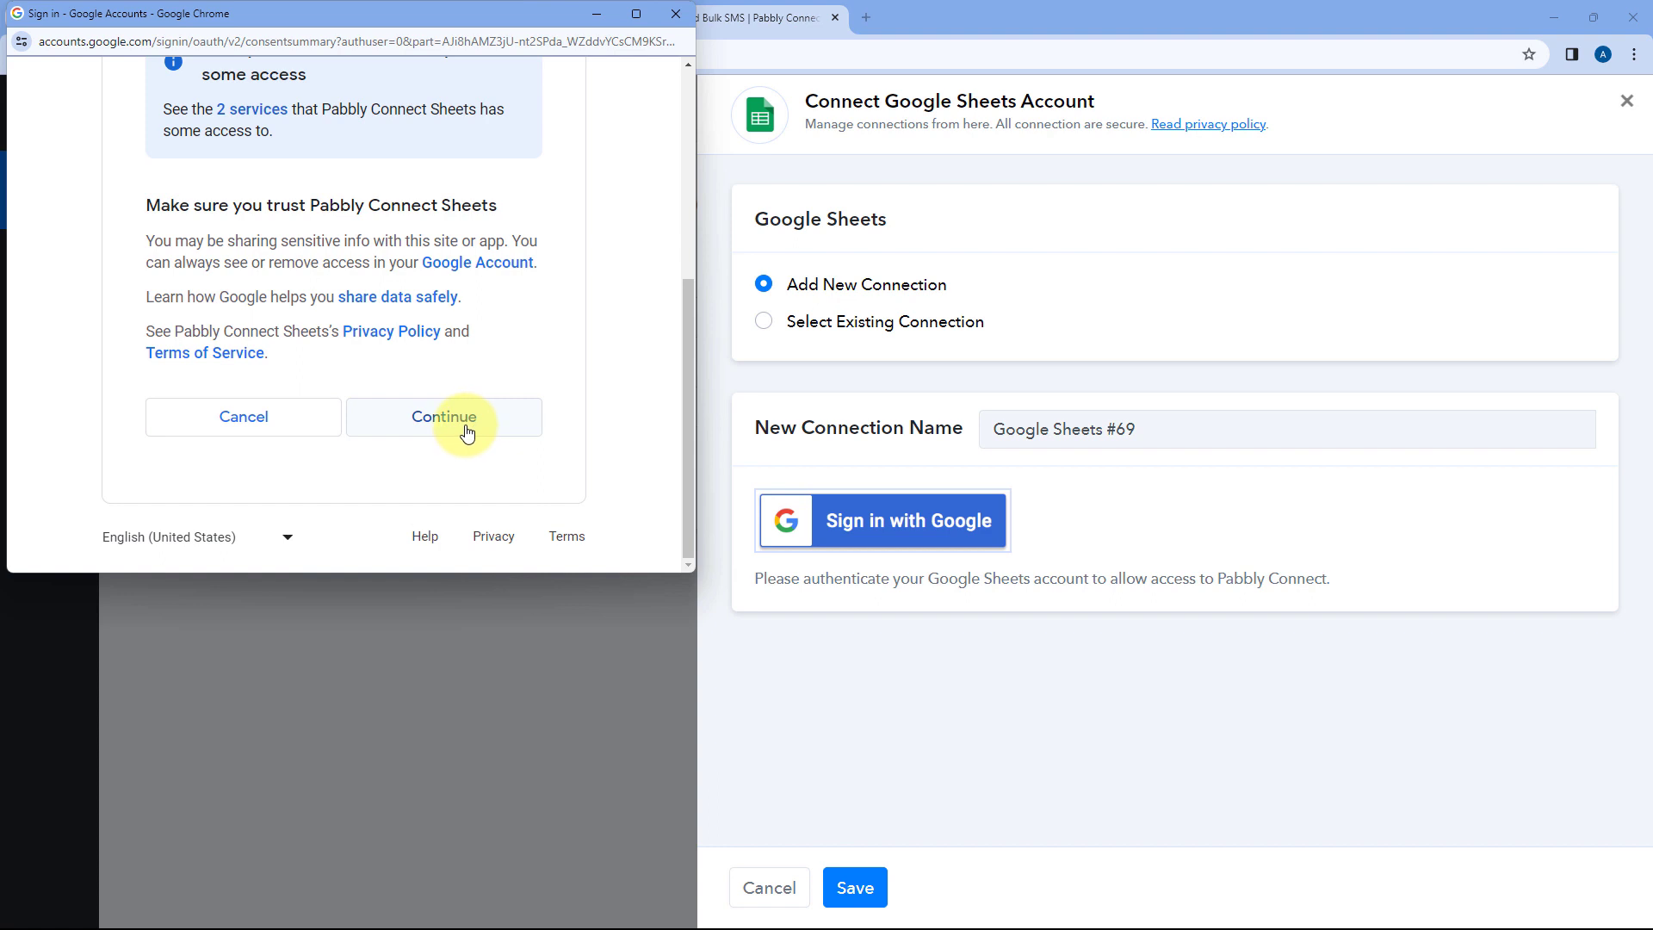
left_click(466, 431)
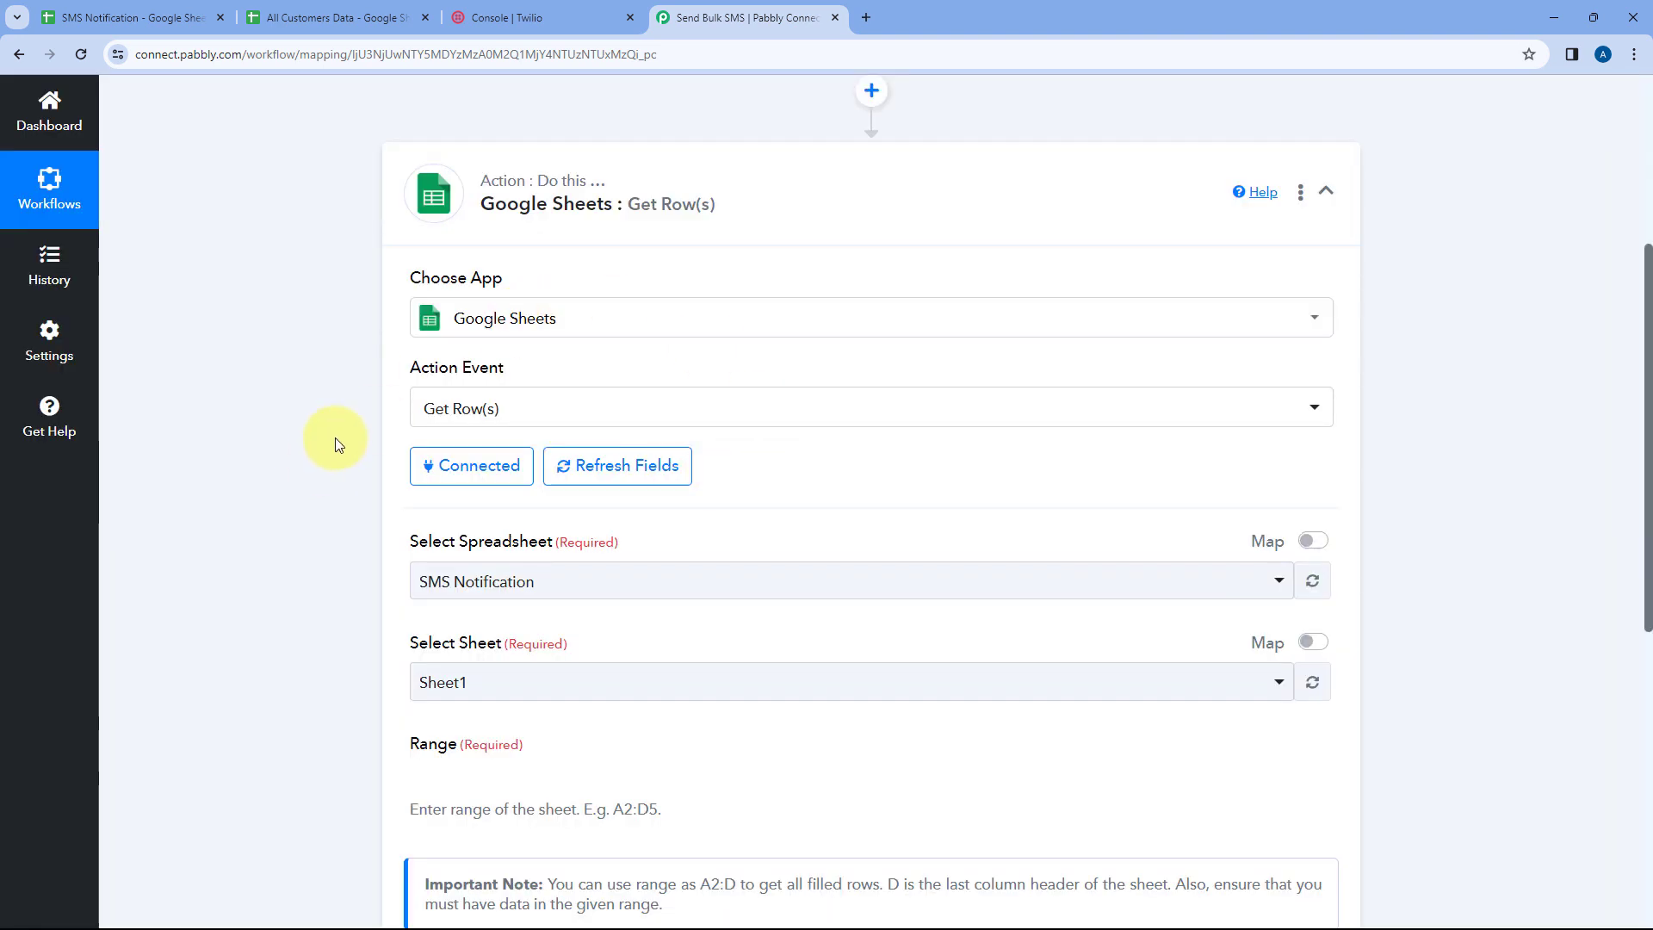
Select All Customers Data as the spreadsheet for the Get Row(s) action
scroll(712, 416, "down", 3)
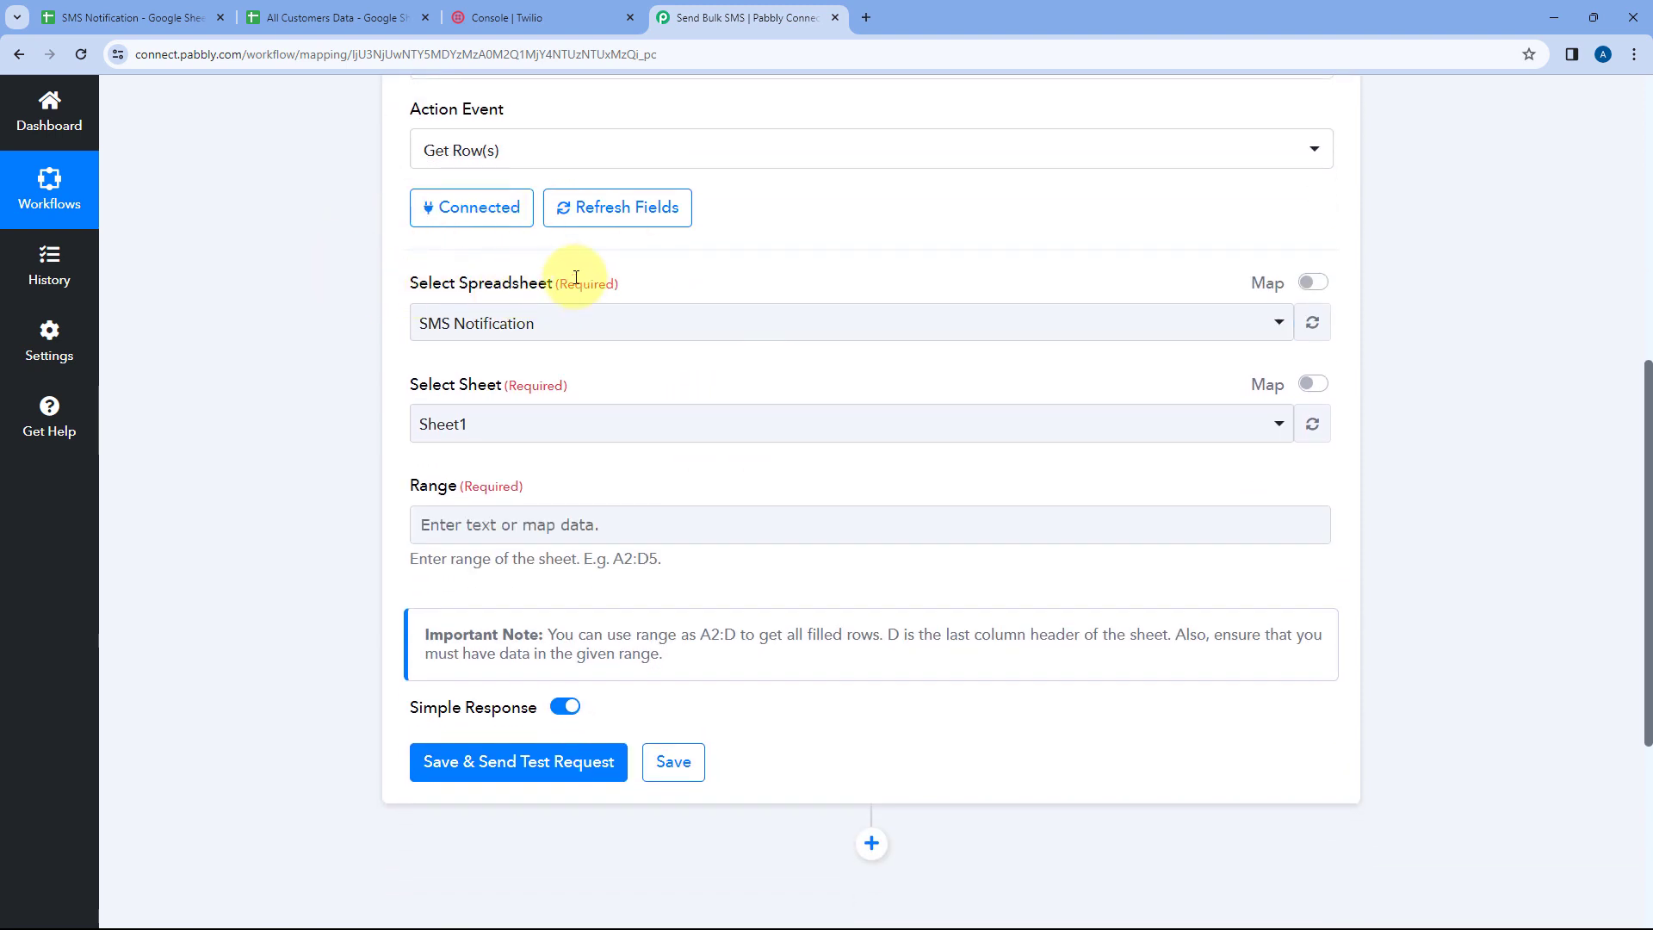
left_click(689, 330)
scroll(358, 327, "down", 2)
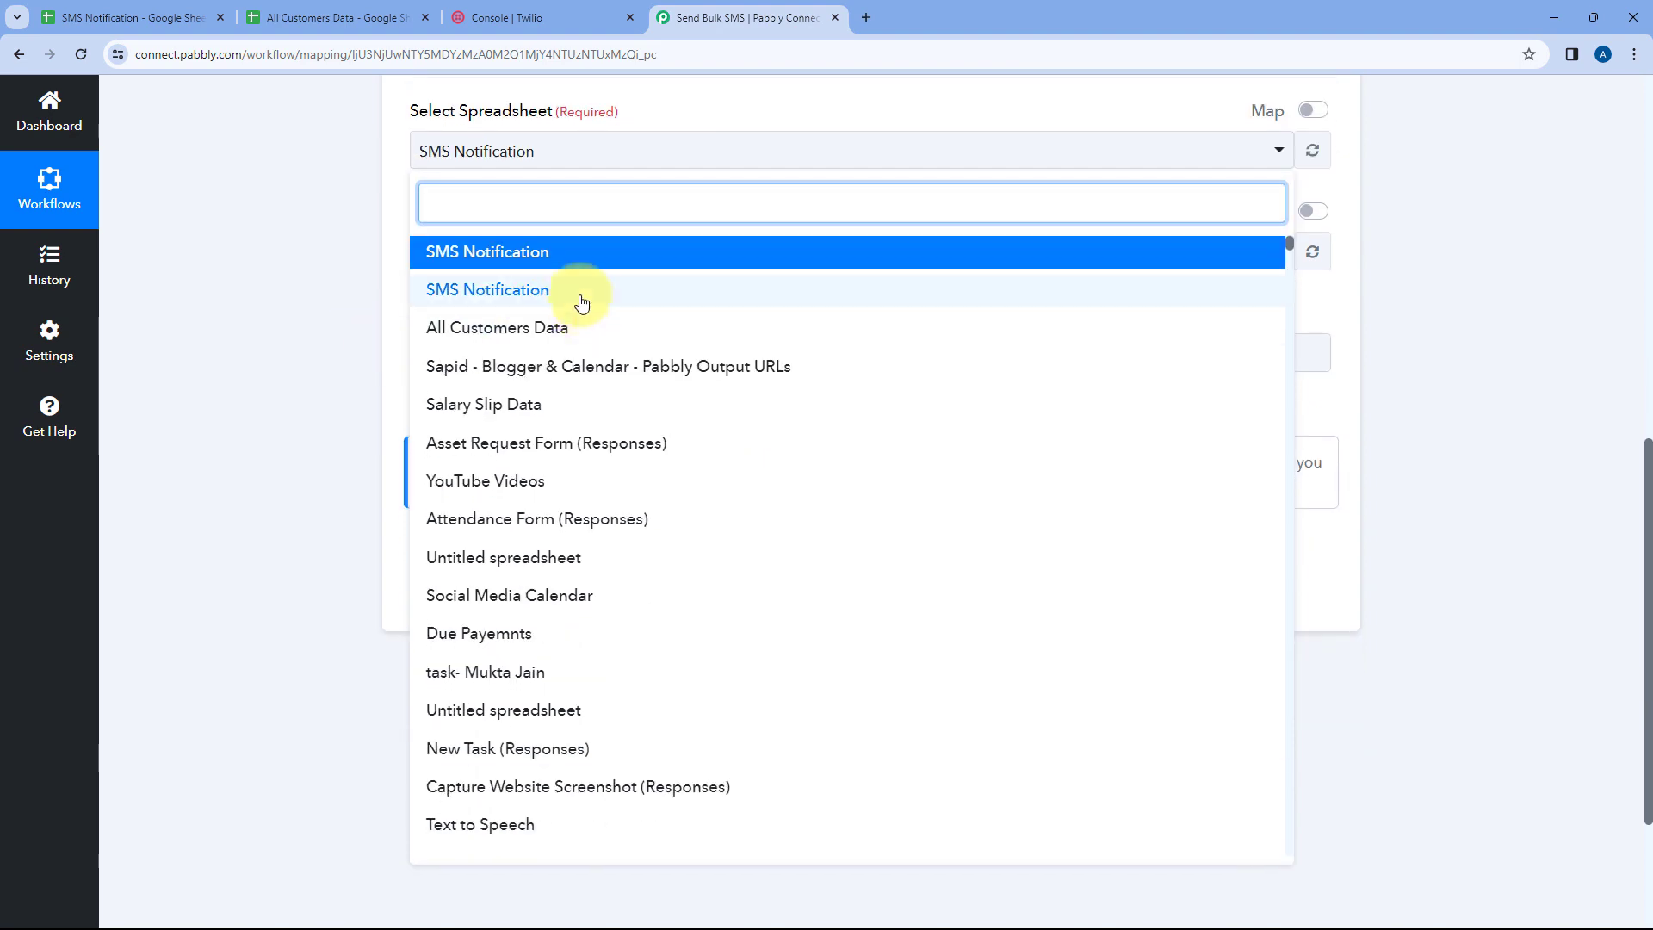
scroll(582, 302, "down", 7)
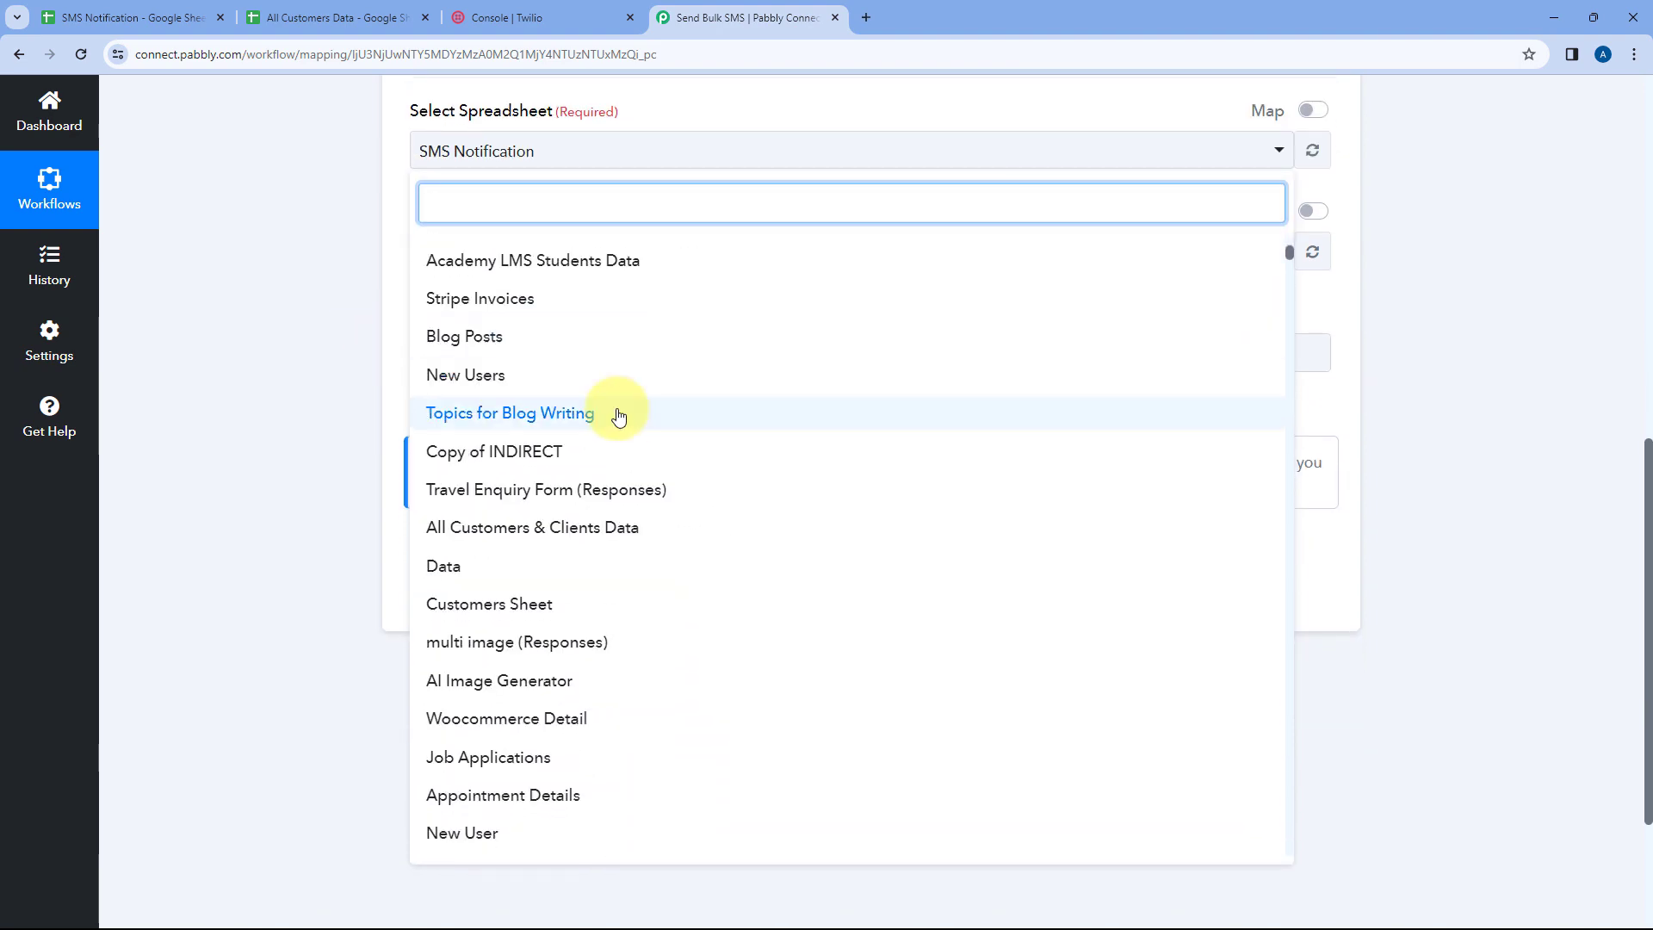
scroll(618, 416, "down", 4)
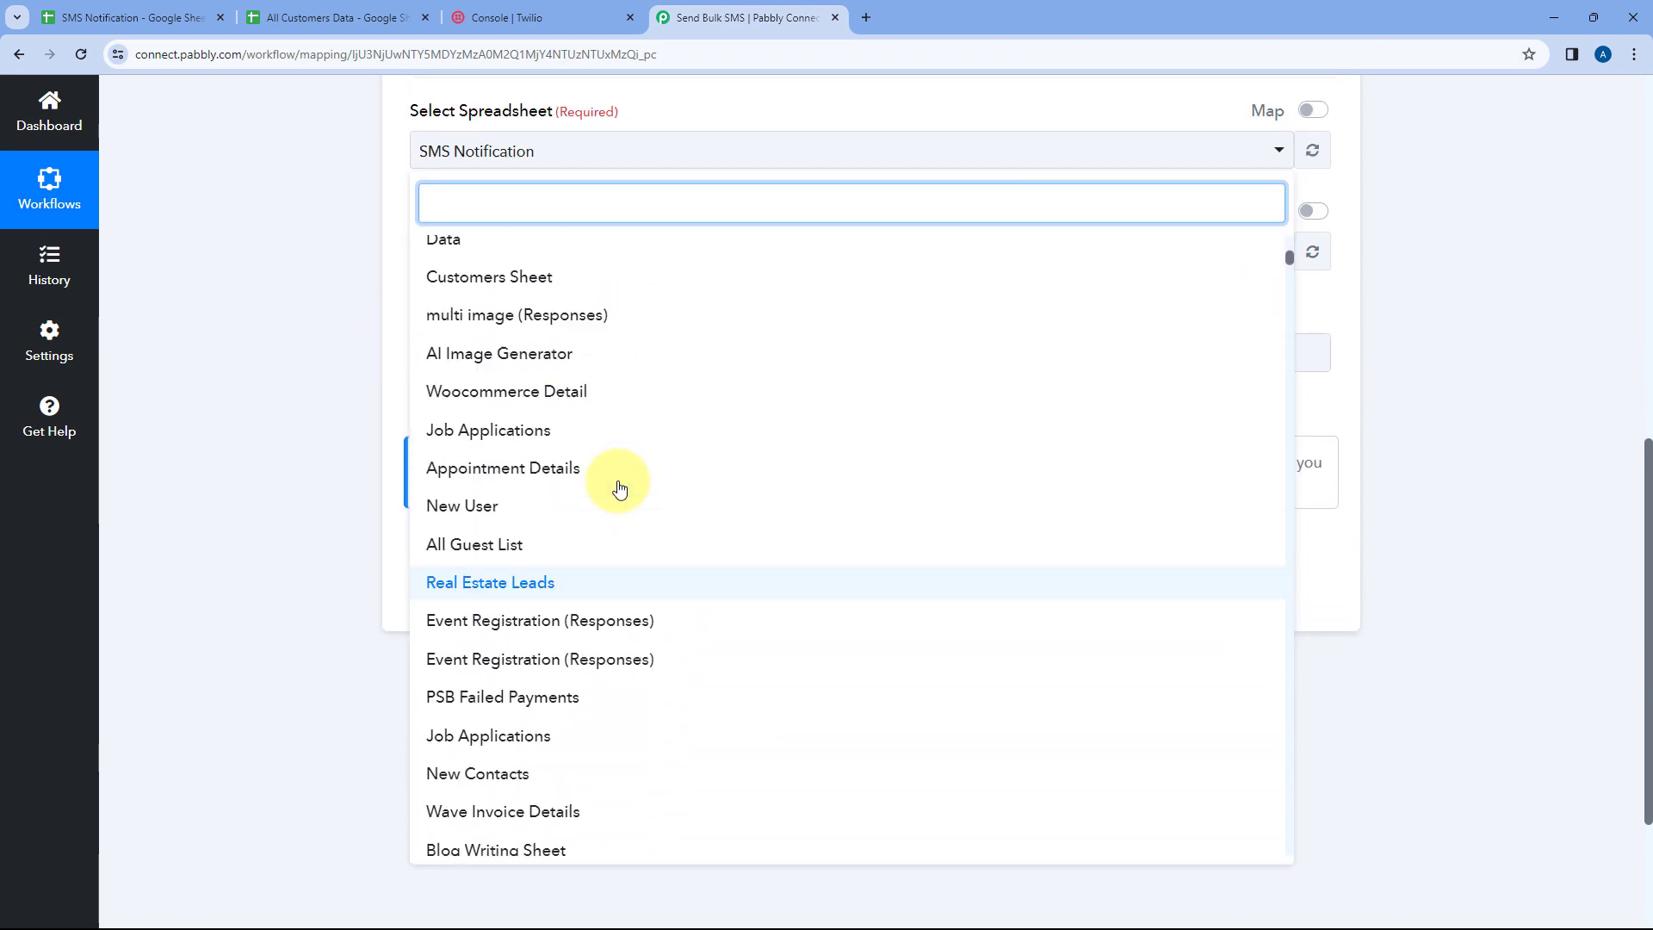
scroll(619, 488, "up", 10)
scroll(603, 413, "down", 1)
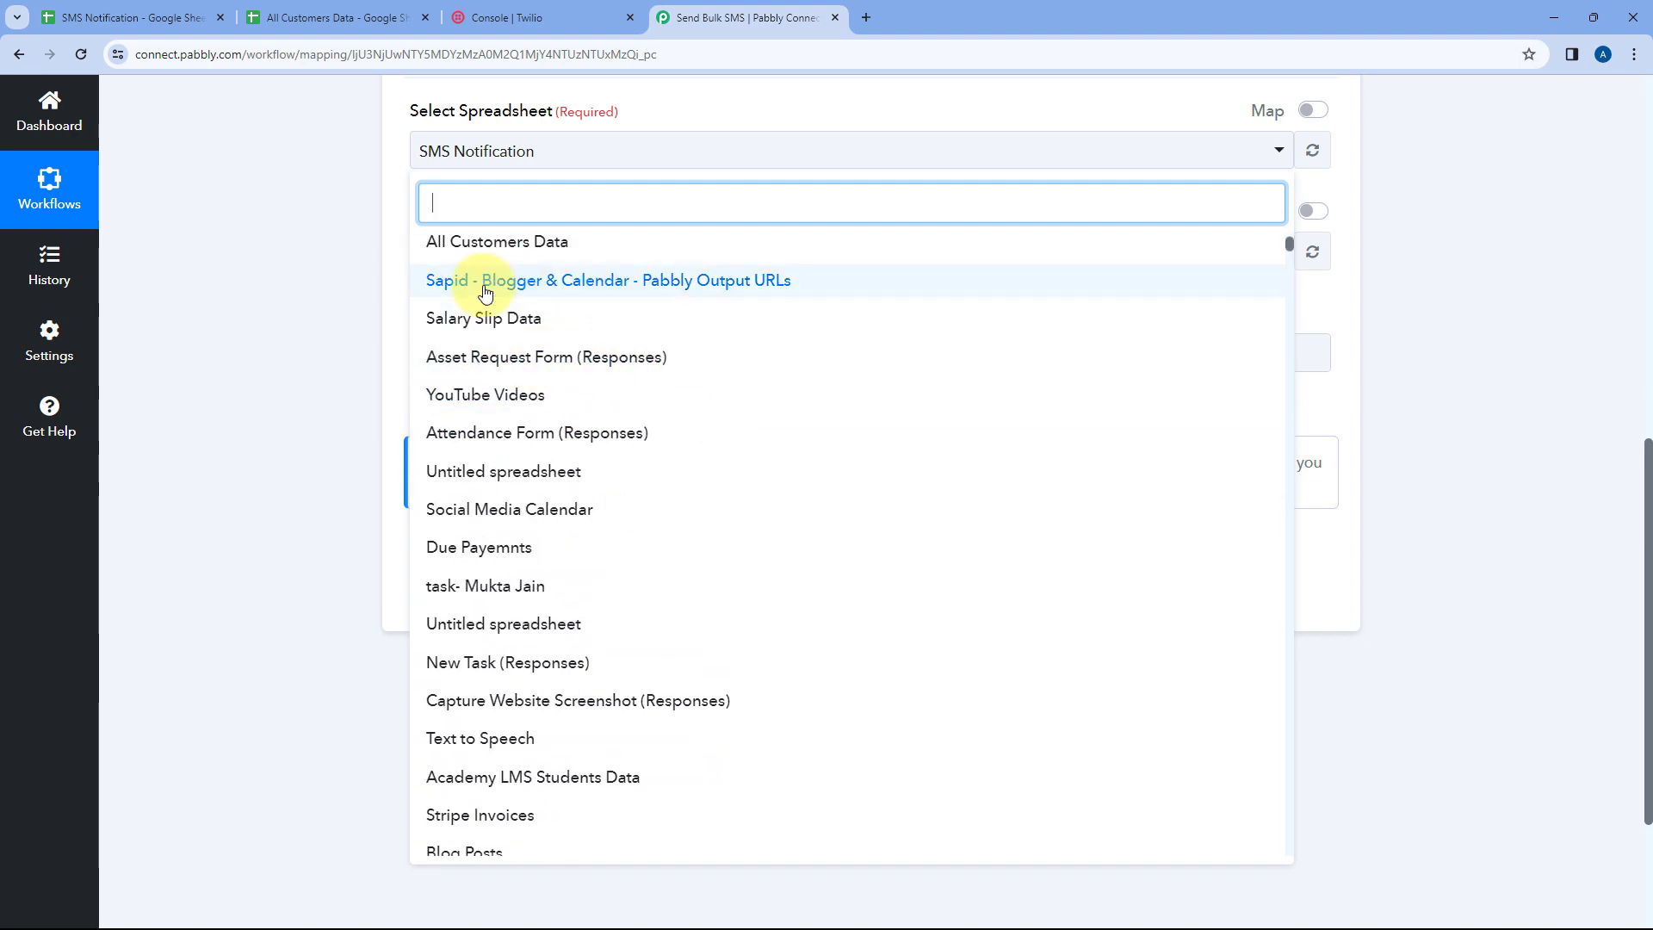
left_click(331, 9)
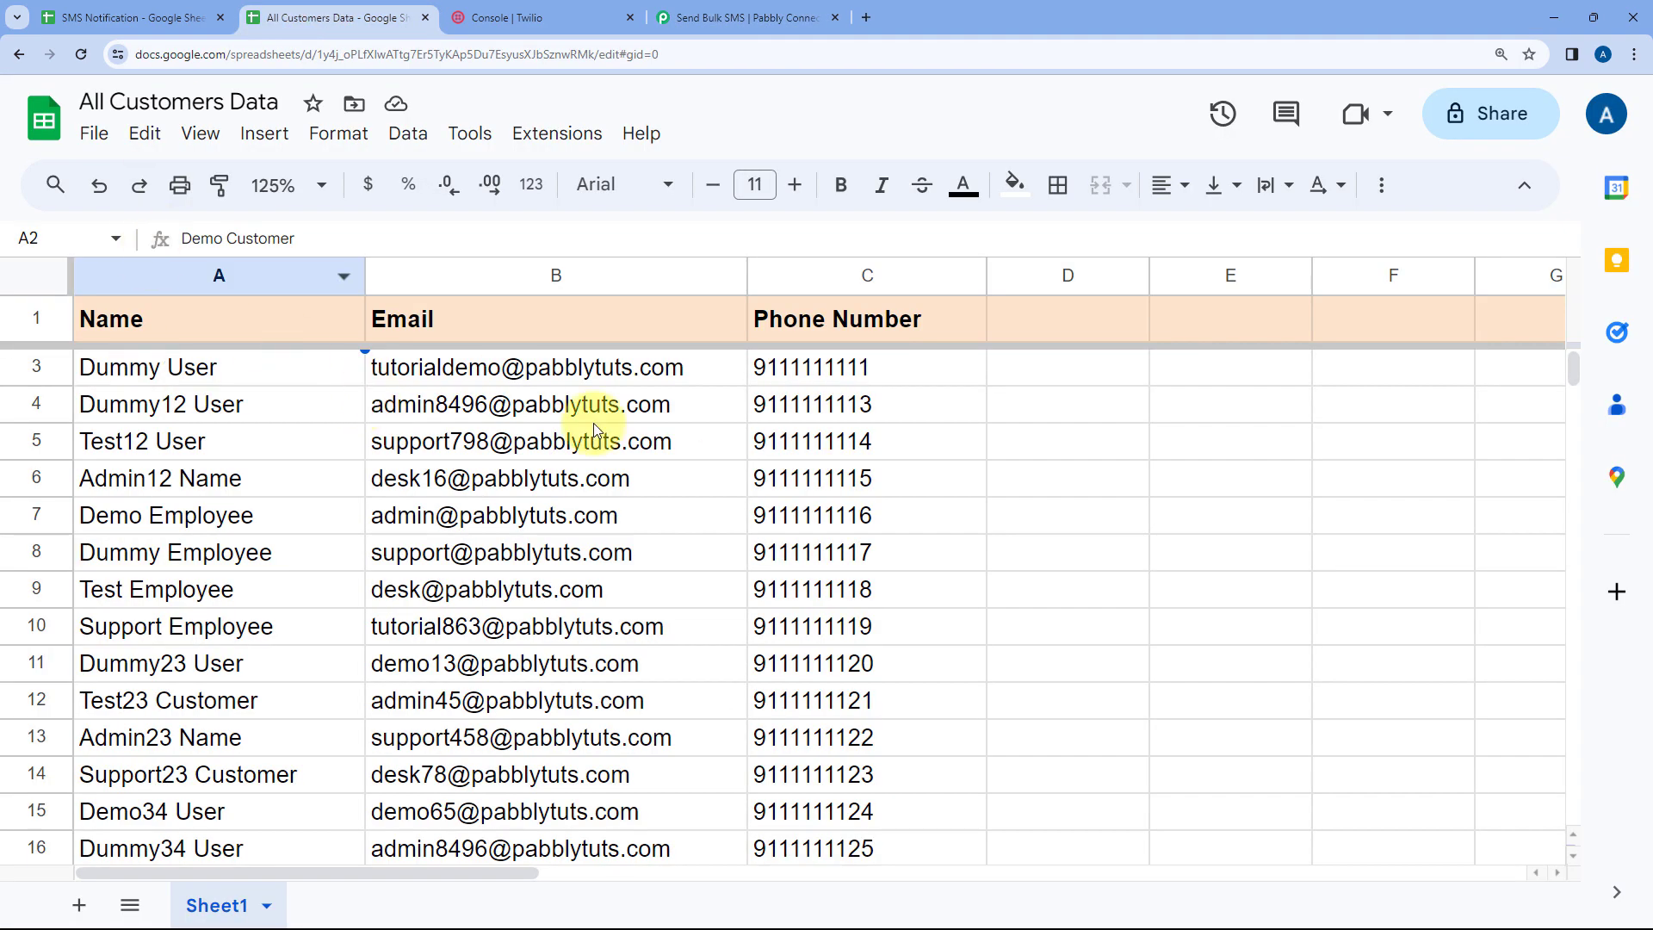
left_click(305, 368)
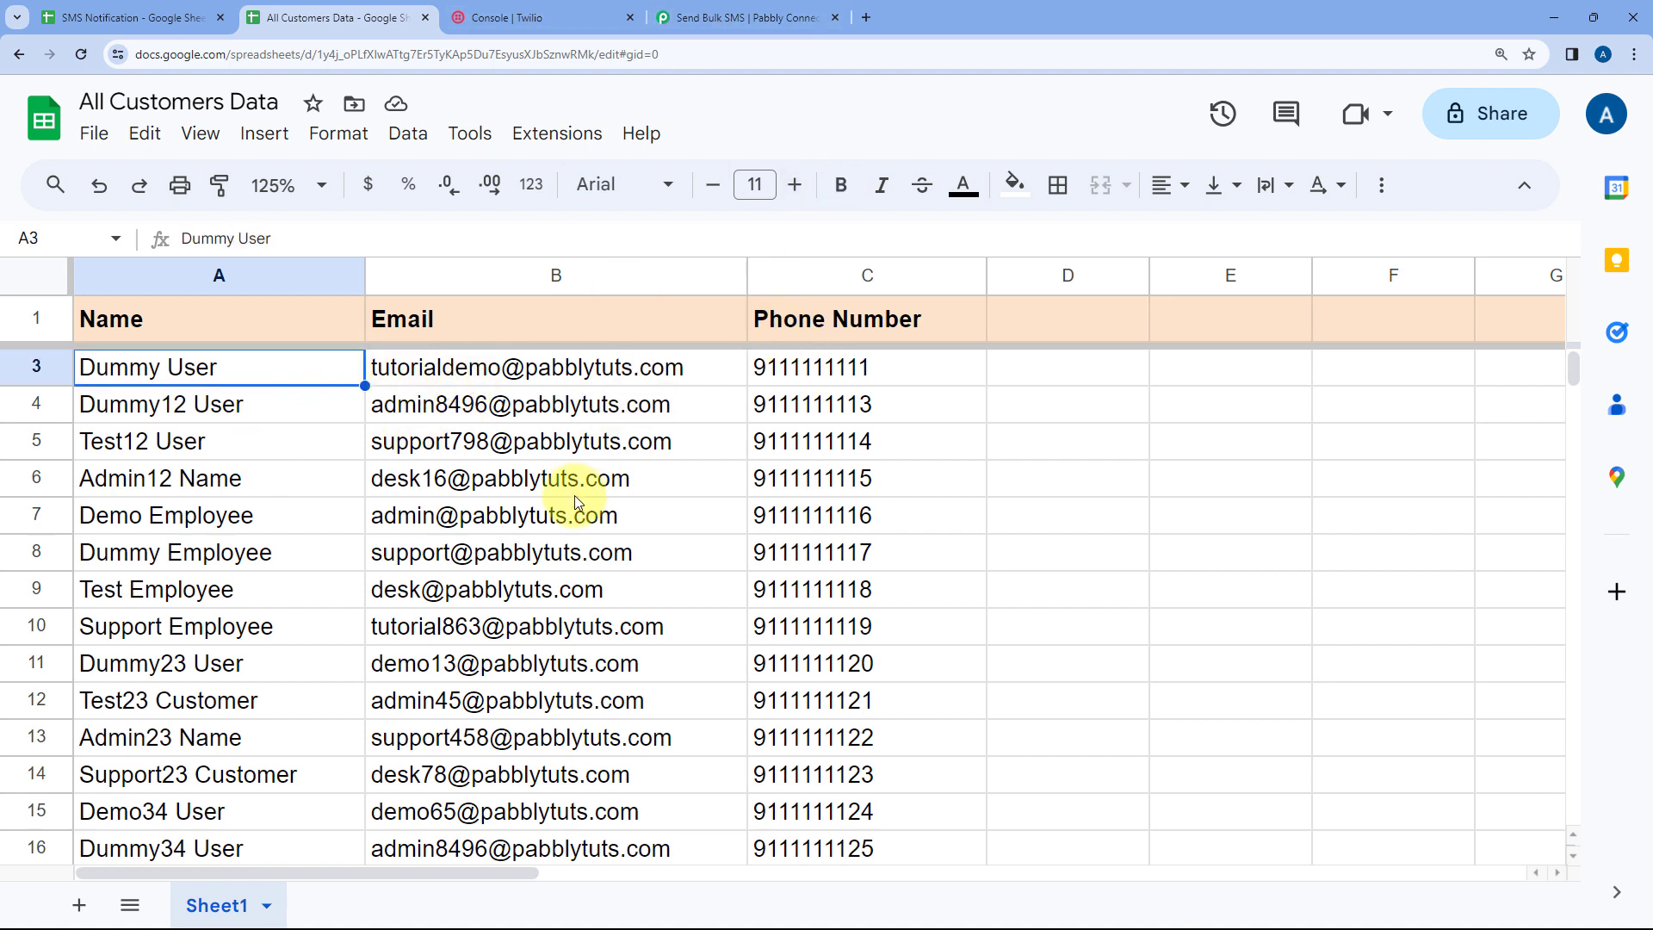
scroll(577, 504, "up", 1)
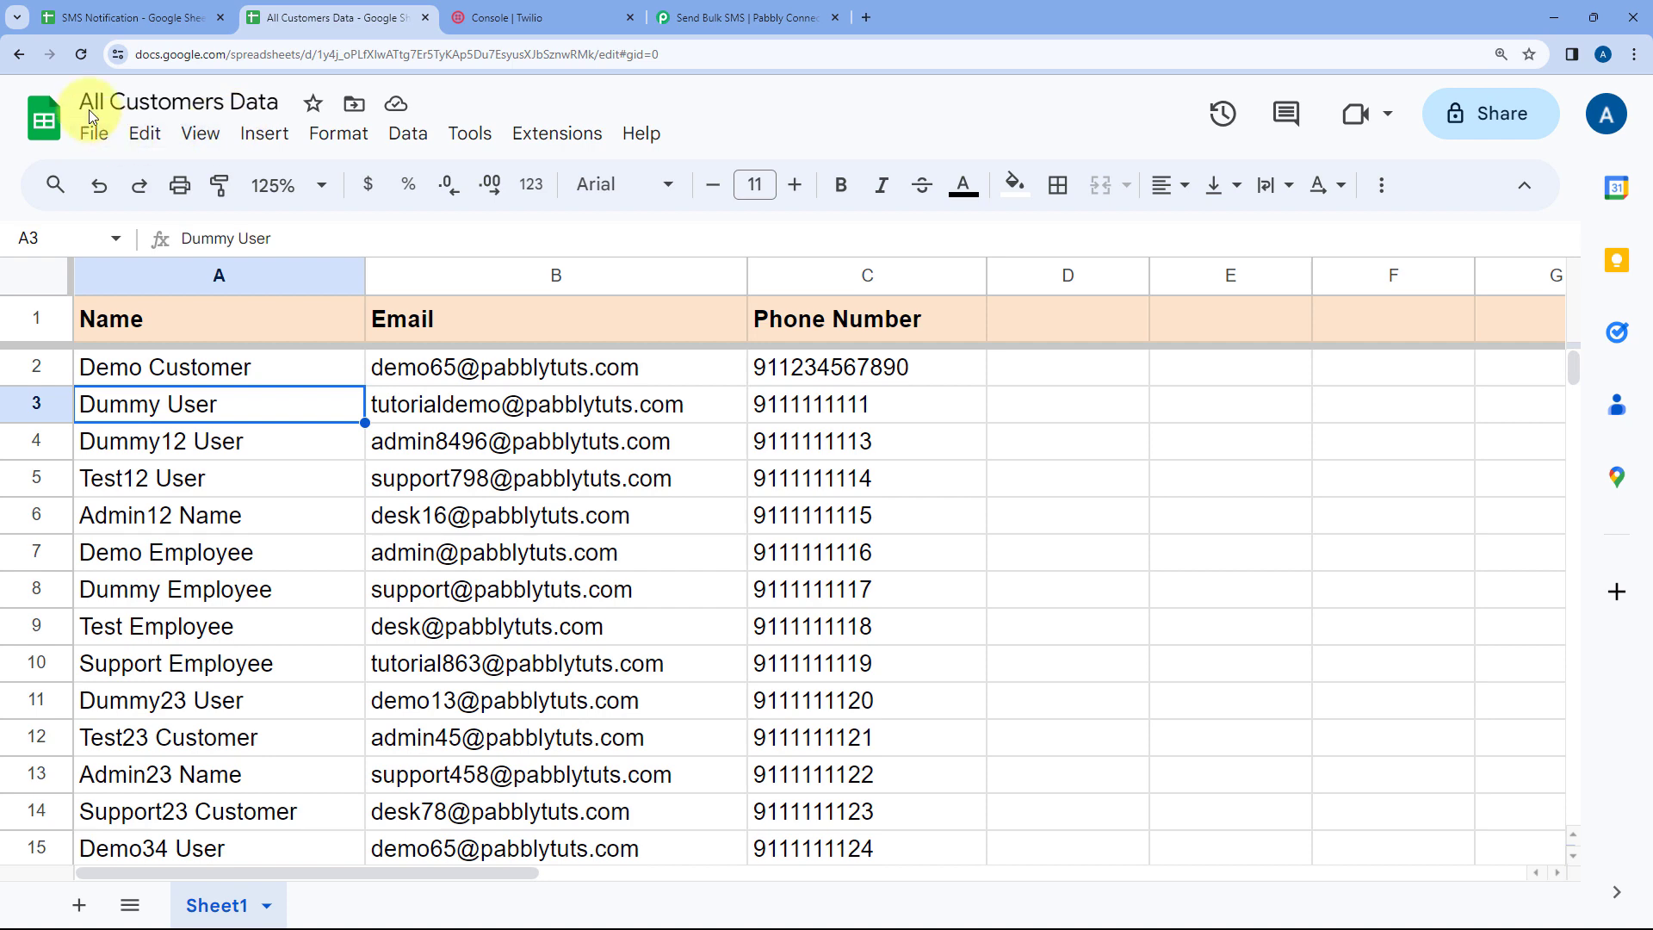
left_click(734, 17)
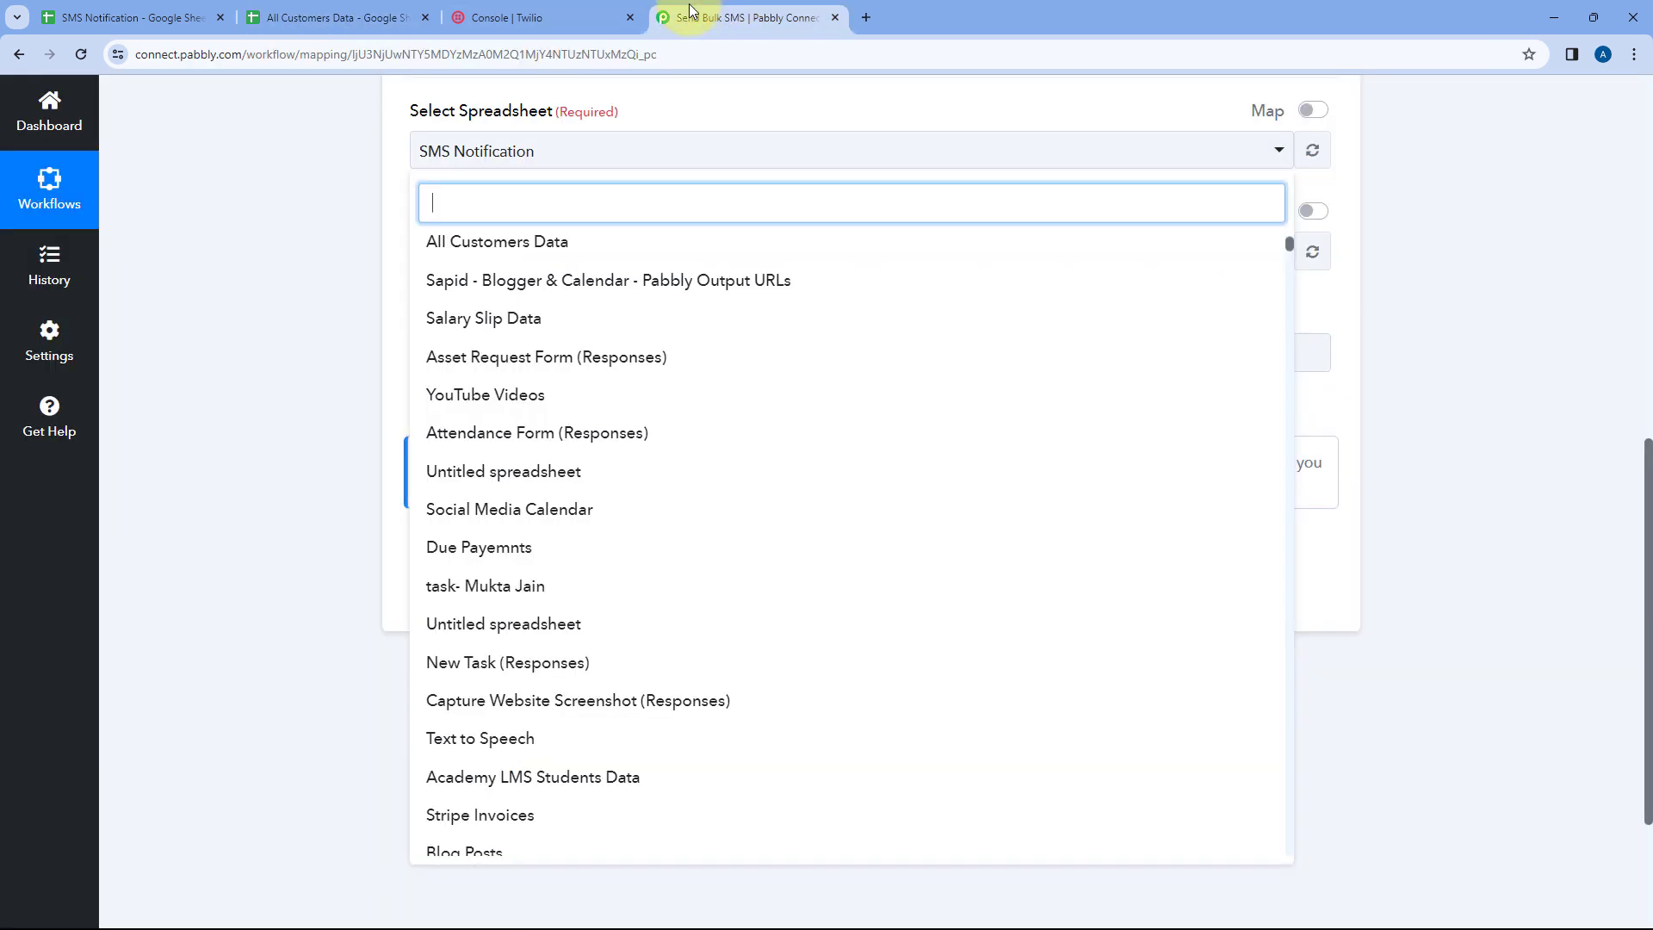
left_click(506, 244)
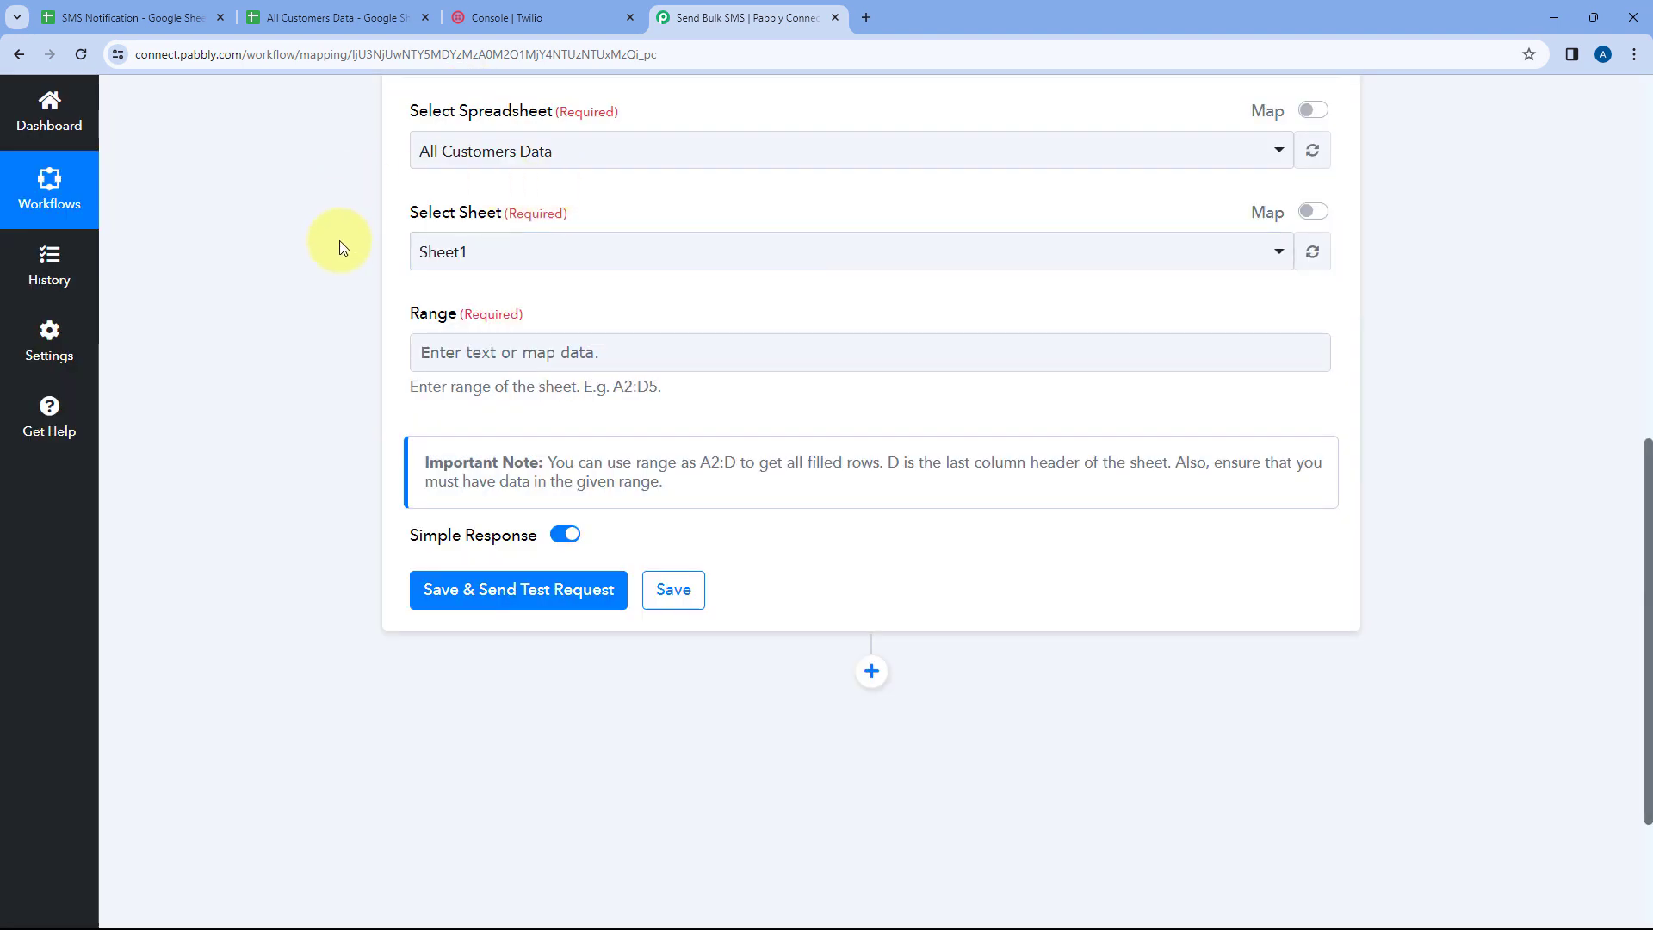
Select Sheet1 as the sheet to read rows from
scroll(517, 215, "up", 2)
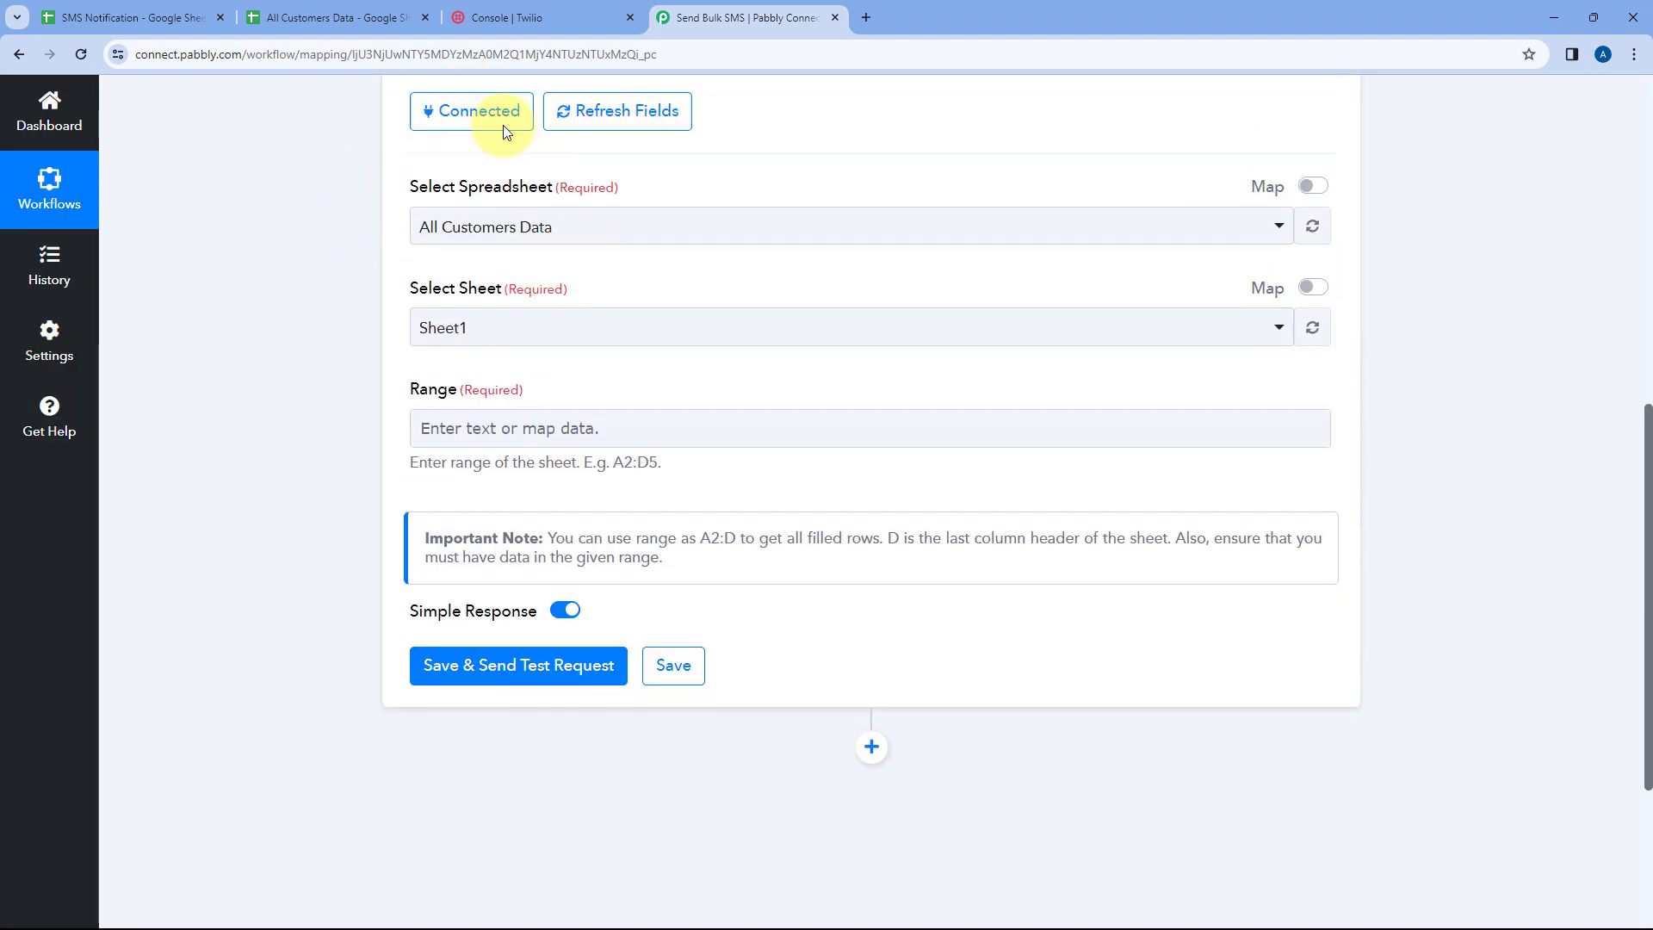
left_click(335, 18)
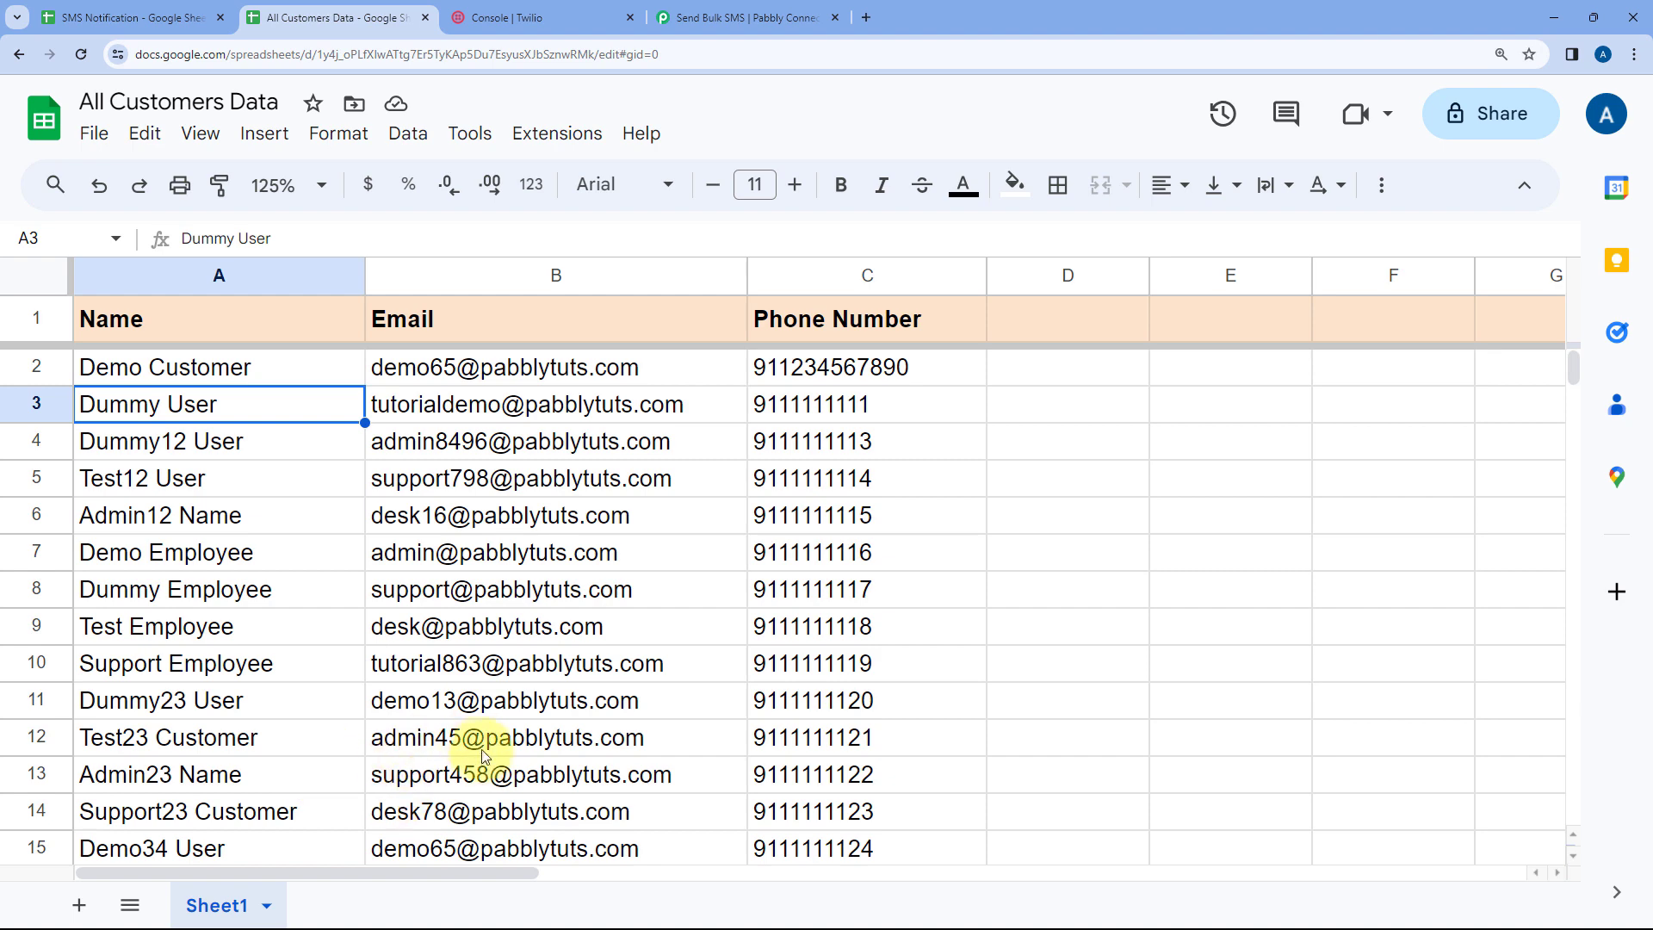
mouse_move(437, 702)
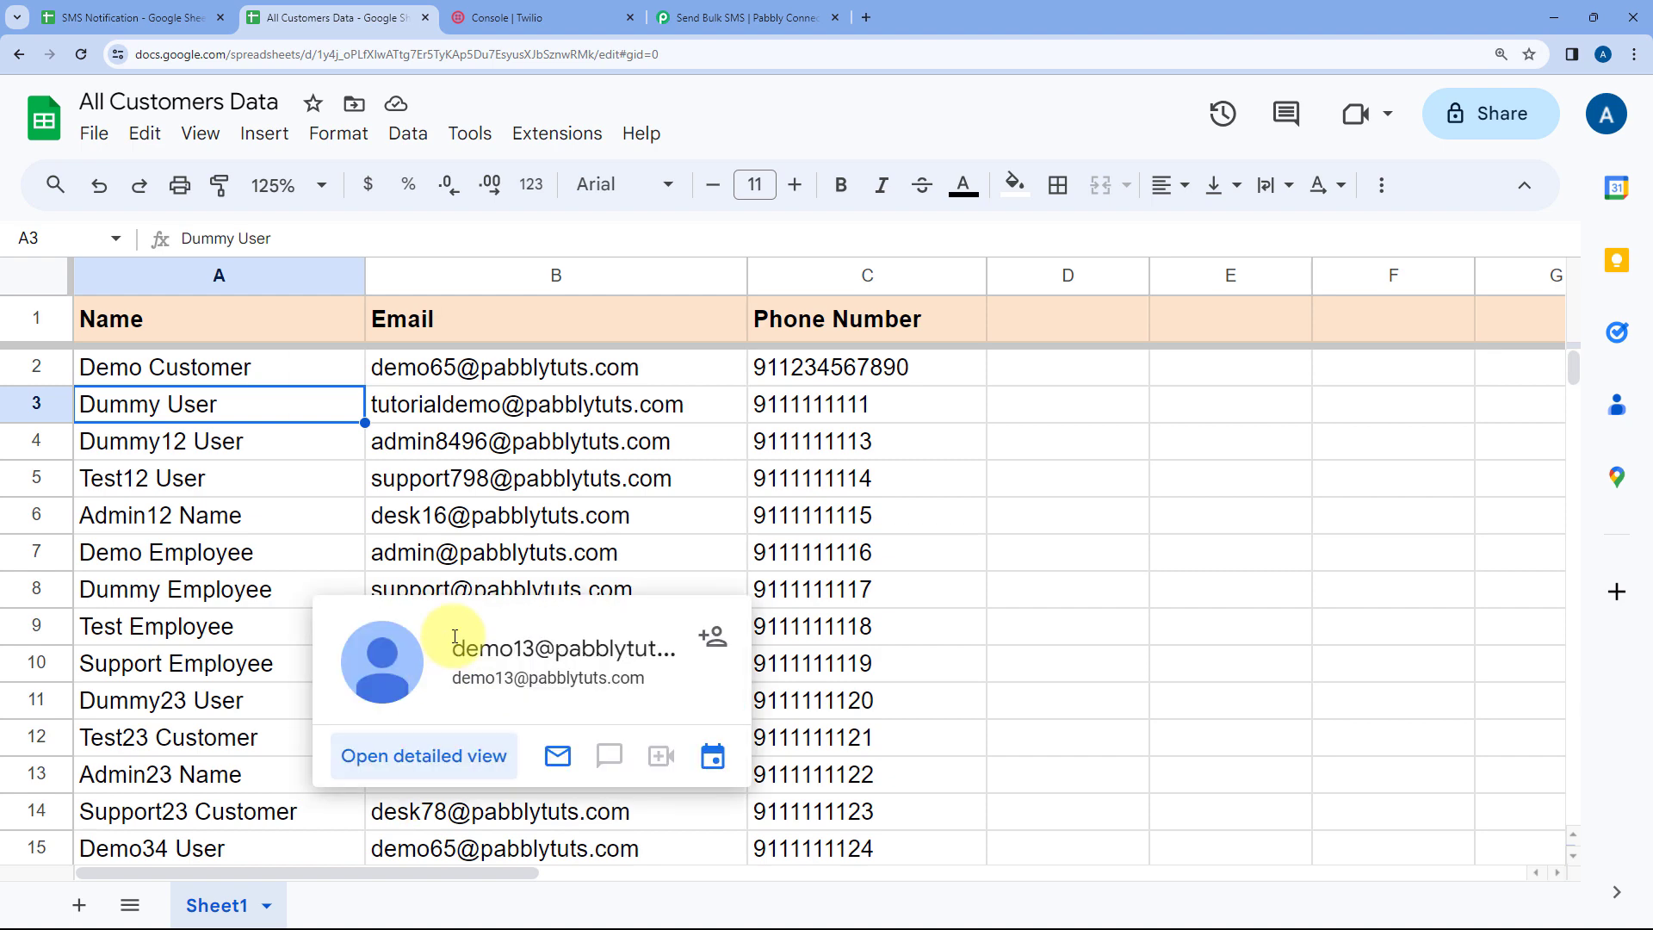
left_click(297, 529)
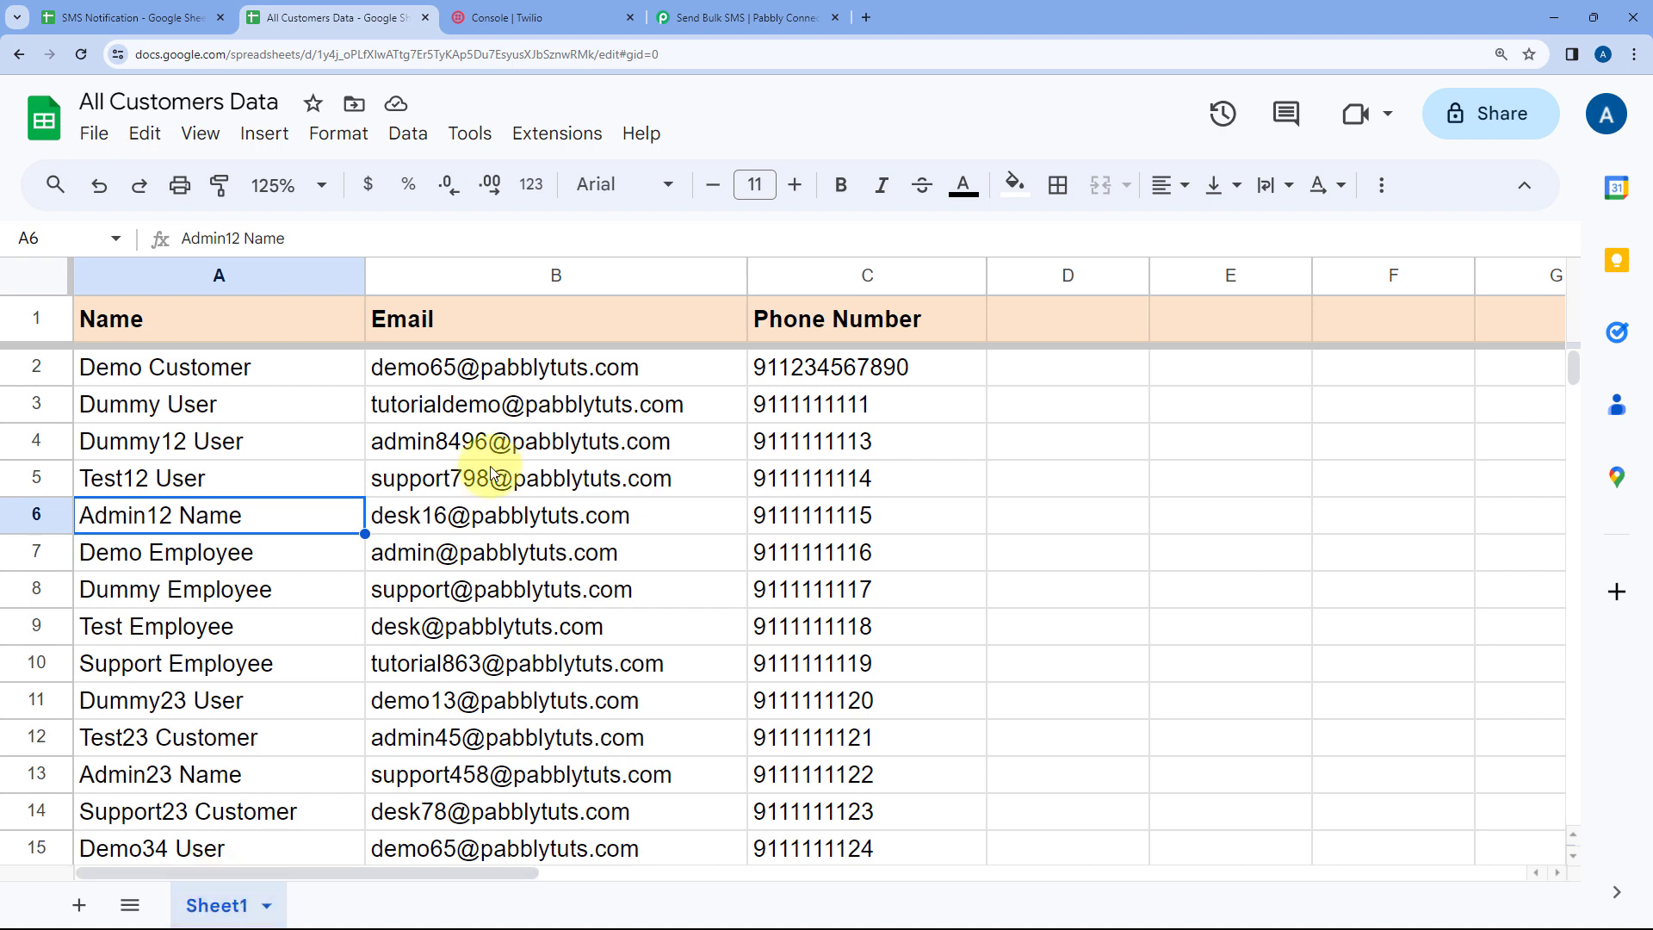
left_click(740, 17)
left_click(514, 335)
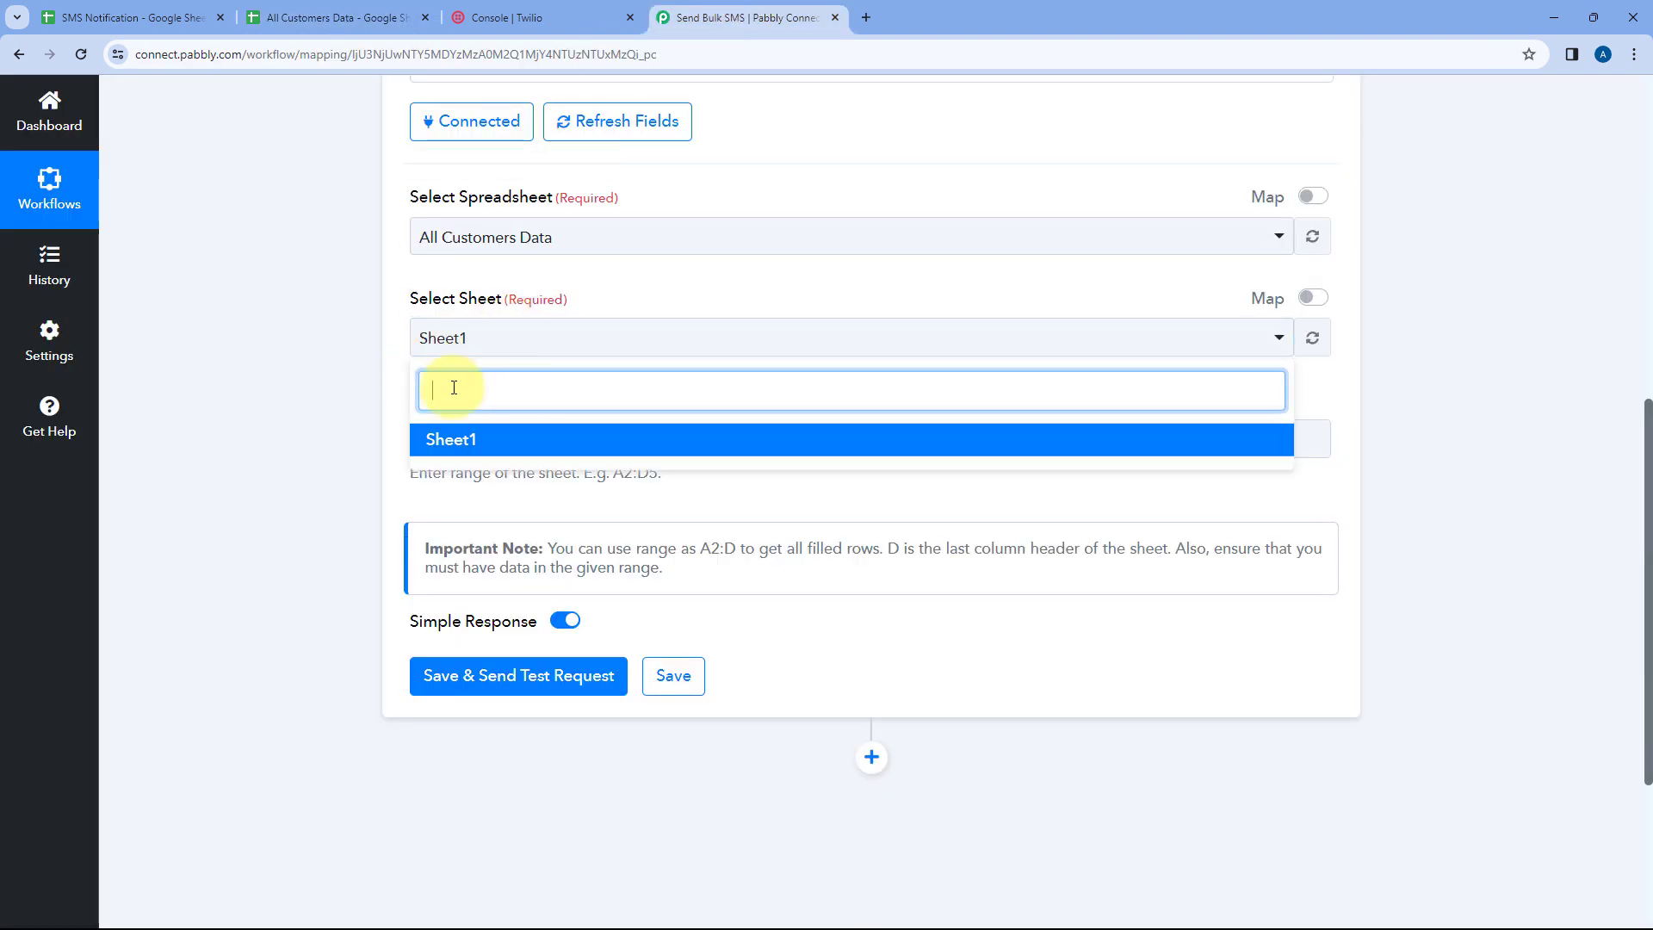
left_click(485, 440)
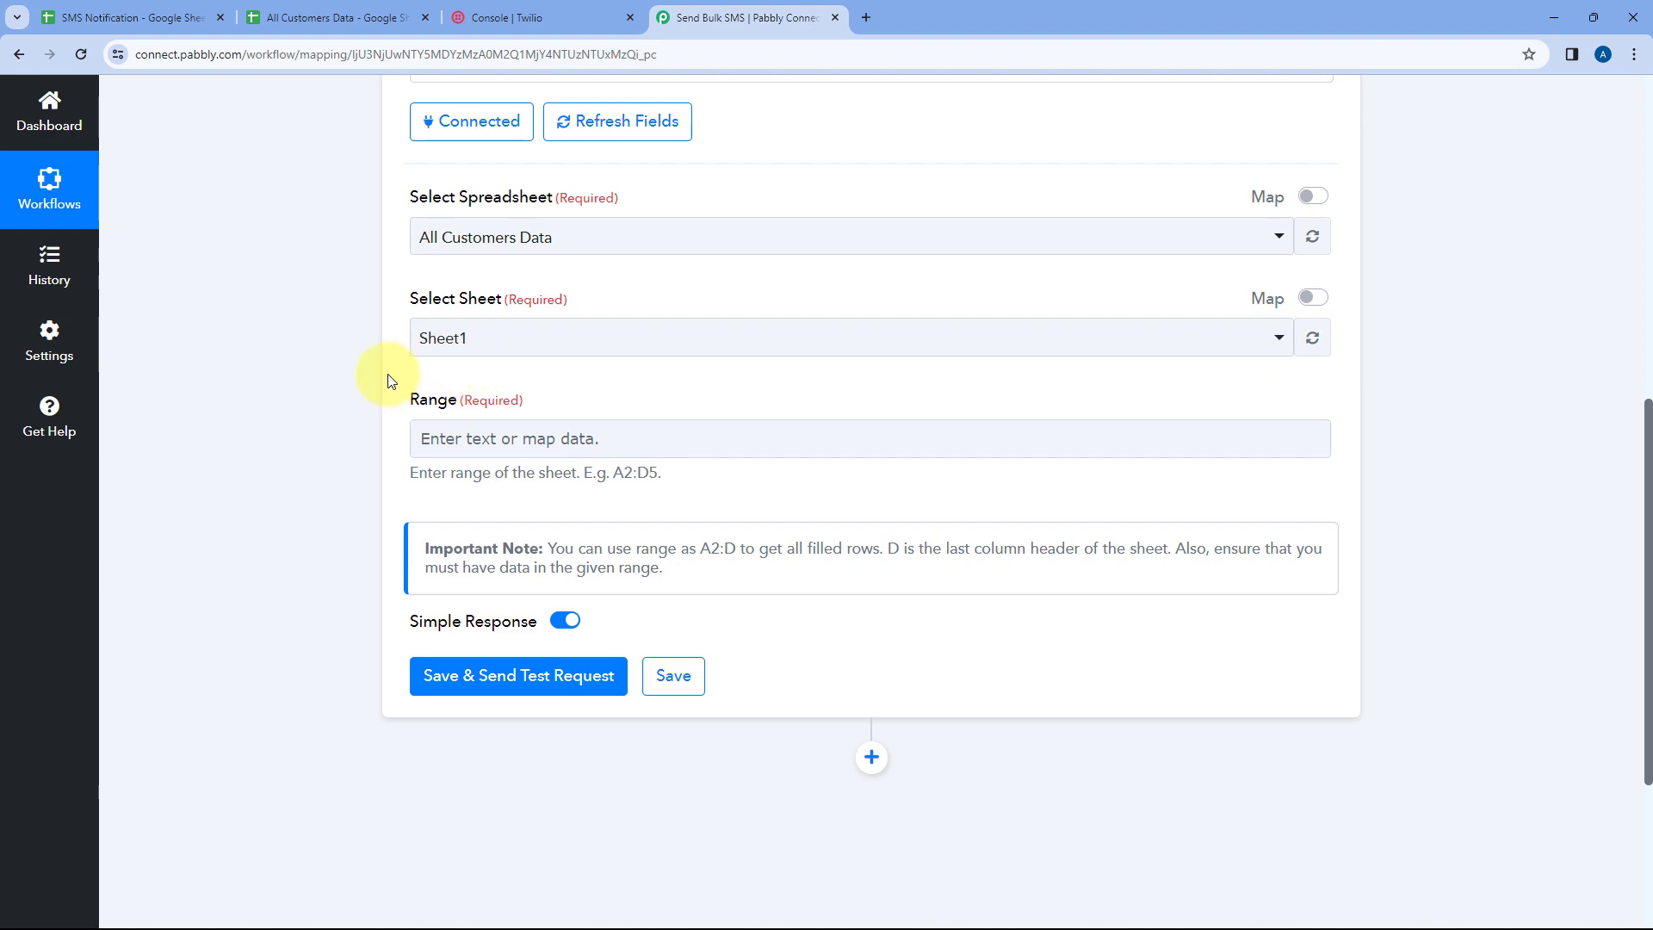
Select the customer data range A2:C91 in the All Customers Data sheet and copy its reference
left_click(327, 17)
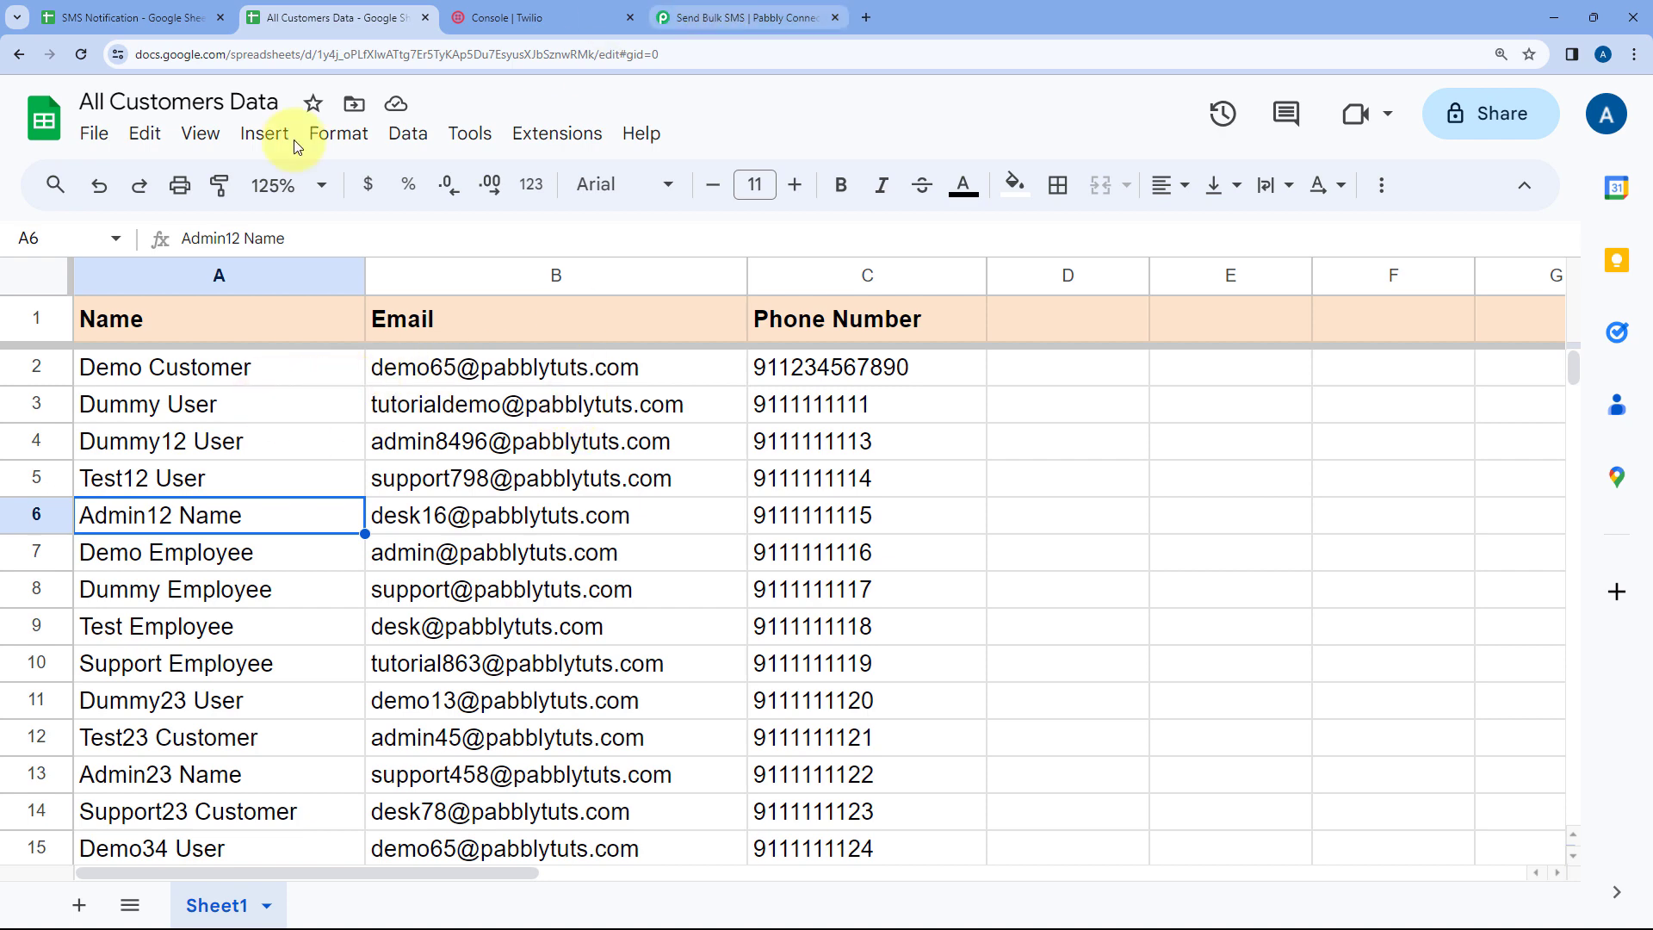
left_click(706, 18)
left_click(289, 9)
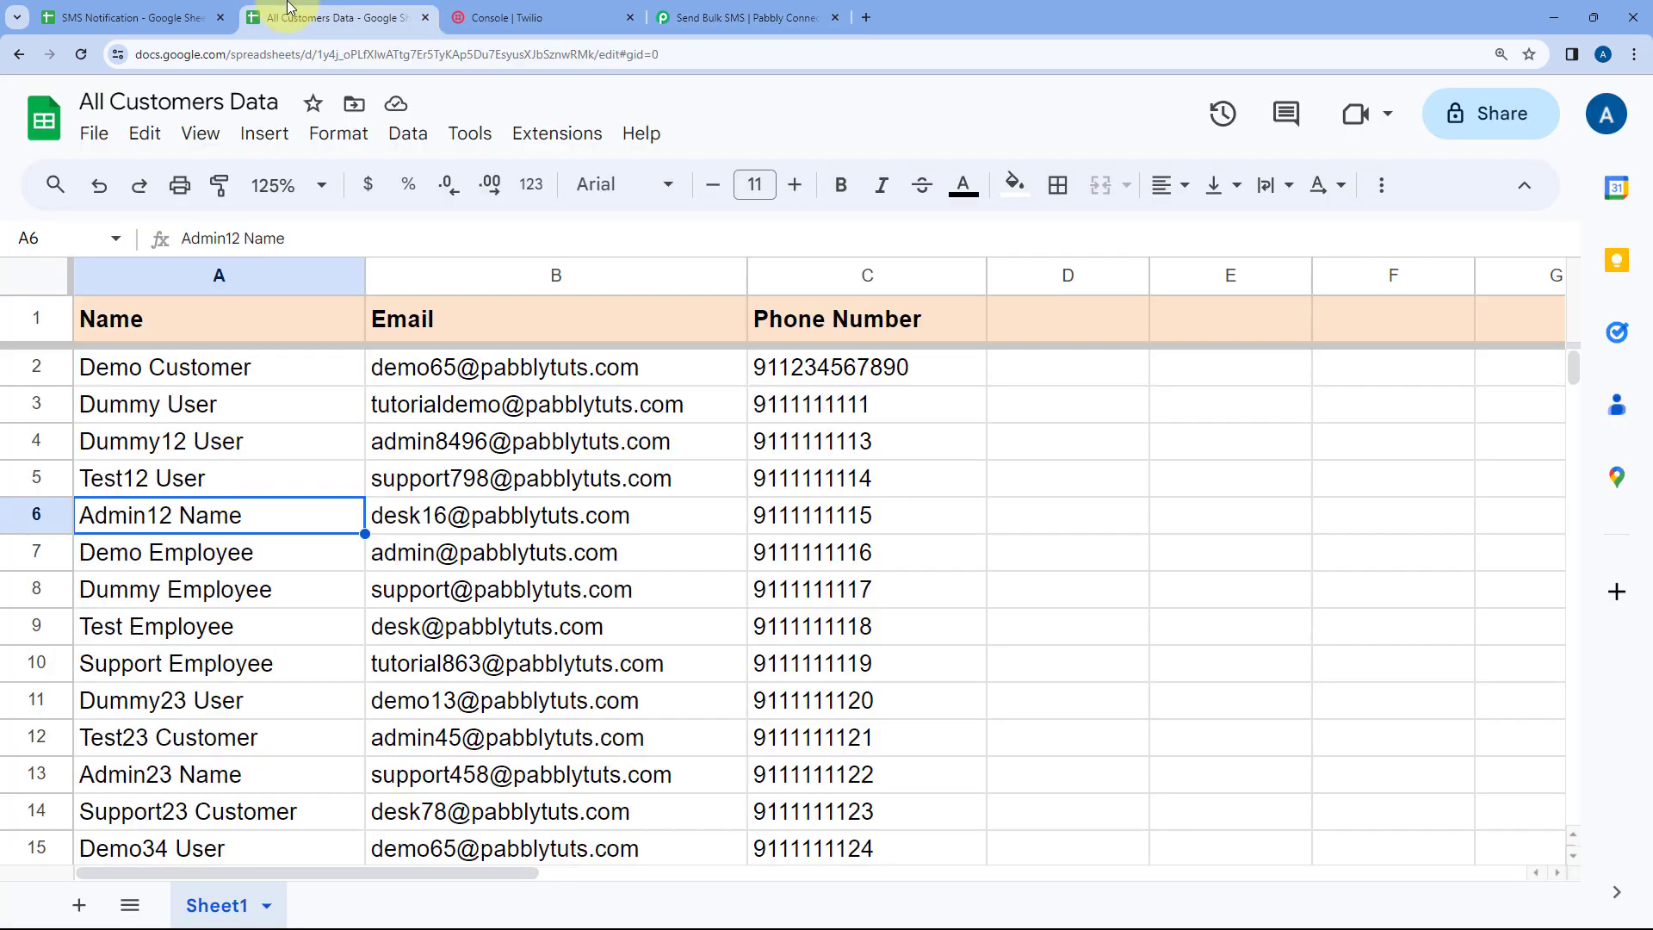
left_click_drag(221, 379, 870, 628)
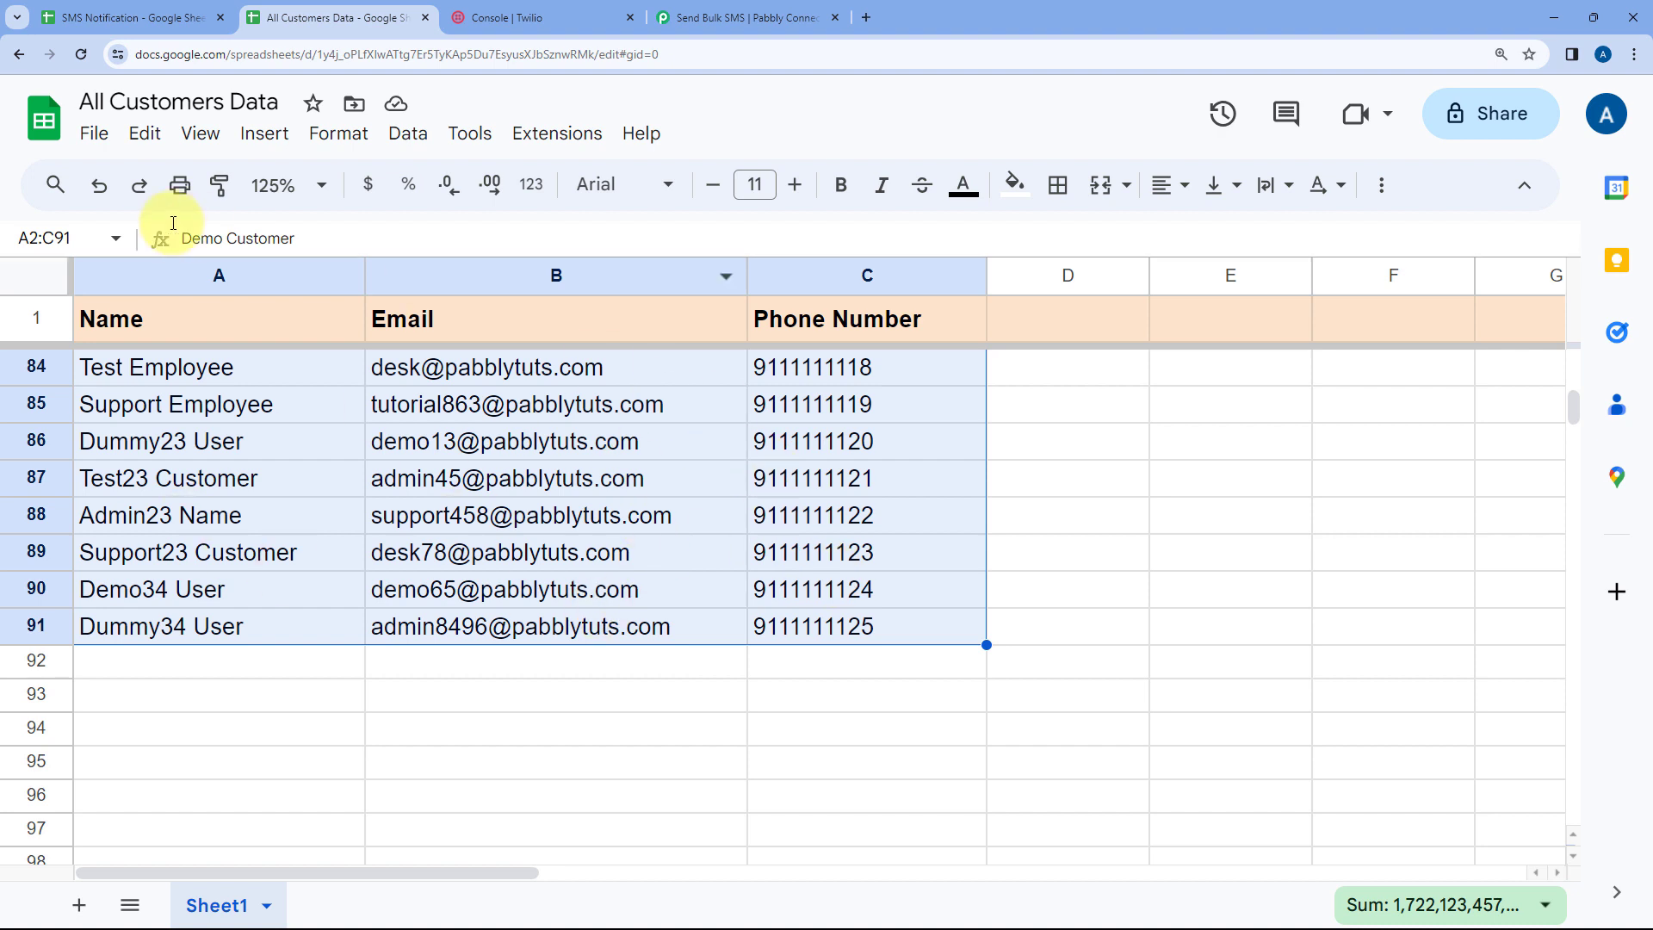
left_click(82, 237)
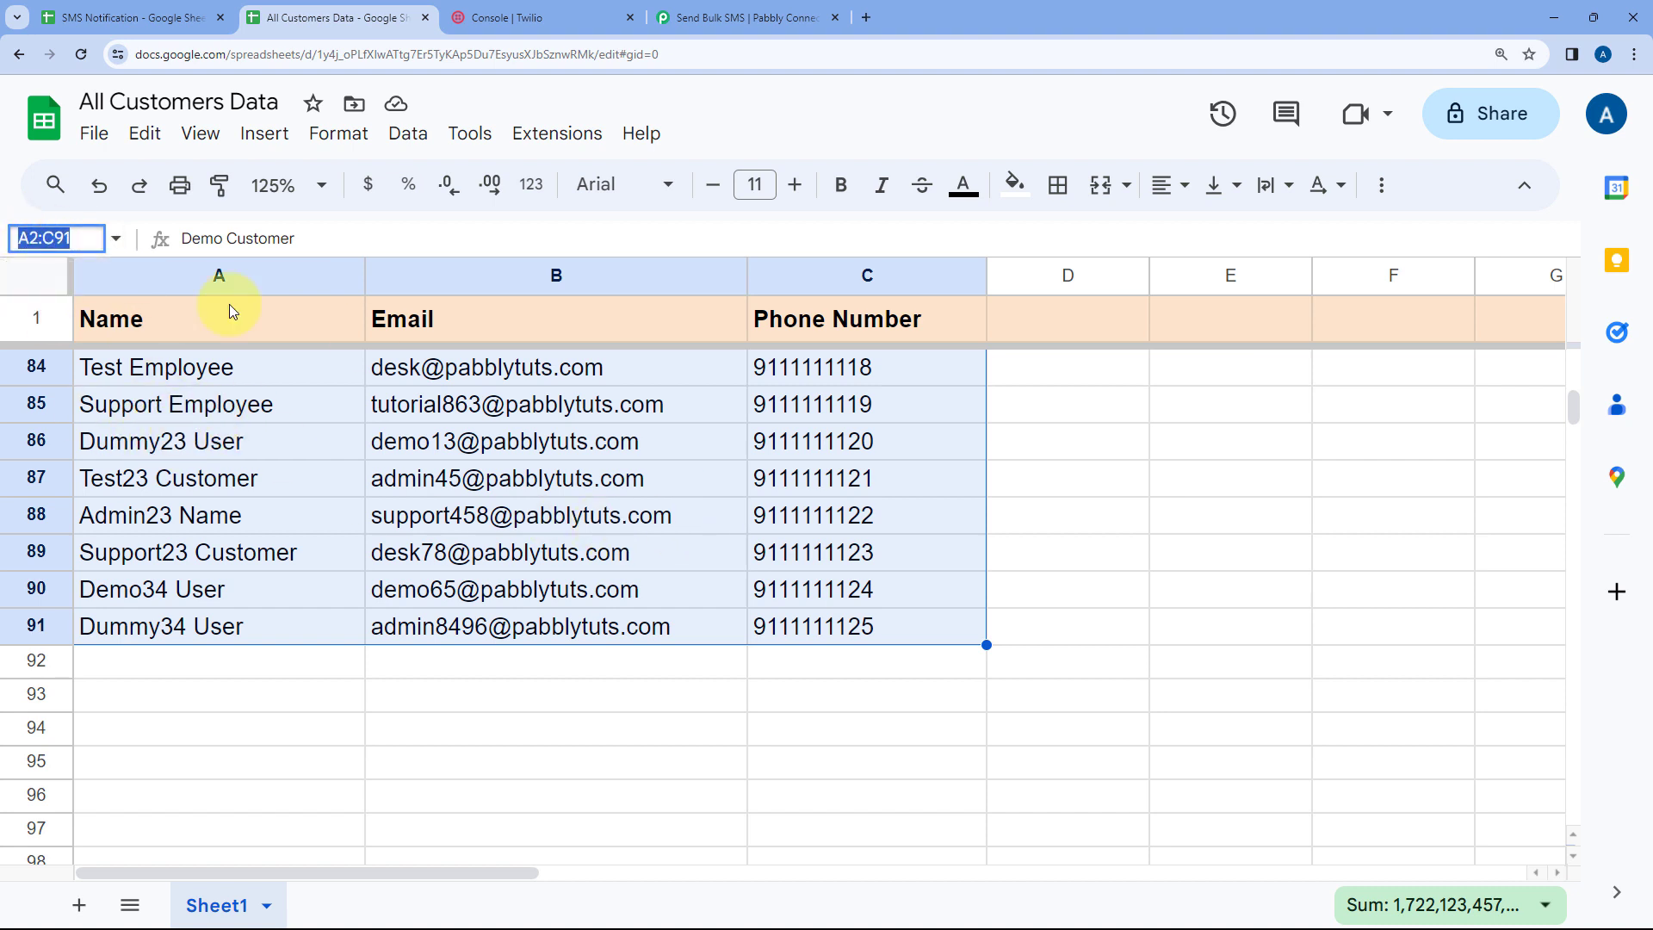
right_click(51, 241)
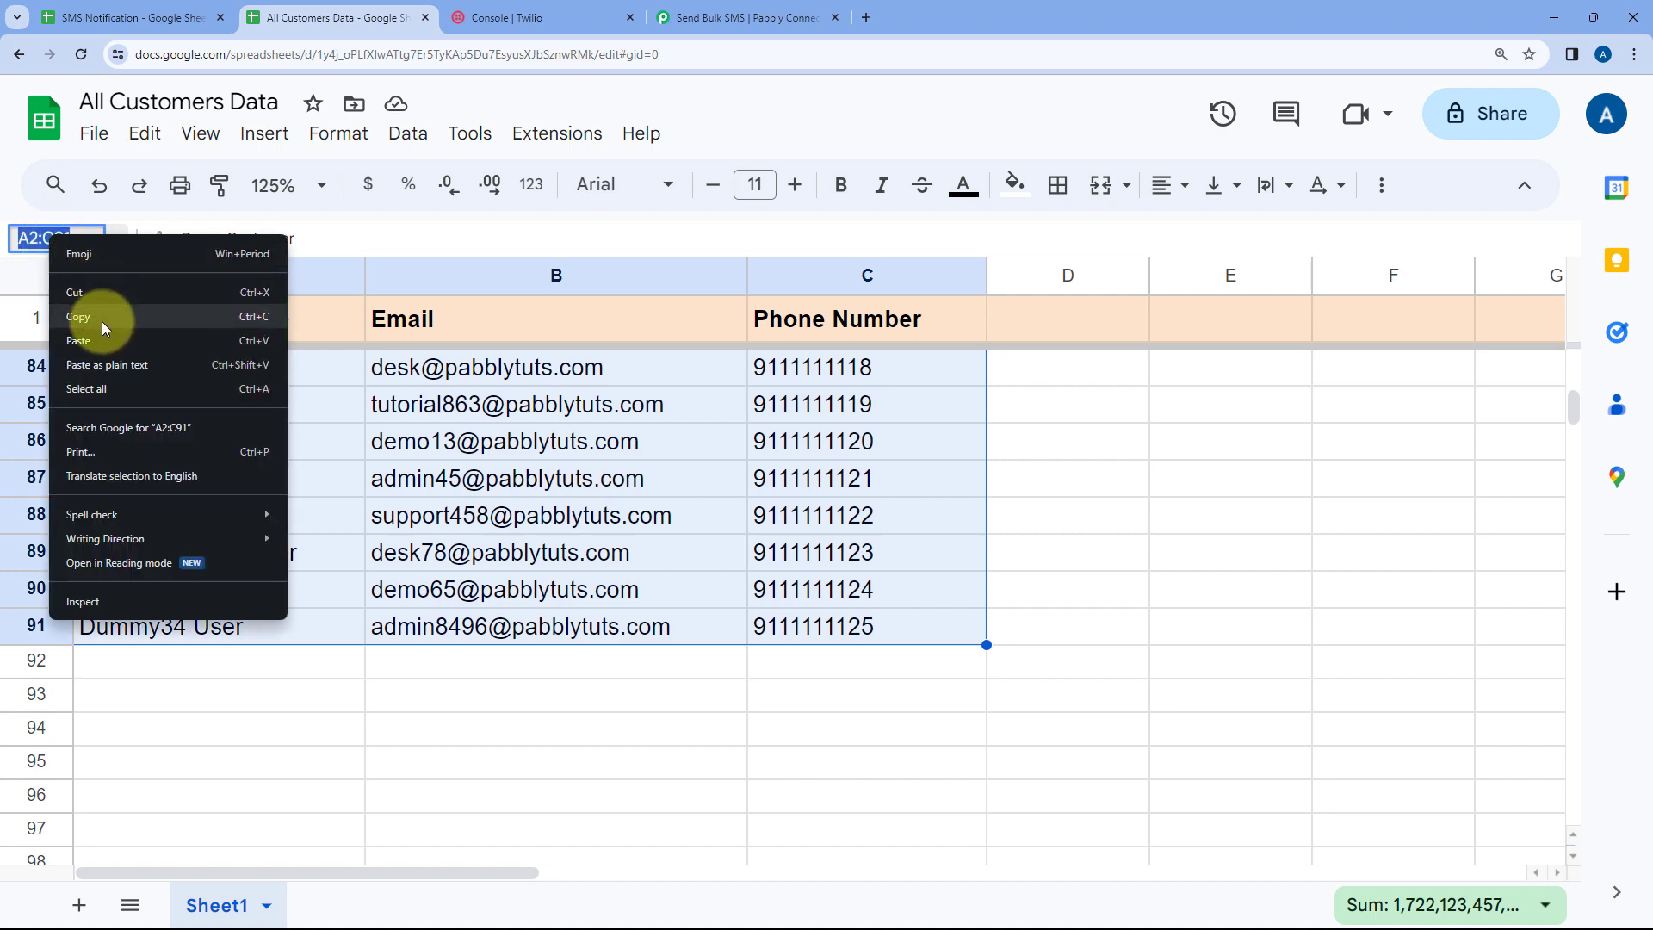
left_click(97, 307)
left_click(313, 411)
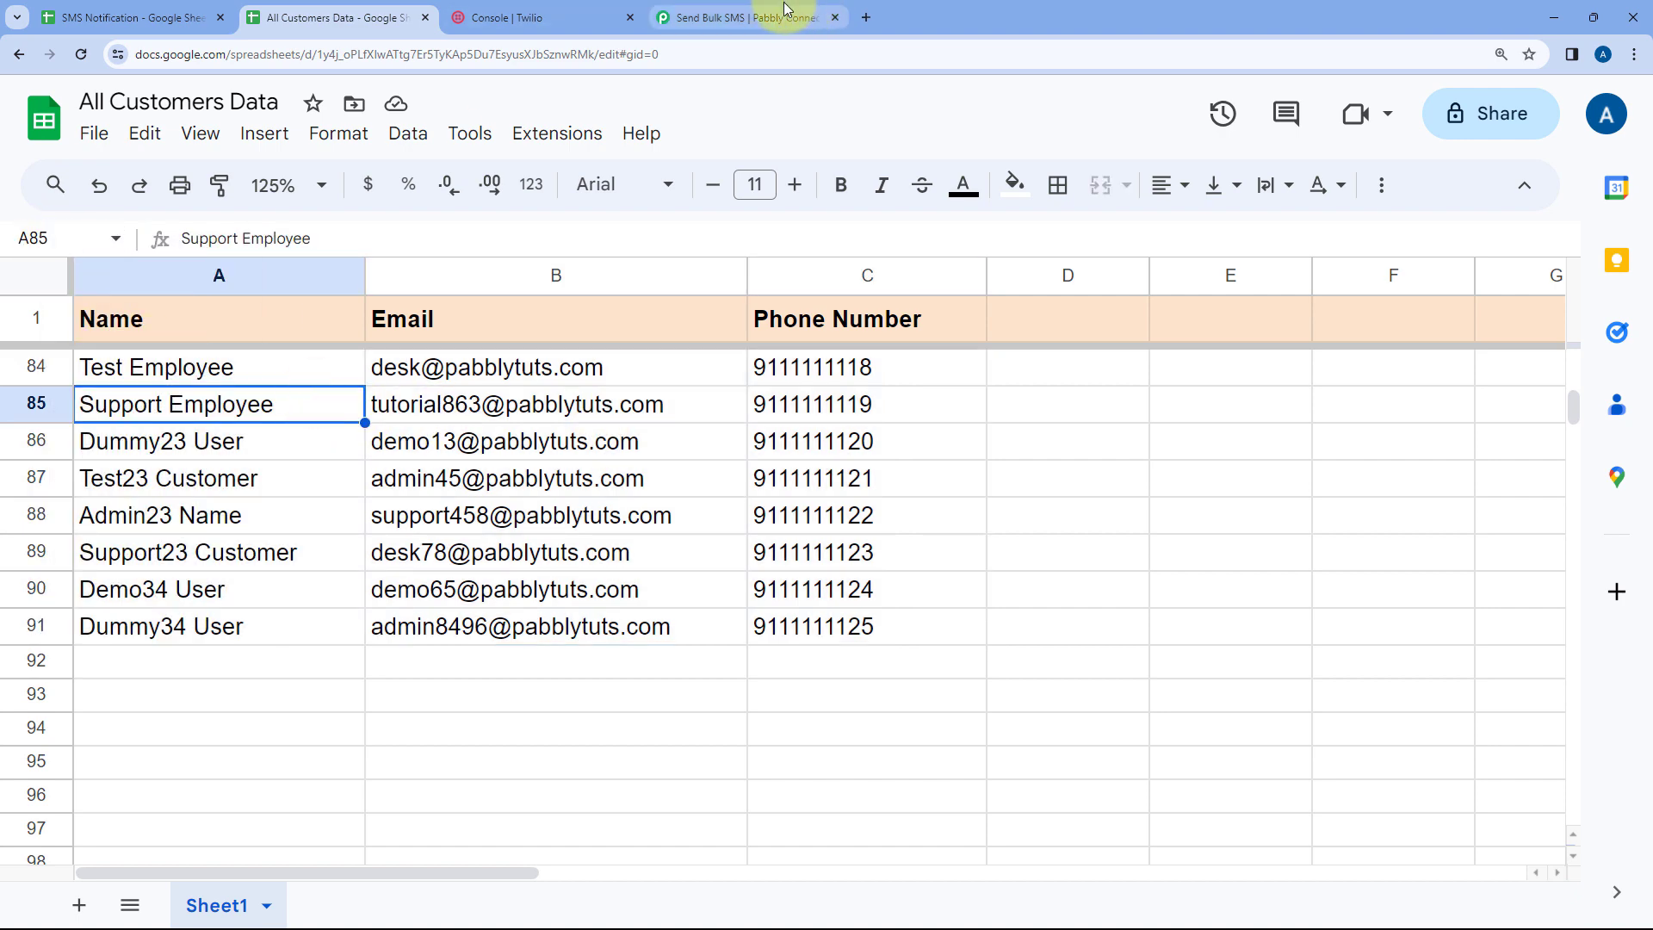
Paste A2:C91 into the Range field of the Get Row(s) action
left_click(749, 17)
left_click(441, 438)
right_click(439, 438)
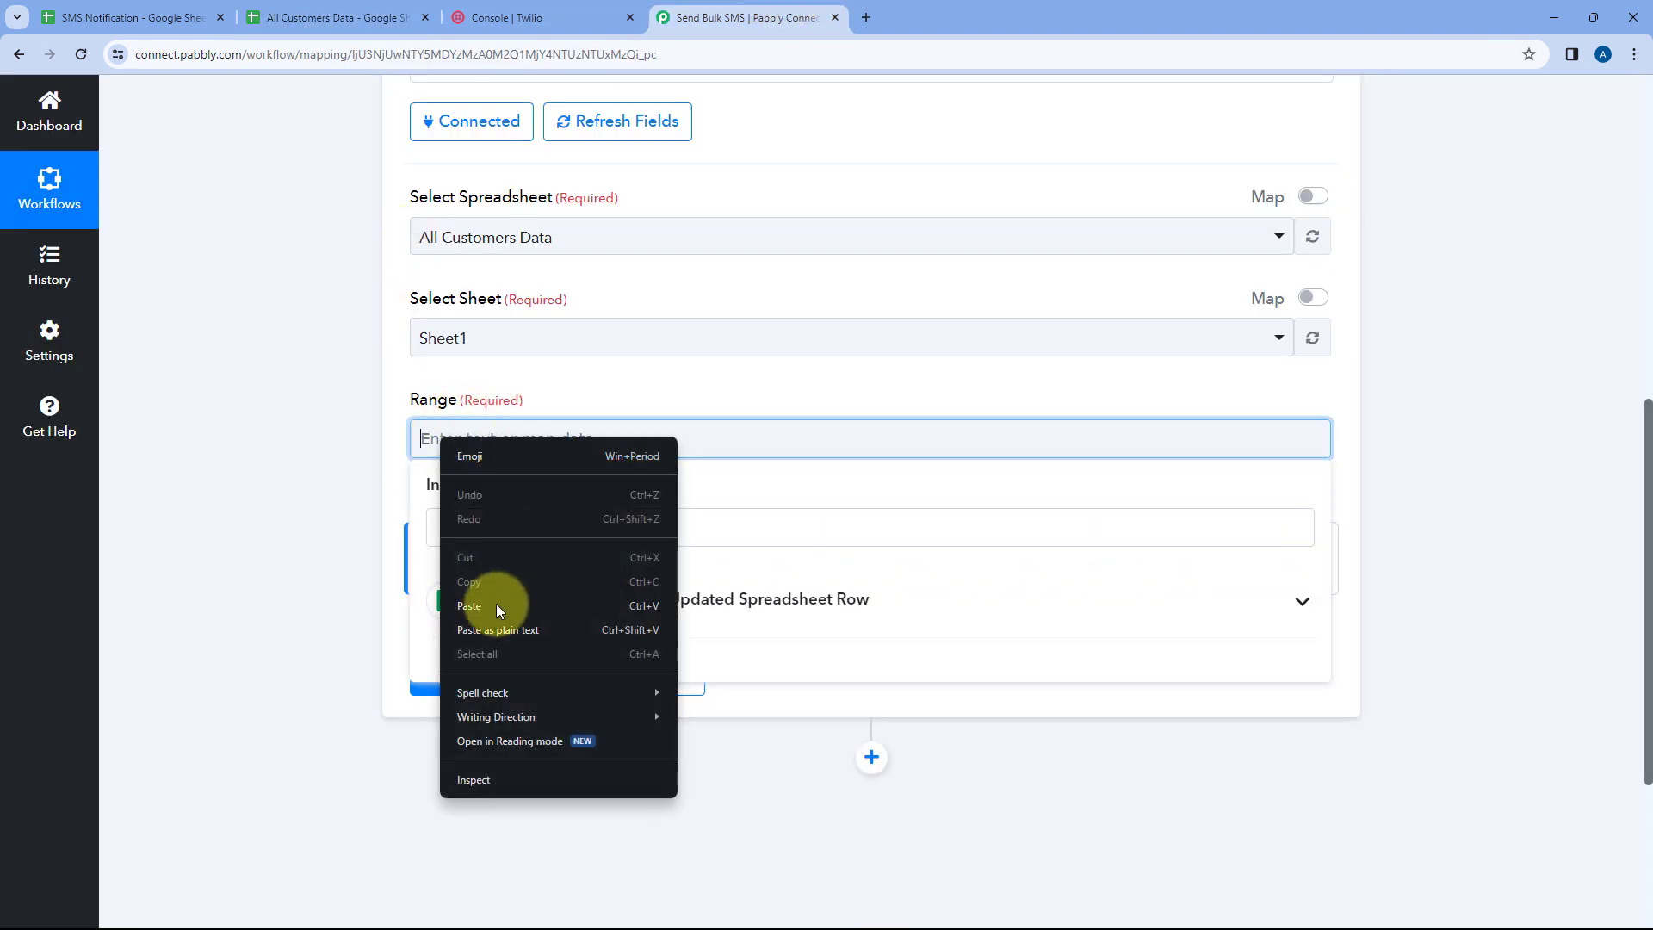
left_click(494, 608)
left_click(393, 391)
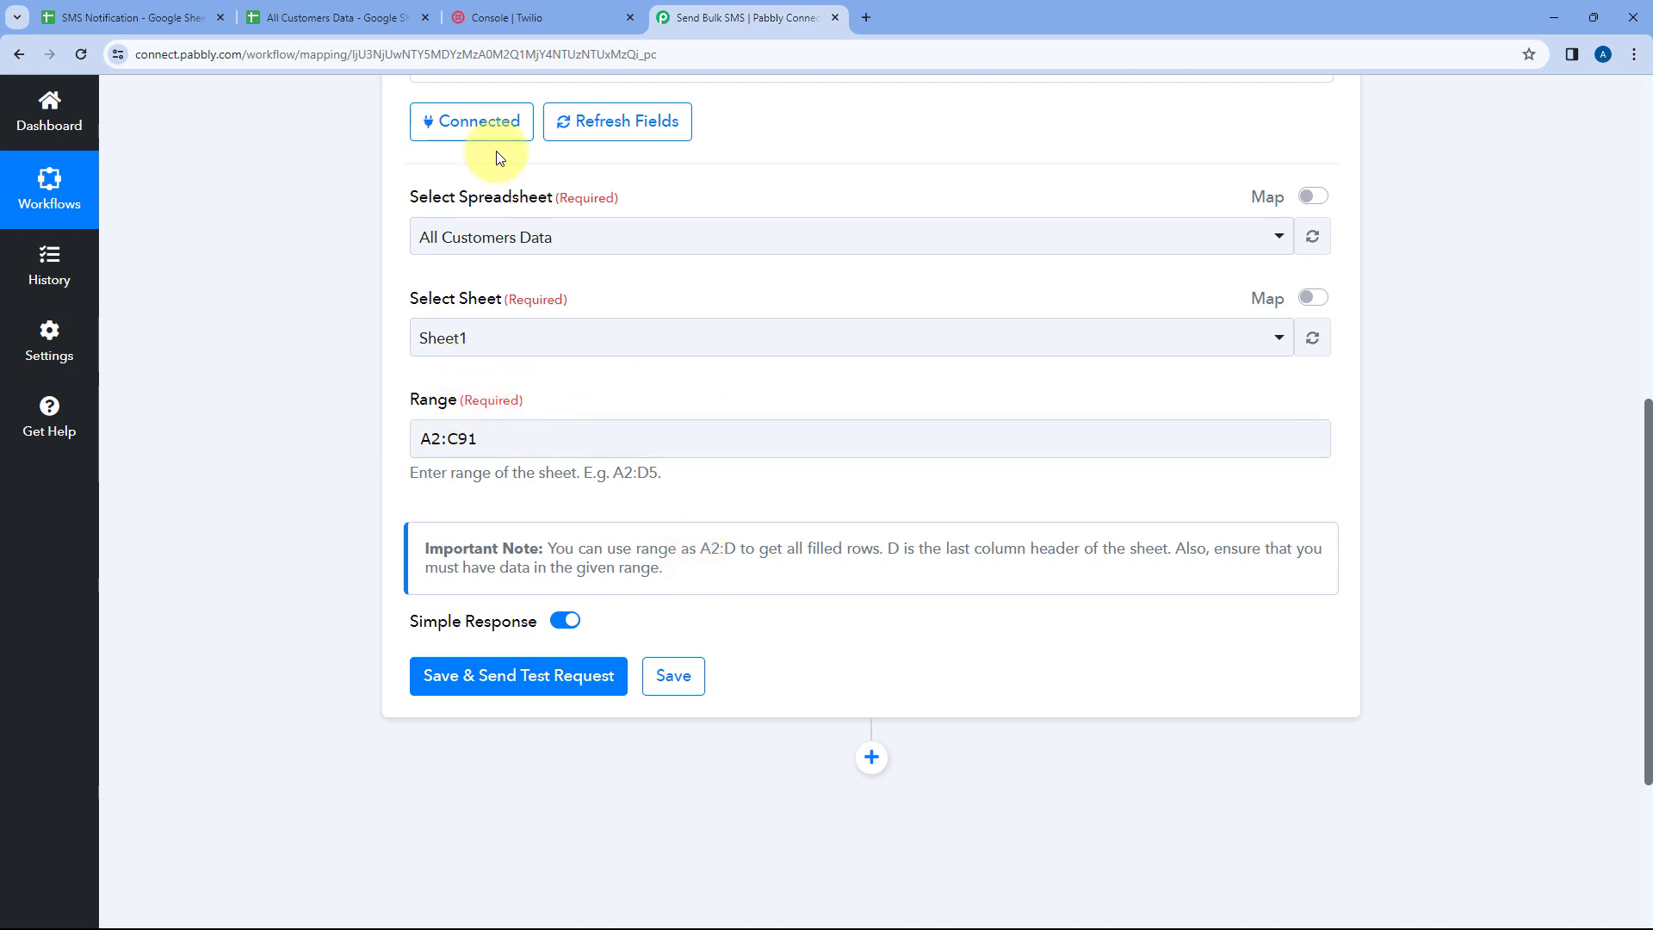
Change the Range to A2:C so every filled row is included
left_click(336, 17)
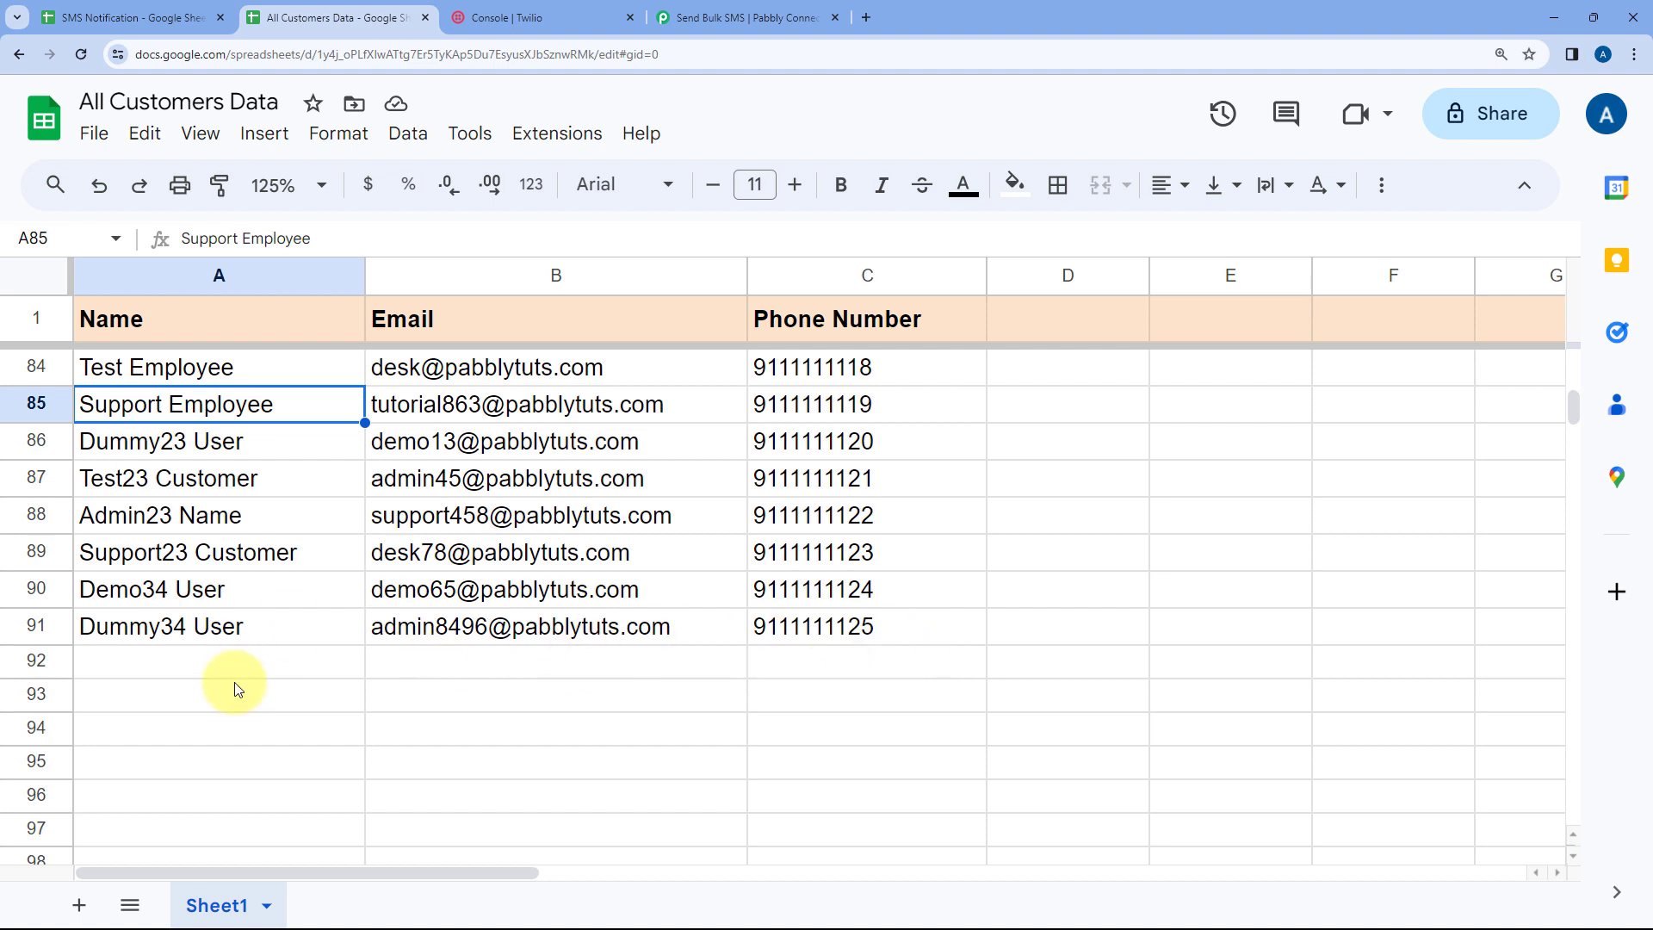
left_click(664, 8)
left_click_drag(479, 439, 458, 440)
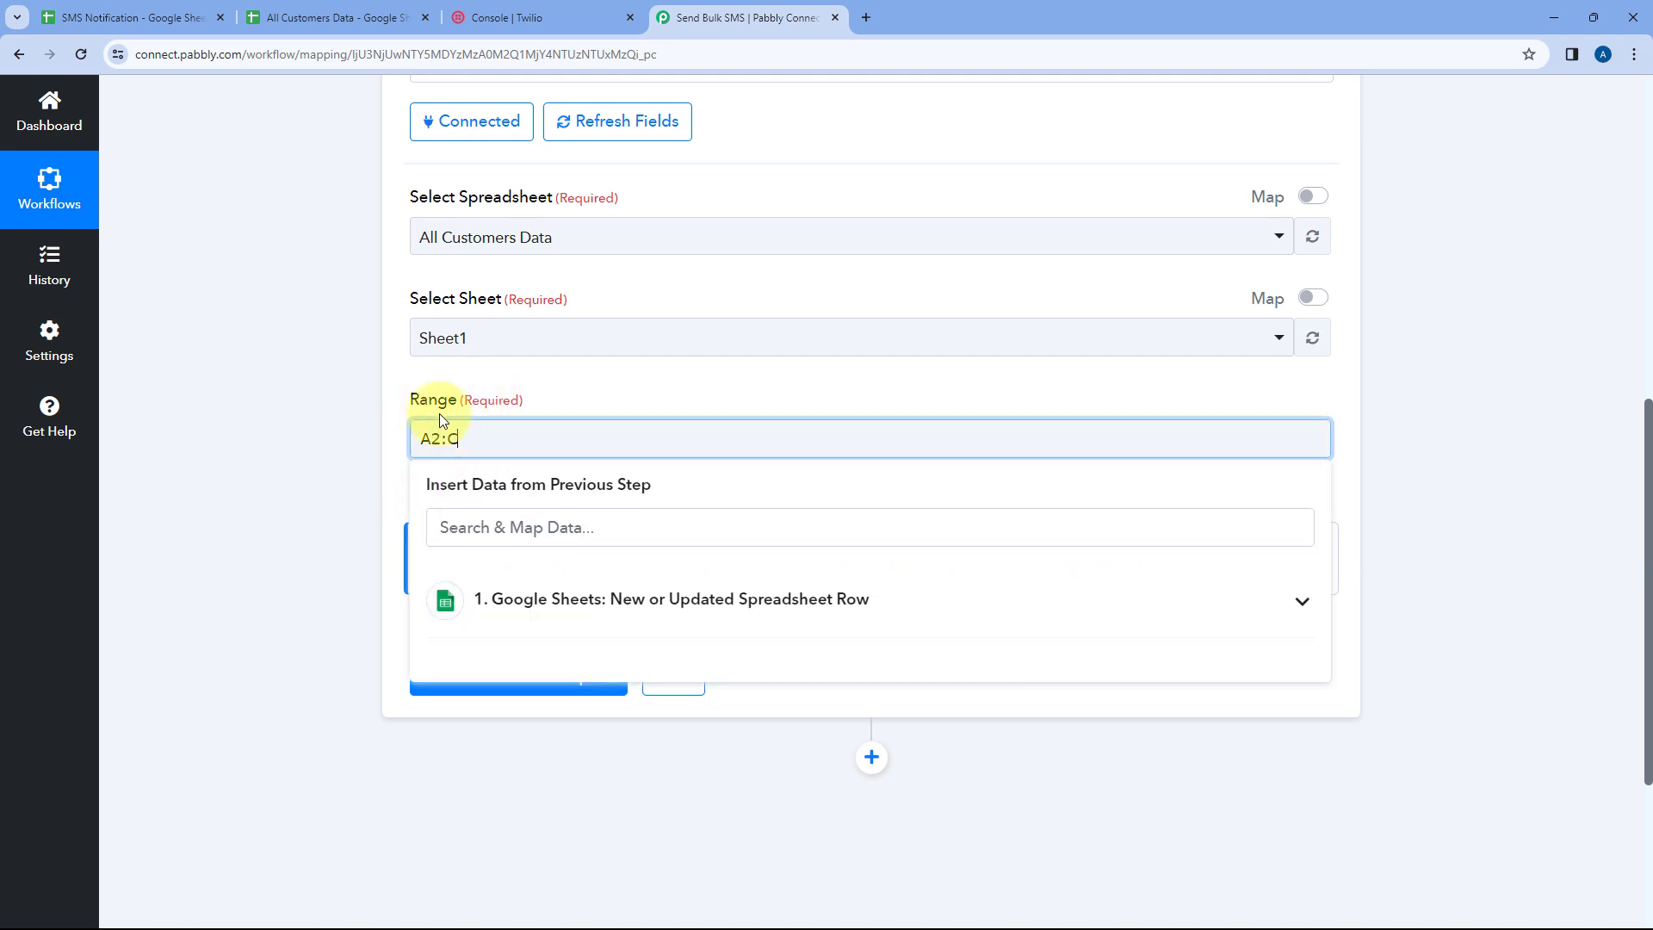
left_click(349, 8)
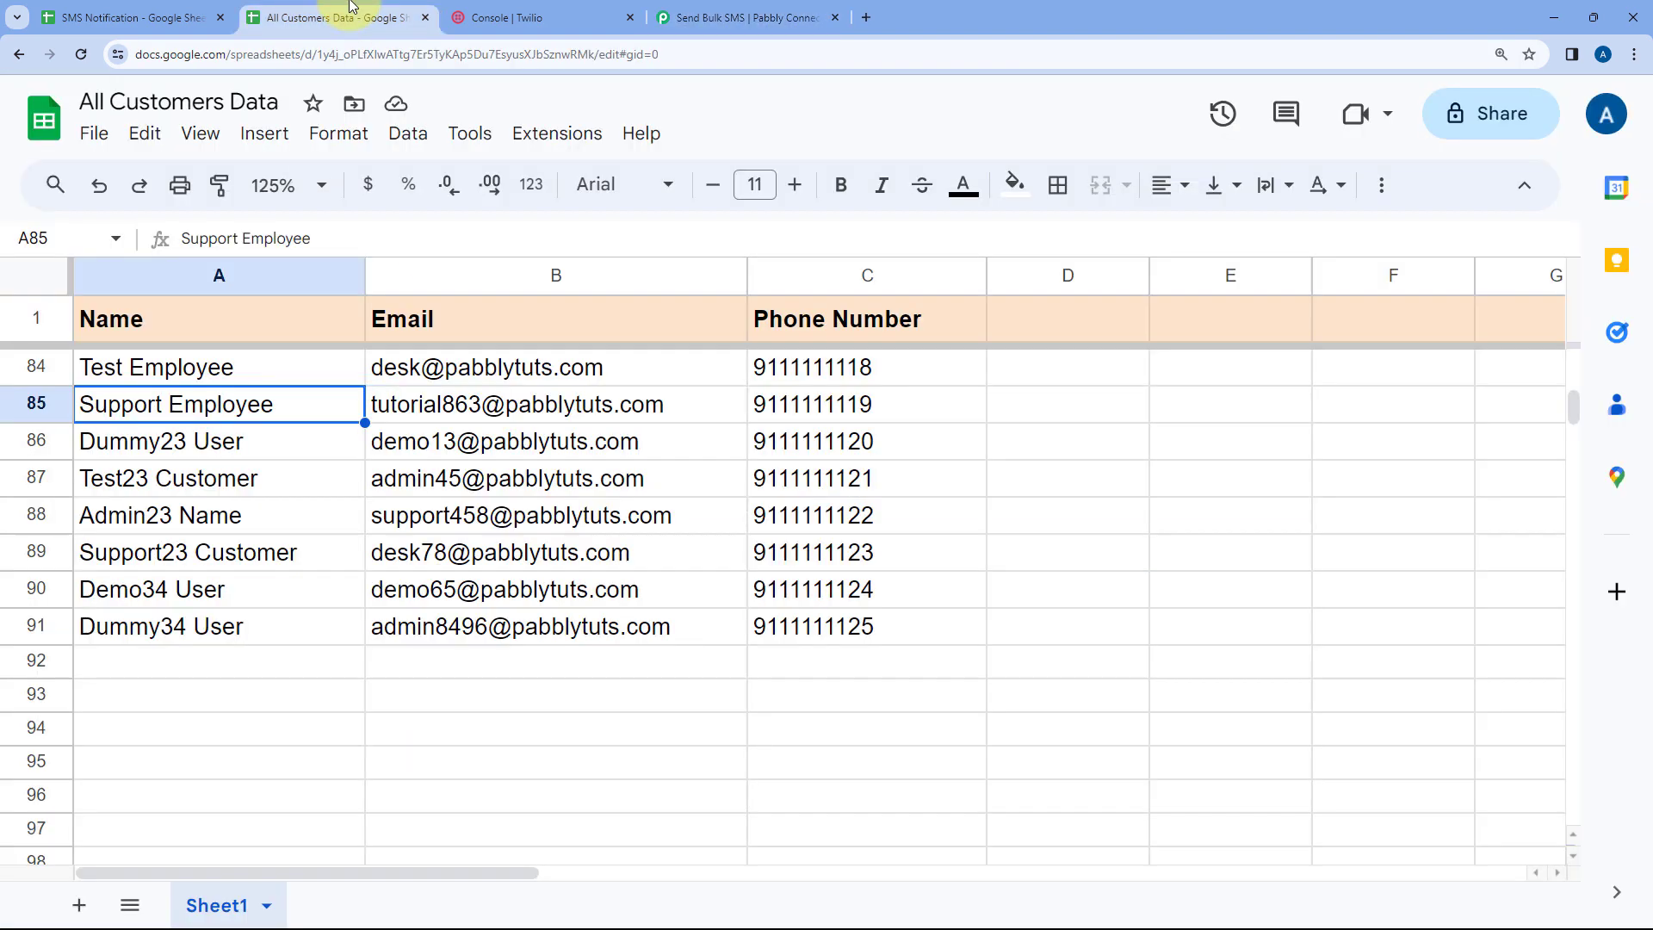
scroll(244, 406, "up", 4)
scroll(248, 403, "down", 4)
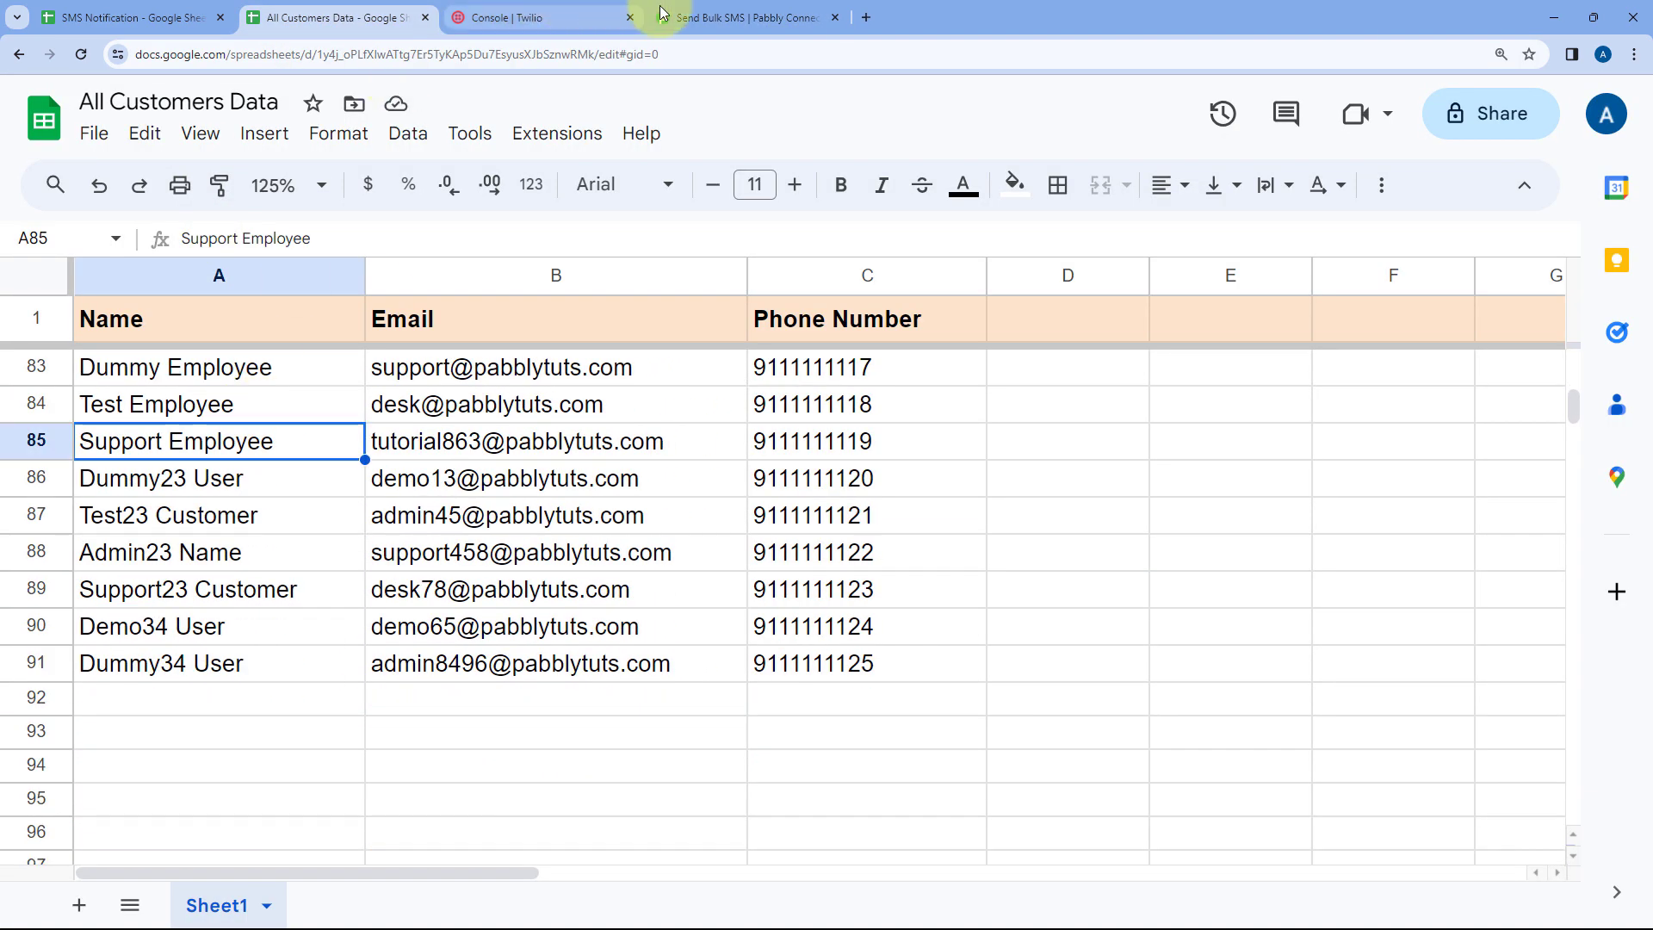
left_click(741, 17)
double_click(429, 439)
left_click(450, 435)
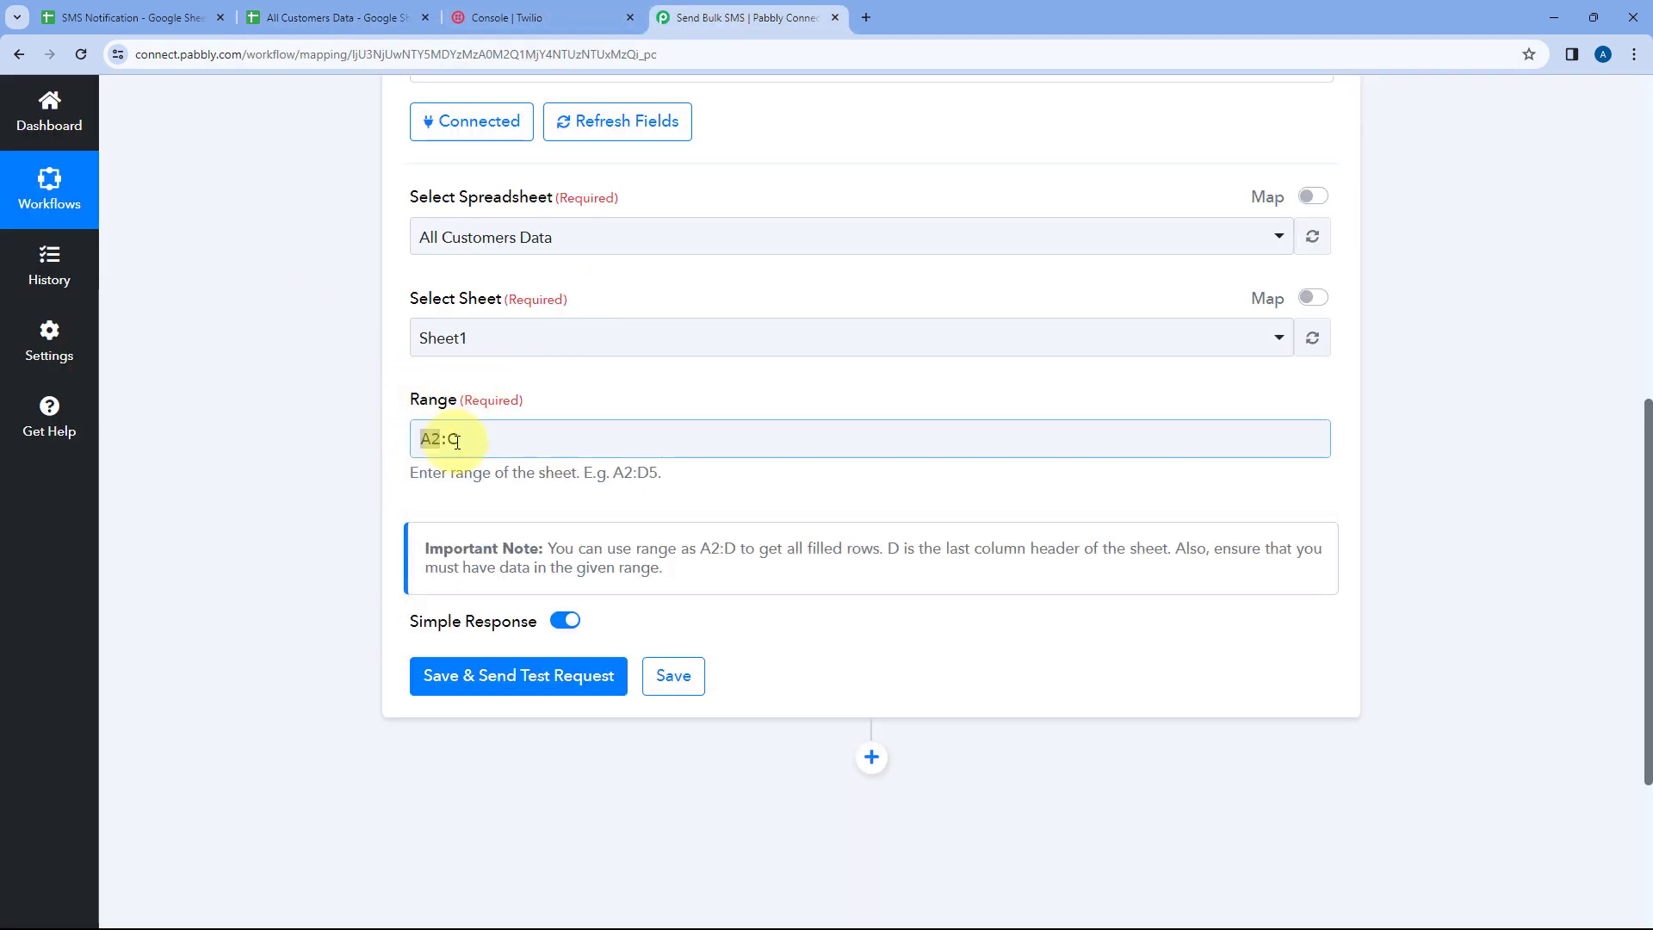
left_click(444, 436)
Scroll through the All Customers Data sheet to check where the customer rows end
left_click(343, 19)
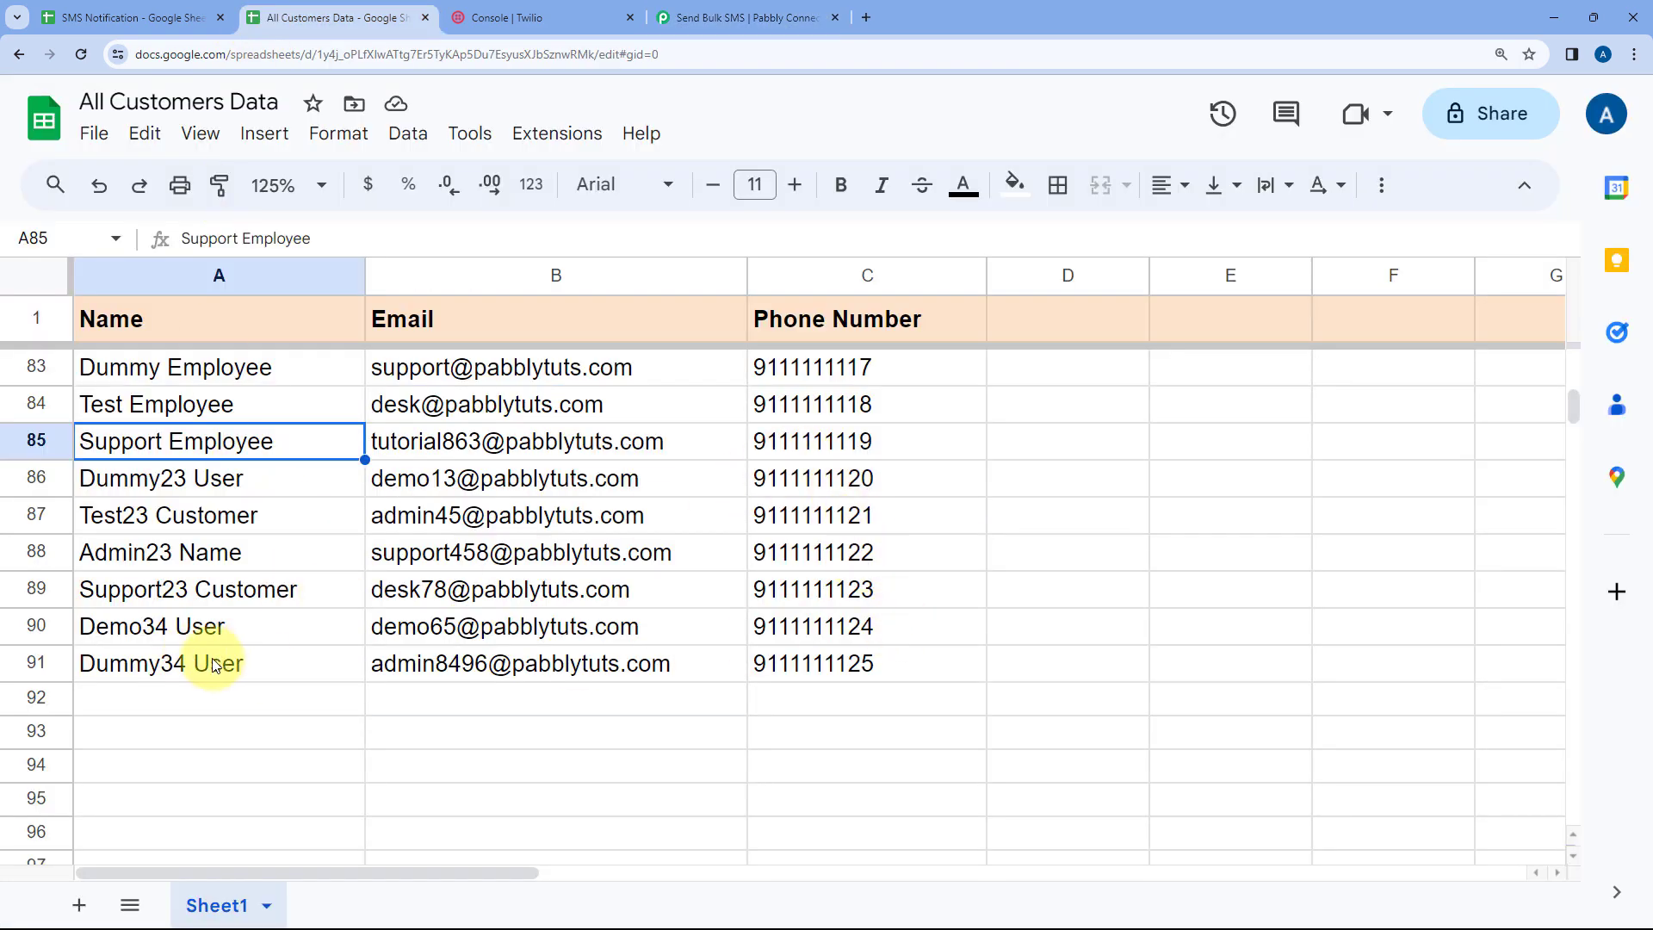
scroll(646, 480, "down", 5)
mouse_move(646, 480)
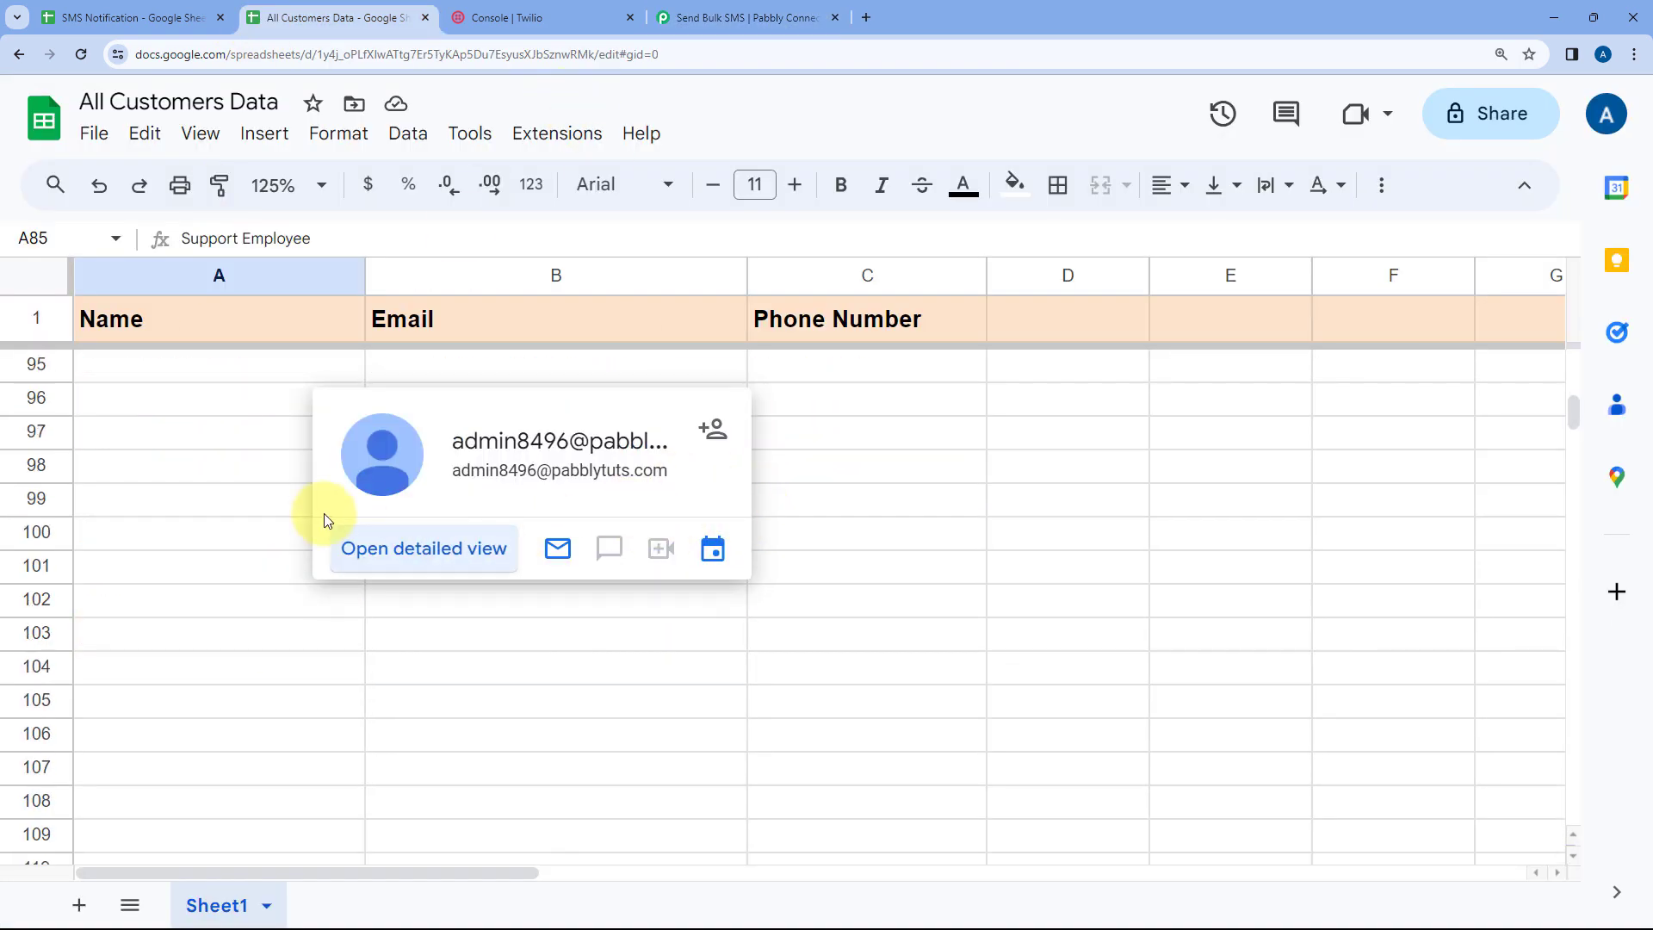
left_click(325, 515)
left_click(849, 629)
scroll(786, 564, "up", 3)
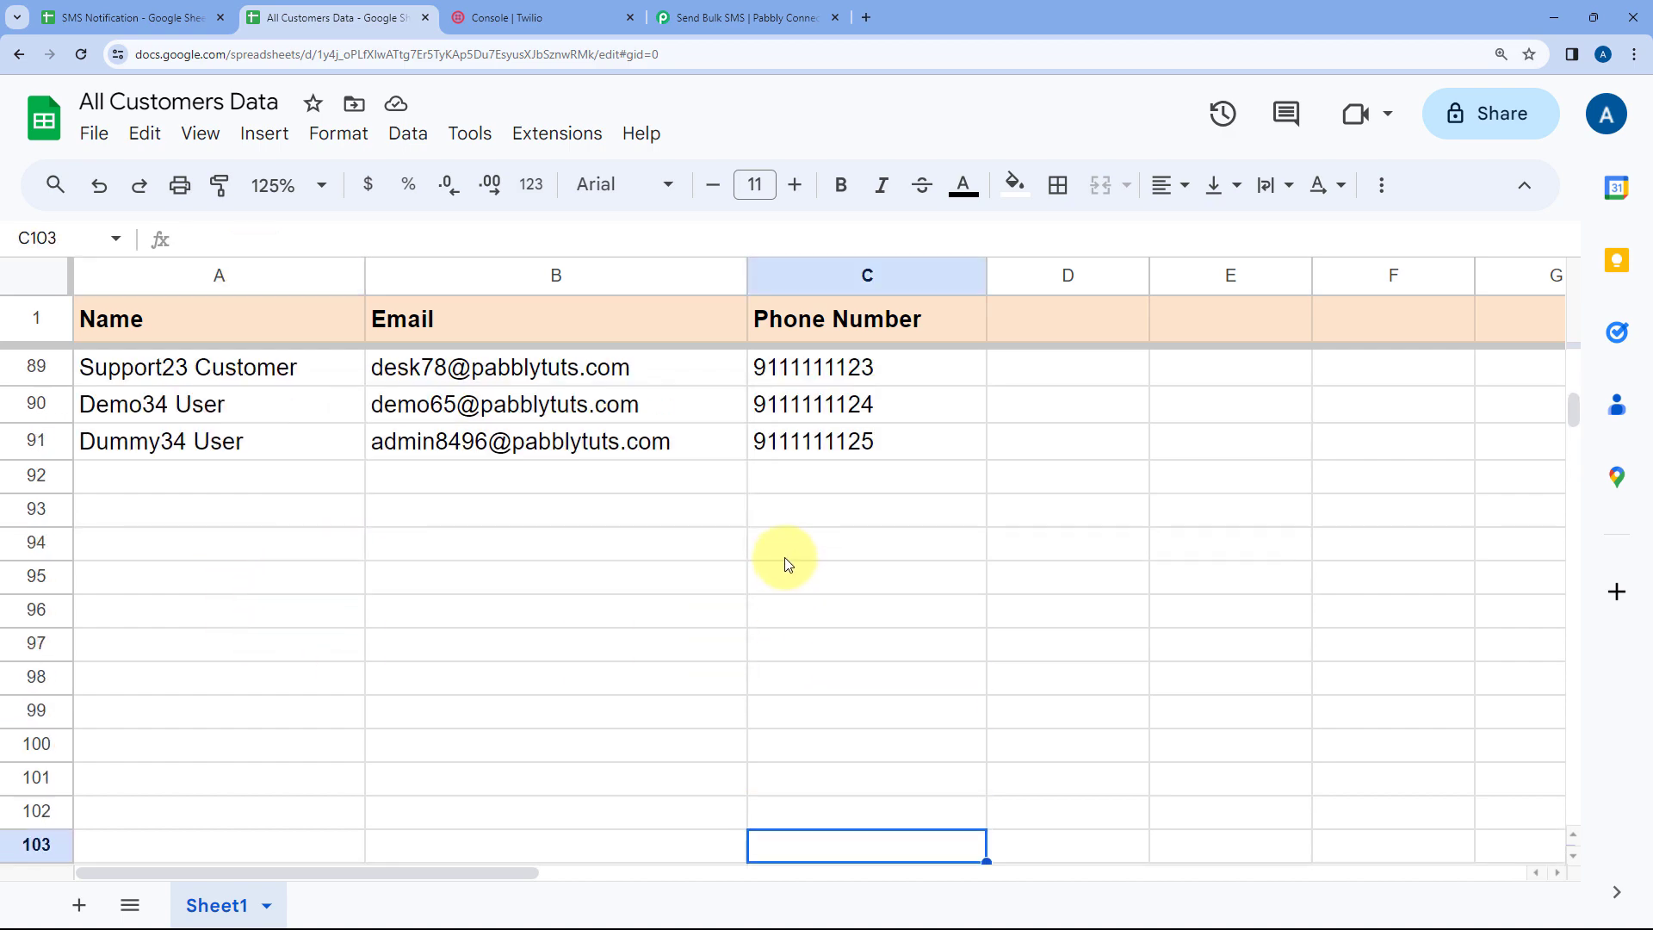
scroll(602, 594, "up", 2)
scroll(646, 650, "up", 5)
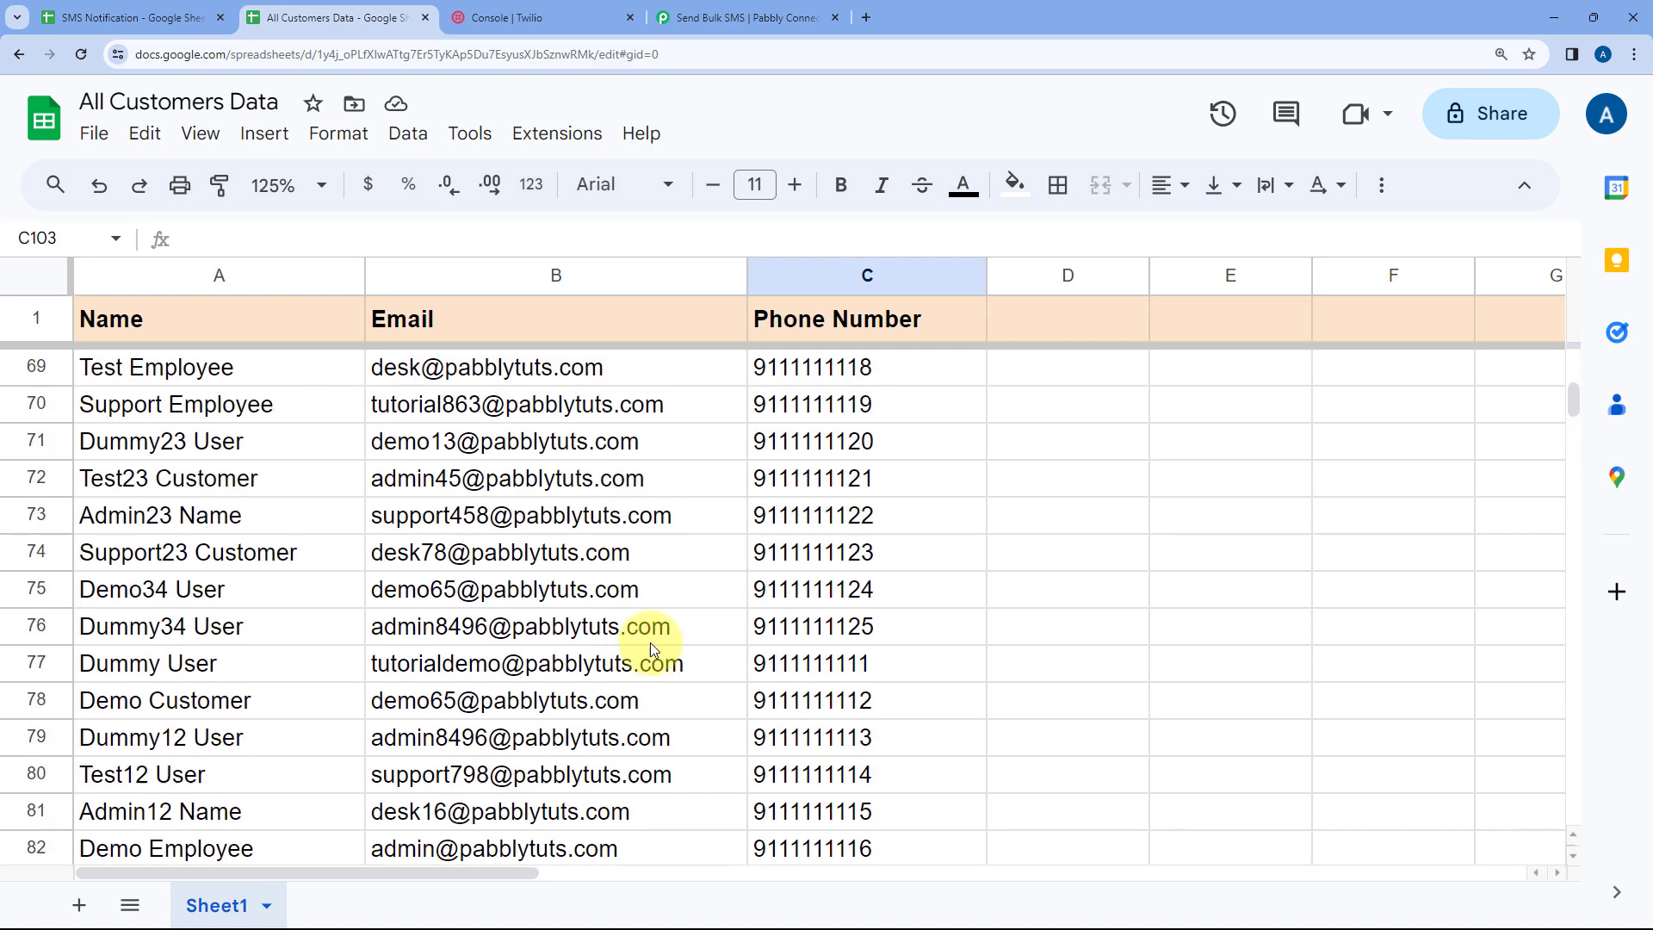
scroll(652, 648, "up", 14)
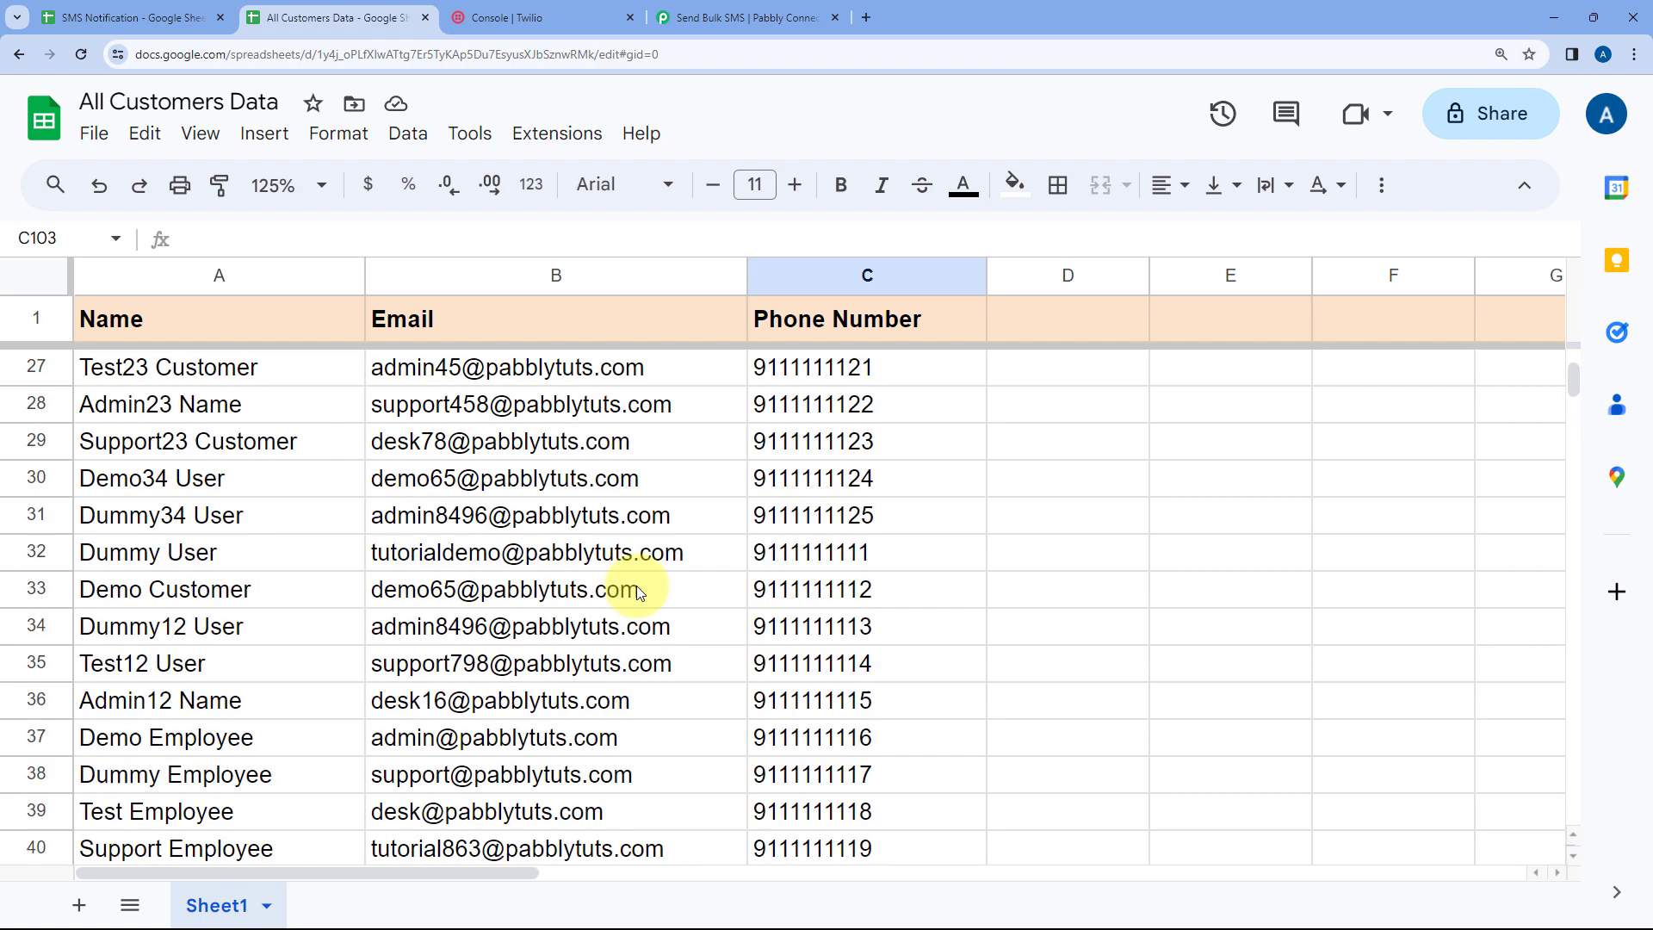
scroll(516, 569, "up", 8)
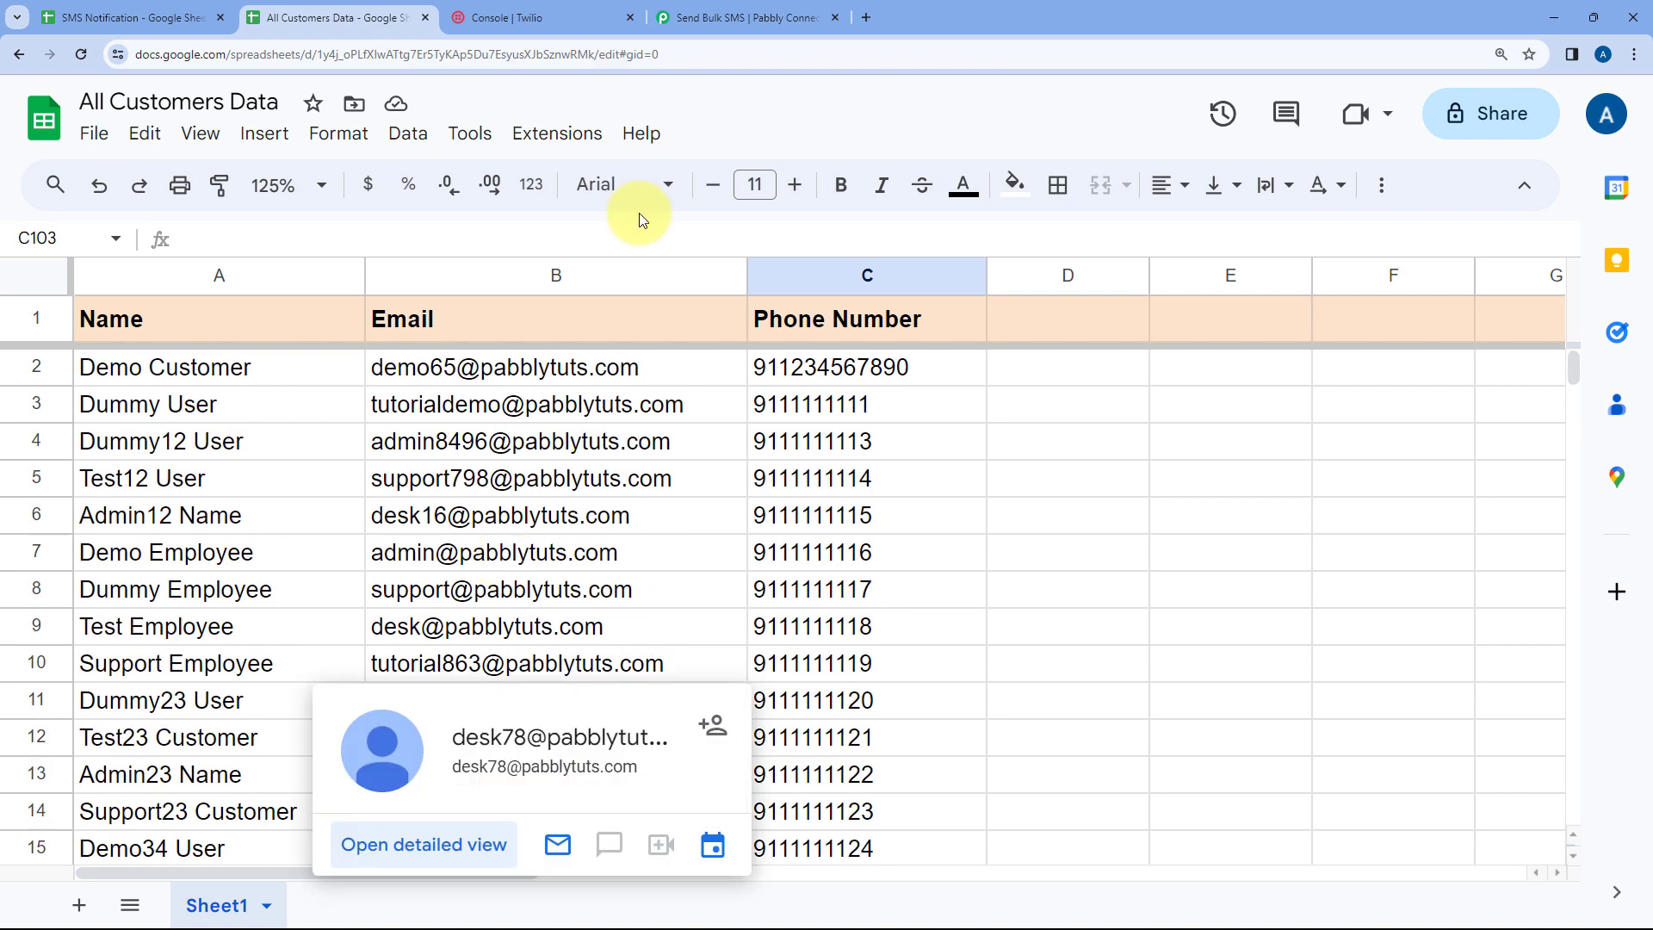
left_click(745, 18)
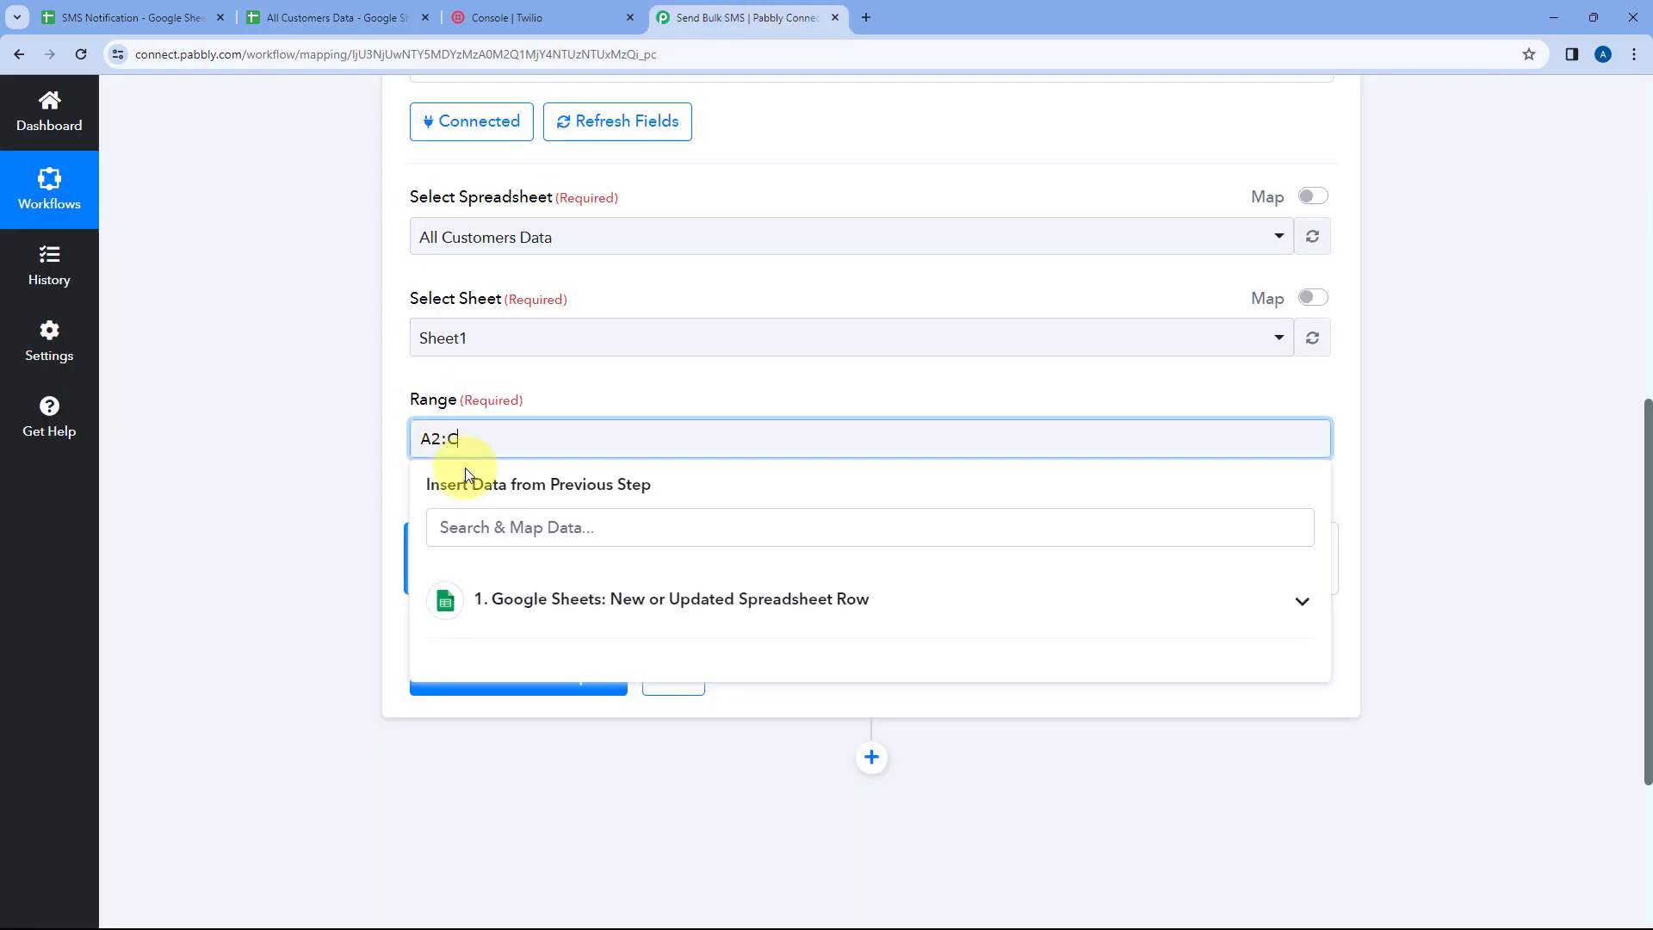
left_click(563, 402)
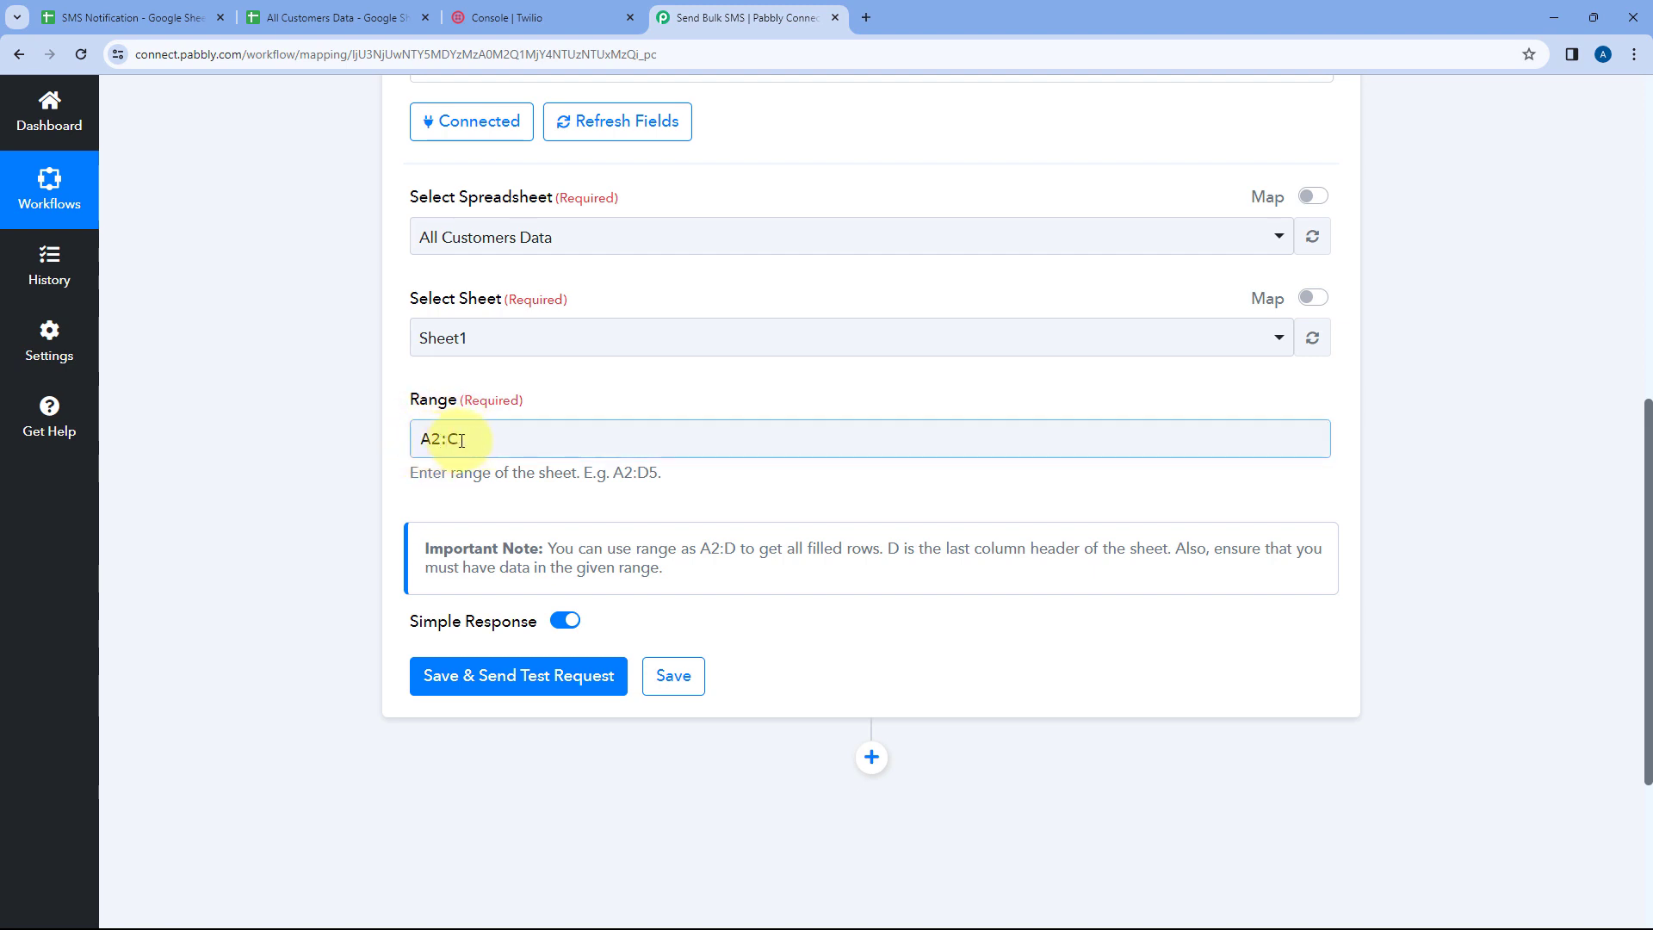
double_click(429, 437)
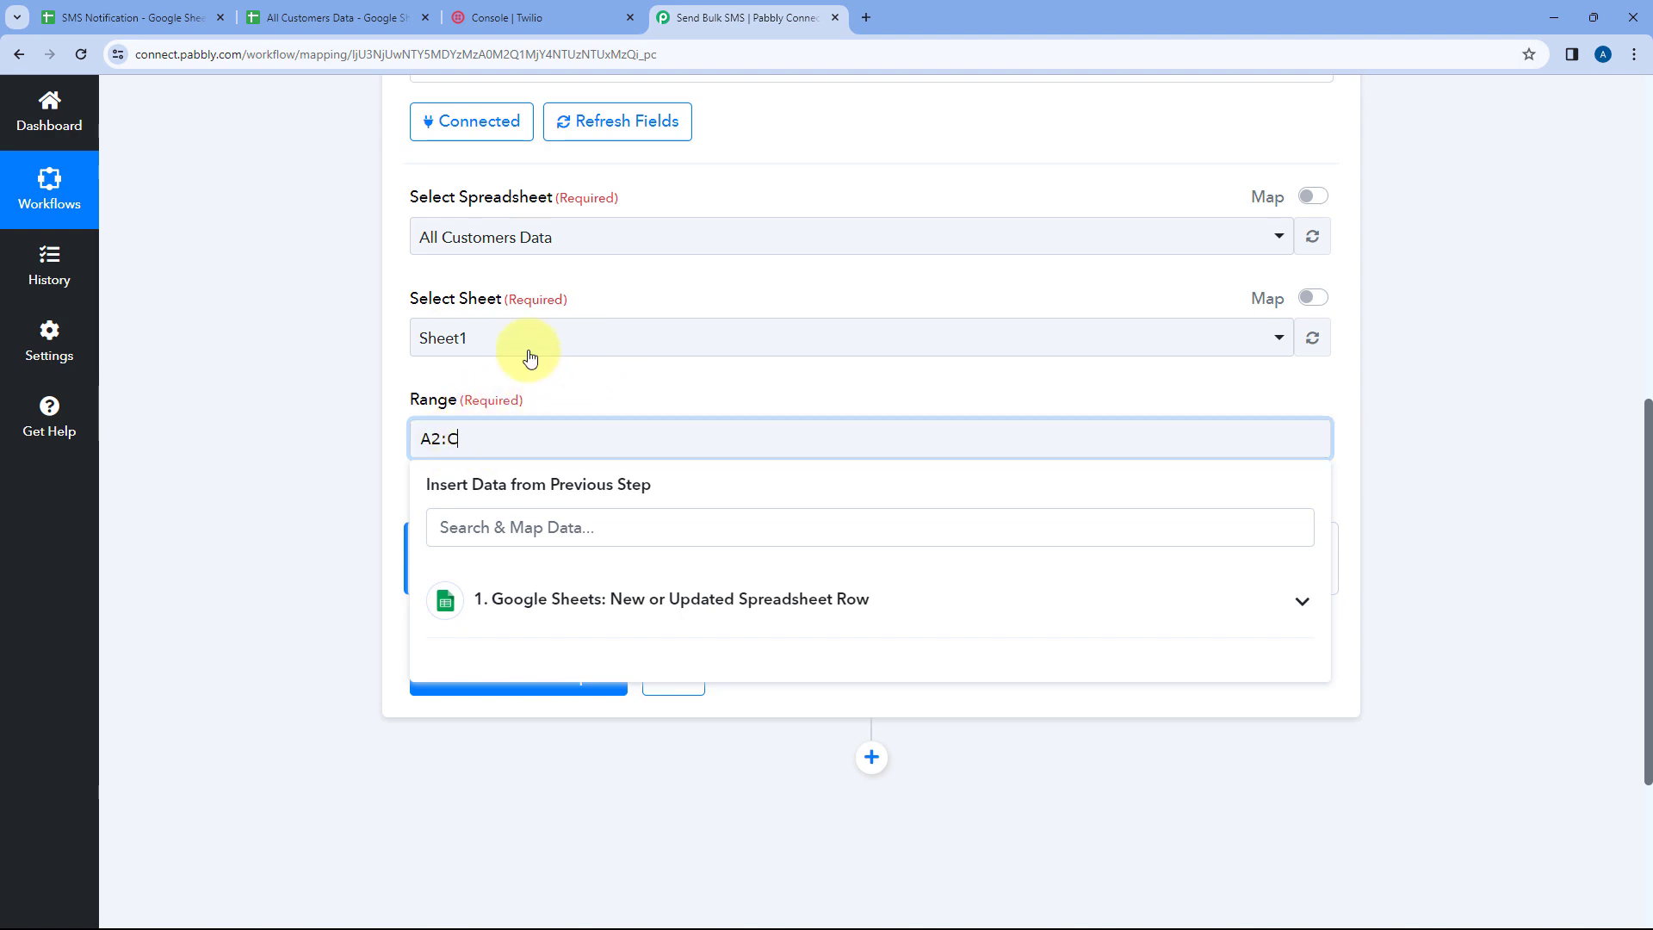
left_click(308, 12)
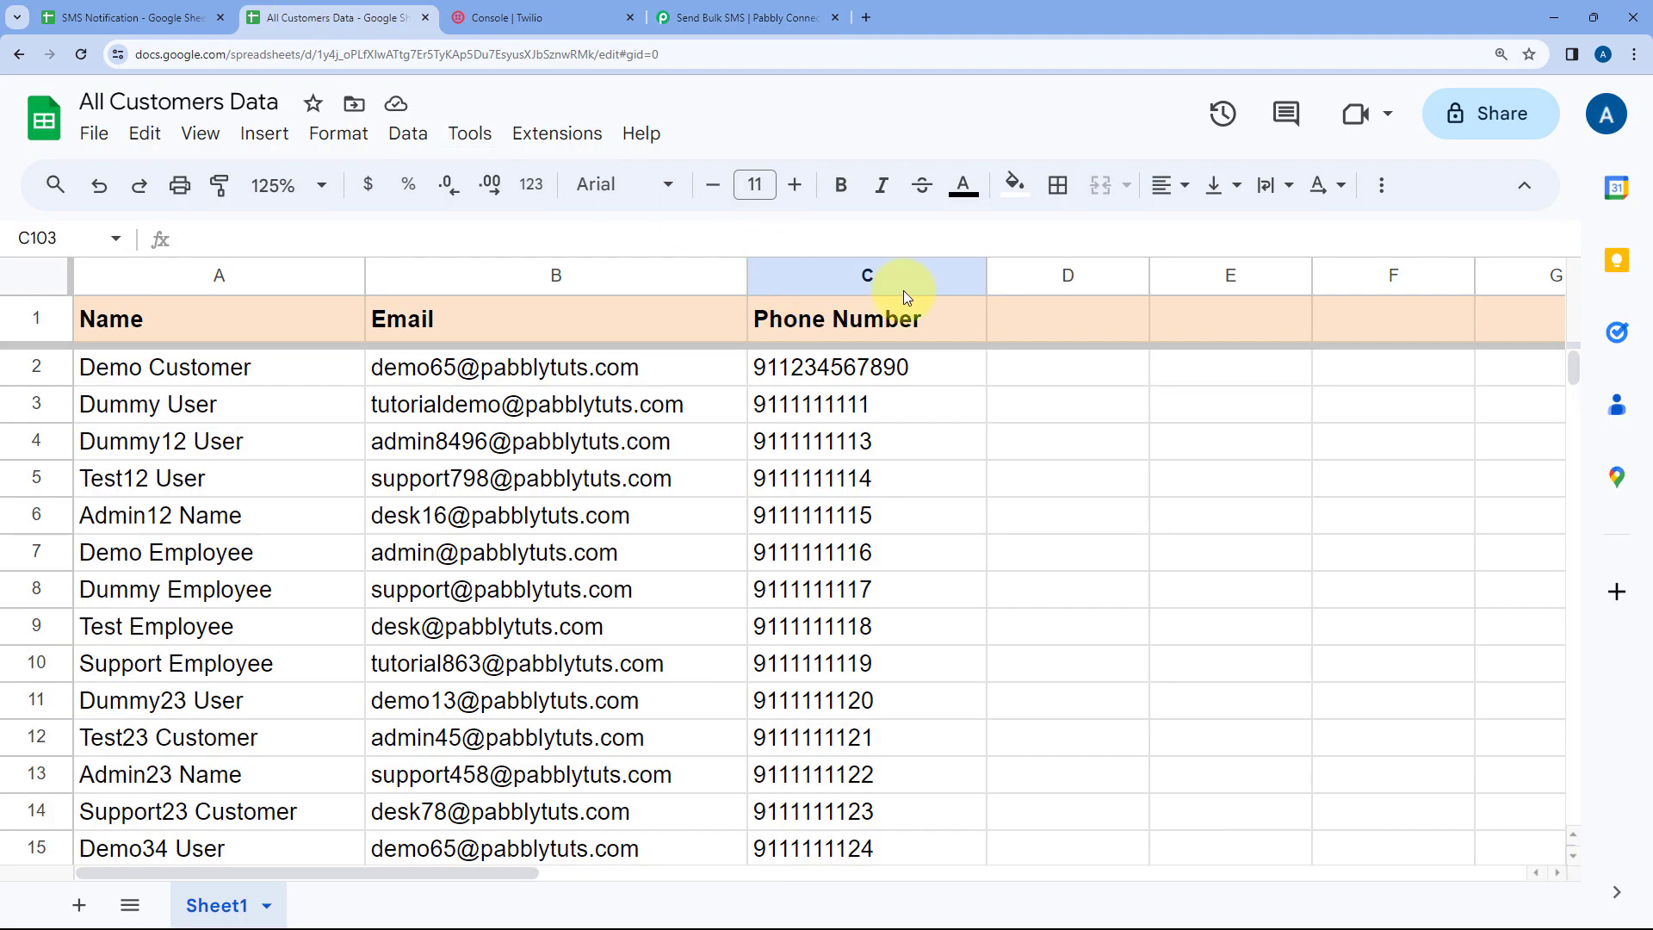
left_click(744, 19)
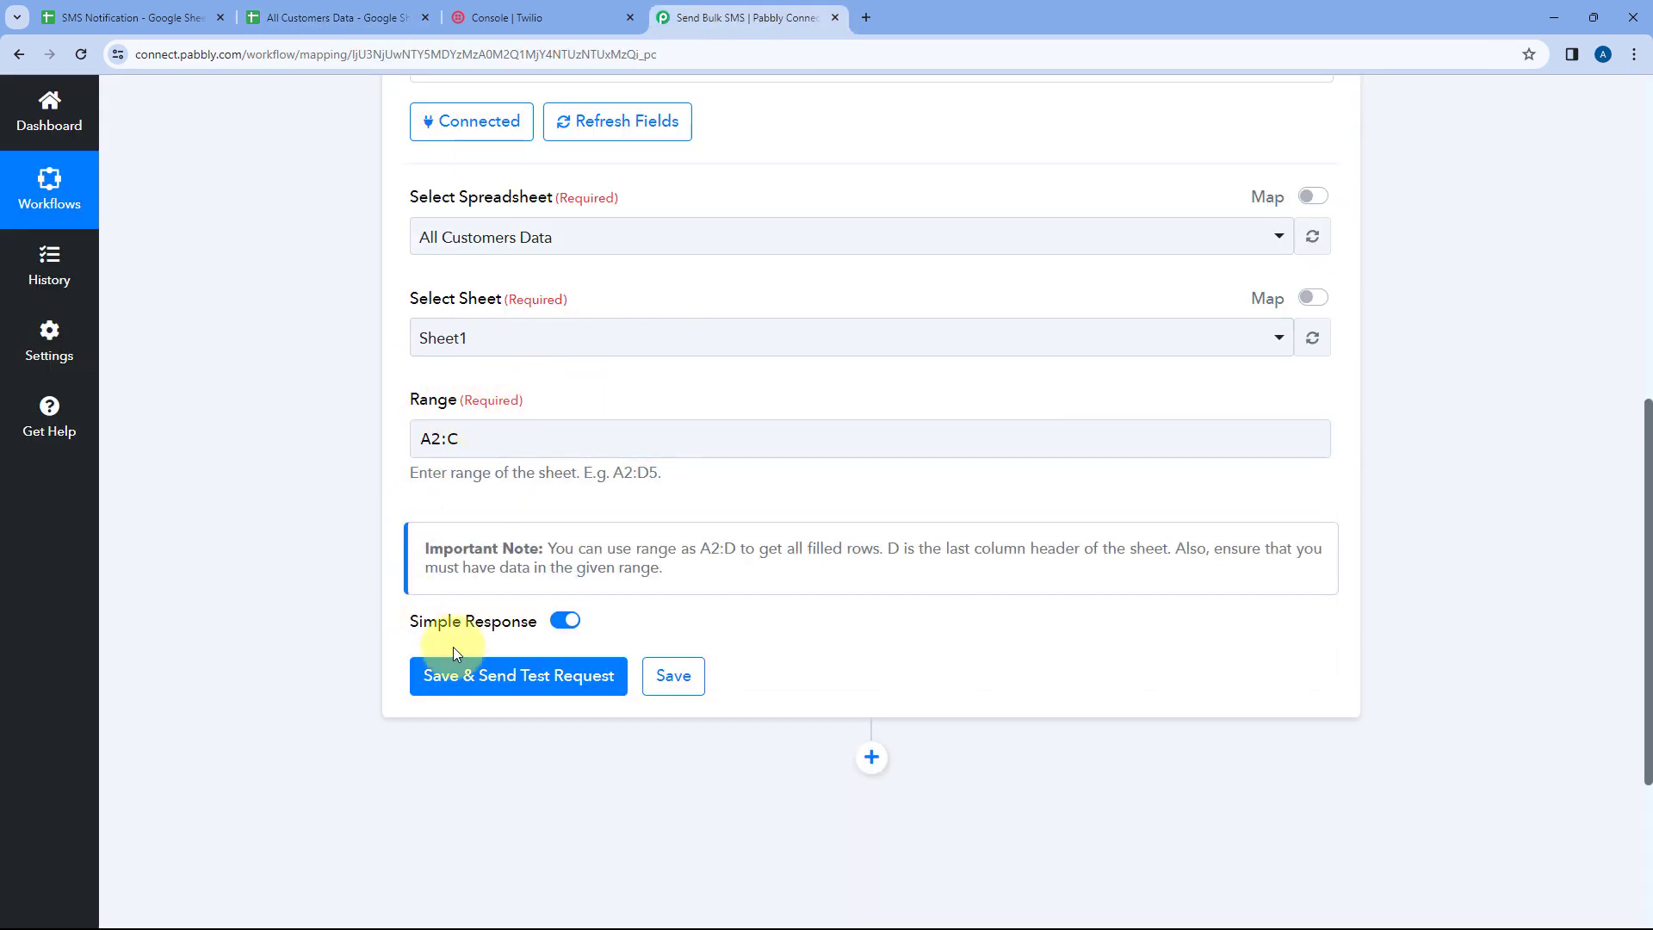
Turn off Simple Response and save and send a test request for the Get Row(s) action
scroll(461, 633, "down", 1)
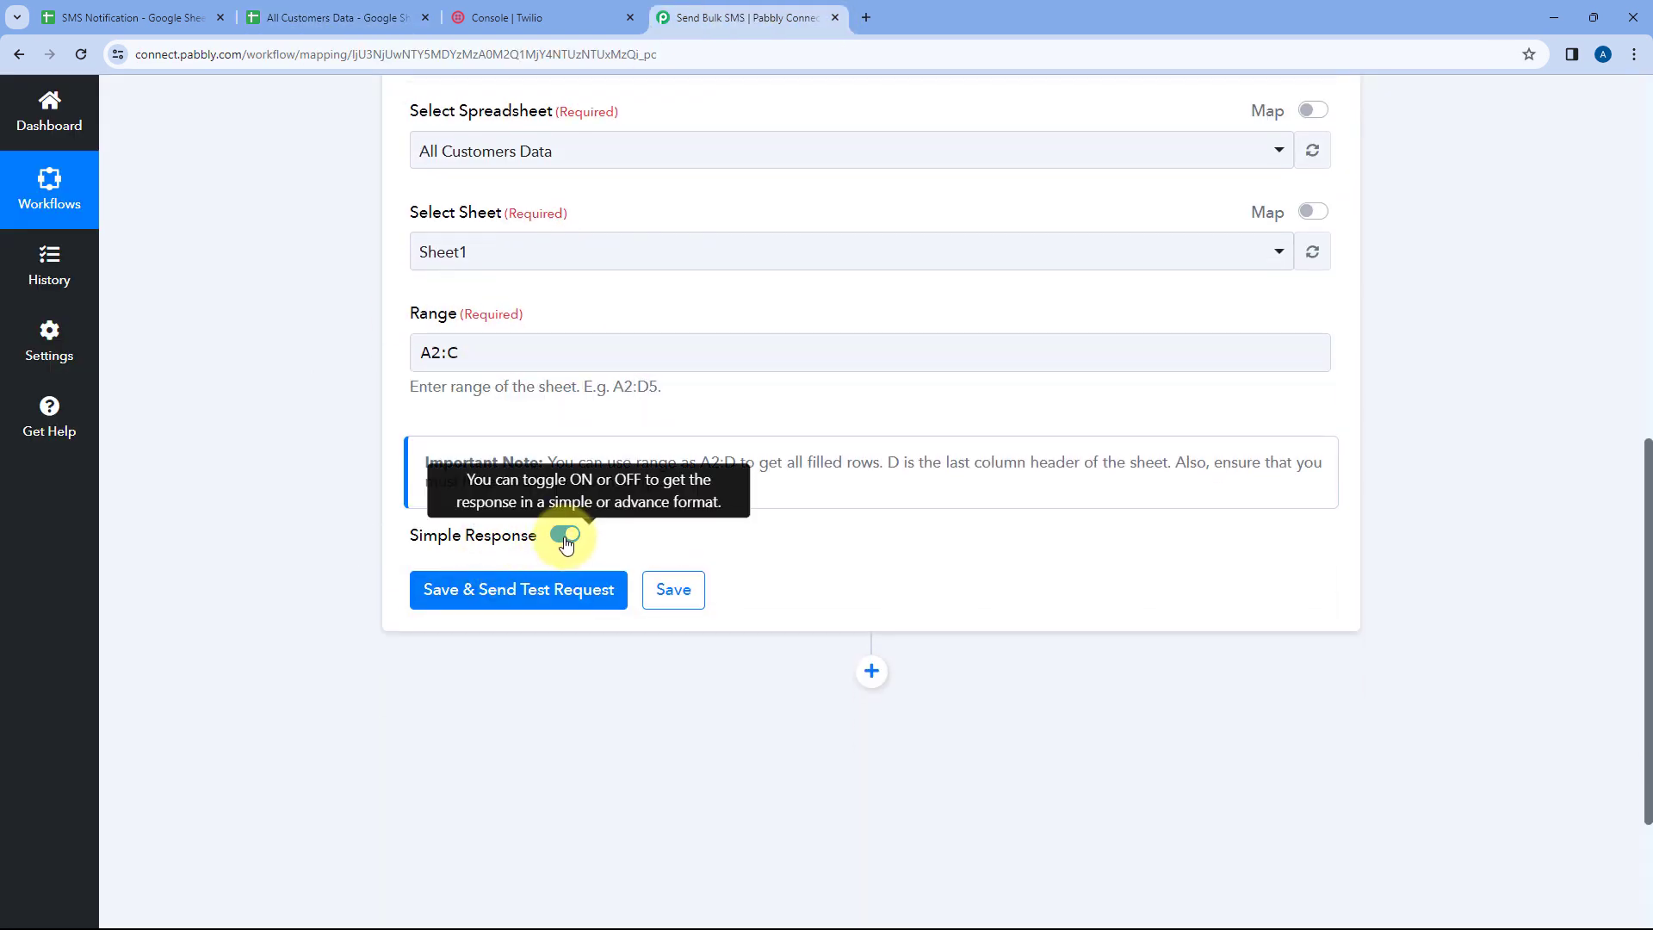
left_click(564, 537)
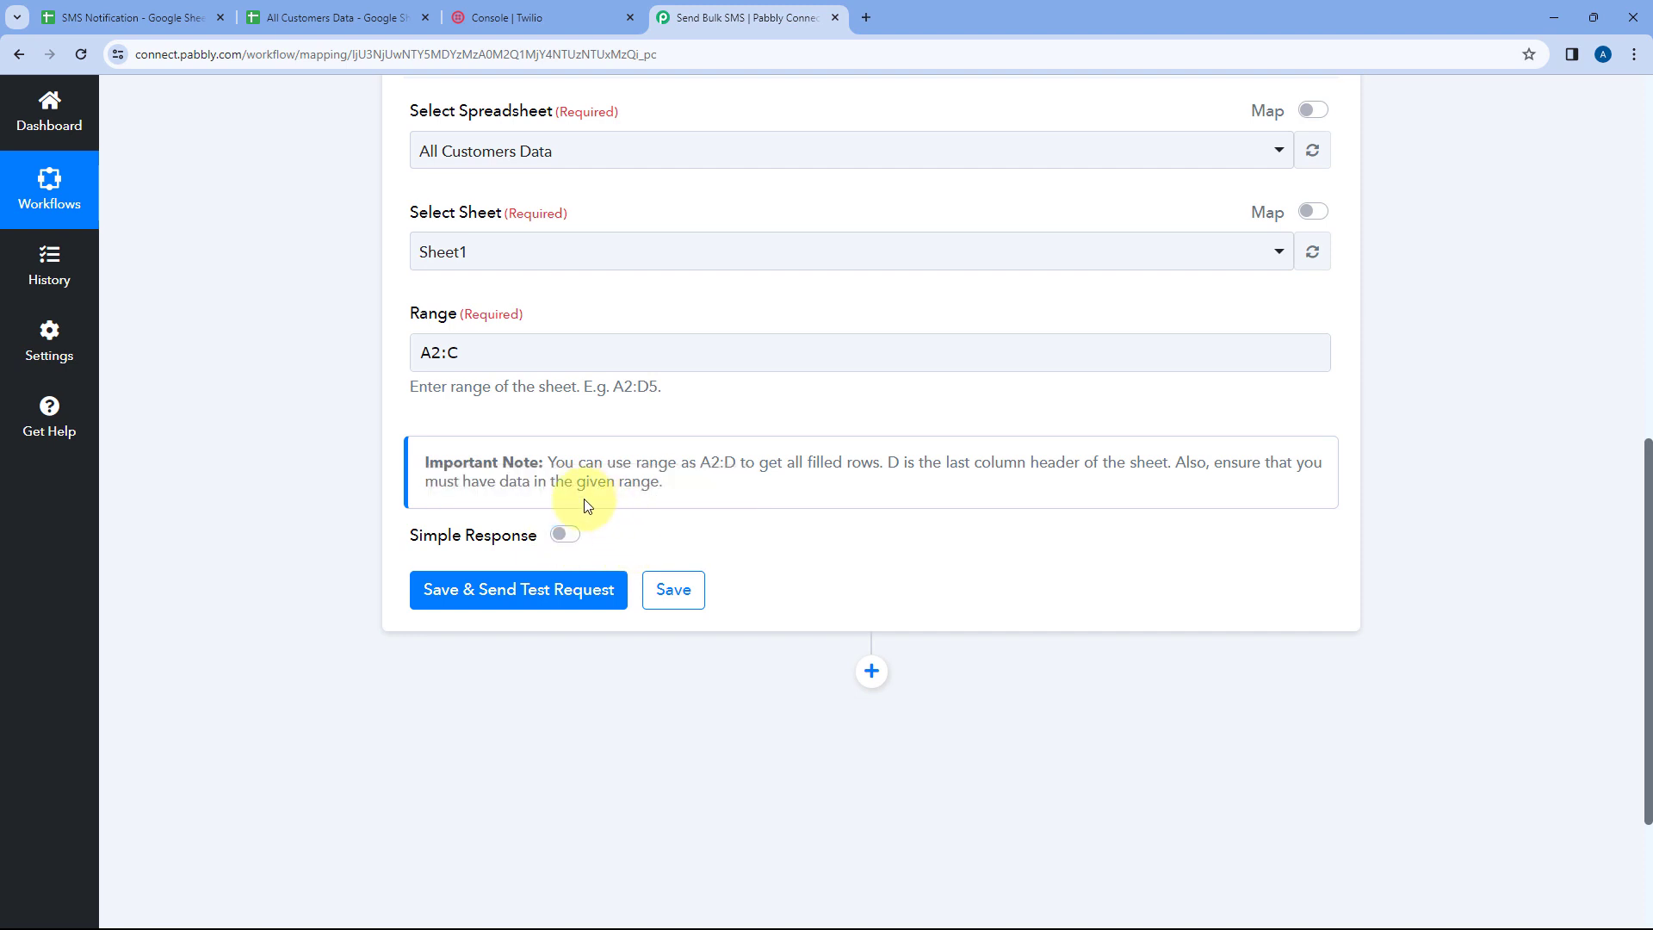
left_click(505, 602)
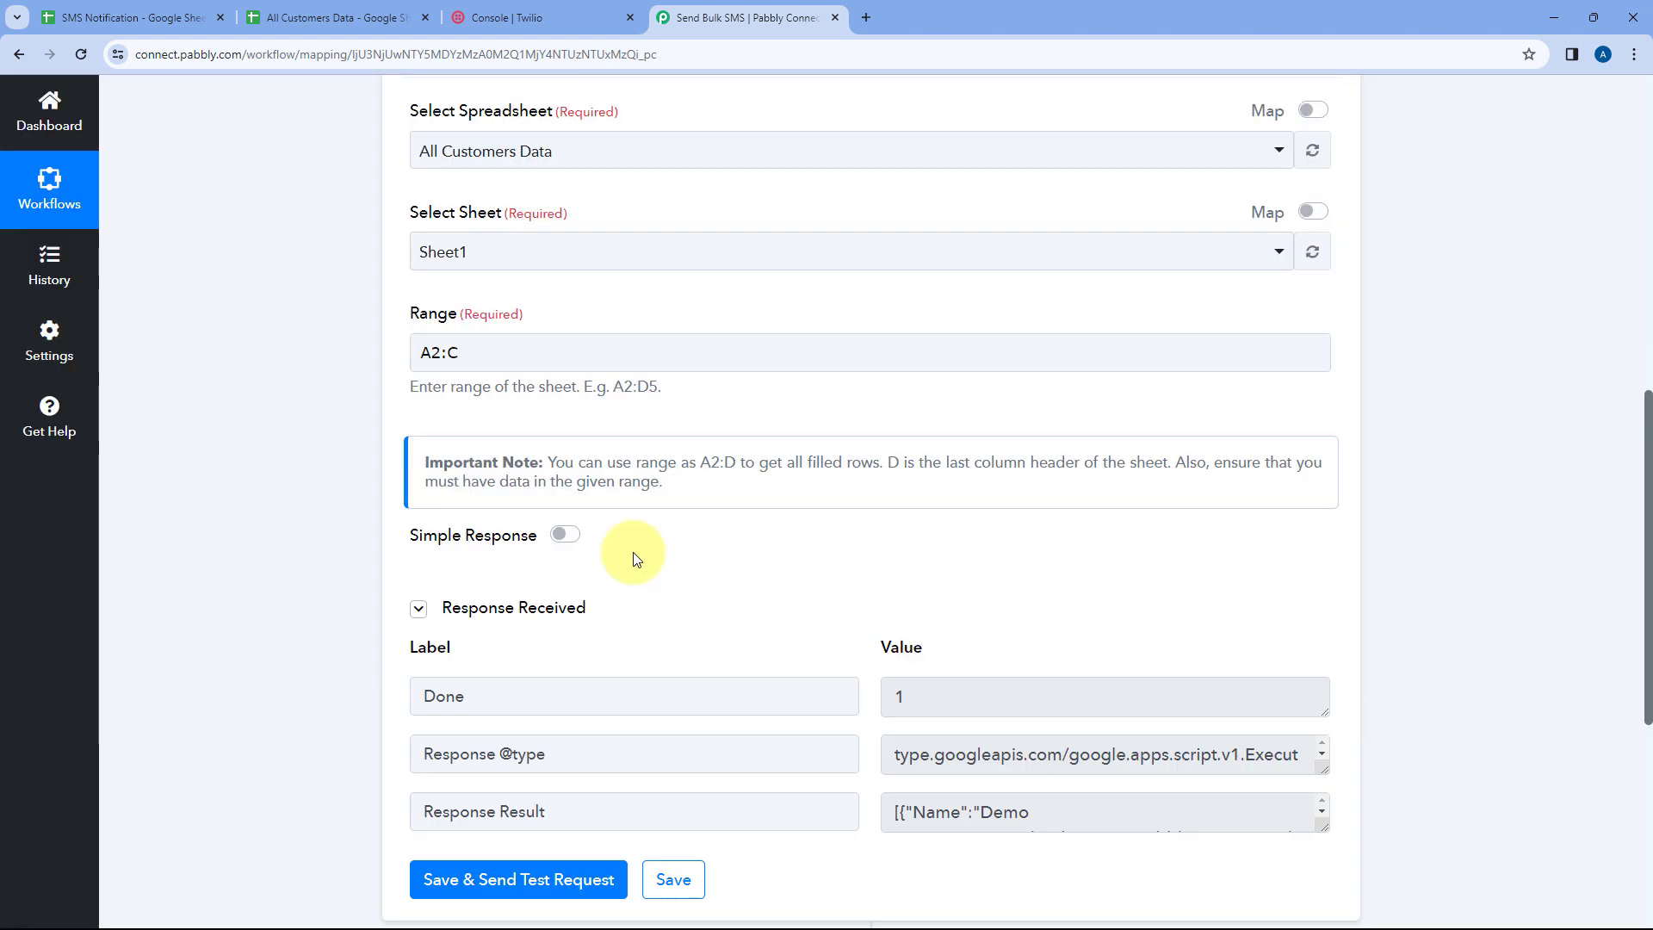
Enlarge the Response Result box and scroll through the returned customer records
scroll(632, 551, "down", 4)
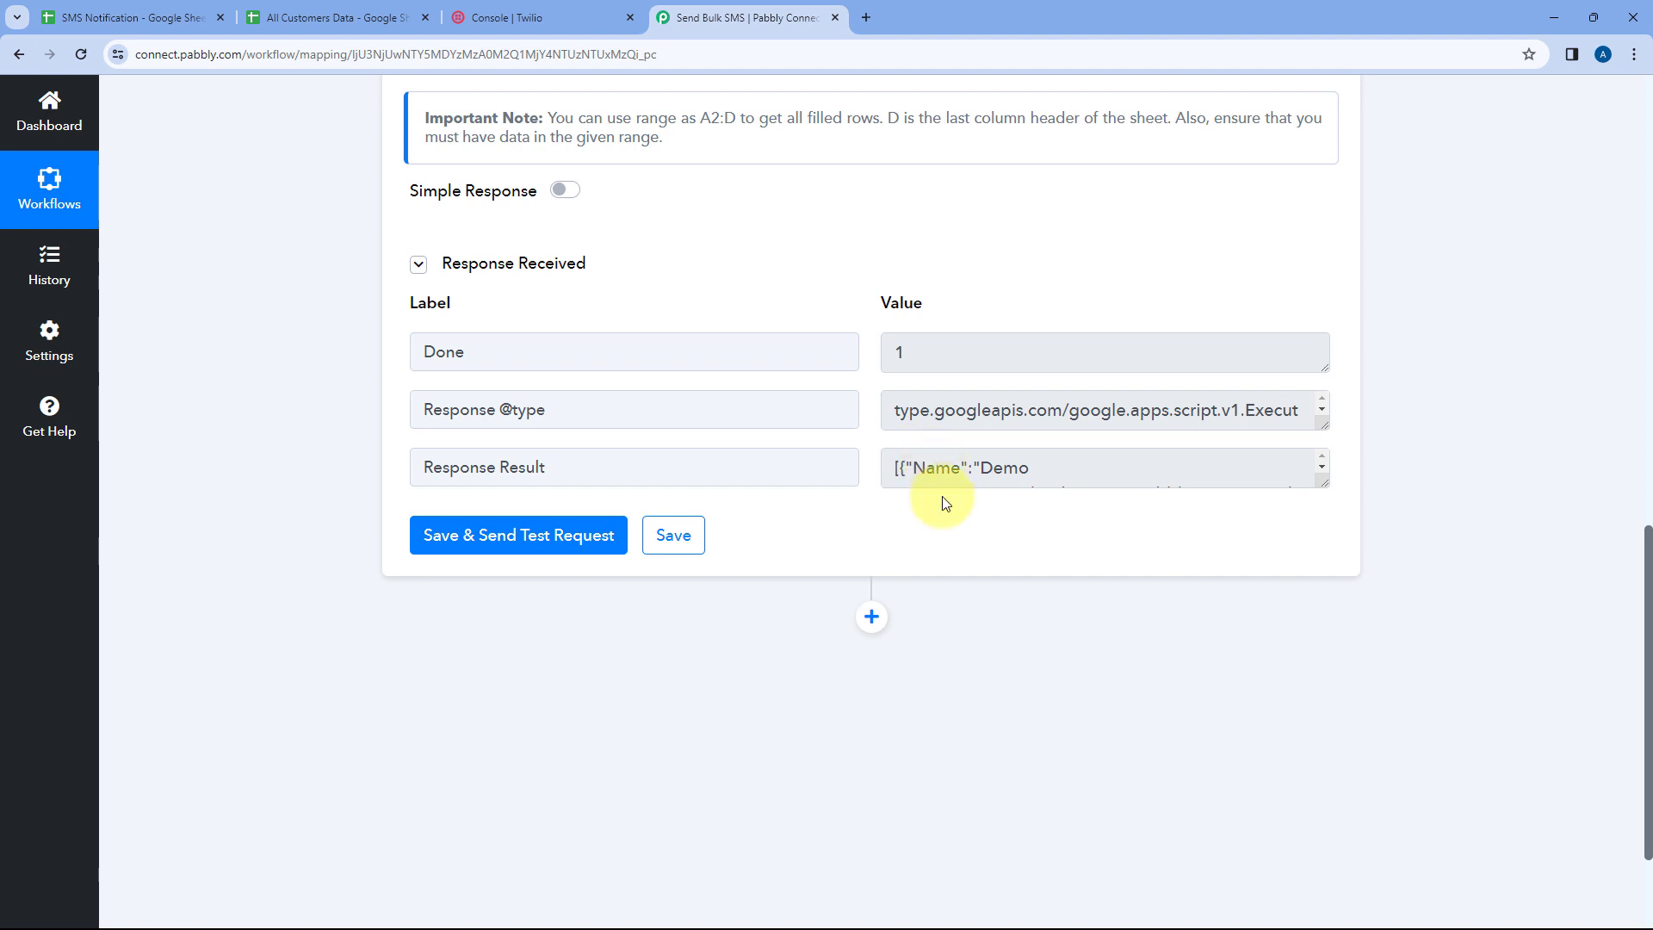
left_click_drag(1323, 483, 1317, 816)
scroll(904, 407, "down", 1)
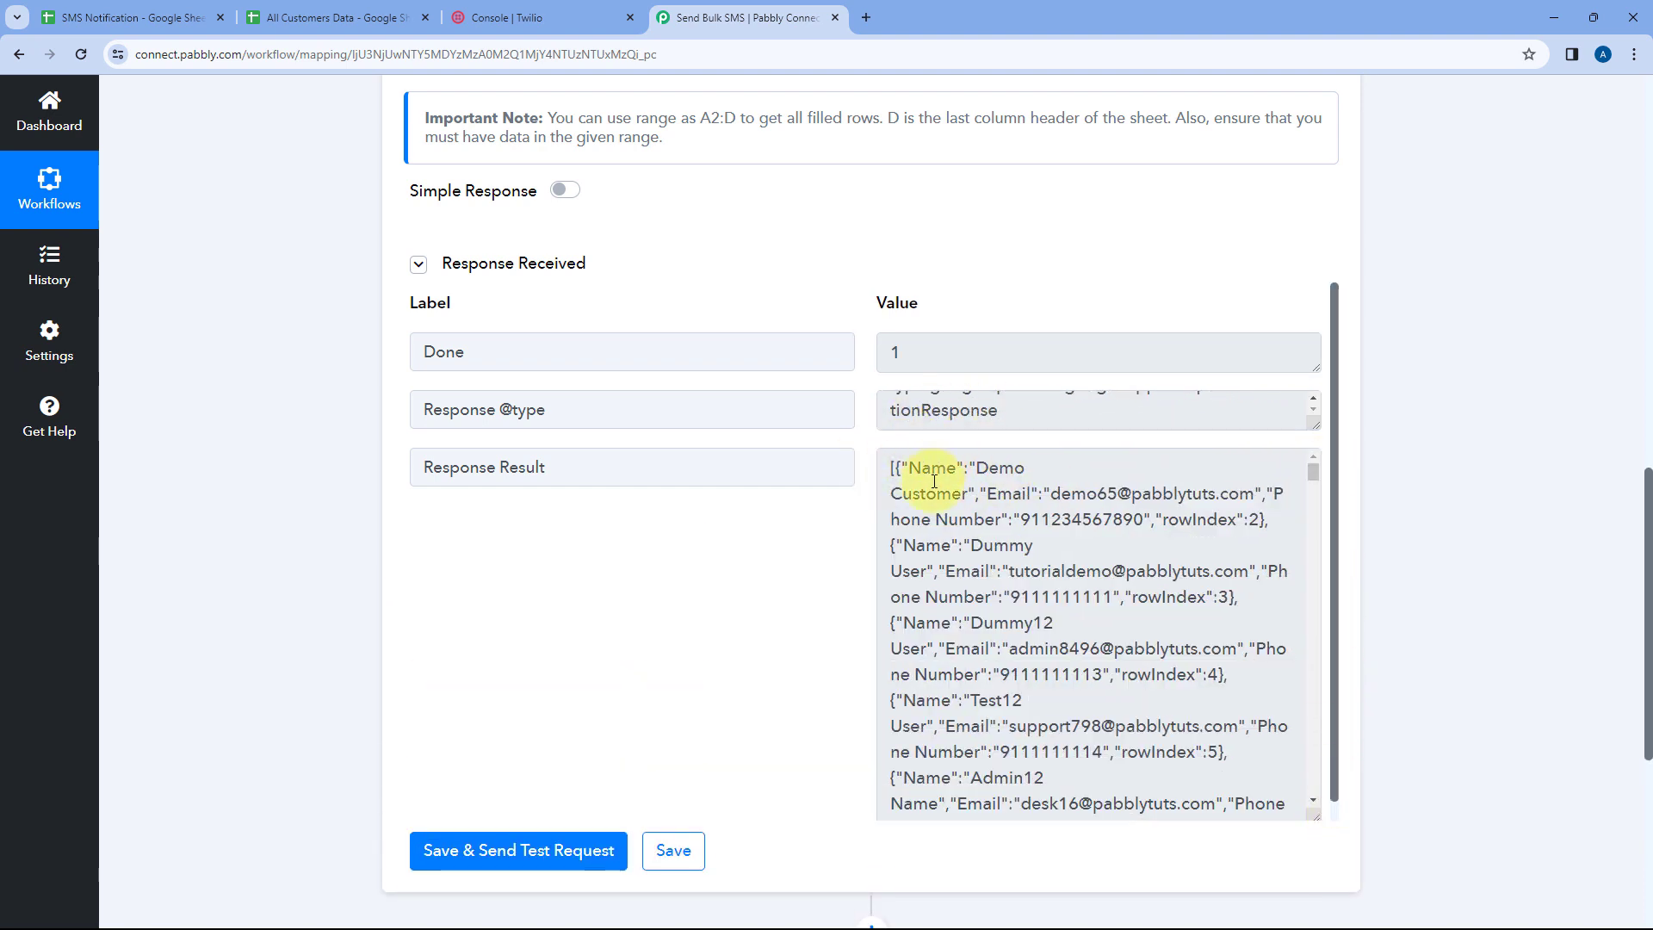
scroll(978, 473, "down", 3)
scroll(983, 495, "down", 12)
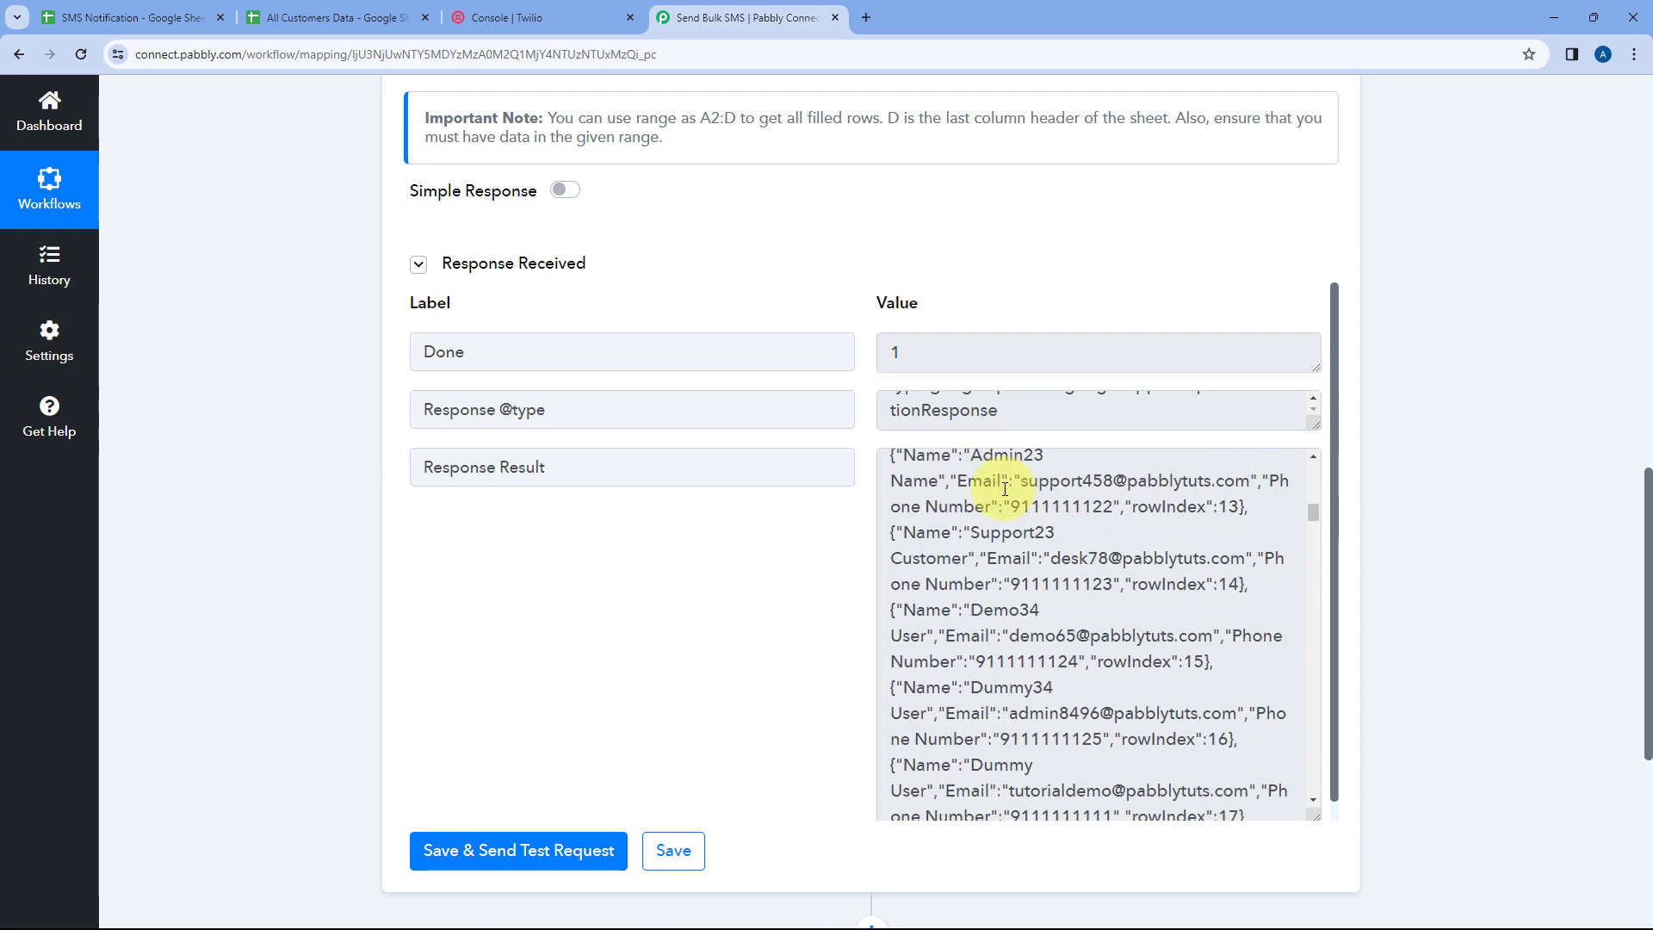
scroll(990, 522, "down", 8)
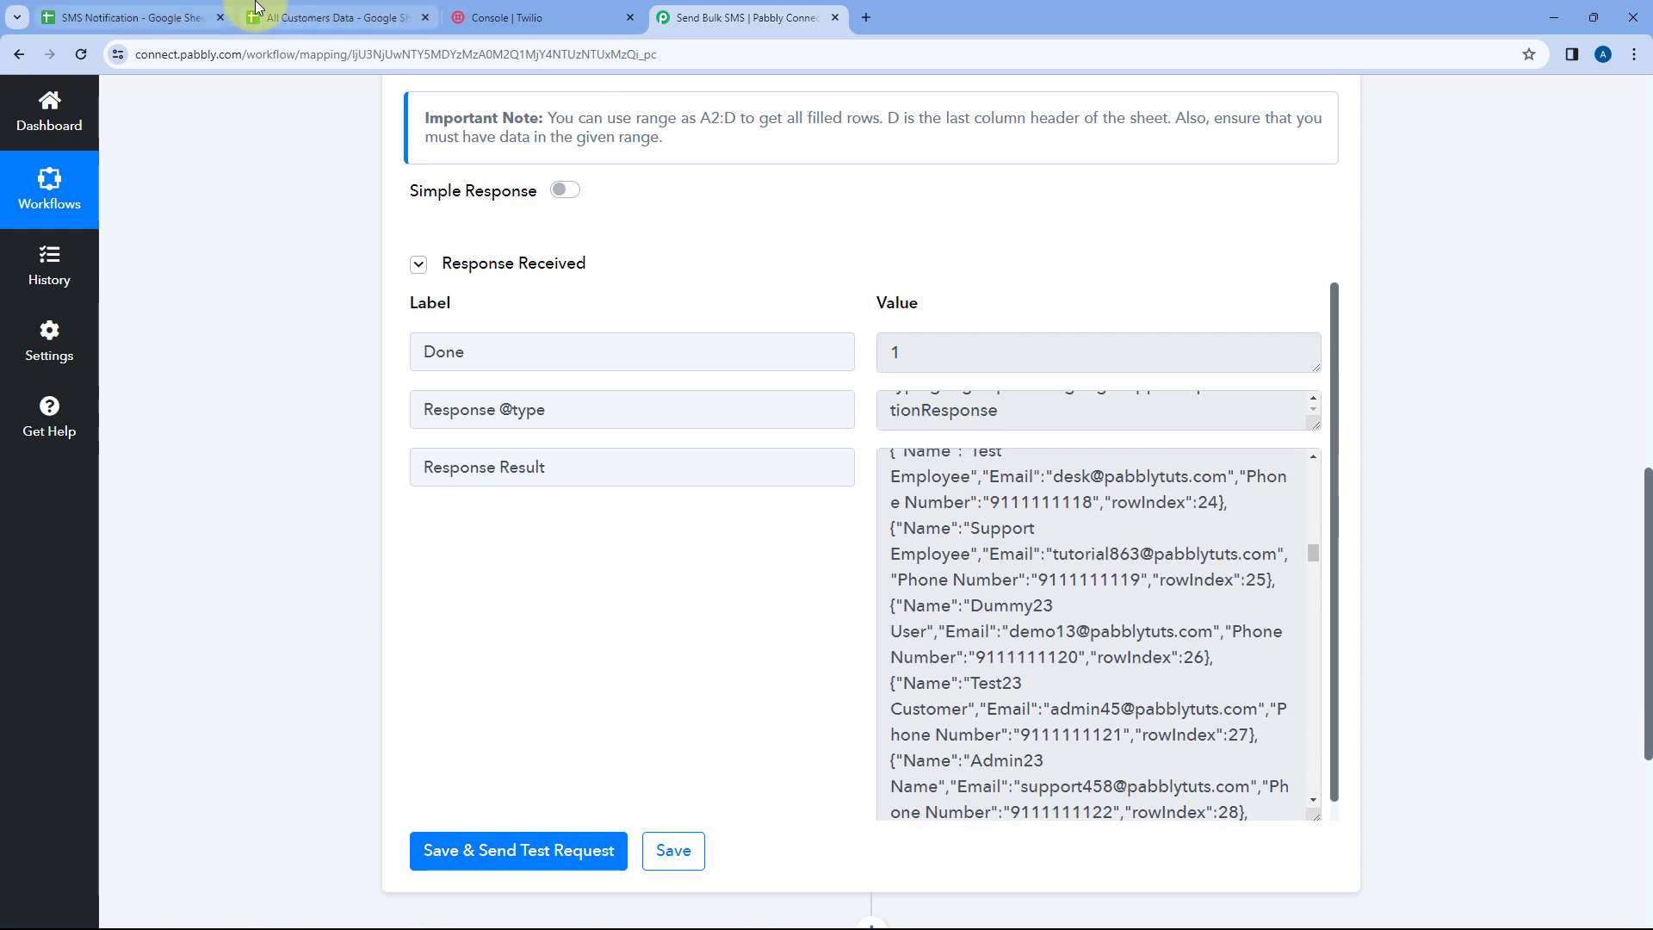
Compare the returned records with the customer rows in the All Customers Data sheet, then return to the top of the response
left_click(258, 19)
left_click_drag(266, 369, 866, 387)
left_click(284, 370)
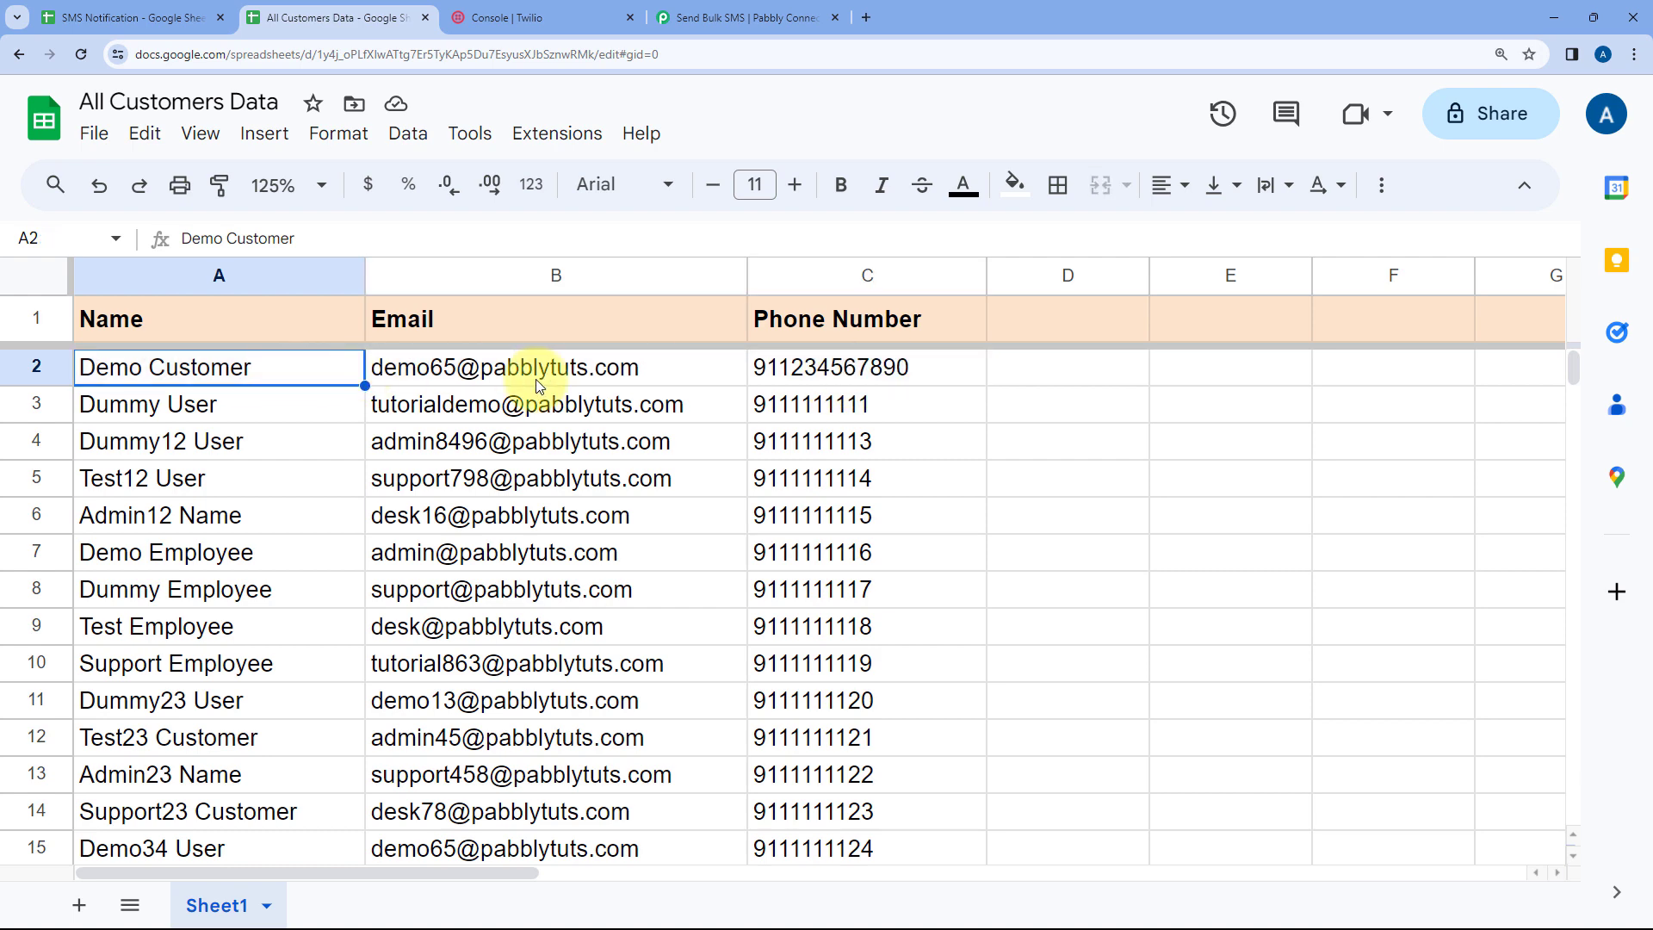
scroll(318, 408, "down", 4)
scroll(258, 413, "up", 2)
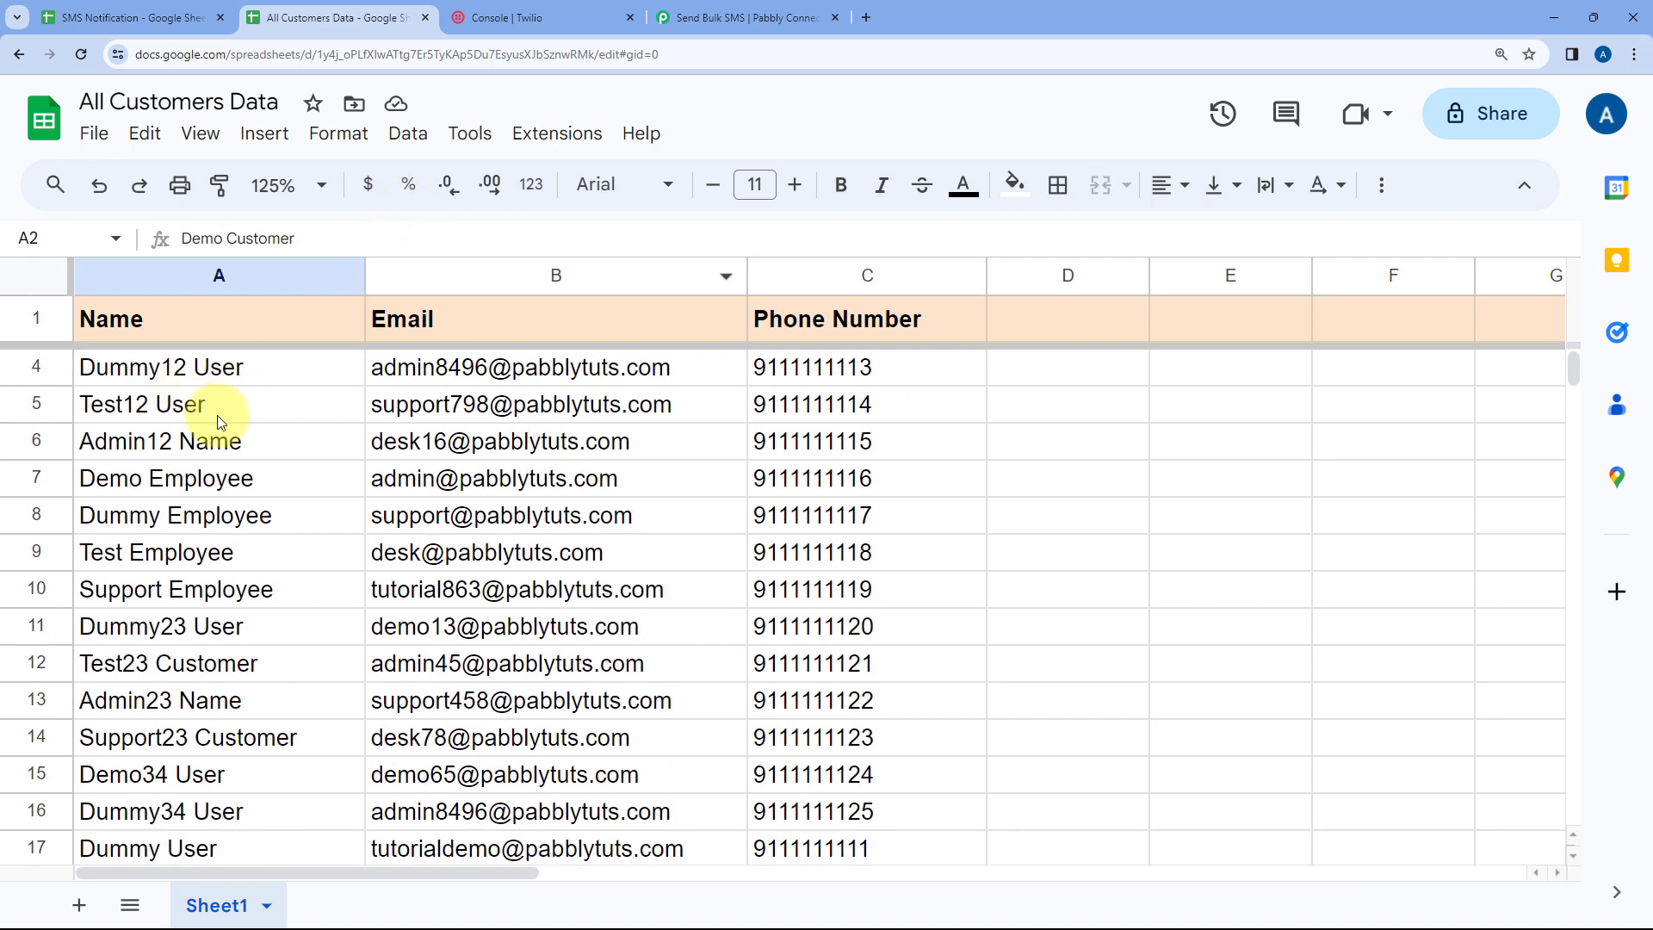
left_click(774, 16)
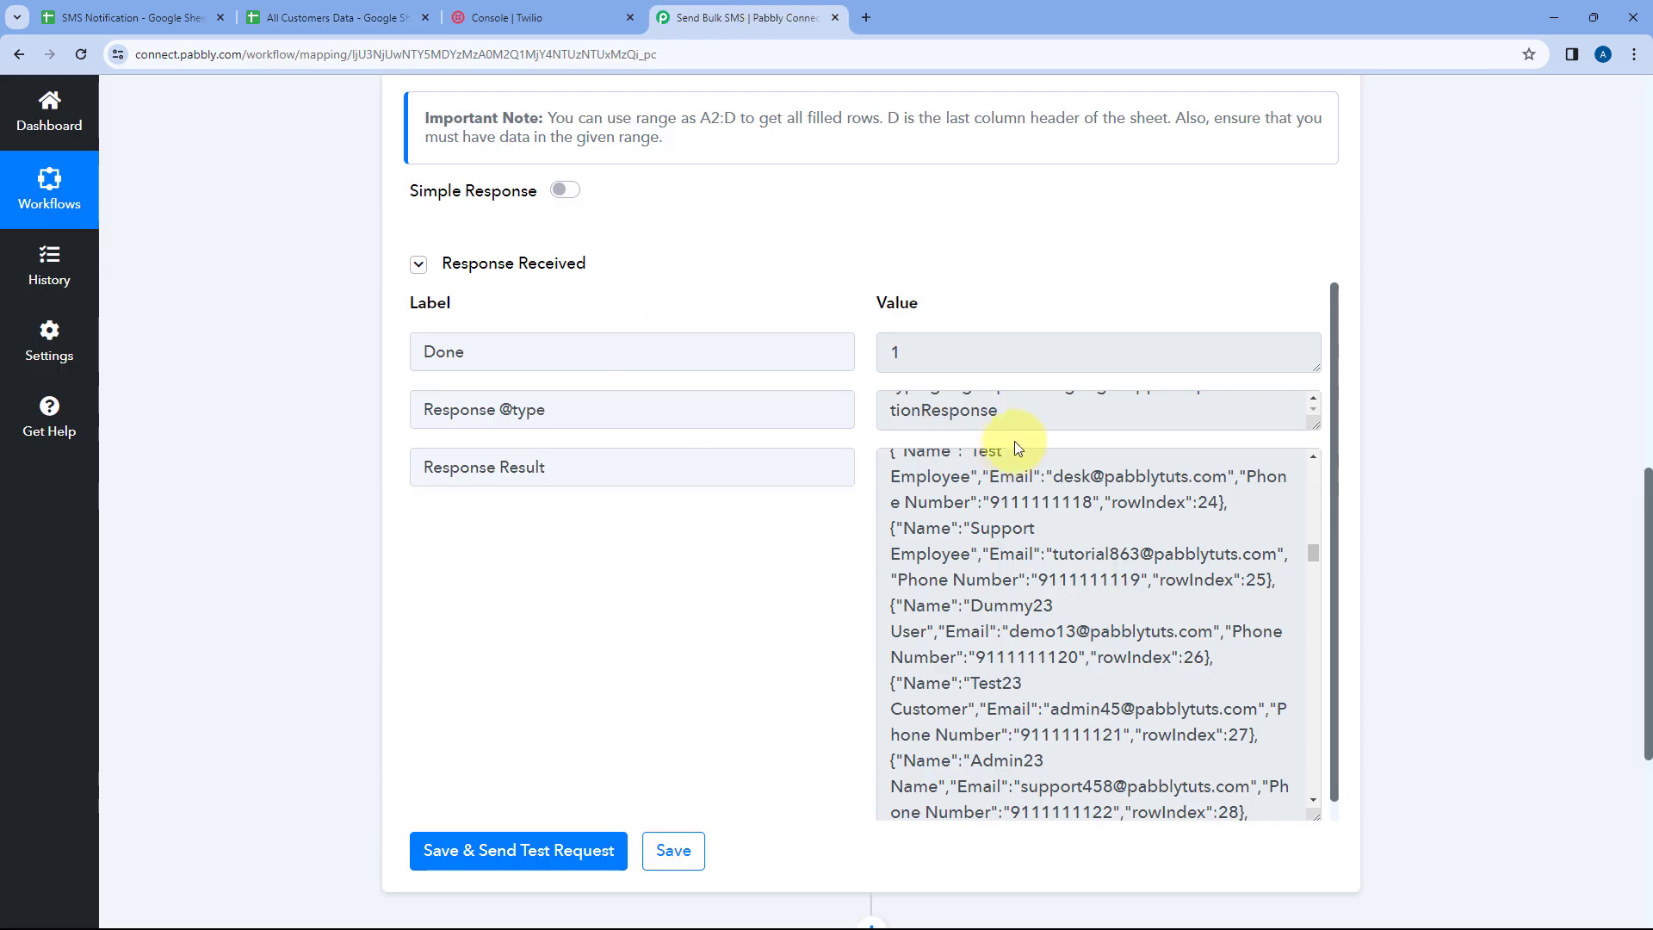
scroll(1074, 548, "down", 5)
scroll(1074, 548, "down", 7)
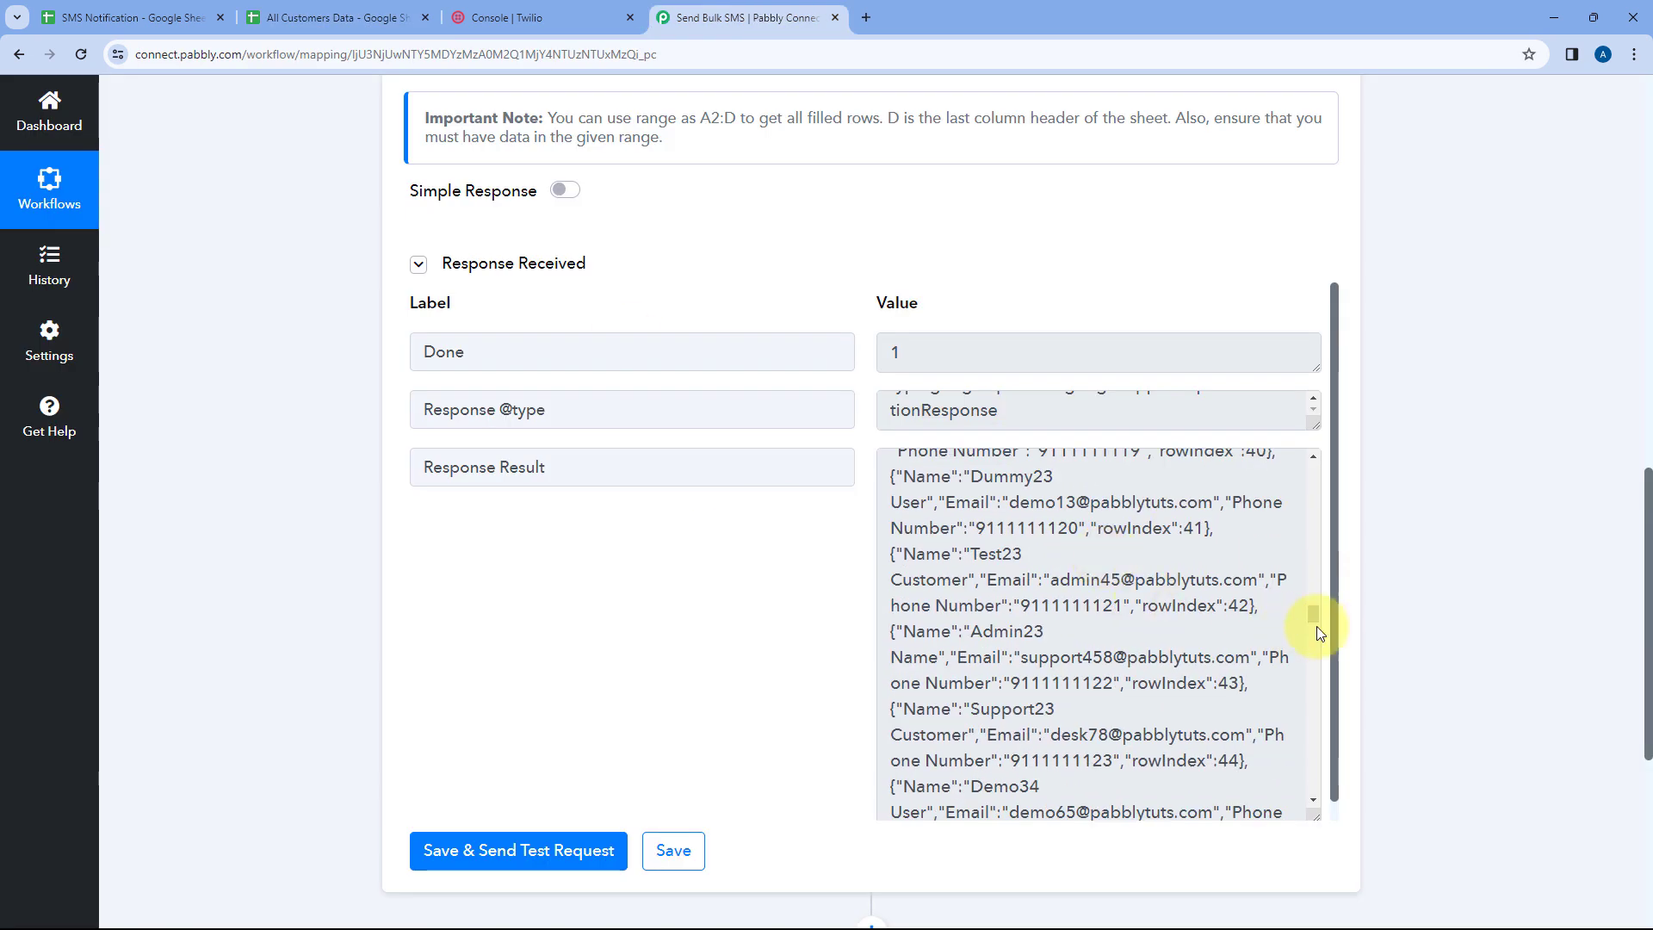
left_click_drag(1312, 613, 1318, 461)
left_click(861, 475)
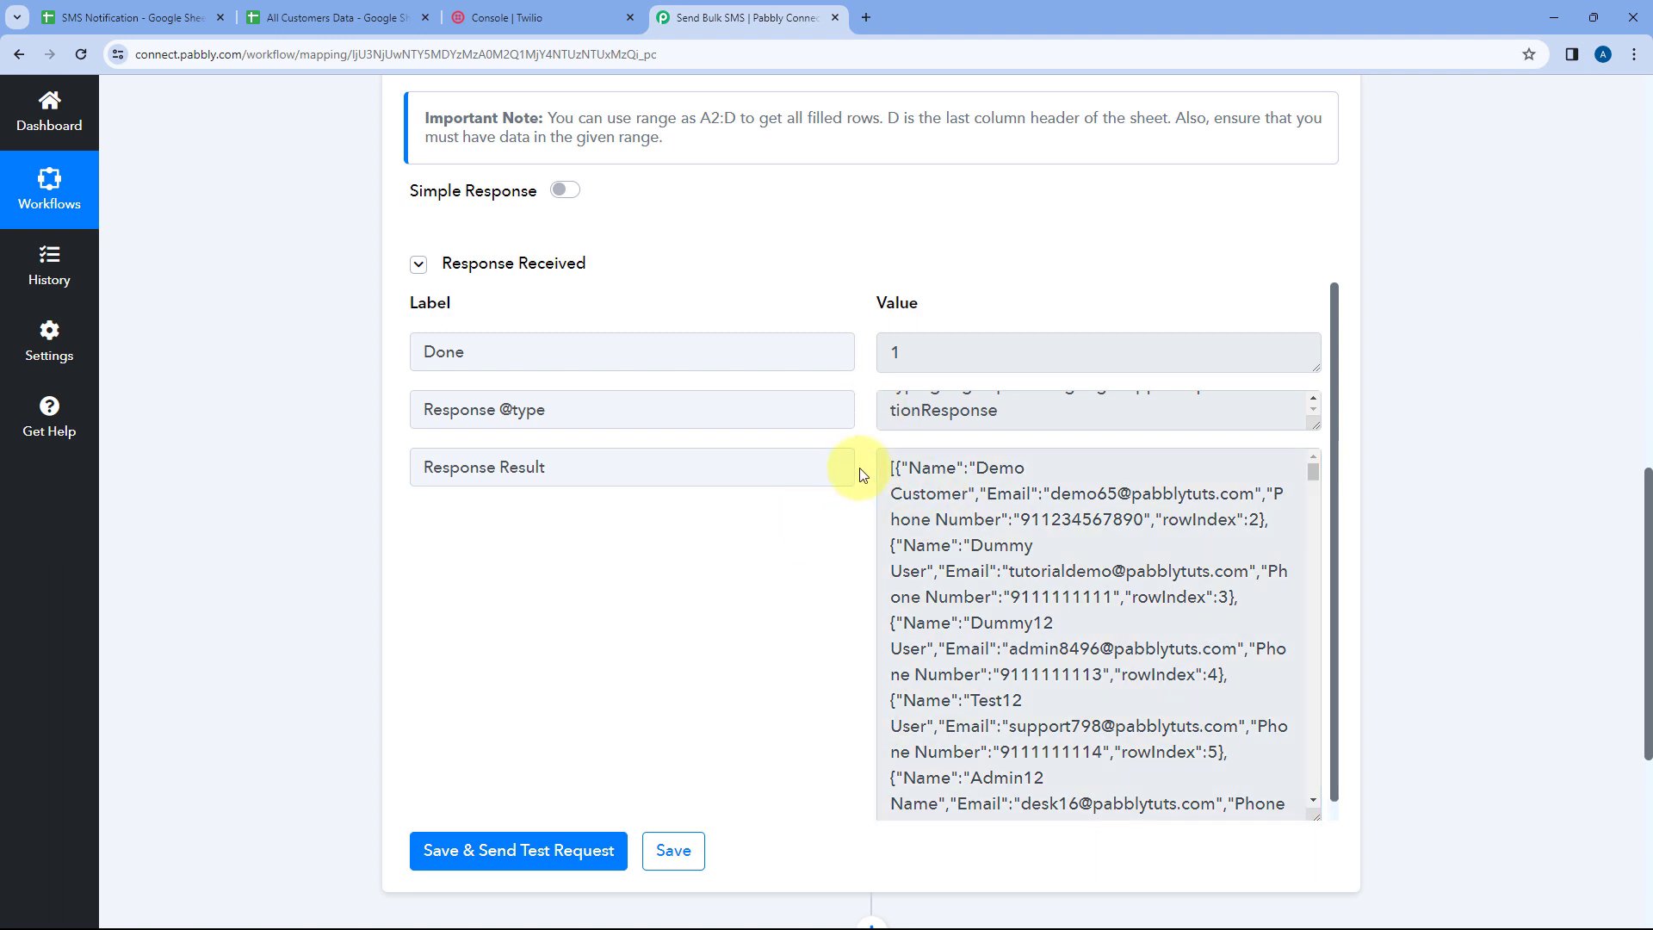
scroll(857, 482, "down", 2)
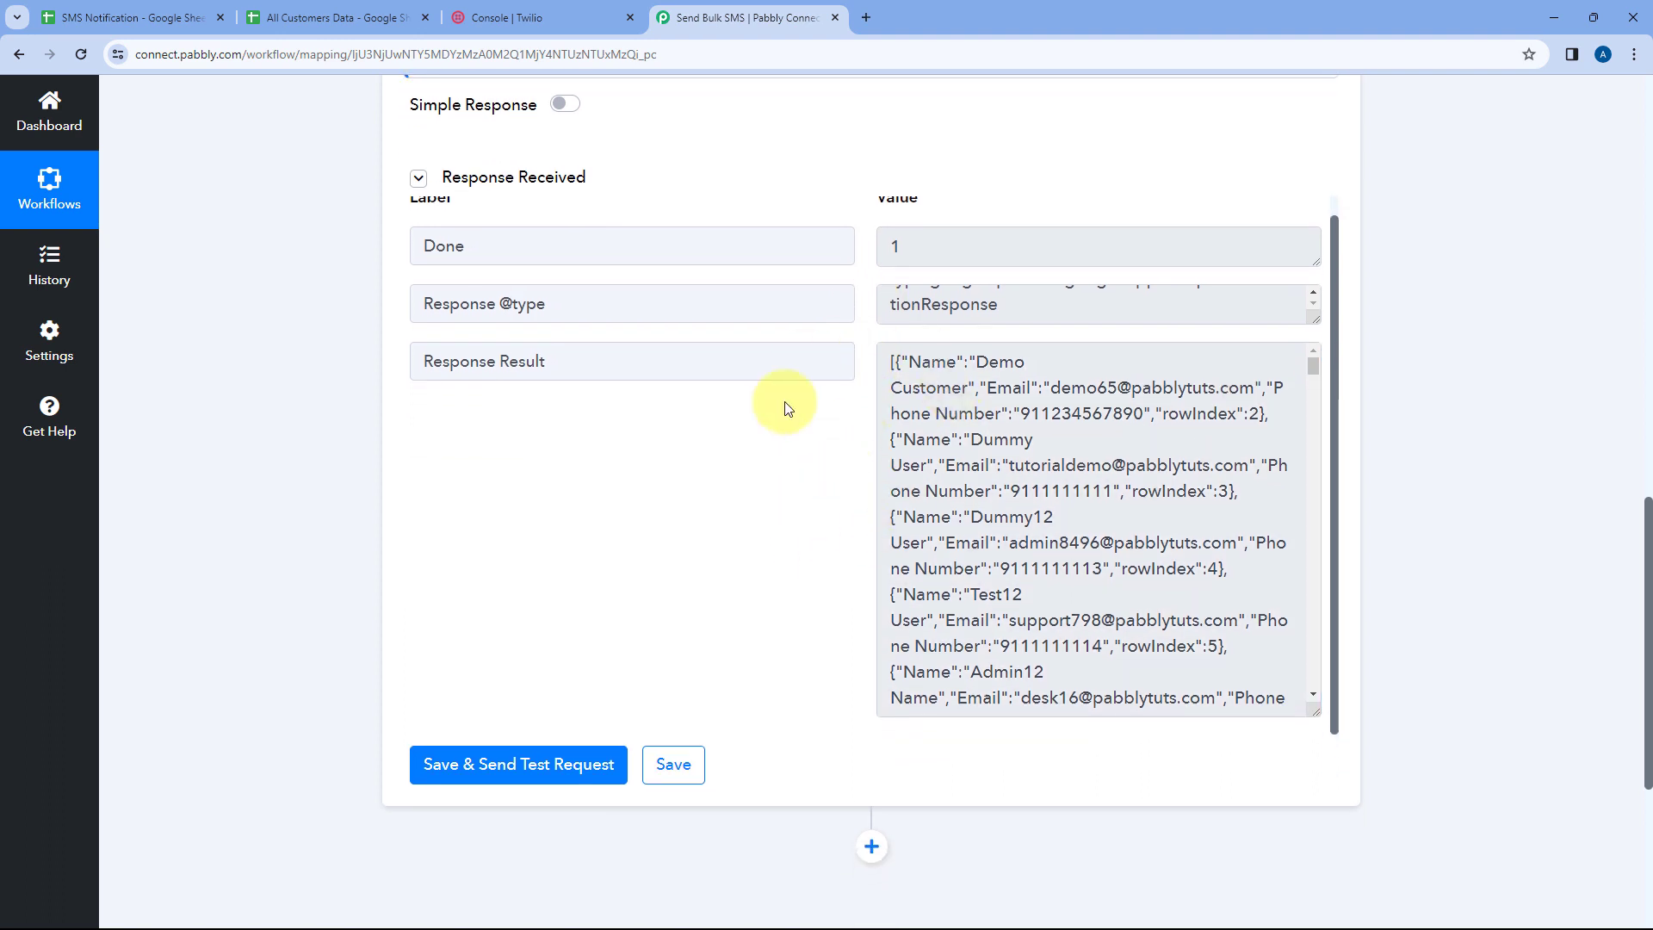
Highlight the first customer record in the Response Result to examine the structure of one entry
left_click_drag(888, 359, 1263, 419)
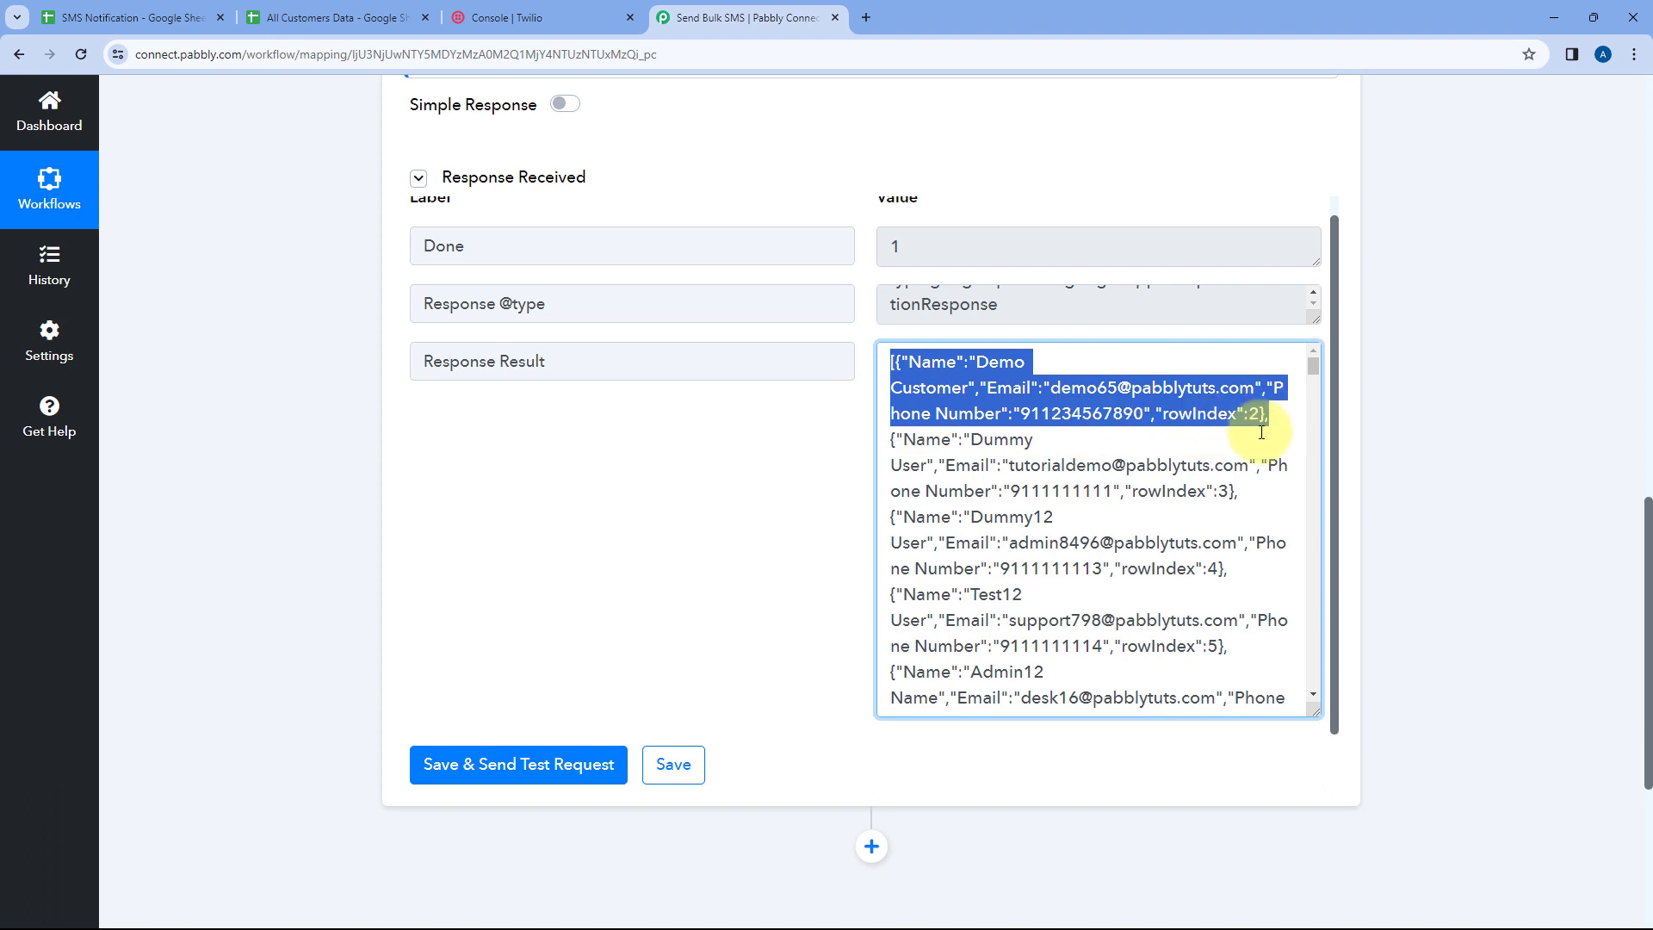
left_click(1261, 432)
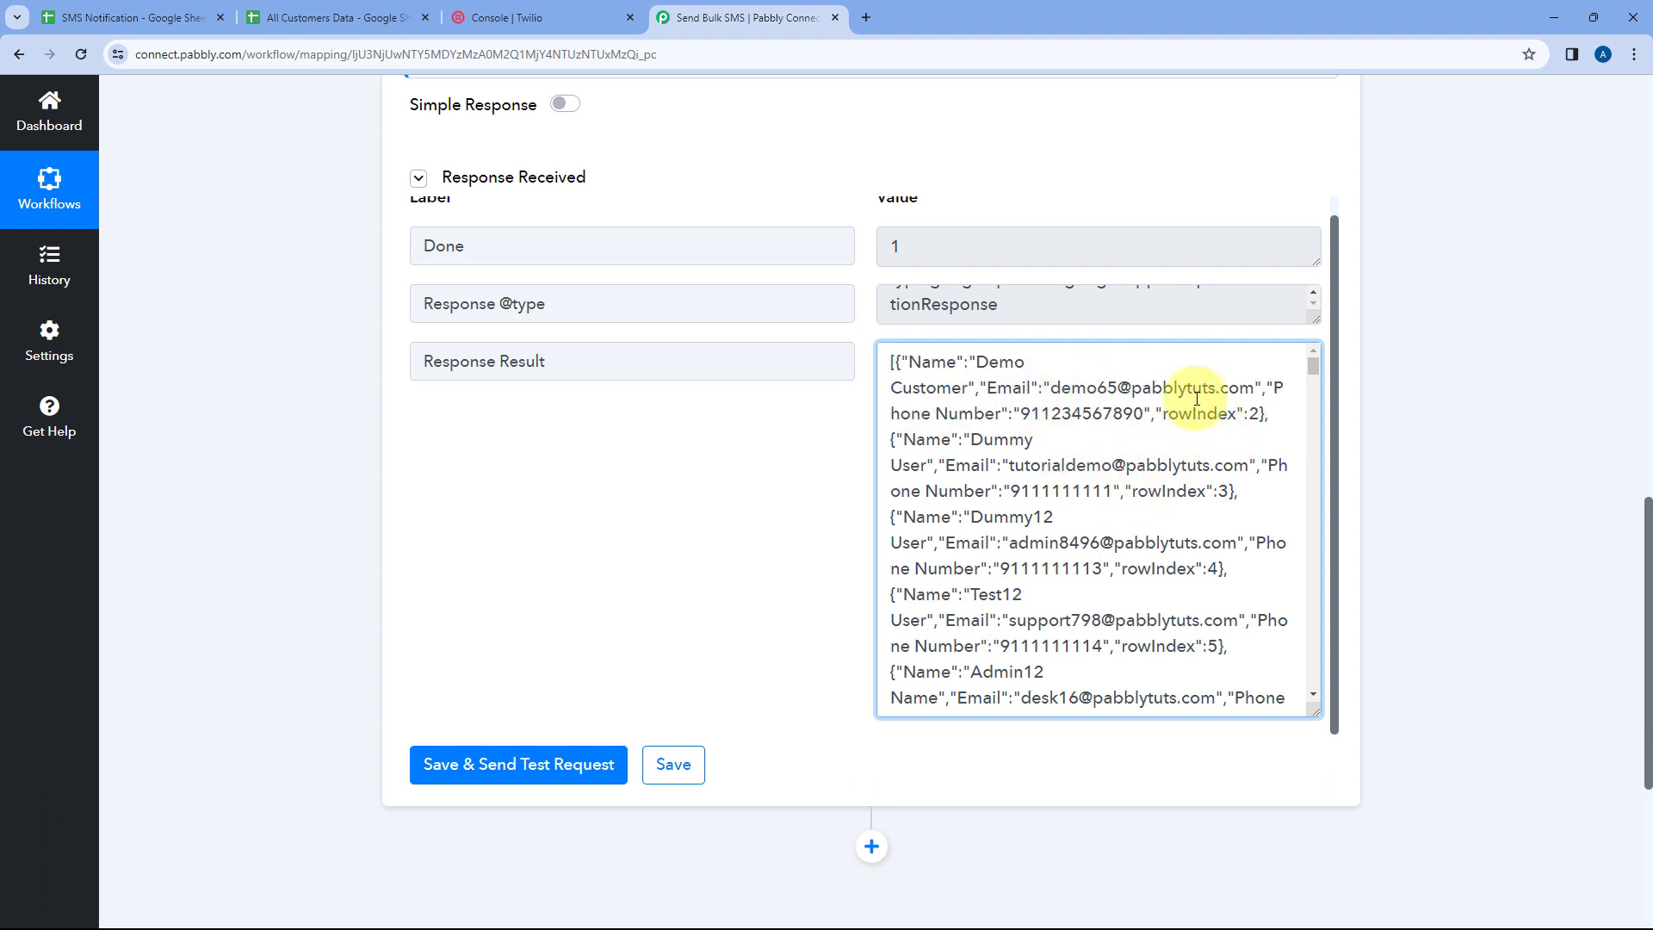
left_click(534, 18)
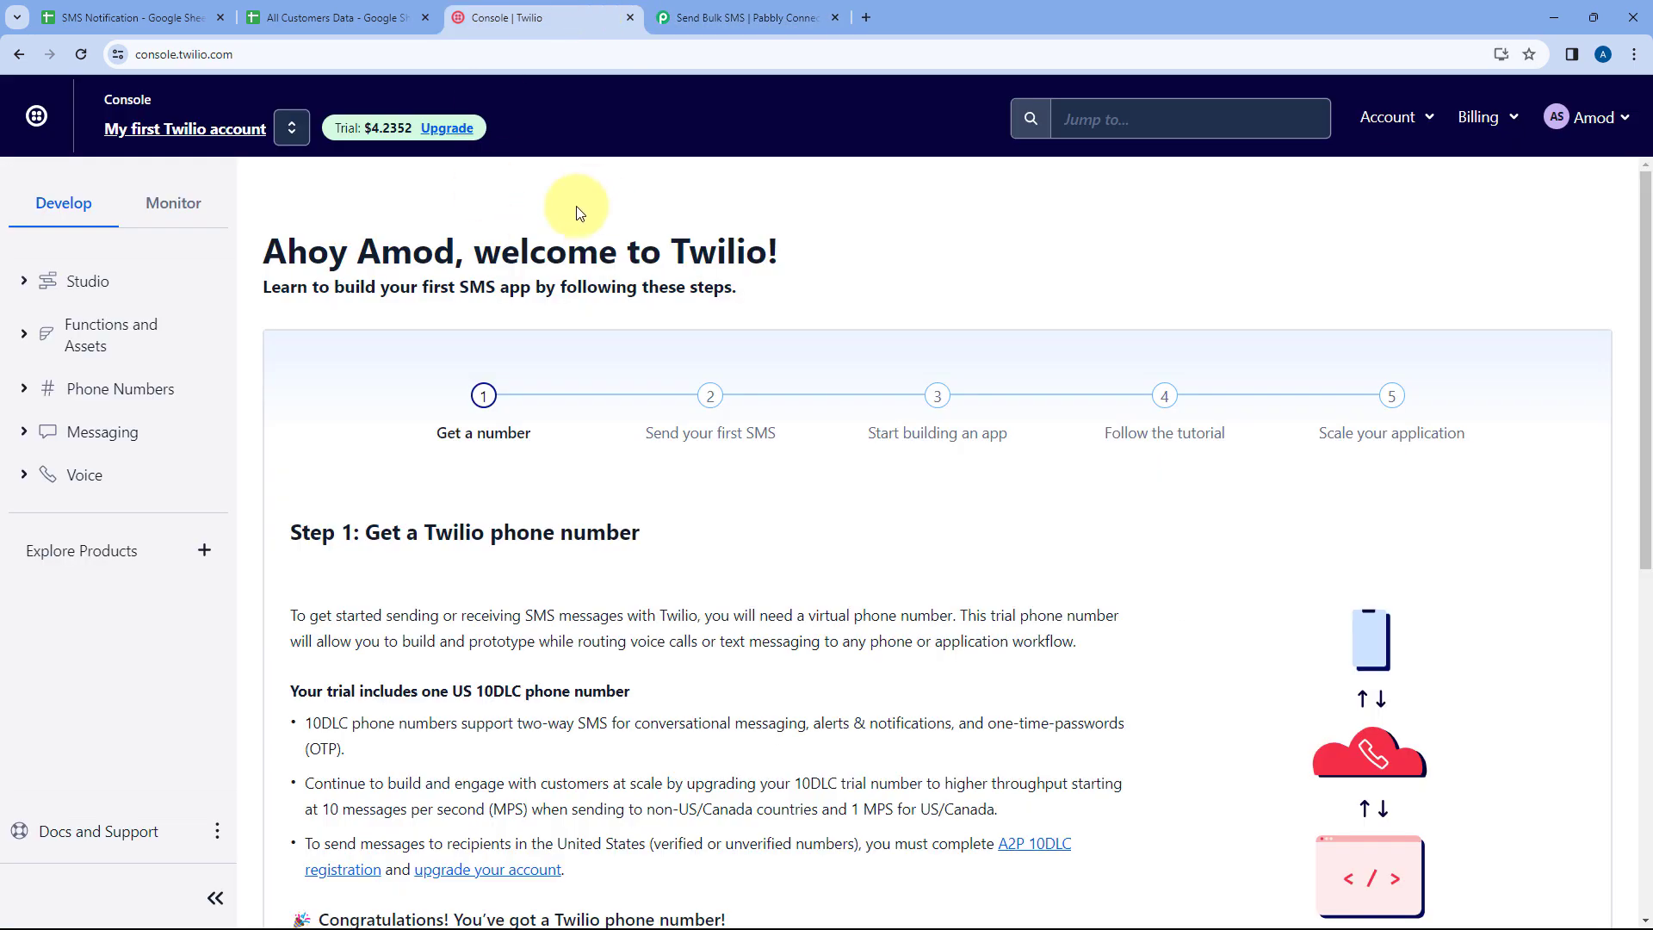
left_click(129, 17)
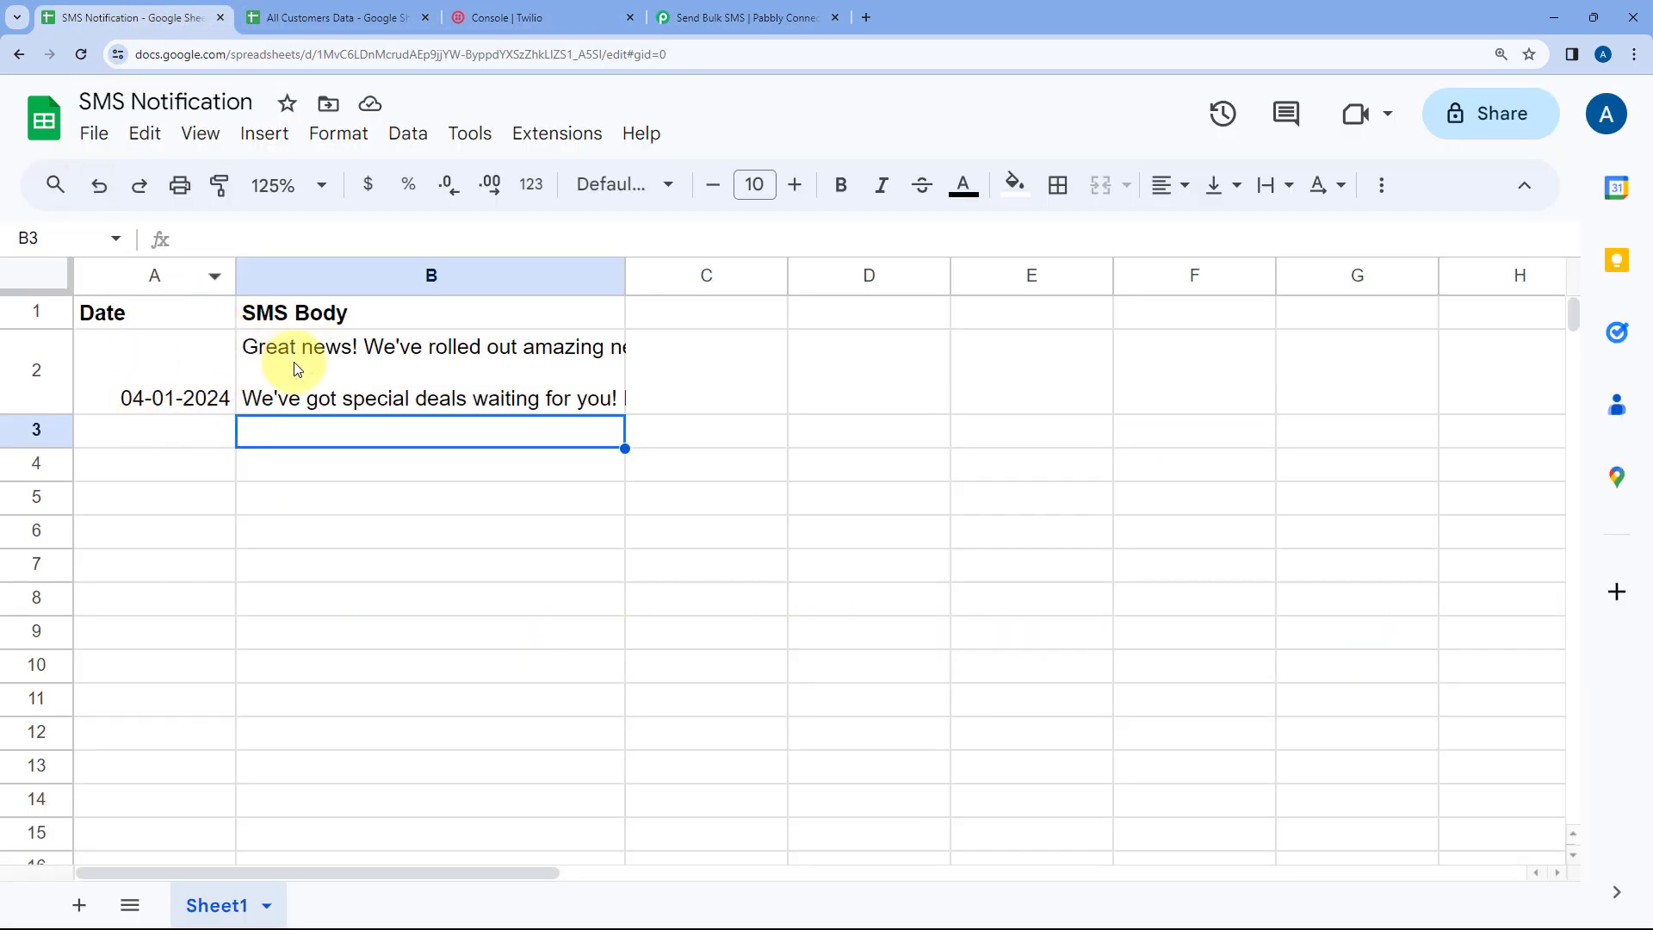
left_click(561, 10)
left_click(775, 17)
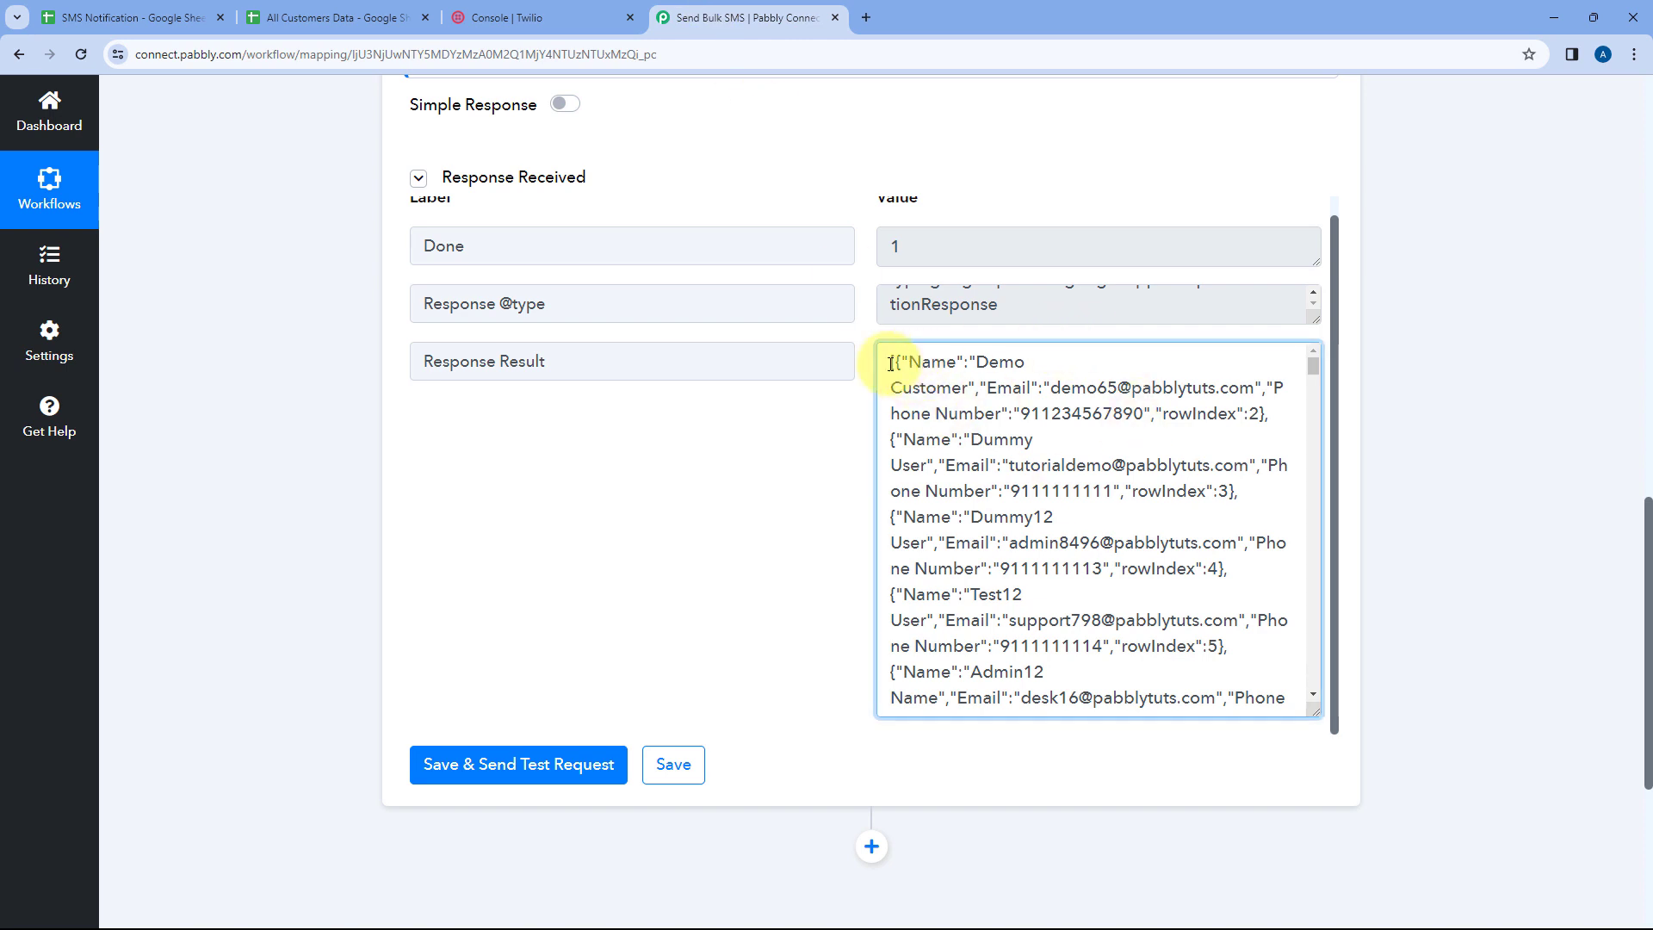
left_click_drag(889, 363, 1274, 421)
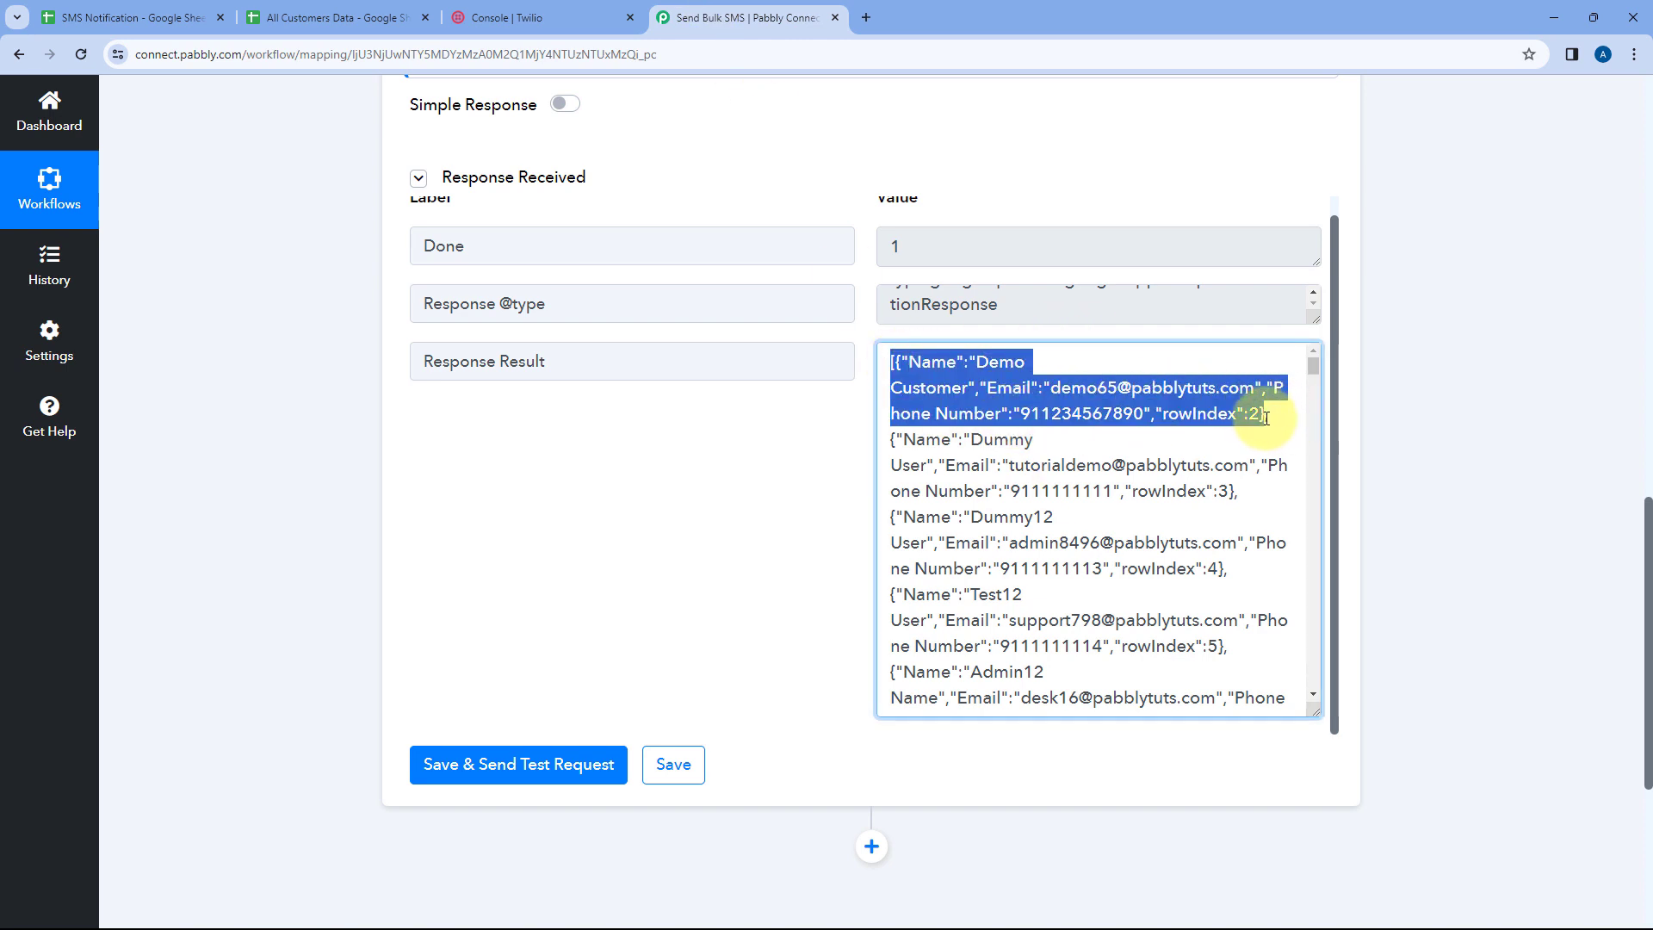
left_click(831, 446)
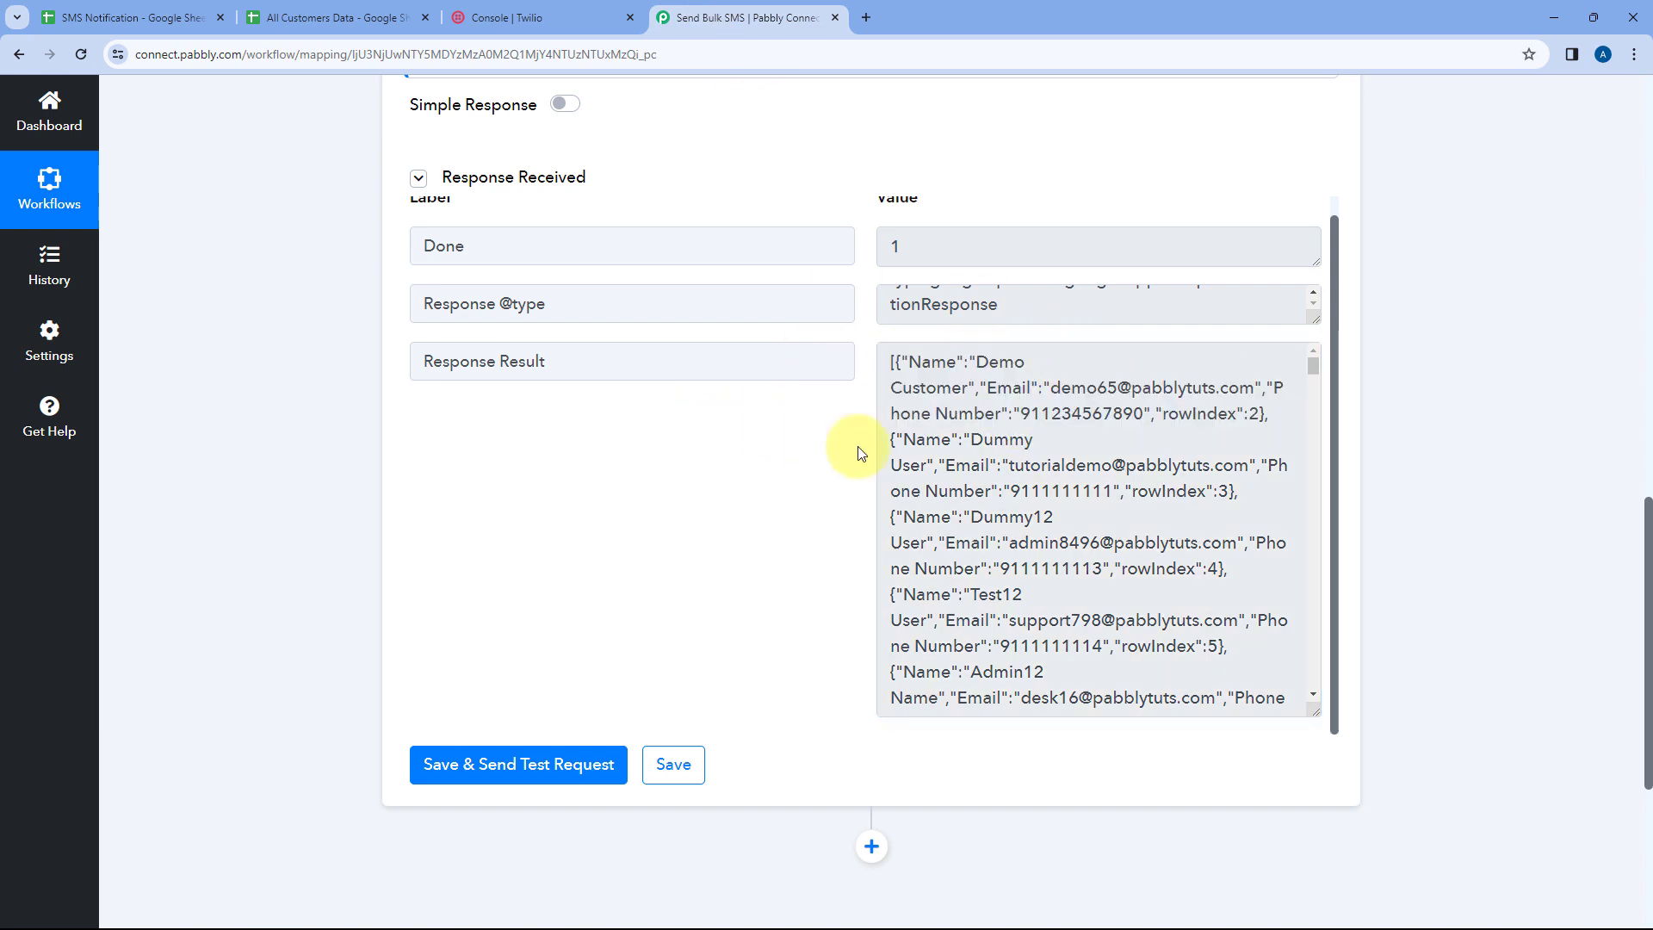
left_click_drag(891, 363, 1294, 423)
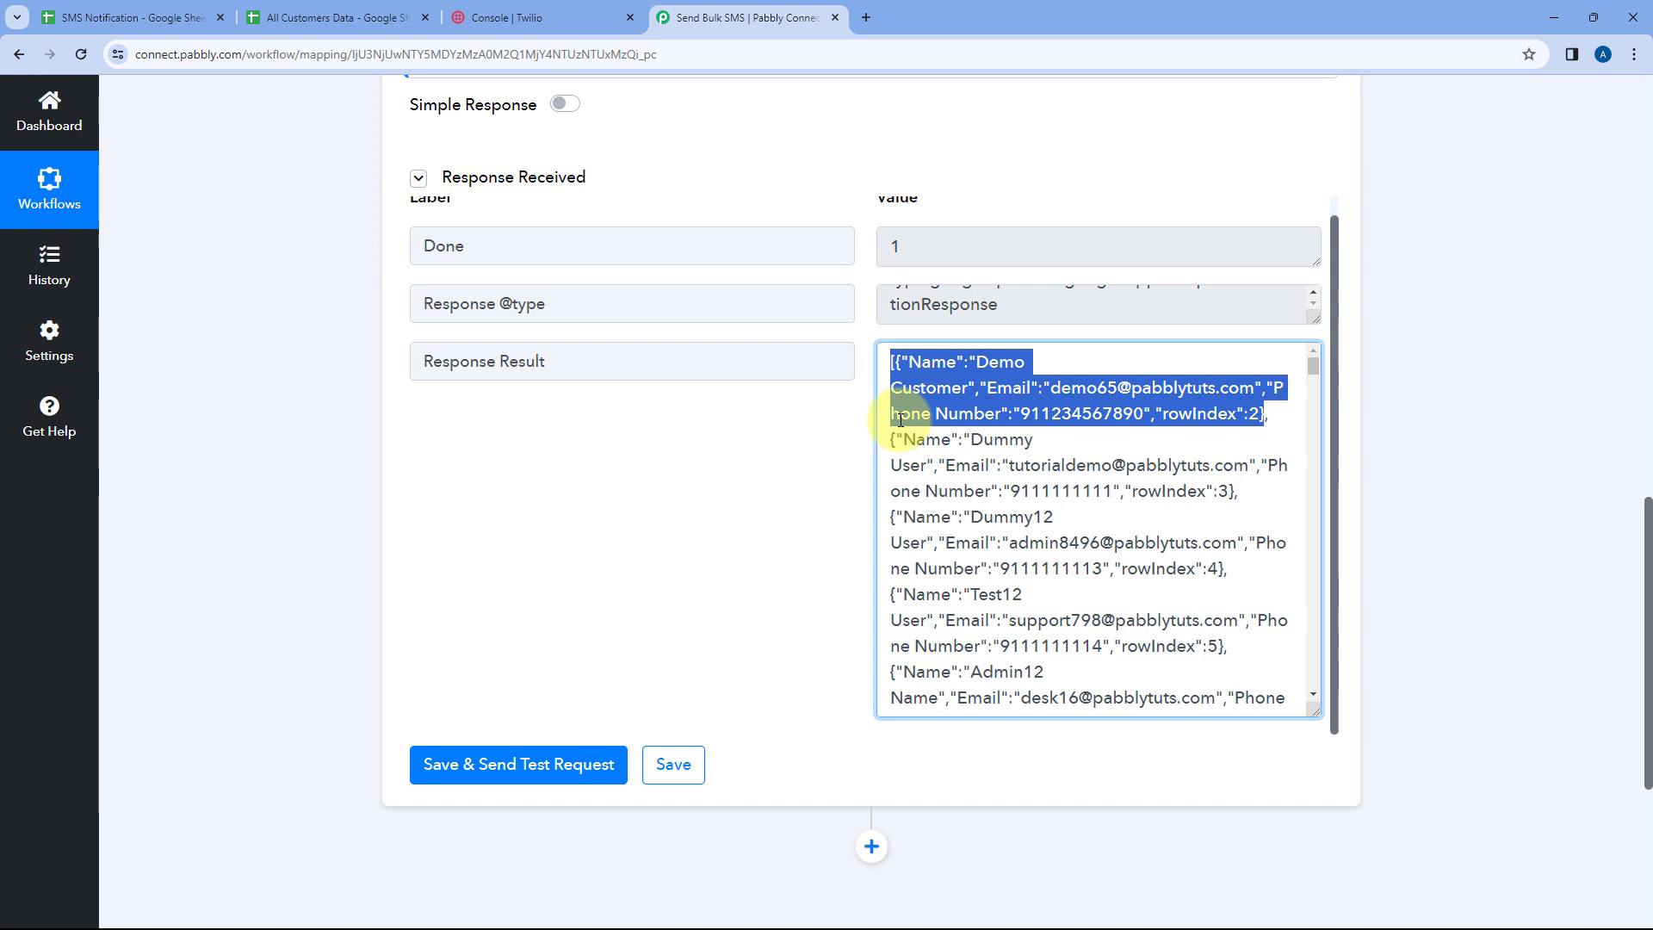
Select the single customer row A4:C4 in the sheet and compare it with a record in the response
left_click(340, 17)
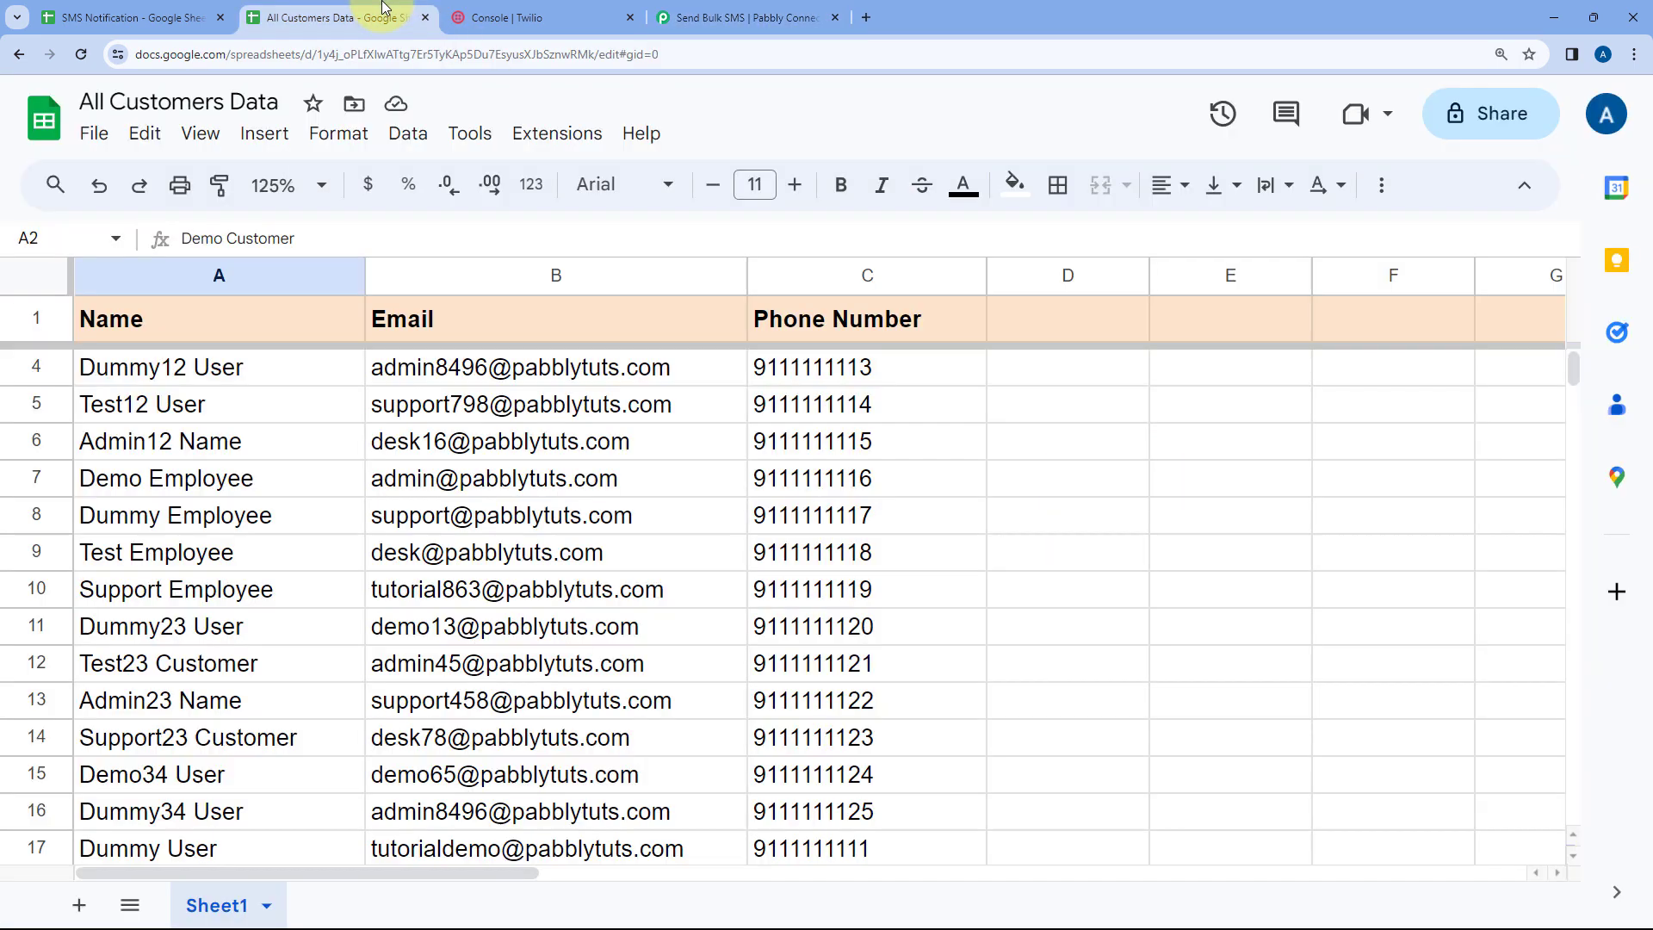
left_click(203, 370)
left_click_drag(514, 370, 804, 373)
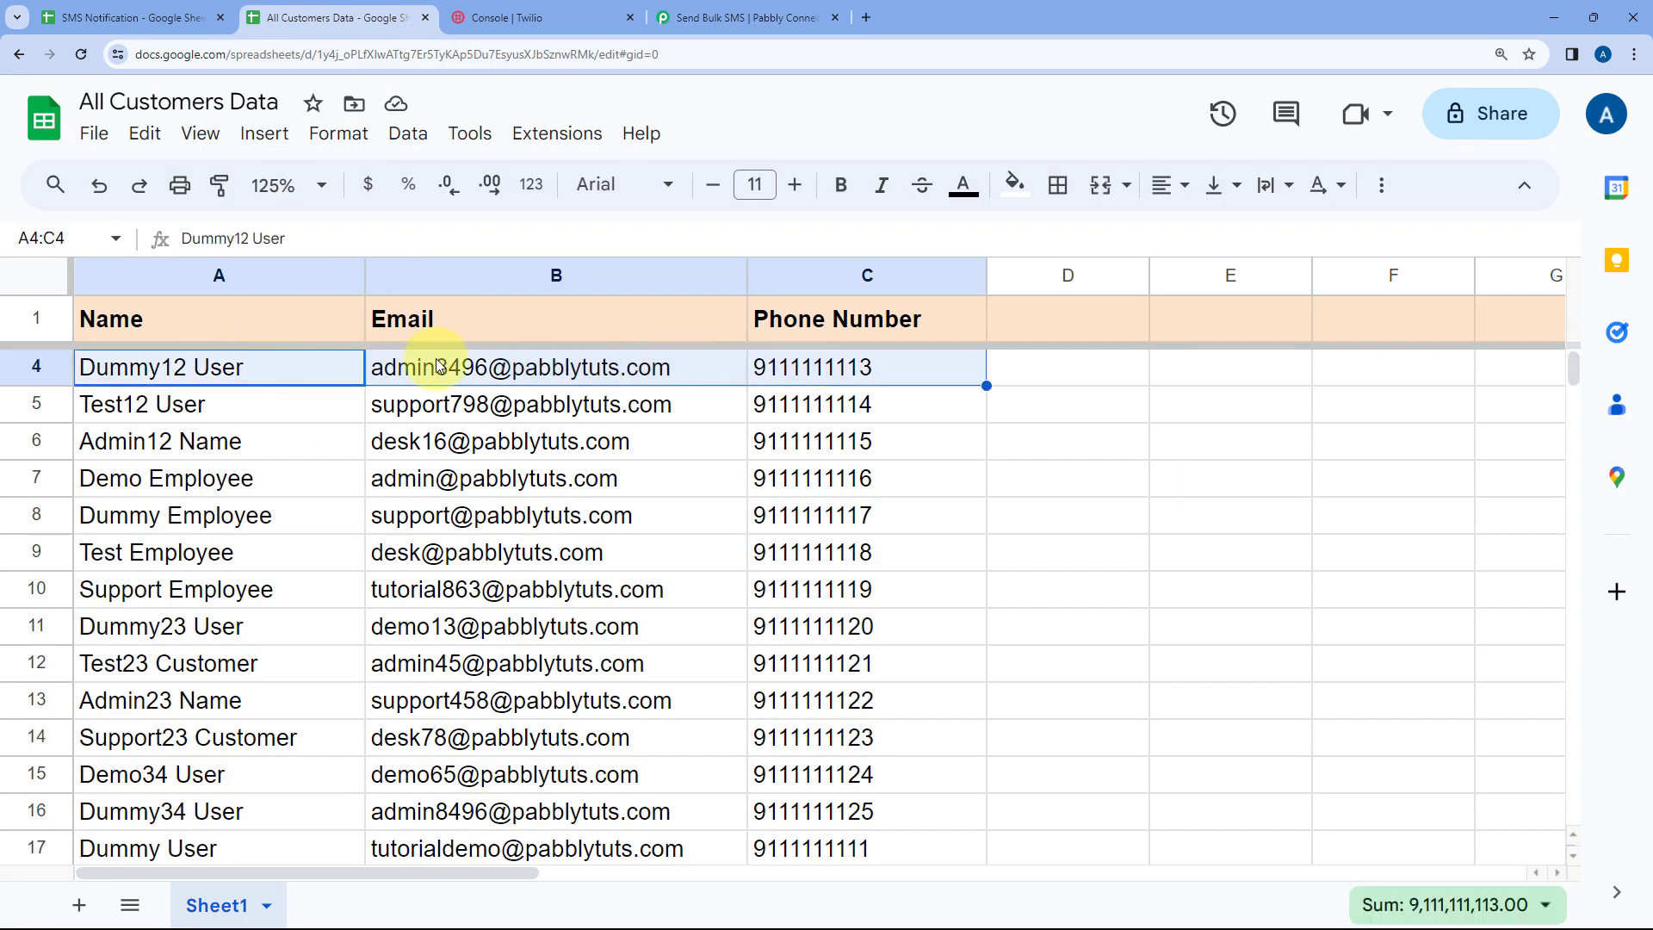
left_click(745, 17)
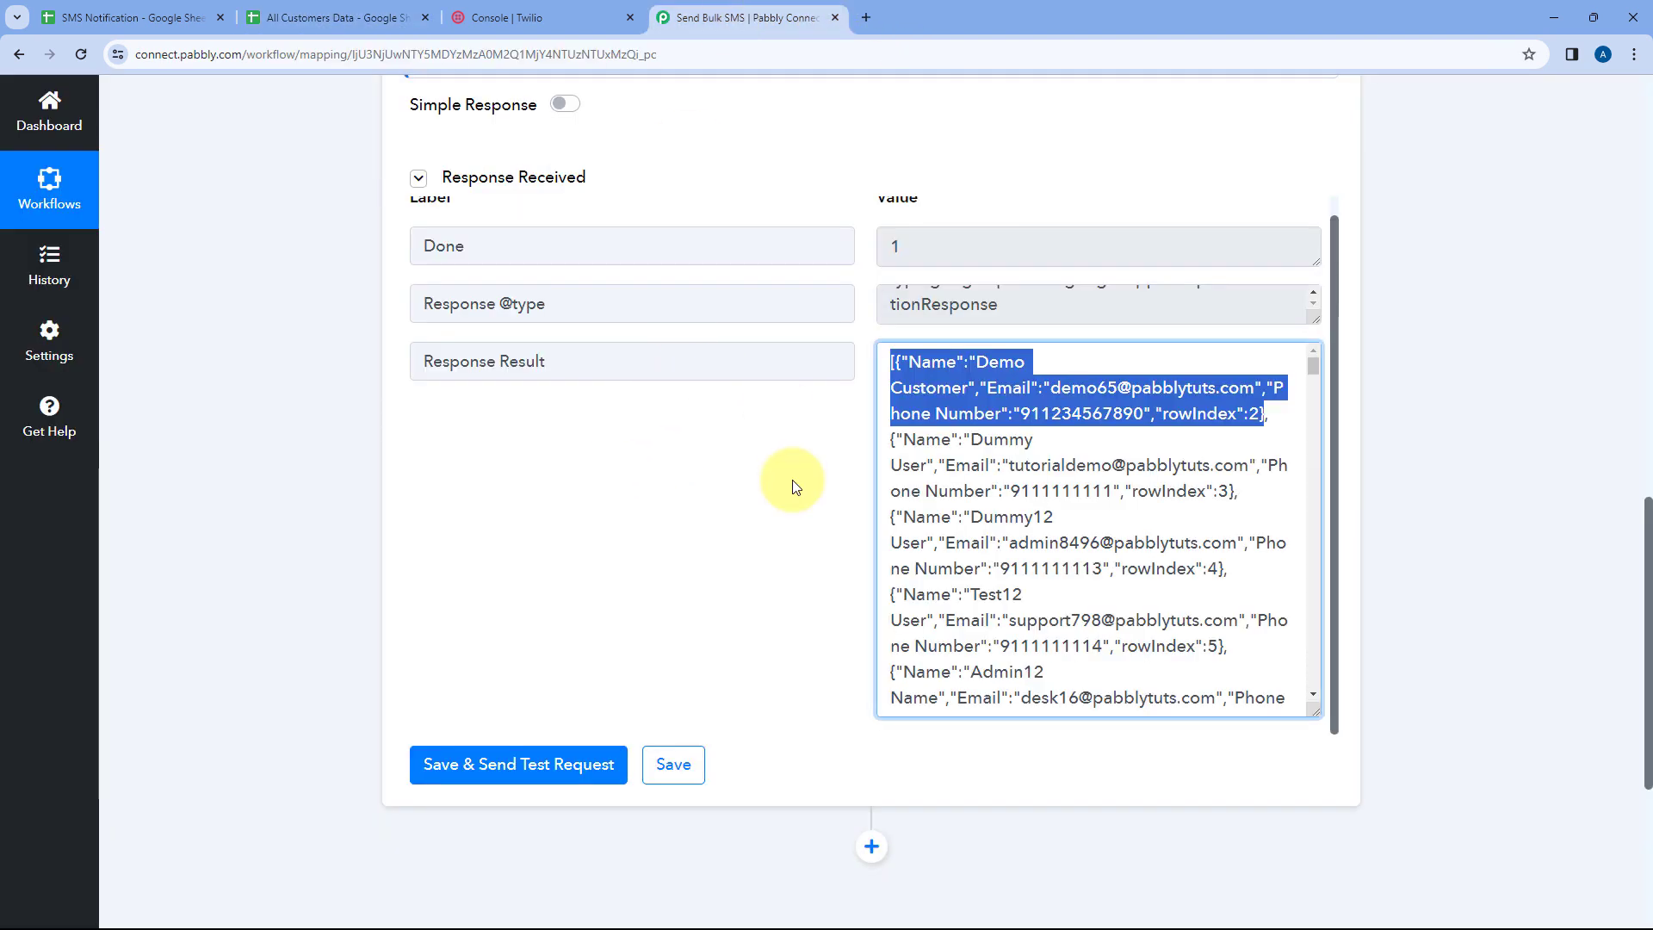
left_click(831, 458)
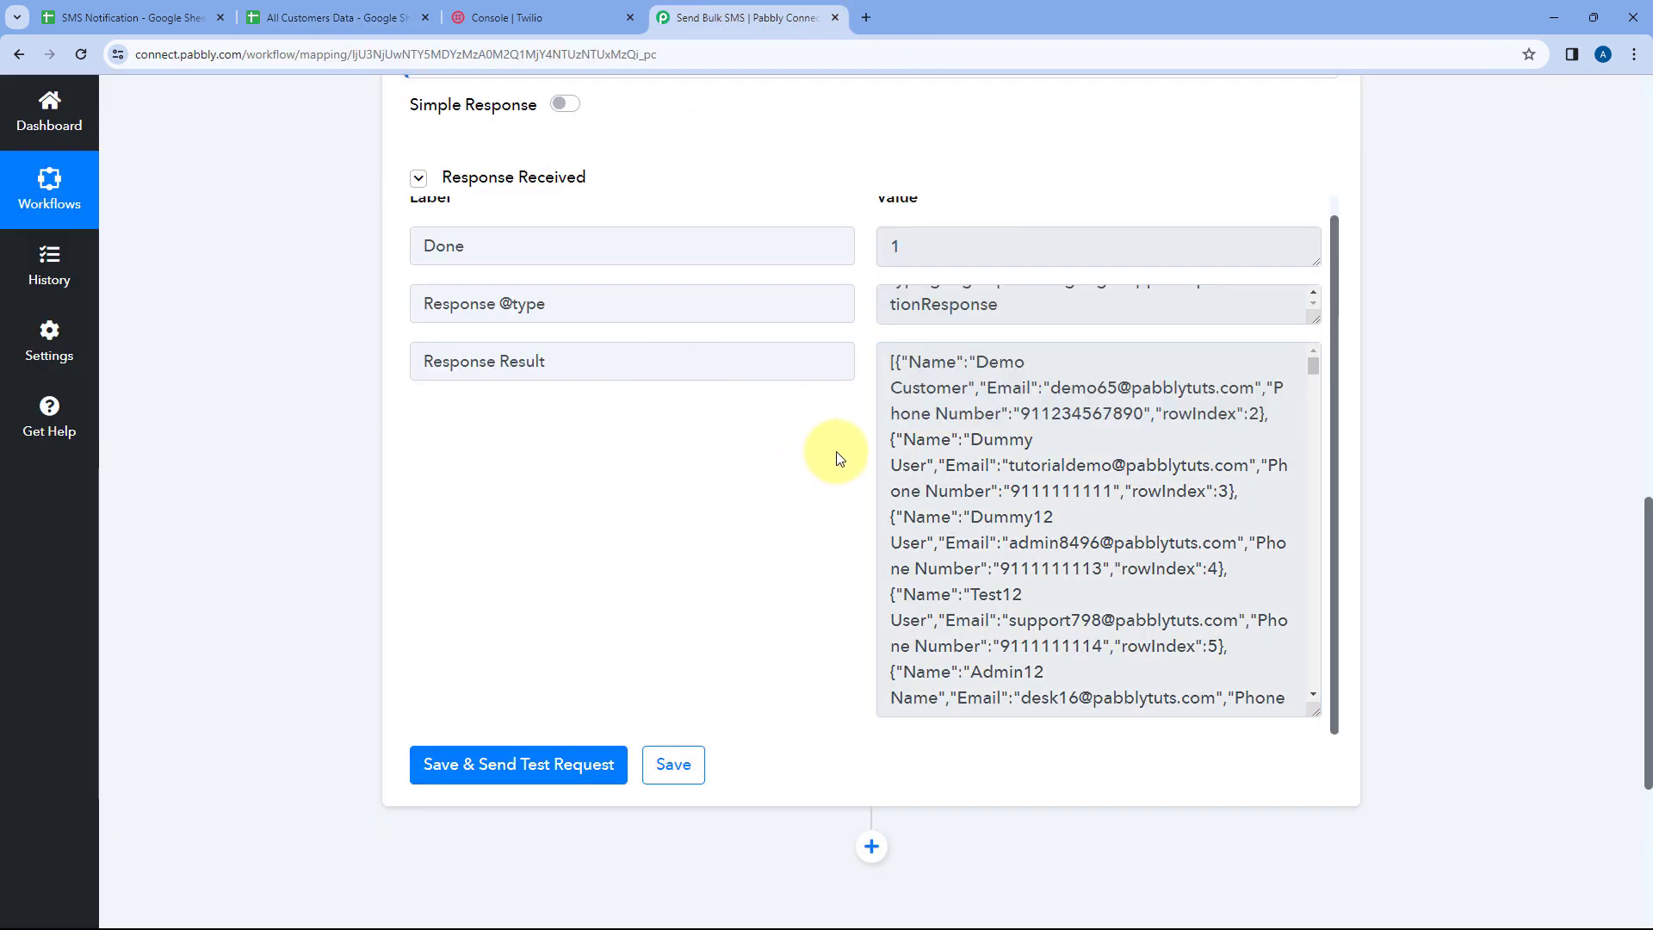
scroll(852, 465, "down", 2)
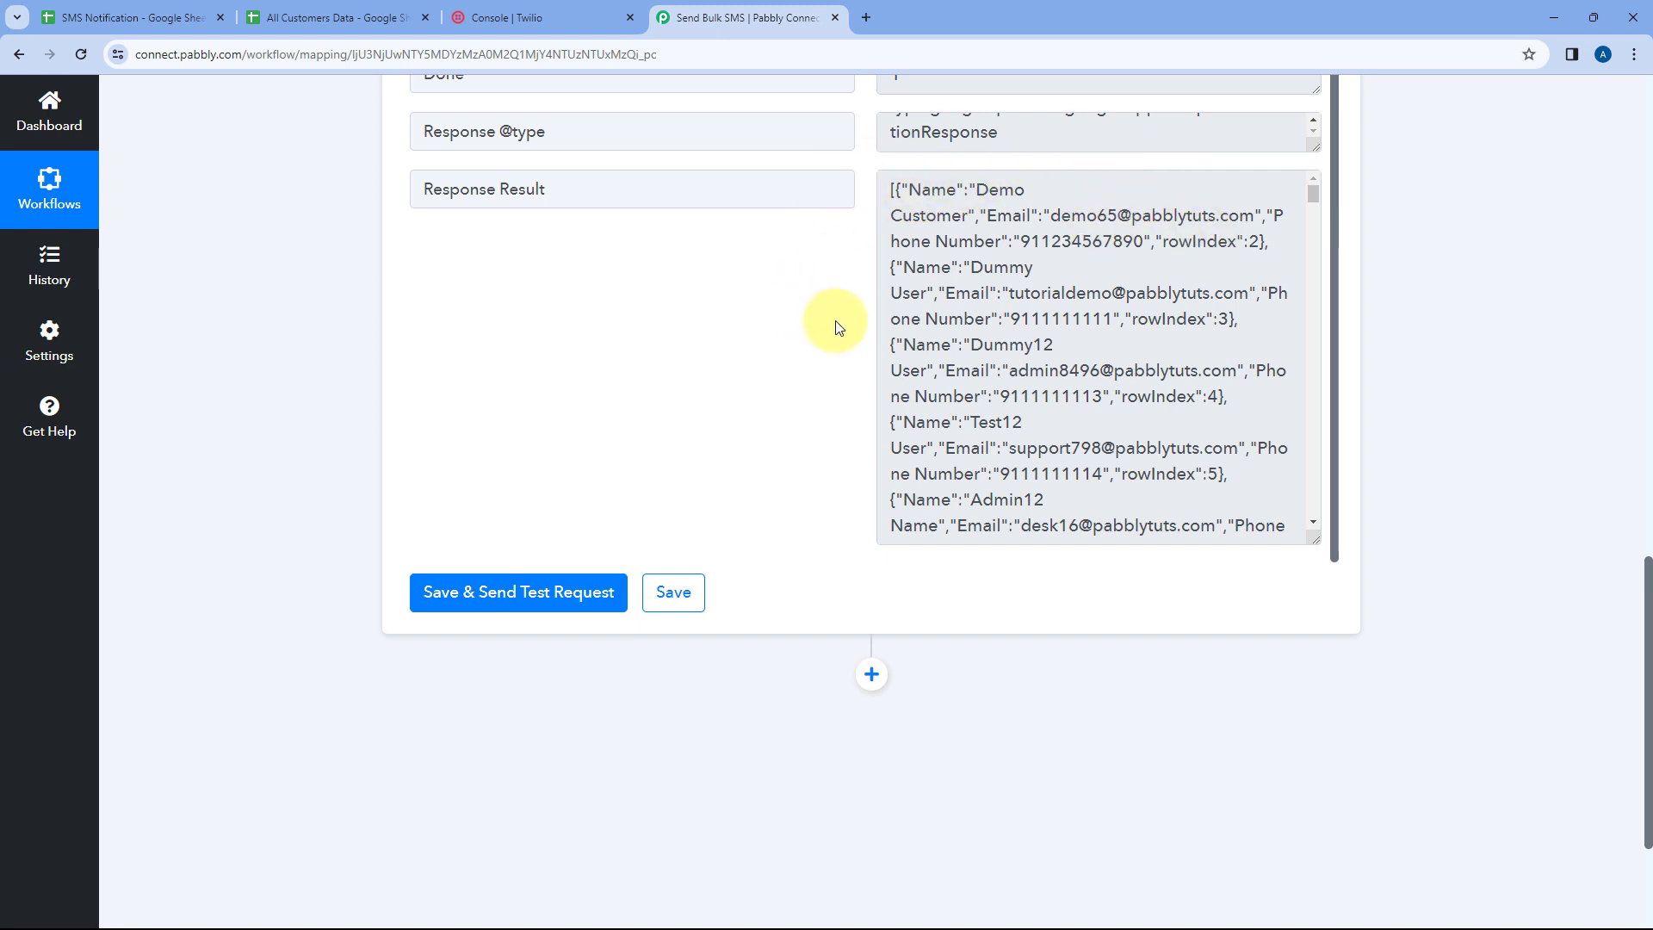
scroll(839, 329, "down", 3)
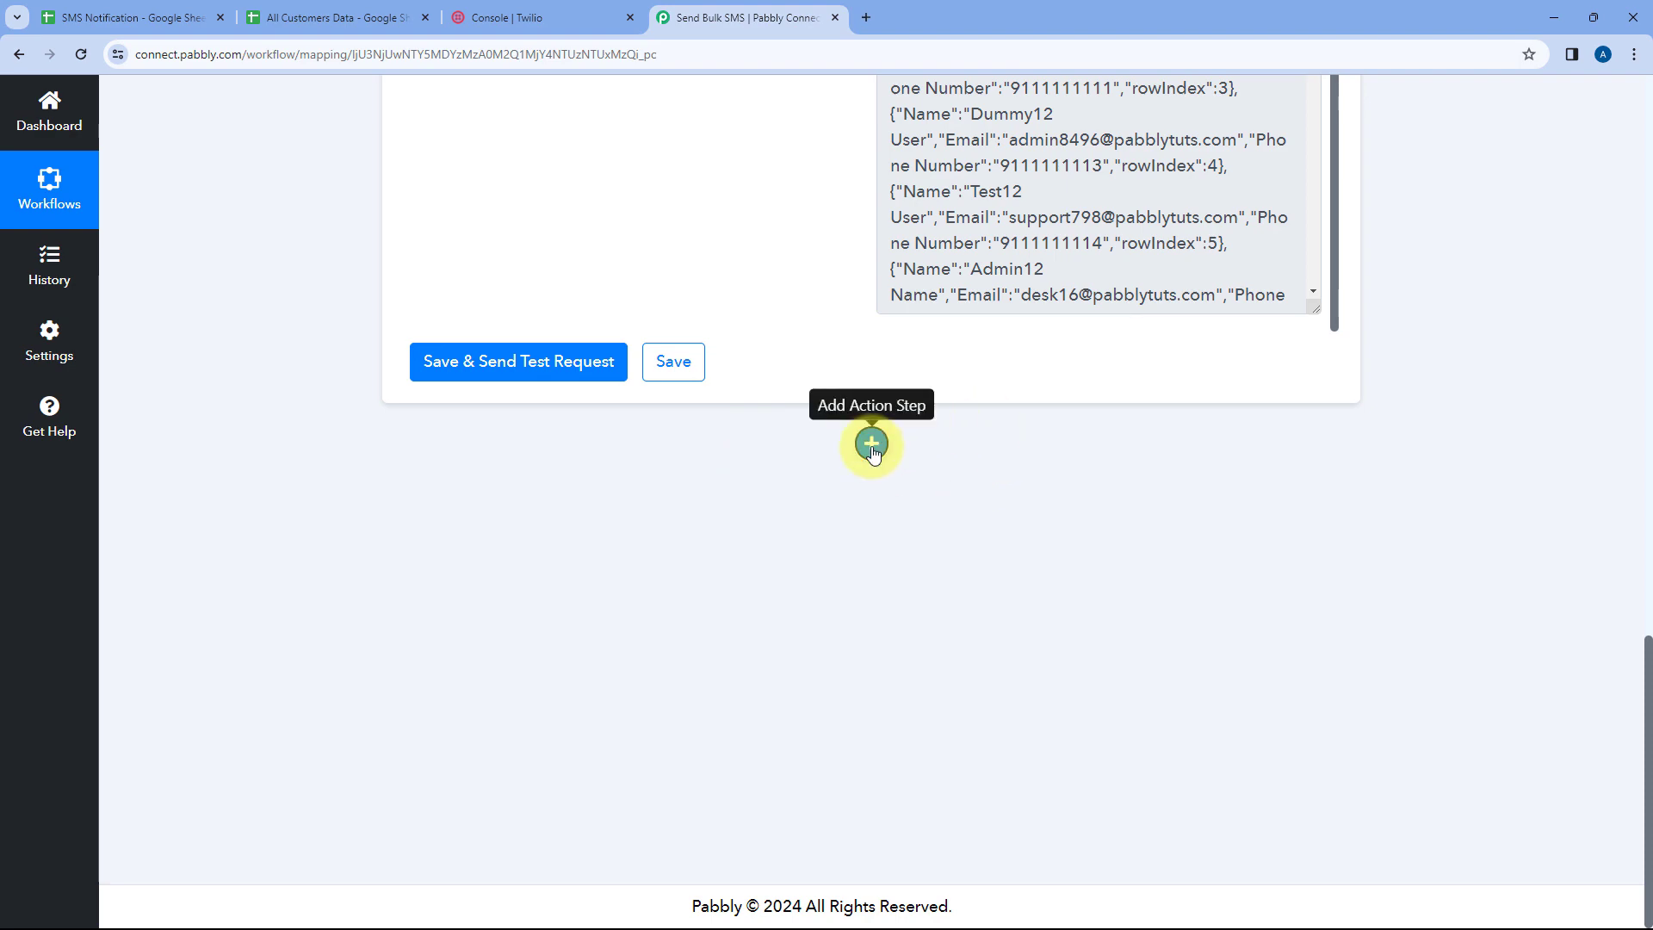
Add an Iterator by Pabbly action step using the Process Arrays event
left_click(873, 446)
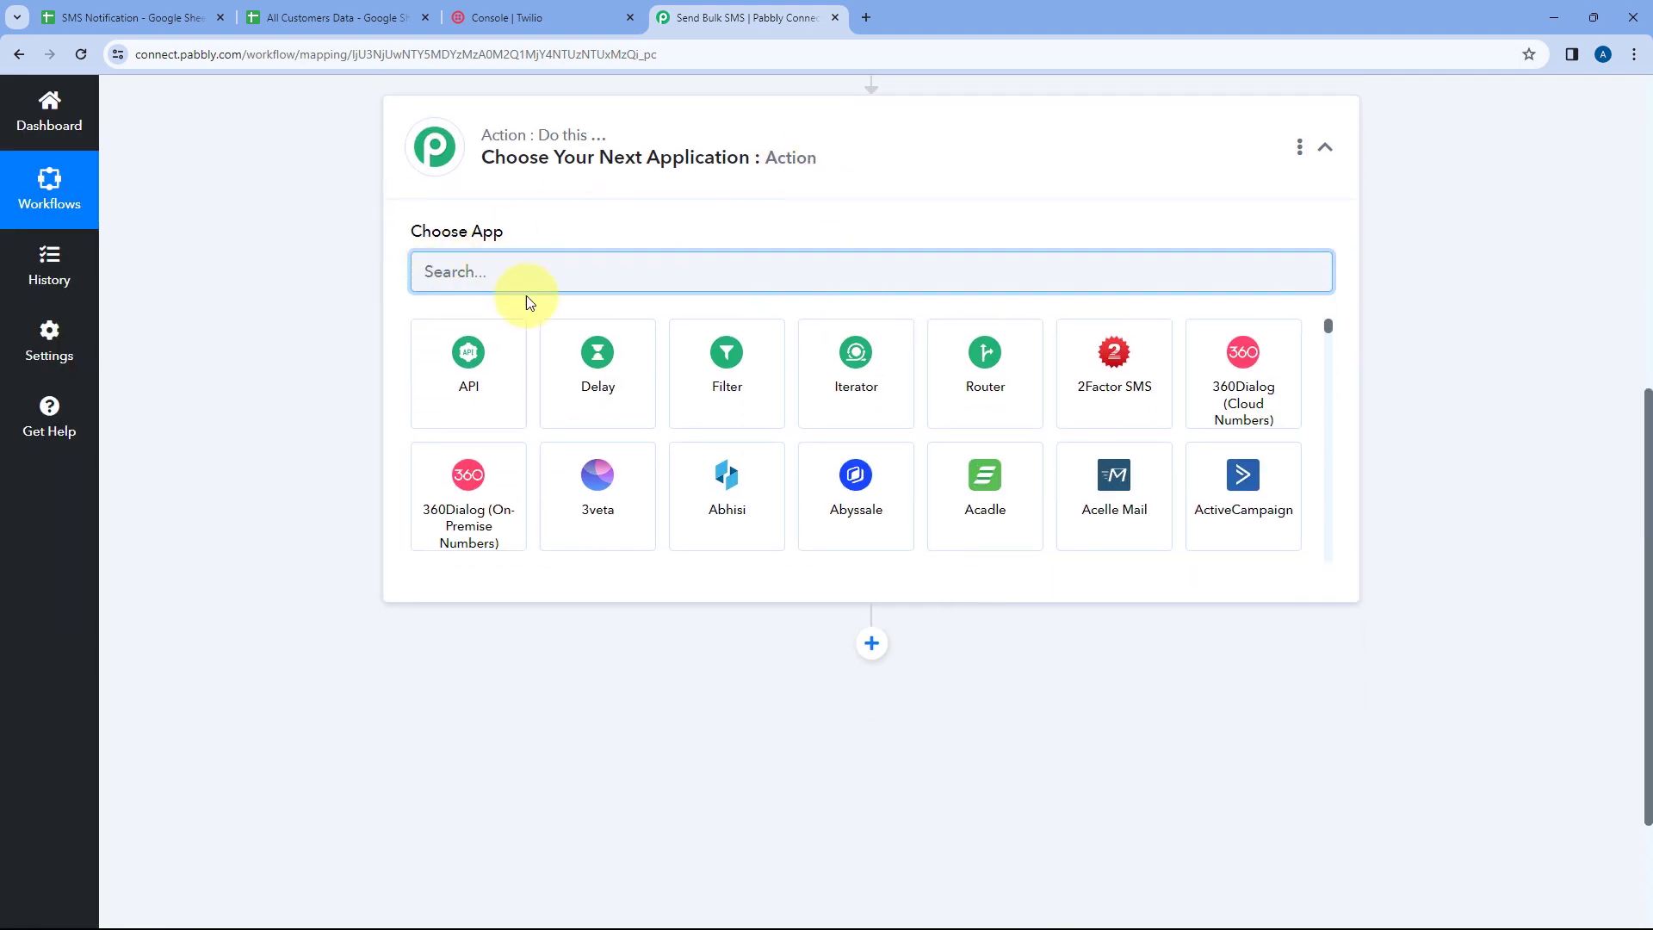
left_click(857, 387)
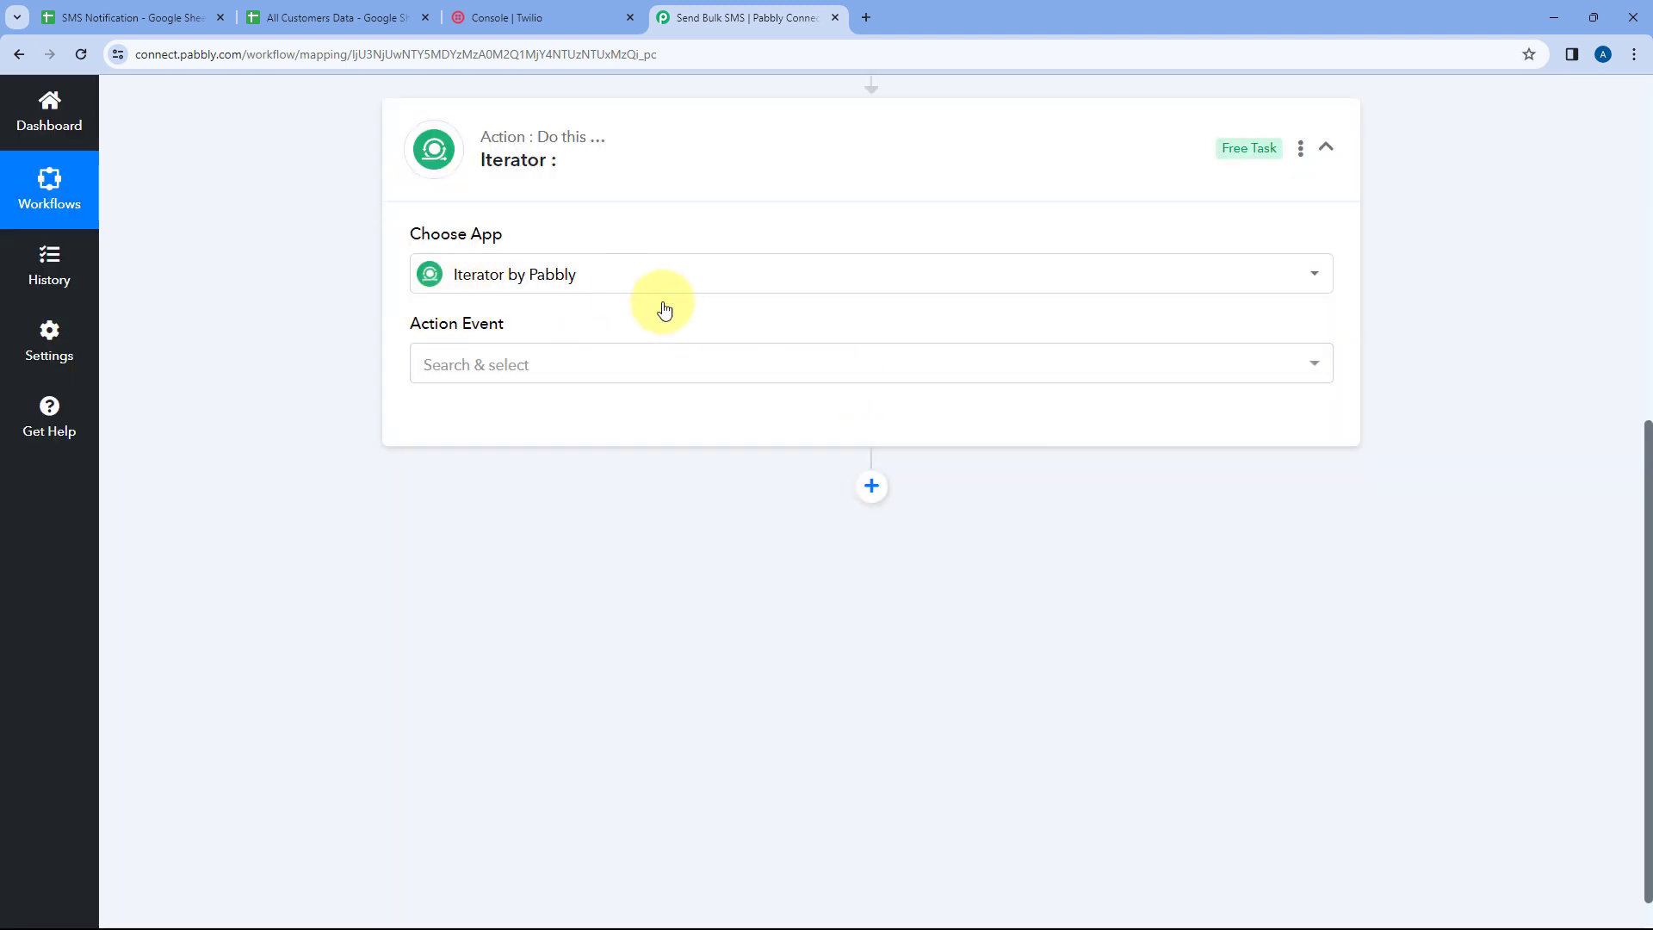
left_click(565, 363)
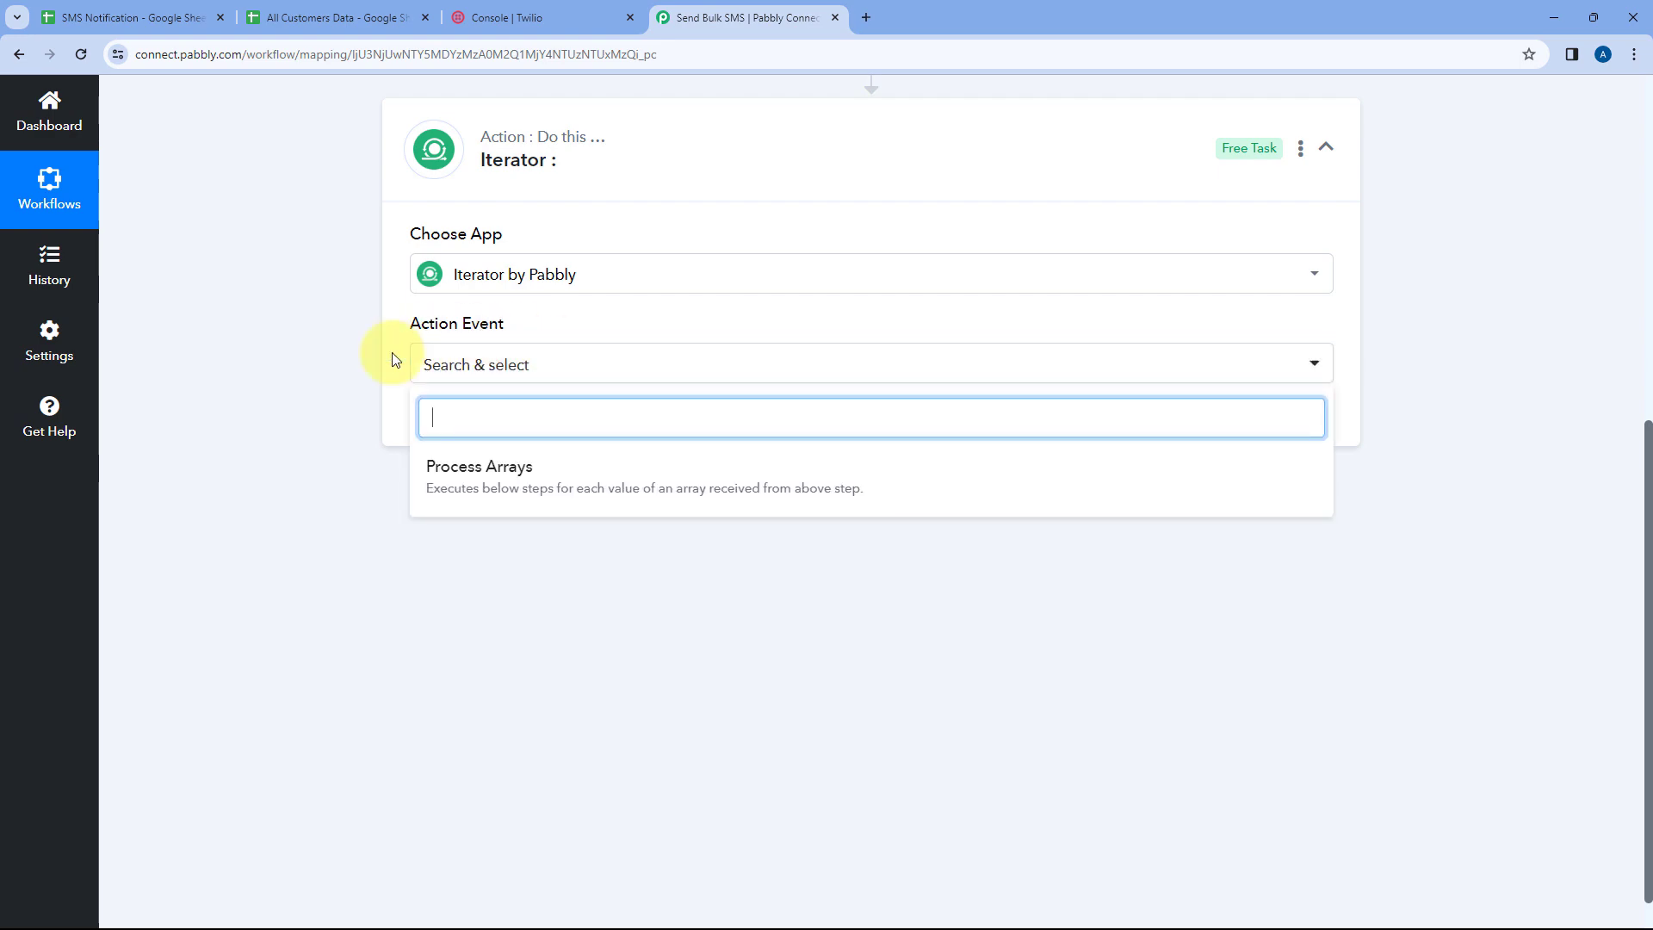
left_click(558, 473)
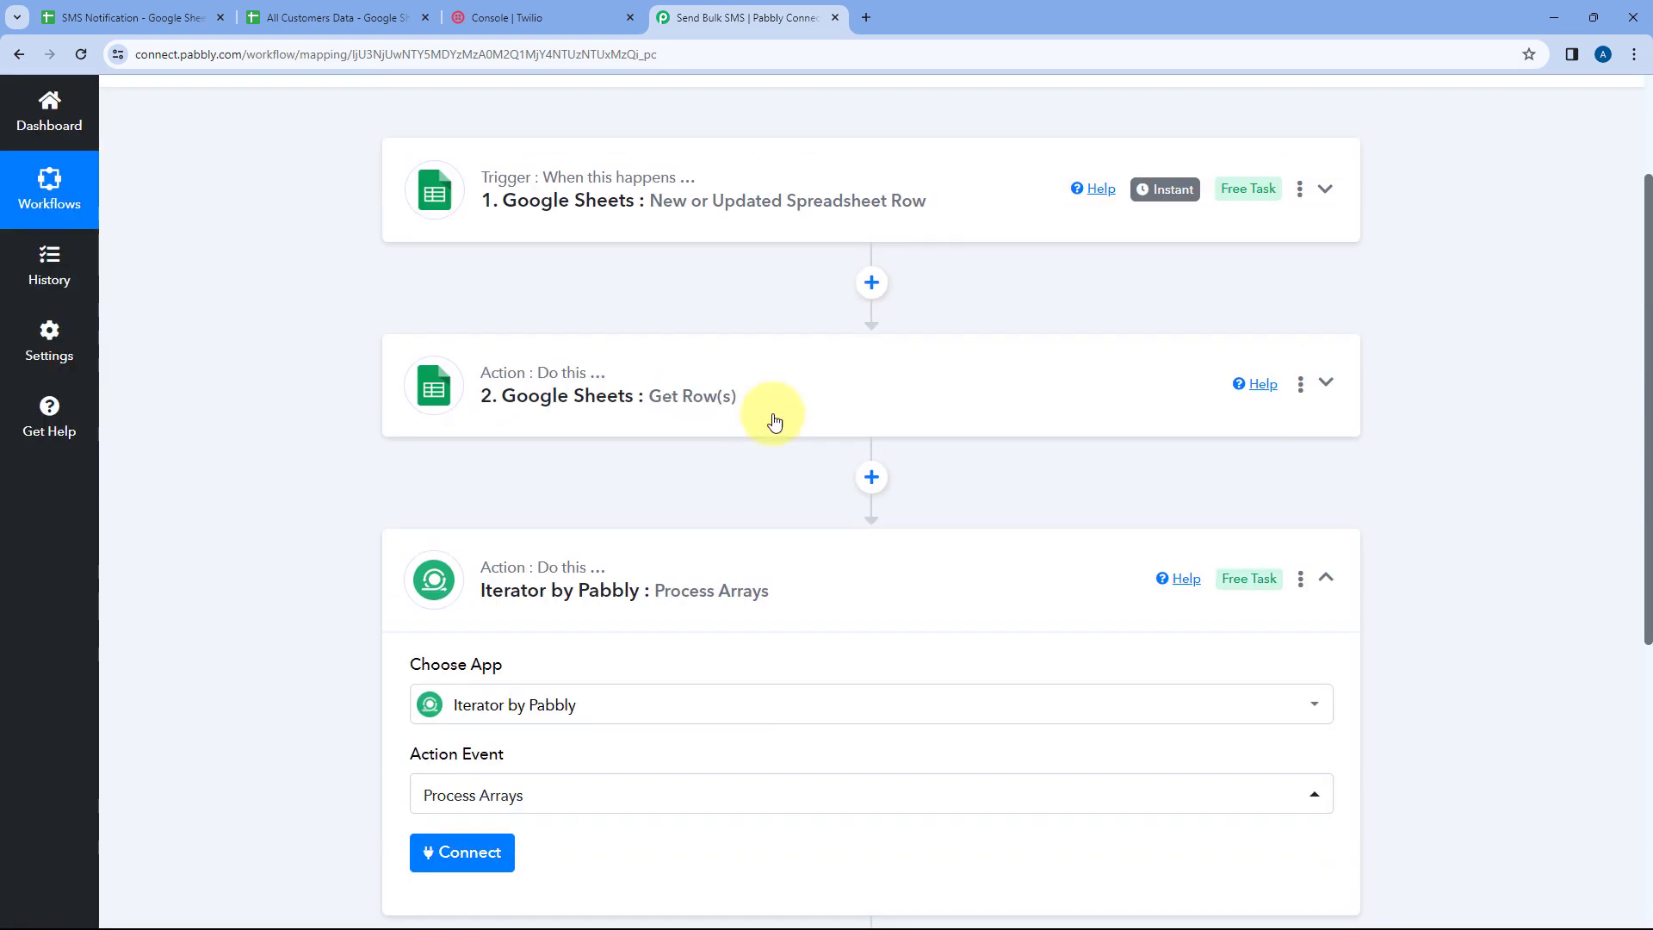
Connect the Iterator step and choose the Get Row(s) step's Response Result as the array to process
left_click(773, 421)
scroll(337, 462, "down", 10)
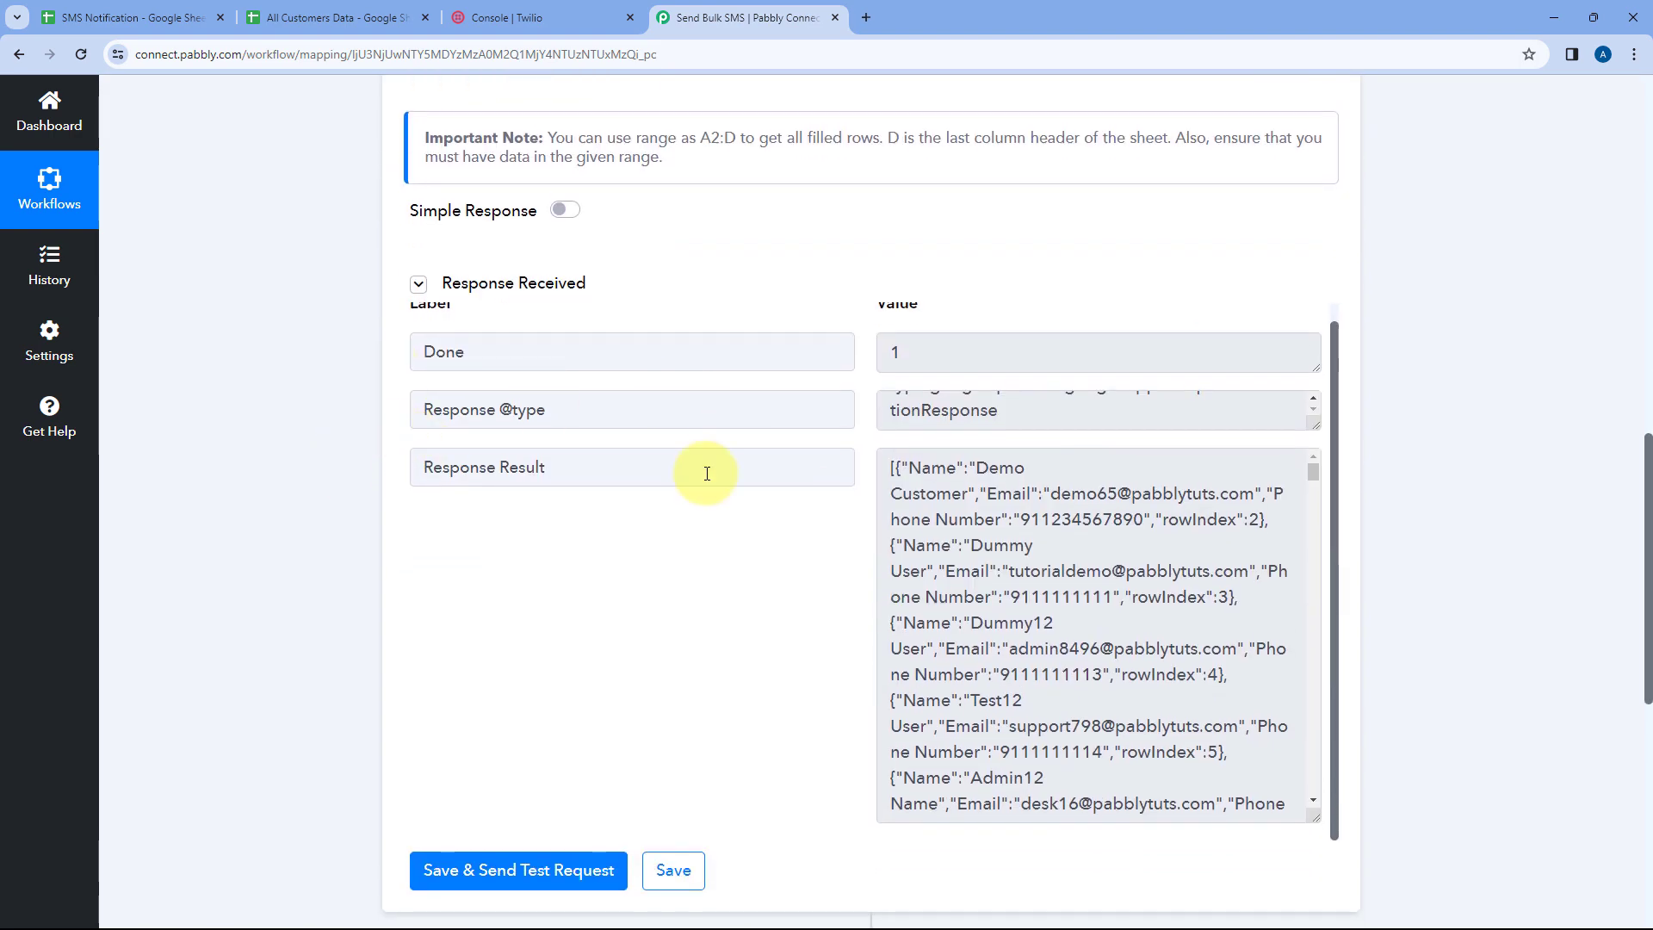
scroll(320, 453, "down", 10)
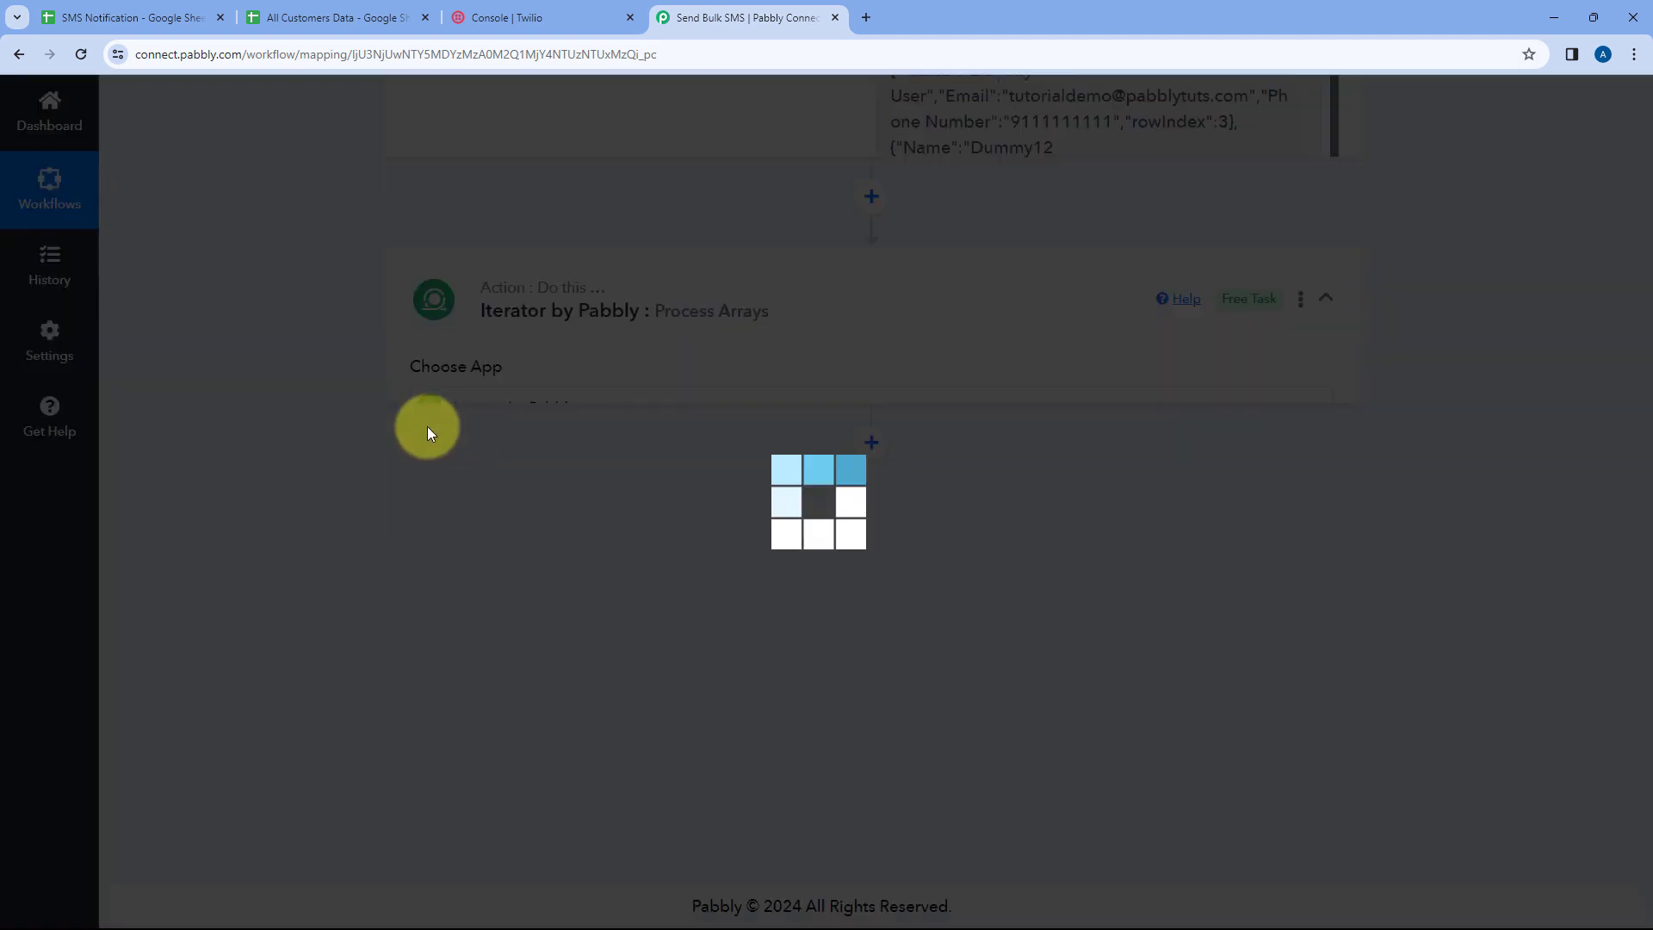
scroll(412, 433, "up", 1)
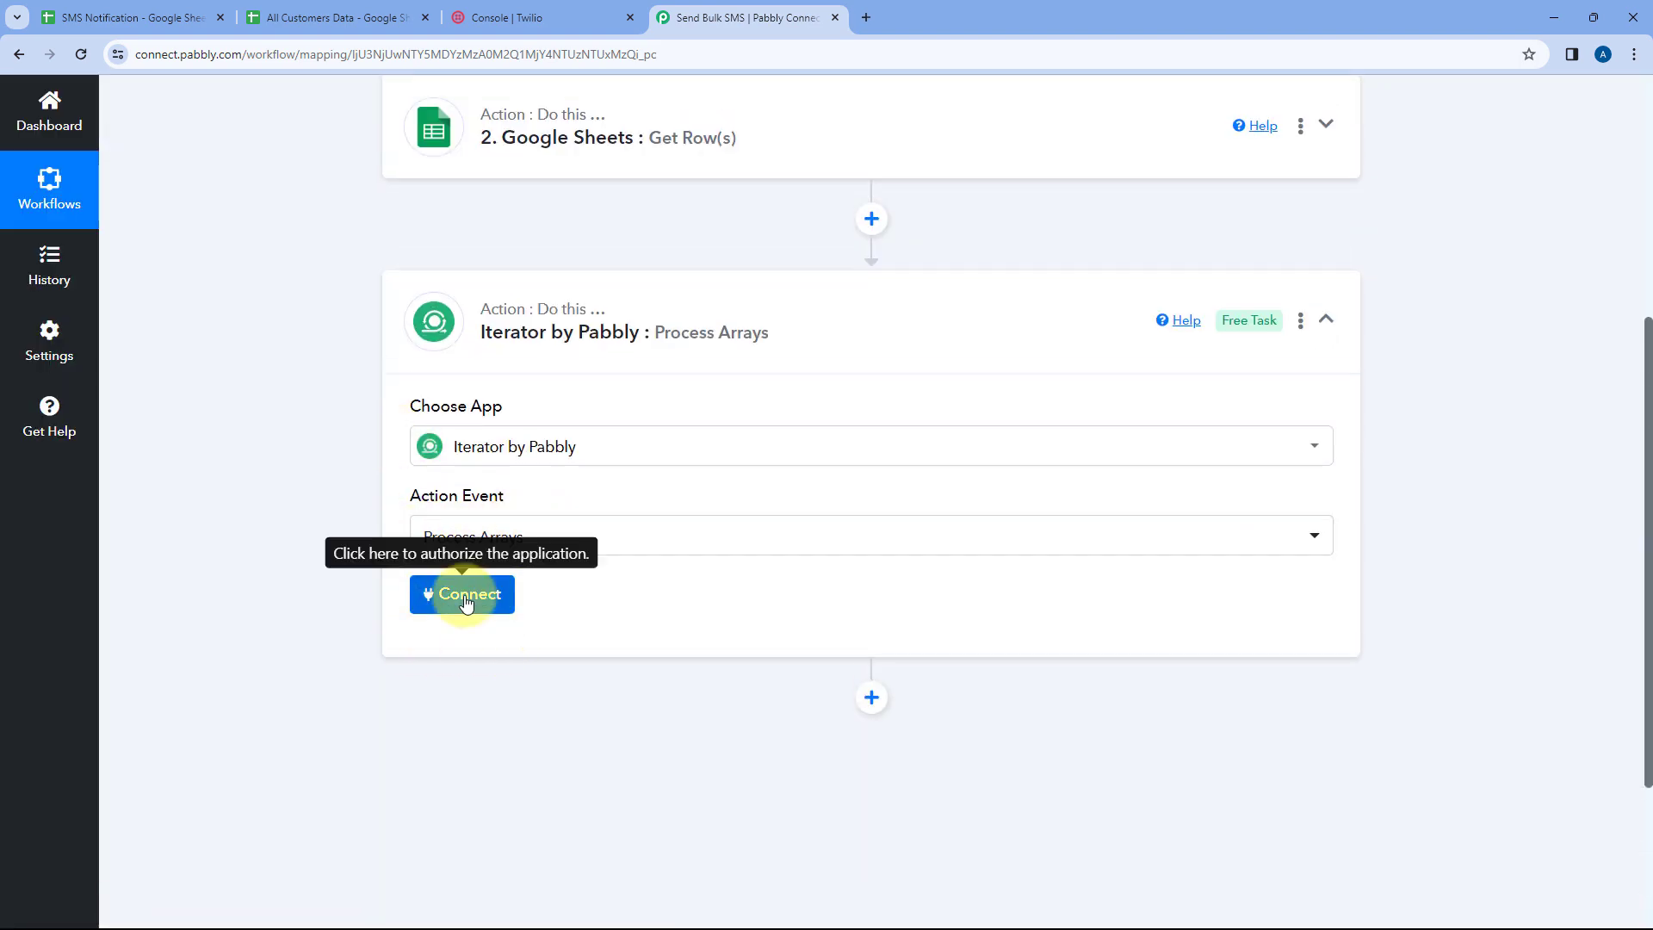
left_click(469, 599)
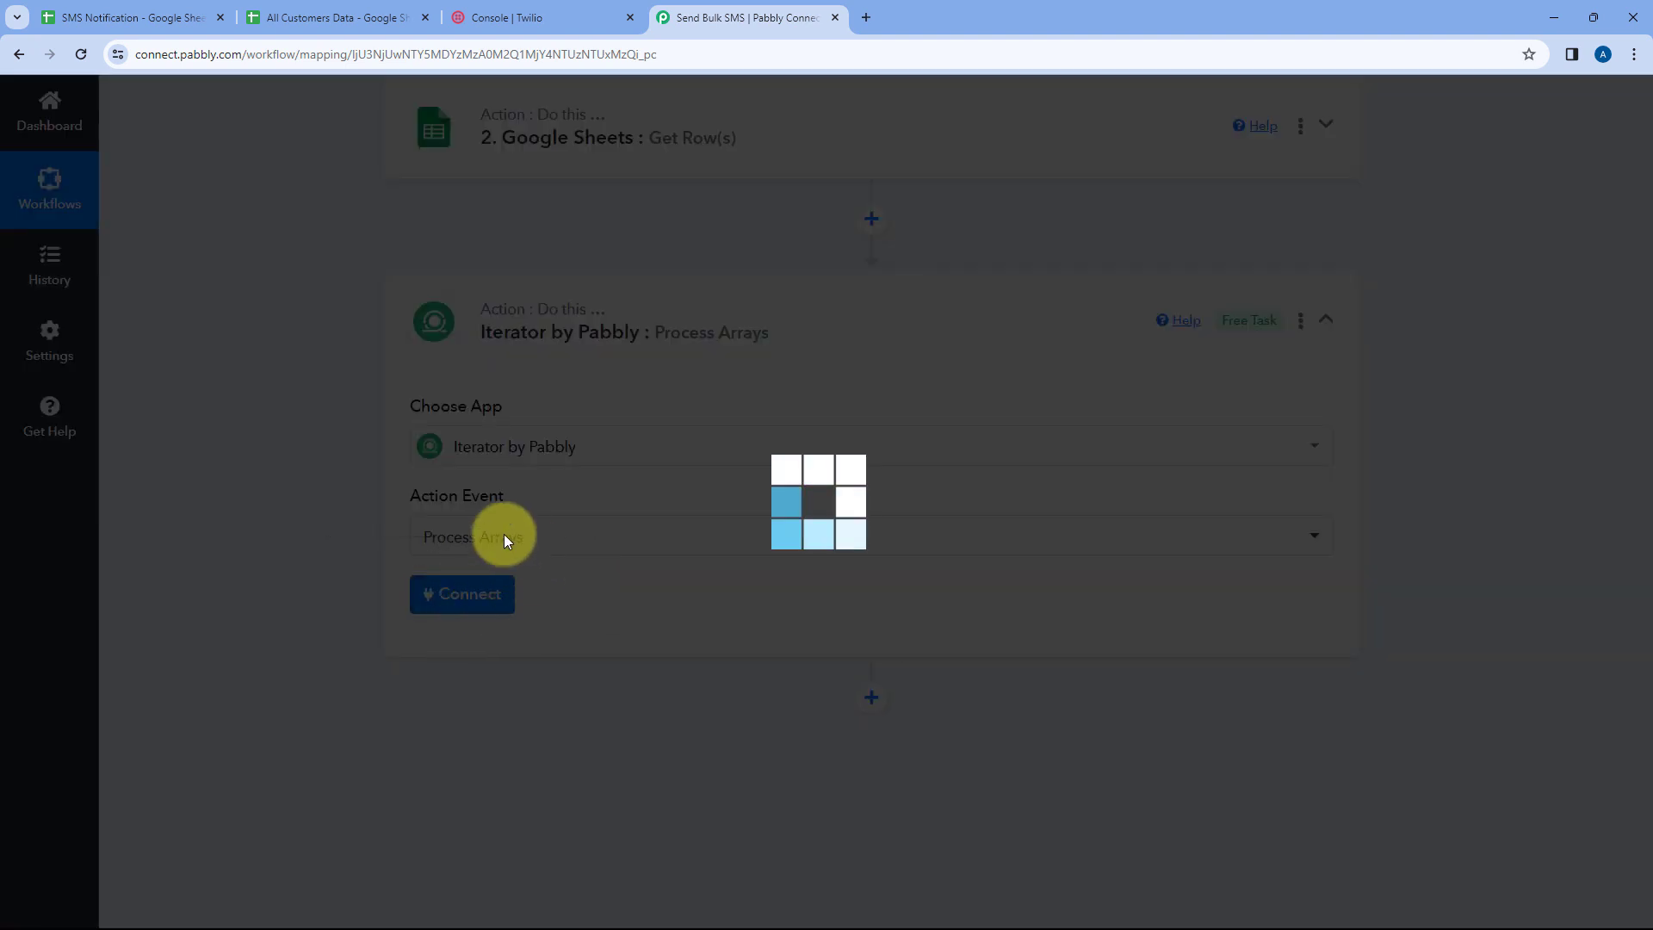
scroll(482, 542, "down", 2)
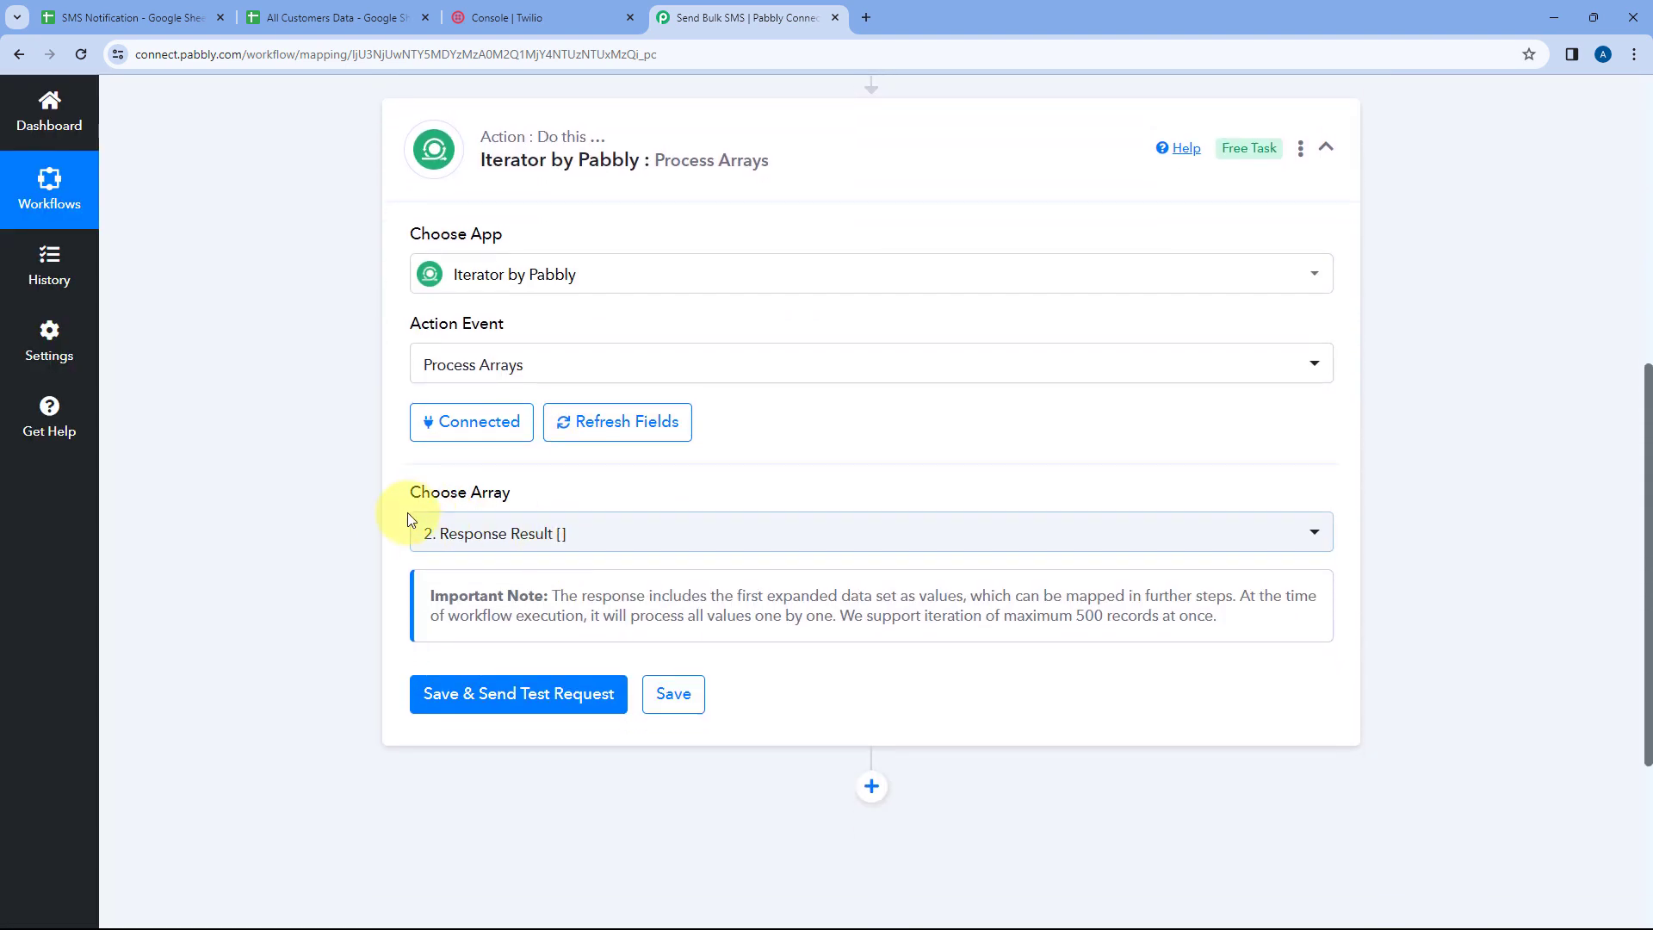
left_click(675, 531)
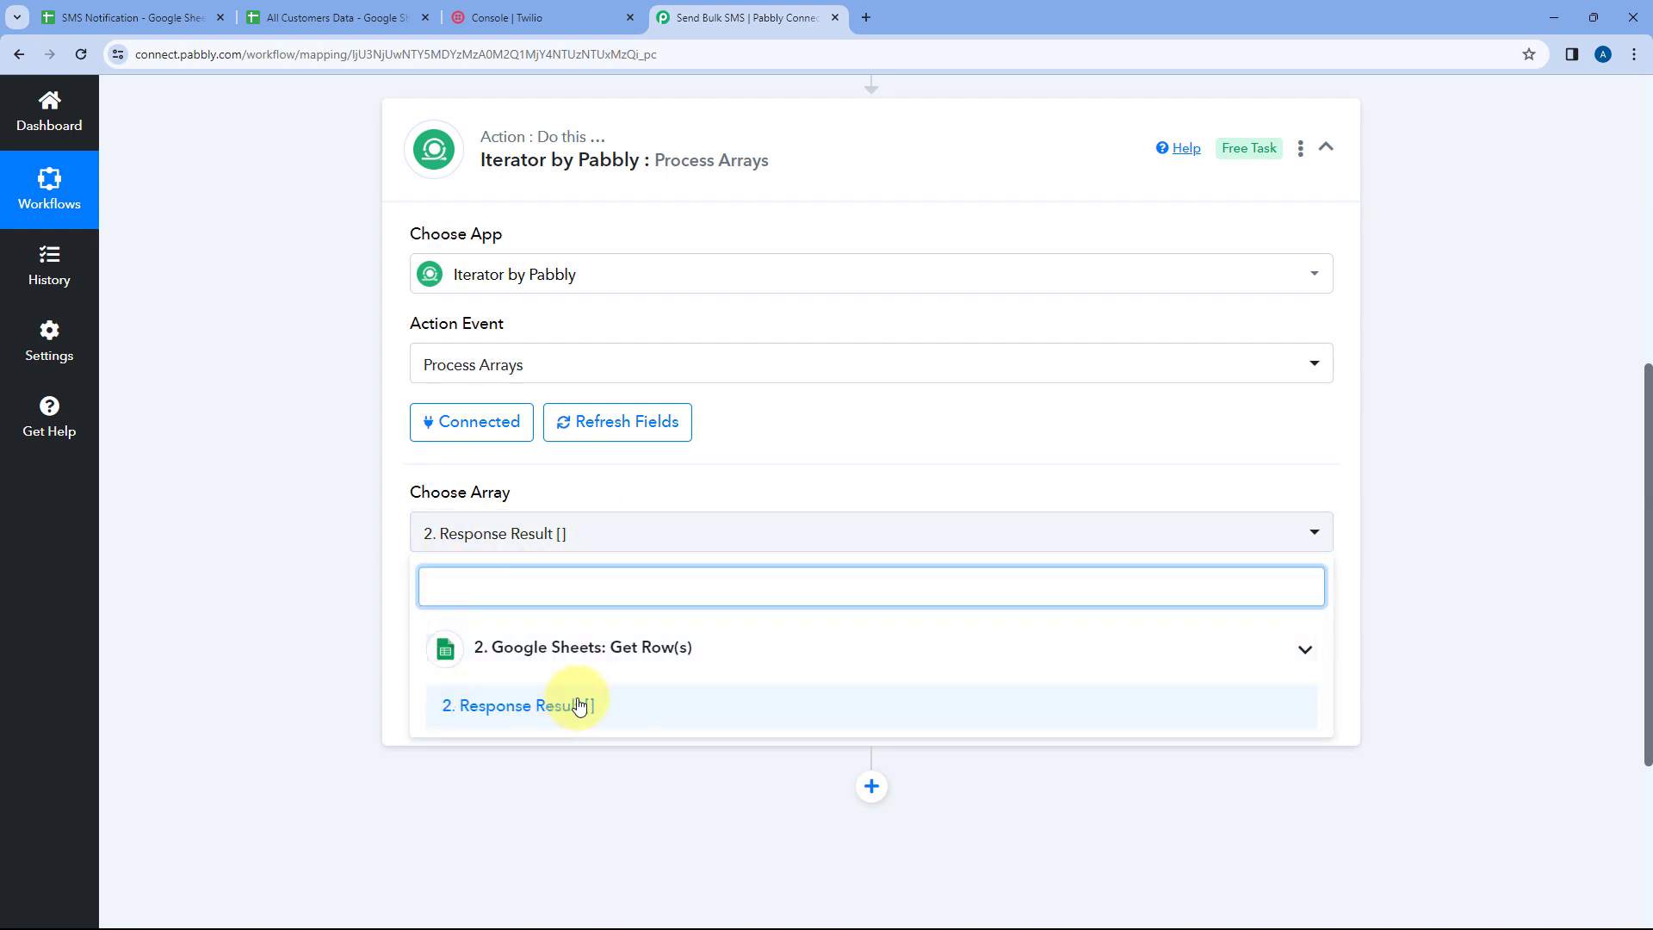
left_click(507, 705)
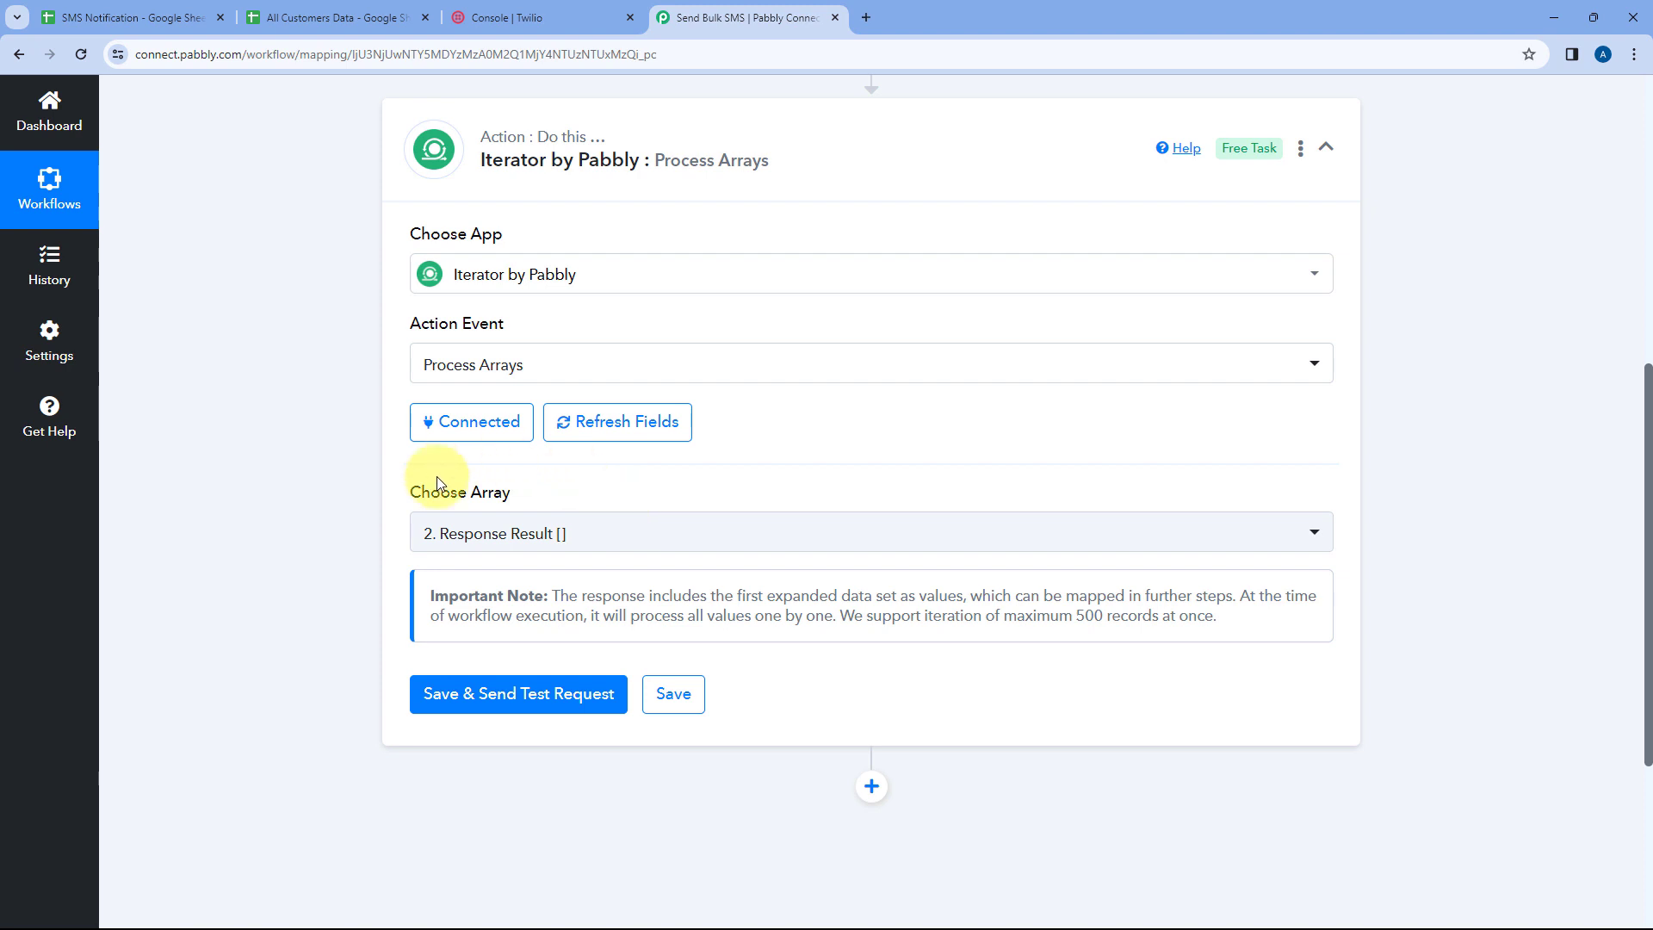
Save the Iterator step and send a test request
scroll(570, 525, "down", 1)
scroll(570, 525, "down", 1)
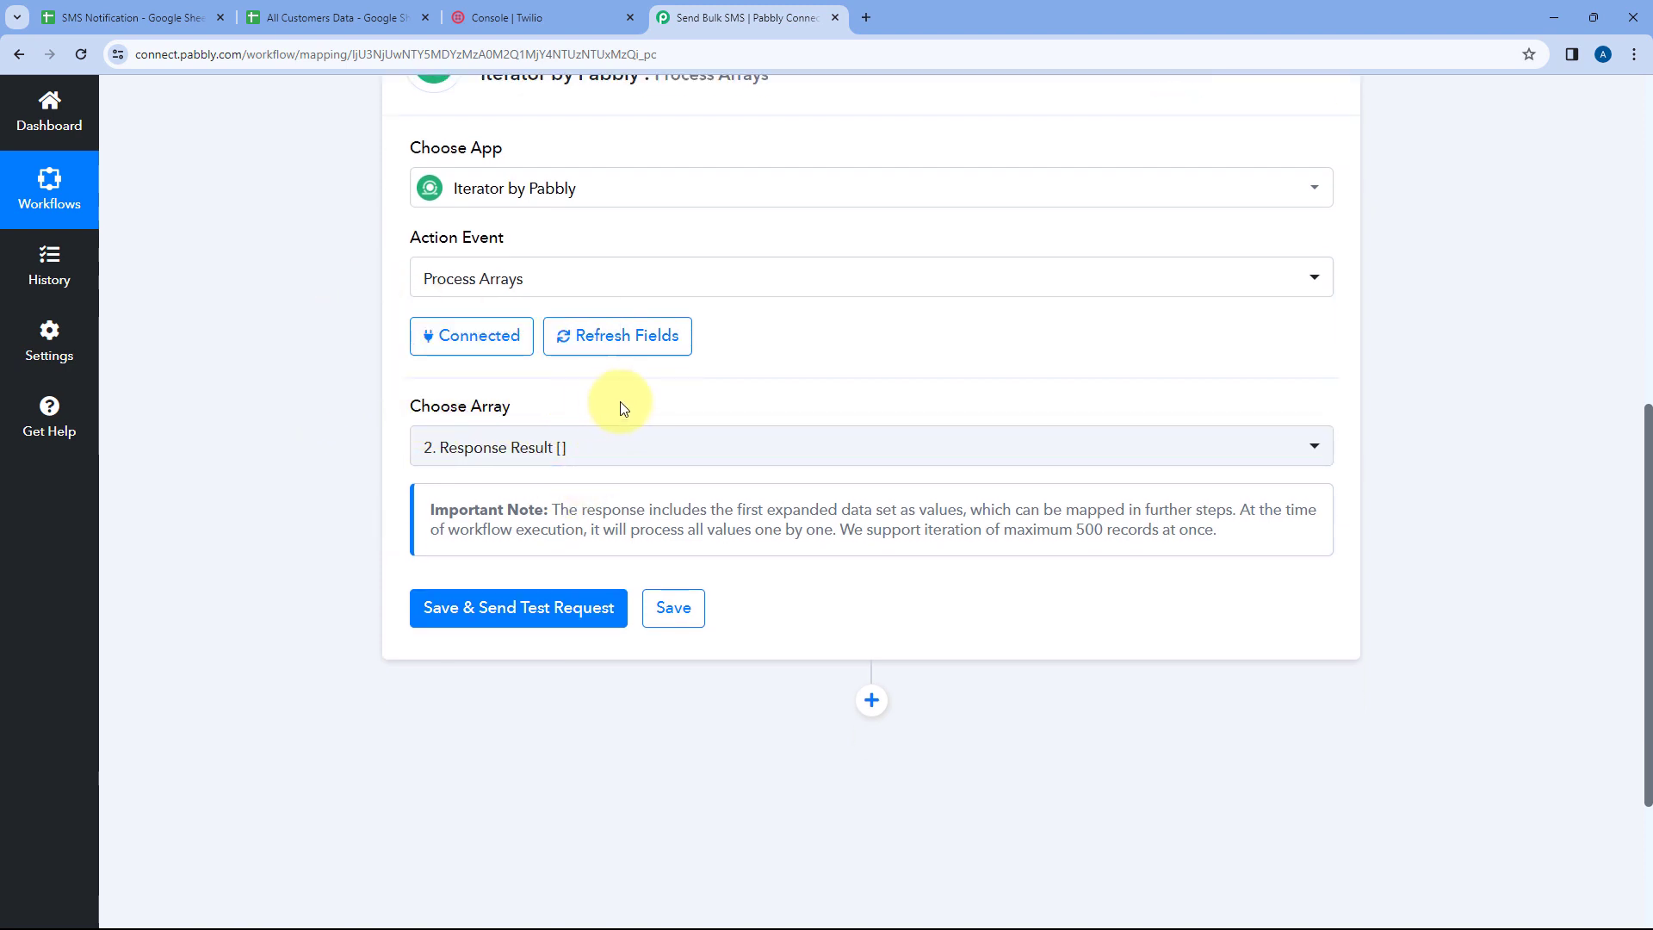
left_click(546, 608)
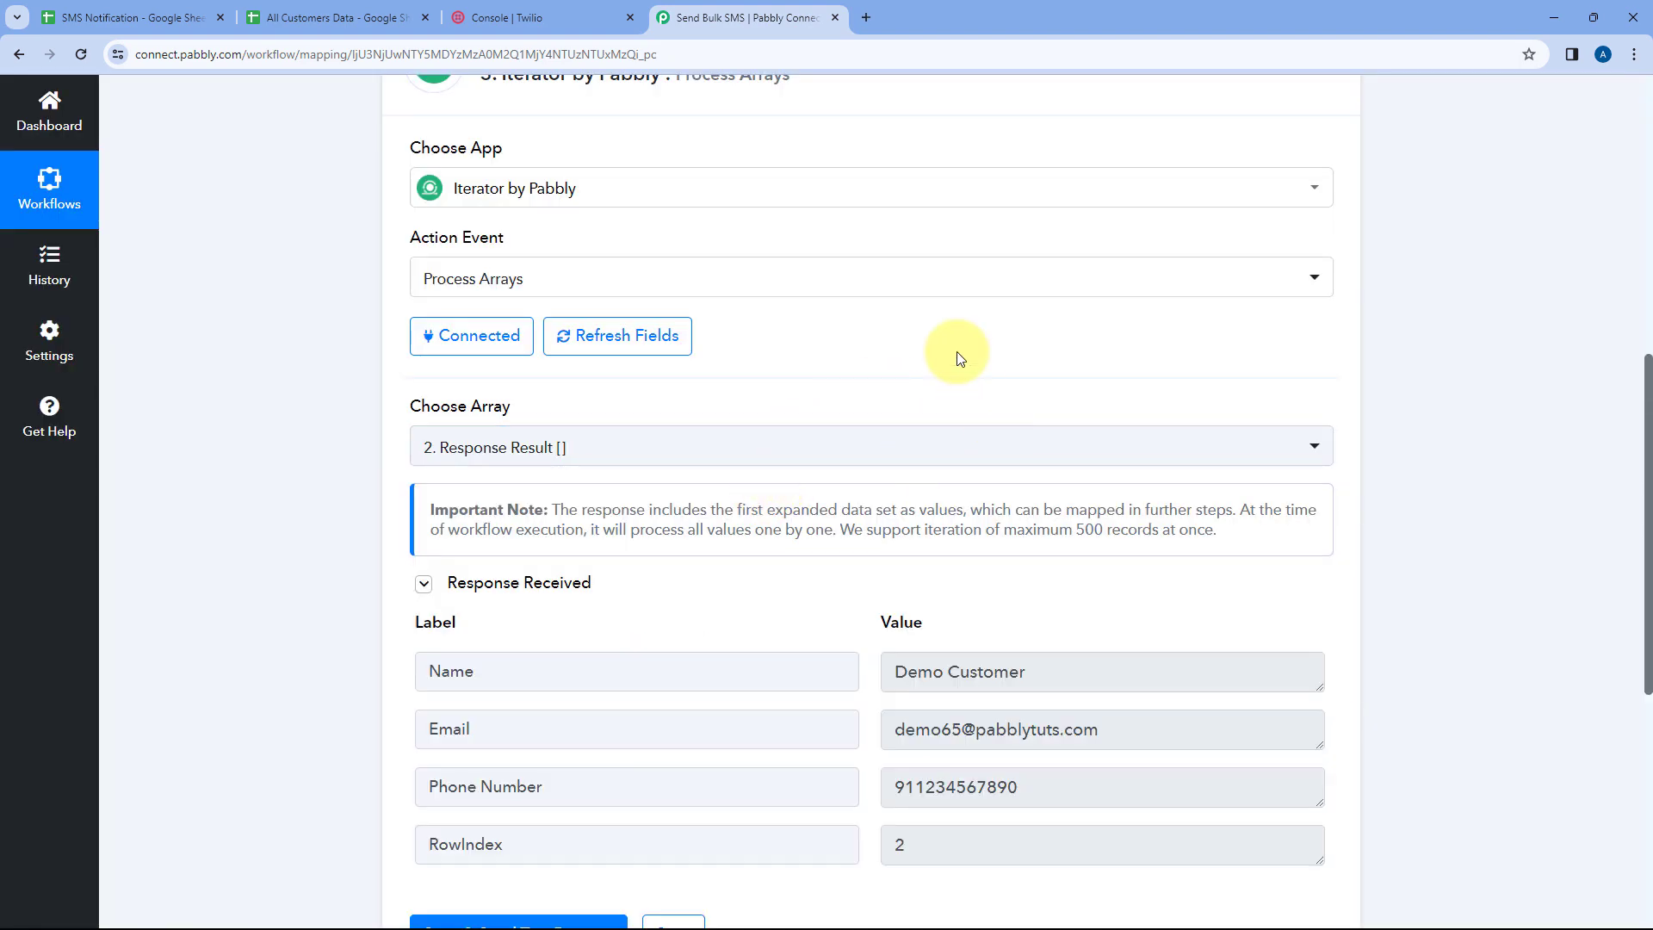
Compare the Iterator's returned Name, Email, Phone Number and RowIndex values with the first customer rows in the All Customers Data sheet
scroll(959, 366, "down", 2)
scroll(959, 381, "down", 3)
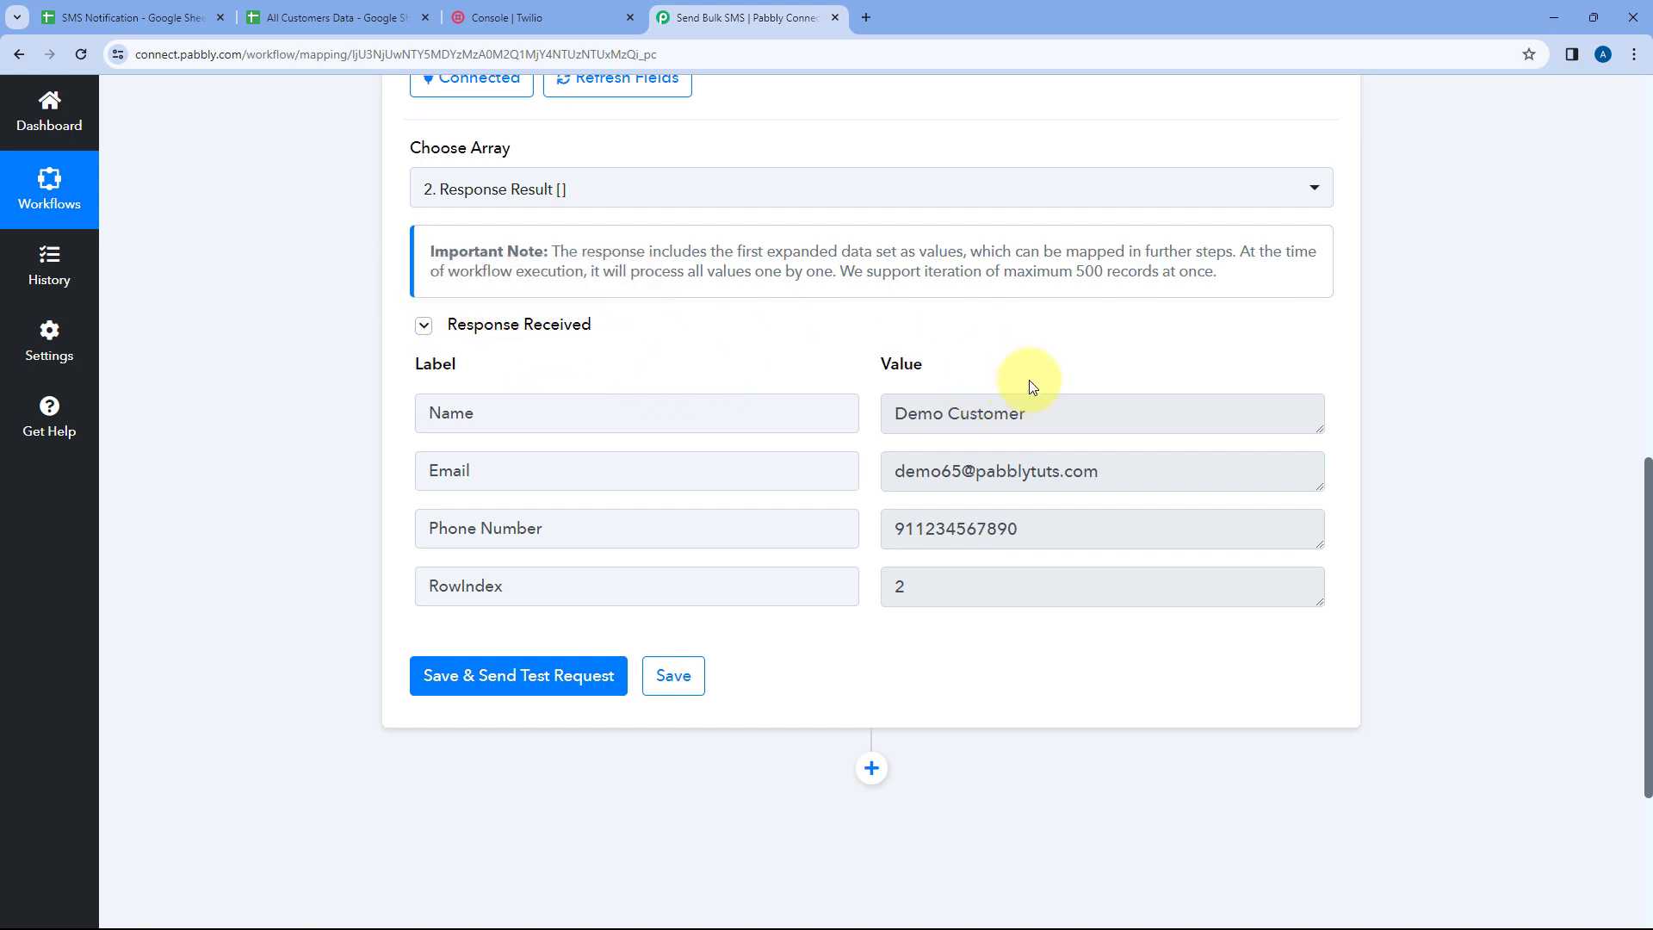
left_click_drag(1049, 412, 901, 414)
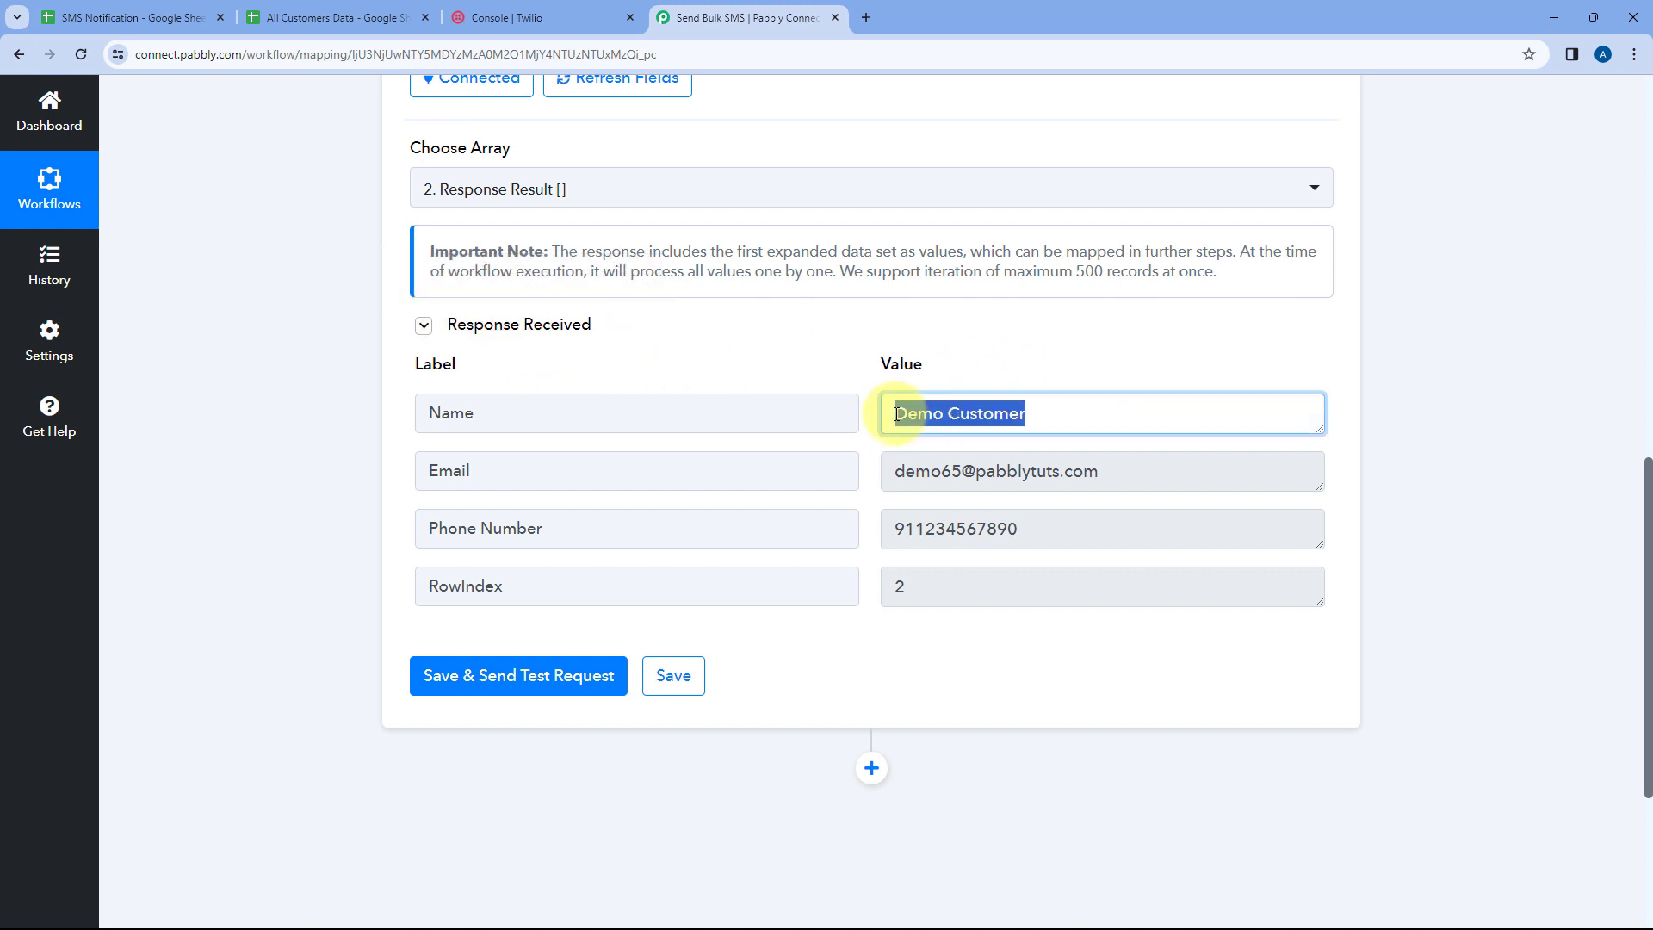
left_click(129, 17)
left_click(336, 17)
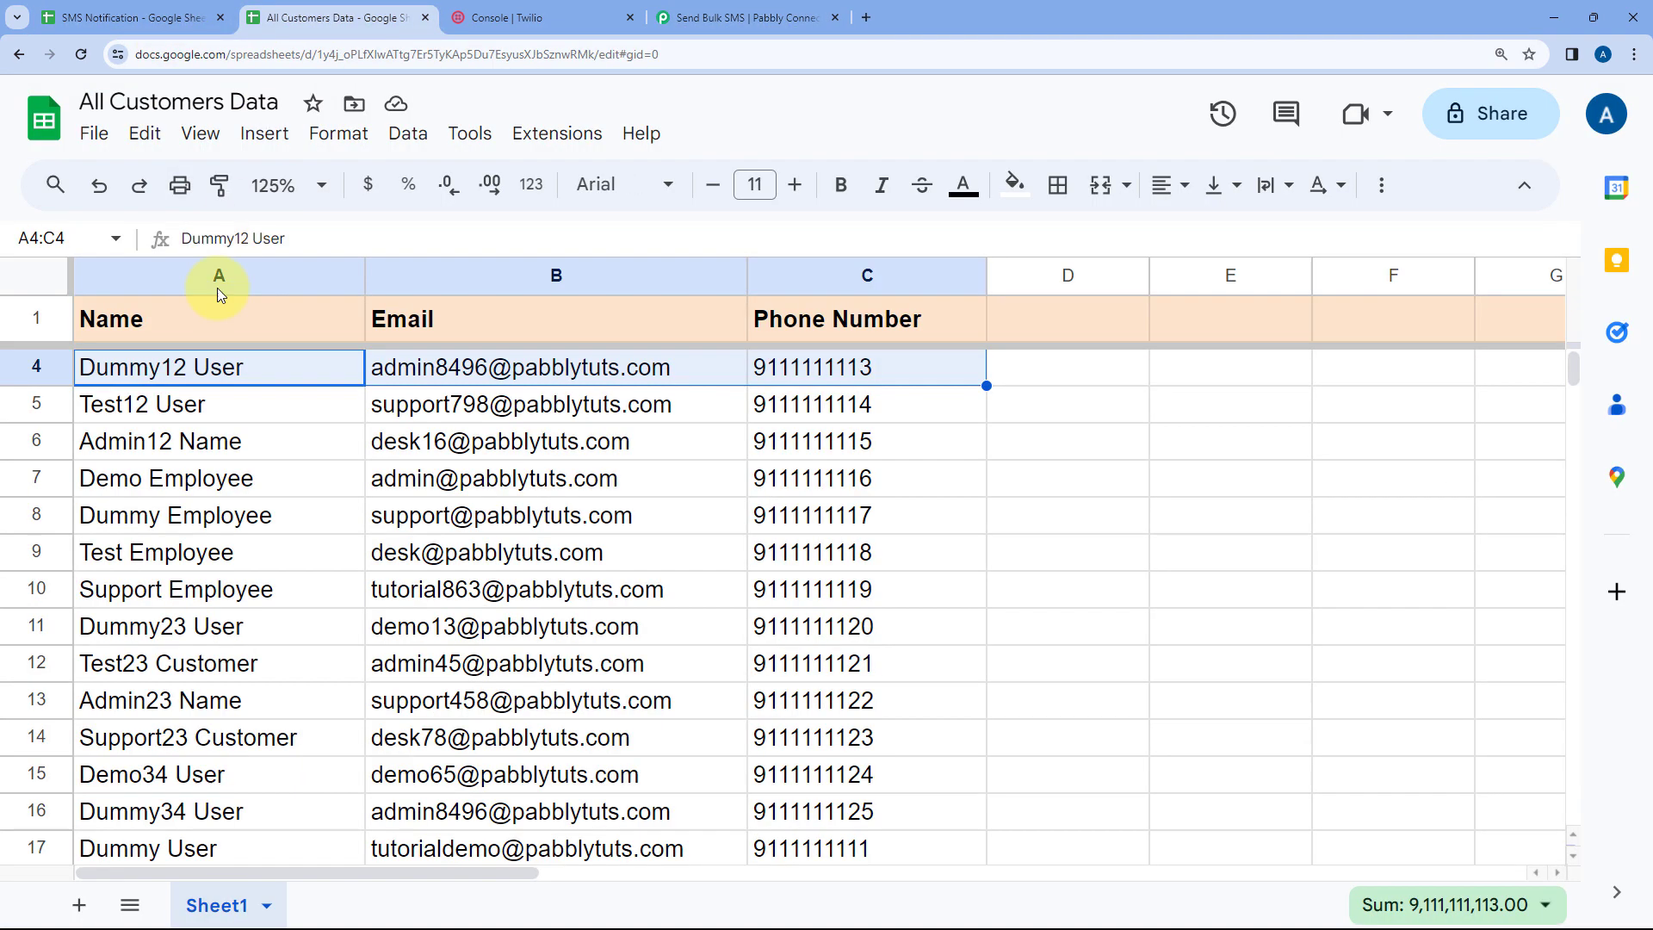
left_click_drag(317, 373, 812, 370)
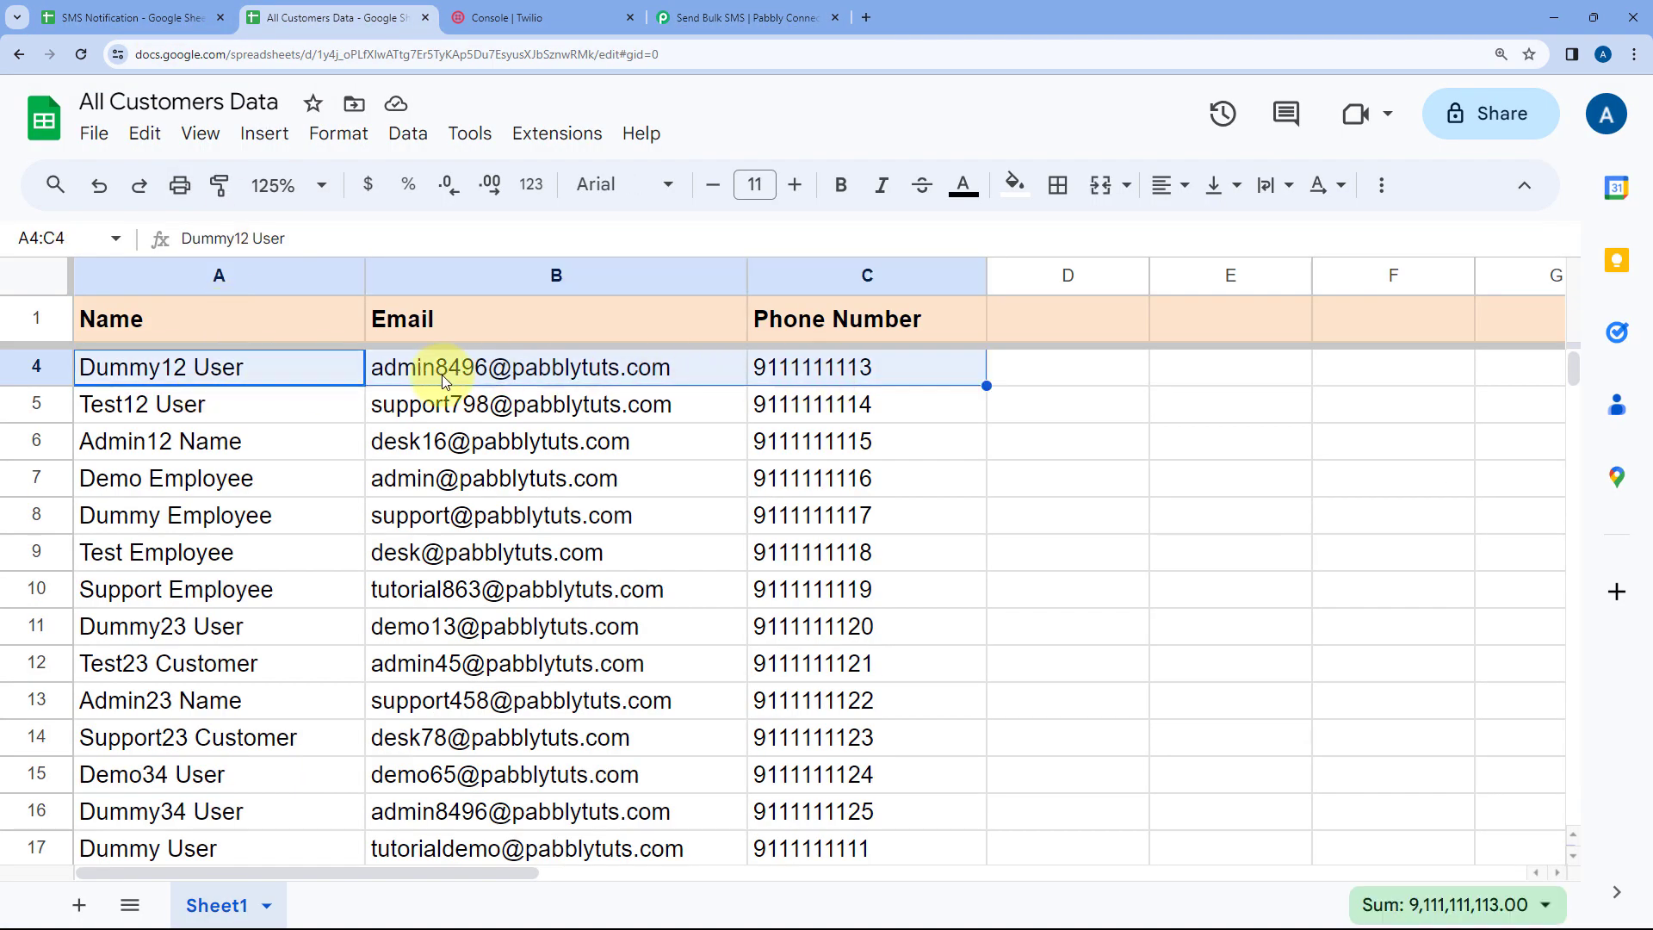
left_click(740, 17)
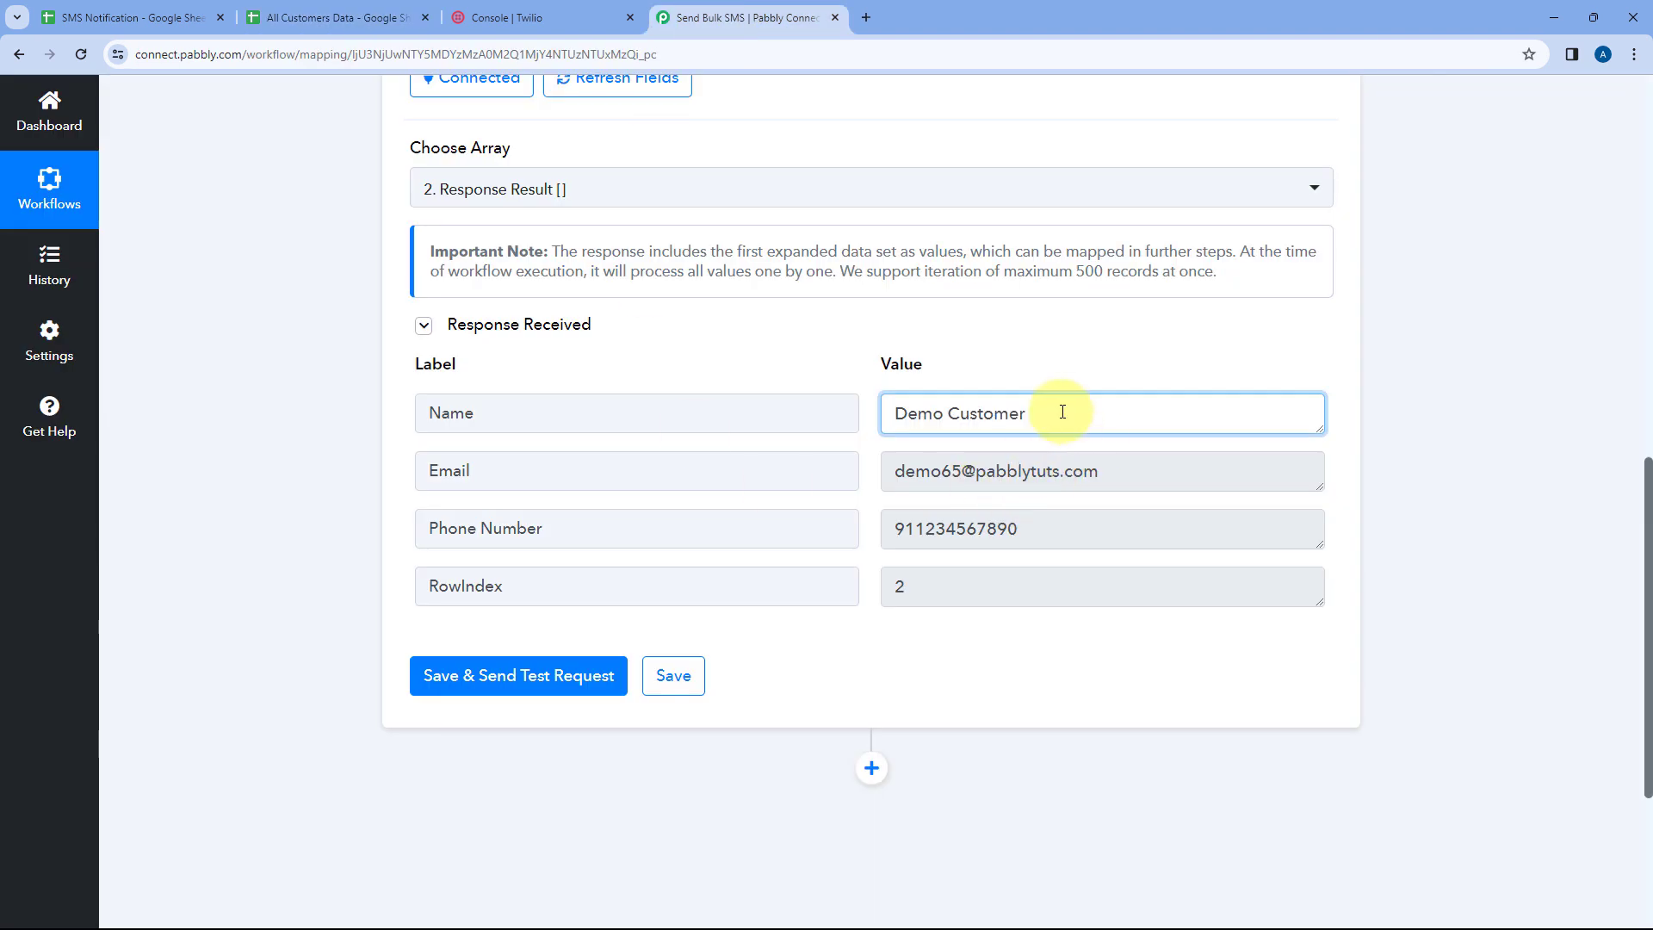
left_click_drag(1062, 411, 873, 414)
left_click_drag(1180, 472, 893, 473)
left_click_drag(1061, 534, 805, 549)
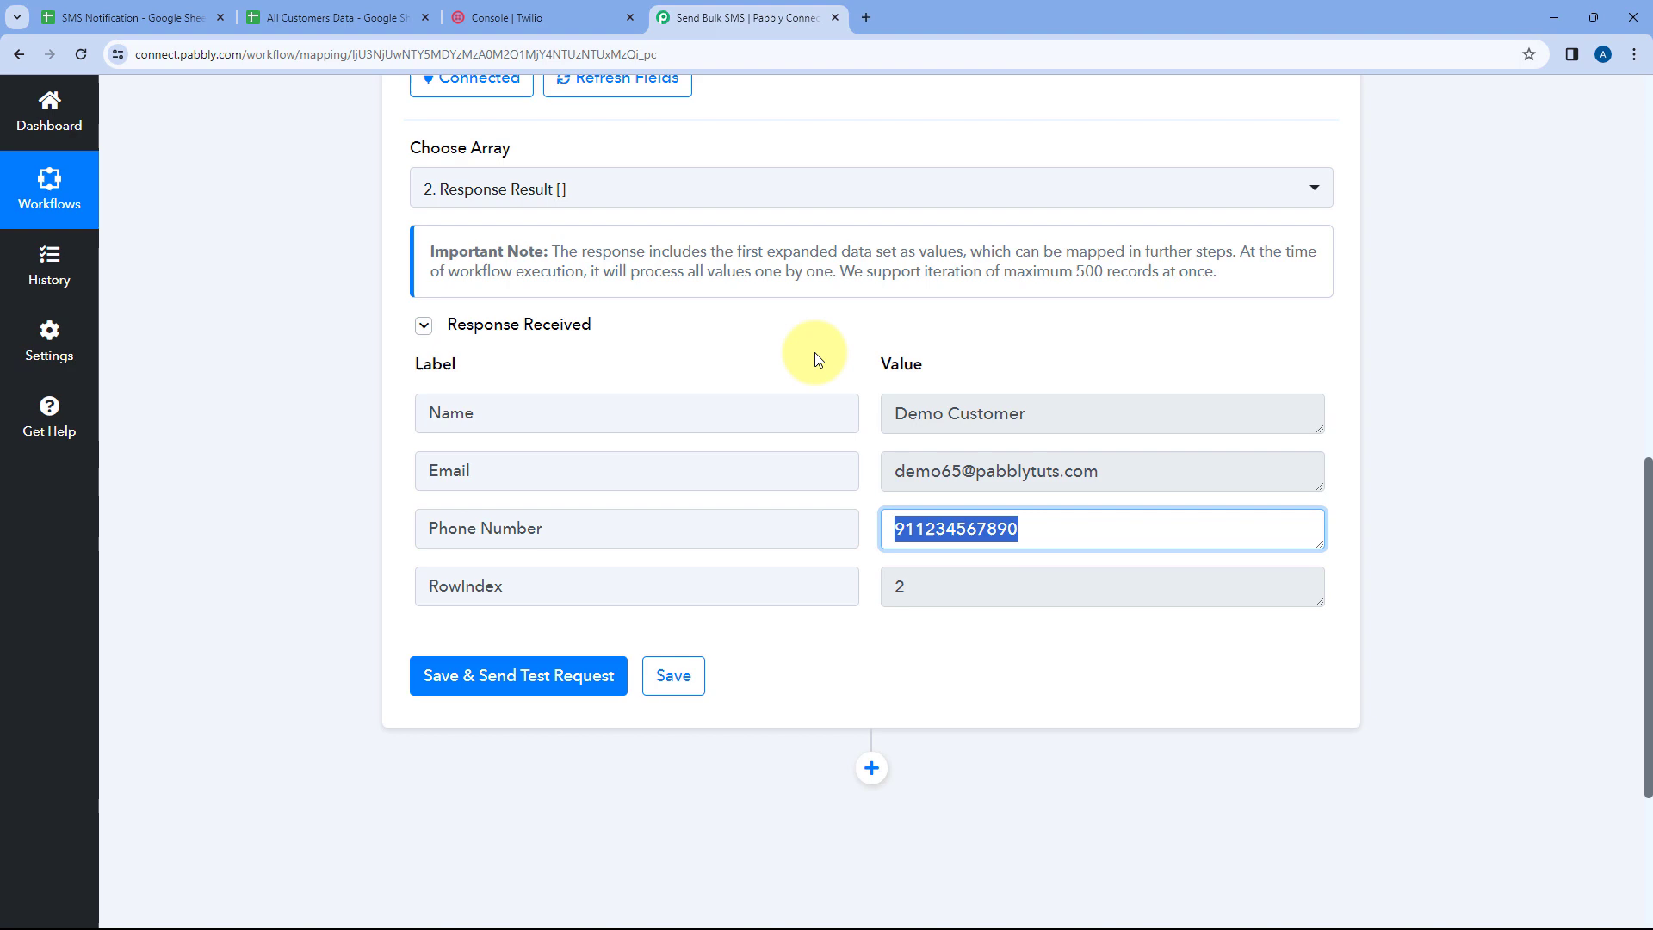
left_click(353, 18)
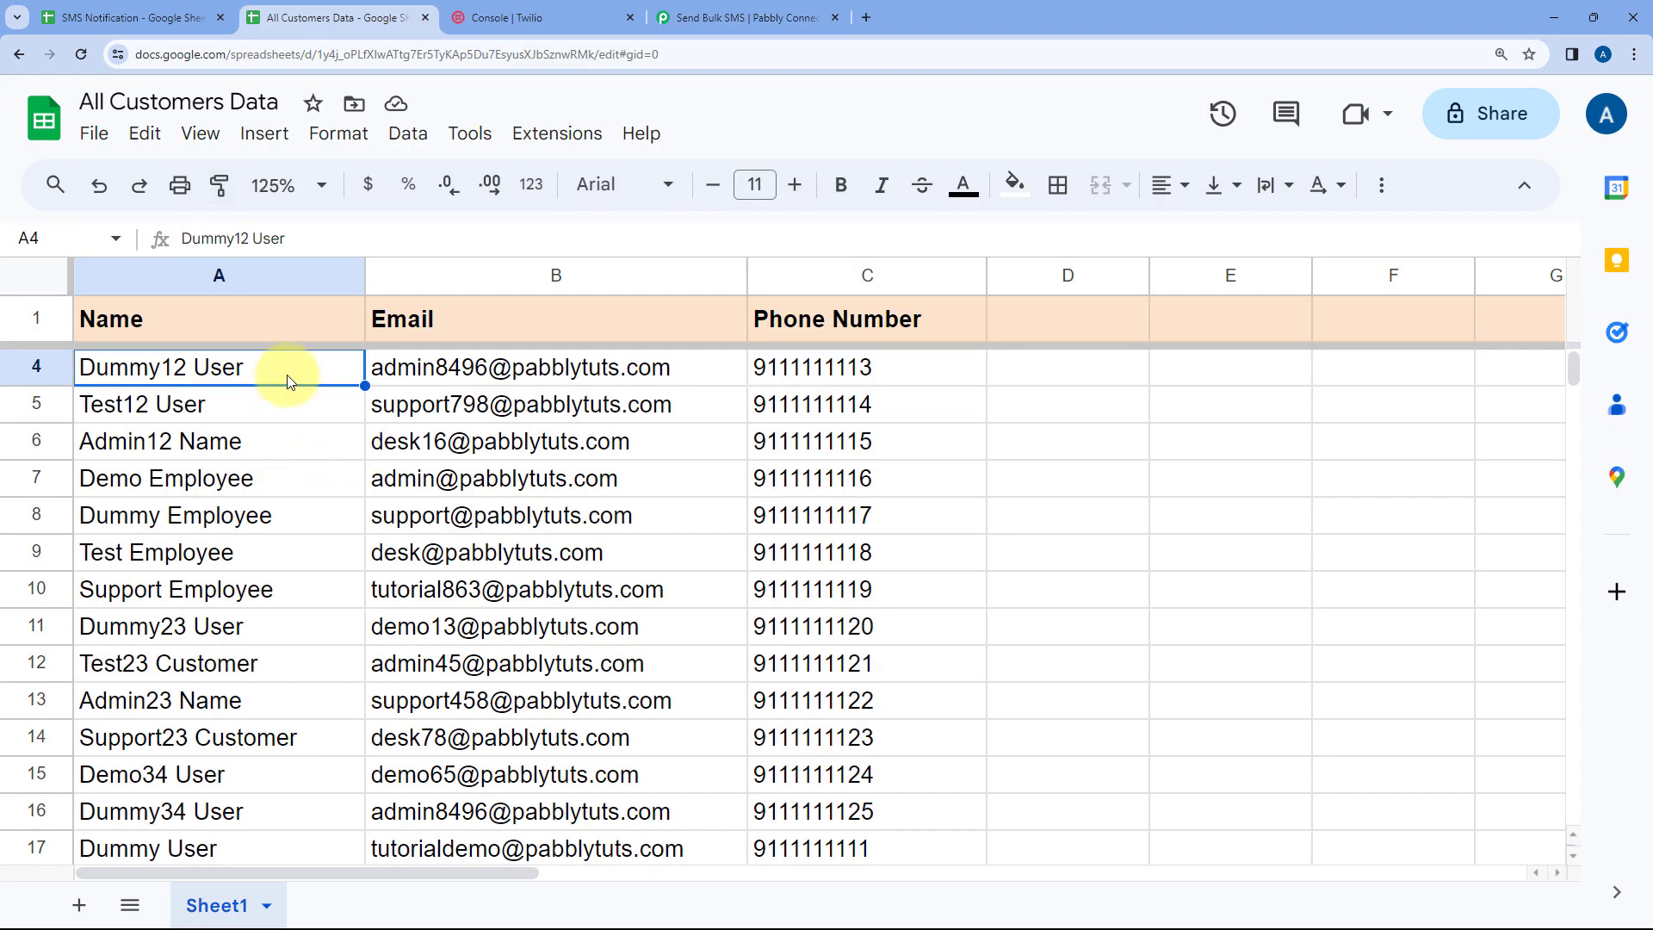
left_click_drag(288, 381, 764, 368)
left_click(394, 361)
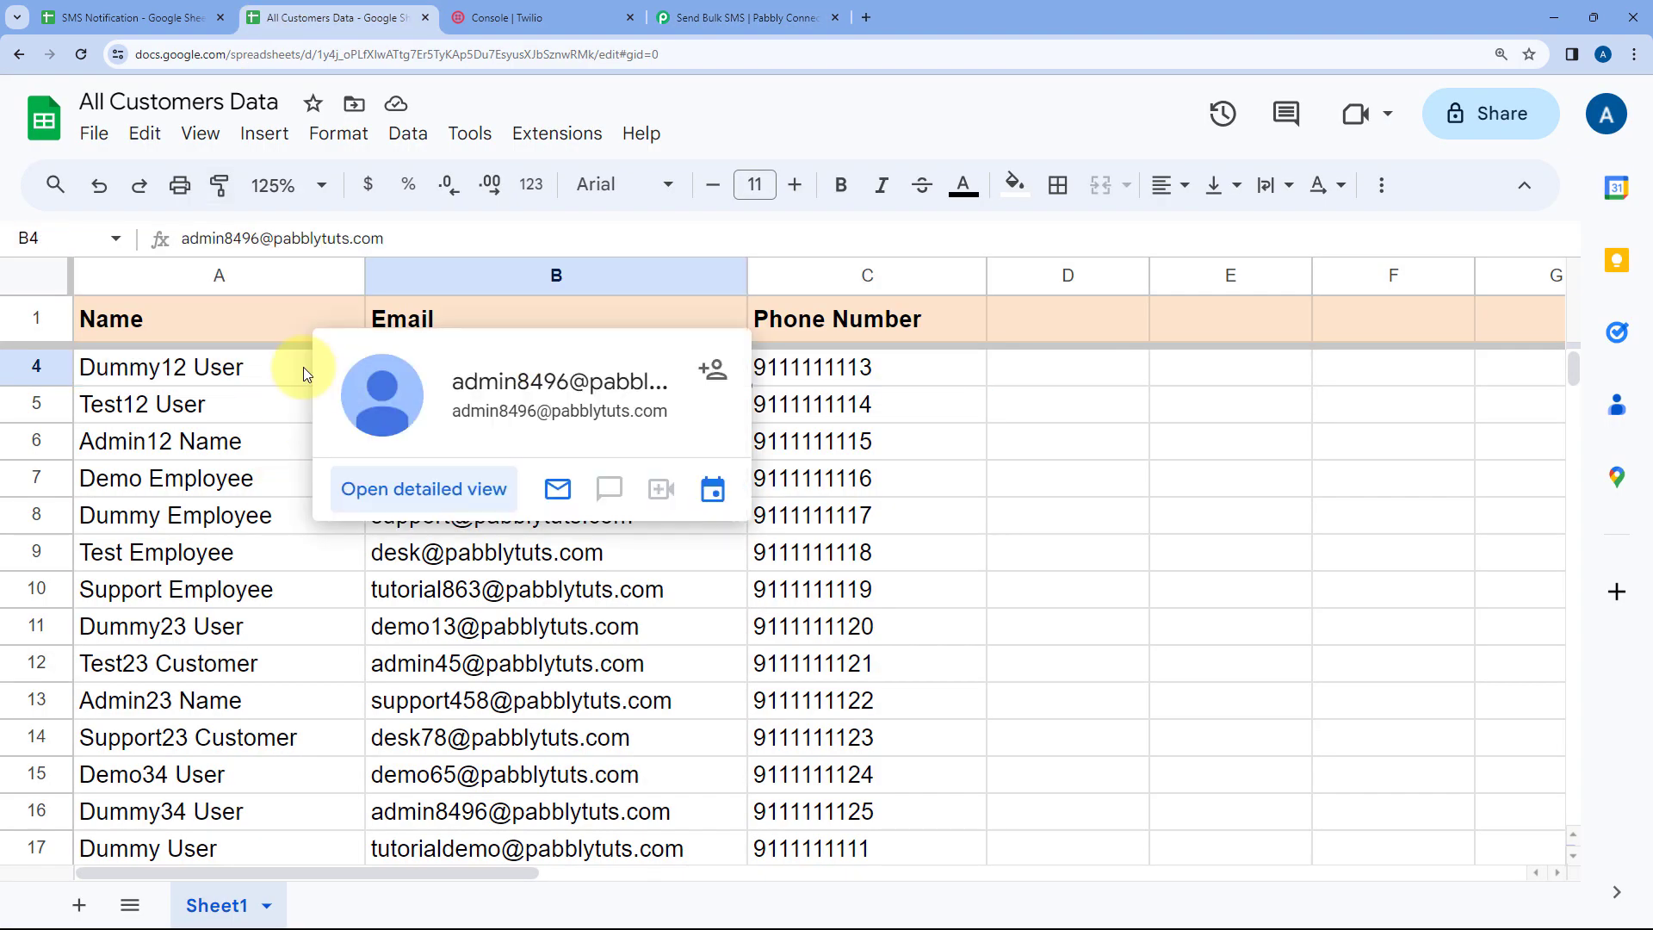
left_click(766, 16)
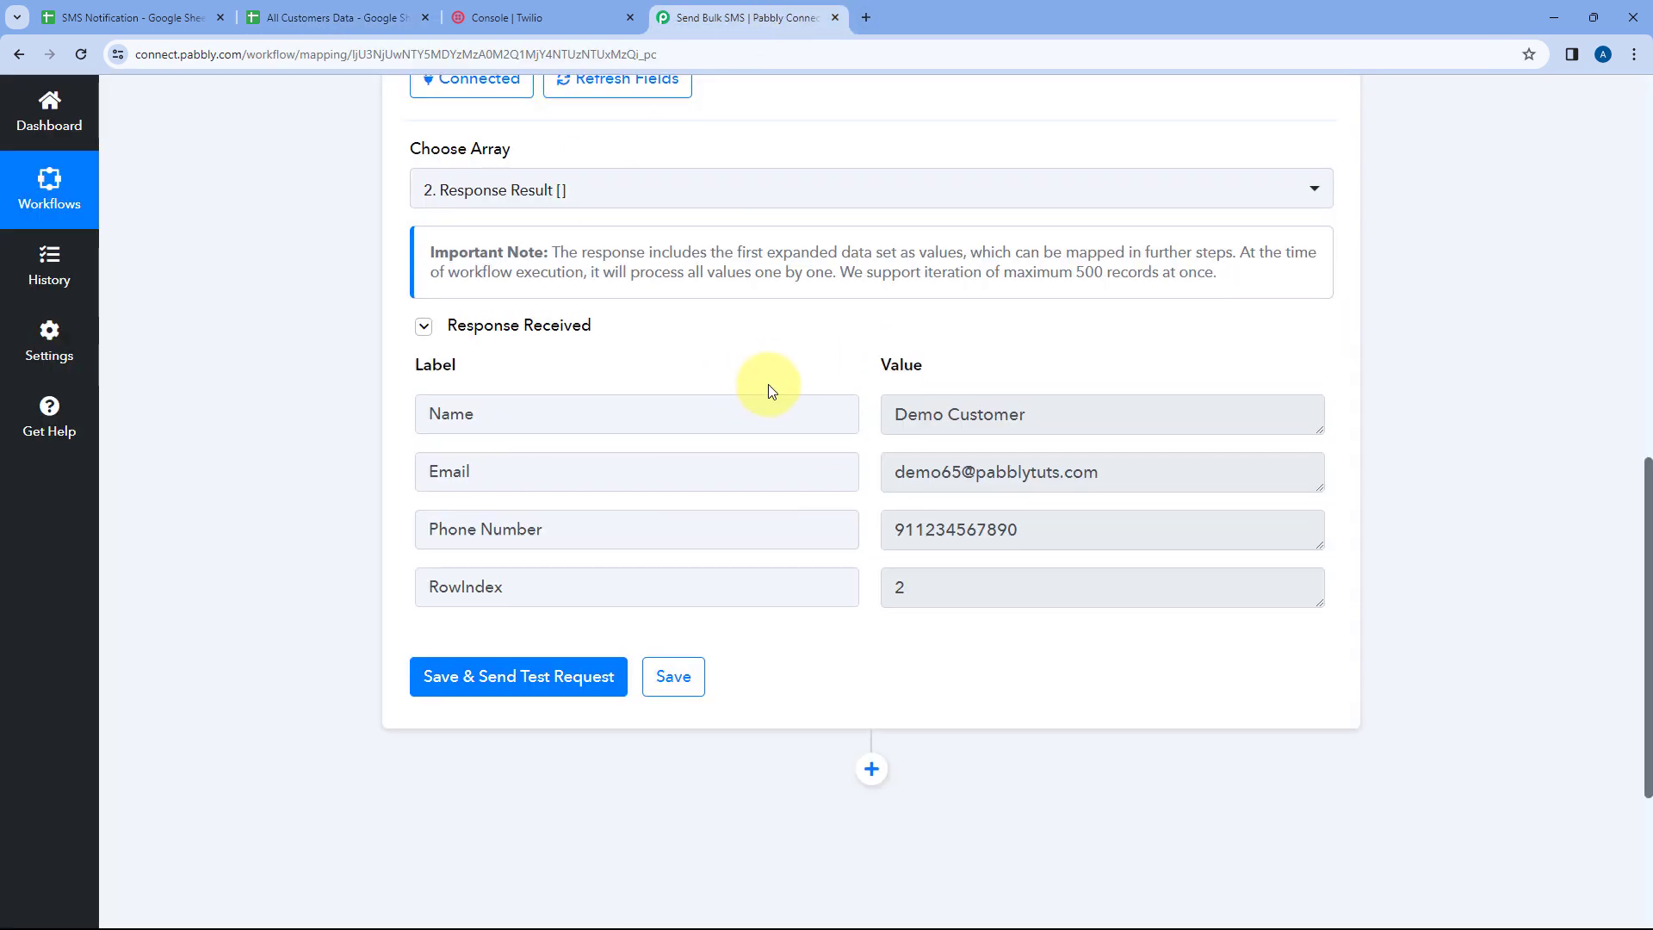
Compare further customer rows in the sheet with the Iterator's single returned record, then collapse the Iterator step
scroll(768, 384, "up", 2)
scroll(844, 469, "down", 2)
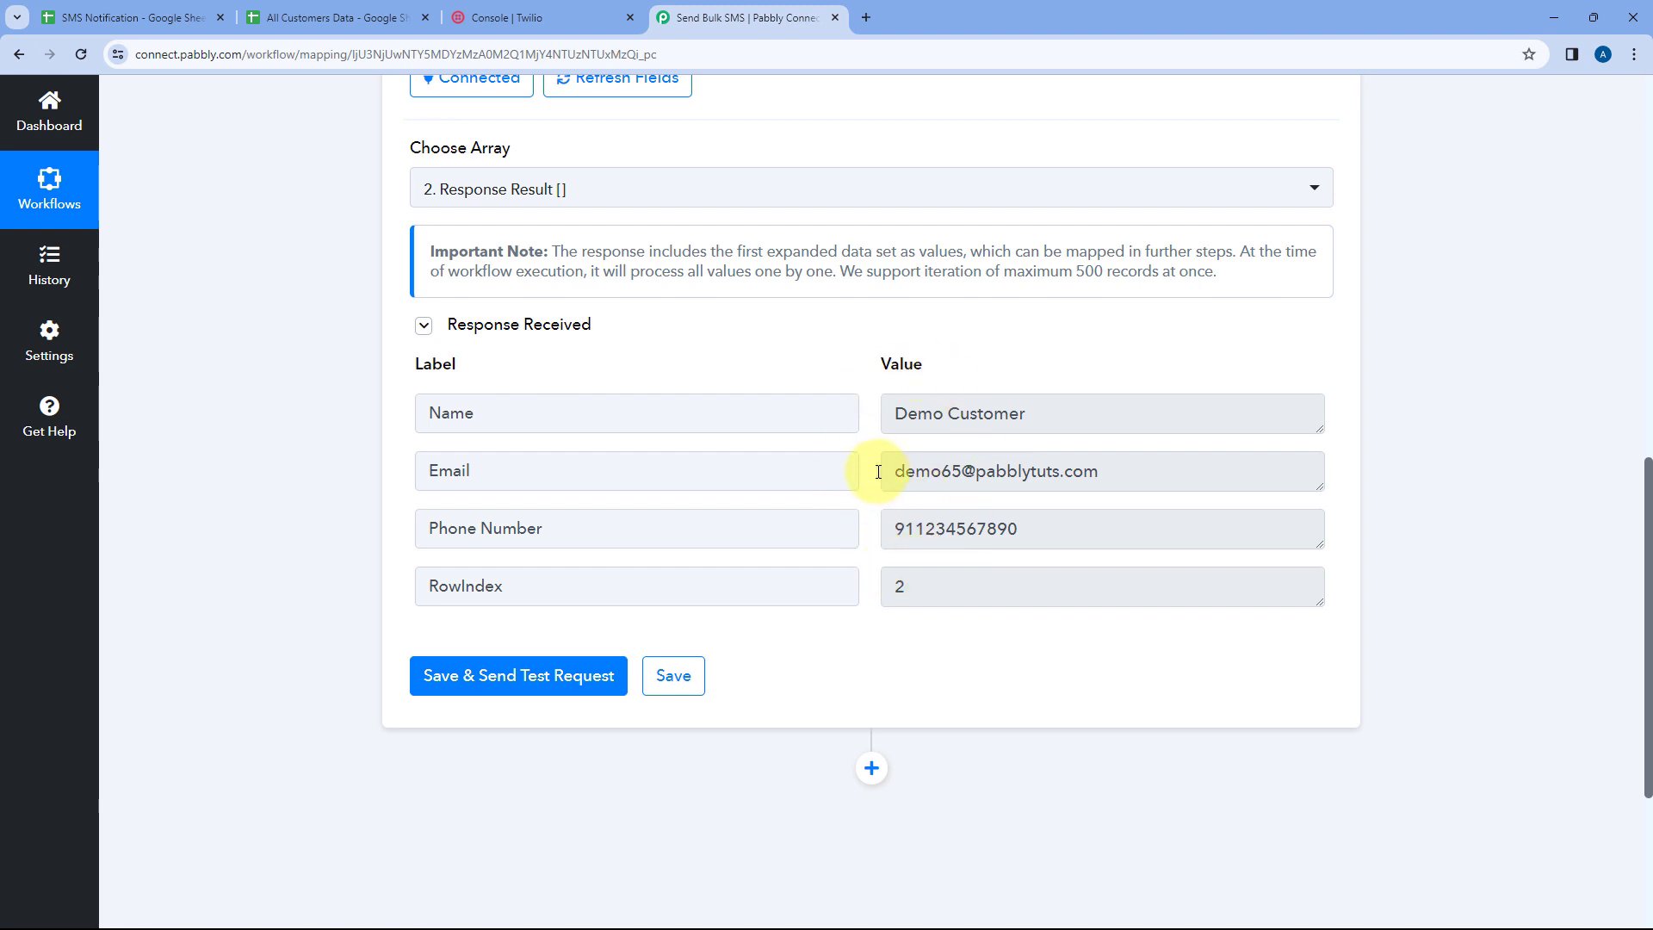
scroll(878, 471, "down", 2)
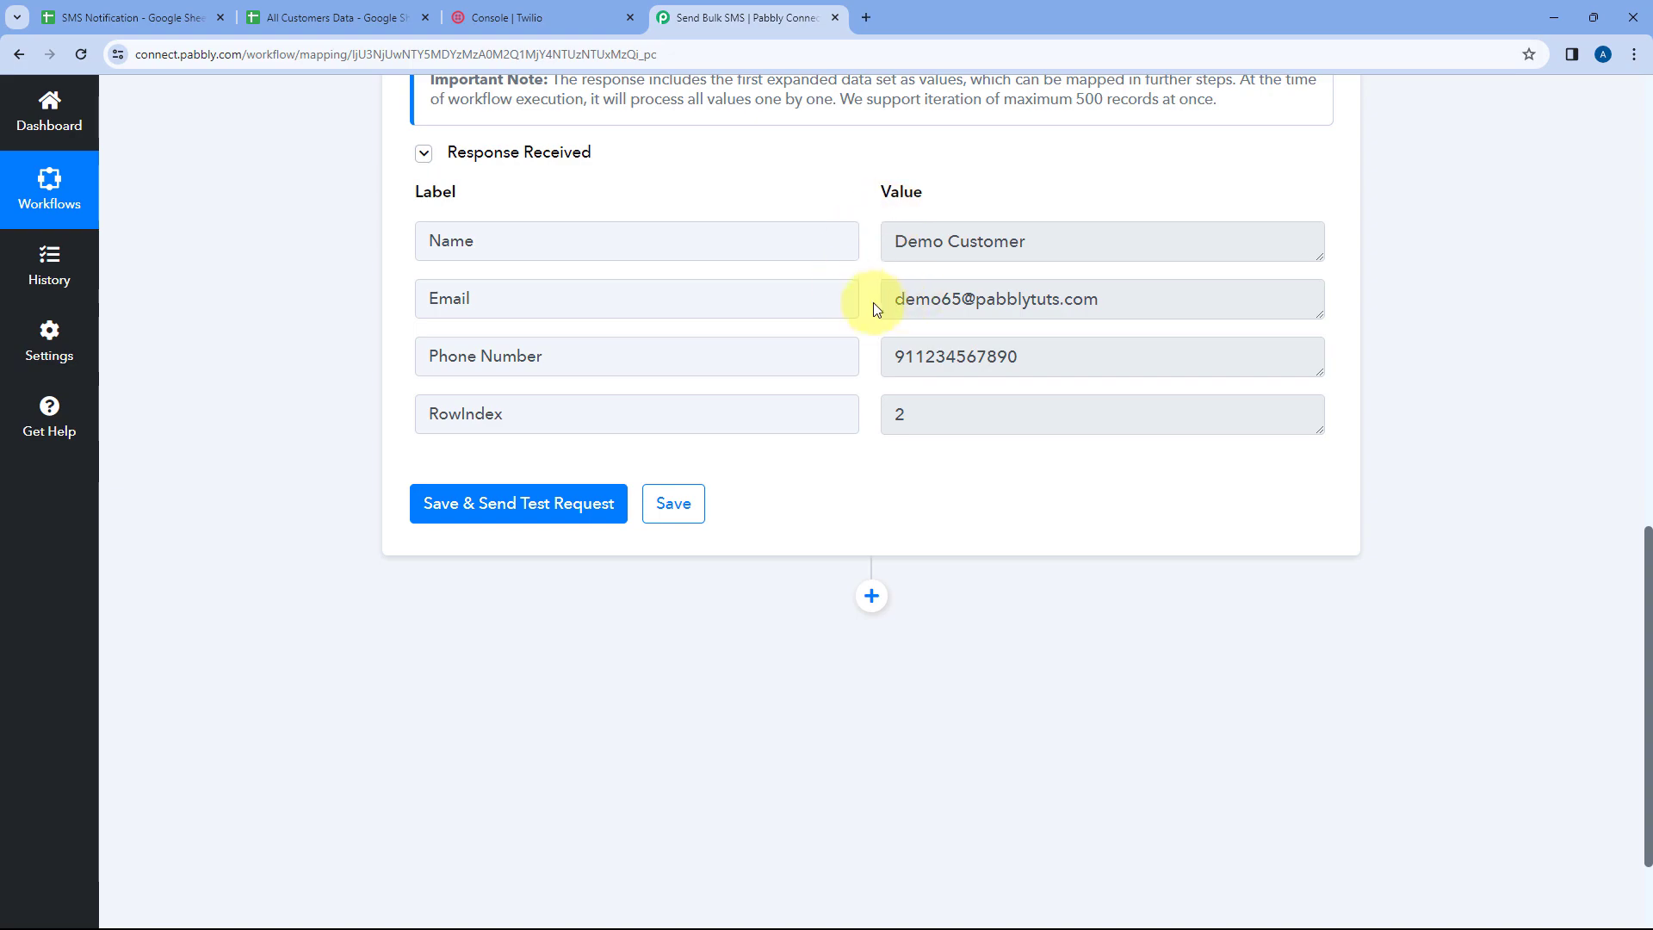
left_click(392, 18)
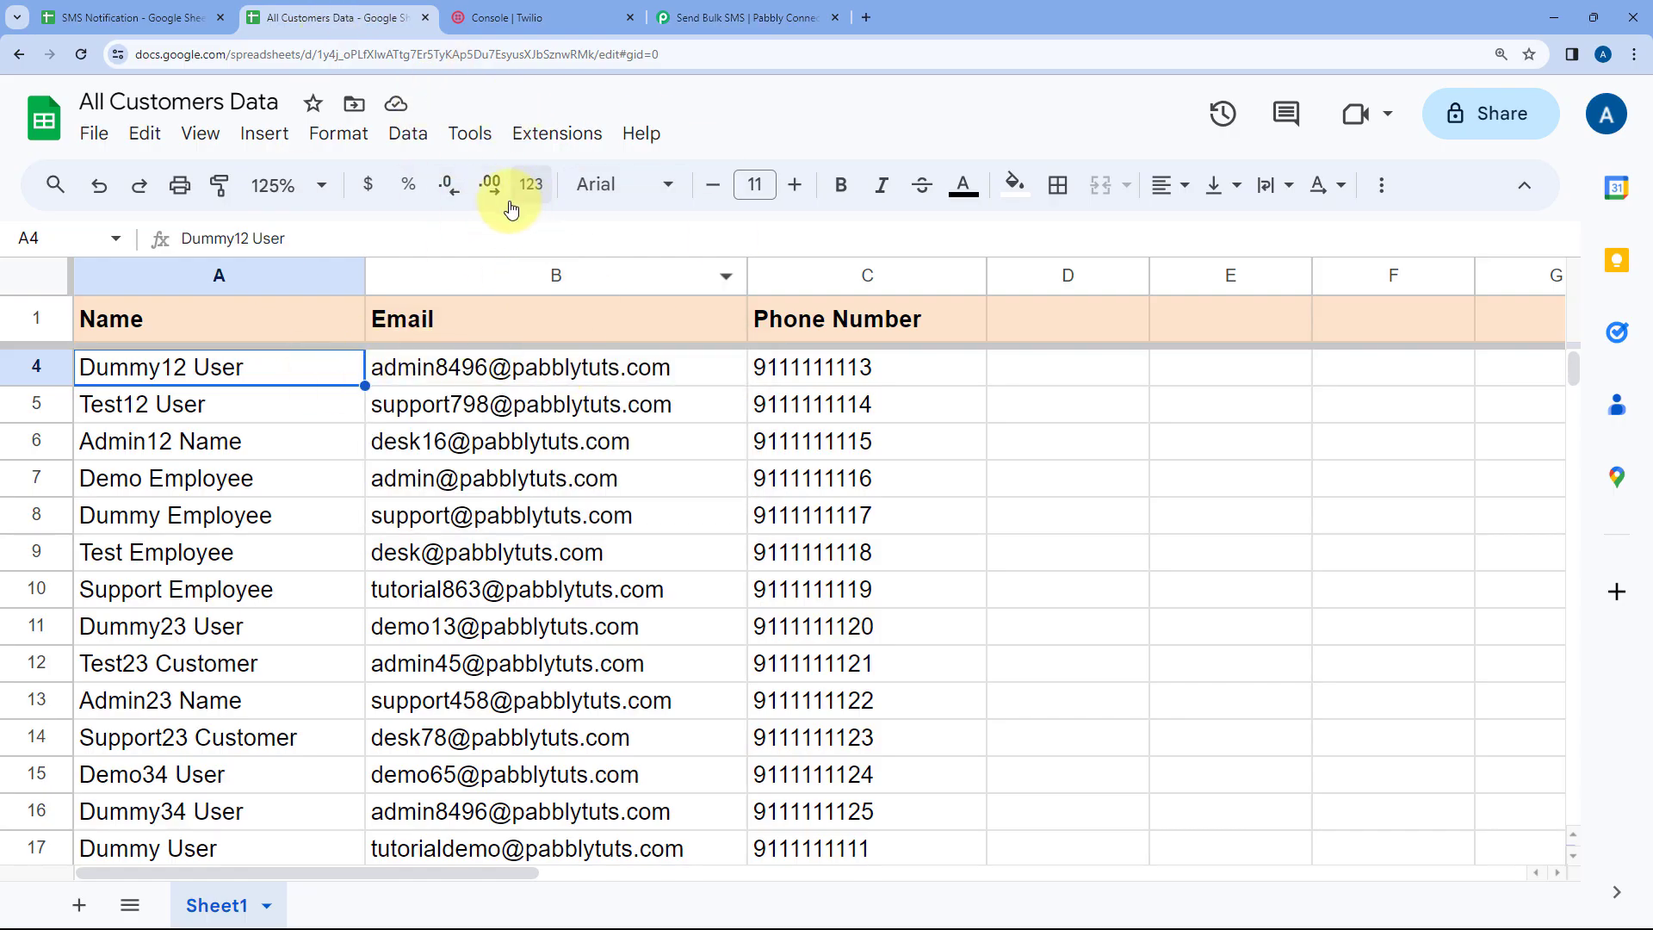
left_click(775, 17)
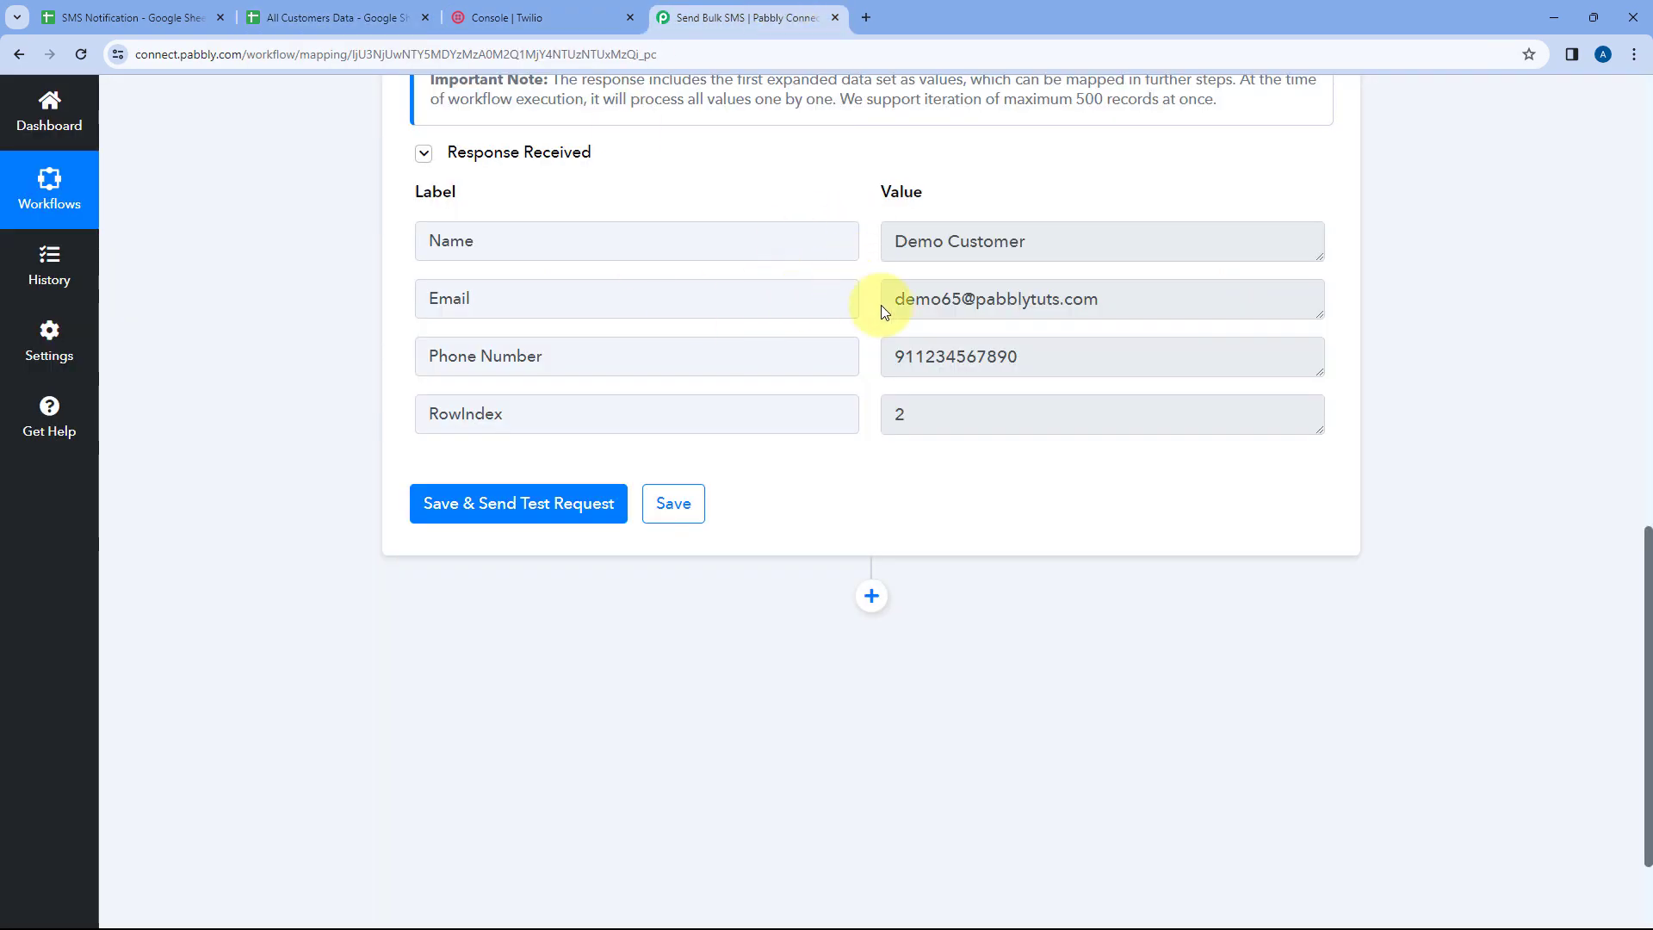
left_click(386, 16)
left_click_drag(277, 434, 499, 409)
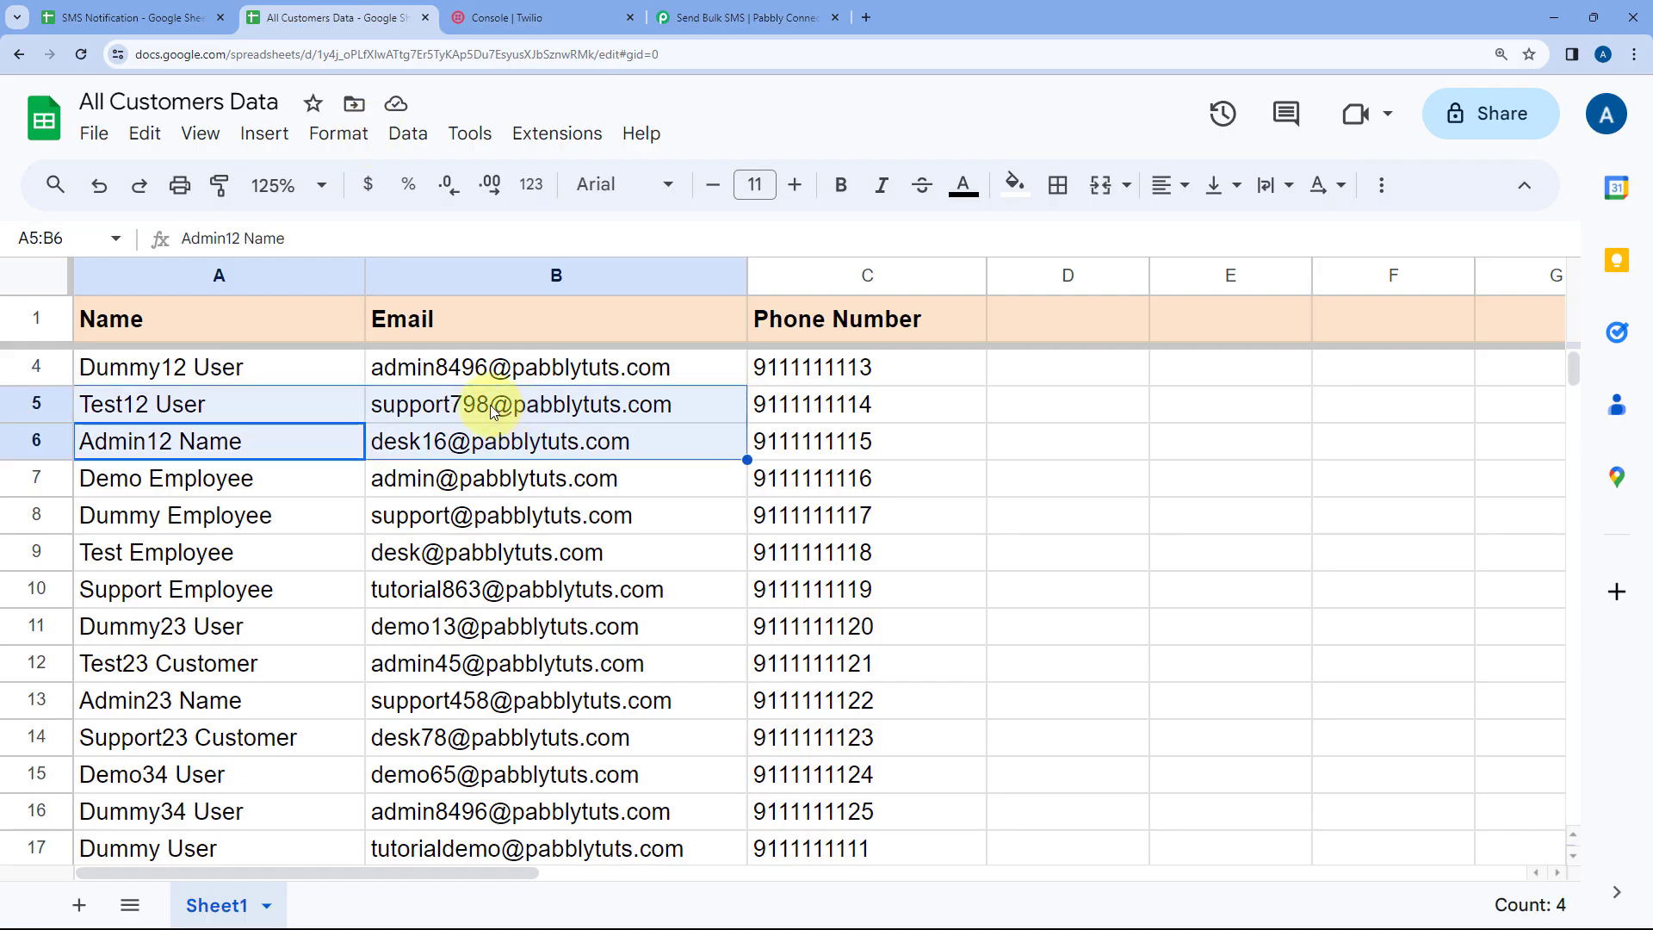
left_click(291, 414)
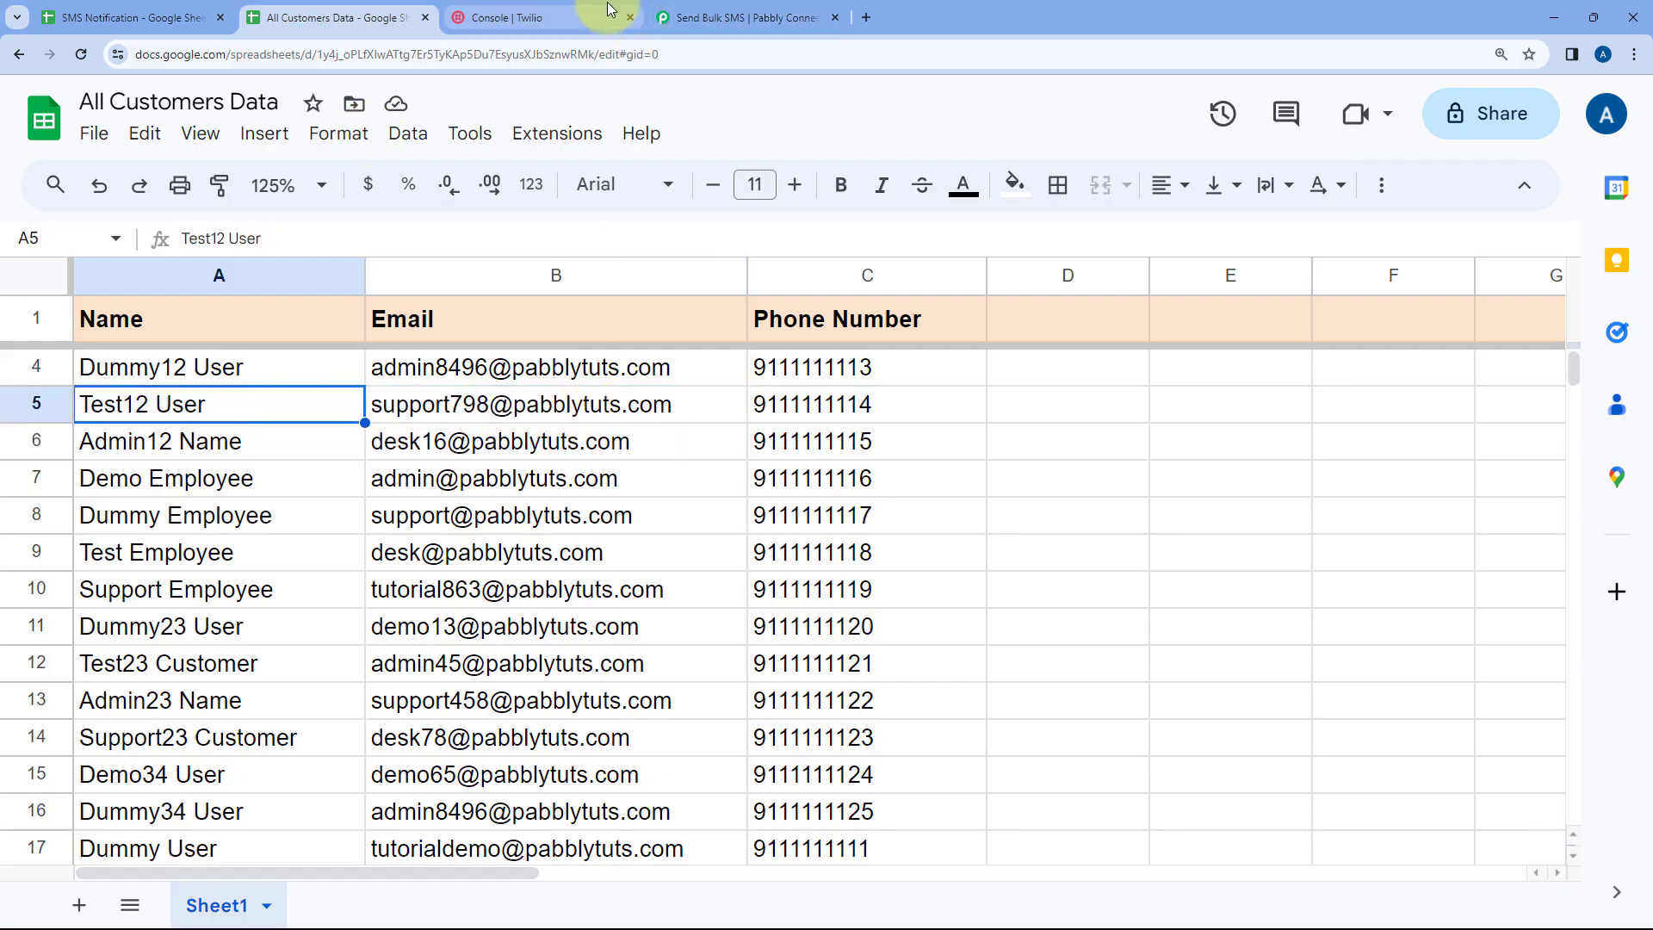
left_click(538, 17)
left_click(792, 22)
scroll(926, 529, "up", 6)
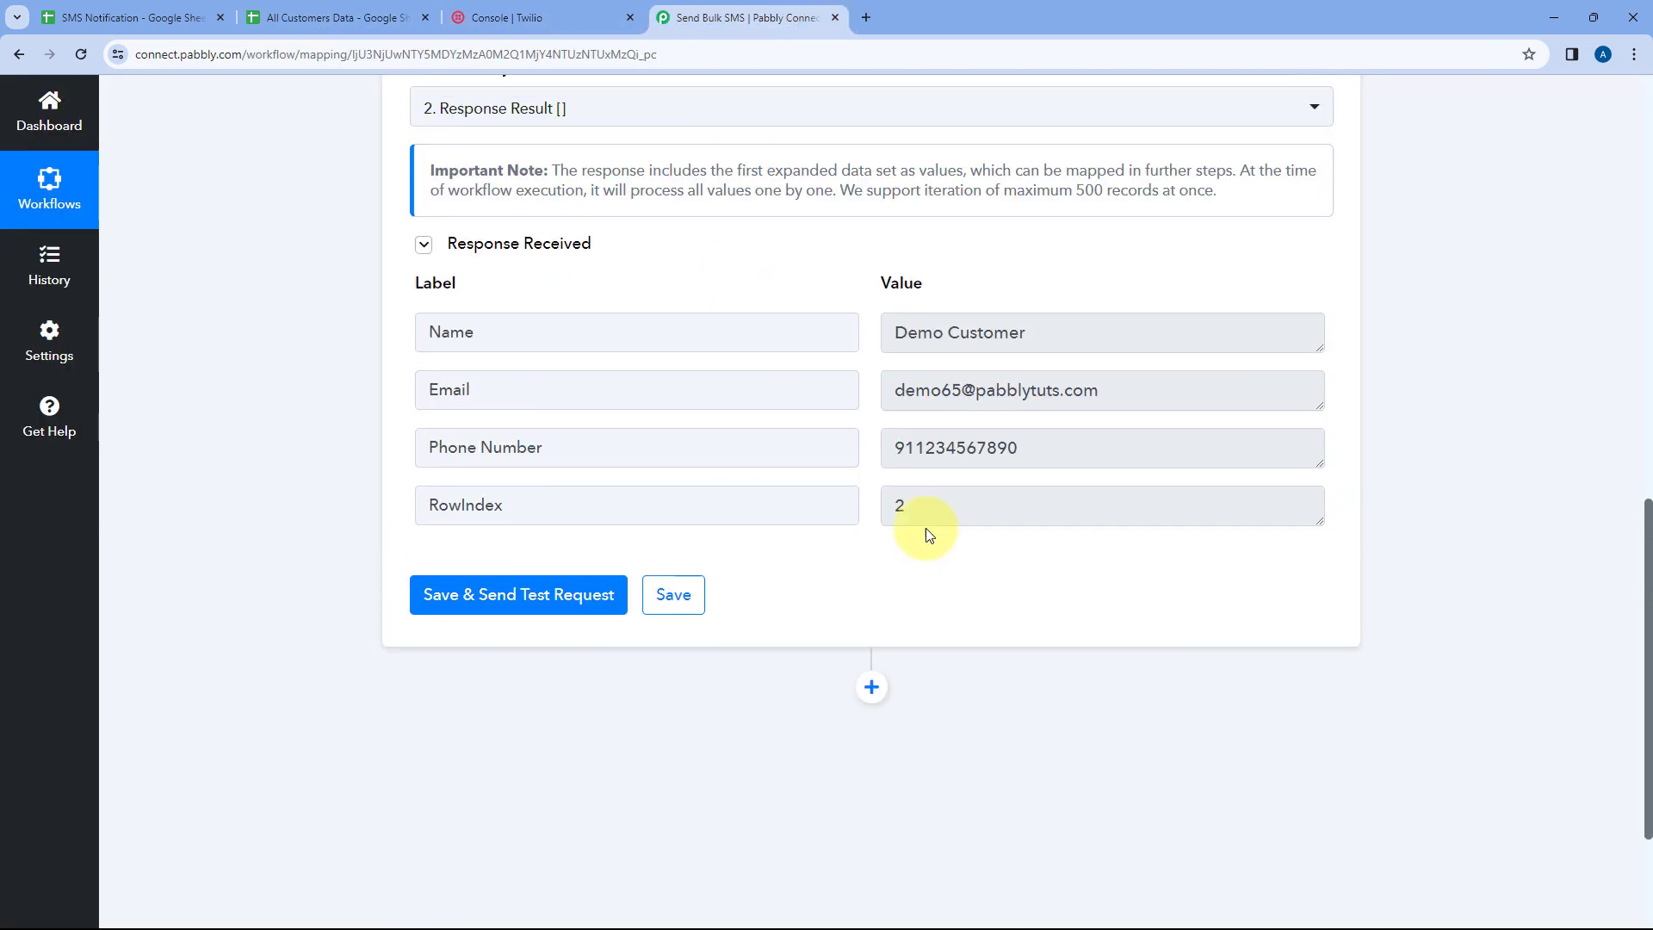
left_click(874, 336)
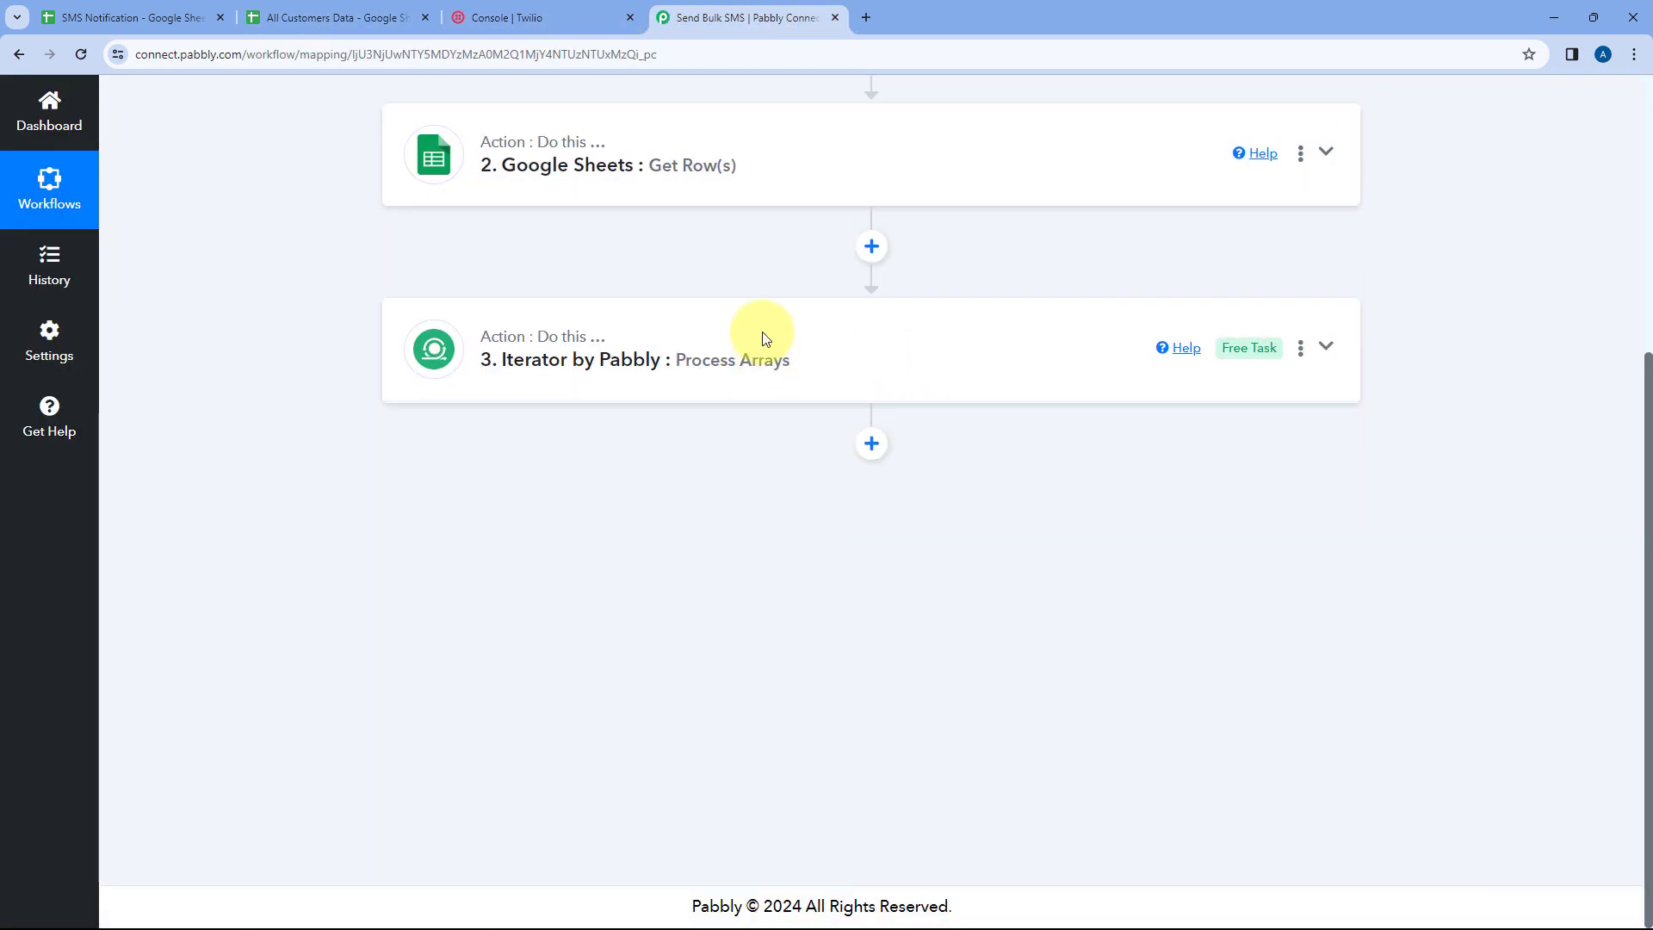
Add a new action step below the Iterator and choose Twilio as its app
left_click(567, 6)
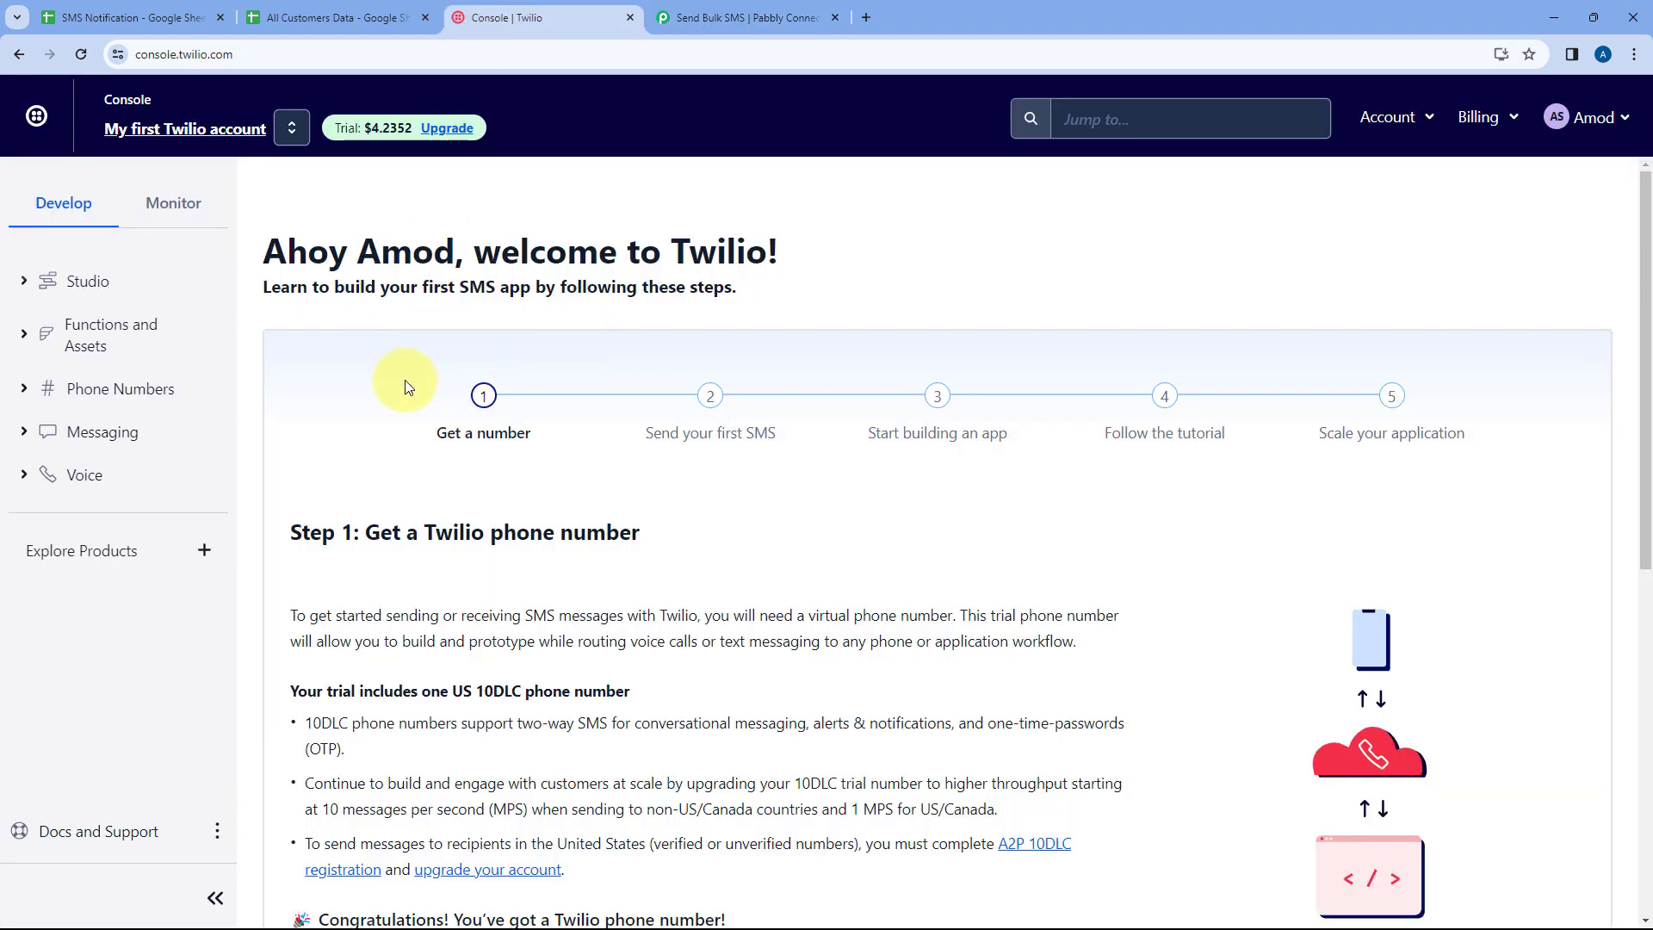
left_click(772, 14)
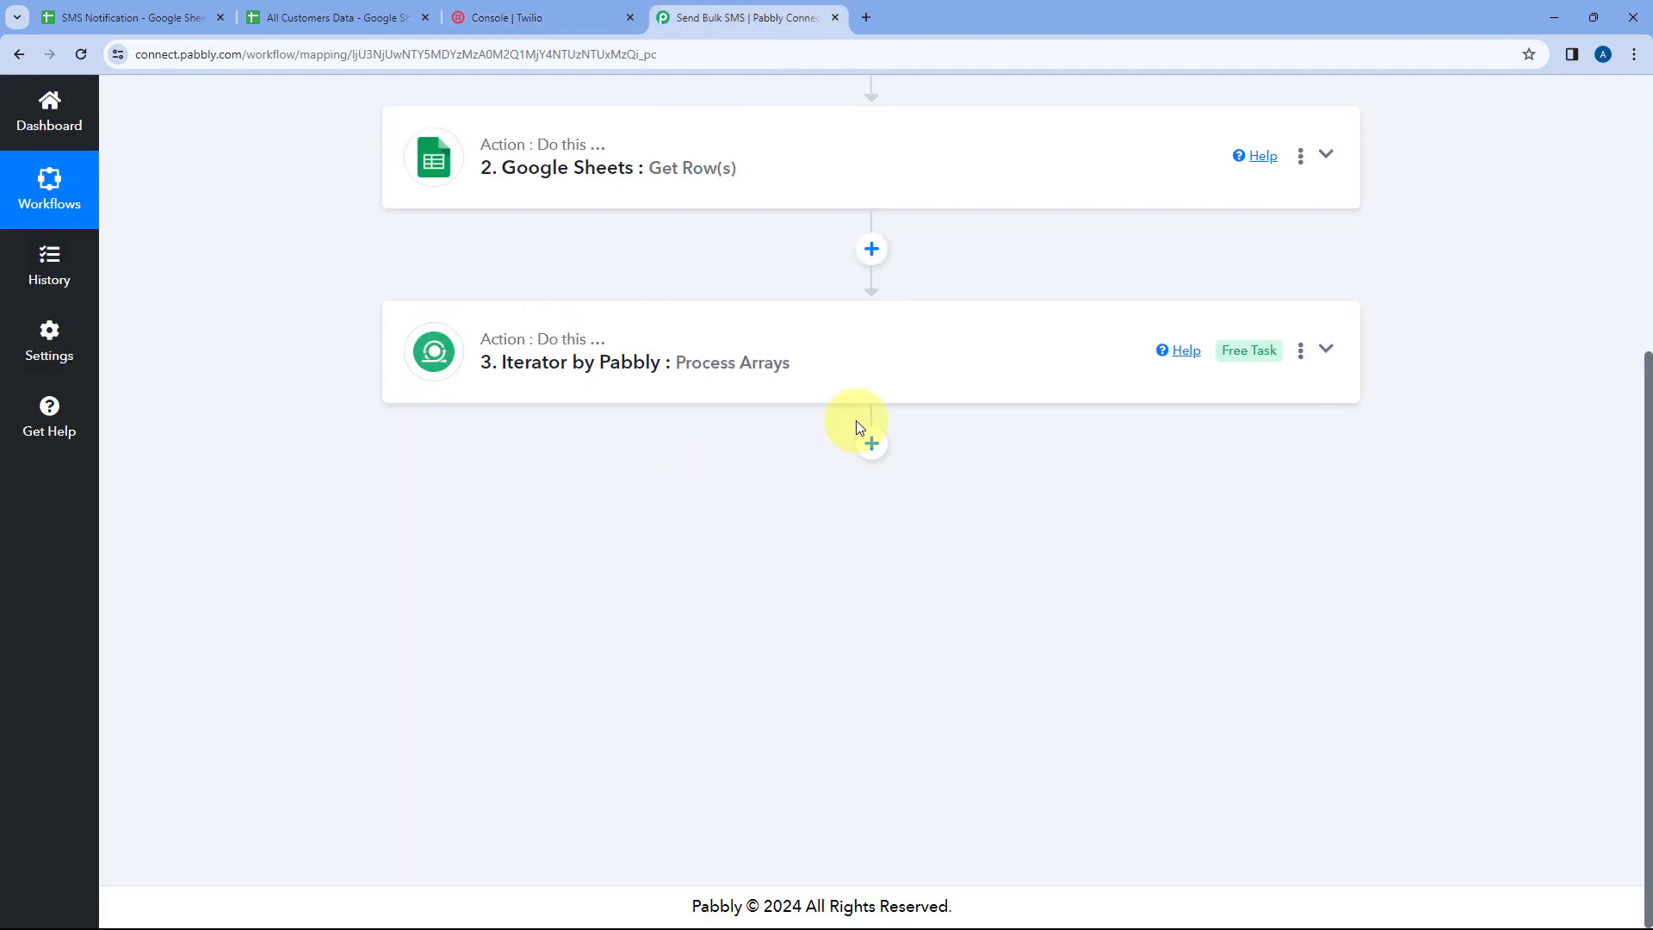
left_click(867, 455)
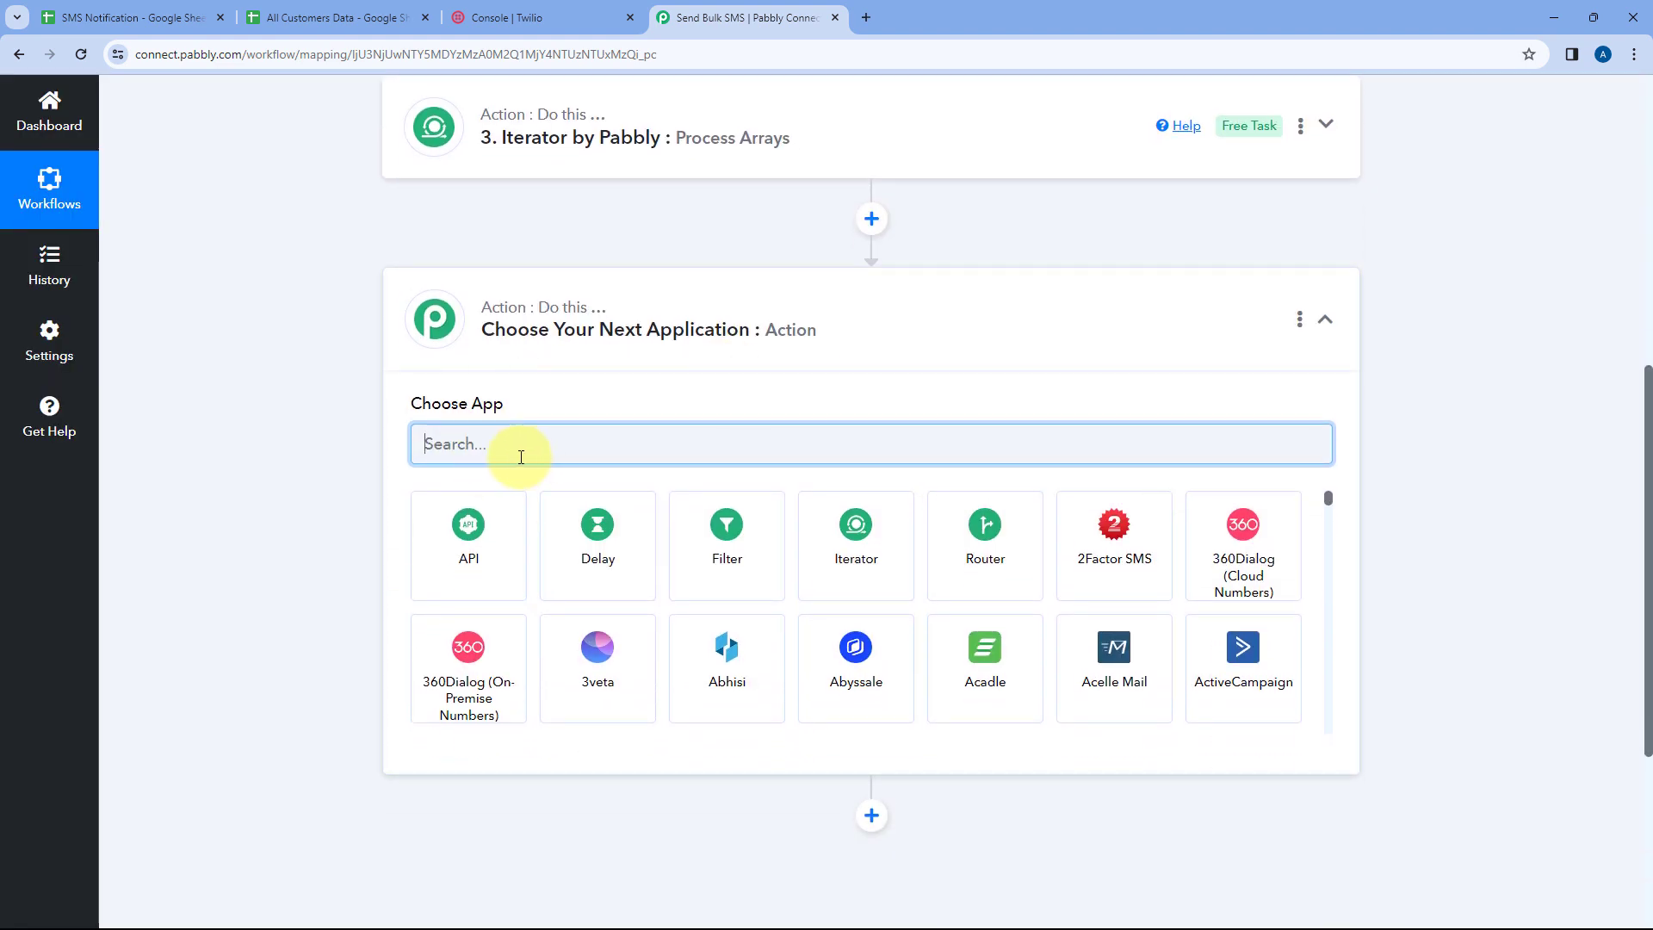
type("Twilio")
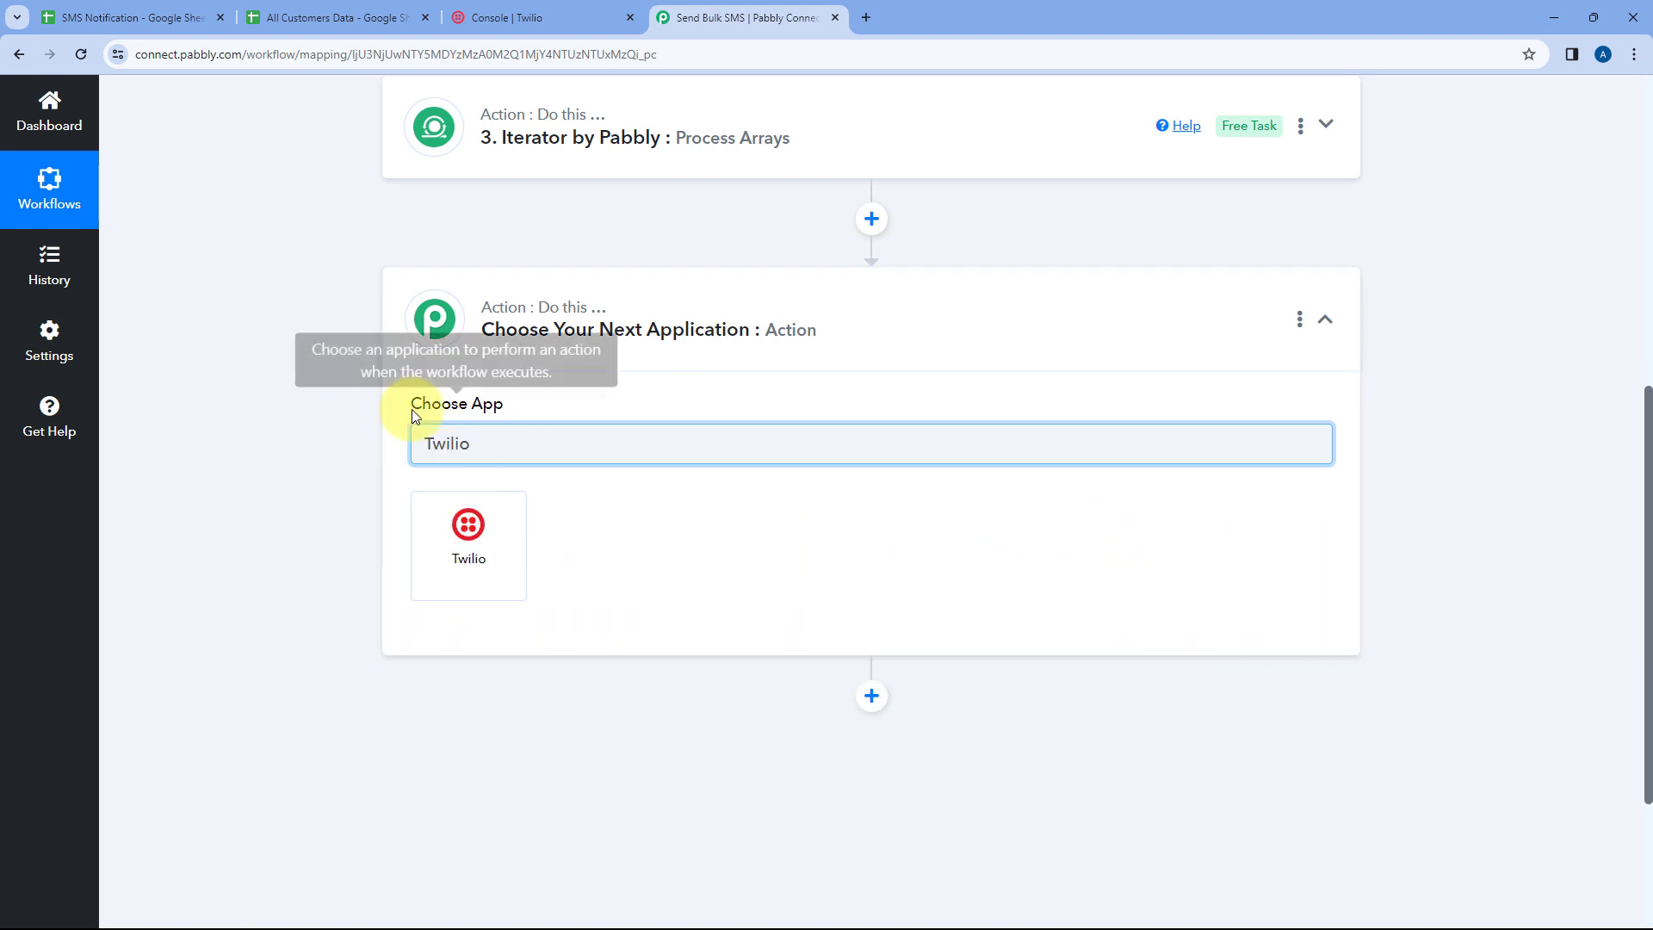
left_click(469, 527)
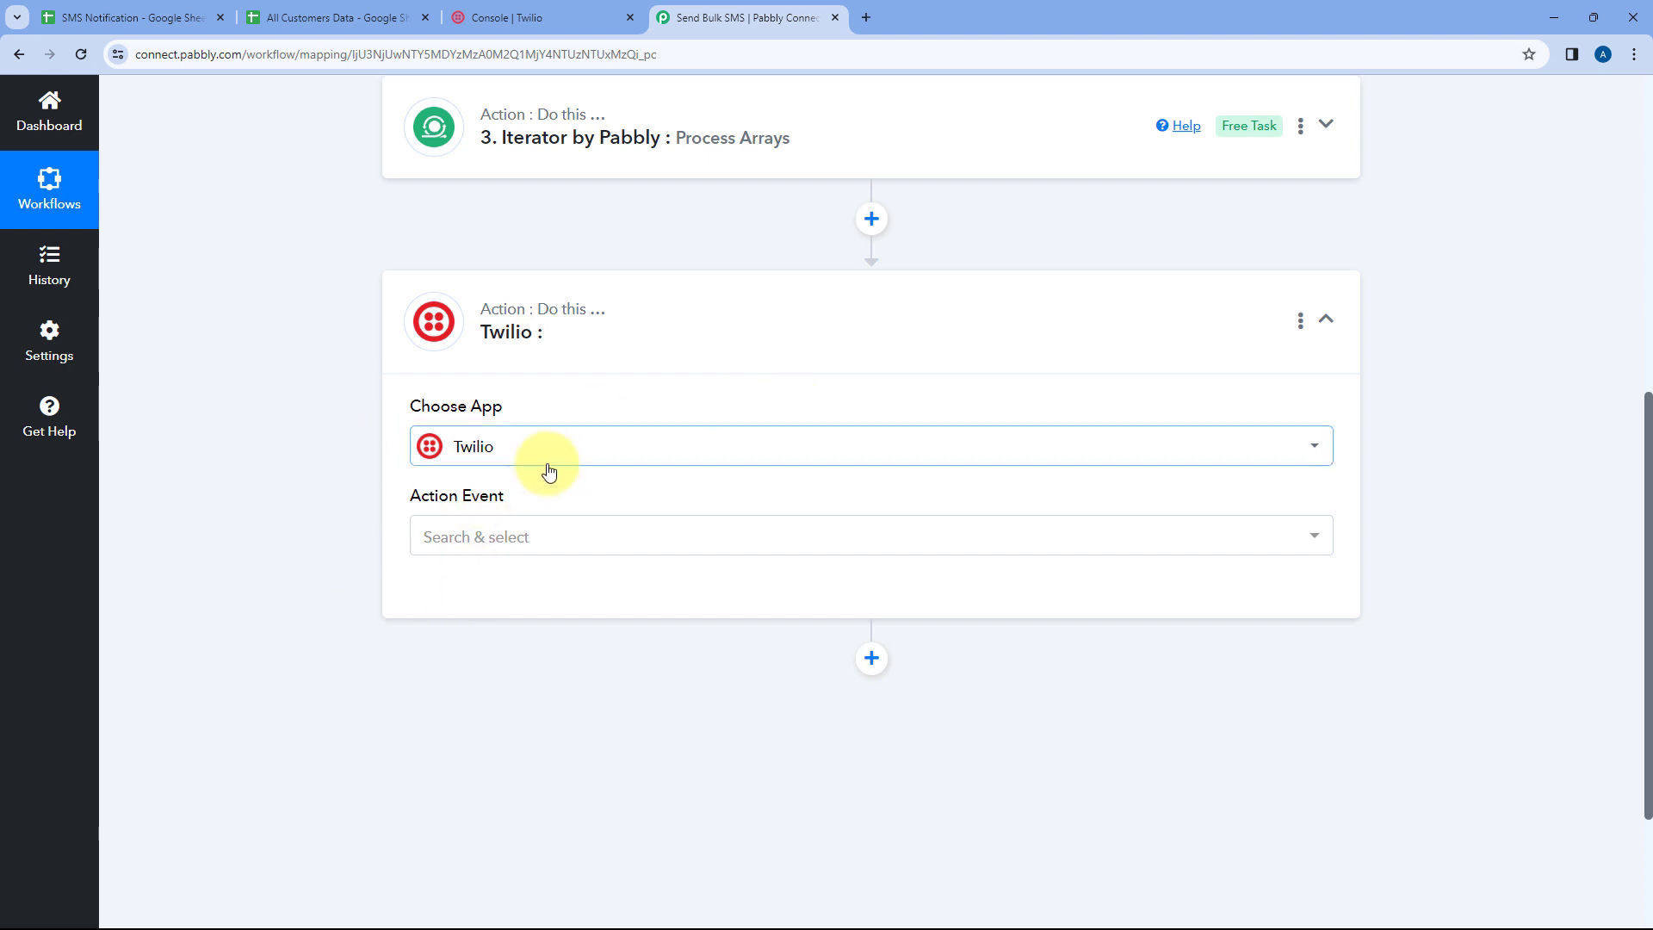
Set the Twilio step's action event to Send SMS Message
scroll(447, 465, "down", 2)
left_click(479, 360)
scroll(380, 431, "down", 1)
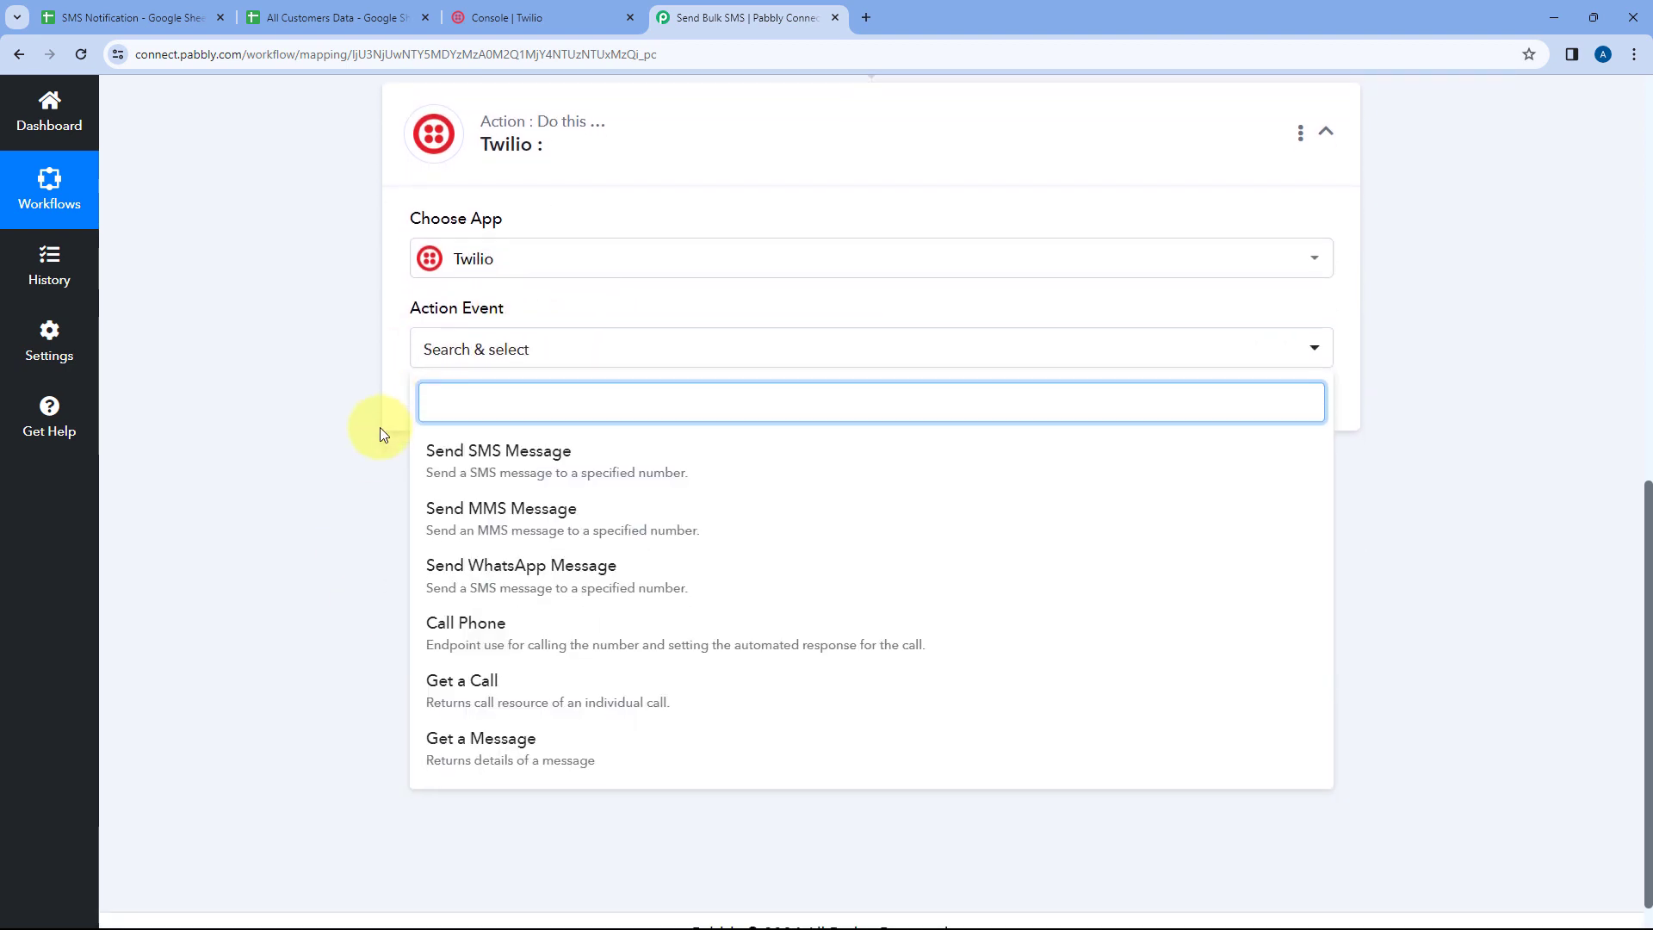
left_click(584, 429)
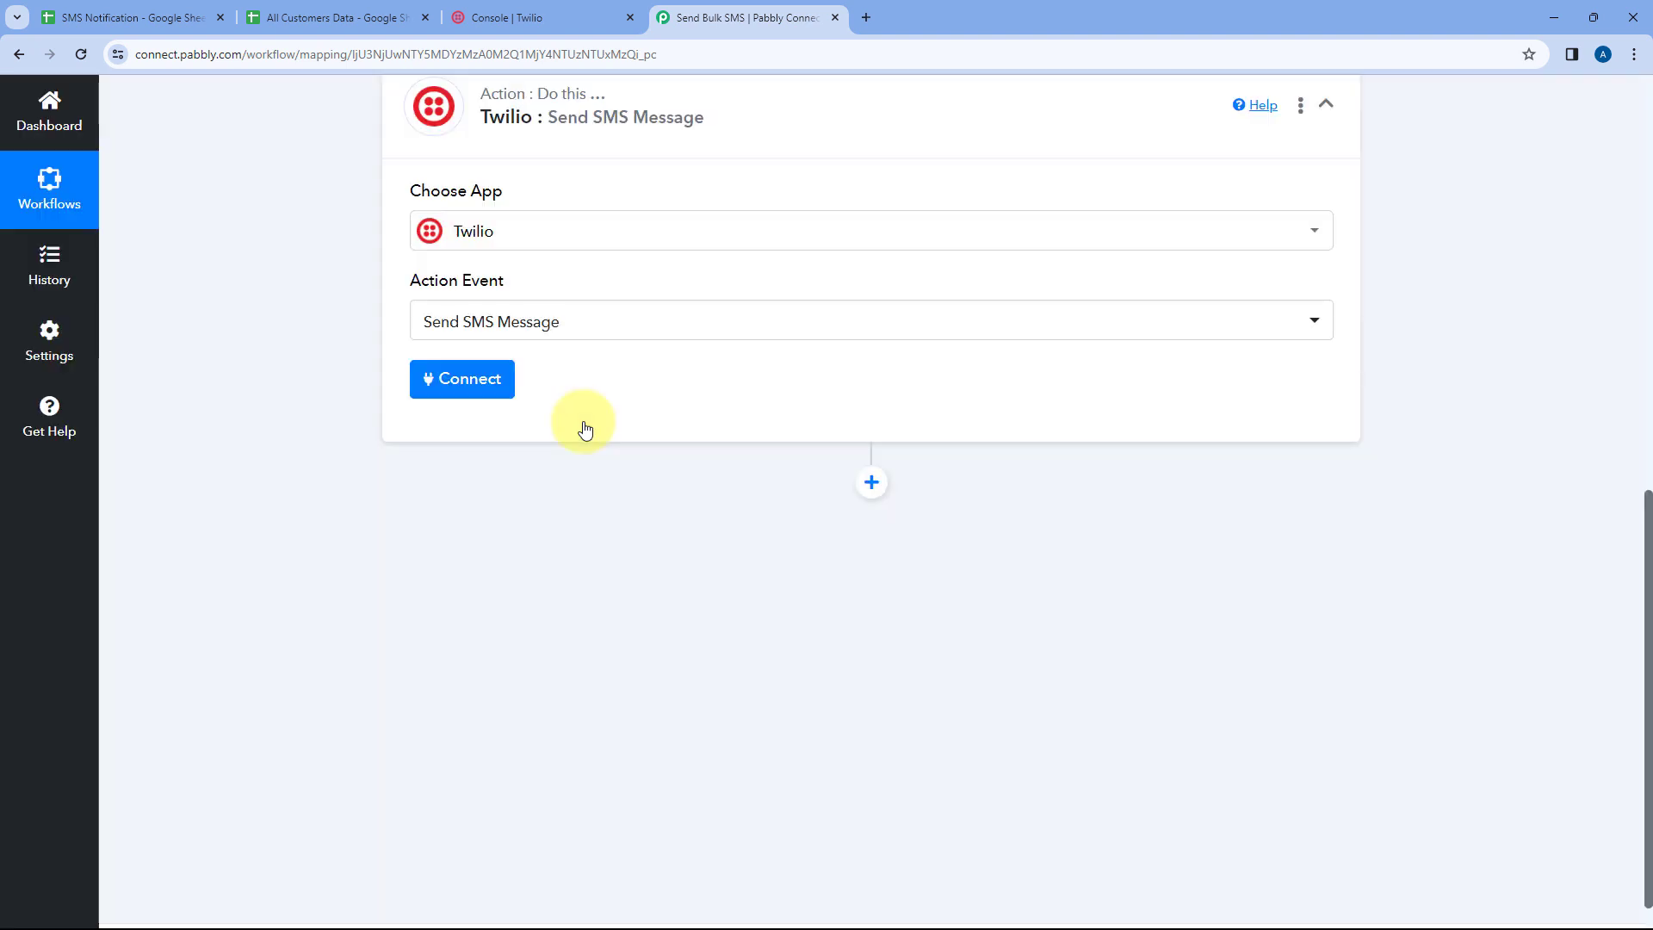
Start a new Twilio connection and paste the Account SID from the Twilio console into both Account SID fields
left_click(472, 385)
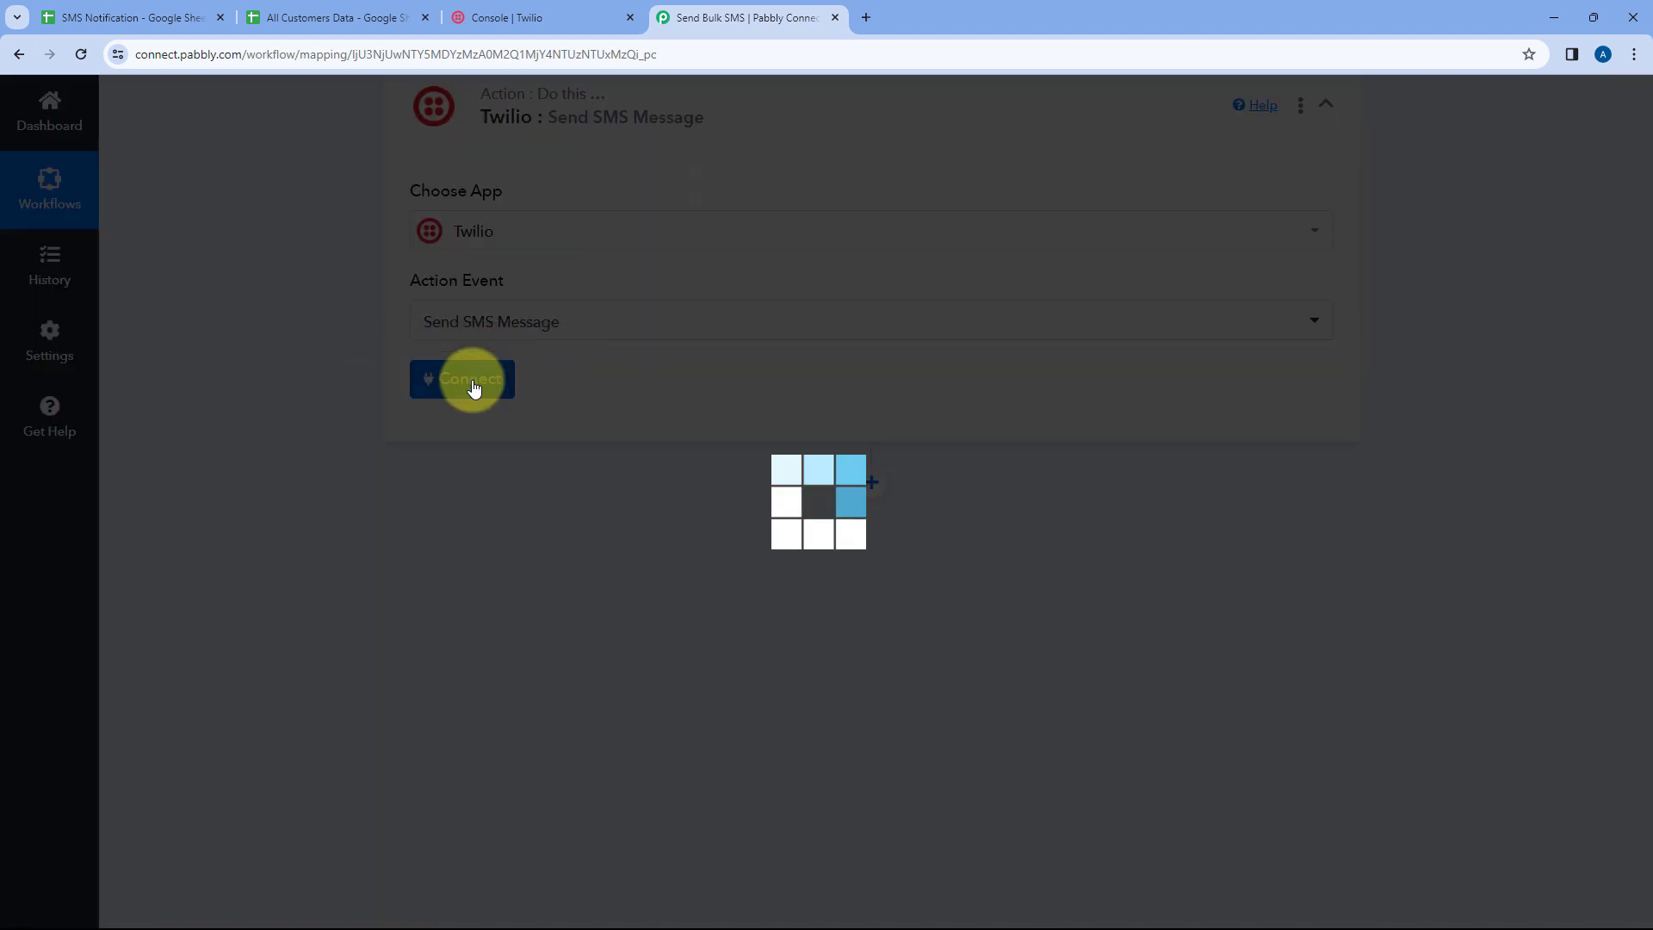
left_click(834, 289)
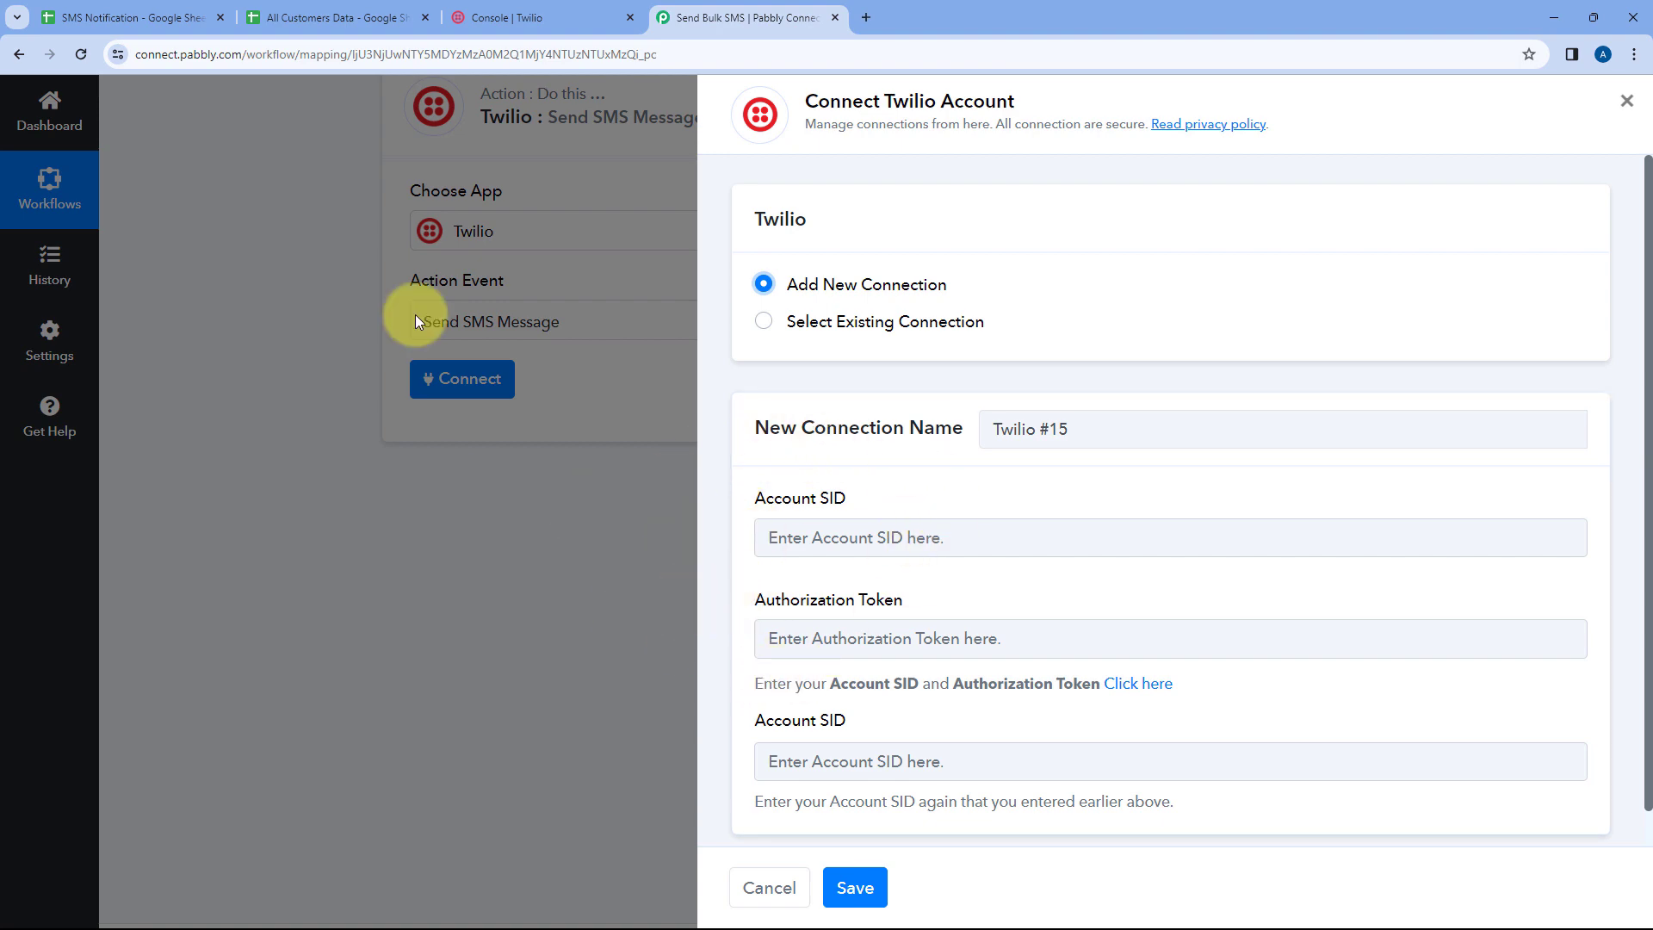
left_click(529, 17)
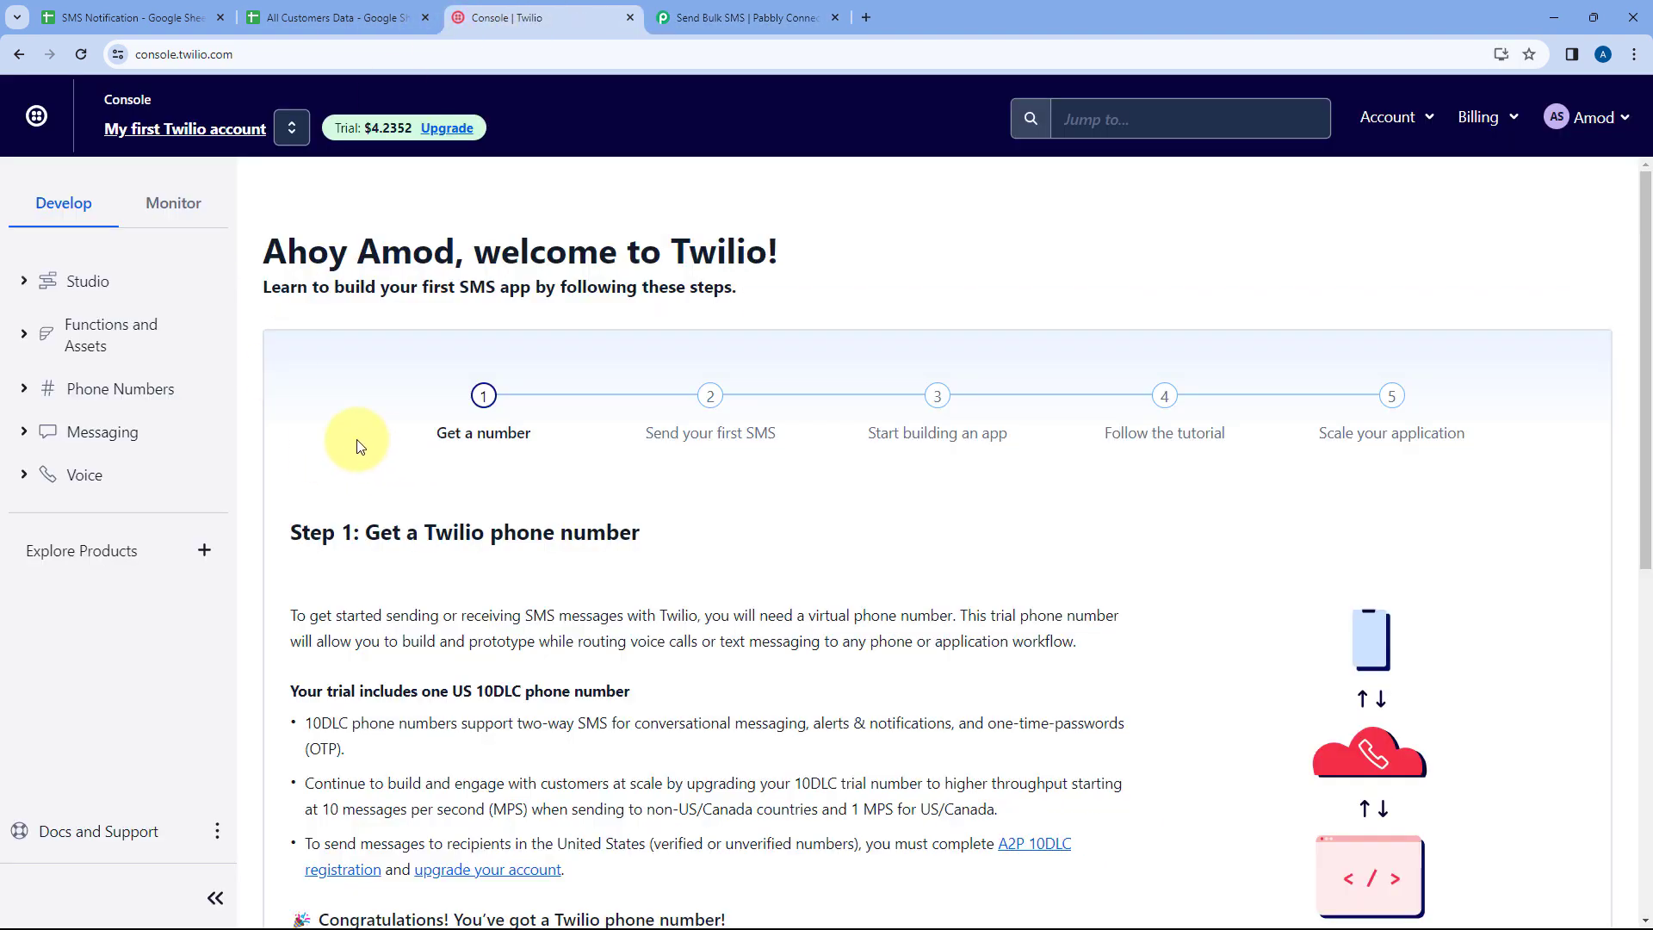
scroll(372, 439, "down", 8)
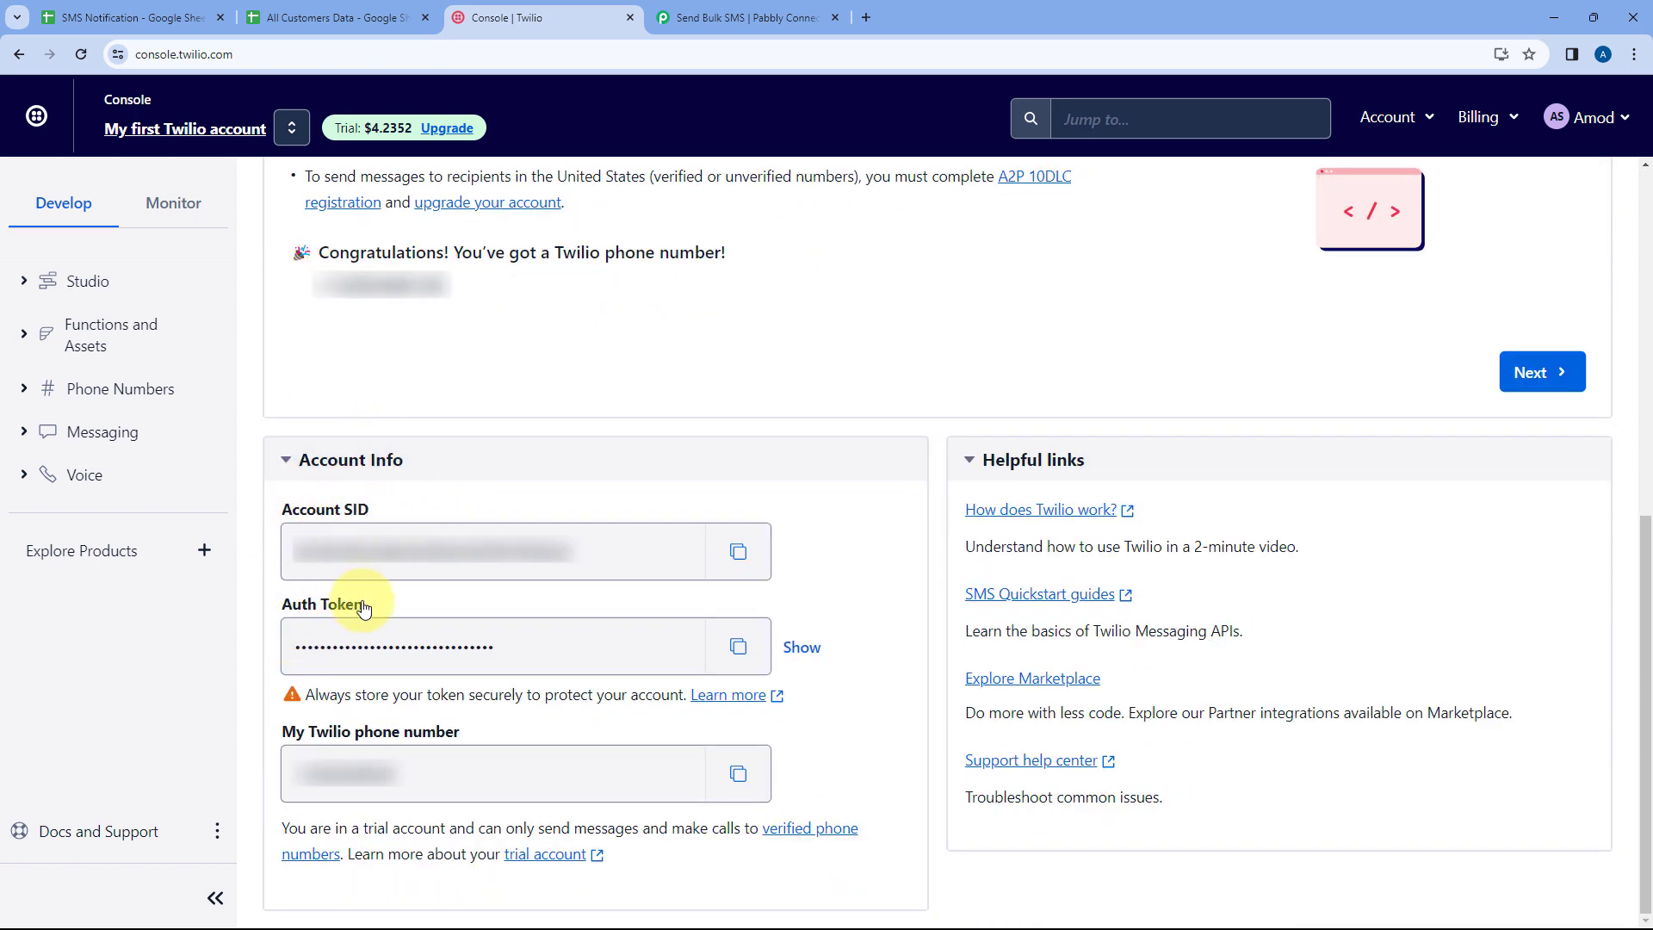
left_click(736, 551)
left_click(723, 17)
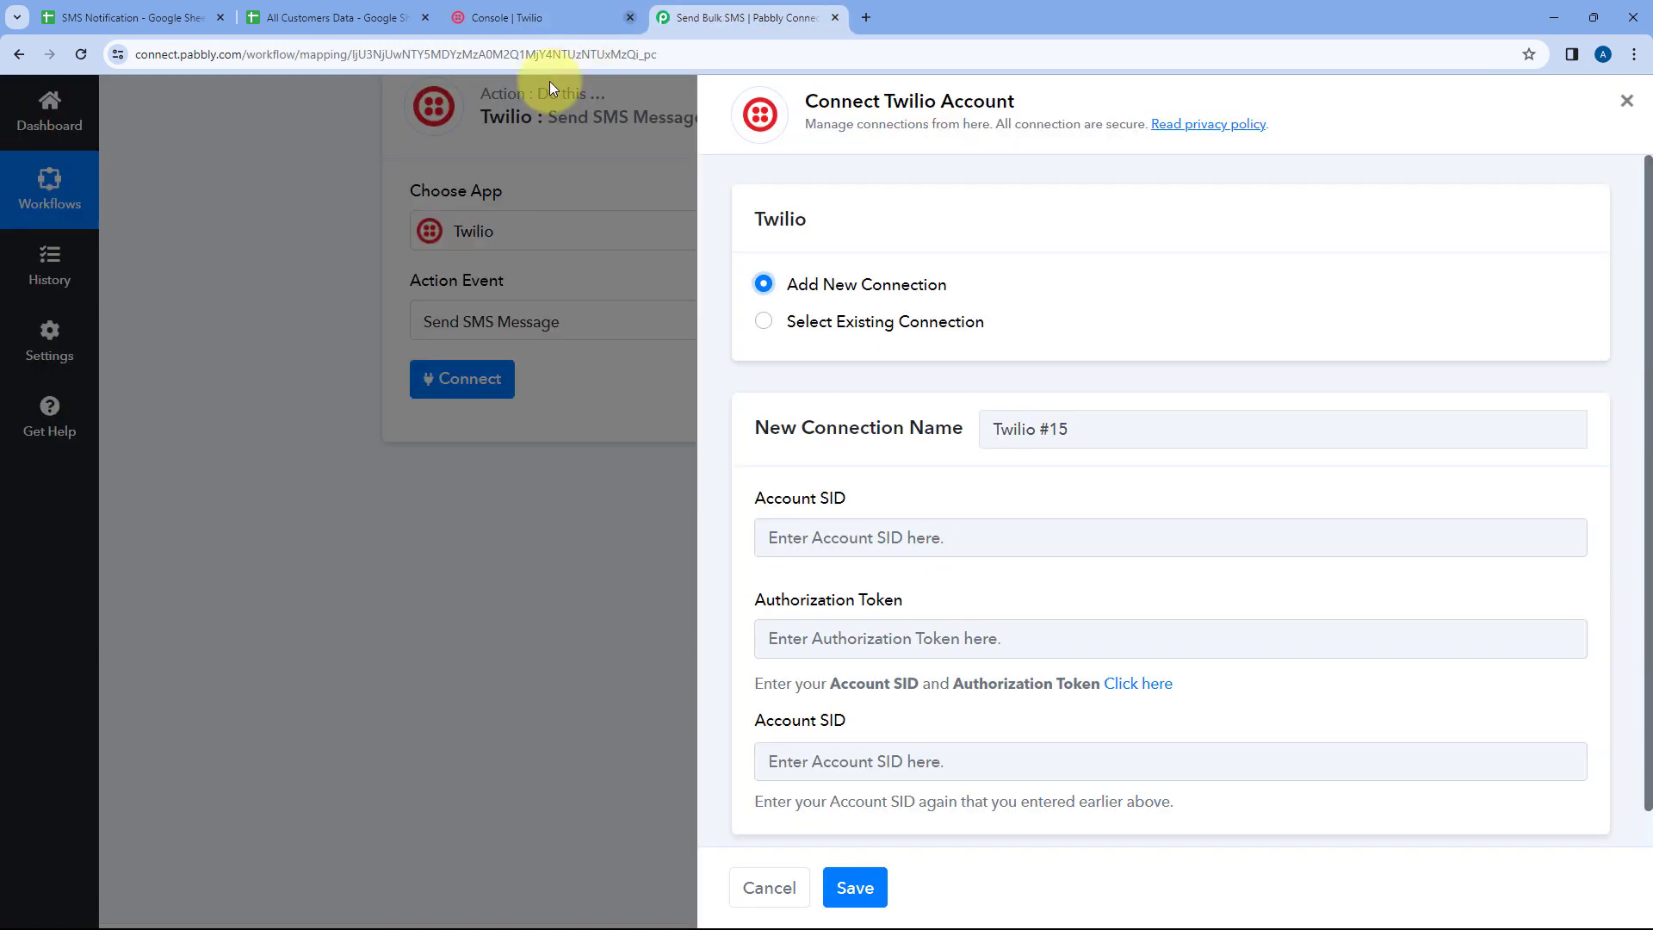
right_click(796, 538)
left_click(860, 695)
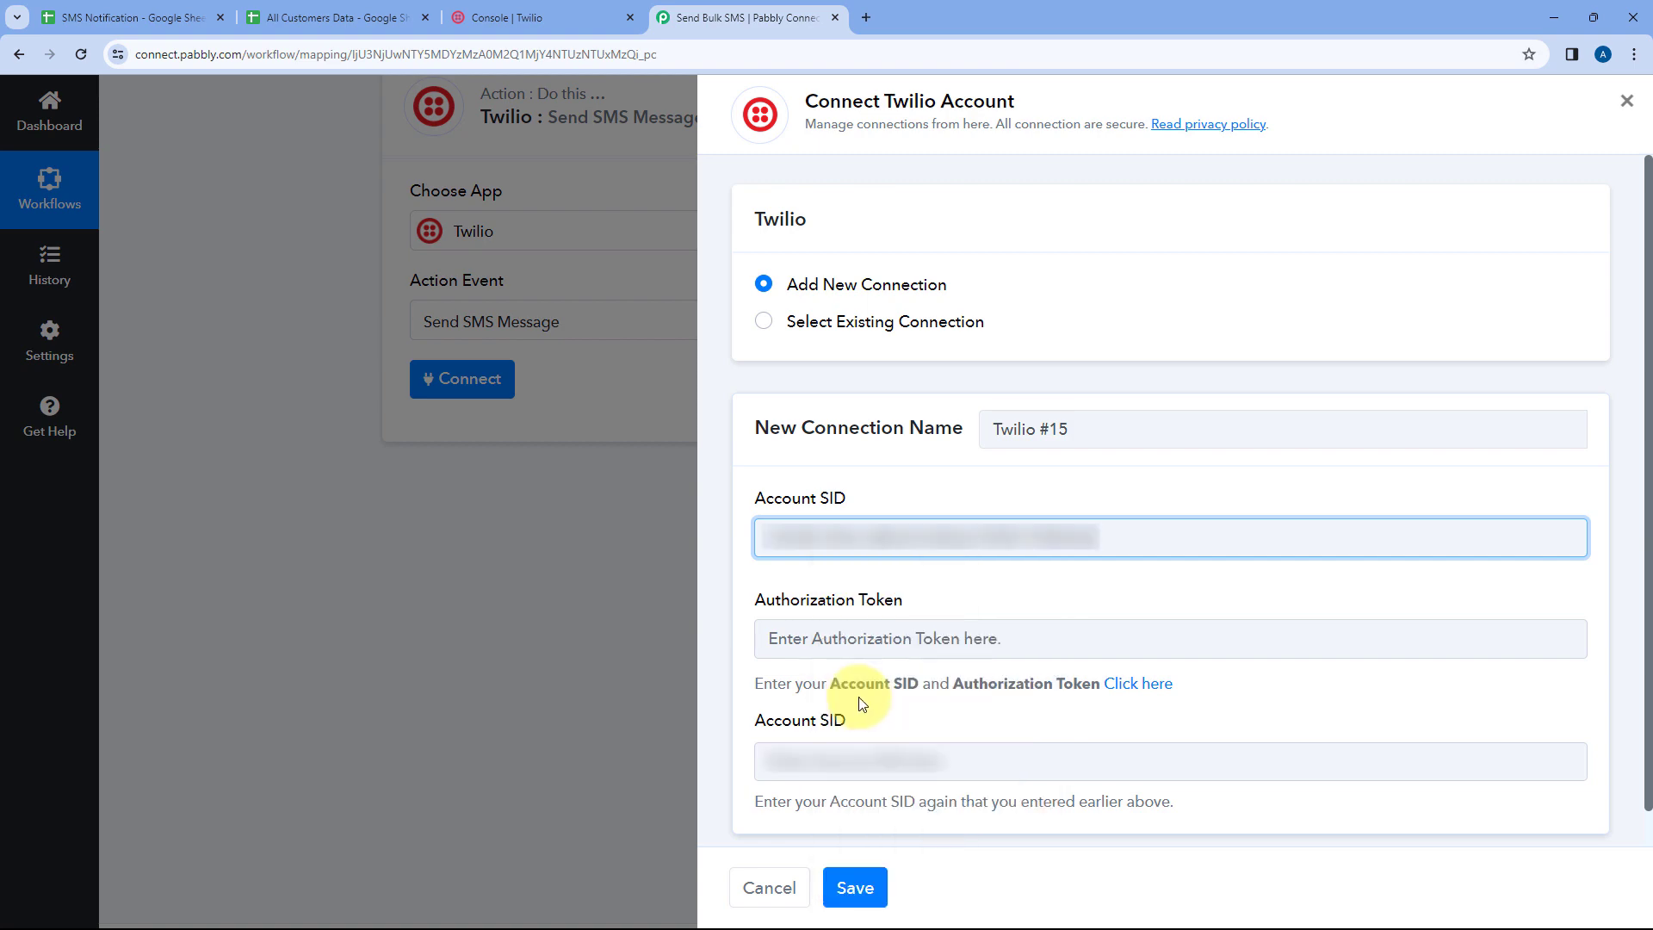
left_click(809, 758)
right_click(793, 771)
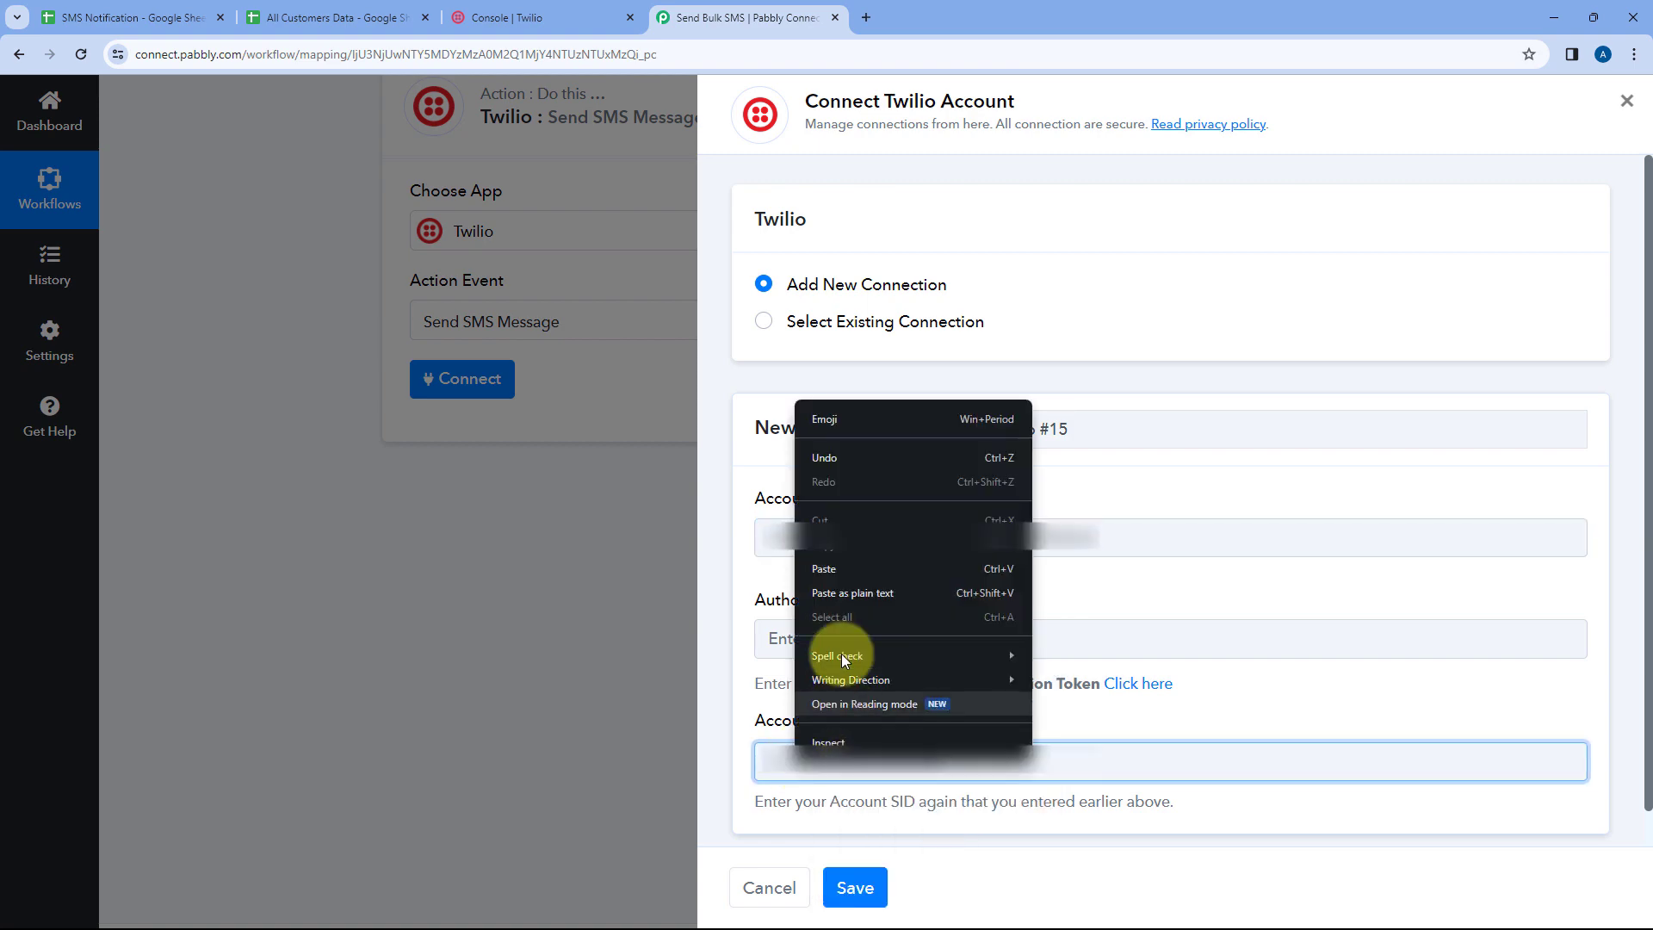
left_click(824, 561)
Copy the Auth Token from the Twilio console, paste it as the Authorization Token, and save the connection
left_click(508, 17)
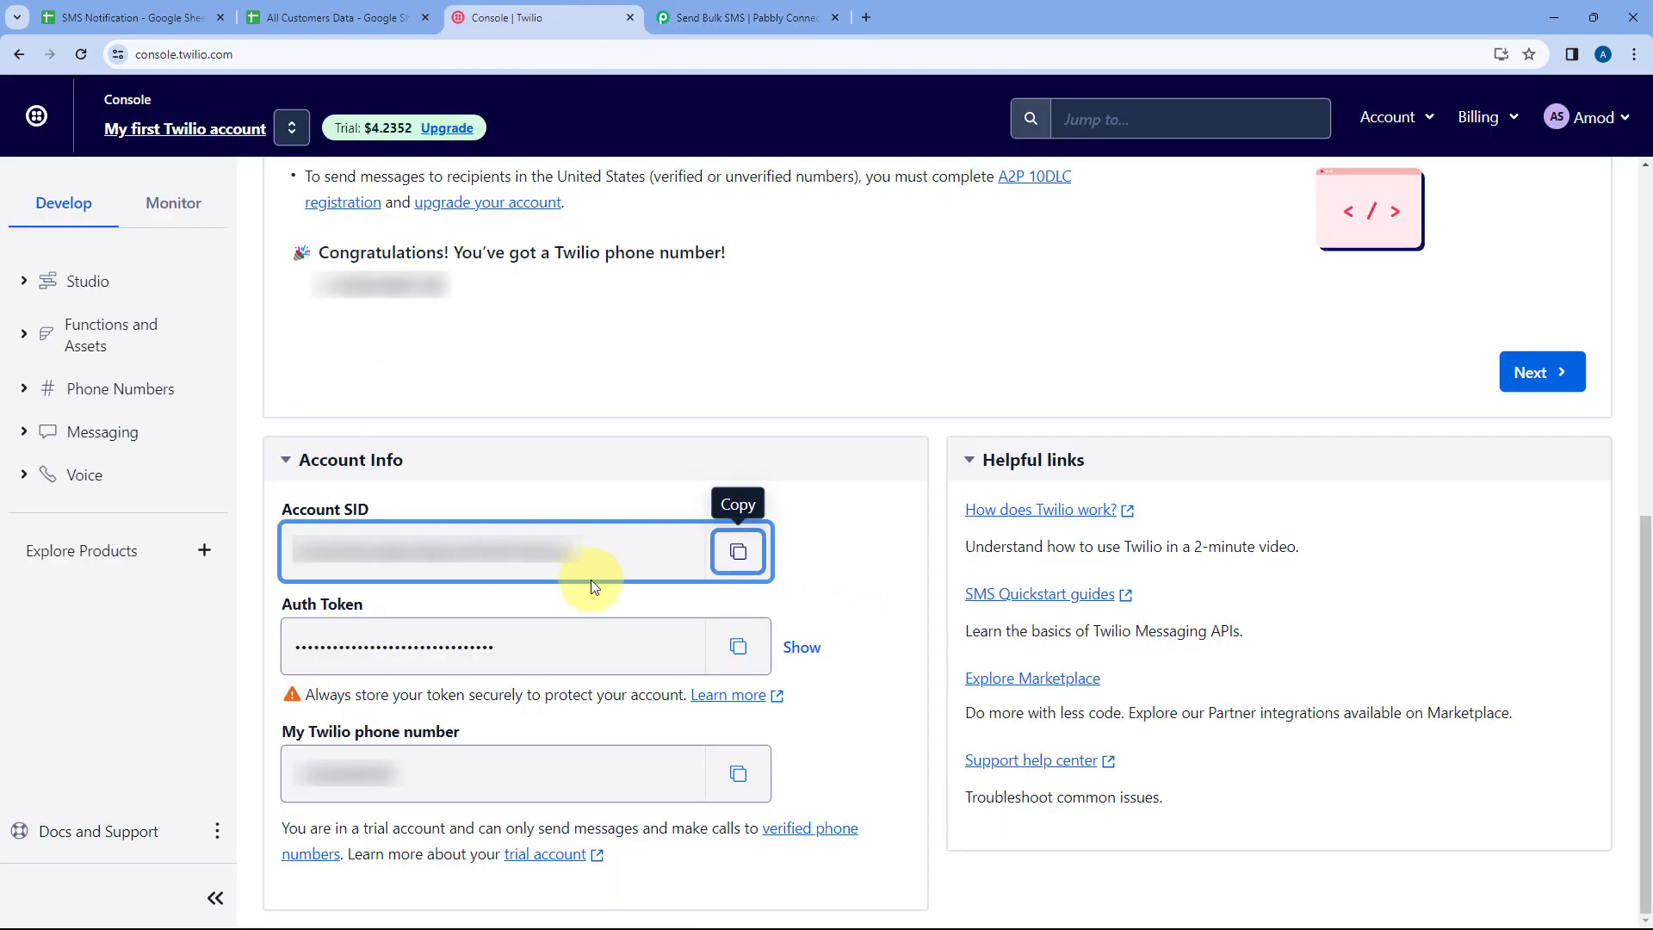
left_click(741, 645)
left_click(745, 17)
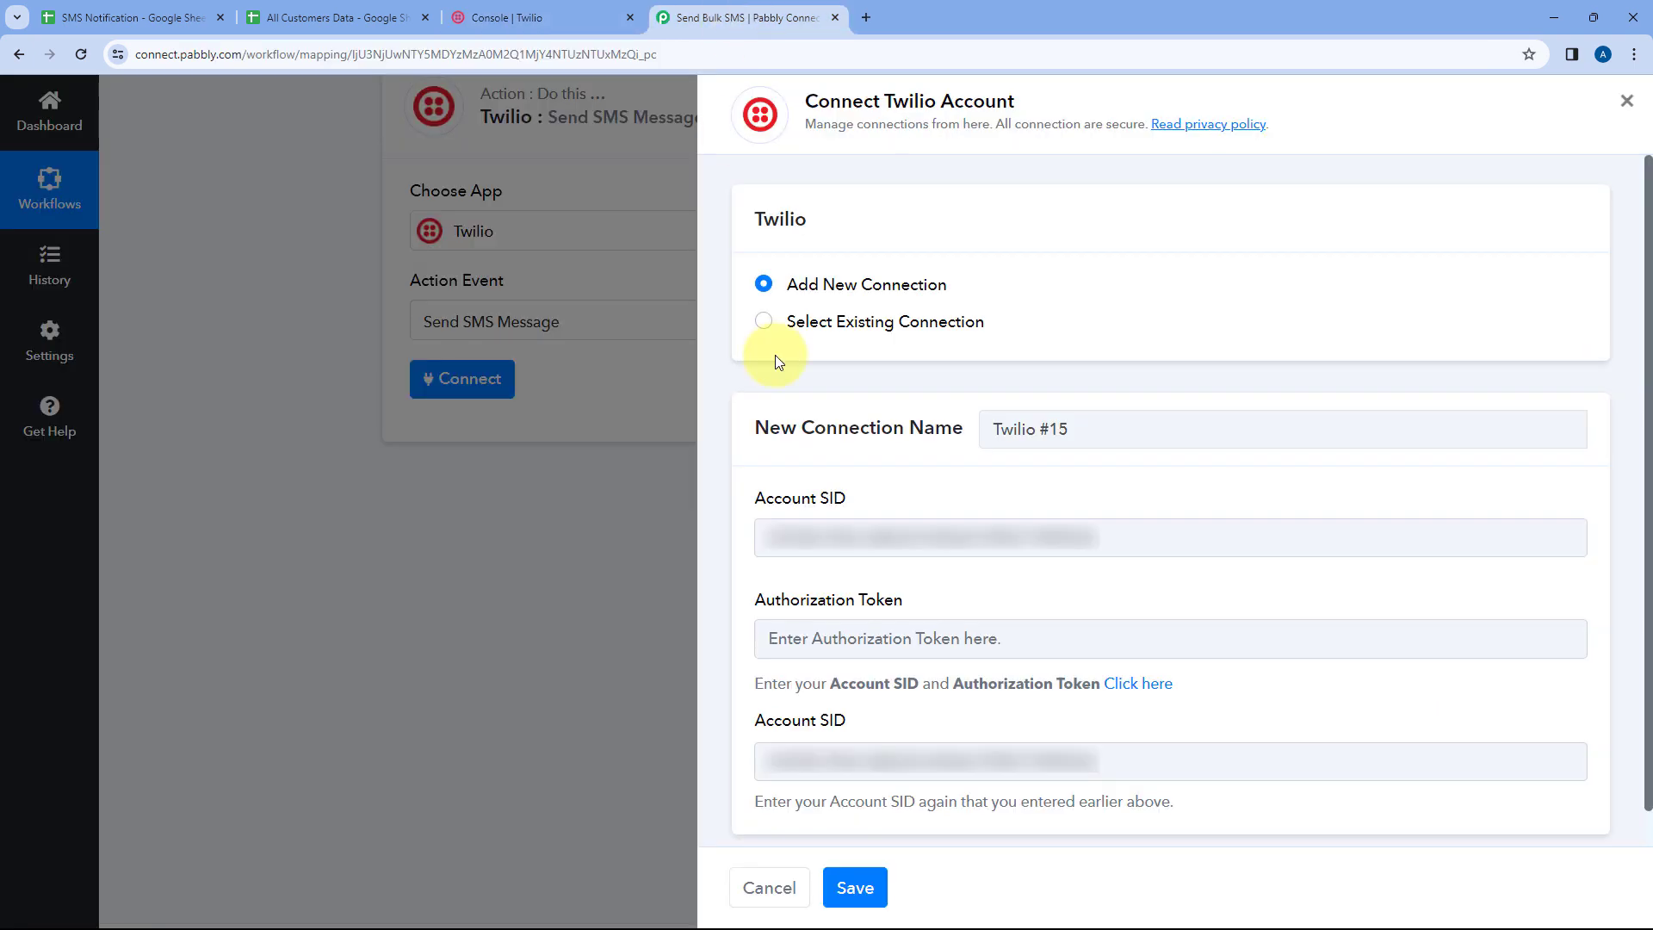
left_click(827, 640)
right_click(827, 643)
left_click(839, 465)
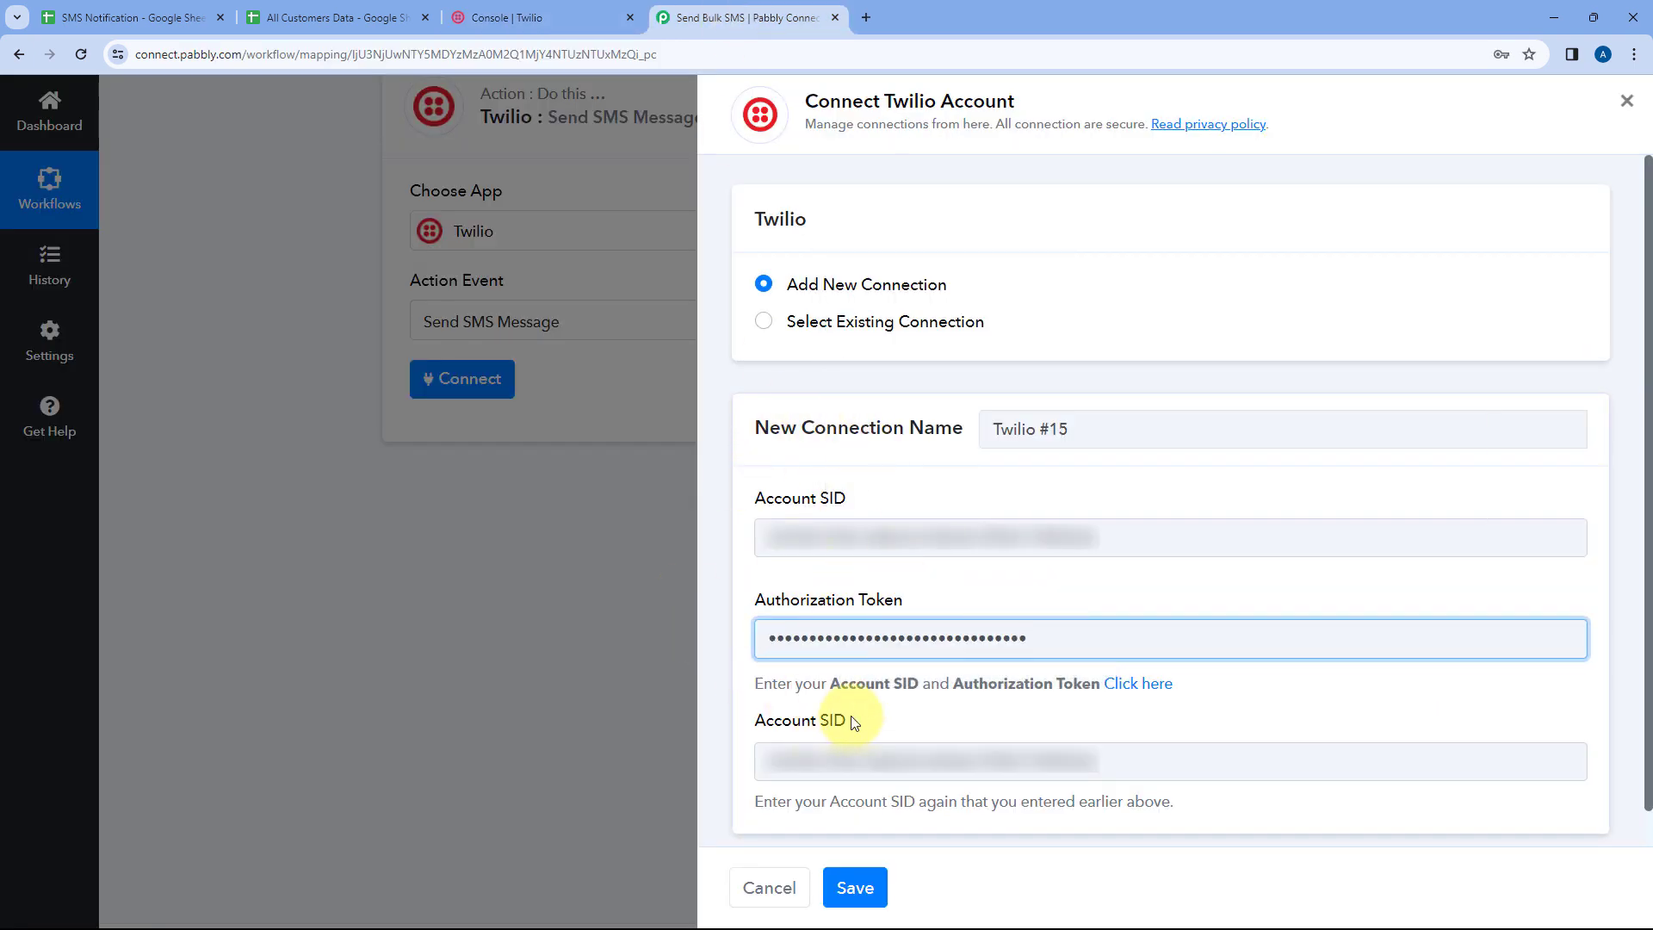
left_click(855, 887)
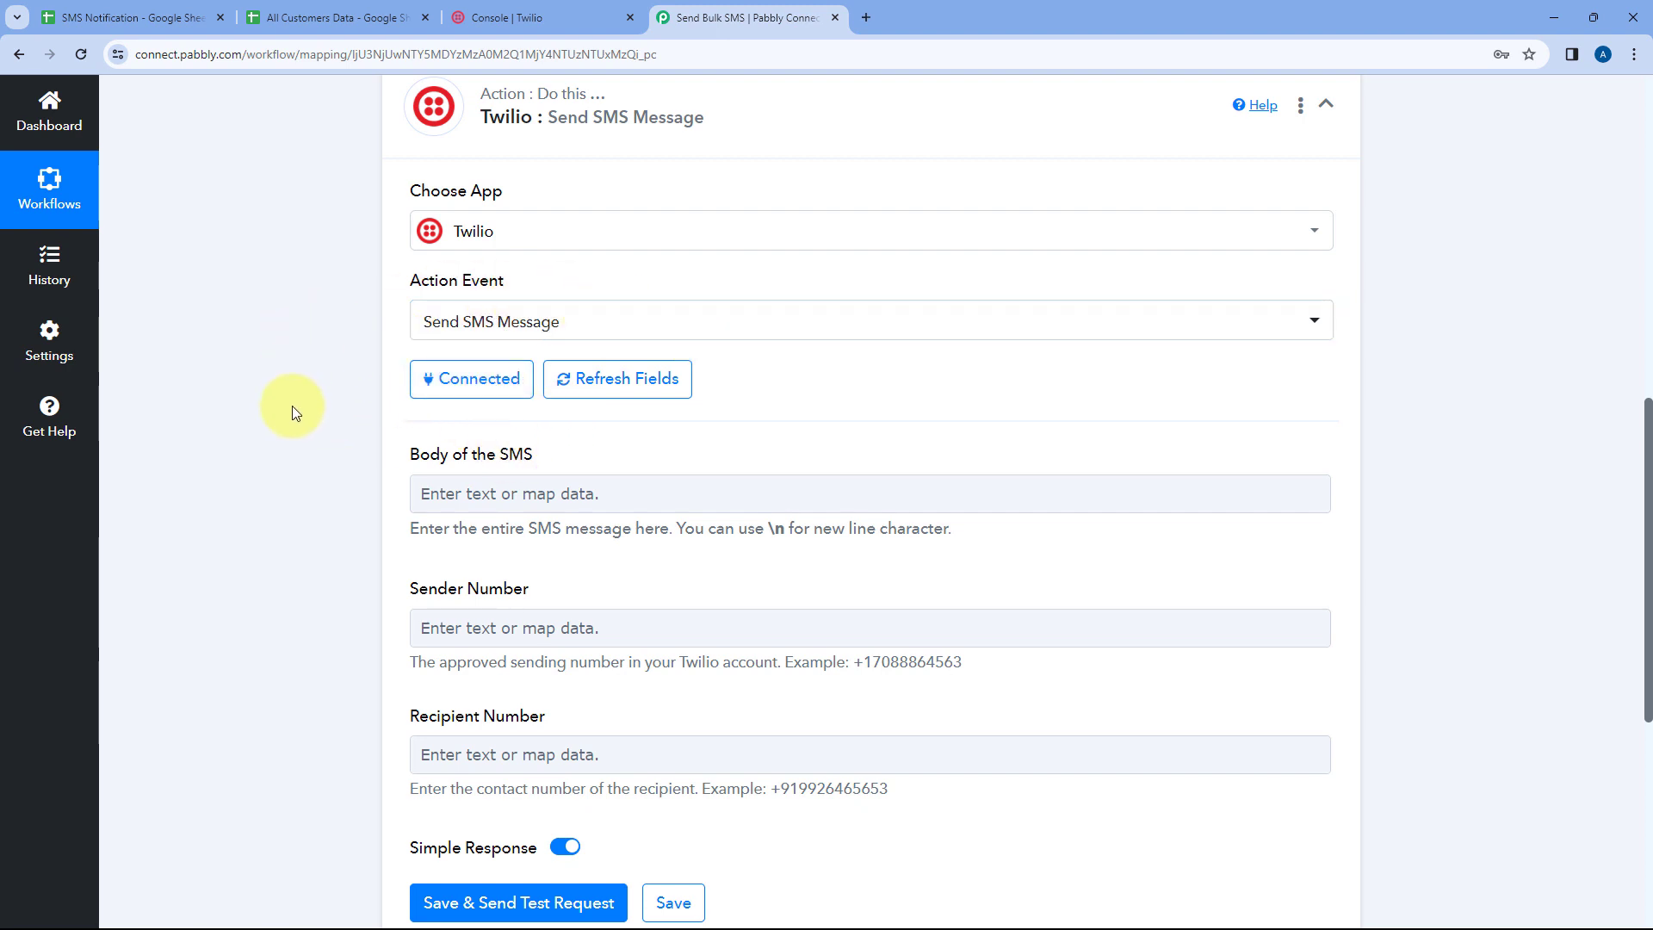
Begin the Body of the SMS with "Hello" followed by the Iterator's Name field
scroll(292, 411, "down", 2)
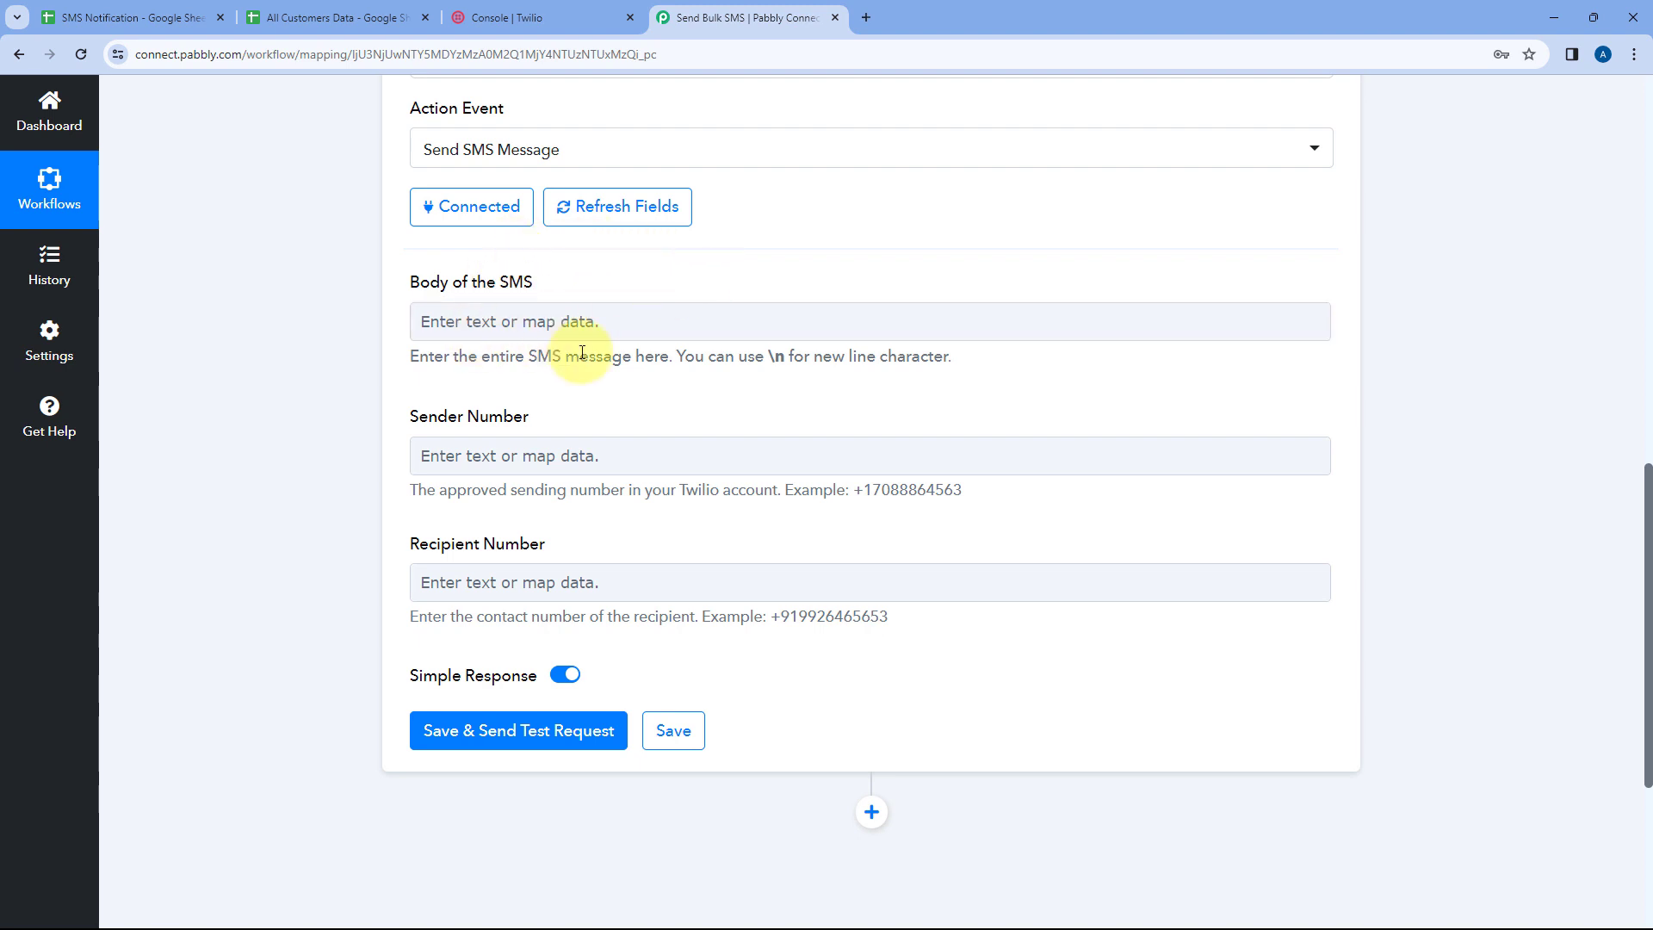
left_click(458, 322)
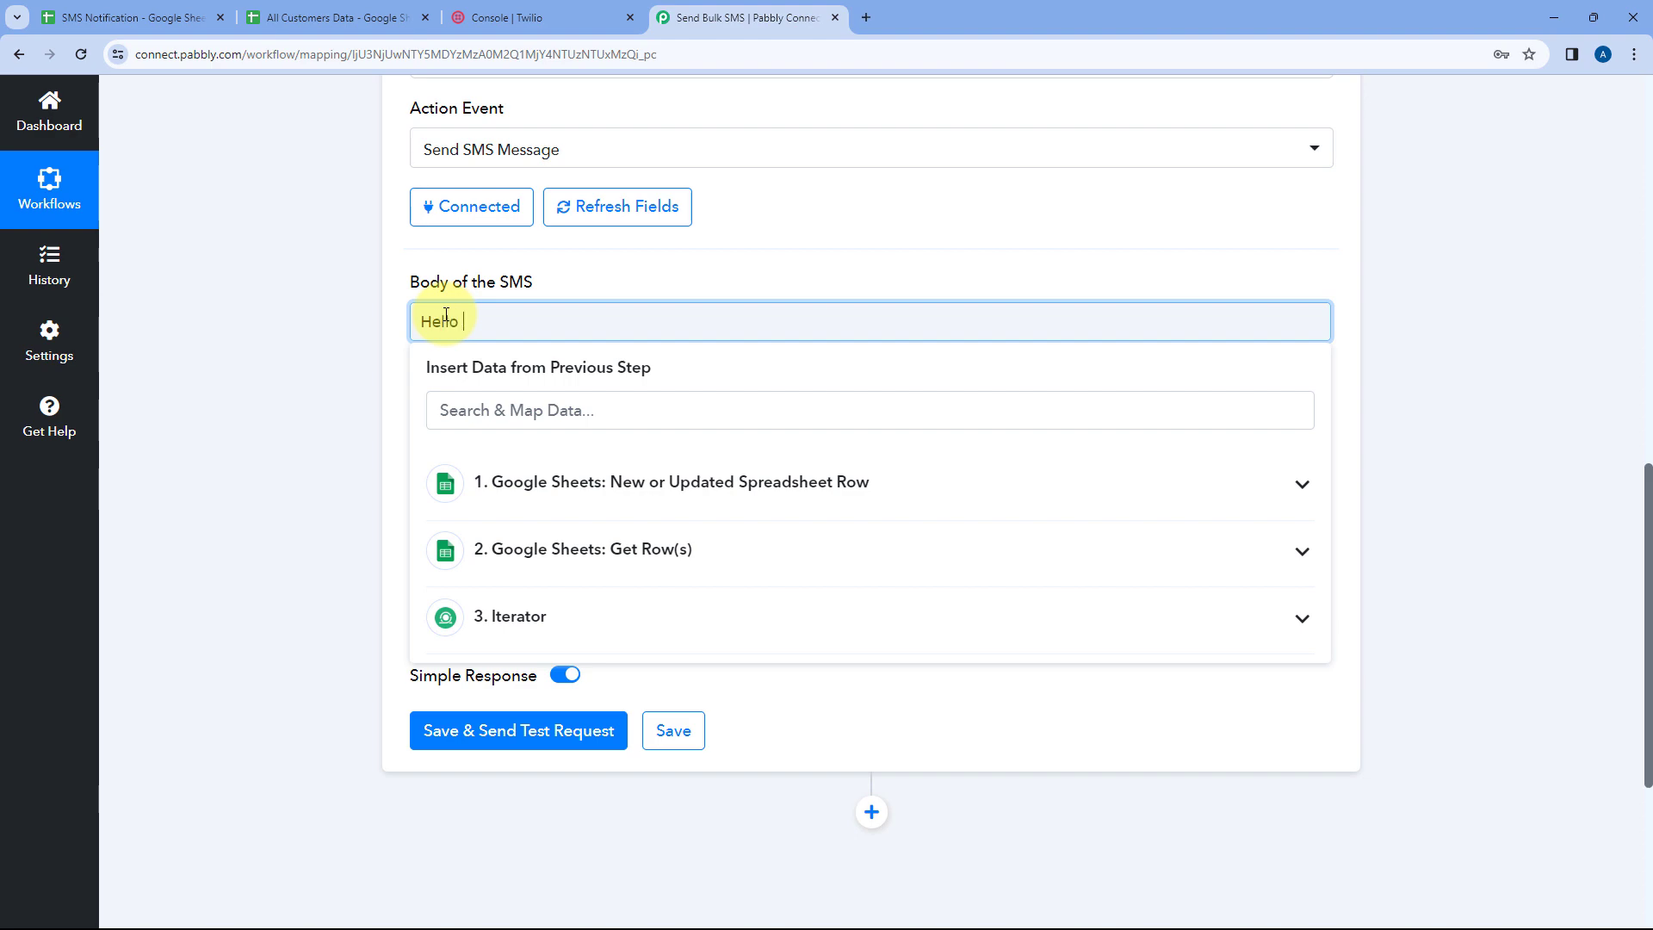
left_click(387, 9)
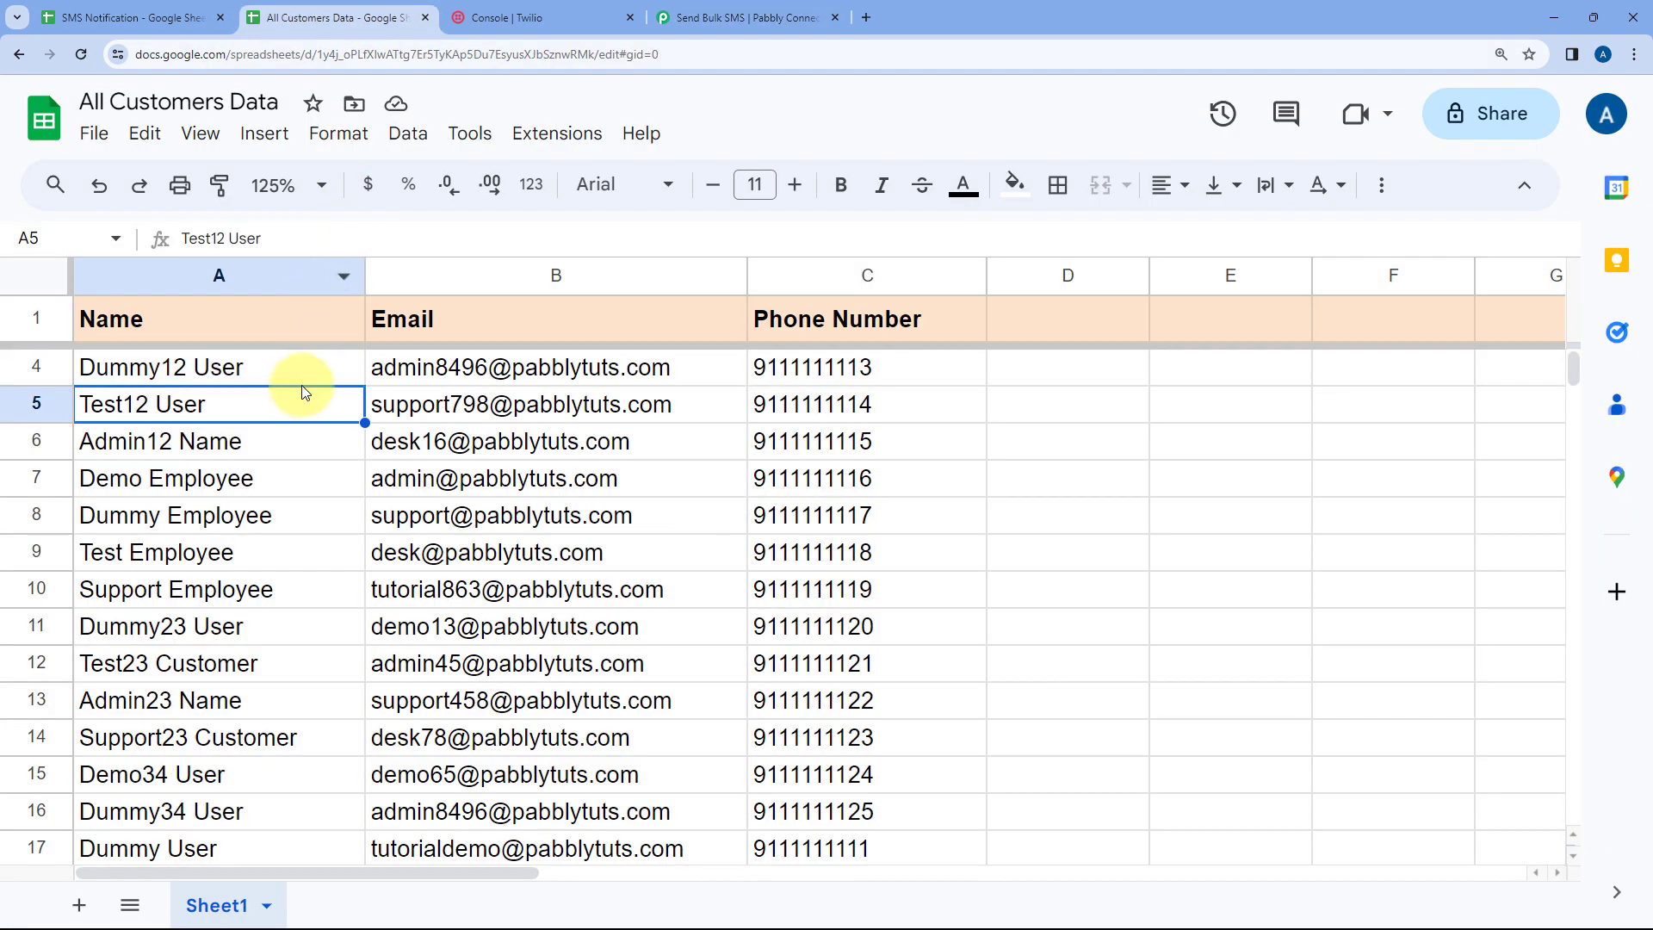
left_click(302, 372)
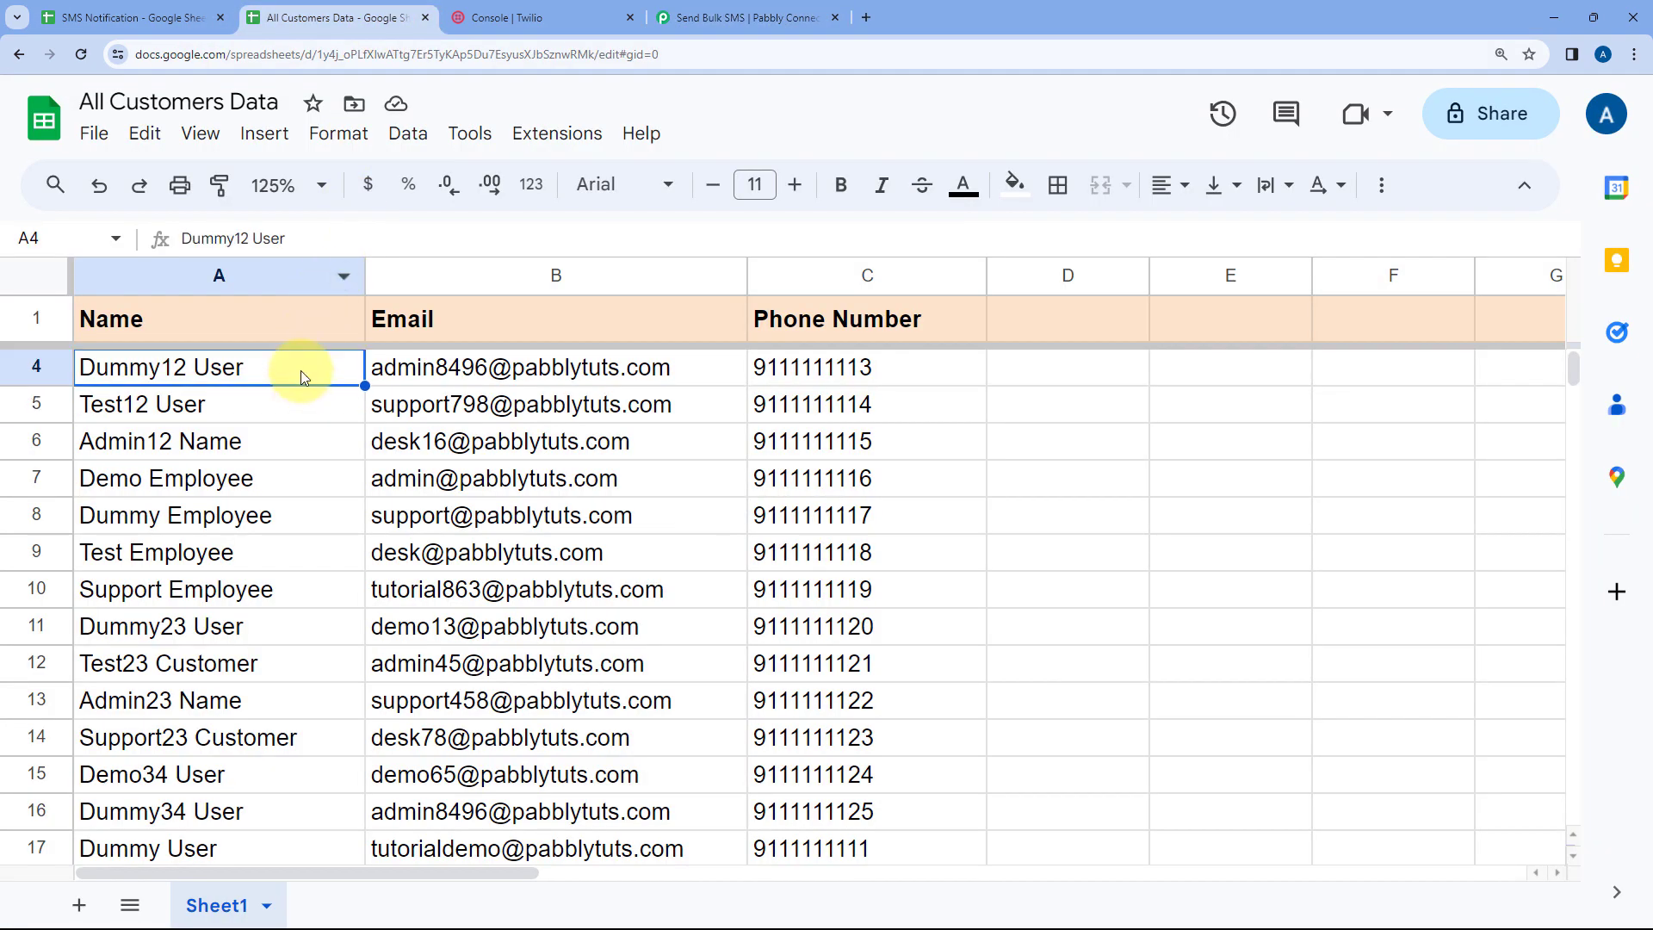
left_click(750, 15)
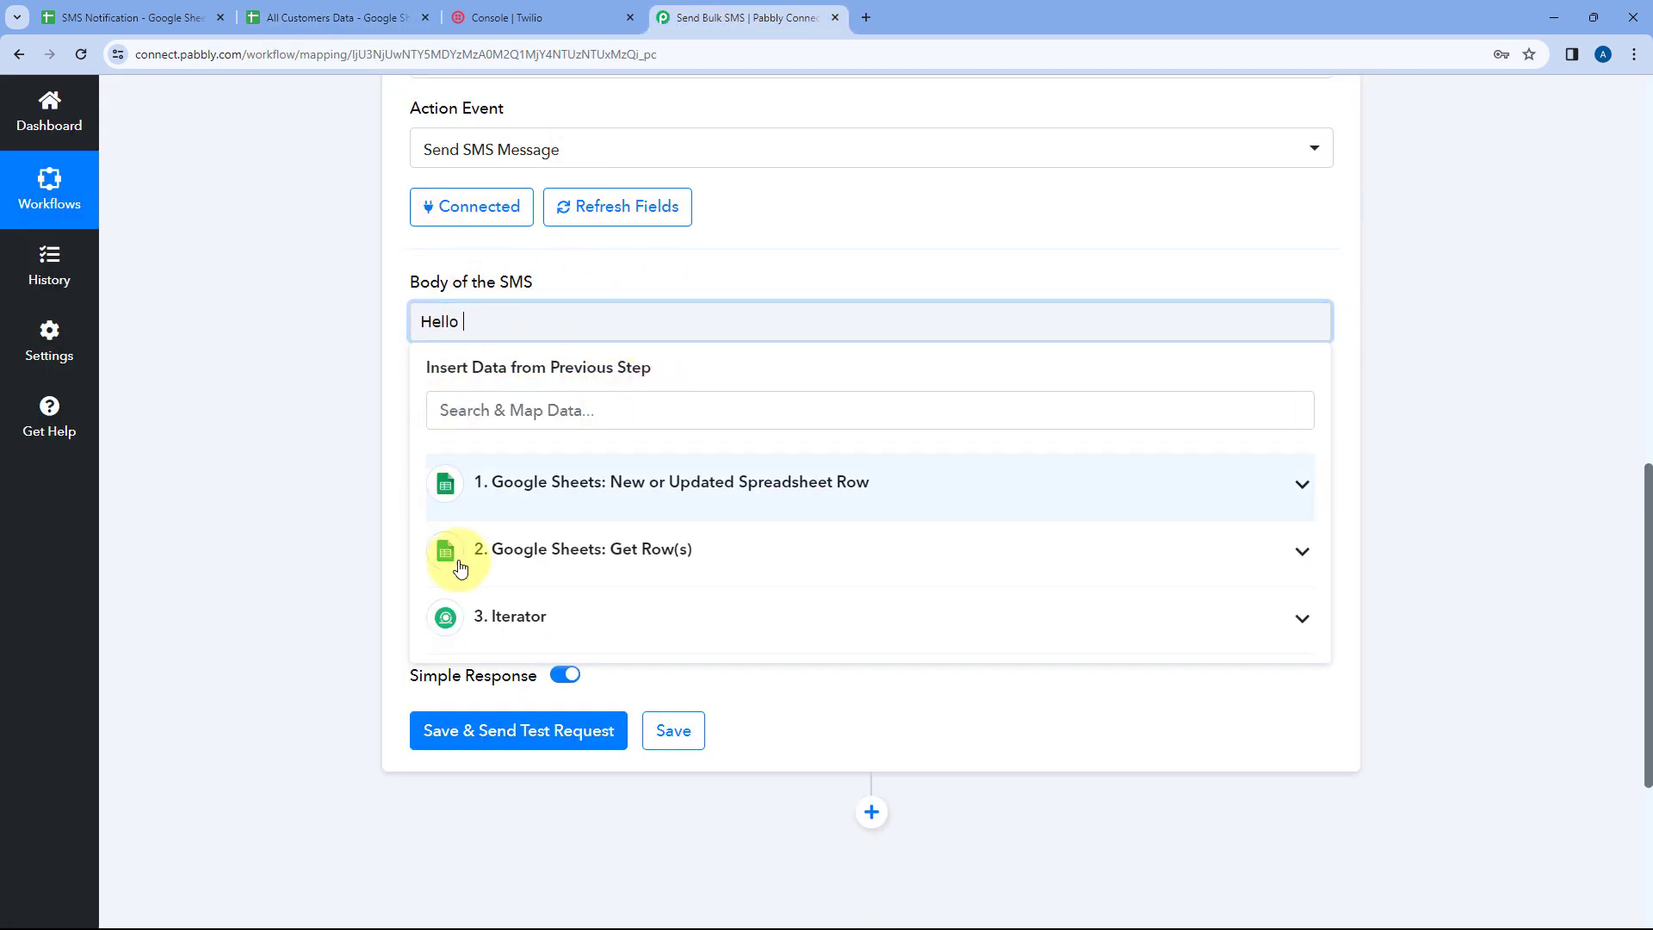
left_click(495, 326)
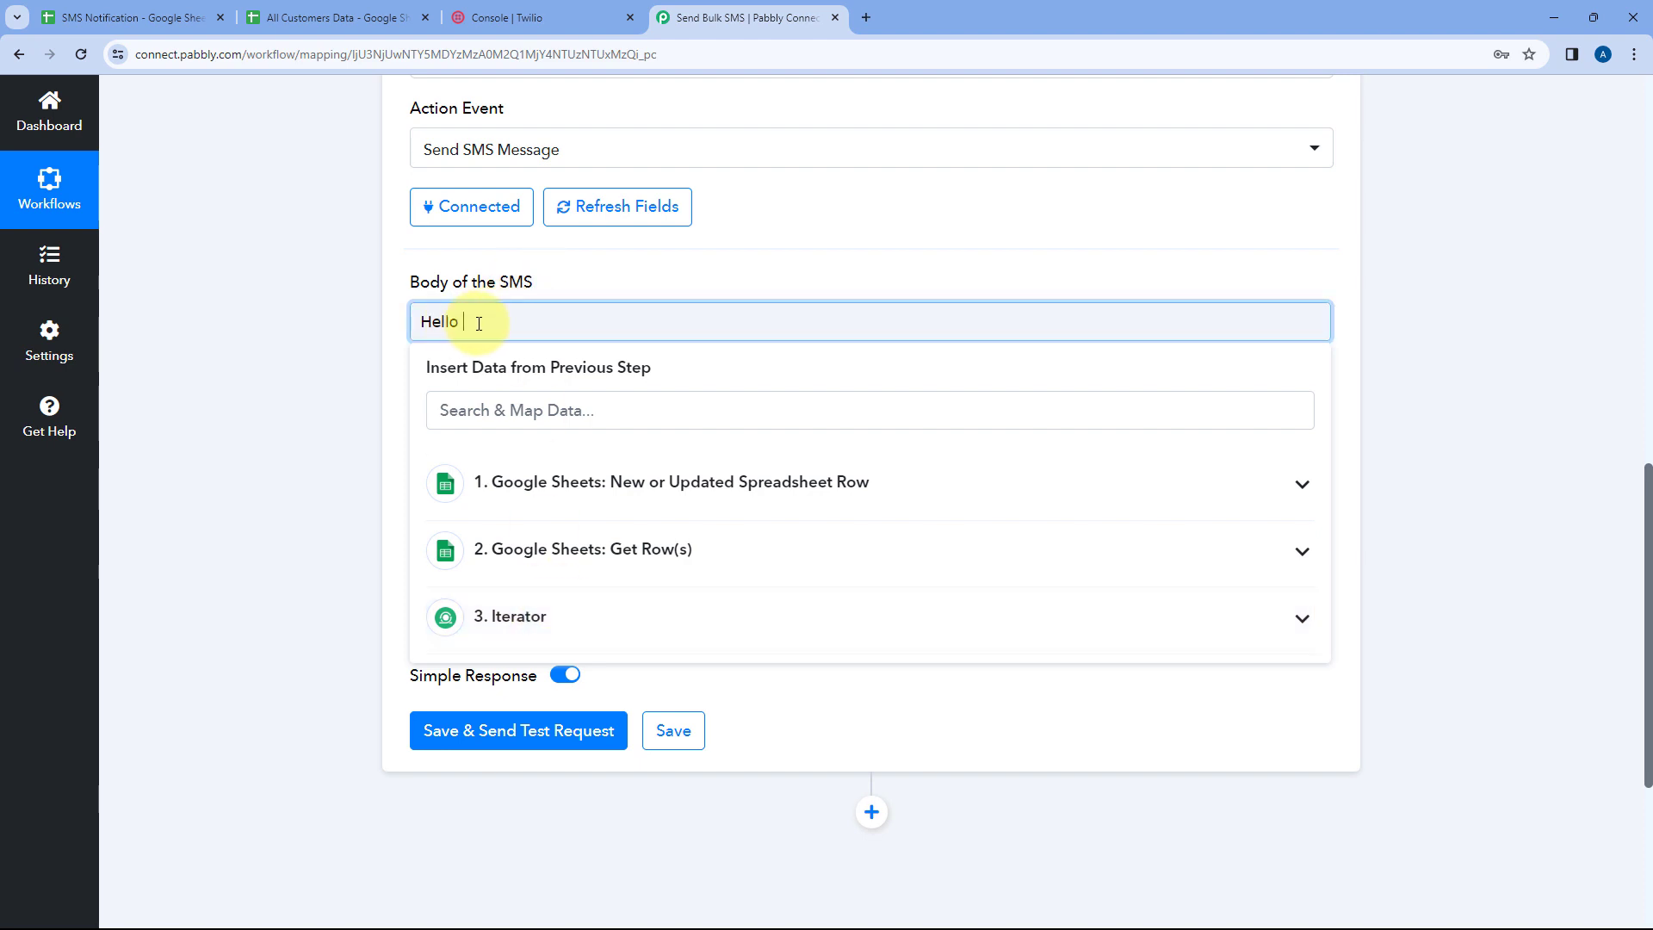
left_click(591, 478)
left_click(585, 483)
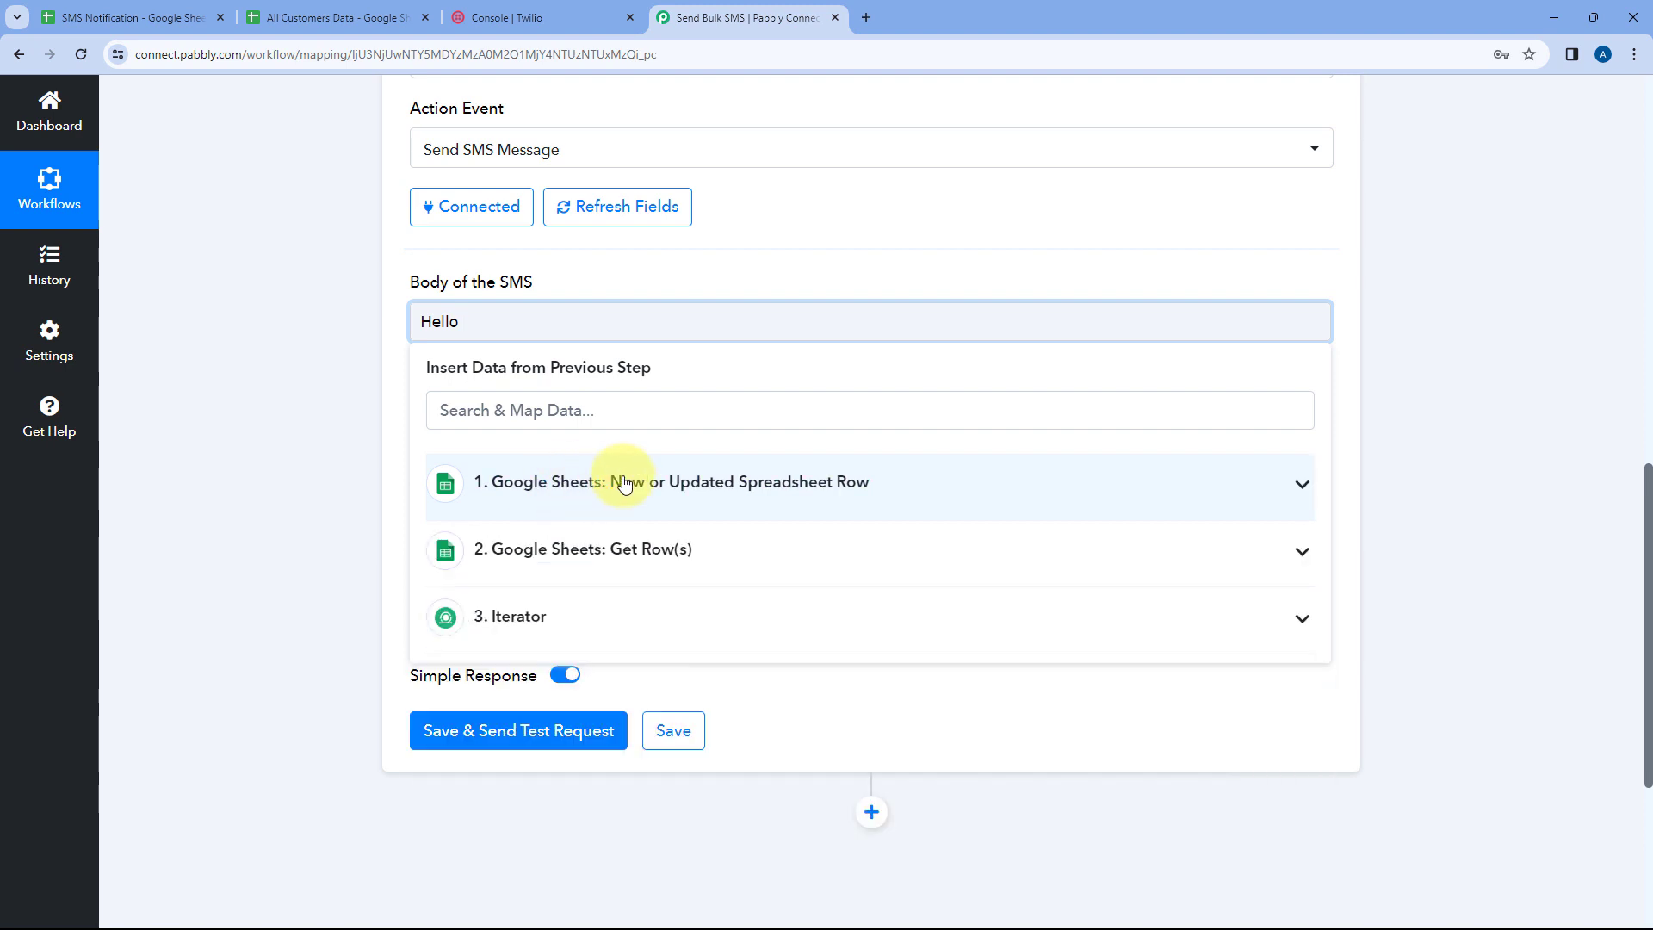
left_click(584, 555)
left_click(584, 555)
left_click(577, 624)
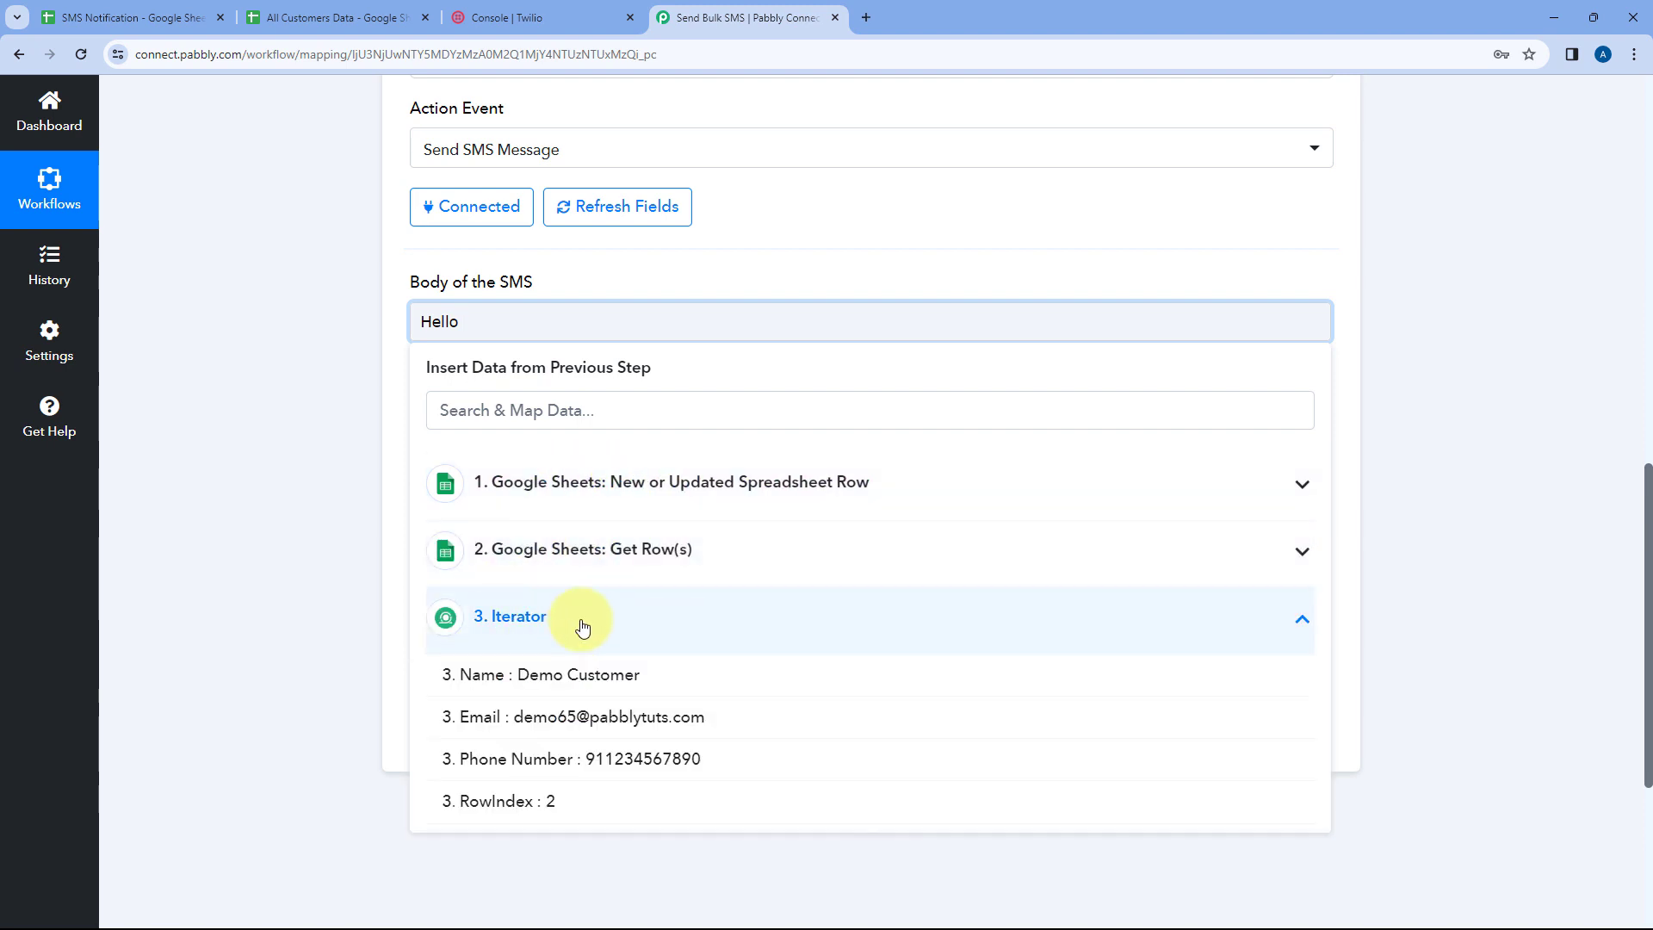
left_click(568, 622)
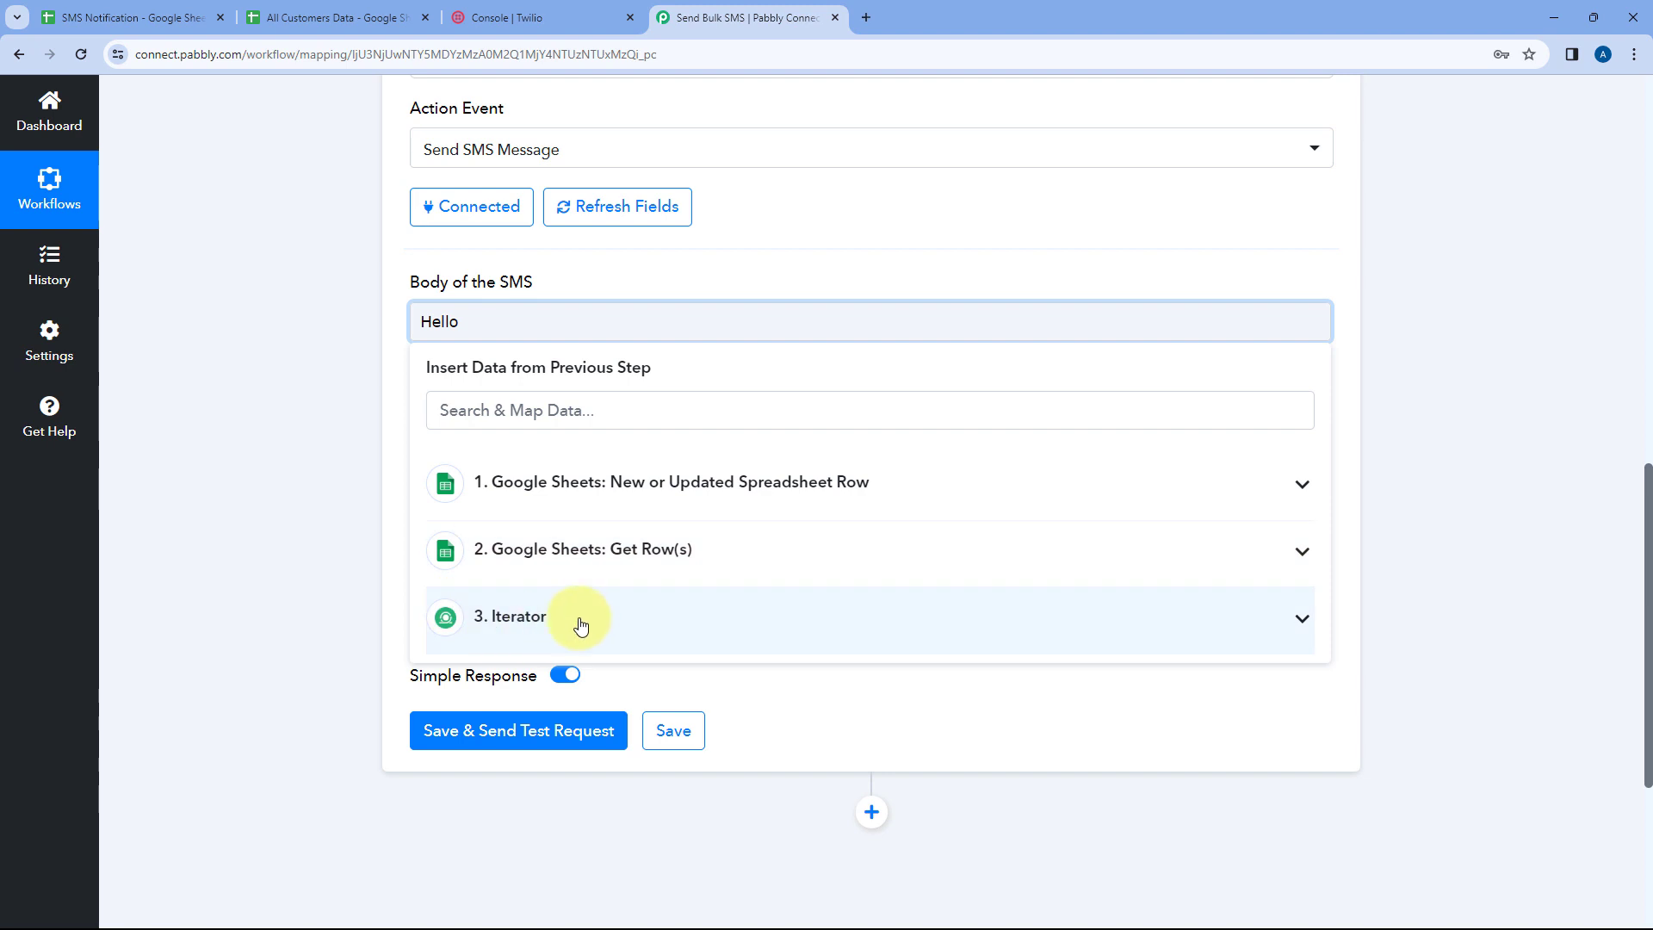
left_click(569, 624)
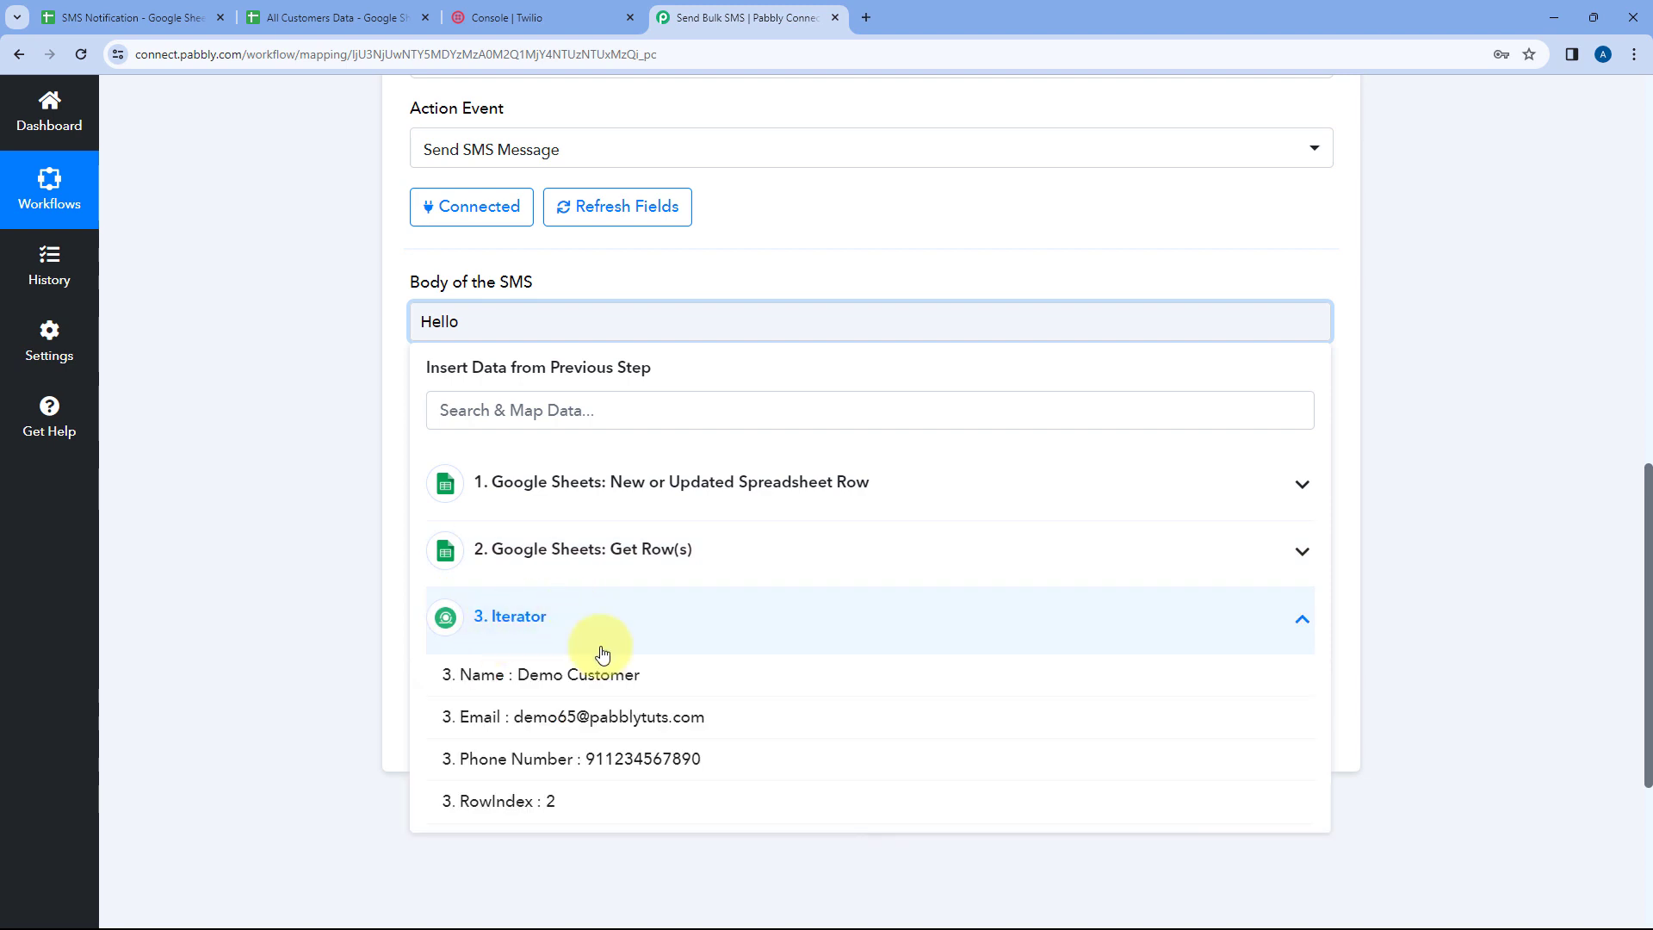
left_click(545, 683)
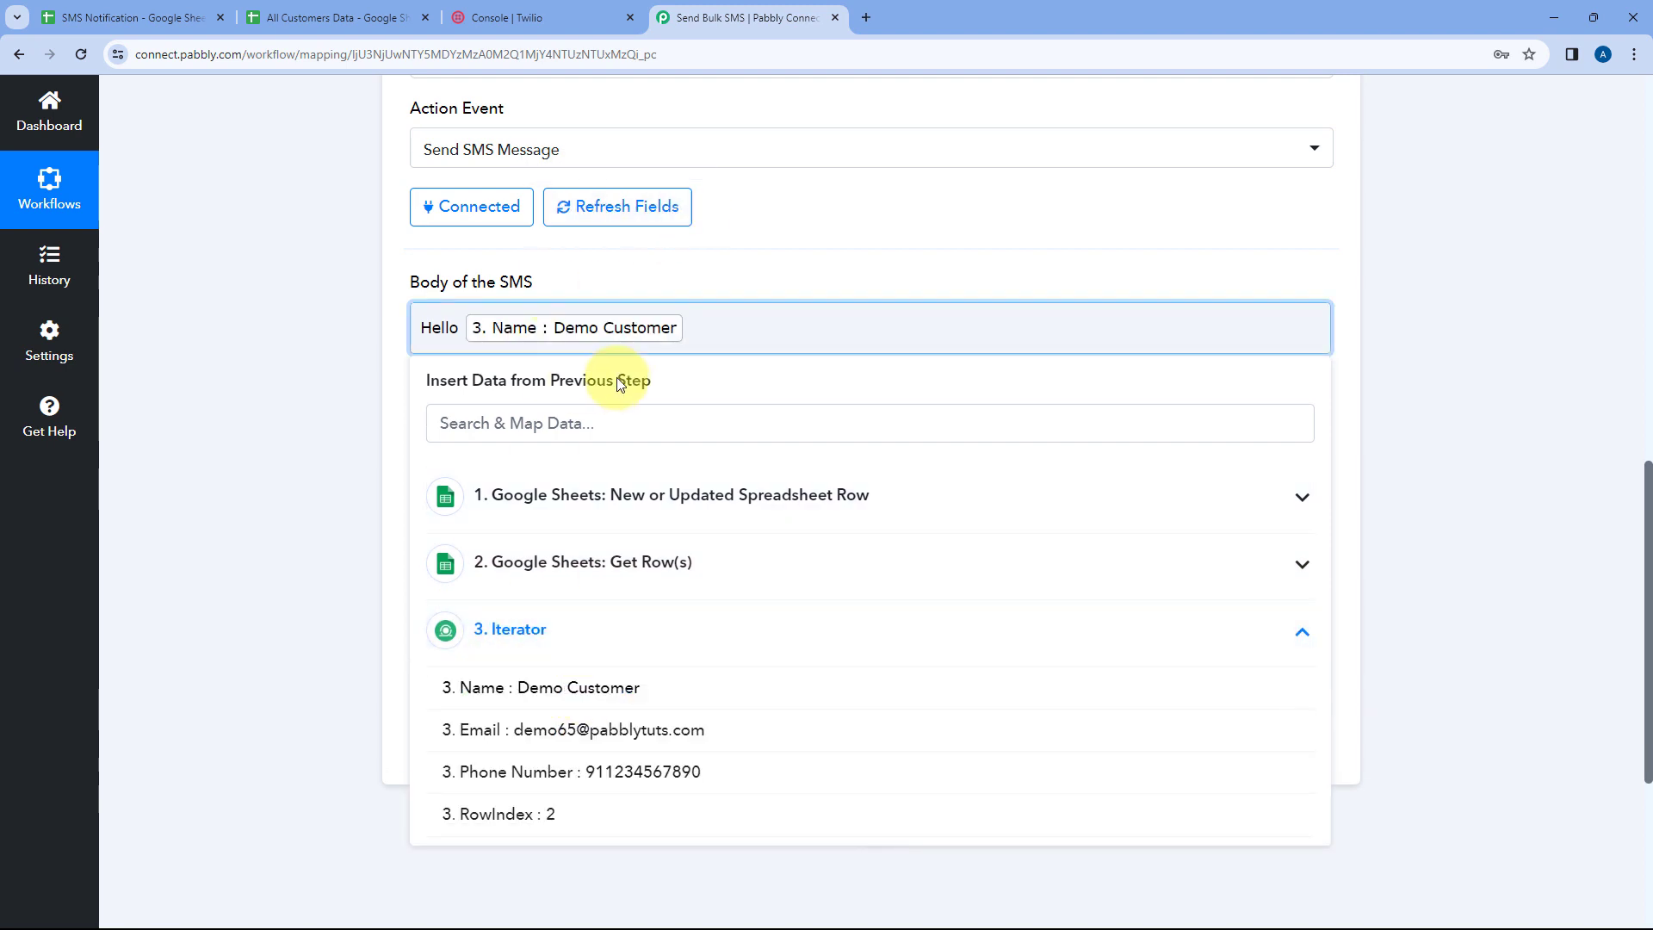
Add a comma after the name in the SMS body and start a new line
left_click(659, 270)
left_click(721, 330)
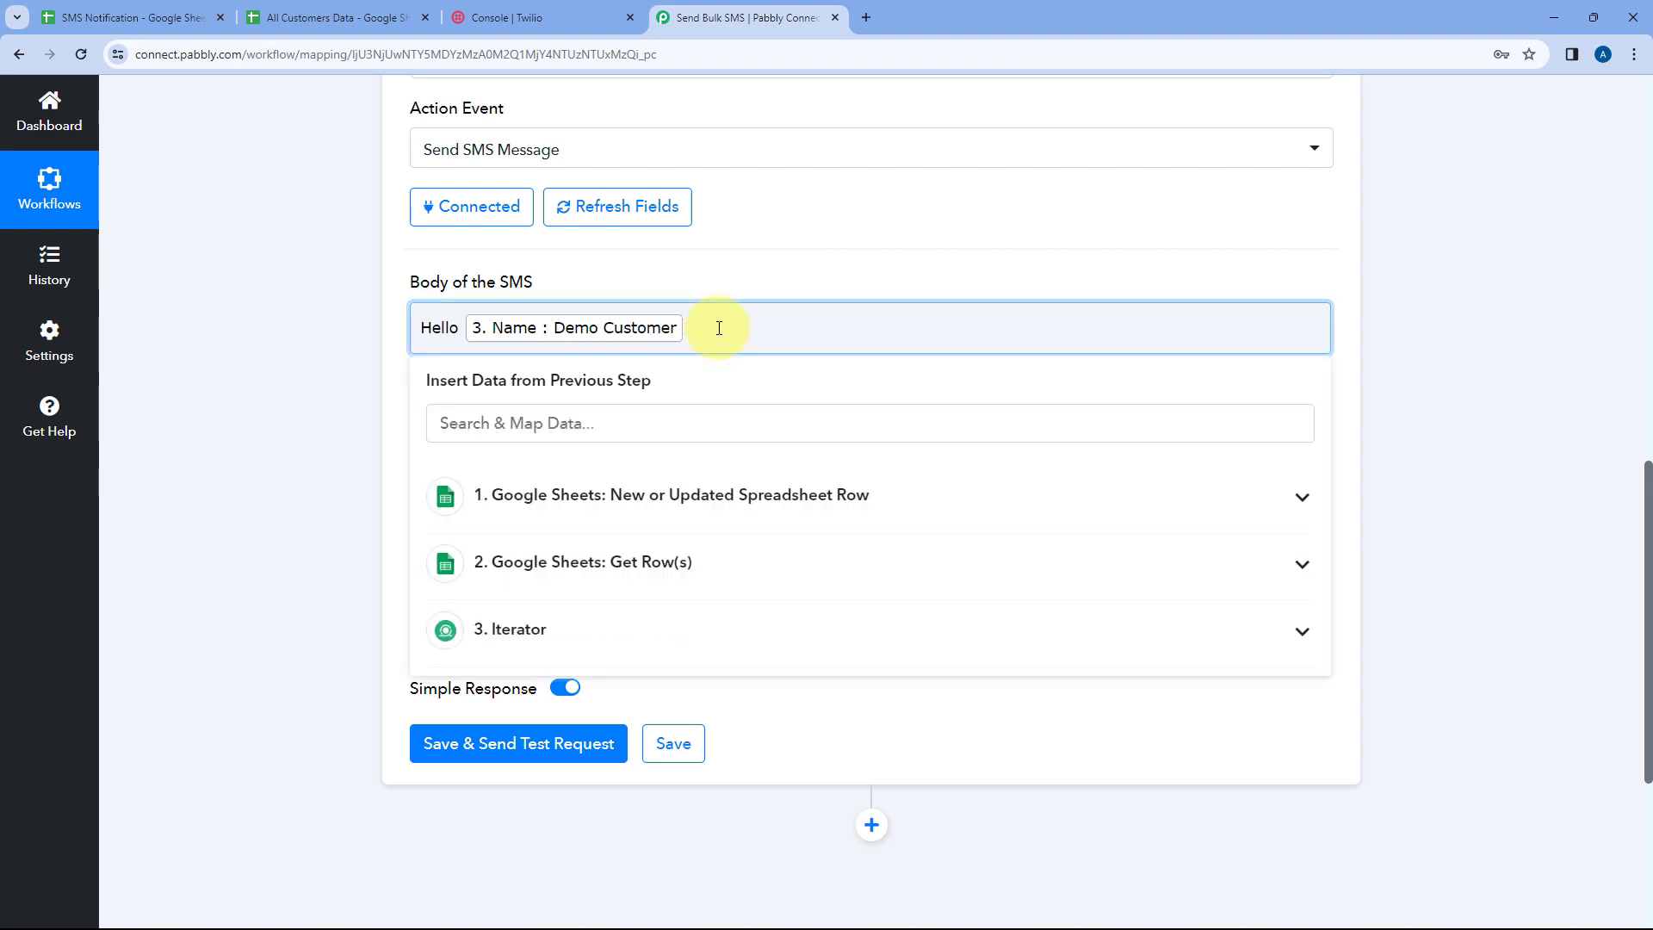
type(",")
left_click(678, 258)
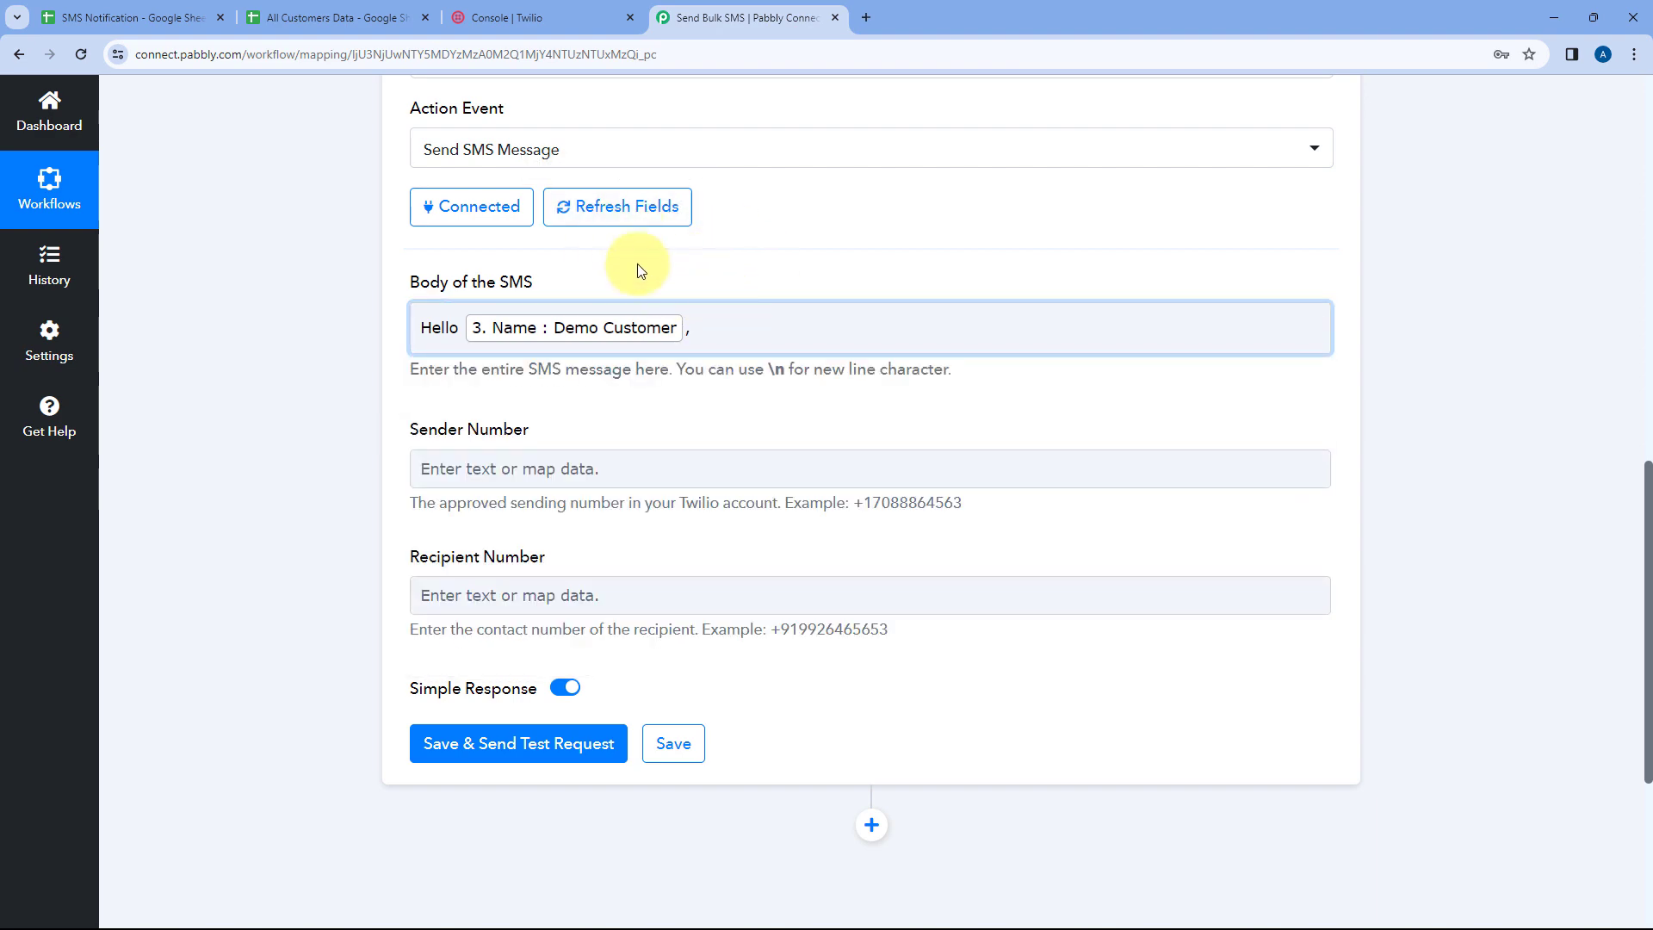
left_click(327, 18)
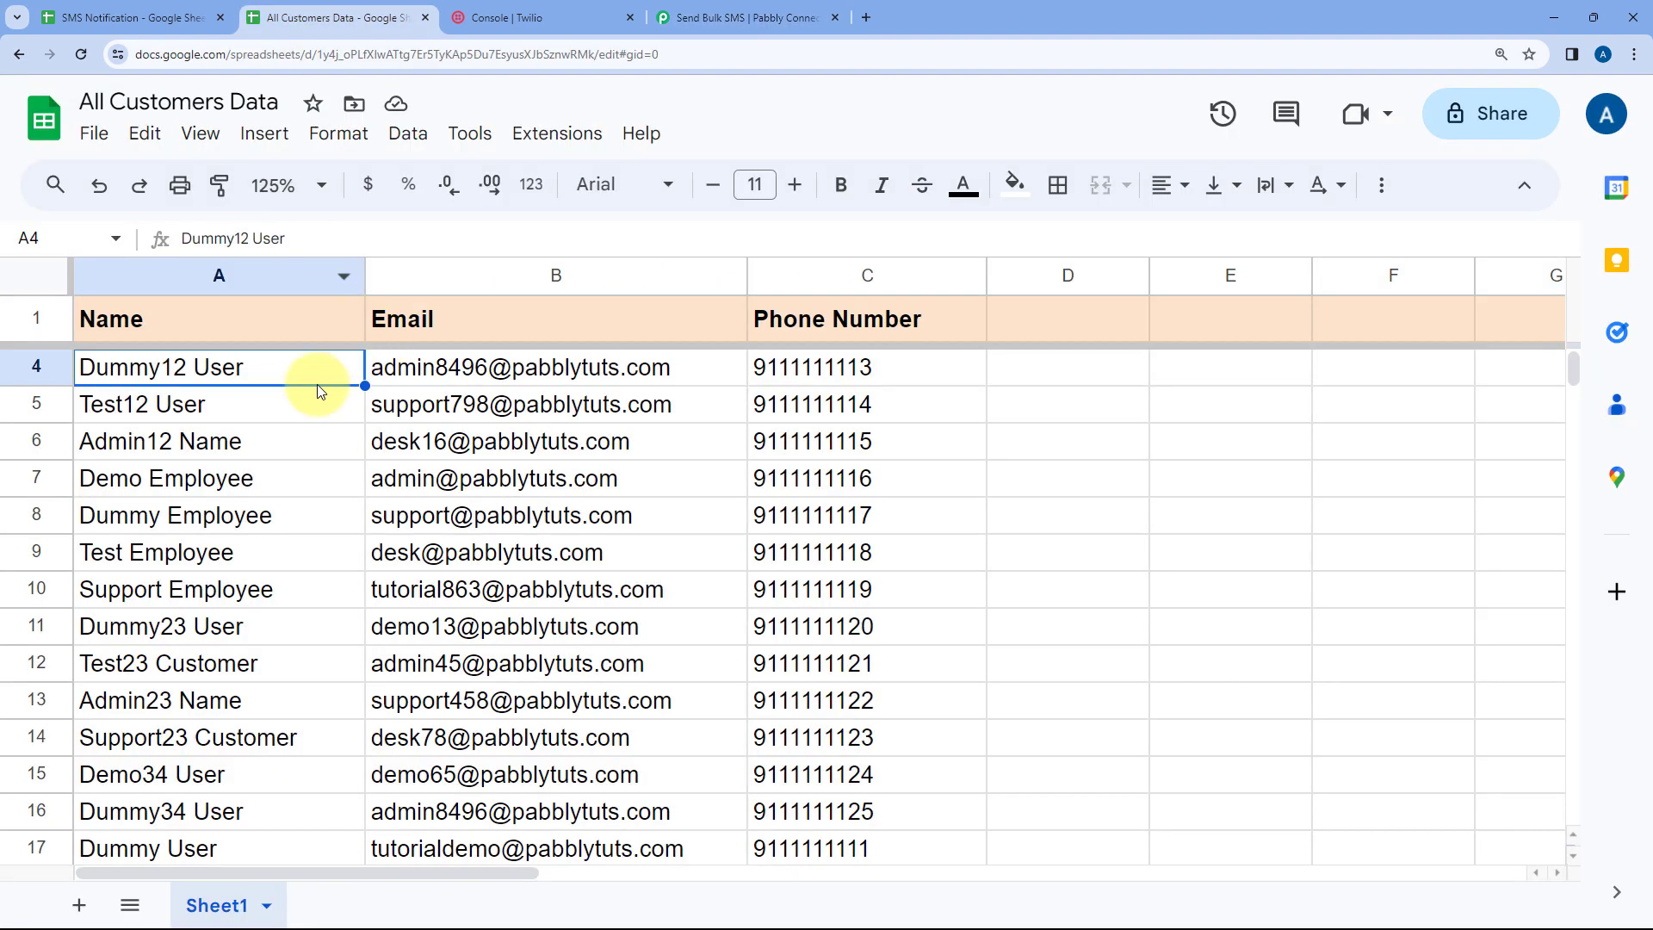
left_click(732, 17)
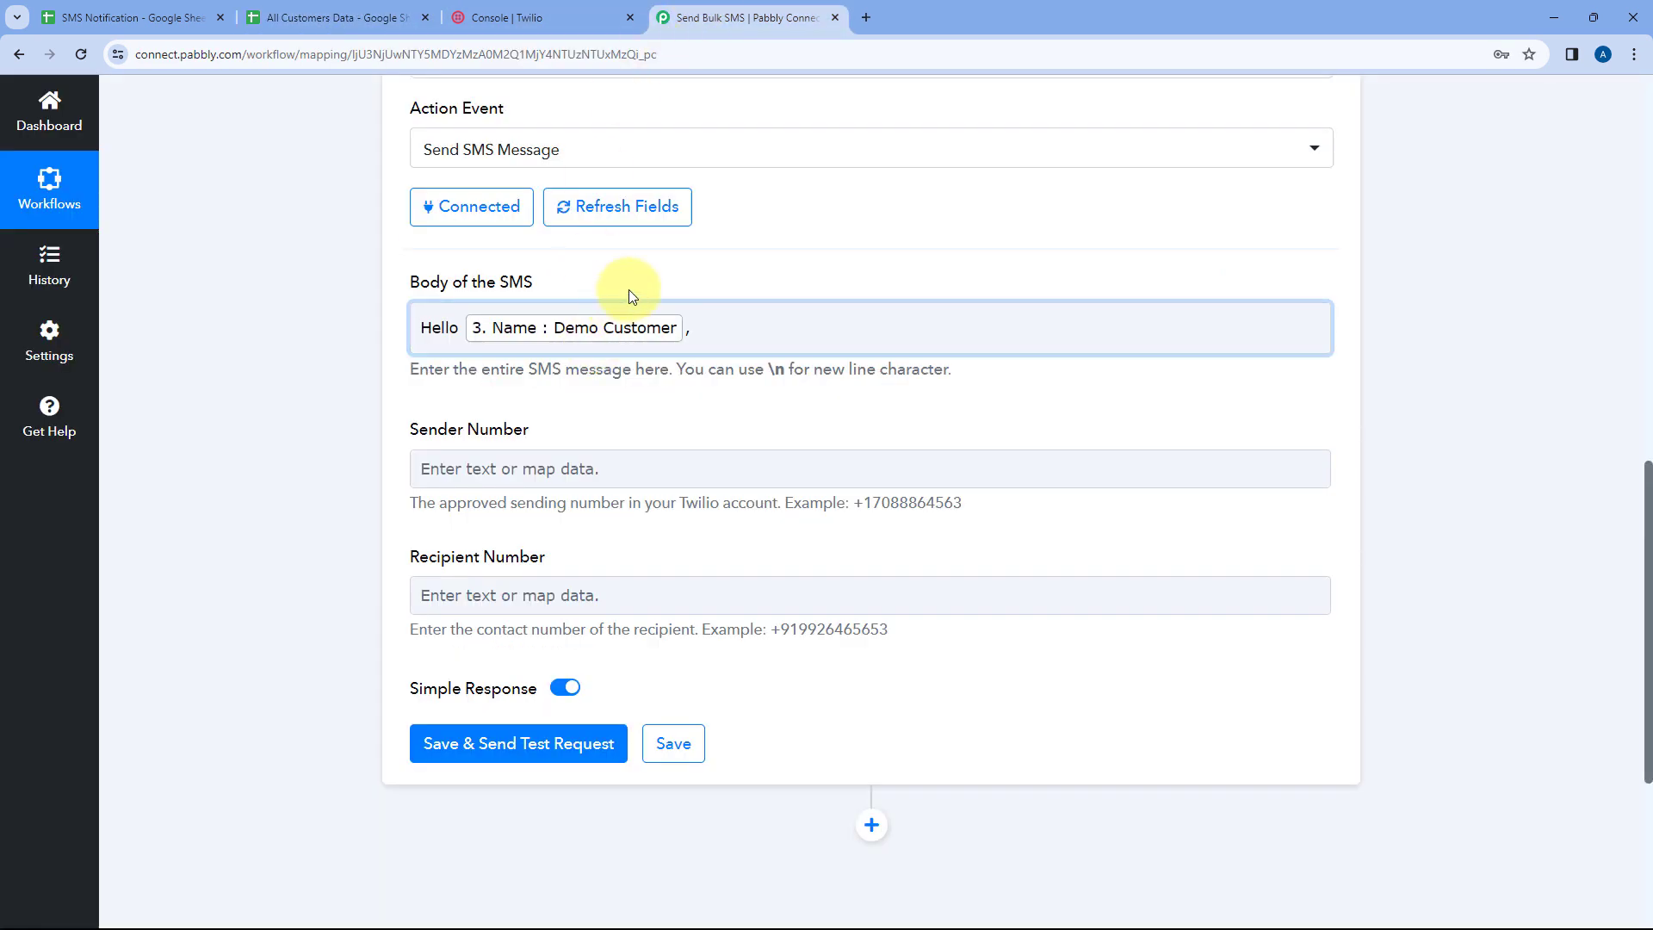
key("Return")
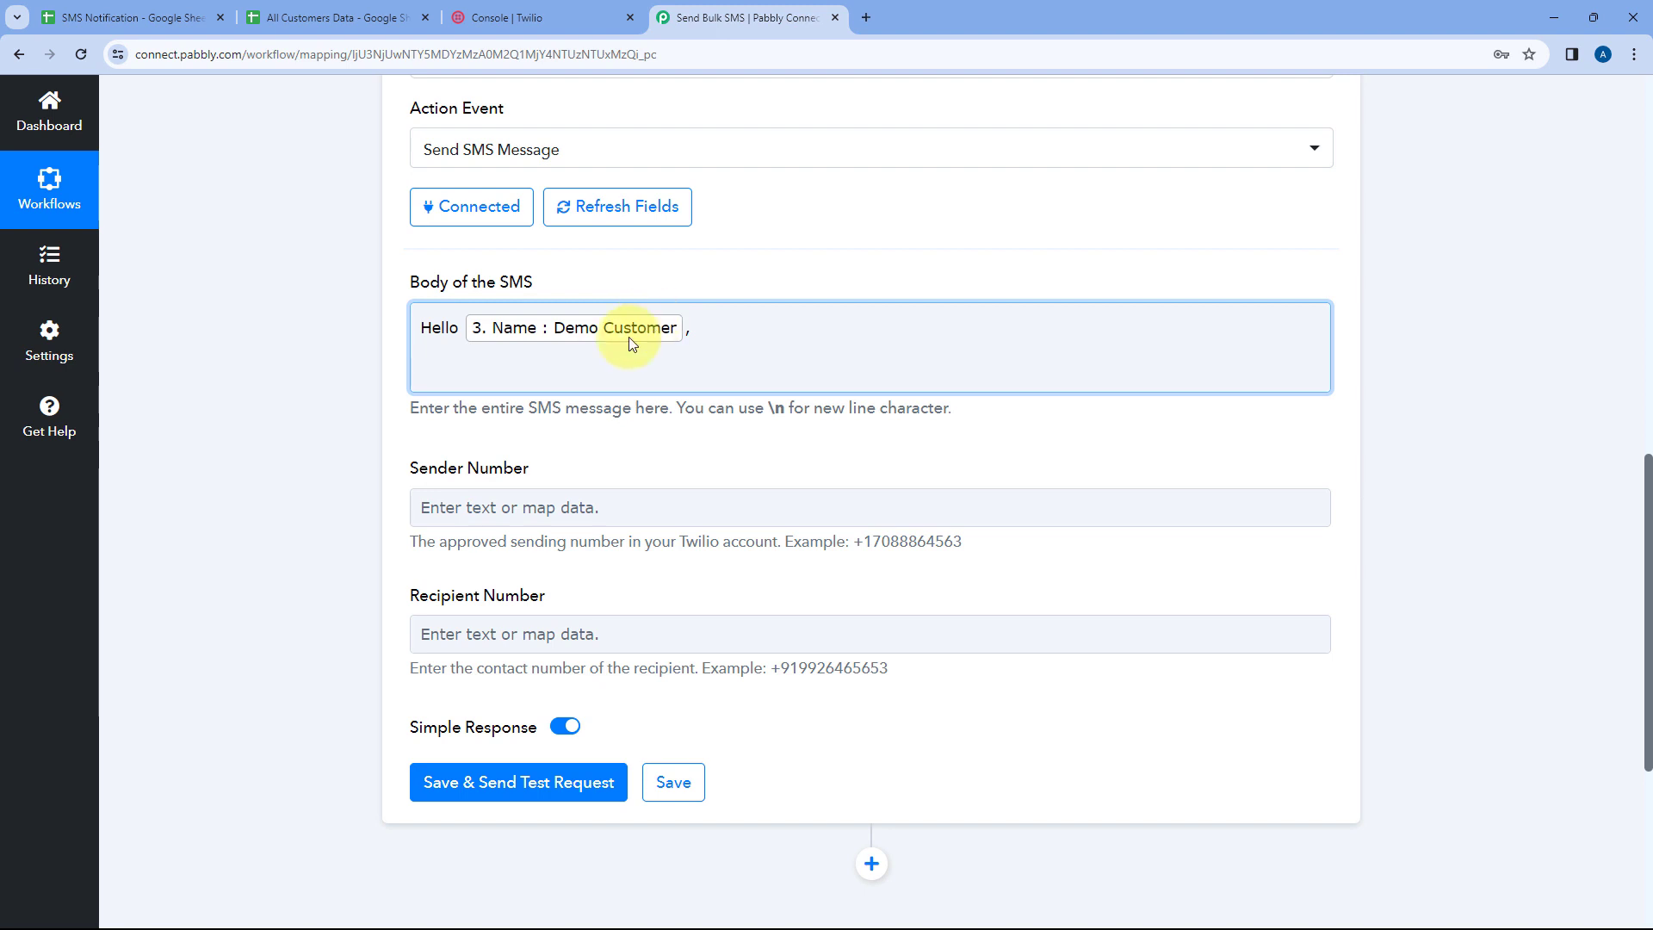
Examine the SMS Body text in the SMS Notification sheet's message row
left_click(173, 7)
left_click(368, 376)
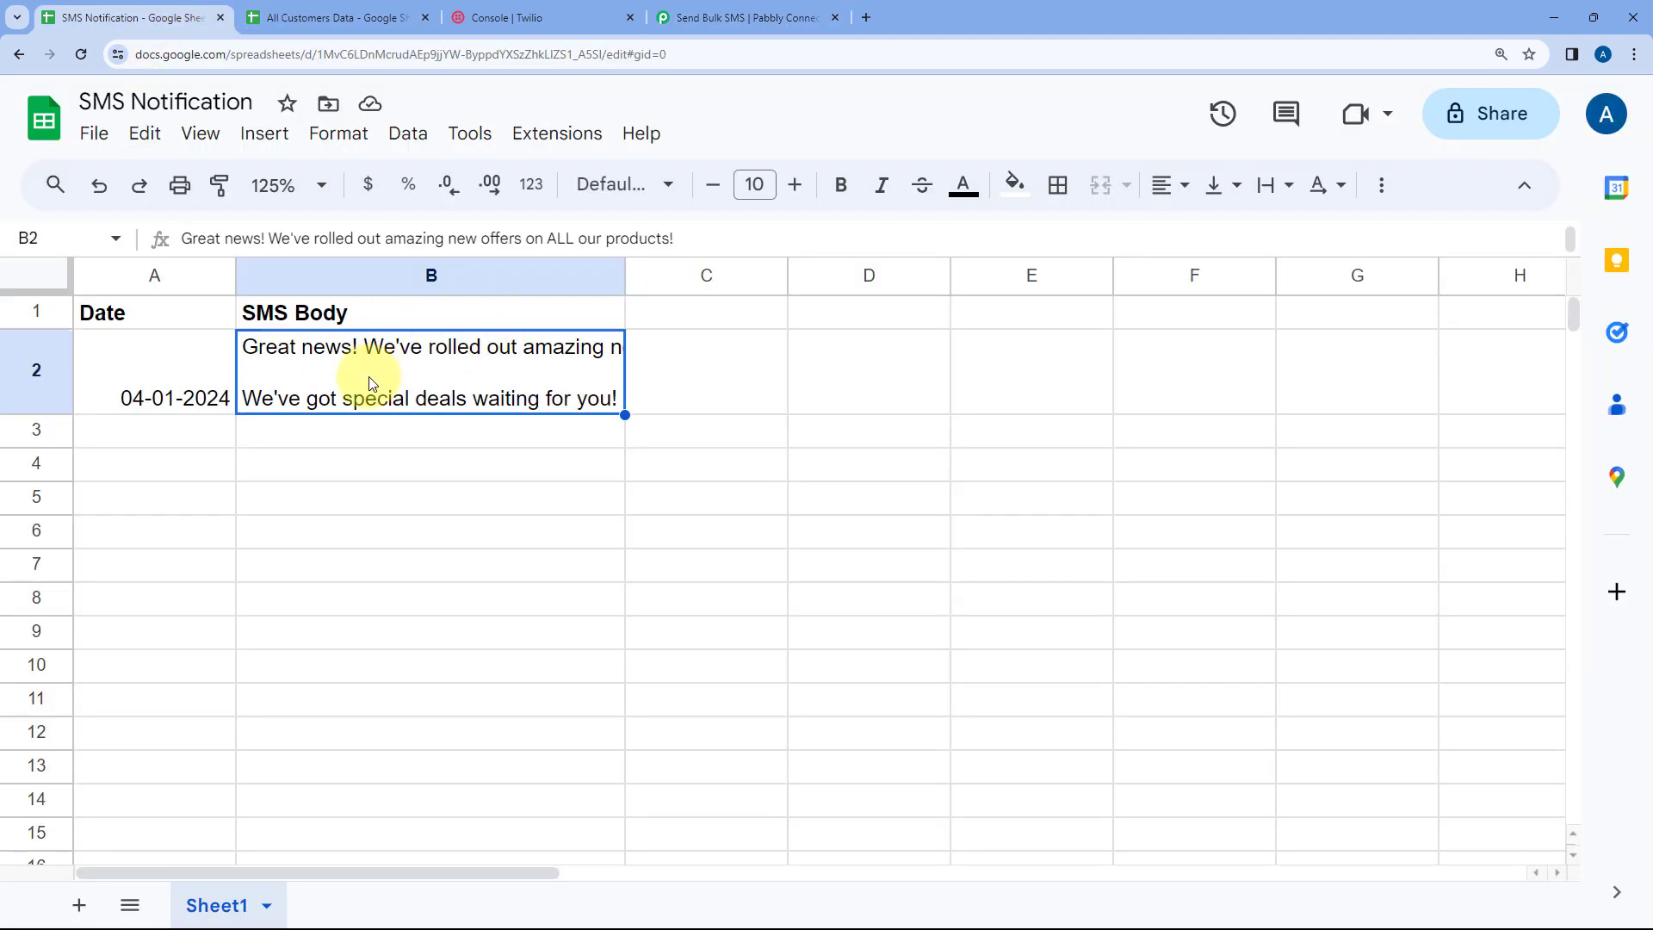
double_click(353, 369)
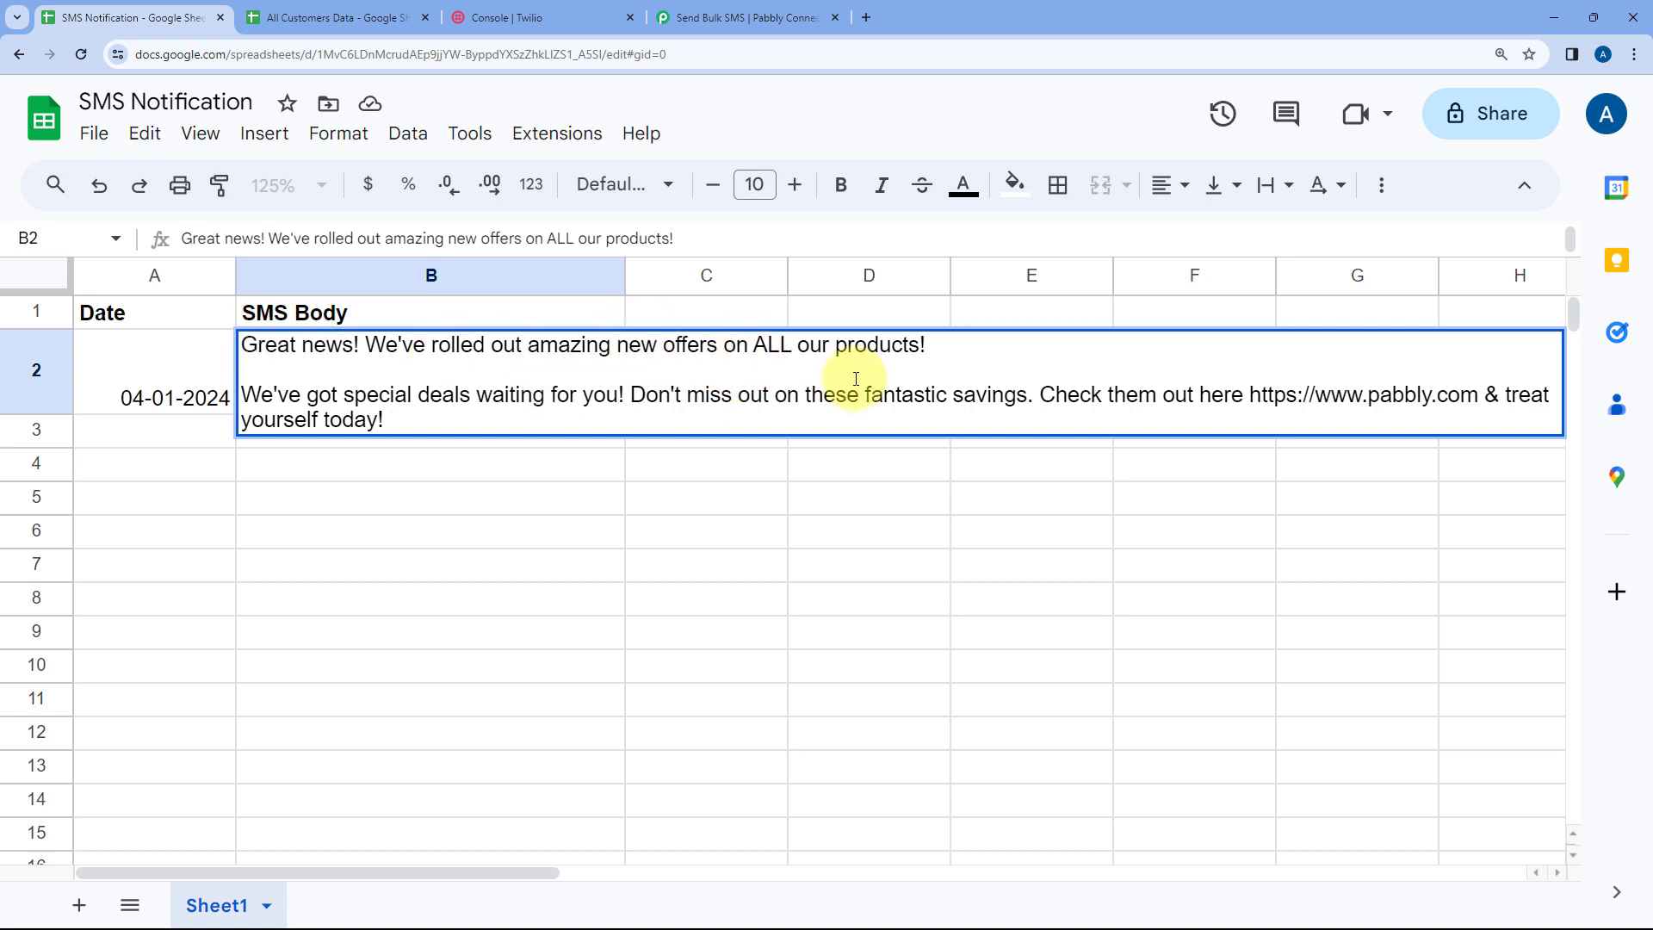
left_click(223, 358)
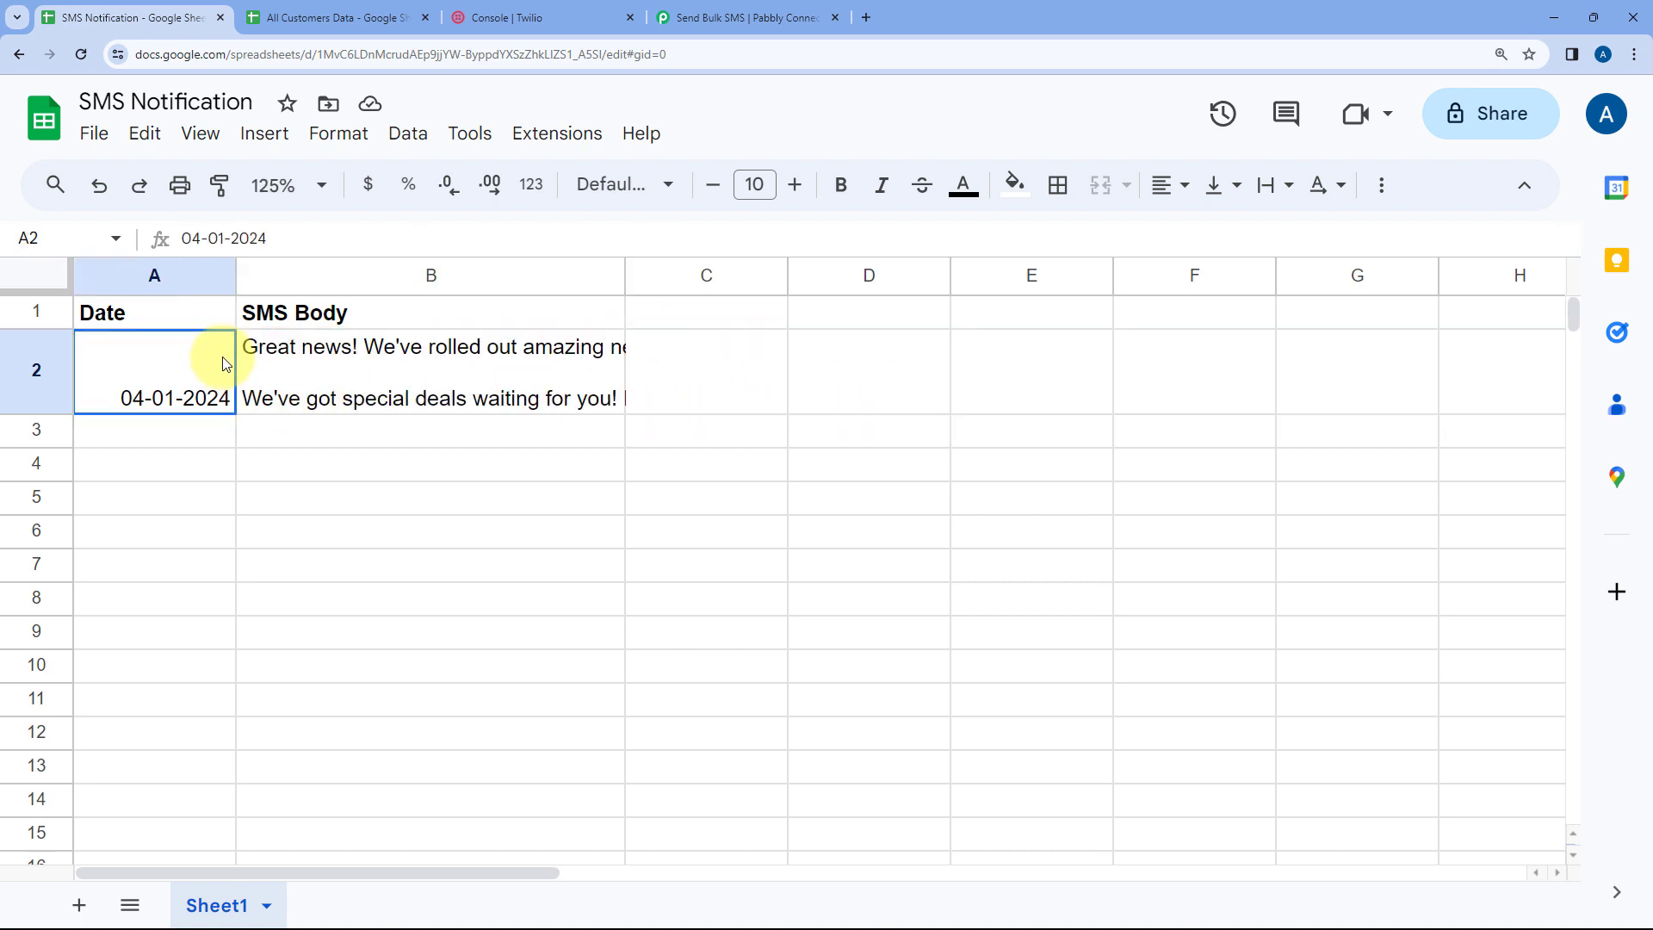
left_click(354, 364)
left_click(766, 9)
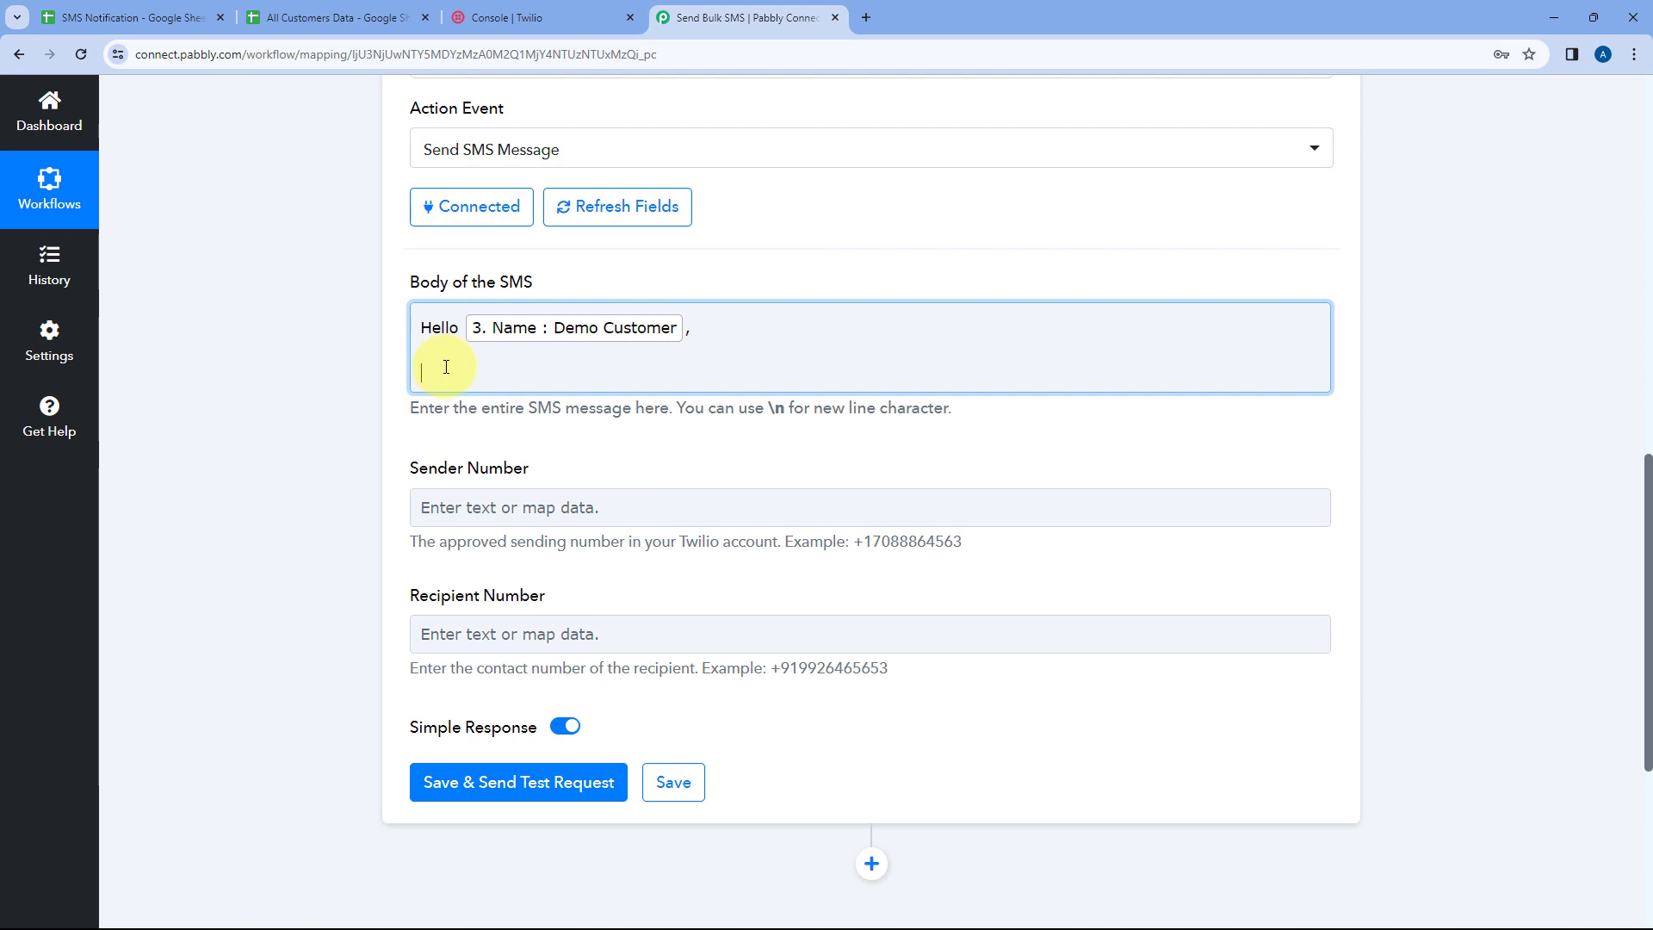
Dismiss the browser's save-password prompt and review the SMS Body text captured in the trigger's response
scroll(808, 296, "up", 13)
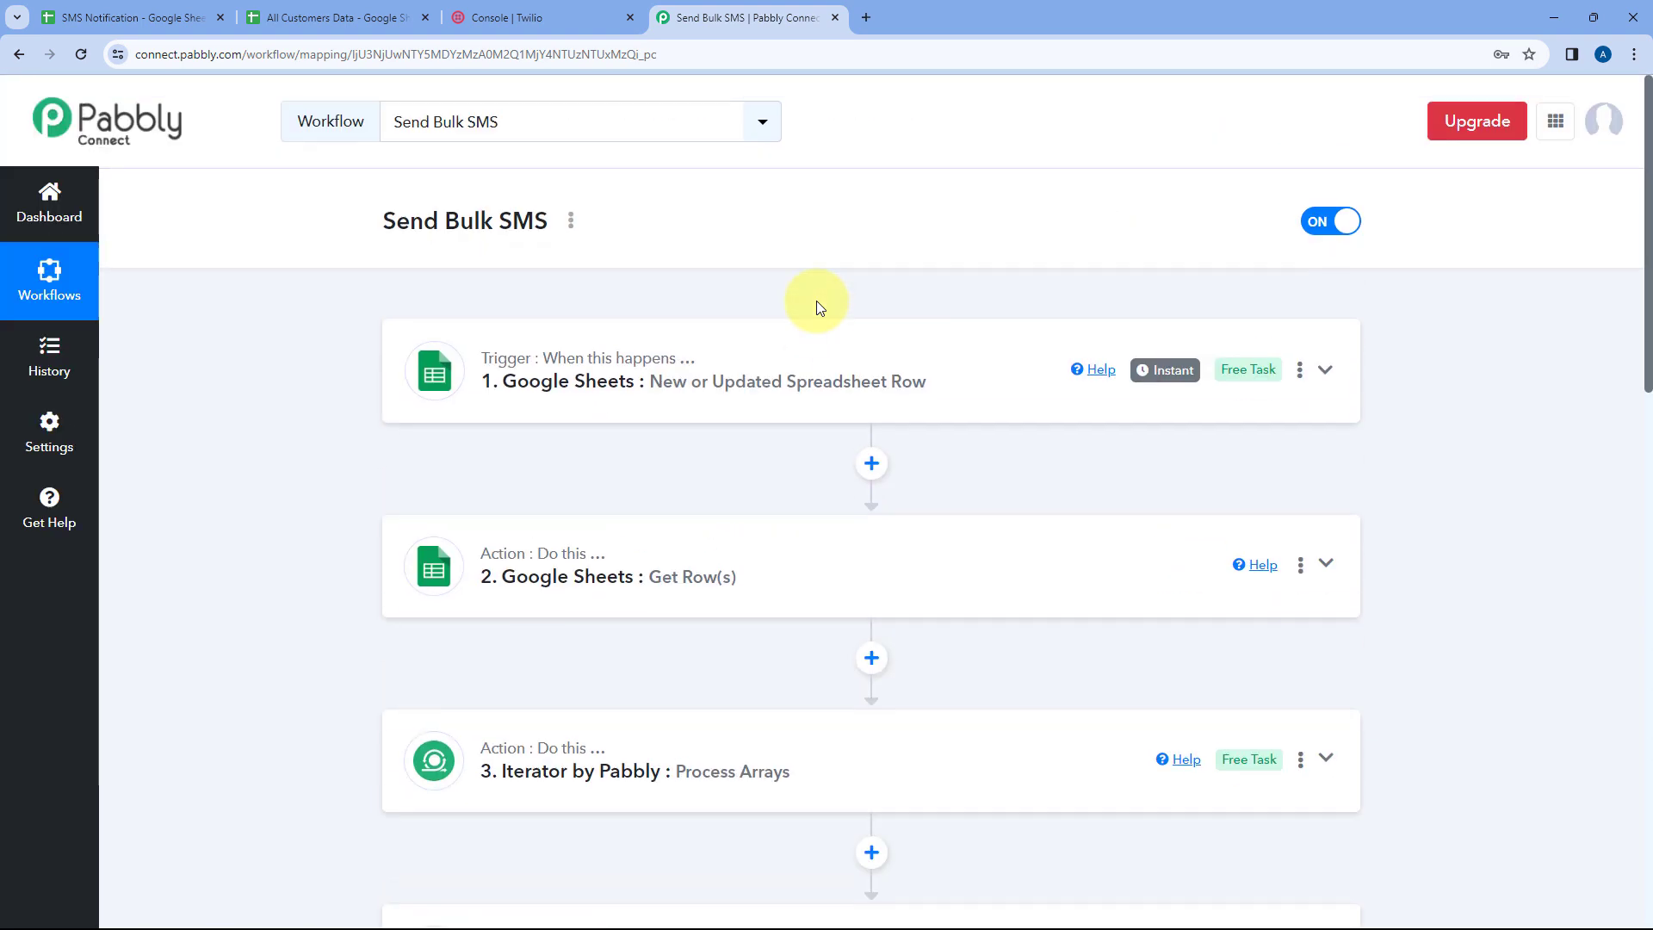
scroll(358, 396, "down", 10)
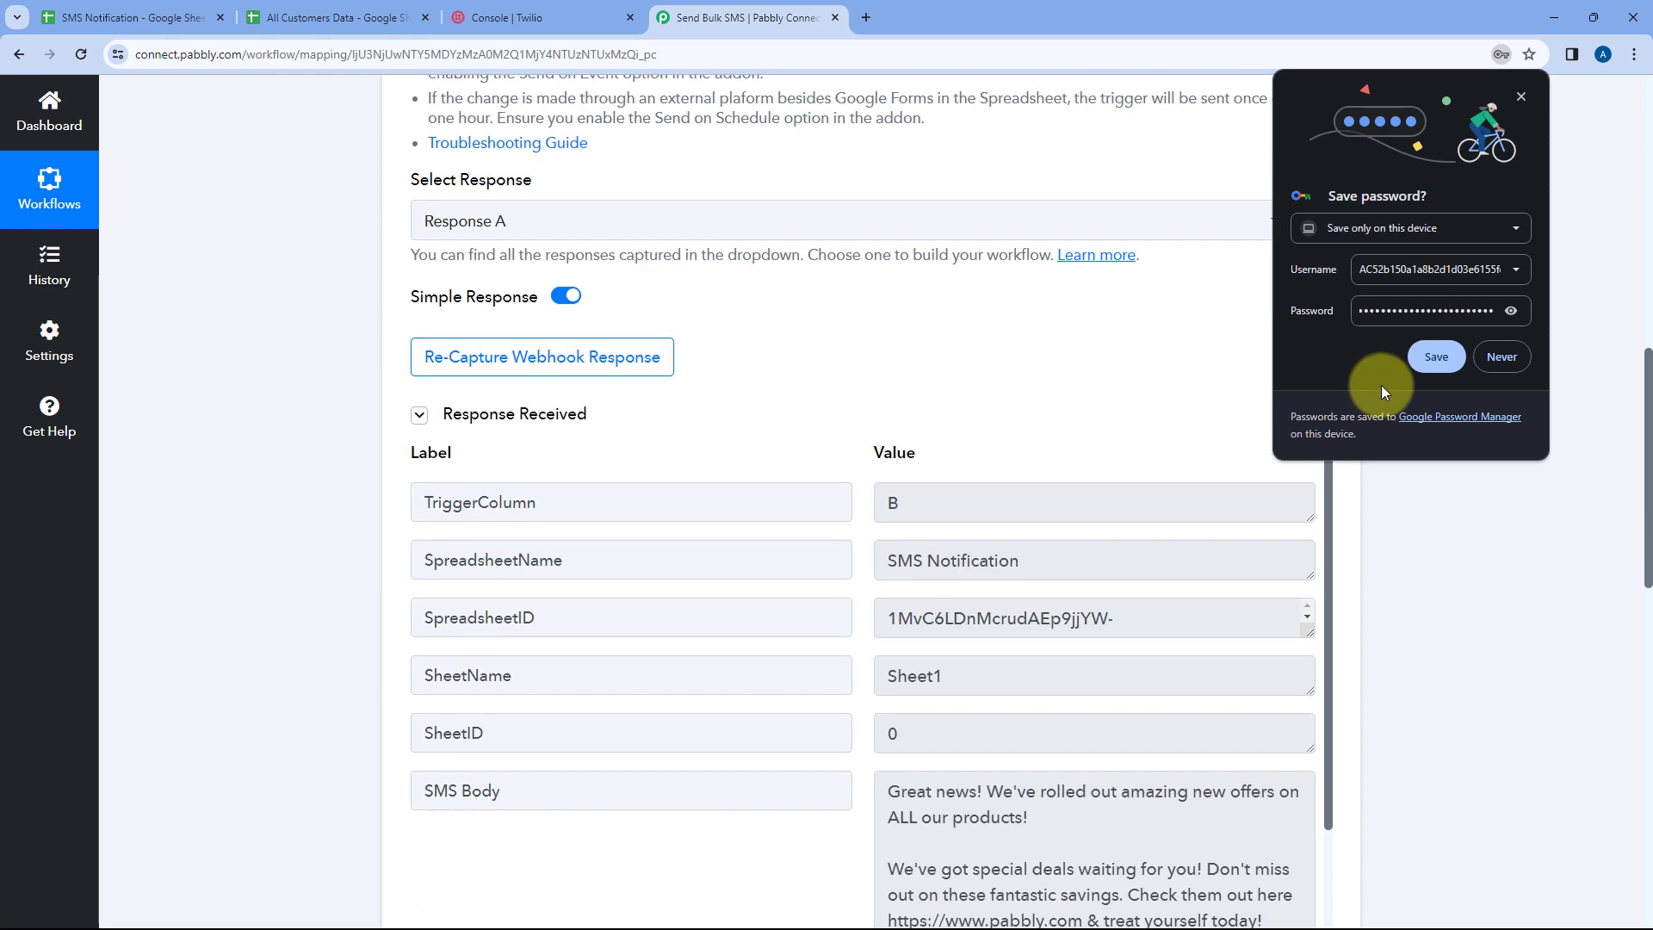
left_click(1481, 362)
scroll(1019, 358, "down", 3)
scroll(986, 344, "down", 2)
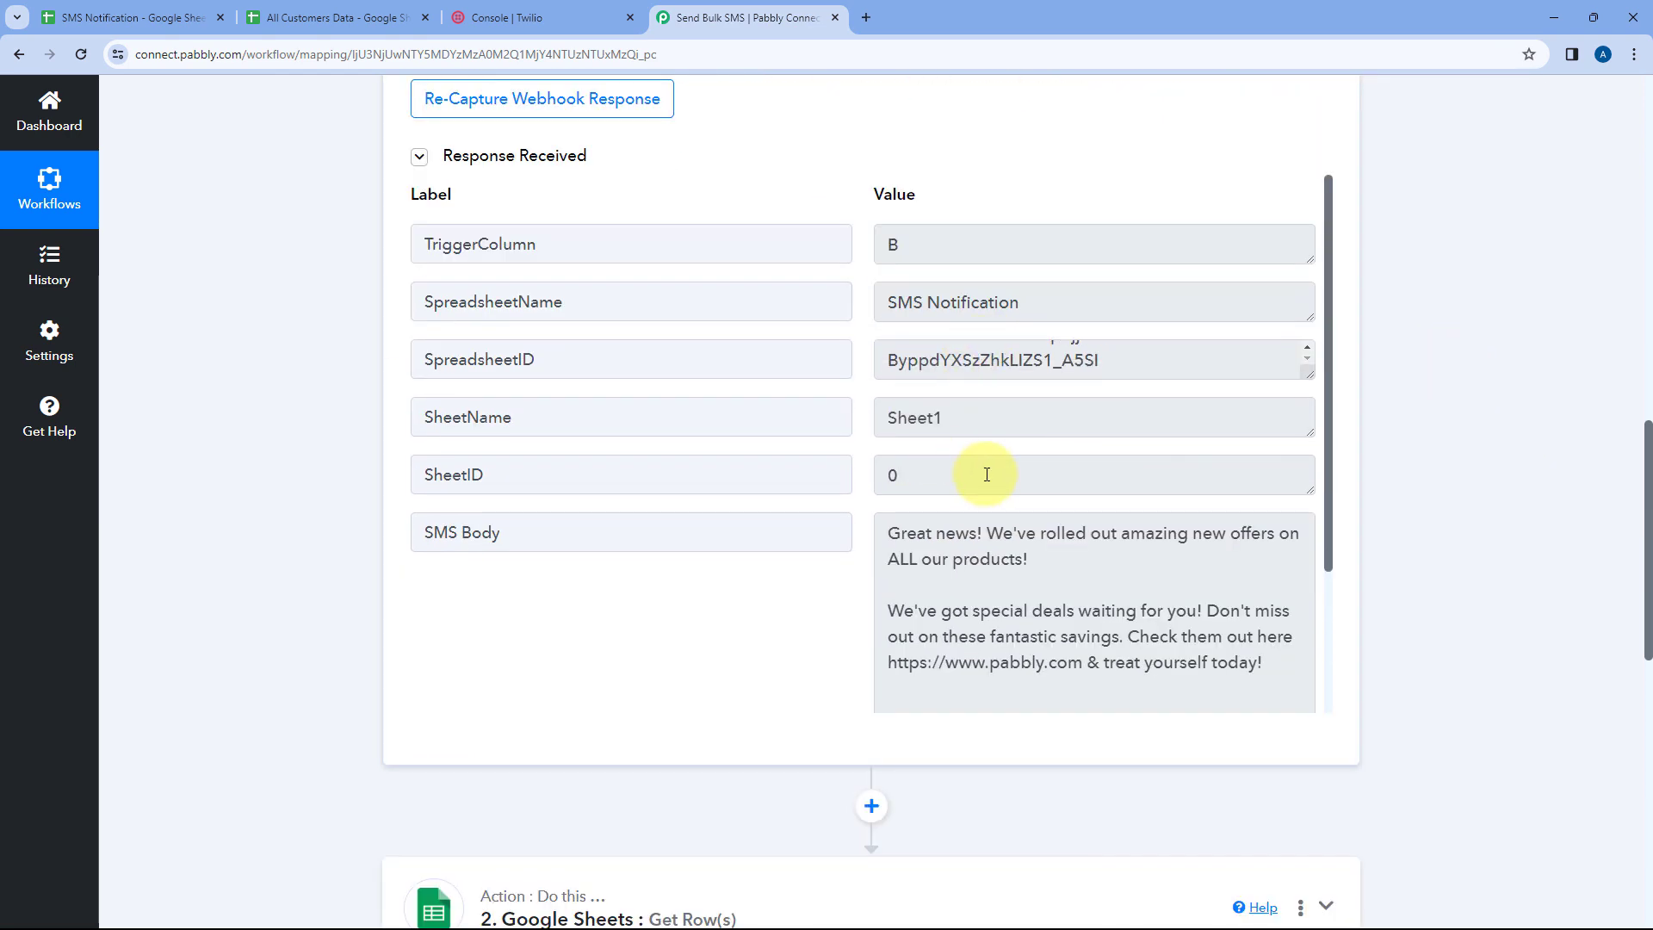
scroll(990, 473, "down", 1)
left_click_drag(890, 448, 1282, 579)
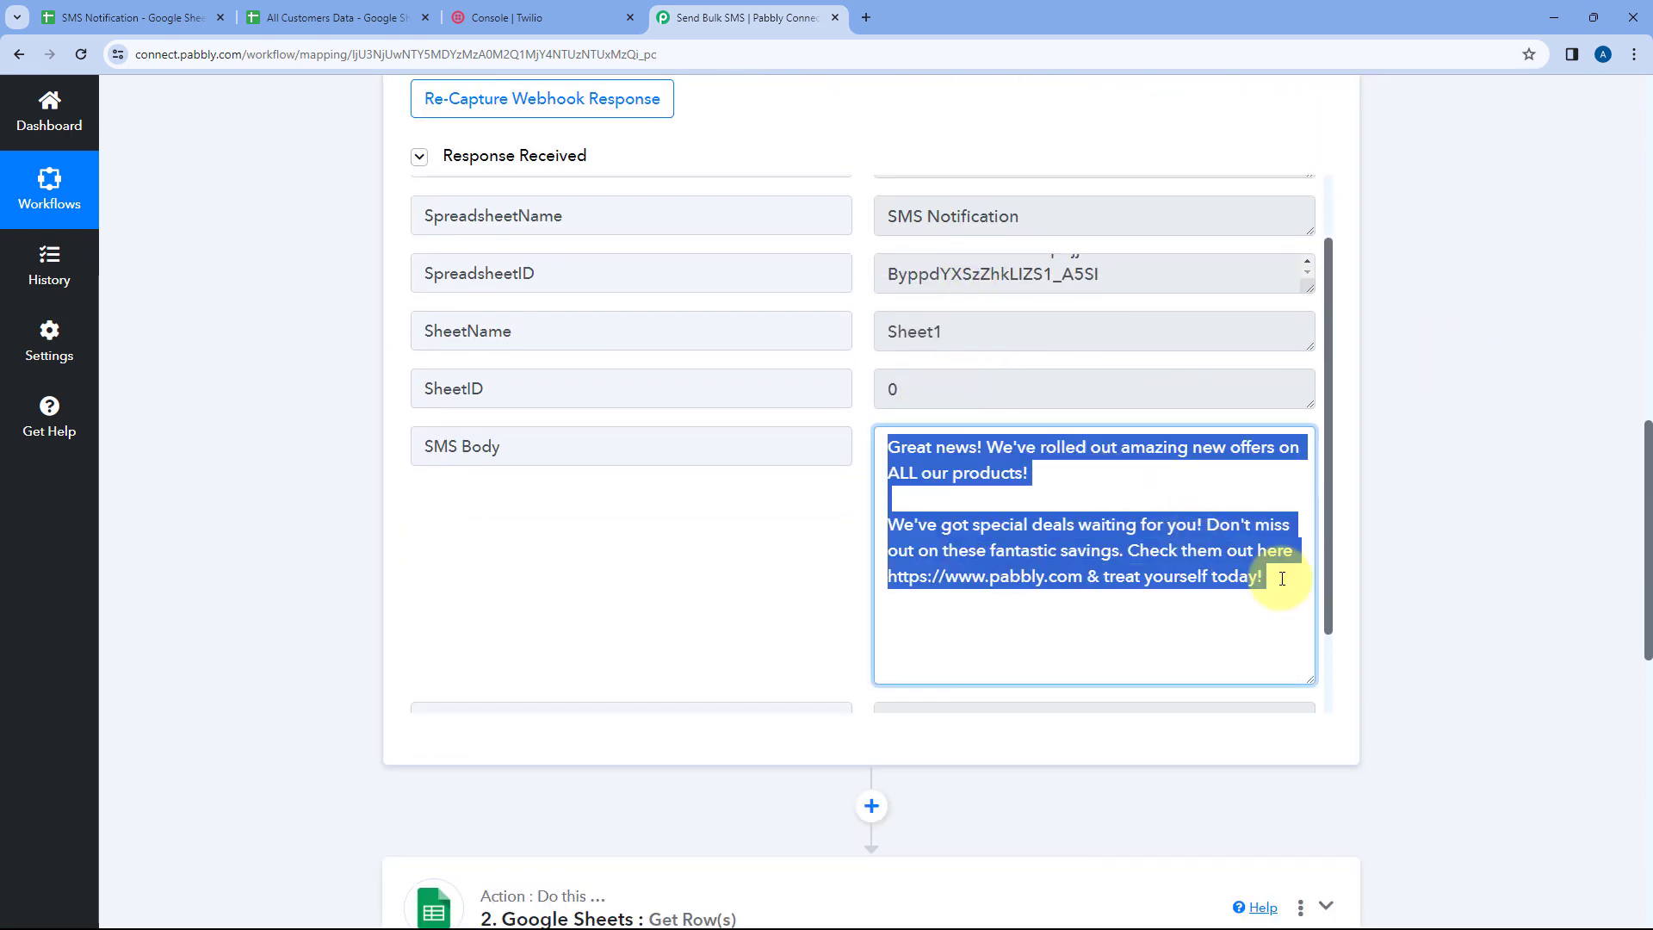
left_click(1282, 578)
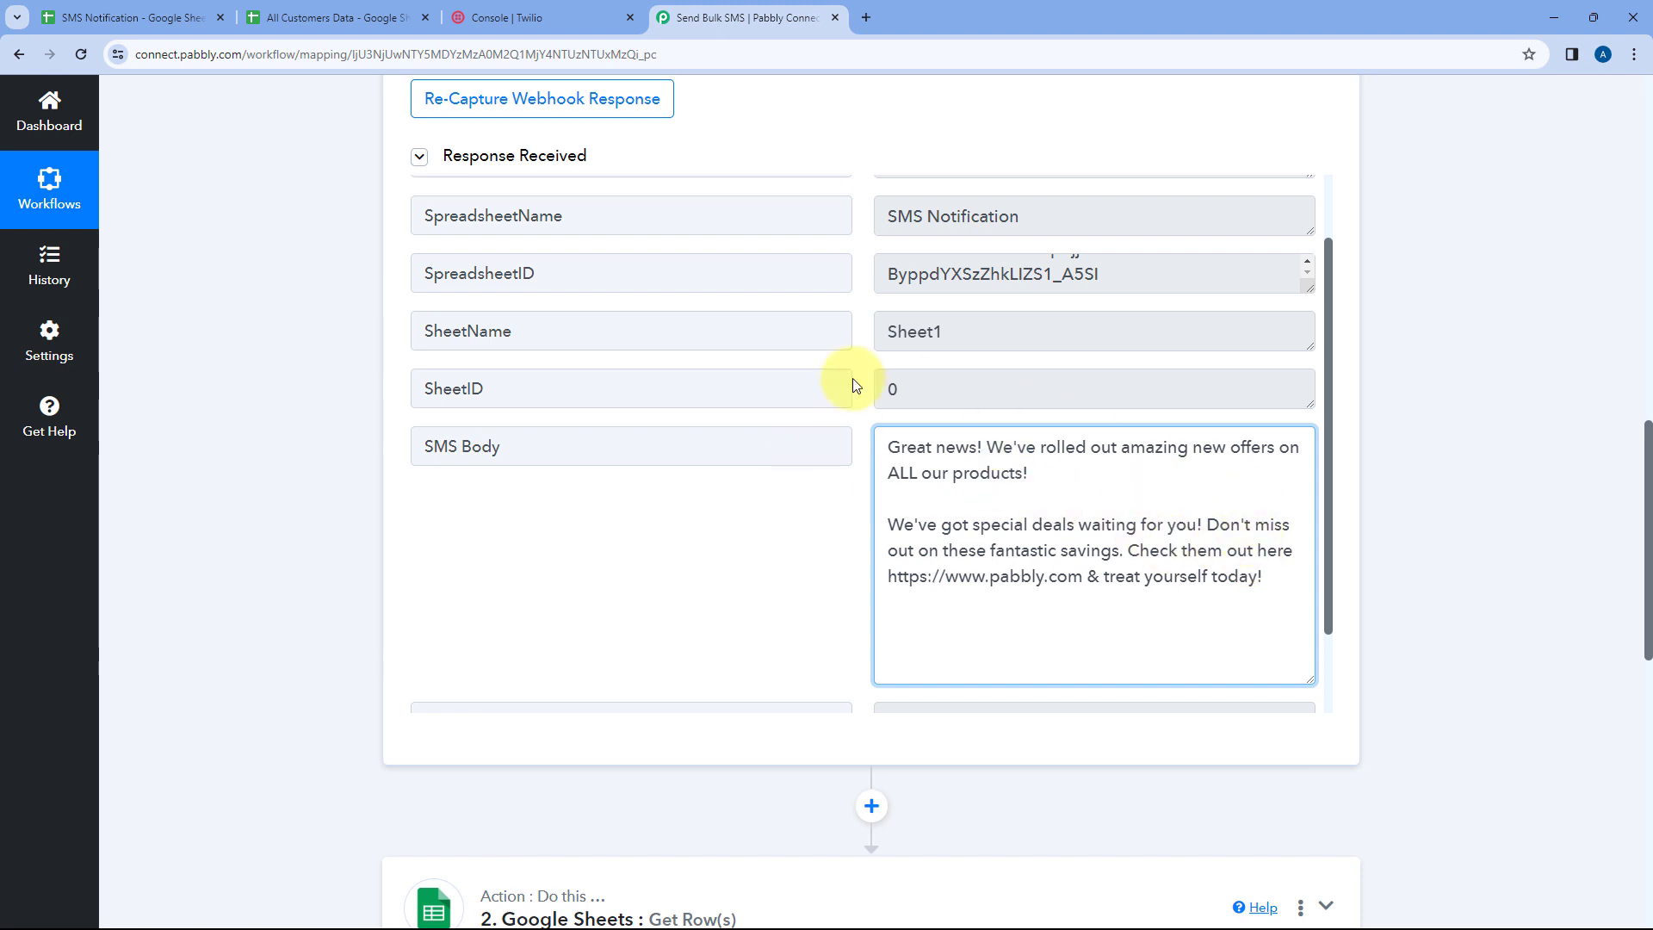
scroll(861, 379, "down", 1)
left_click_drag(889, 362, 1277, 499)
left_click(1277, 498)
left_click(798, 418)
scroll(308, 472, "down", 10)
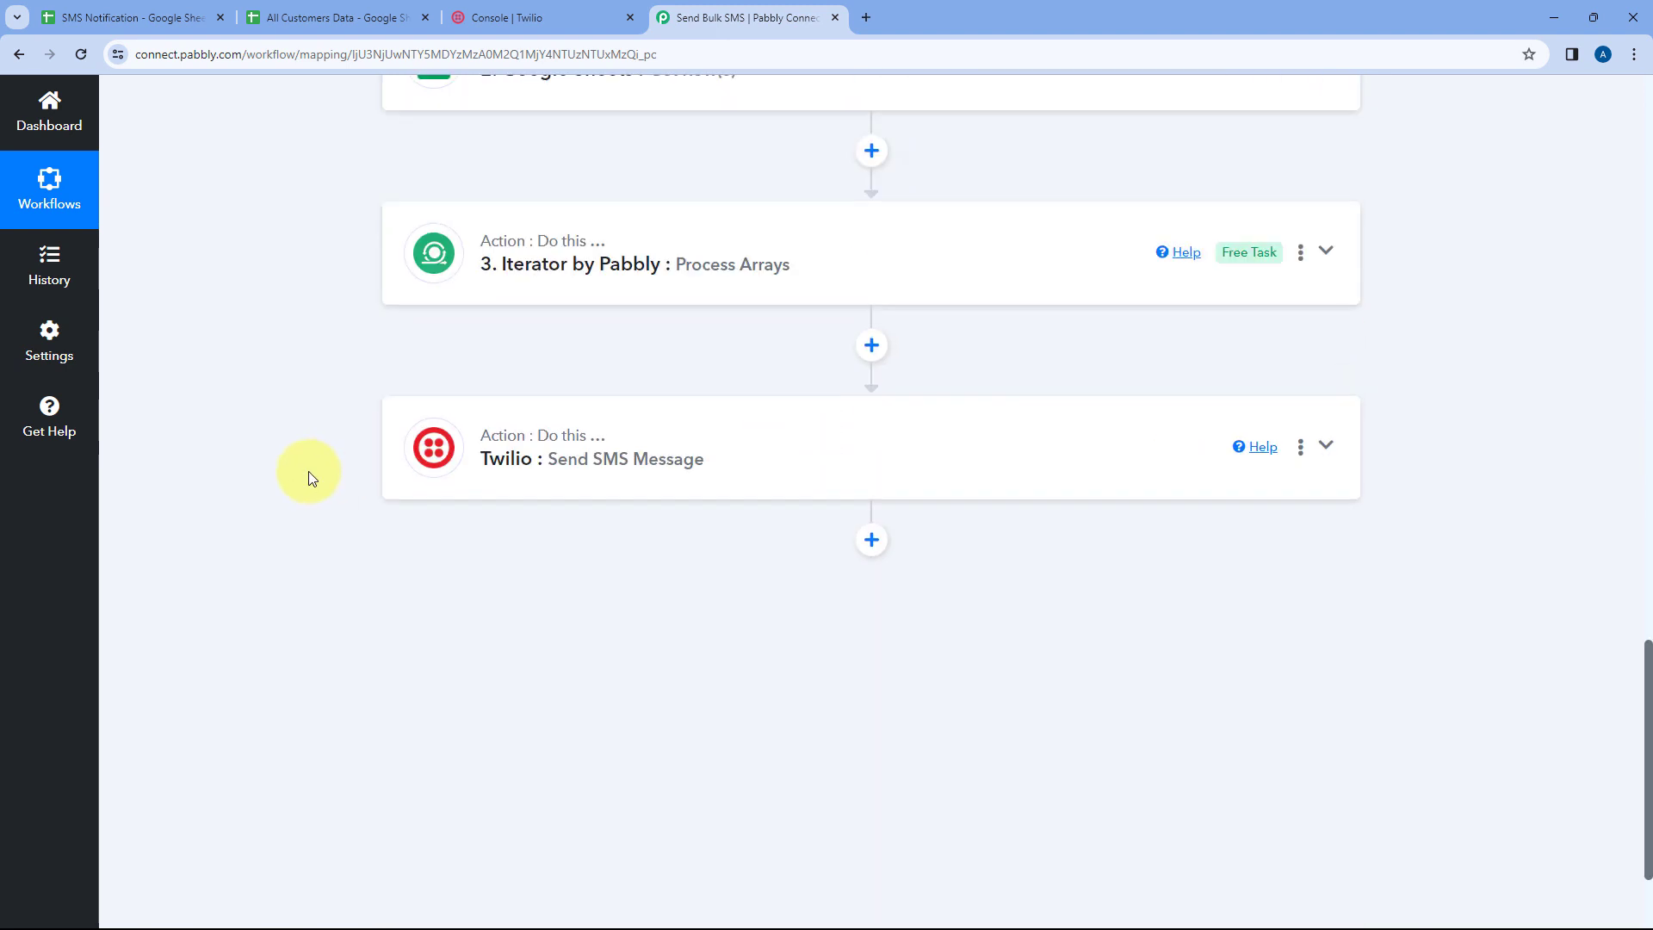
In the Twilio action, map the trigger's SMS Body field onto the second line of the Body of the SMS
left_click(564, 385)
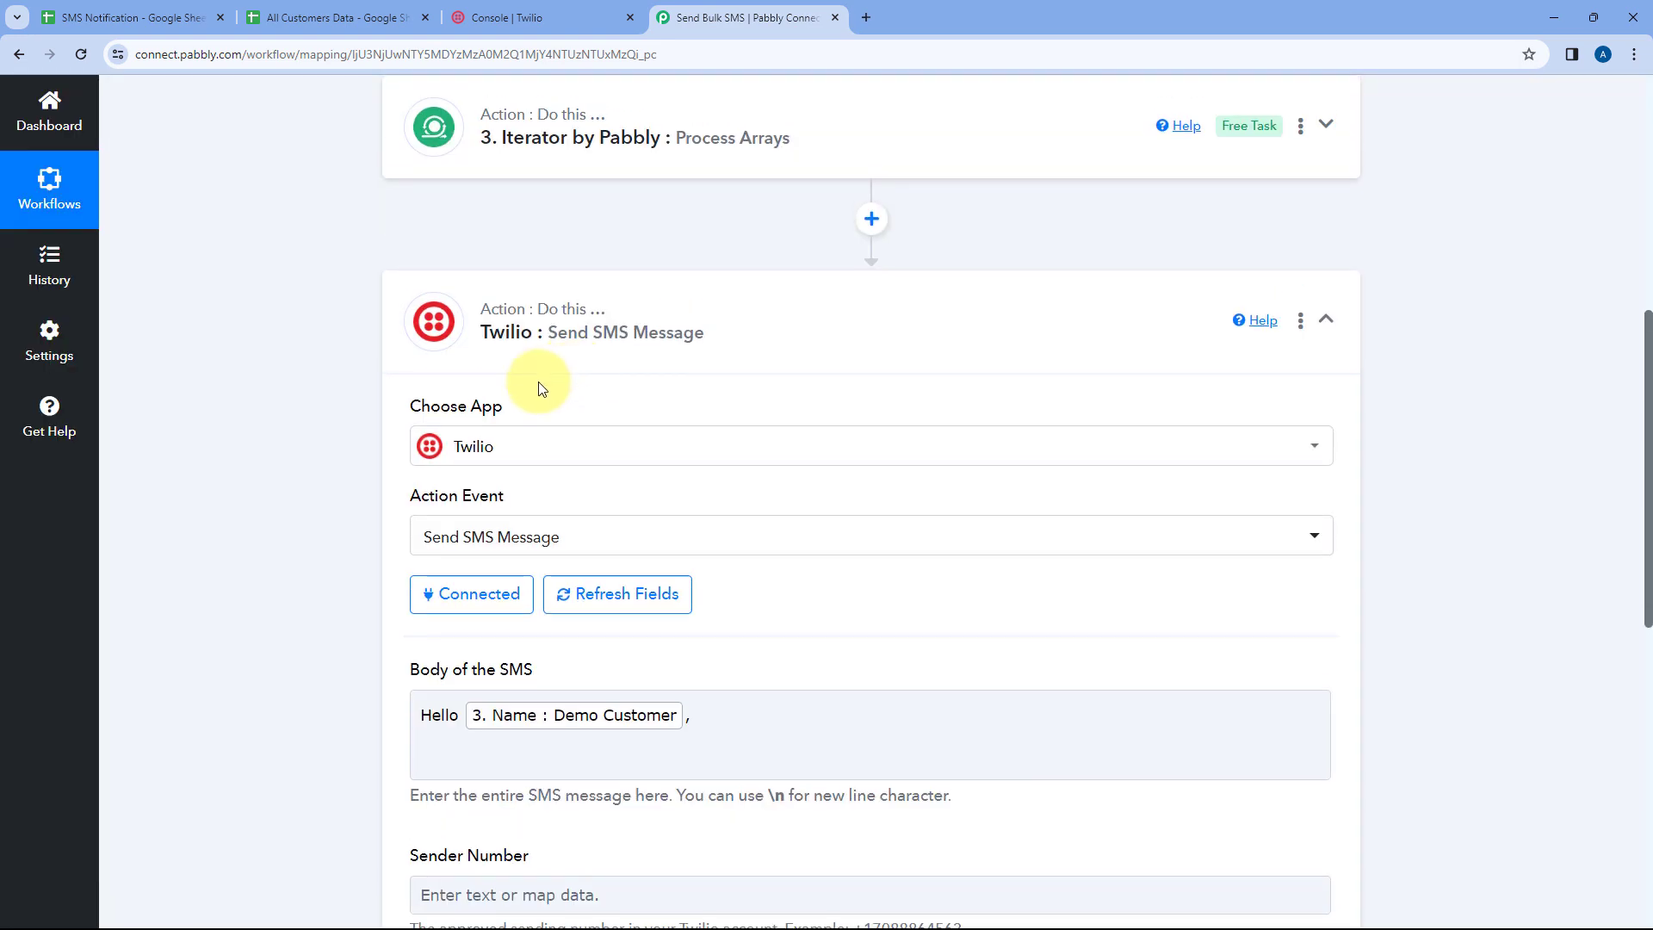
scroll(378, 353, "down", 5)
left_click(443, 324)
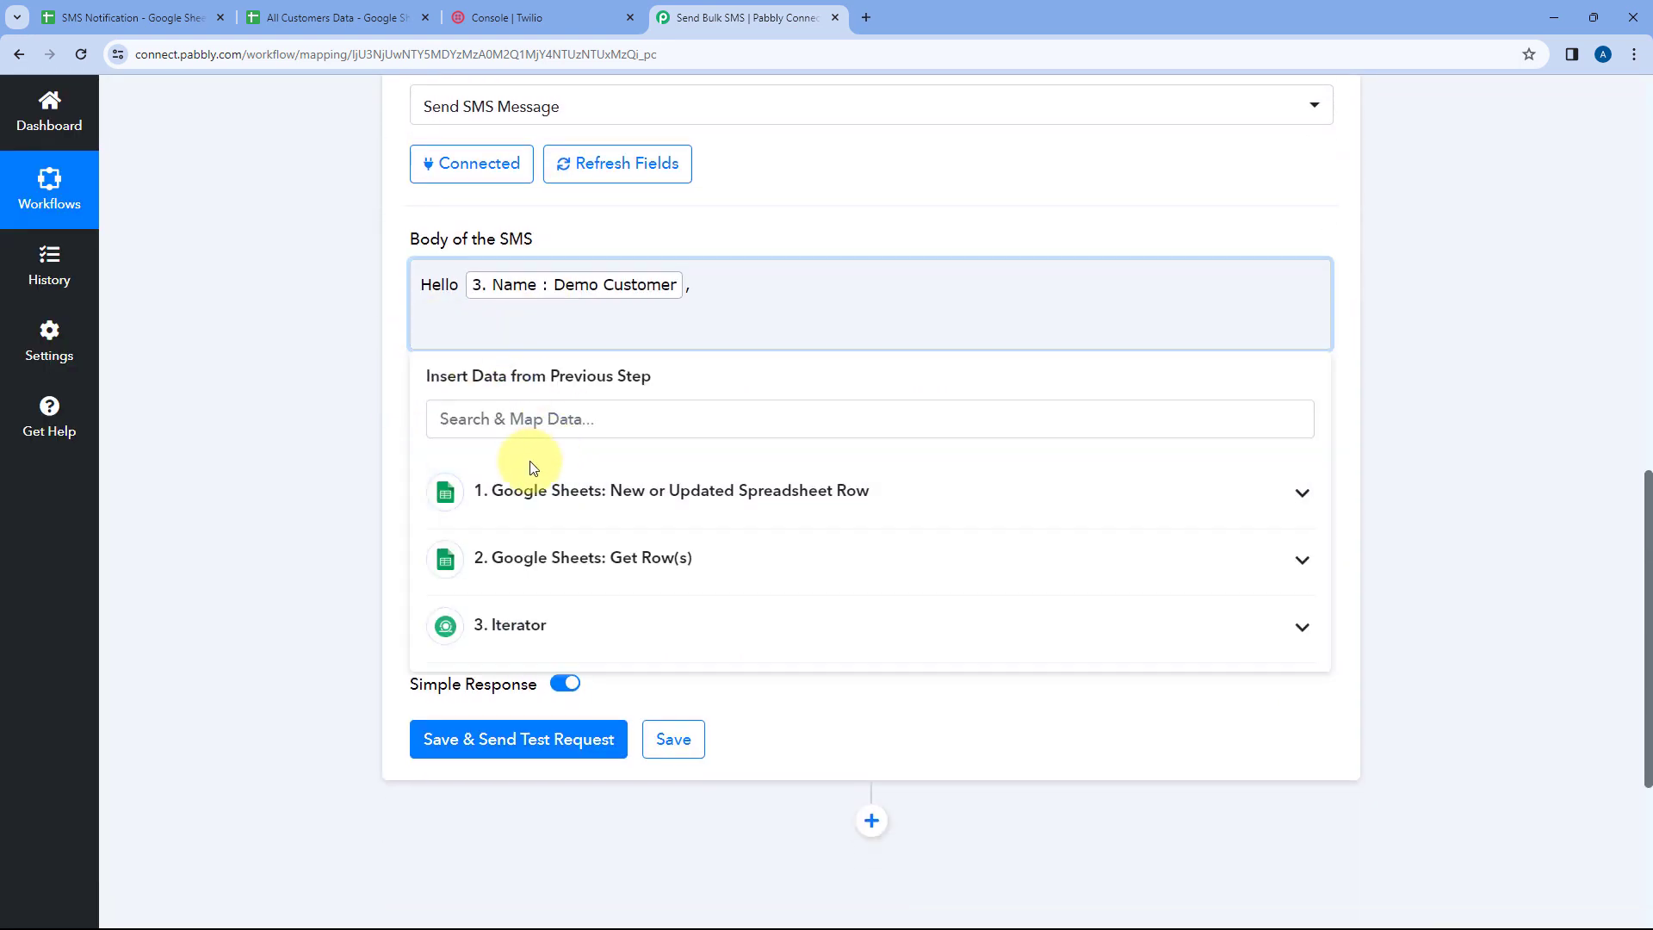
left_click(703, 492)
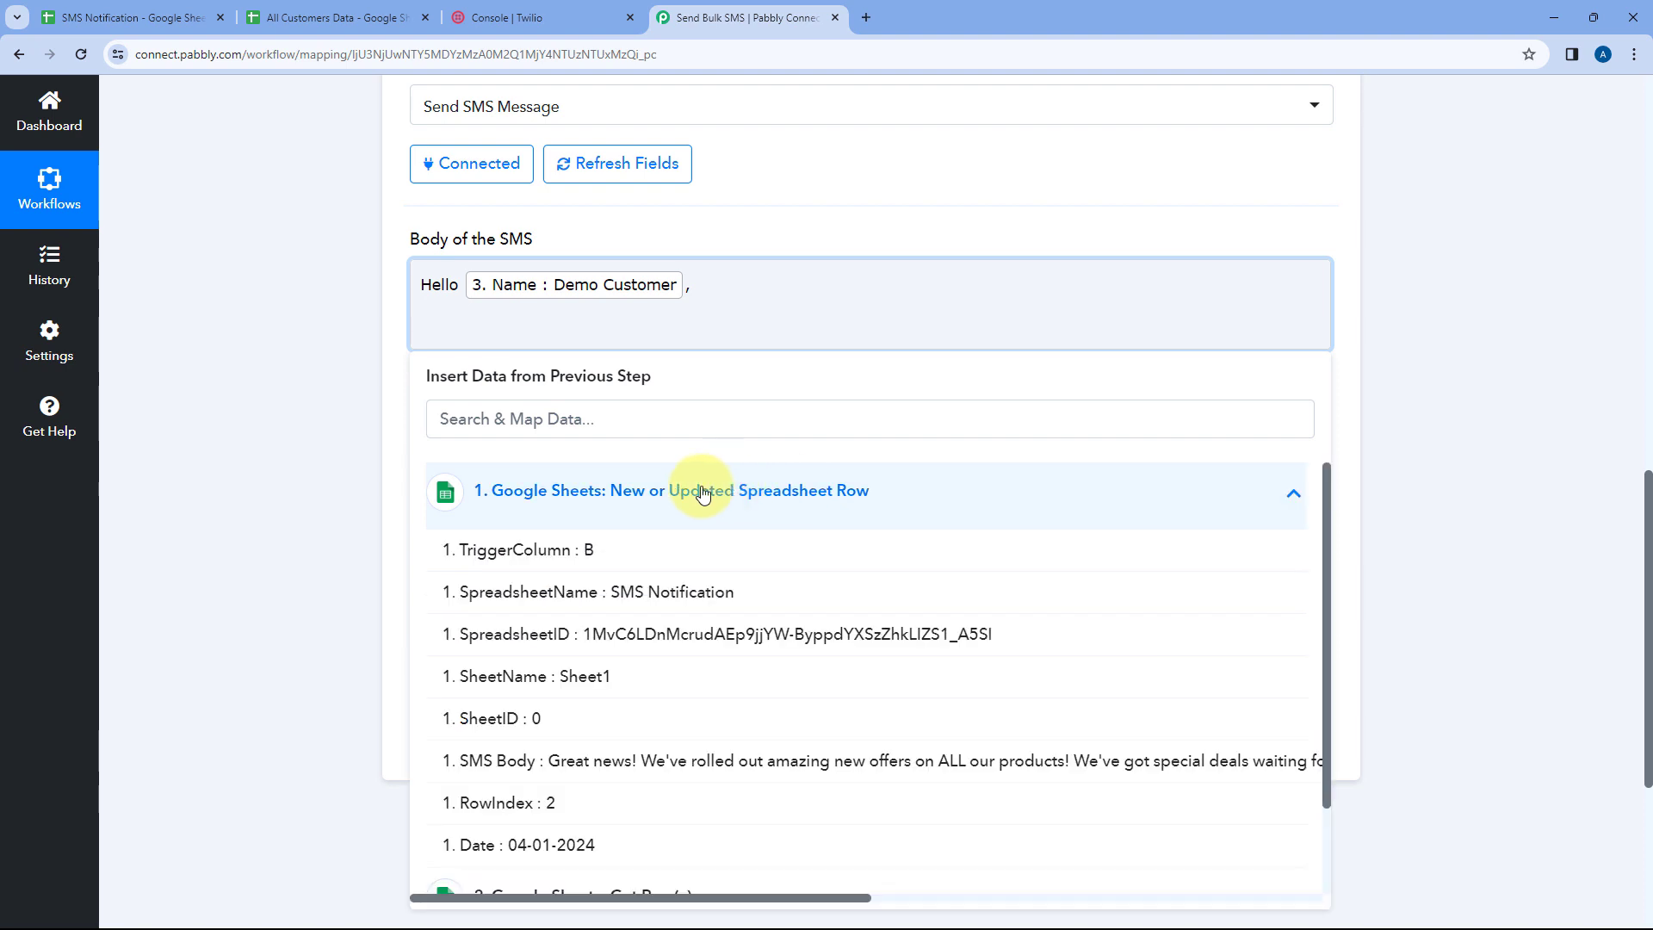
left_click(537, 763)
left_click(303, 427)
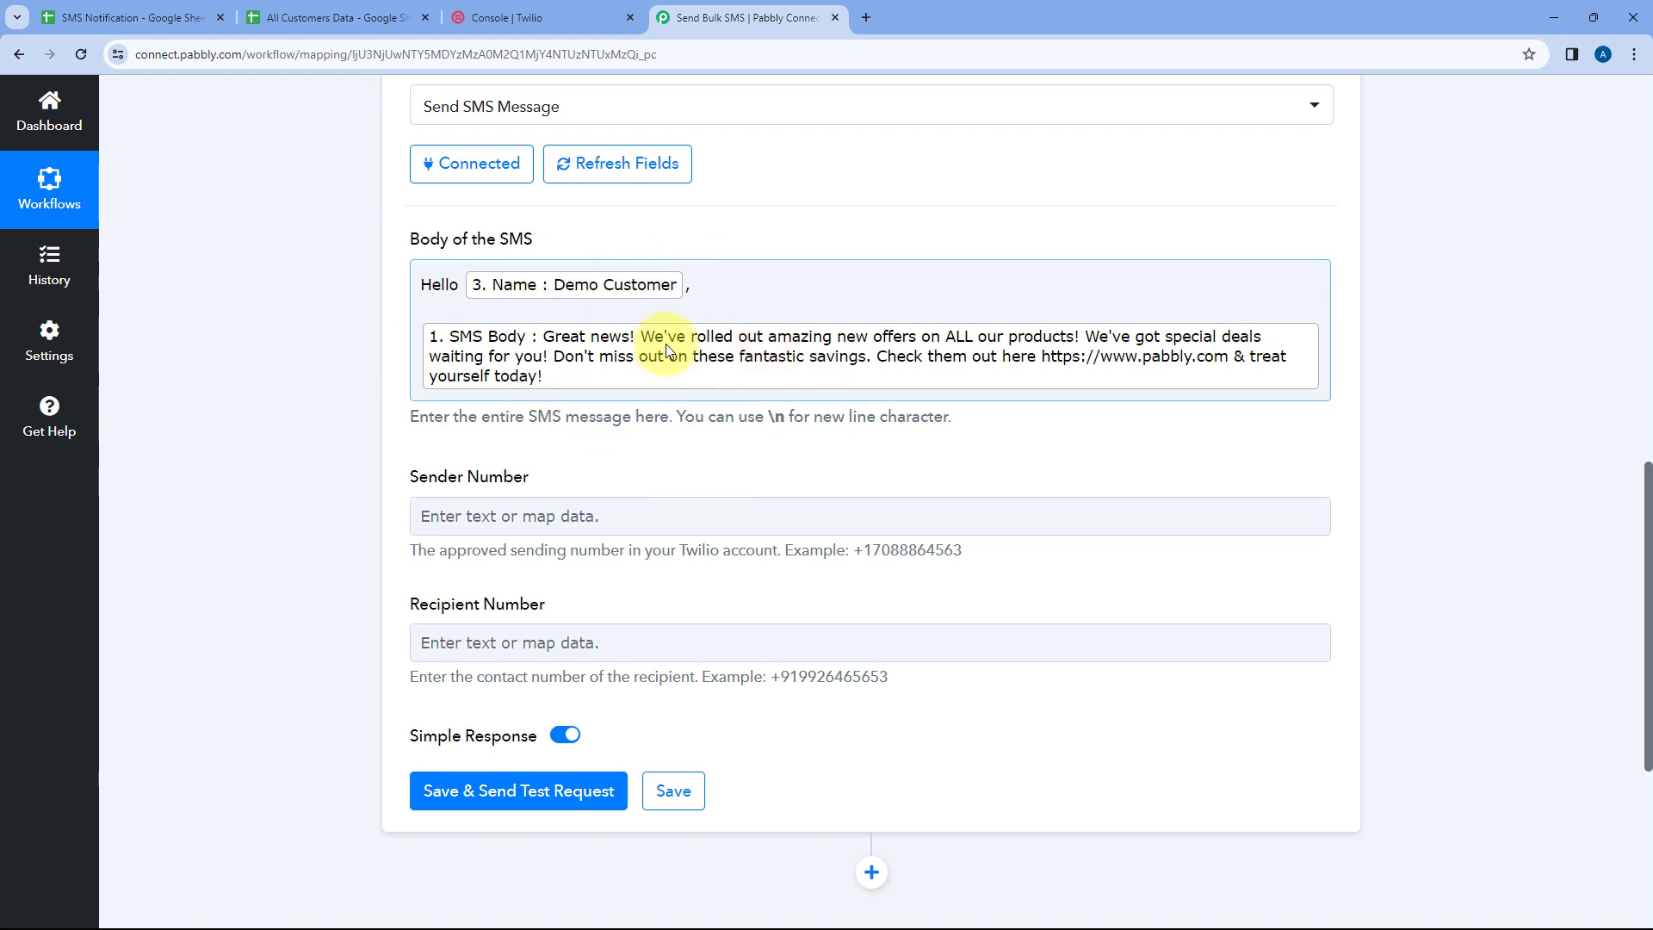
scroll(329, 353, "down", 2)
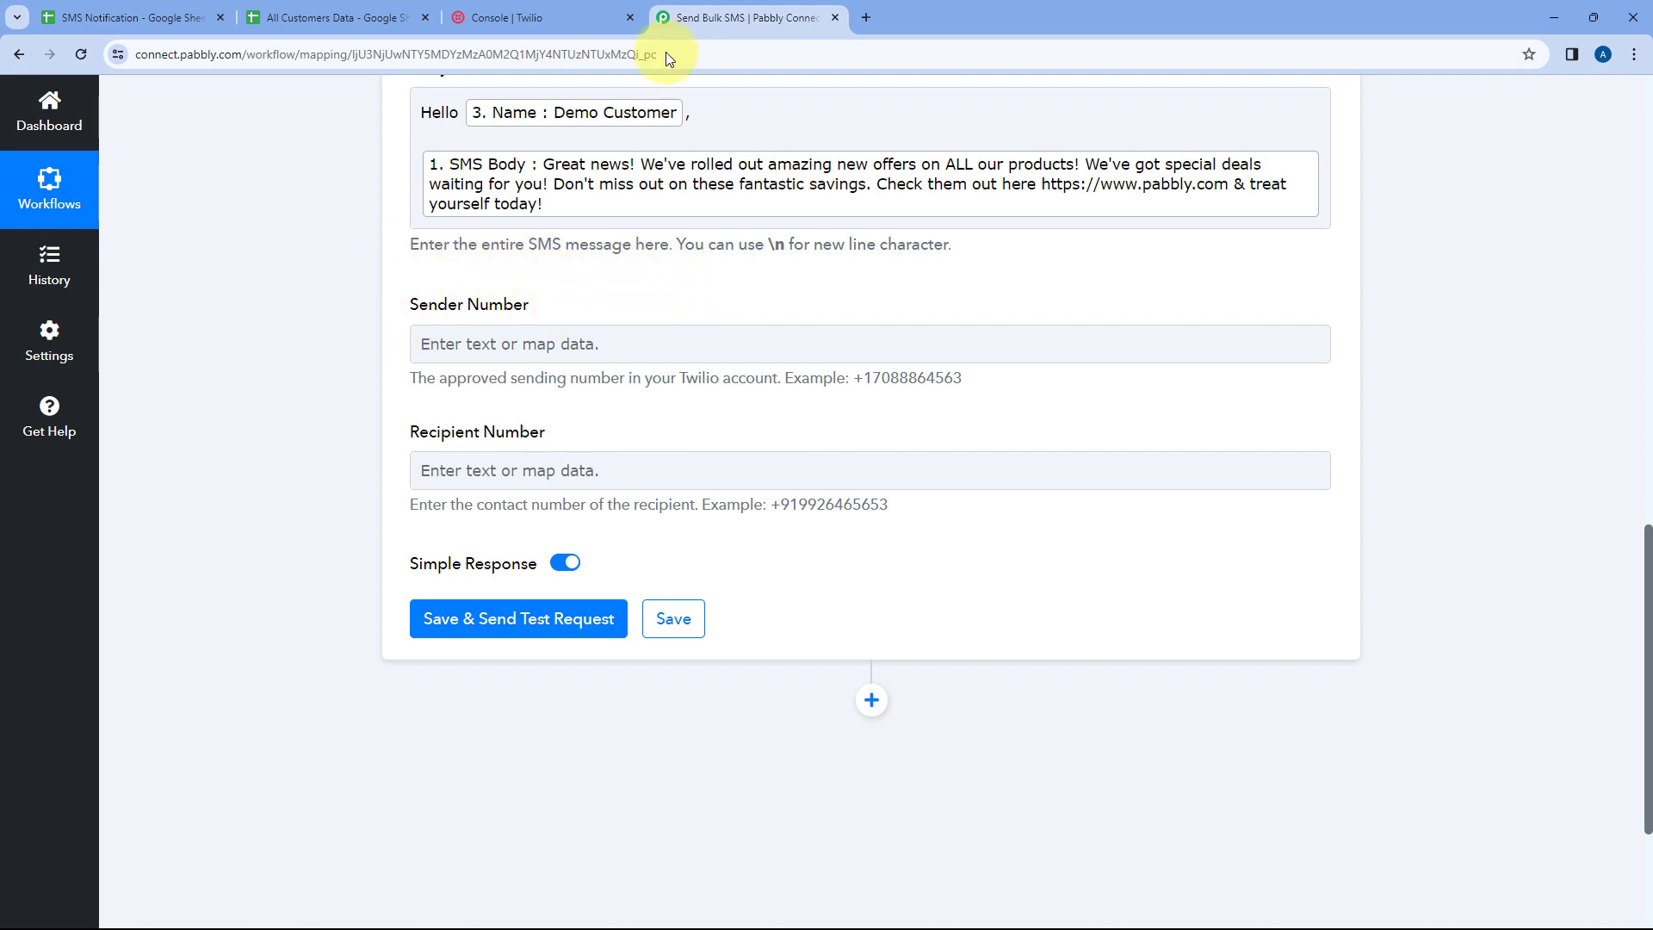
Copy the Twilio phone number from the Twilio console and paste it as the Sender Number
left_click(546, 13)
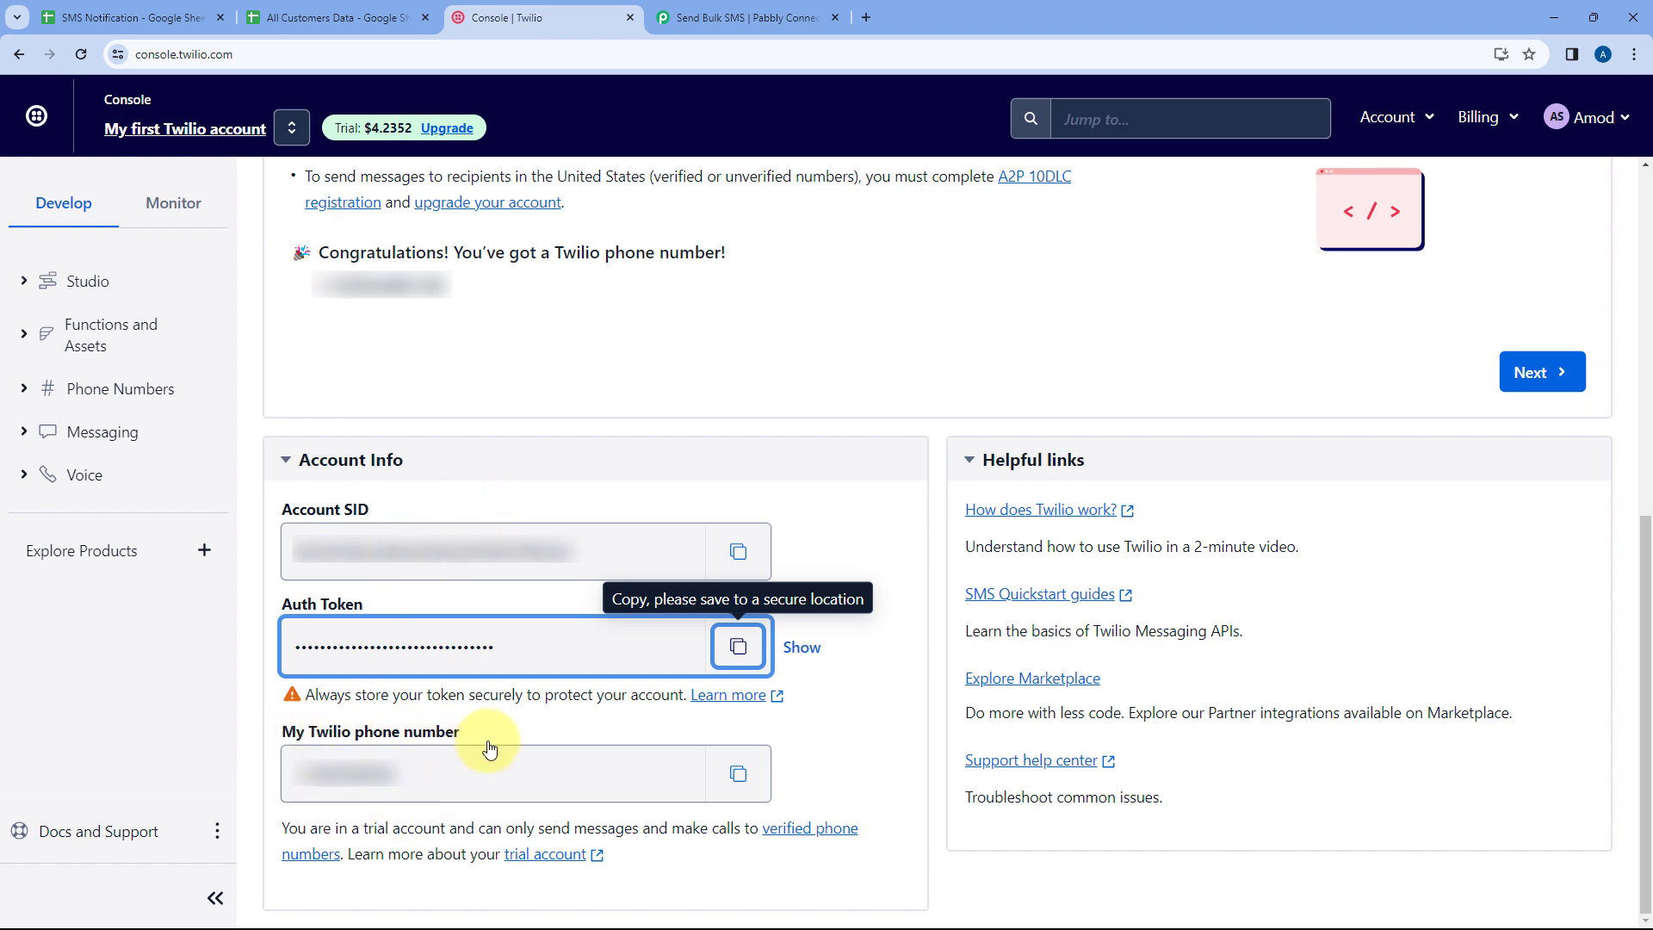
left_click(738, 773)
left_click(748, 18)
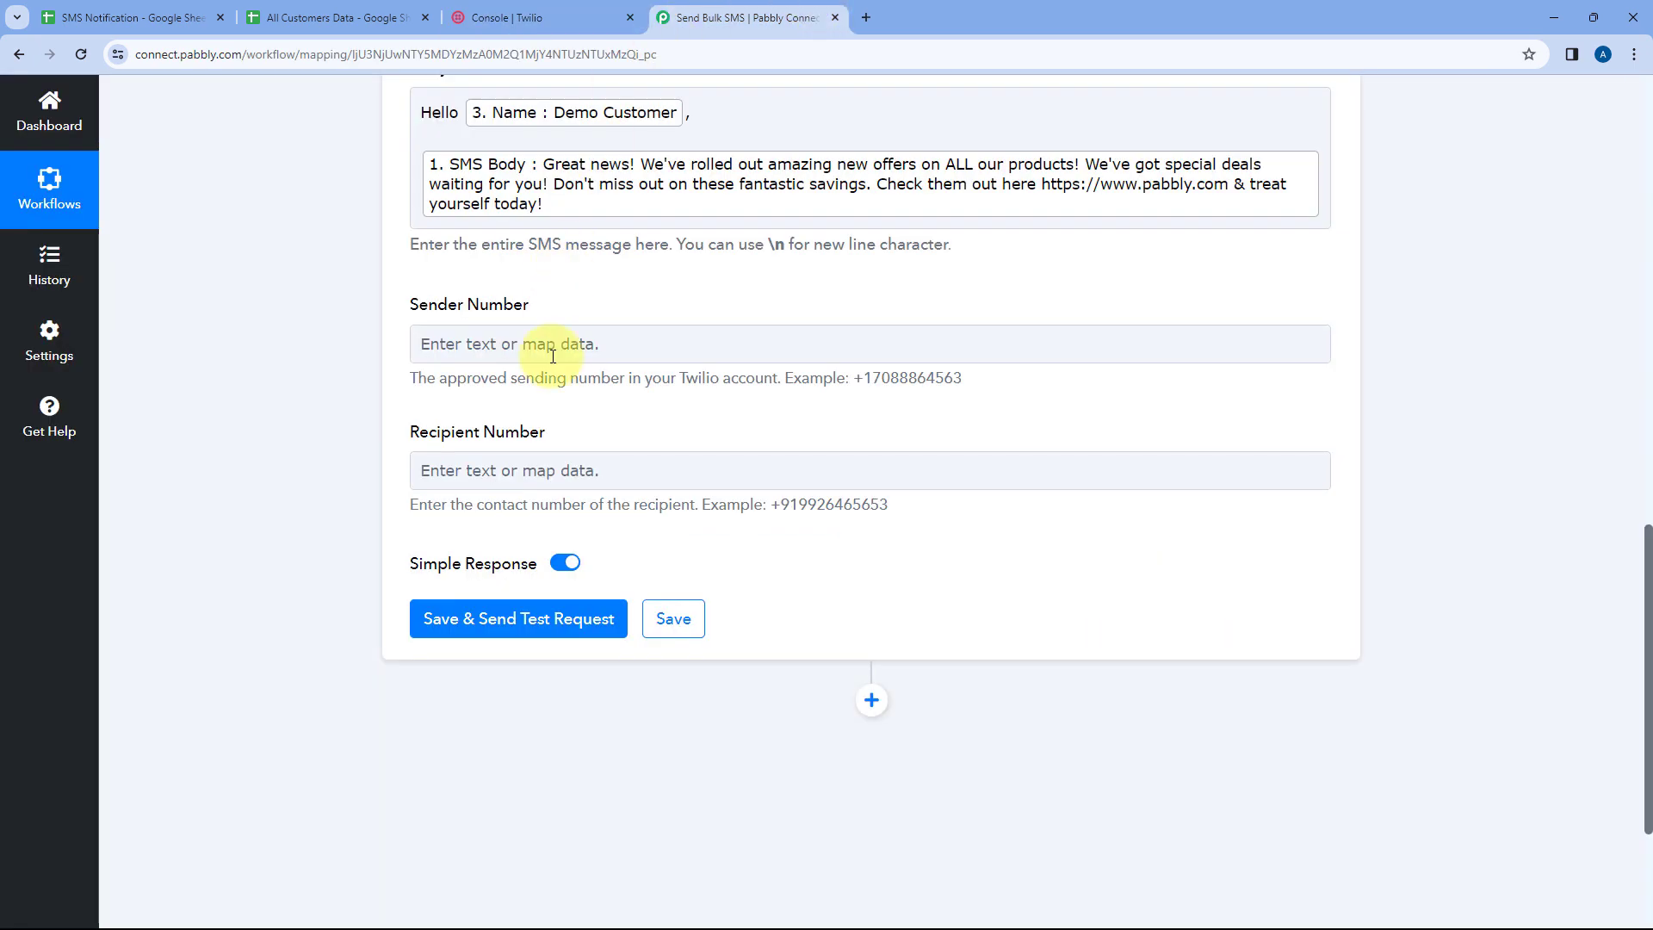
right_click(487, 343)
left_click(551, 508)
left_click(508, 398)
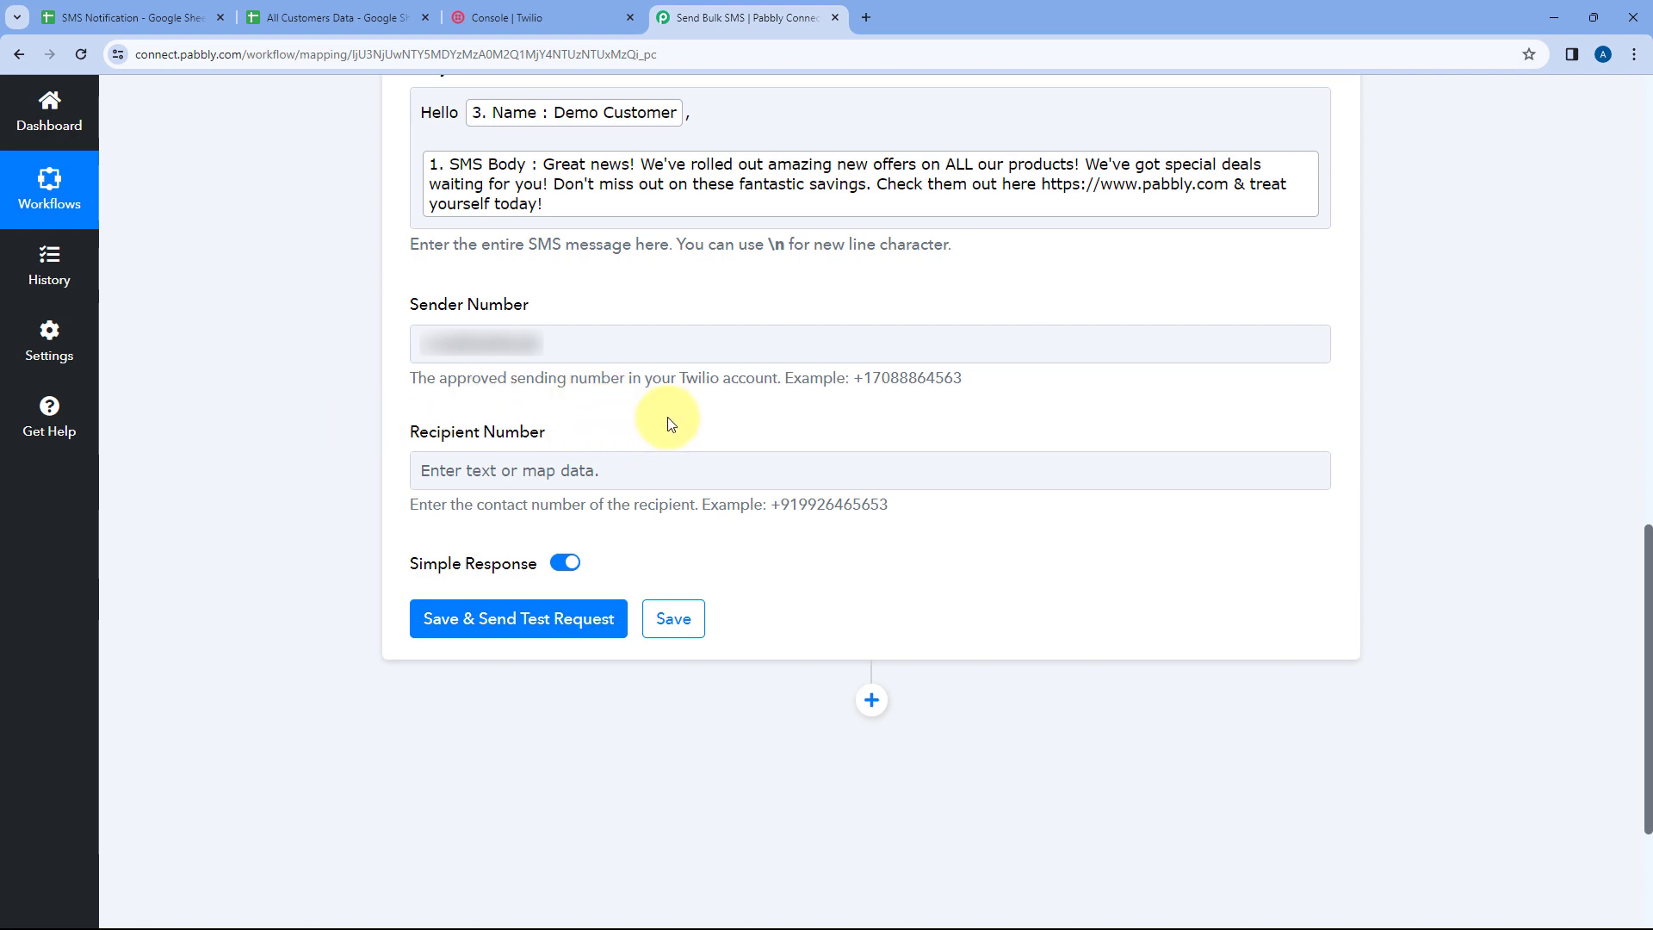
Check the Phone Number column in the All Customers Data sheet, then map the Iterator's Phone Number into the Recipient Number
left_click(340, 17)
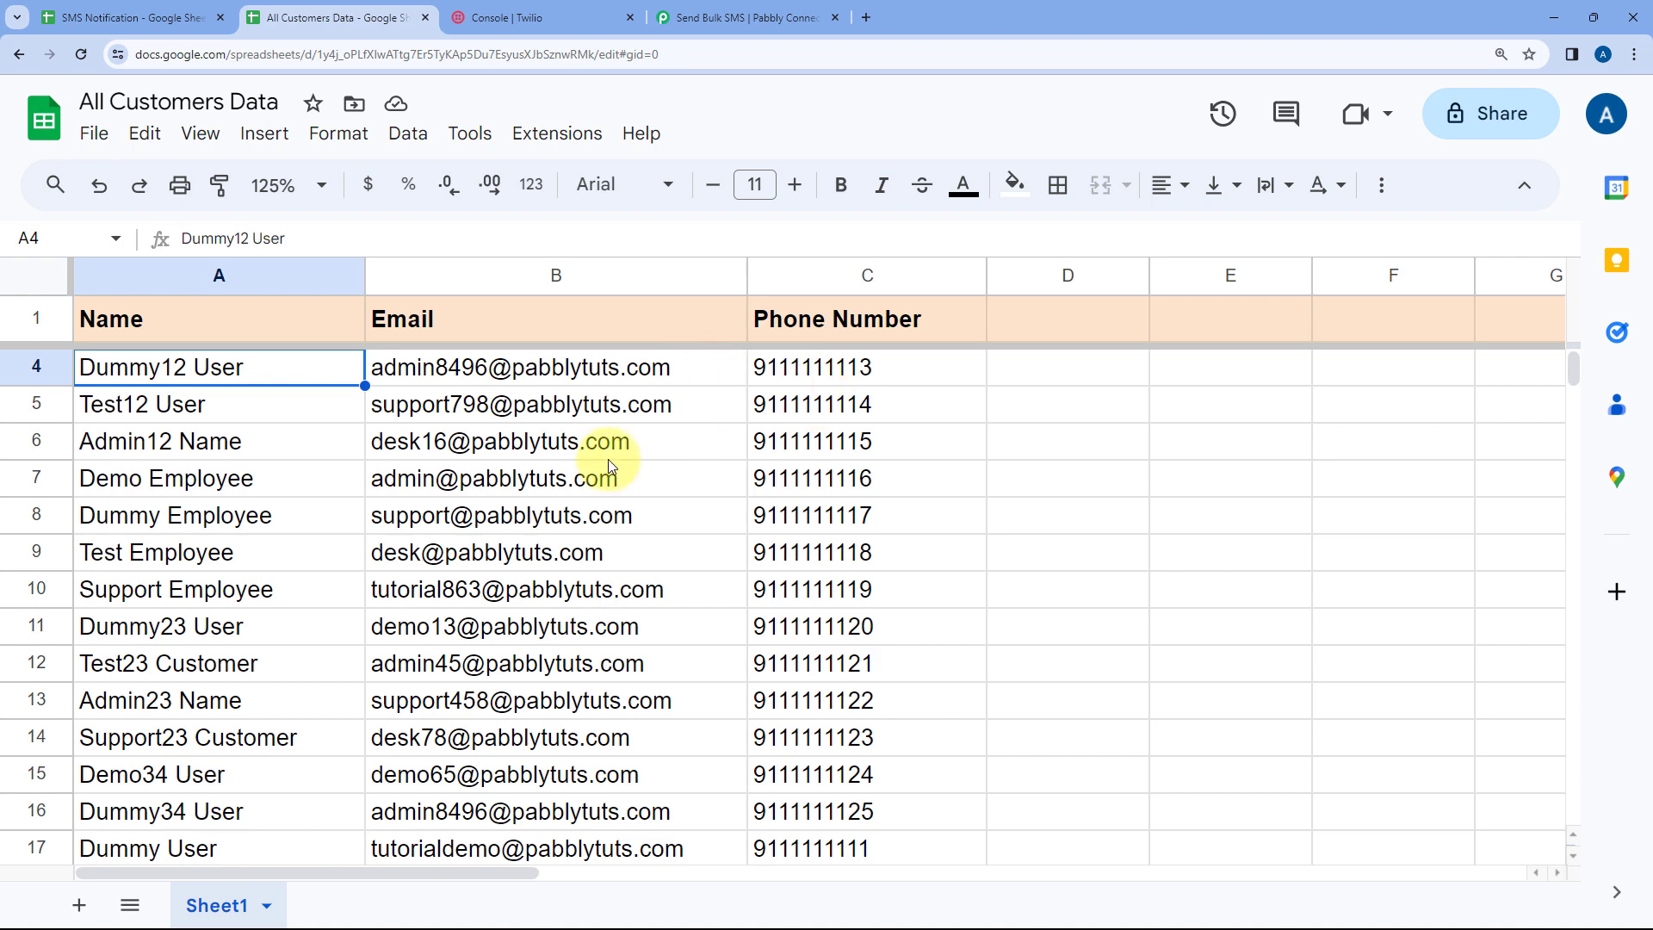
scroll(609, 465, "up", 1)
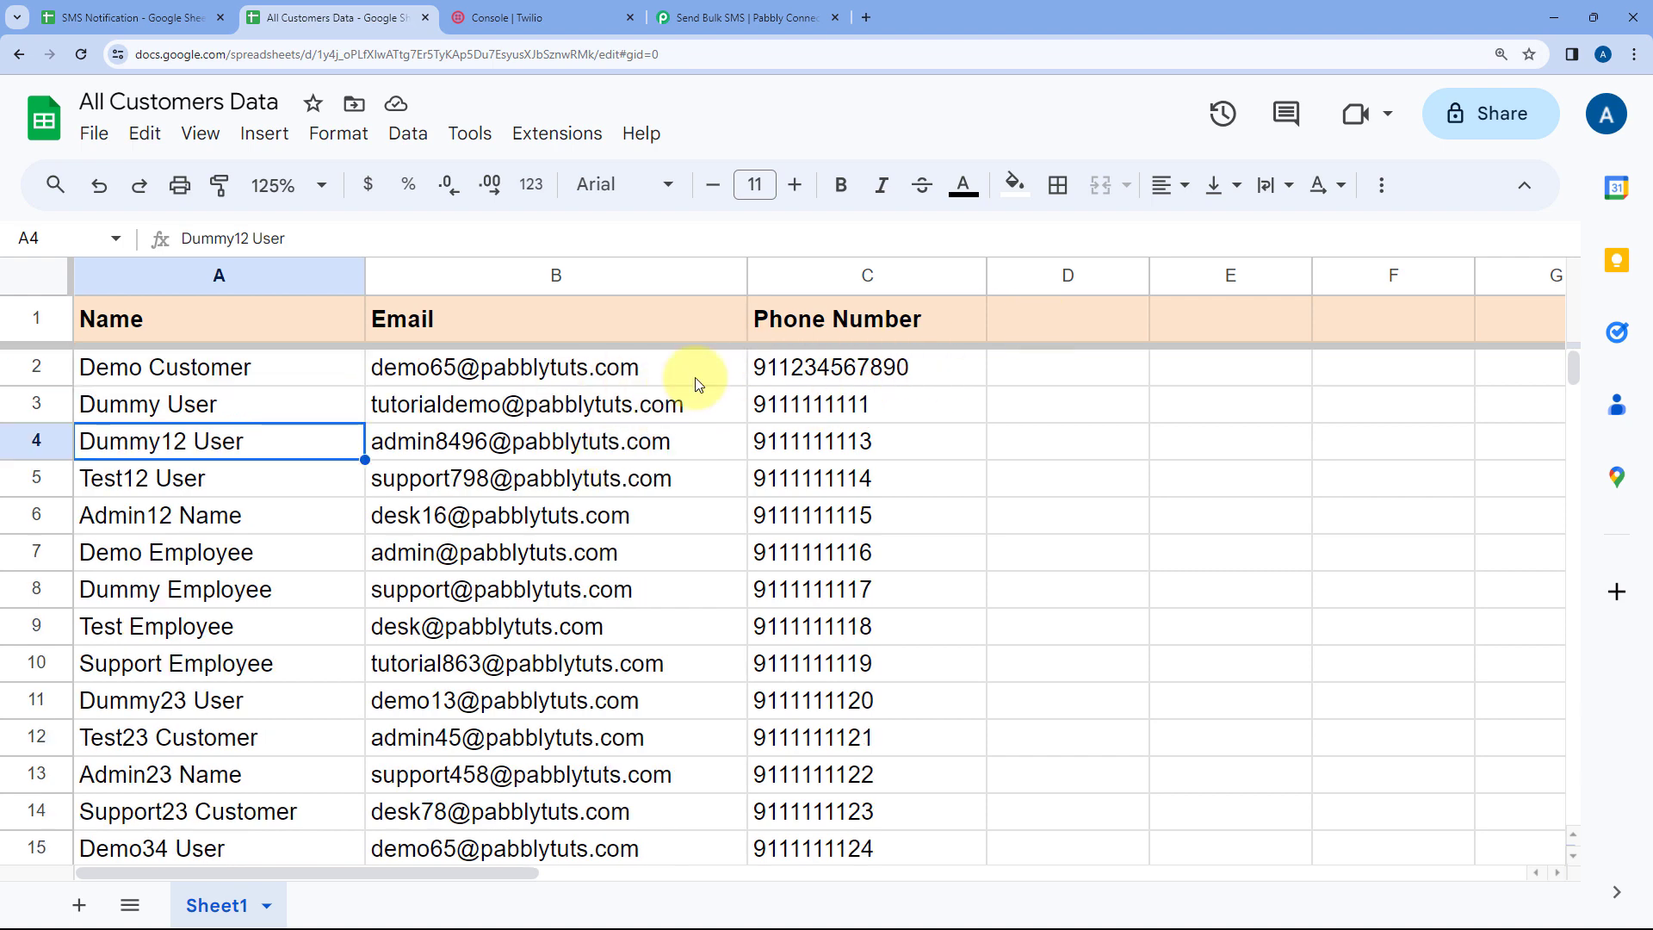
left_click(855, 367)
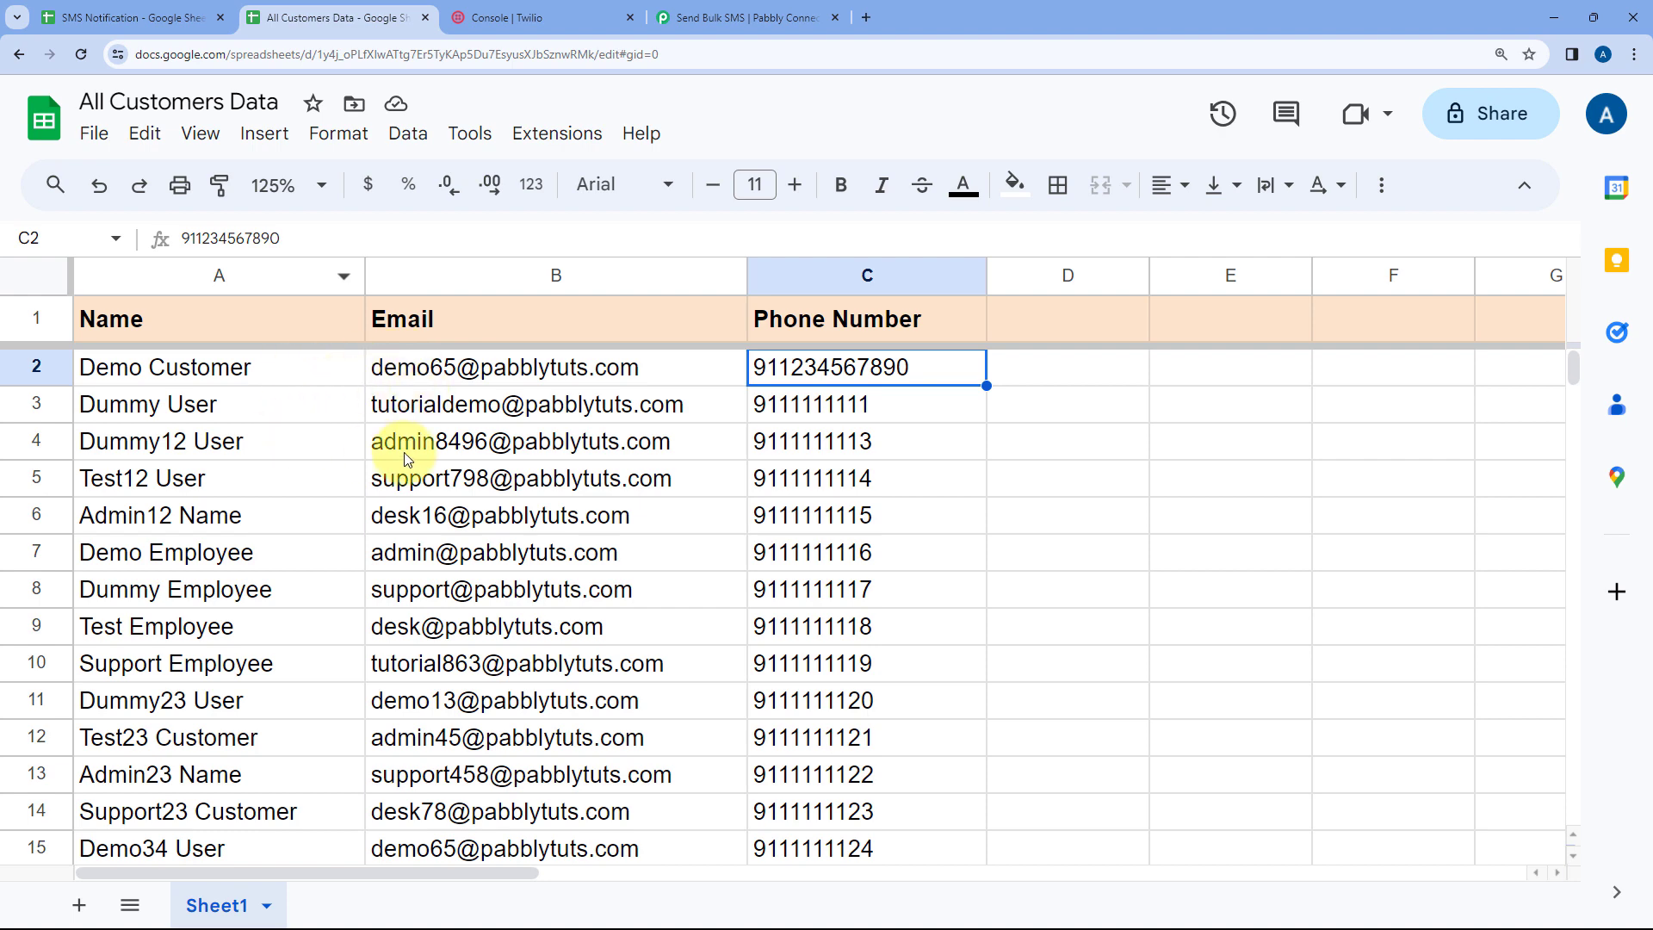
left_click(697, 10)
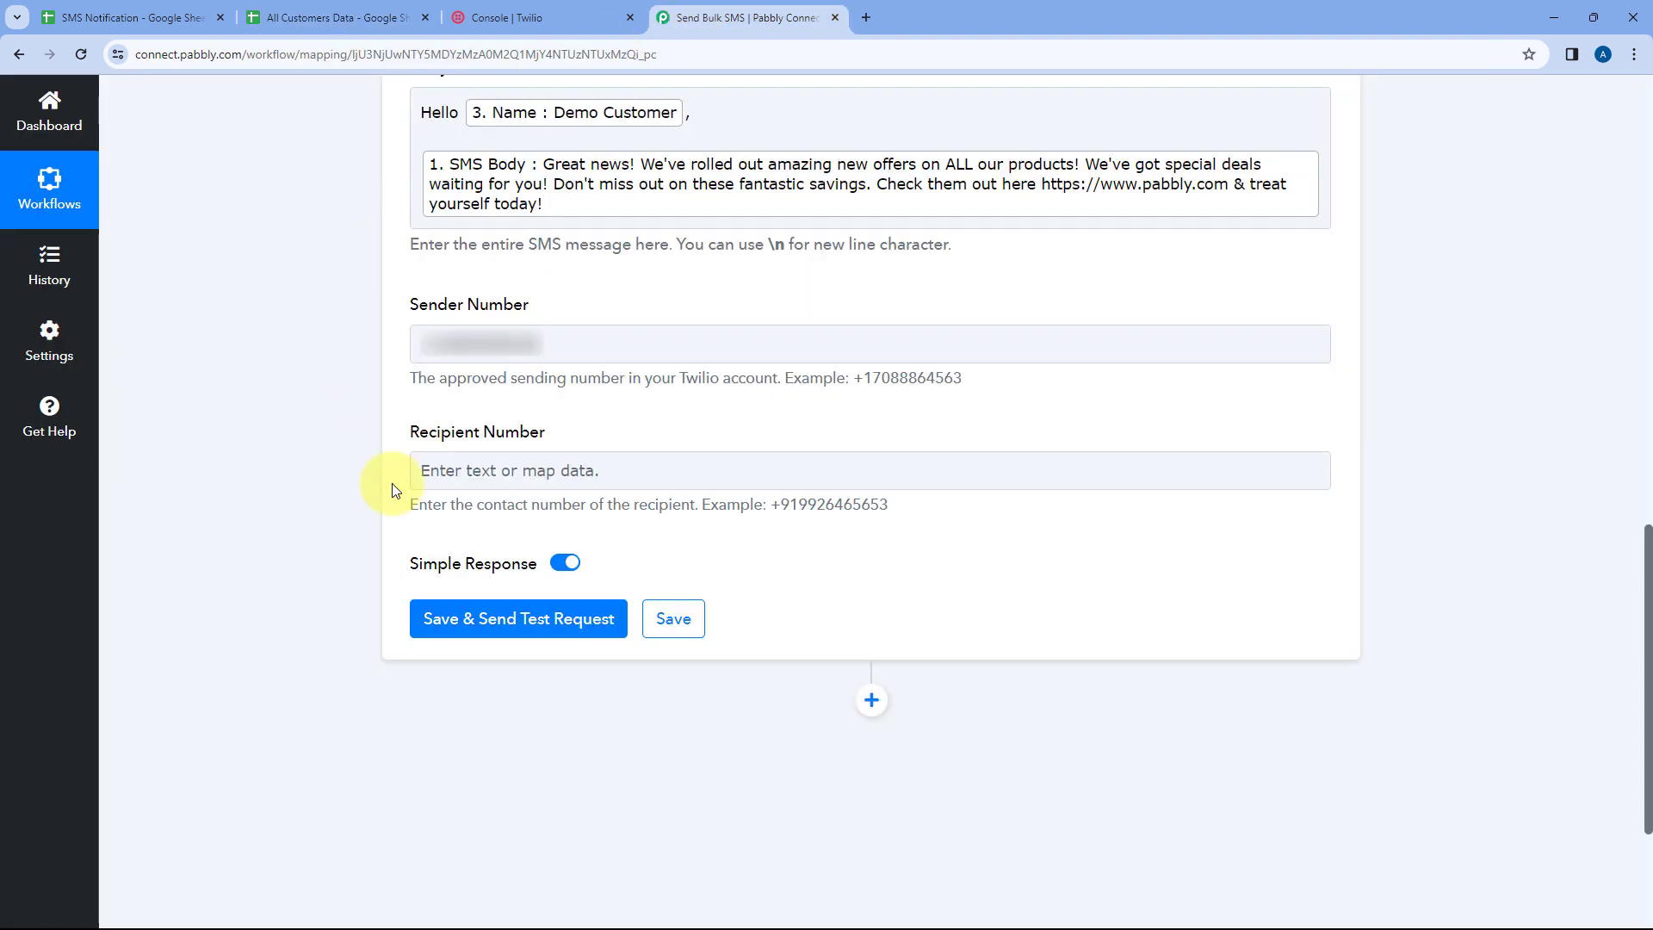
left_click(494, 473)
scroll(396, 460, "down", 1)
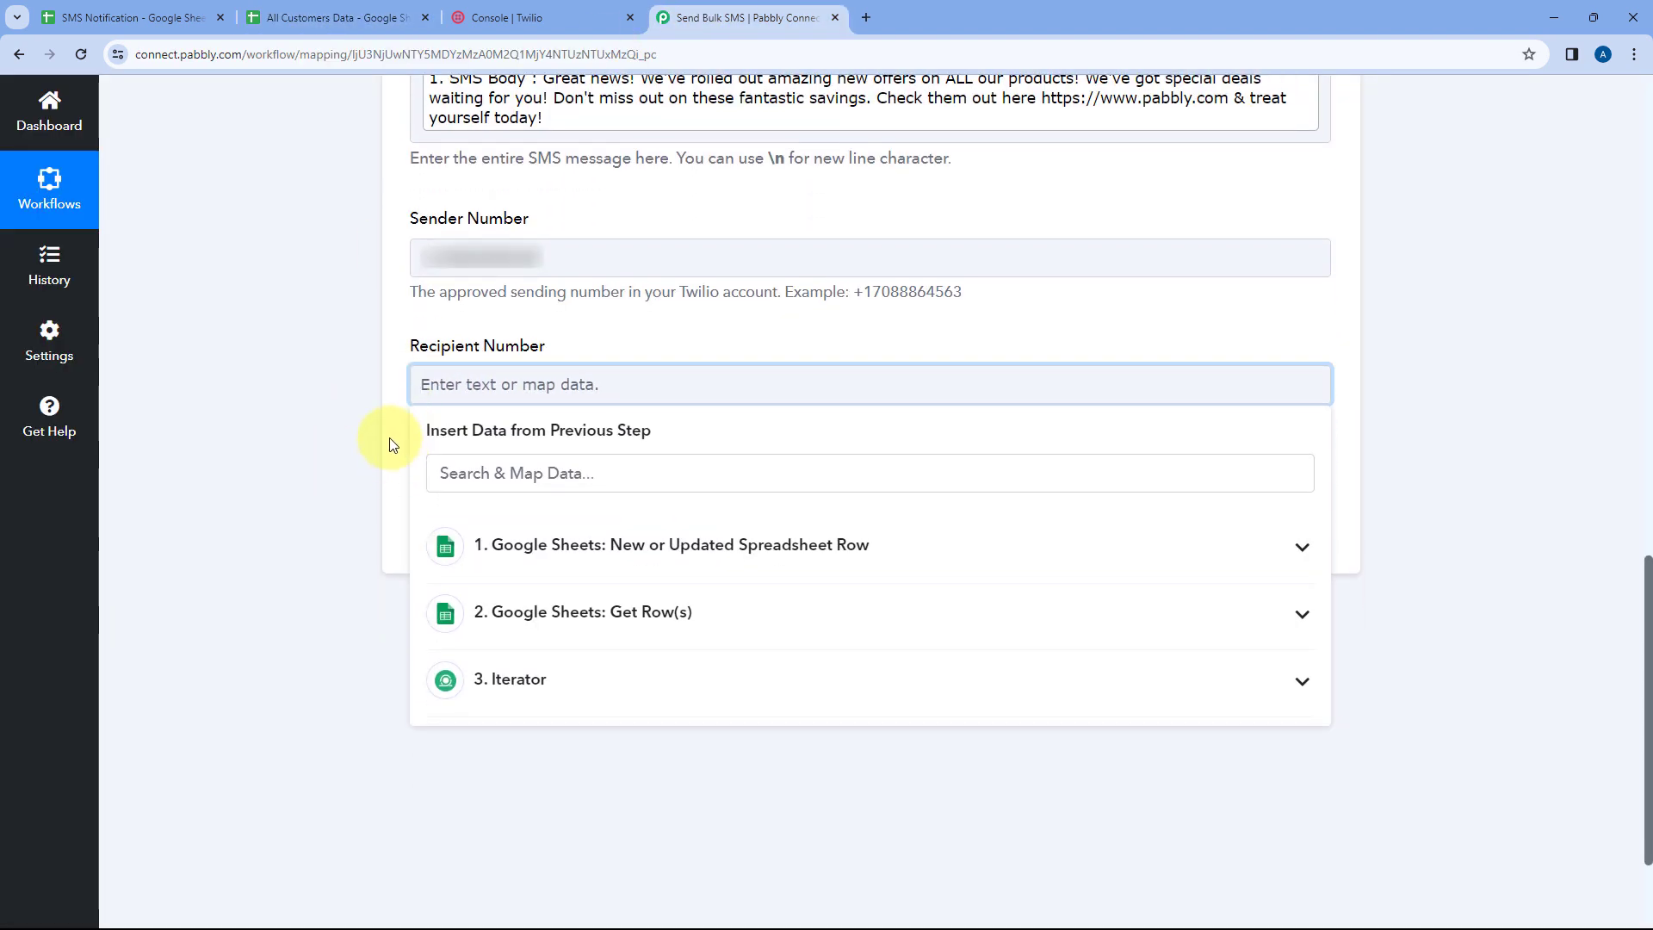
left_click(552, 679)
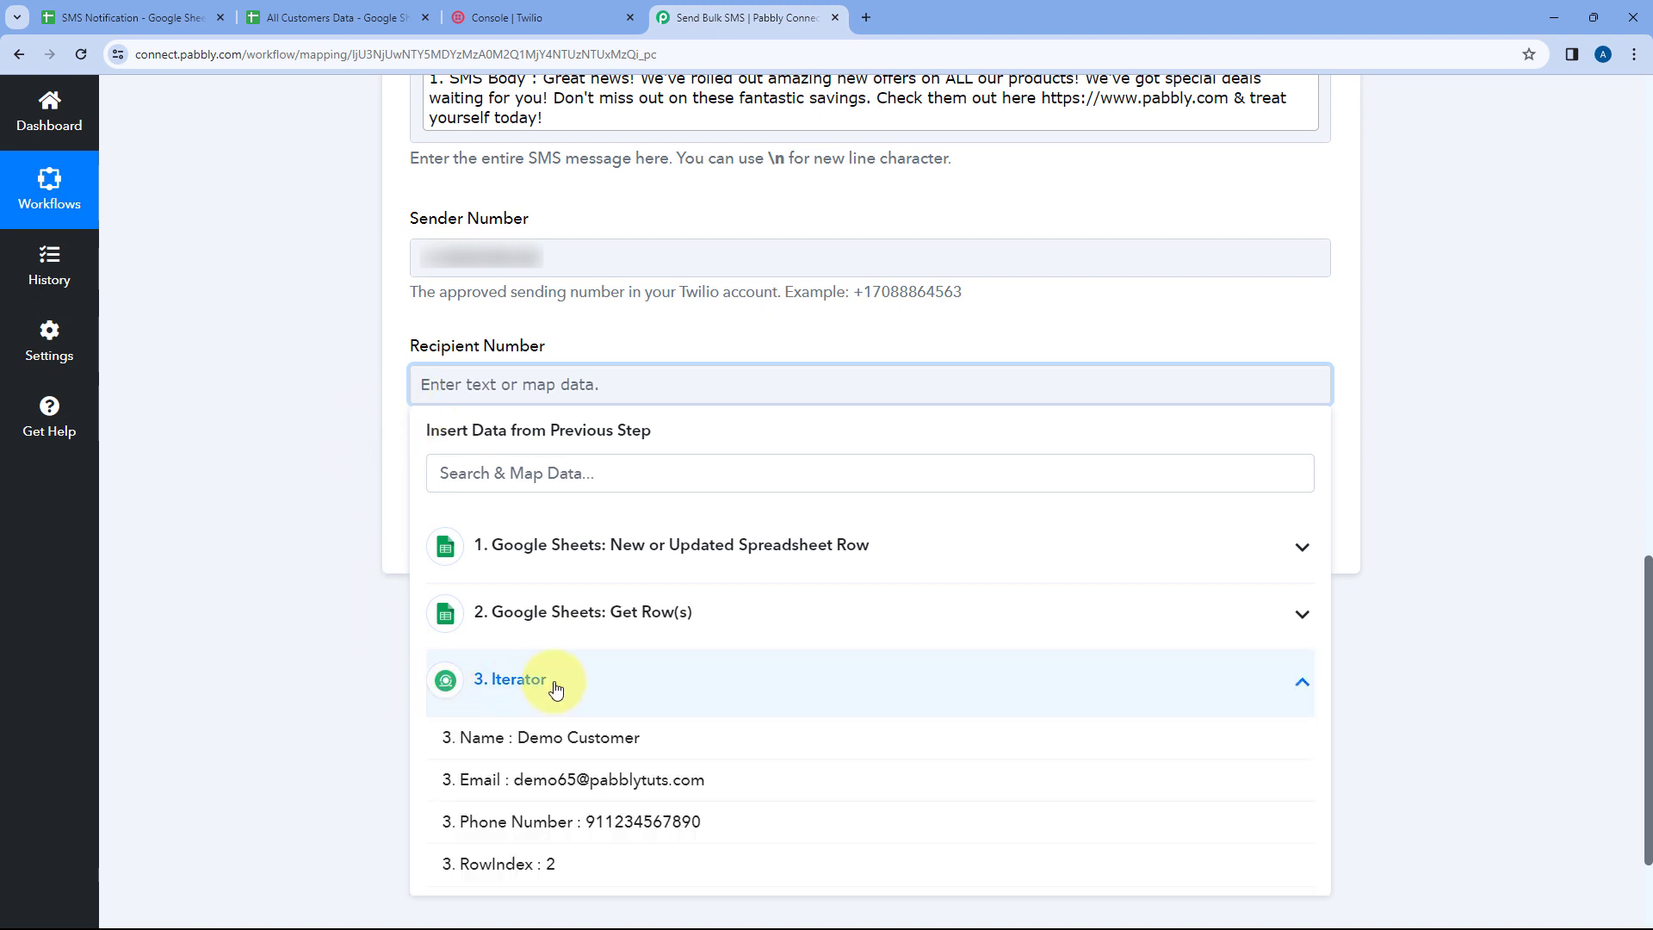
left_click(577, 827)
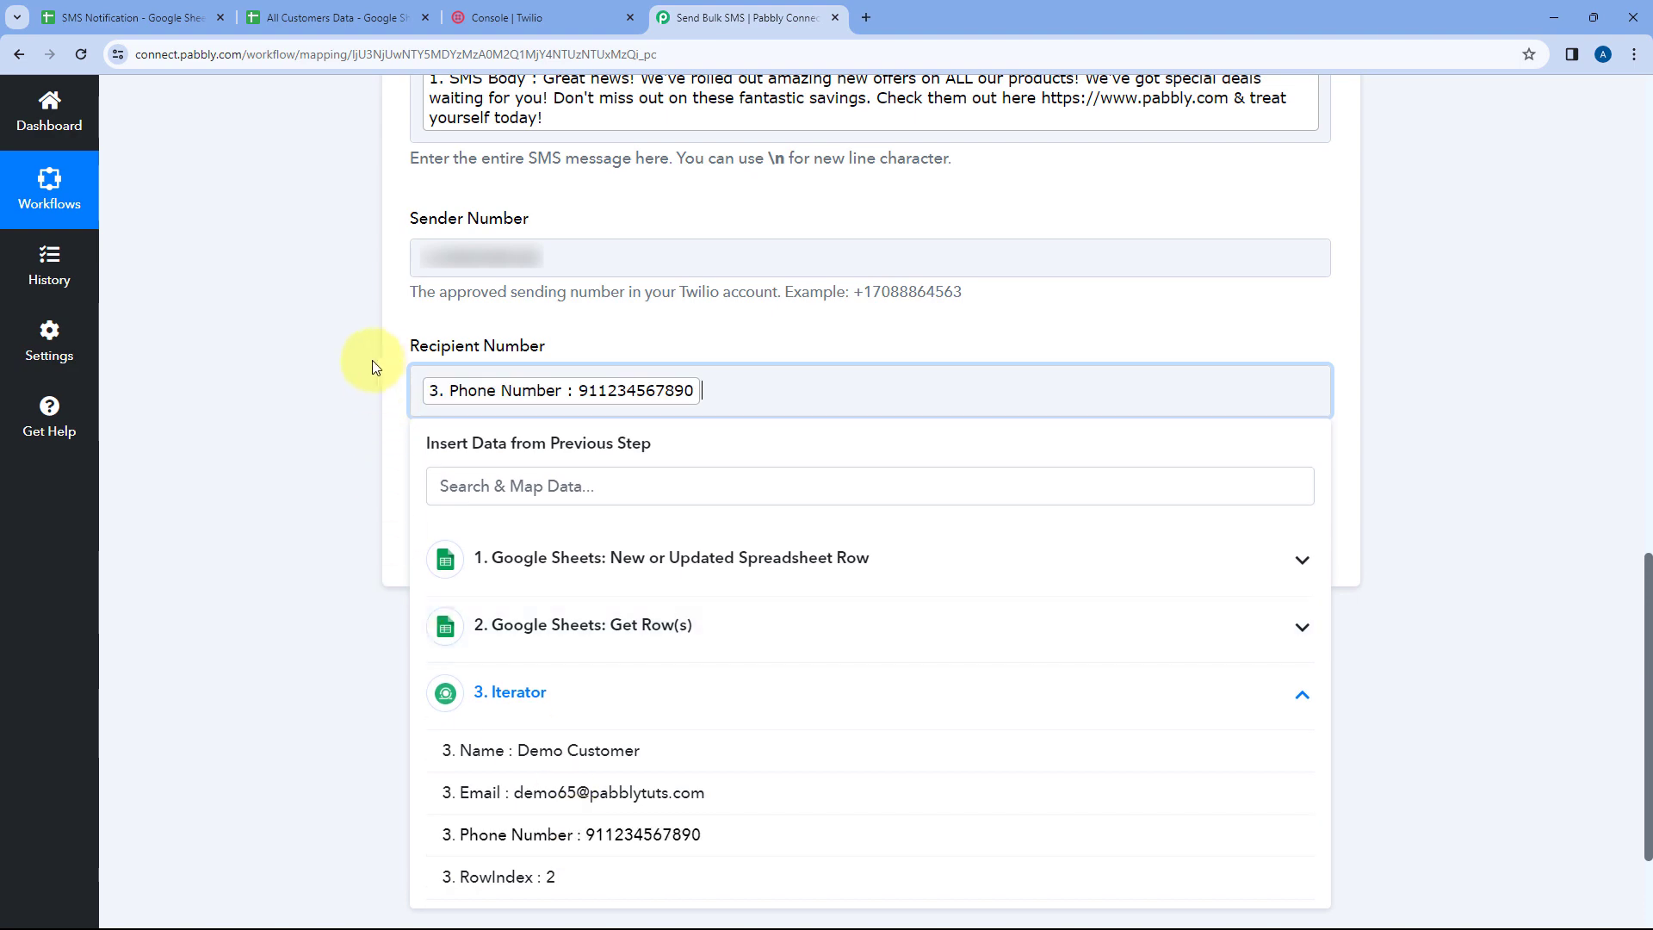
left_click(374, 356)
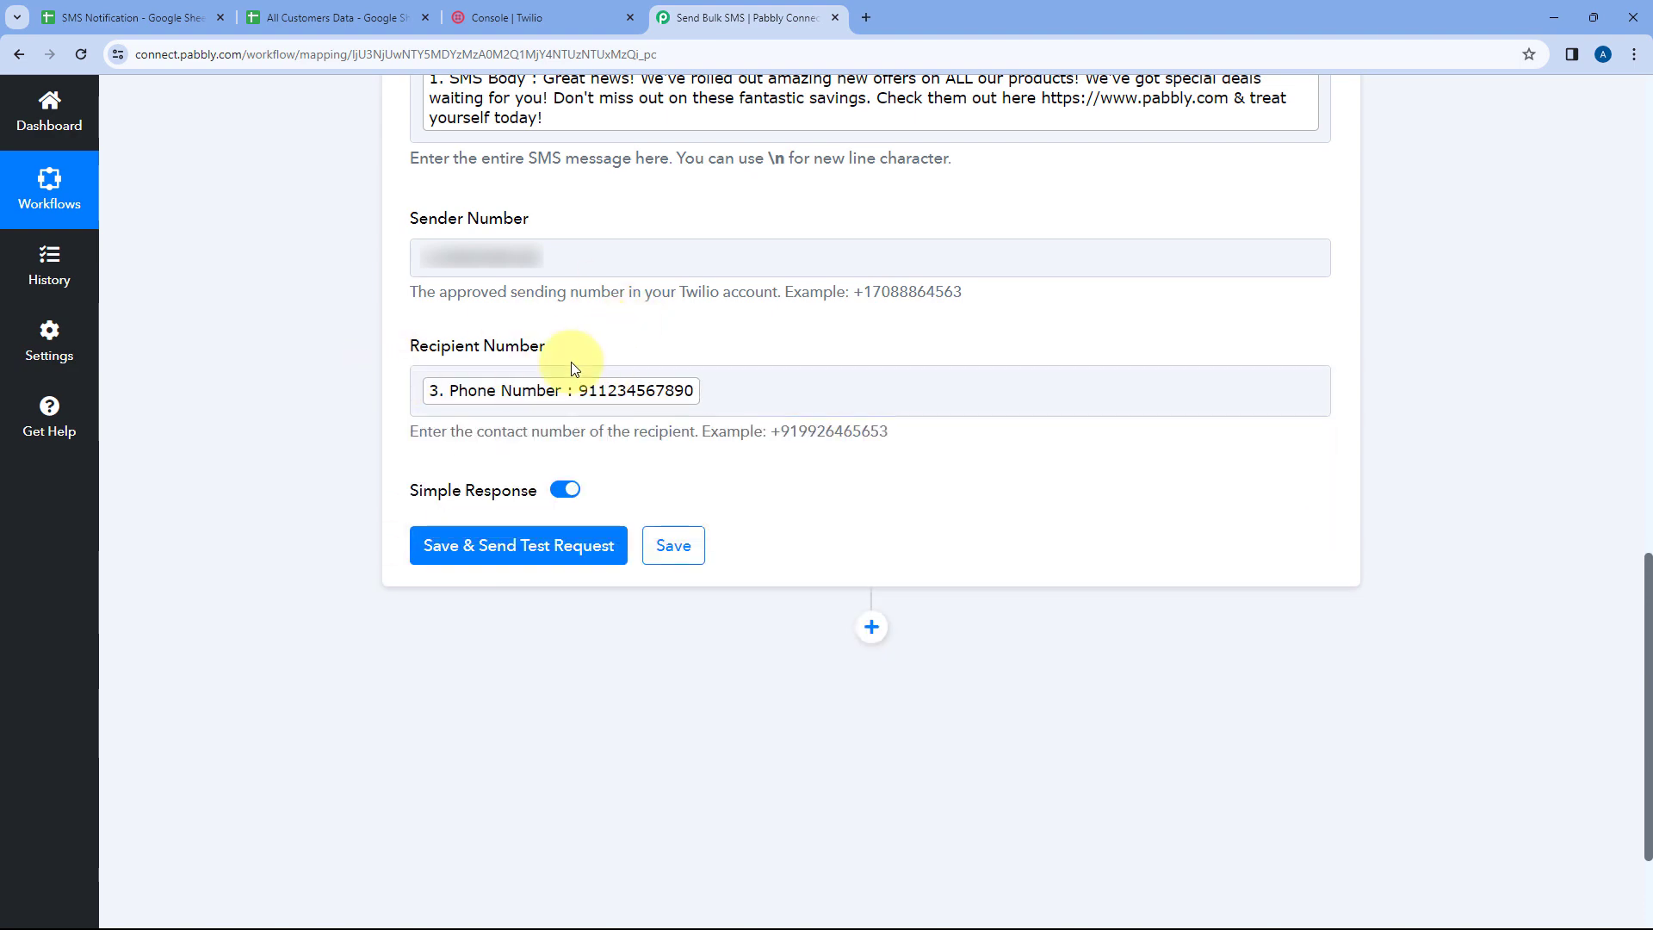
Compare the sheet's phone numbers with the recipient number example format shown under the field
left_click(332, 17)
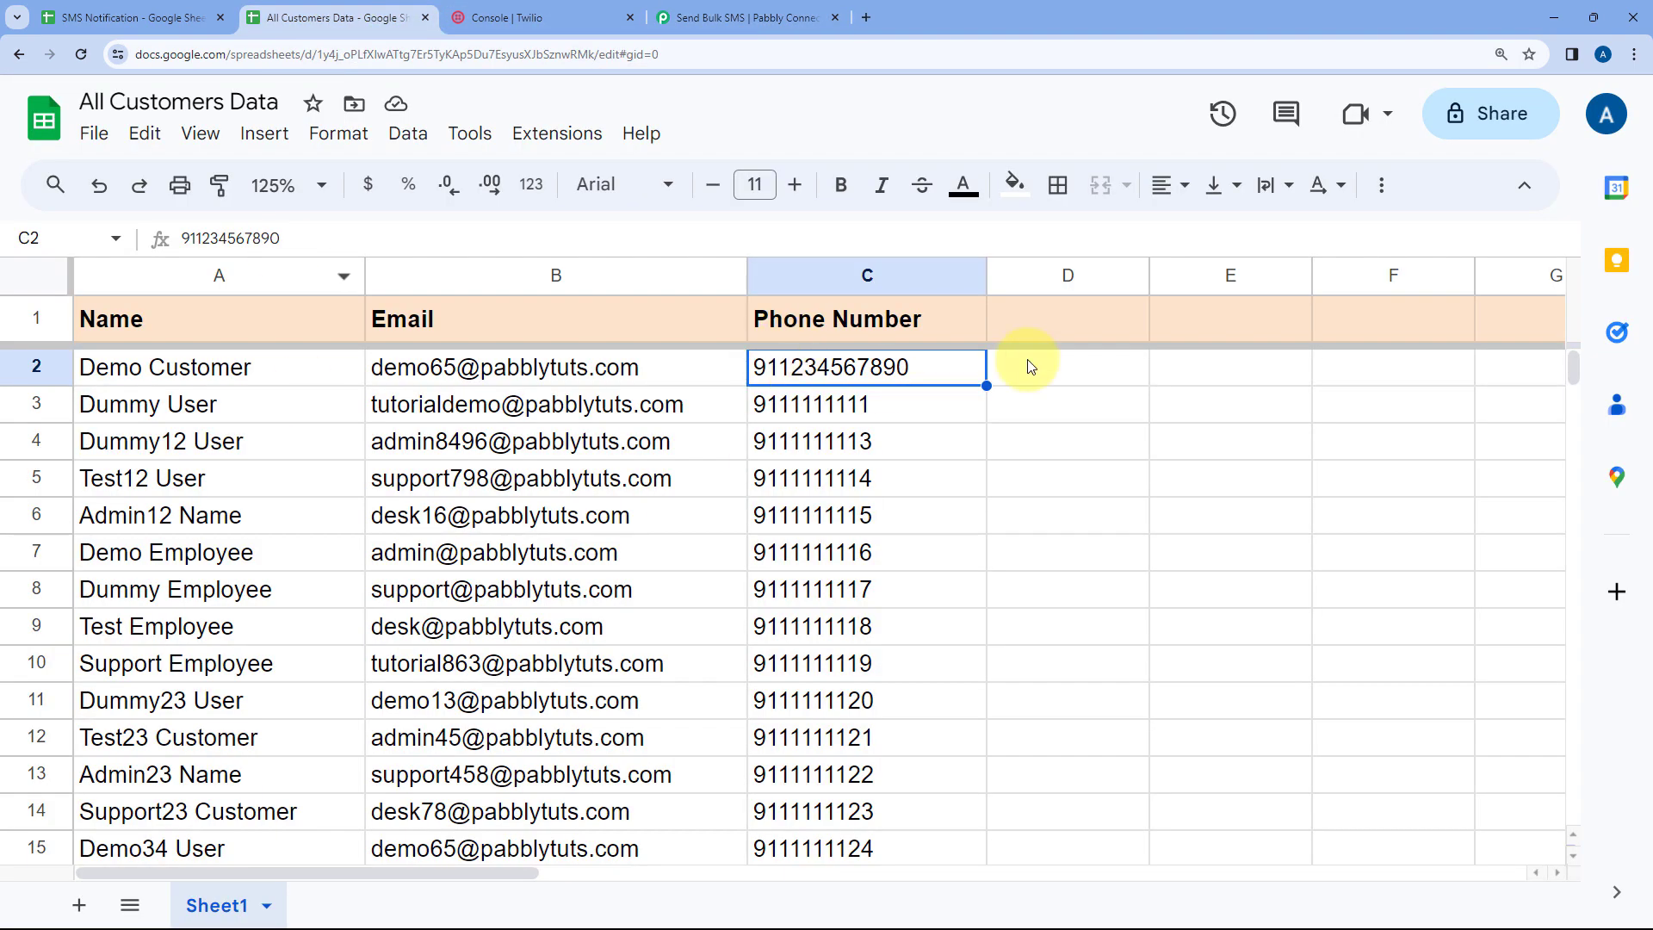
scroll(947, 388, "down", 2)
scroll(947, 396, "up", 2)
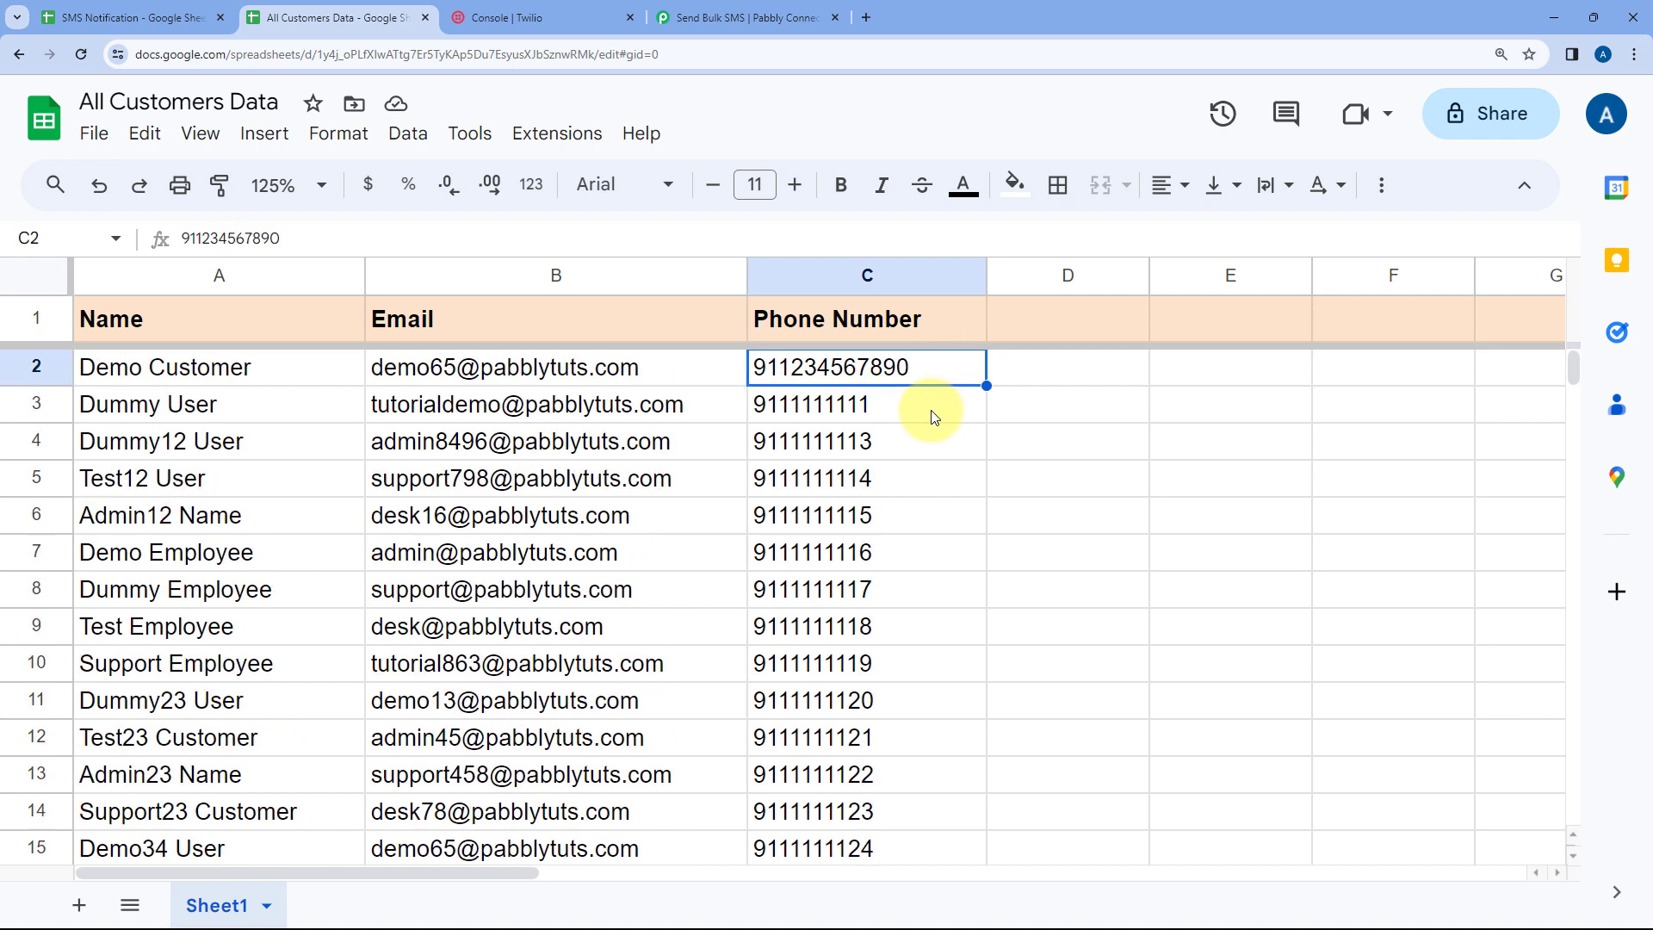
left_click(700, 16)
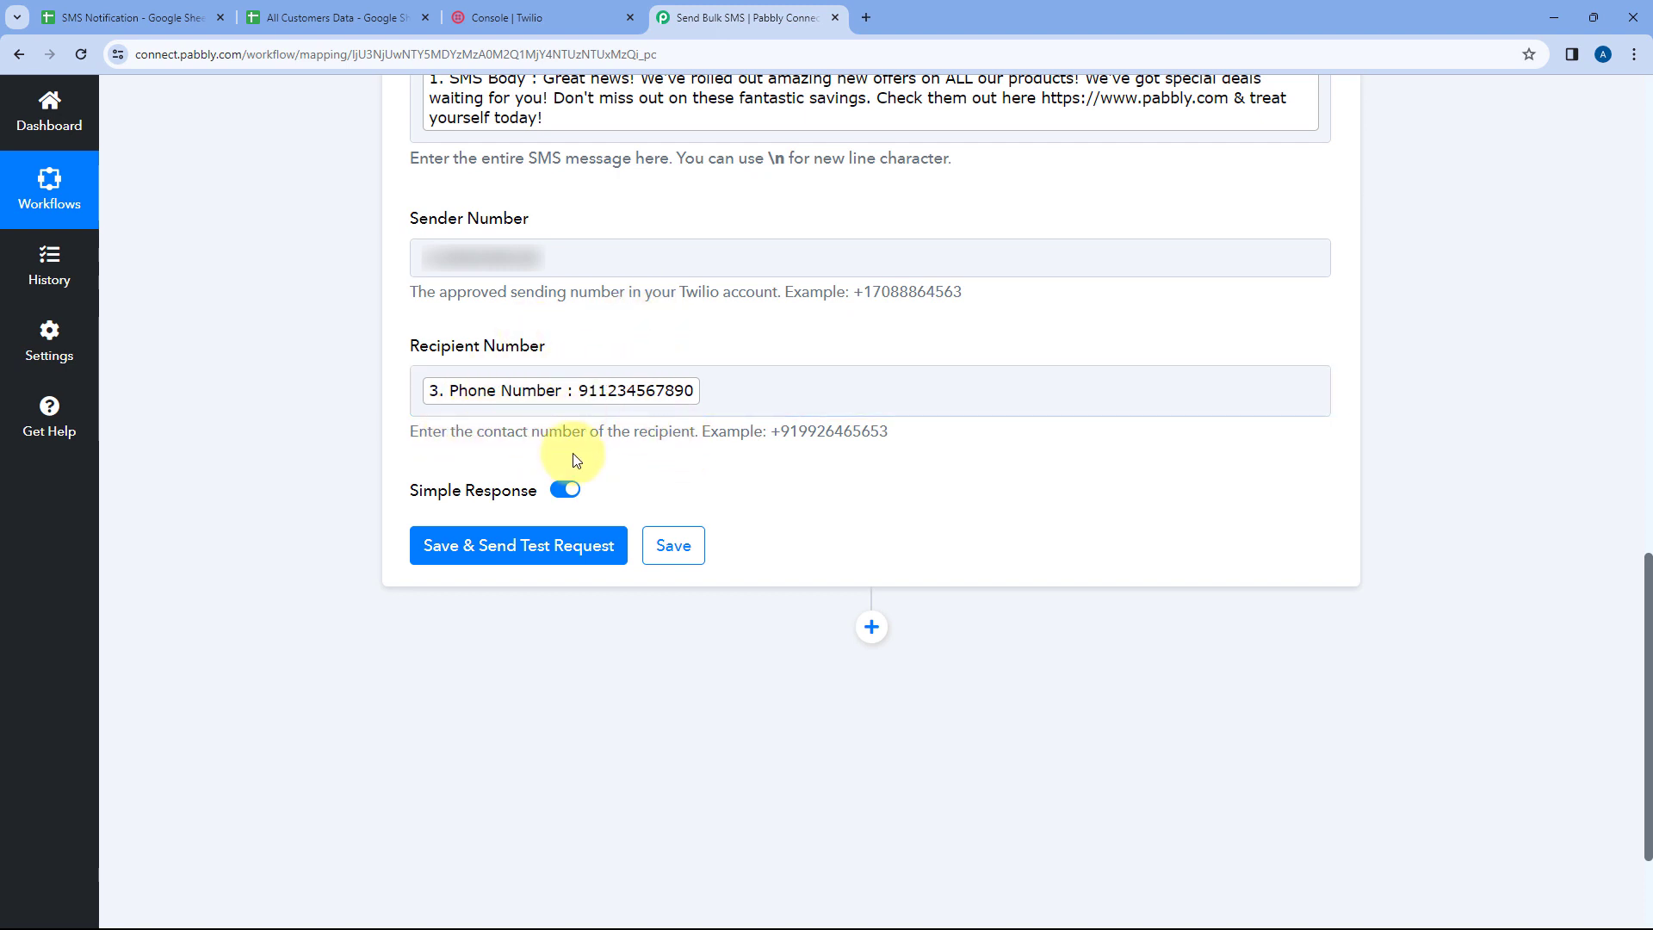
left_click_drag(777, 433, 889, 432)
left_click(786, 430)
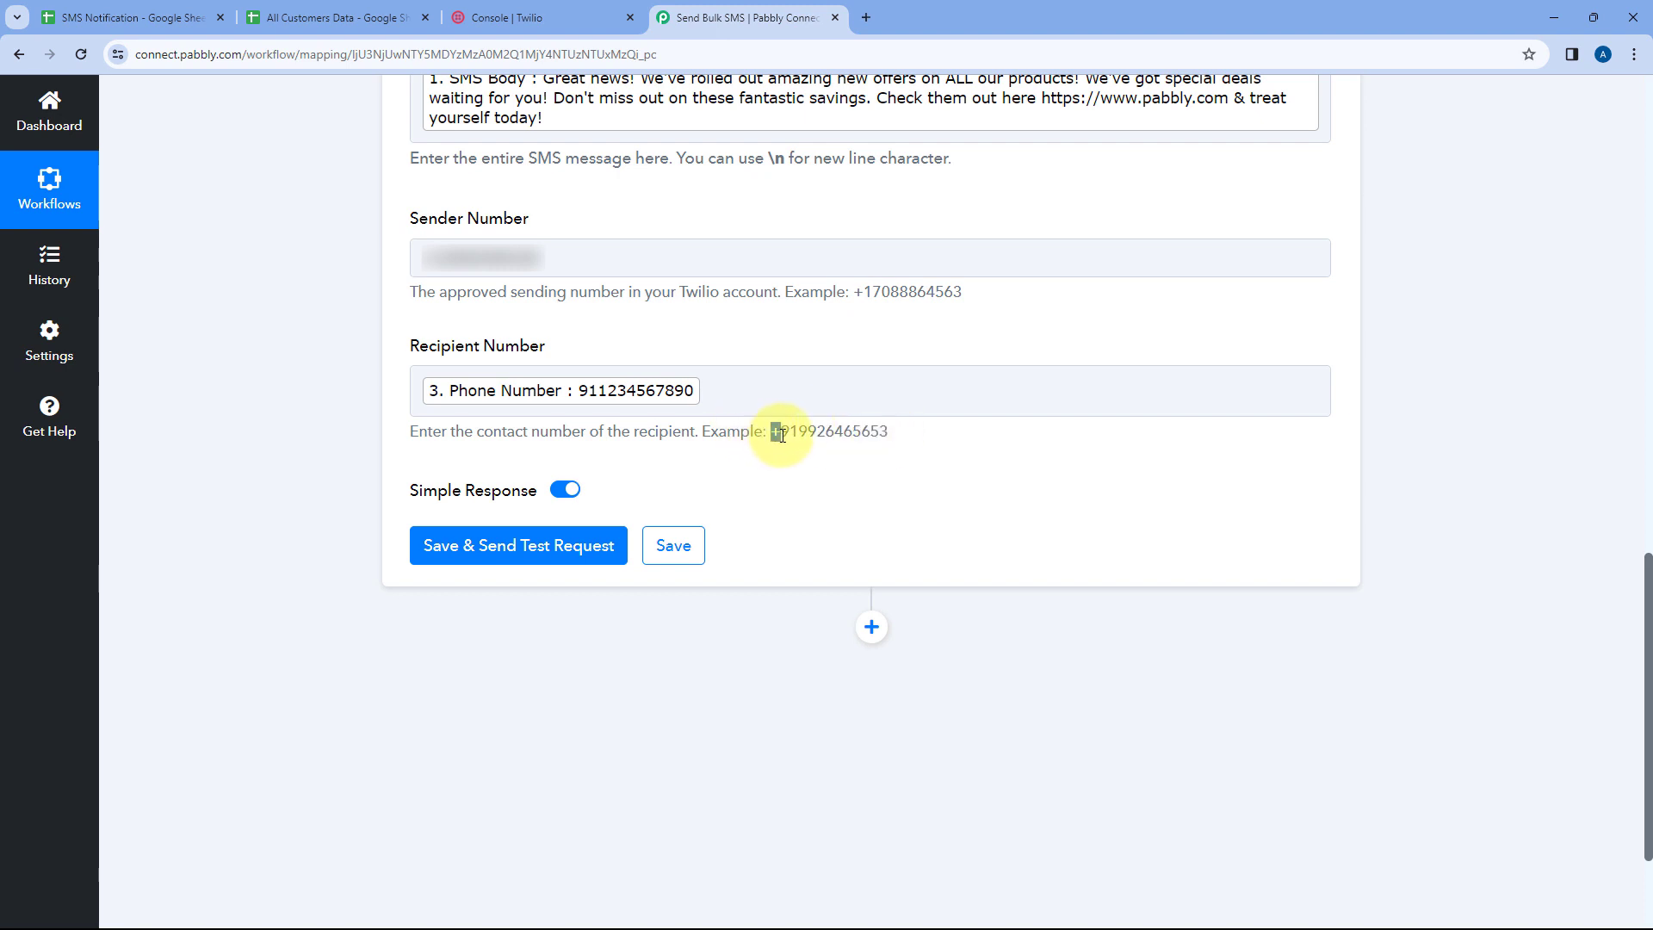
left_click_drag(800, 430, 880, 430)
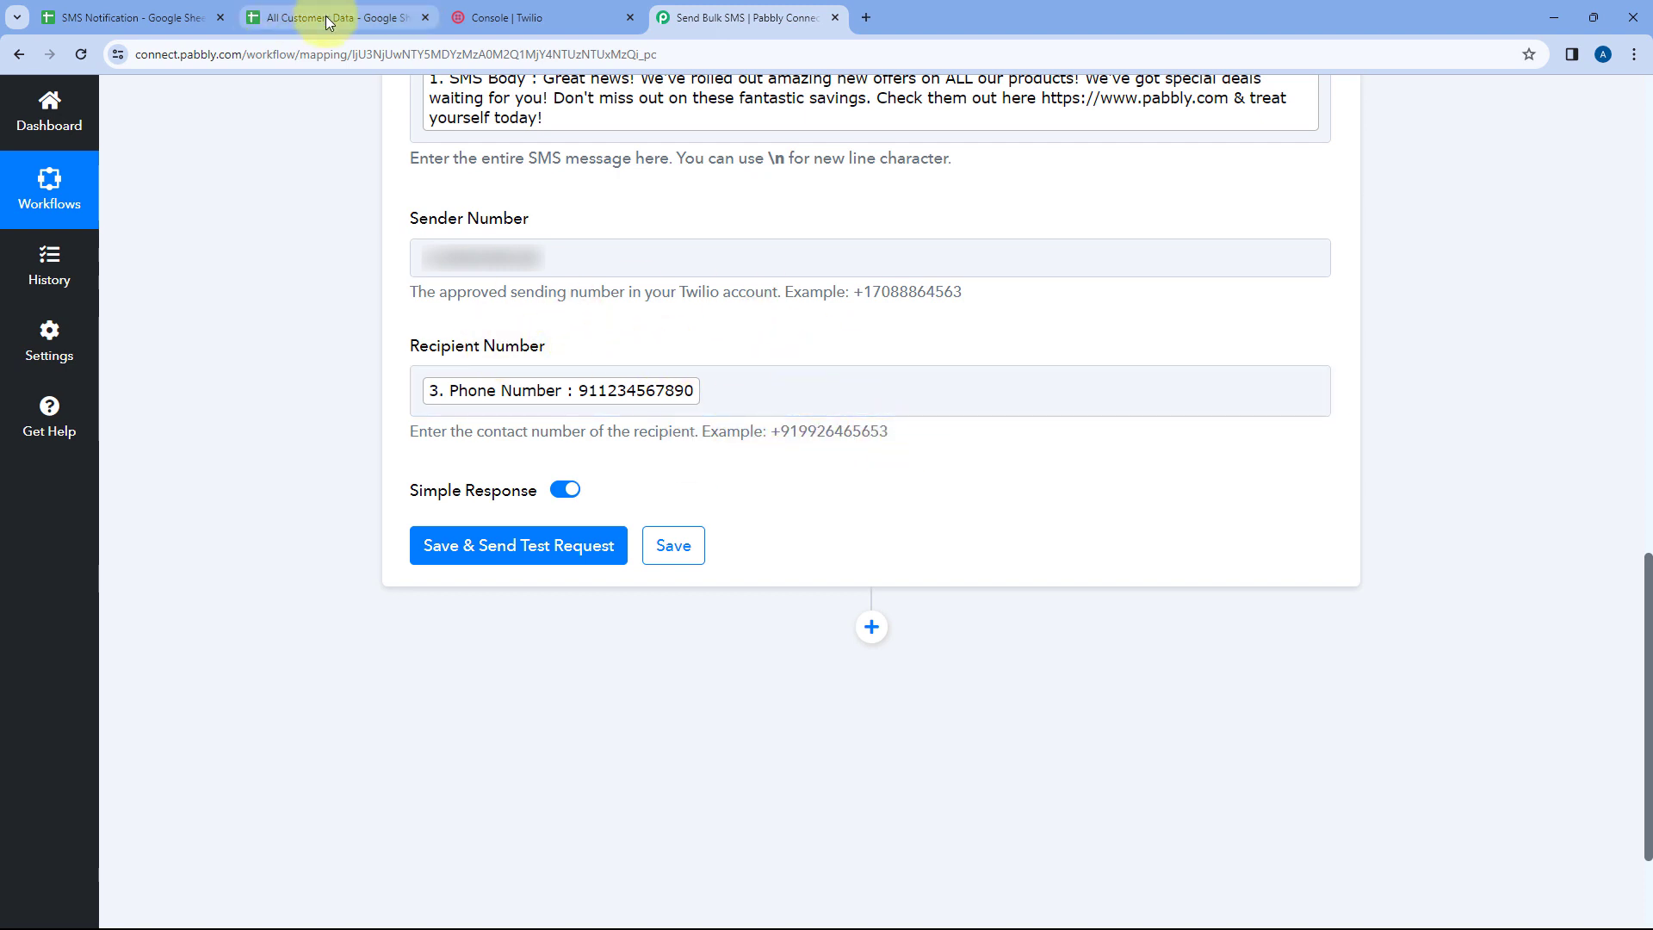
left_click(255, 7)
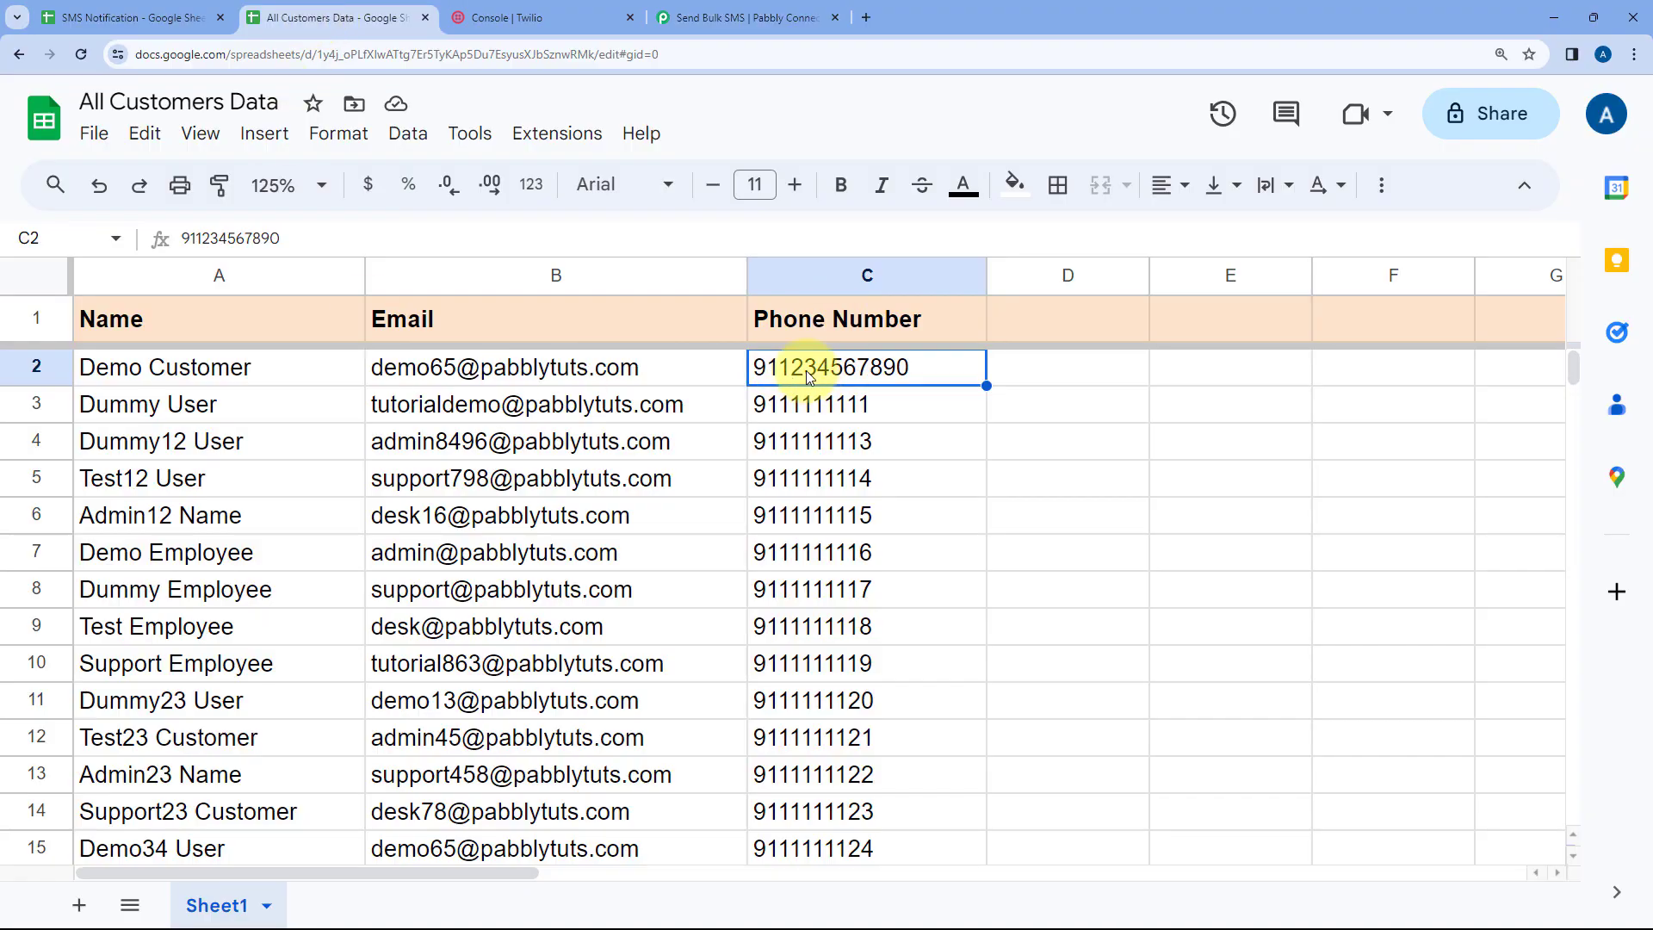
left_click(744, 17)
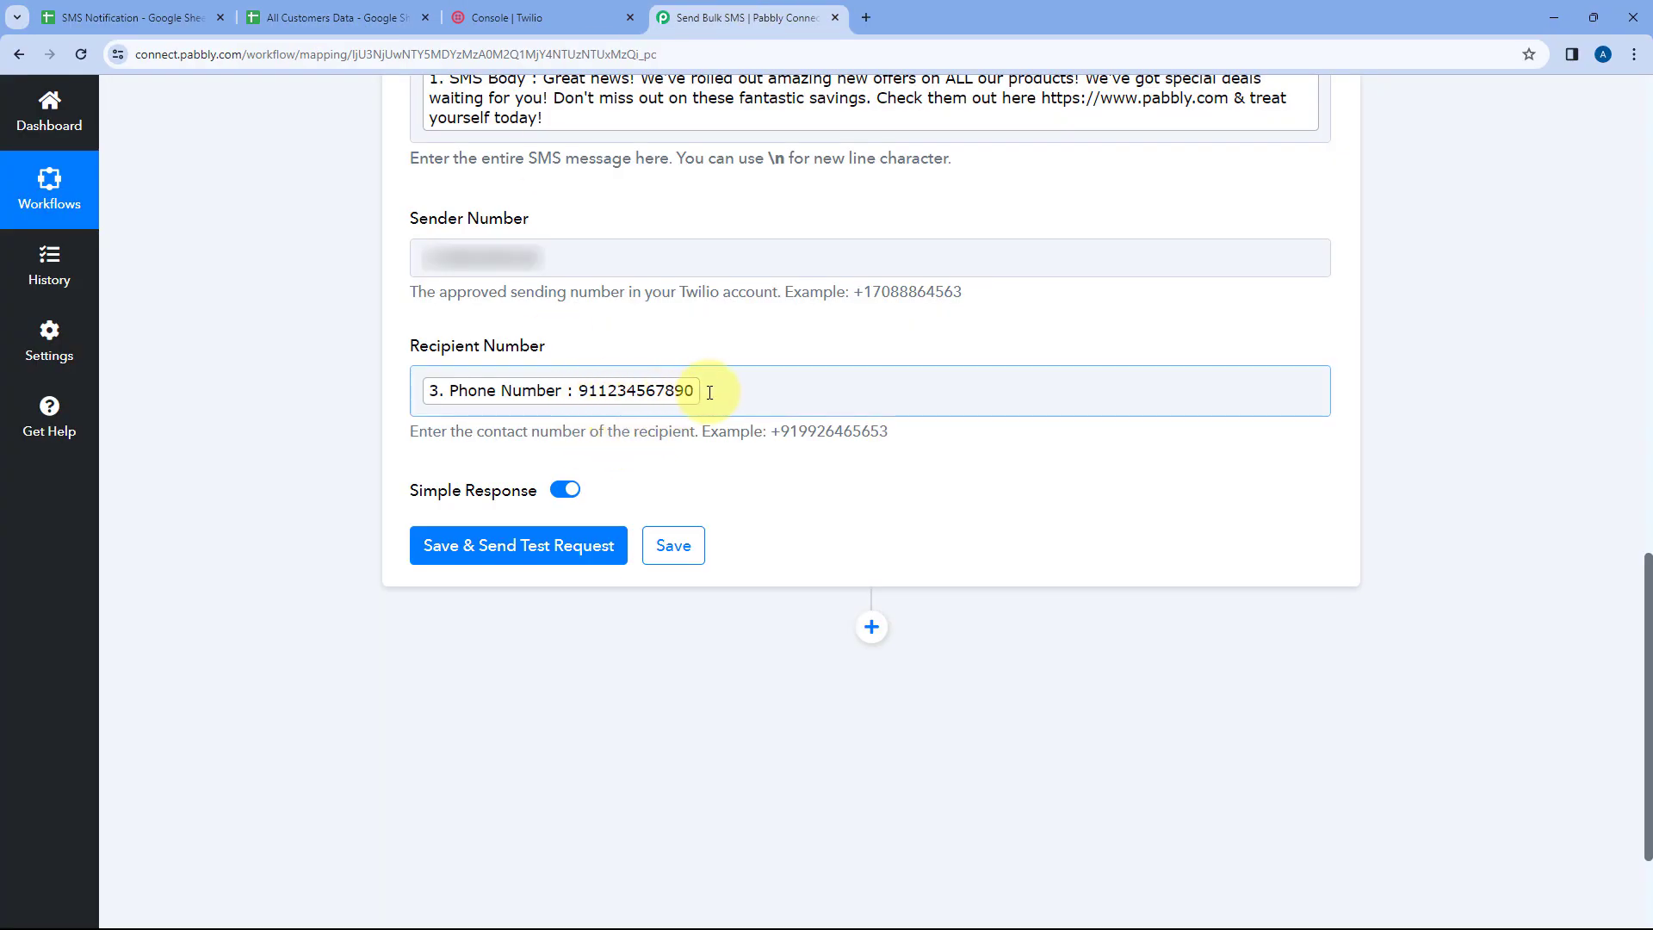
Prefix the Recipient Number with the +91 country code and save and send a test request
left_click(423, 391)
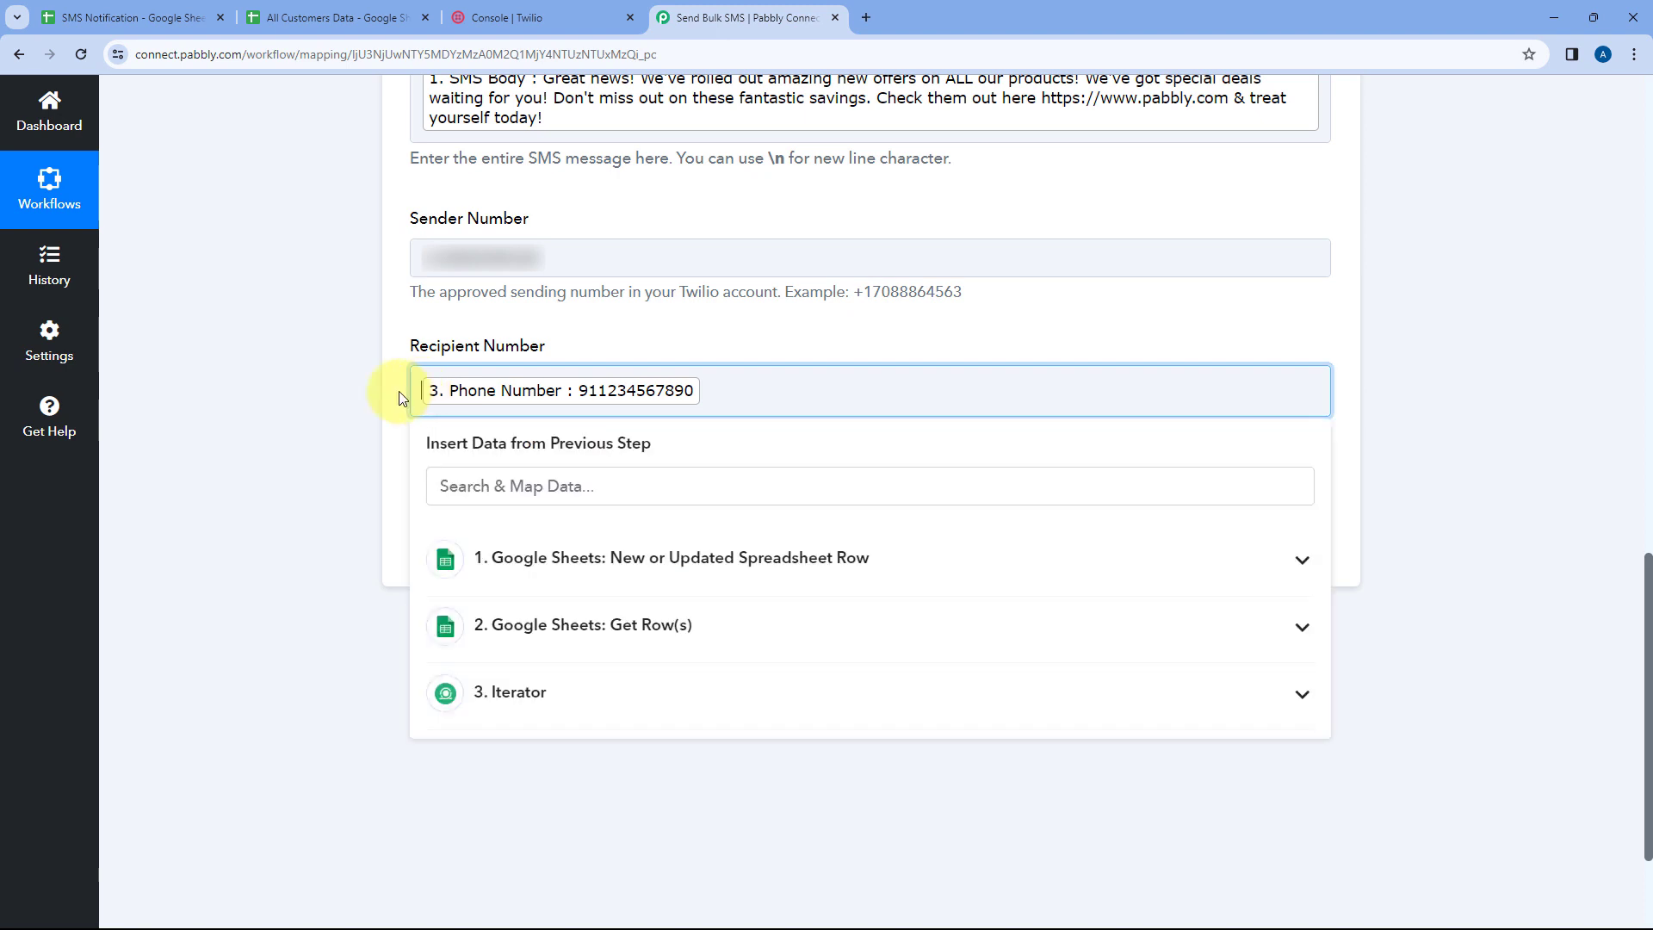
type("+")
left_click(336, 398)
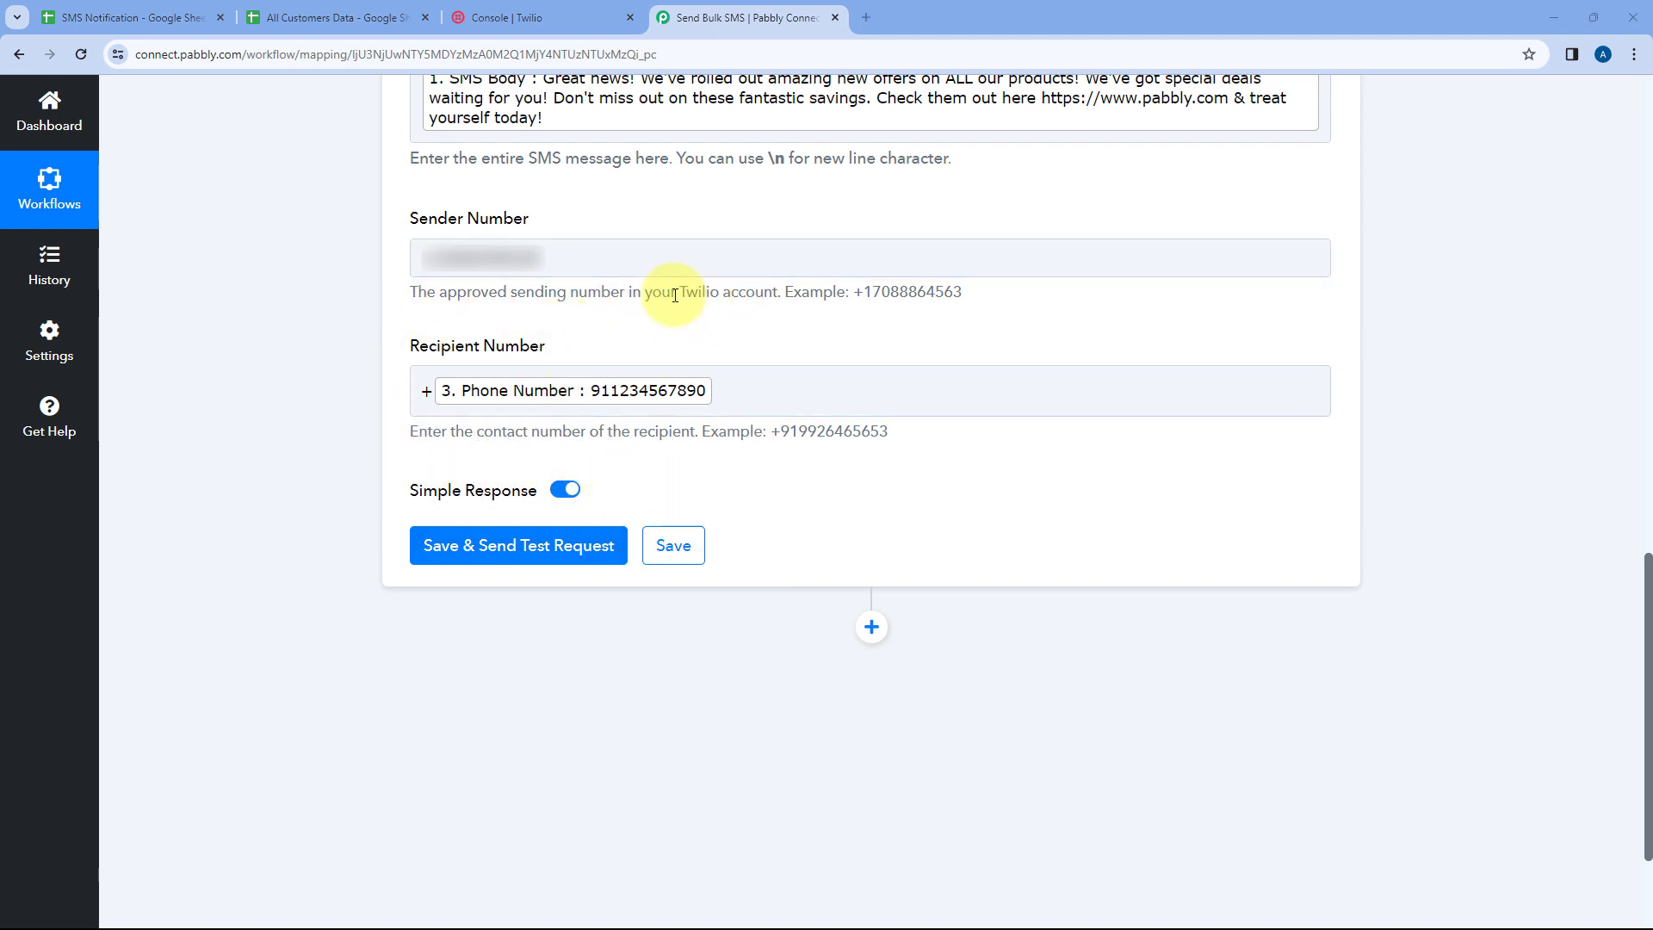
scroll(639, 319, "down", 2)
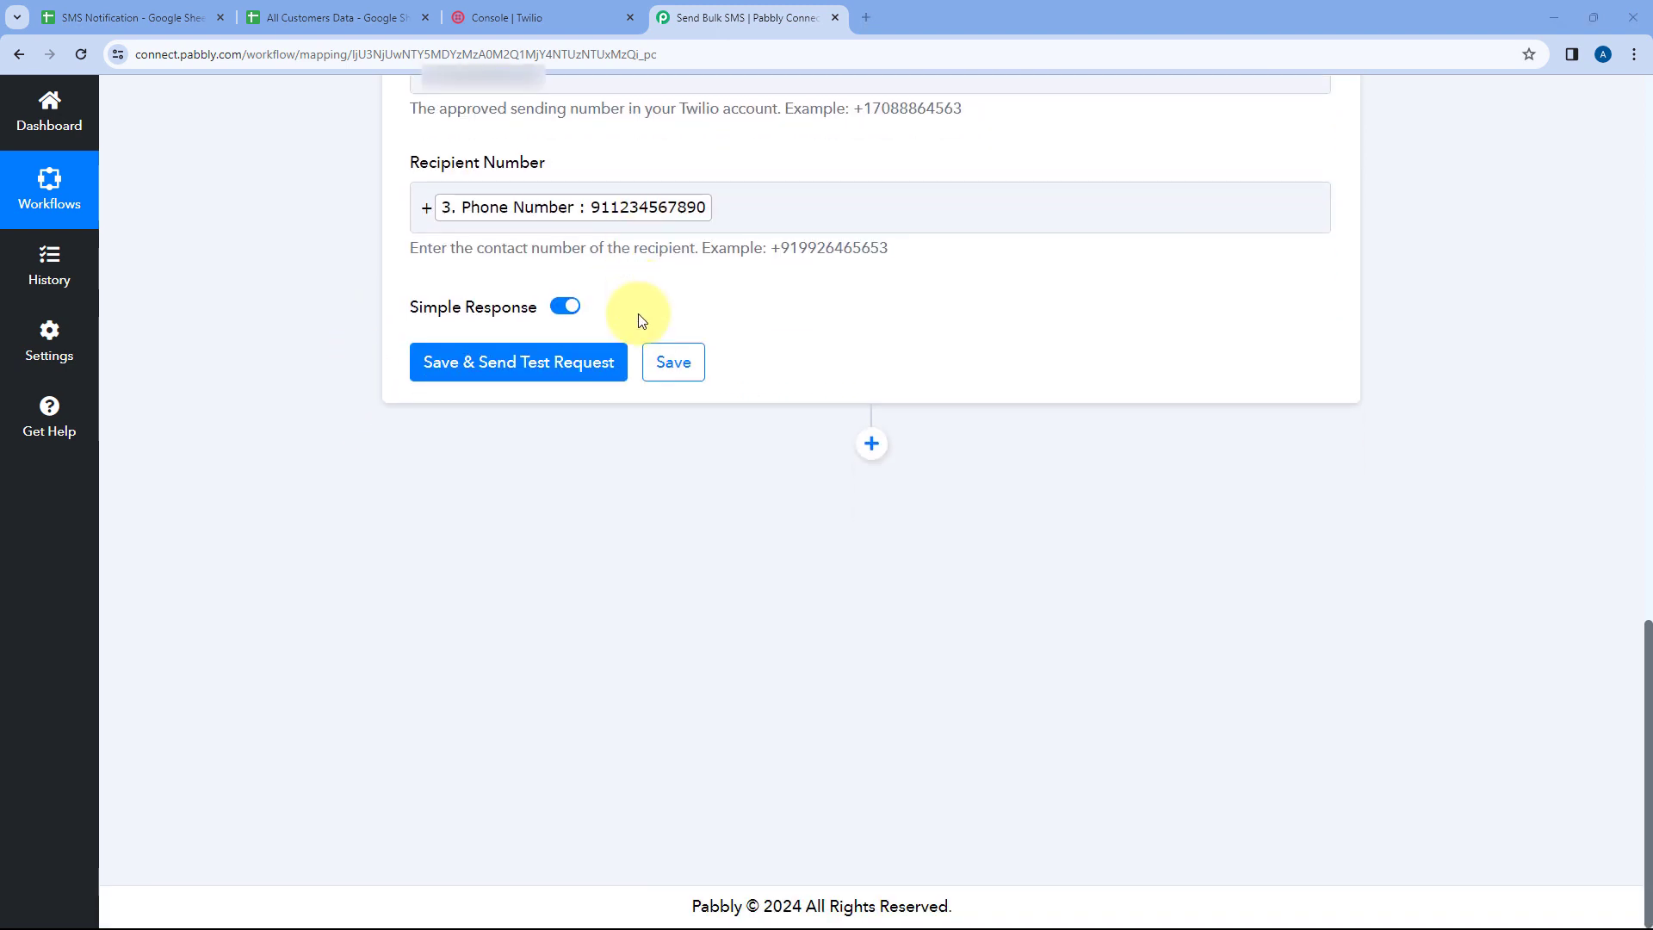
left_click(529, 363)
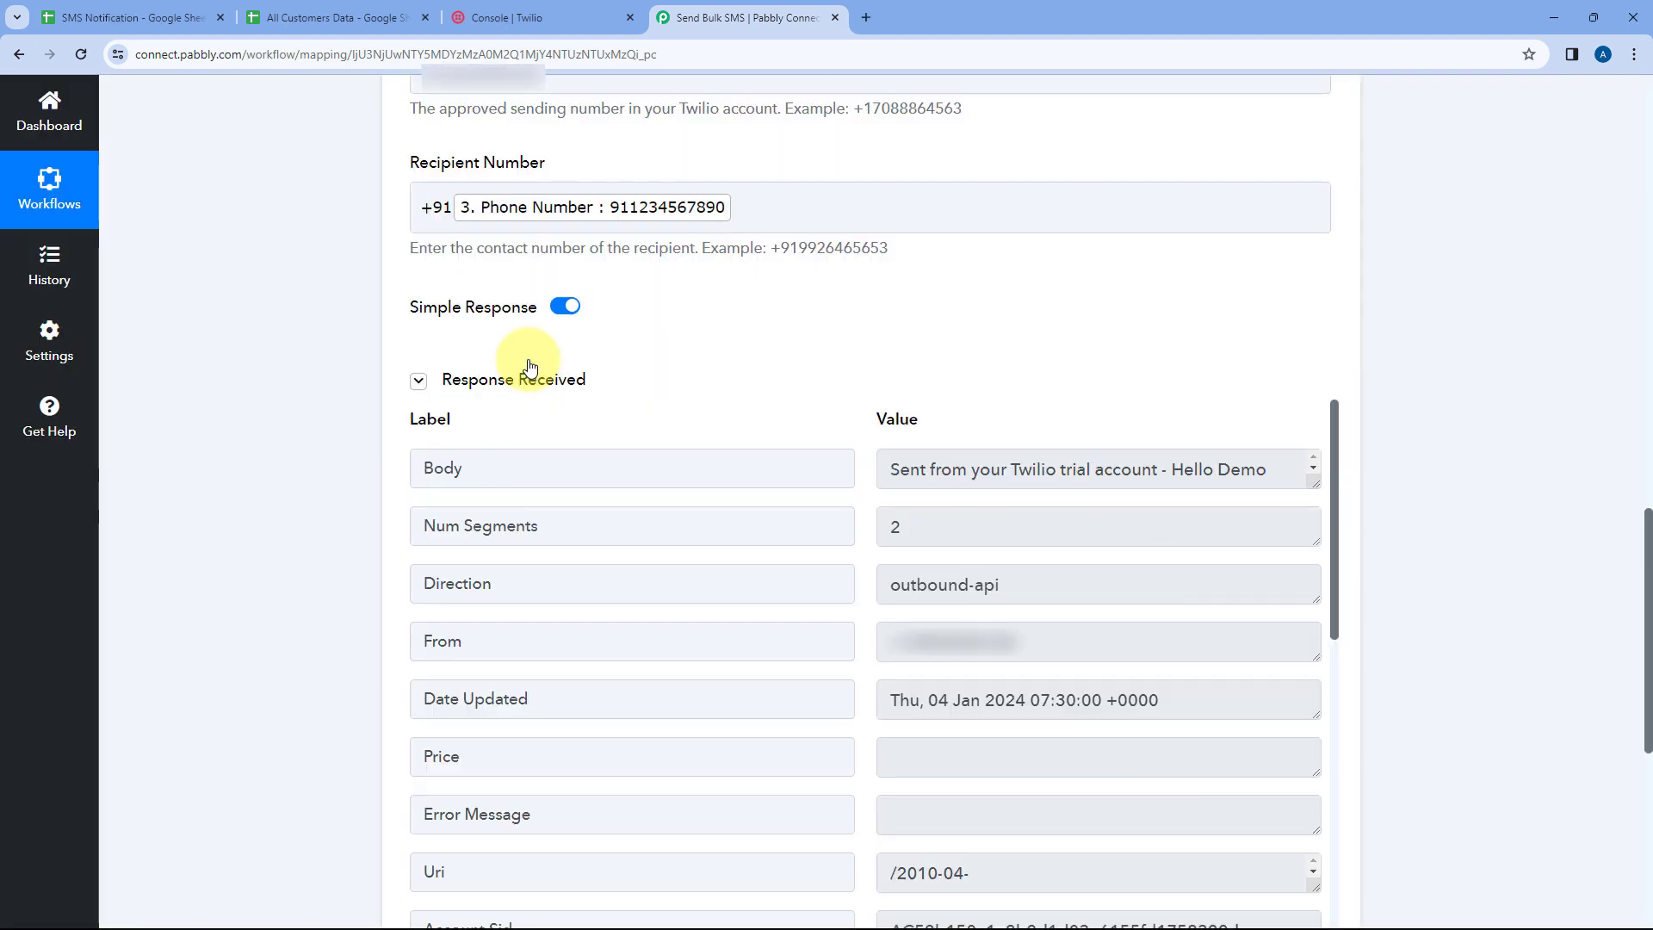
Examine the Body value in the test response received from Twilio
scroll(804, 377, "down", 1)
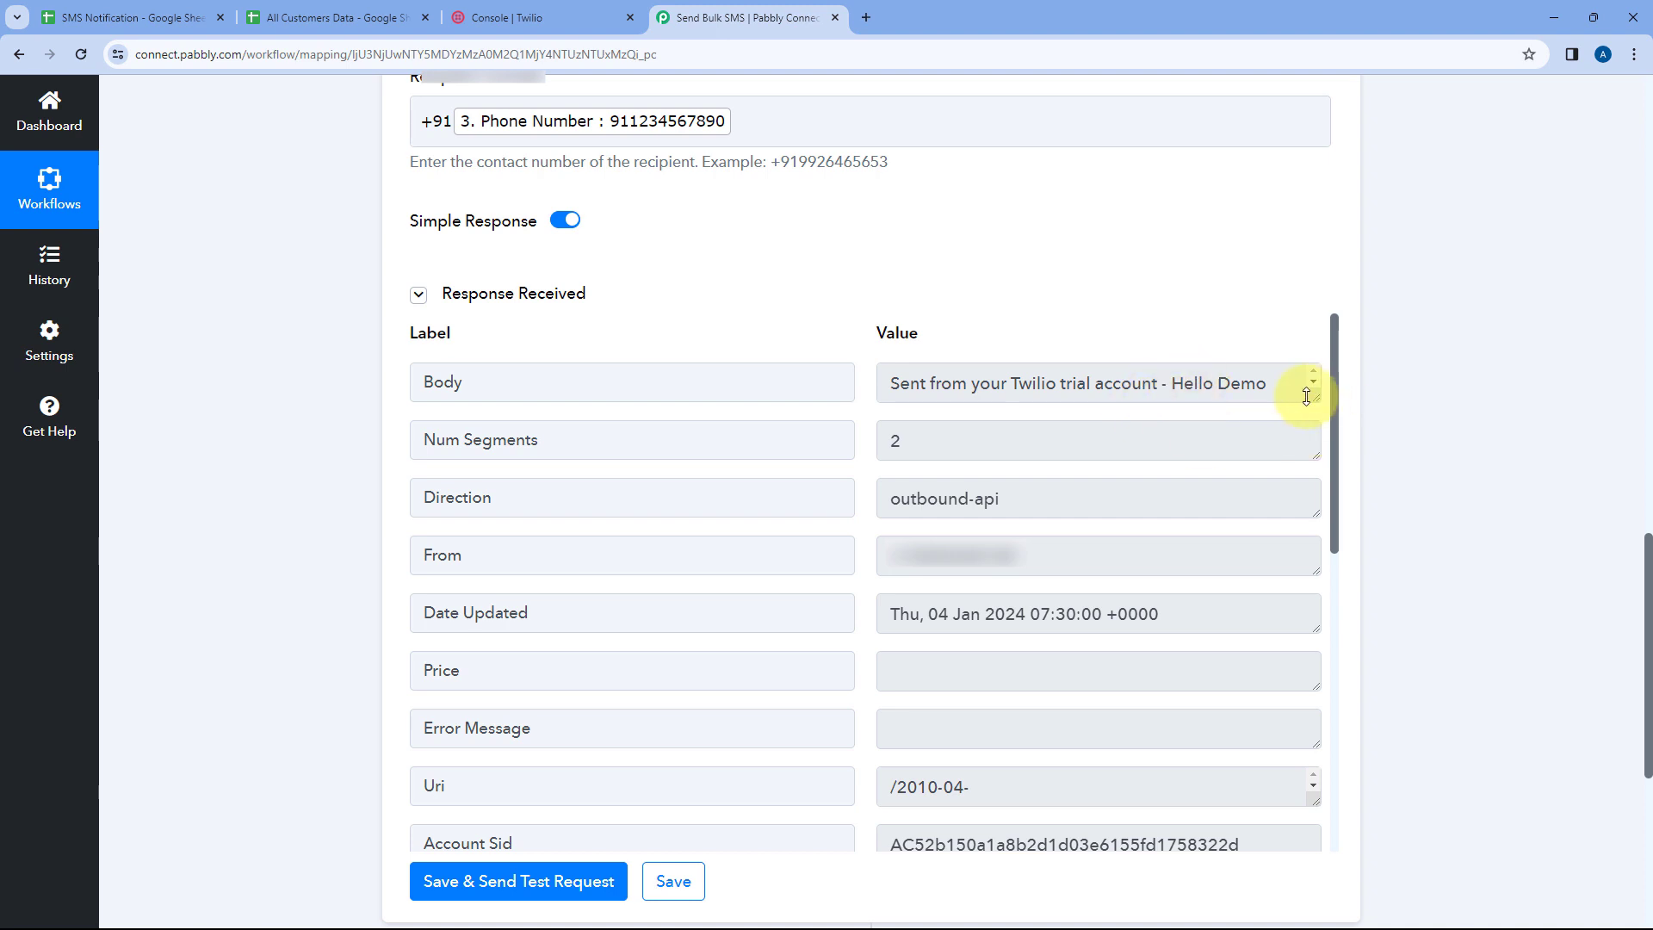
left_click_drag(1315, 397, 1313, 637)
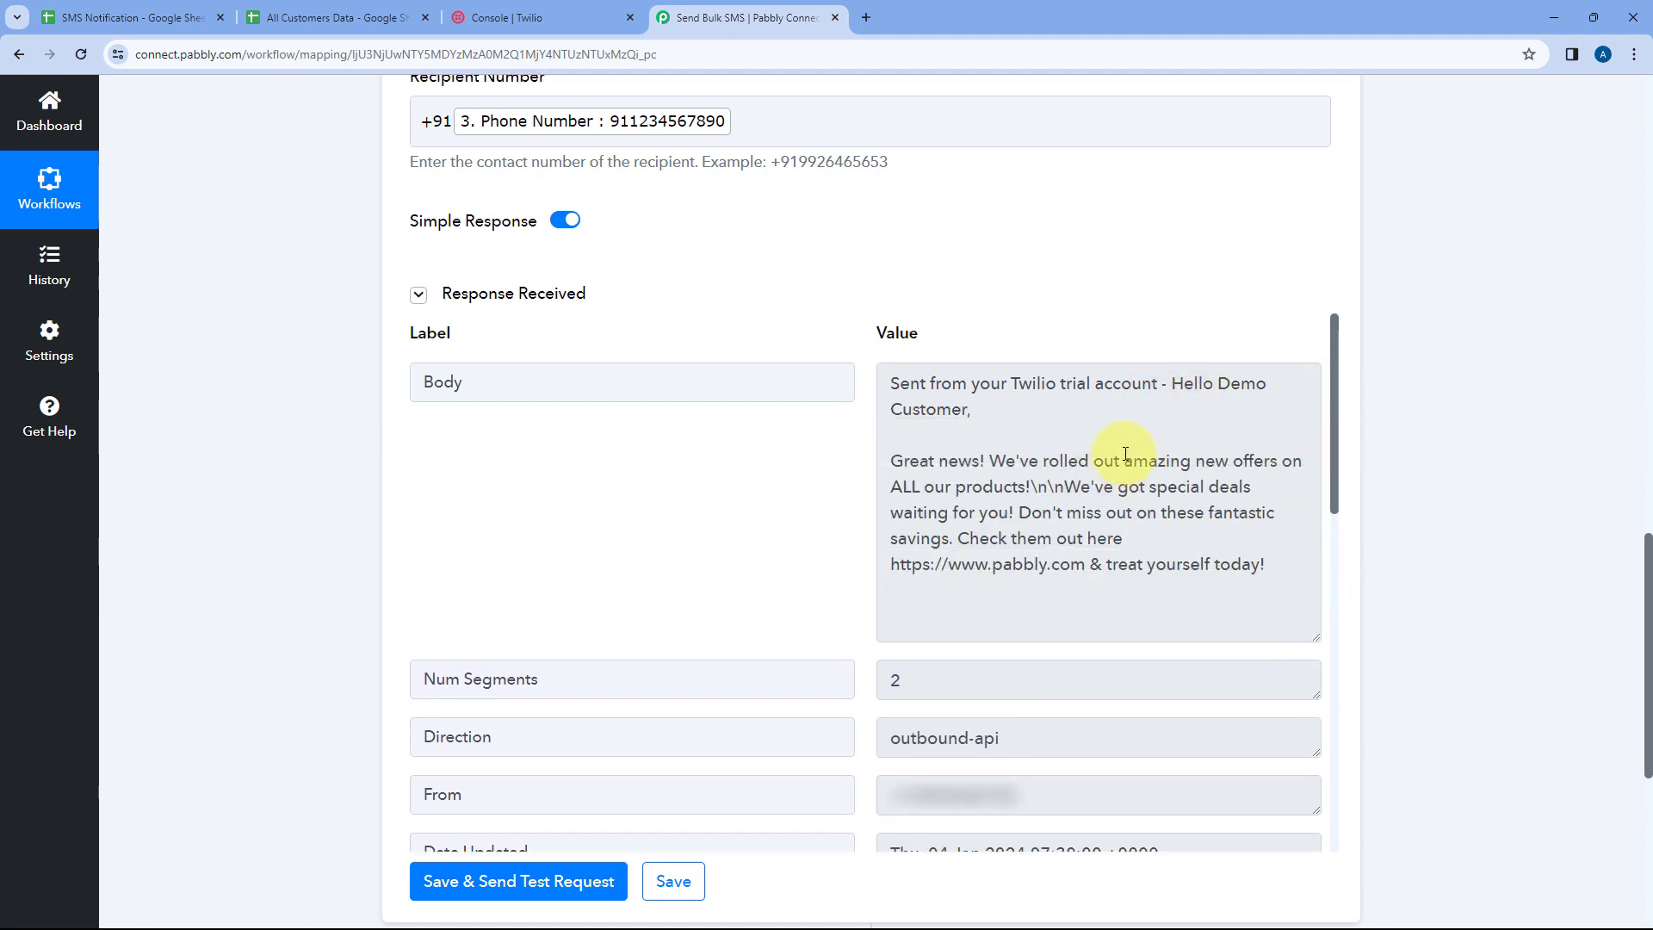
scroll(858, 338, "up", 1)
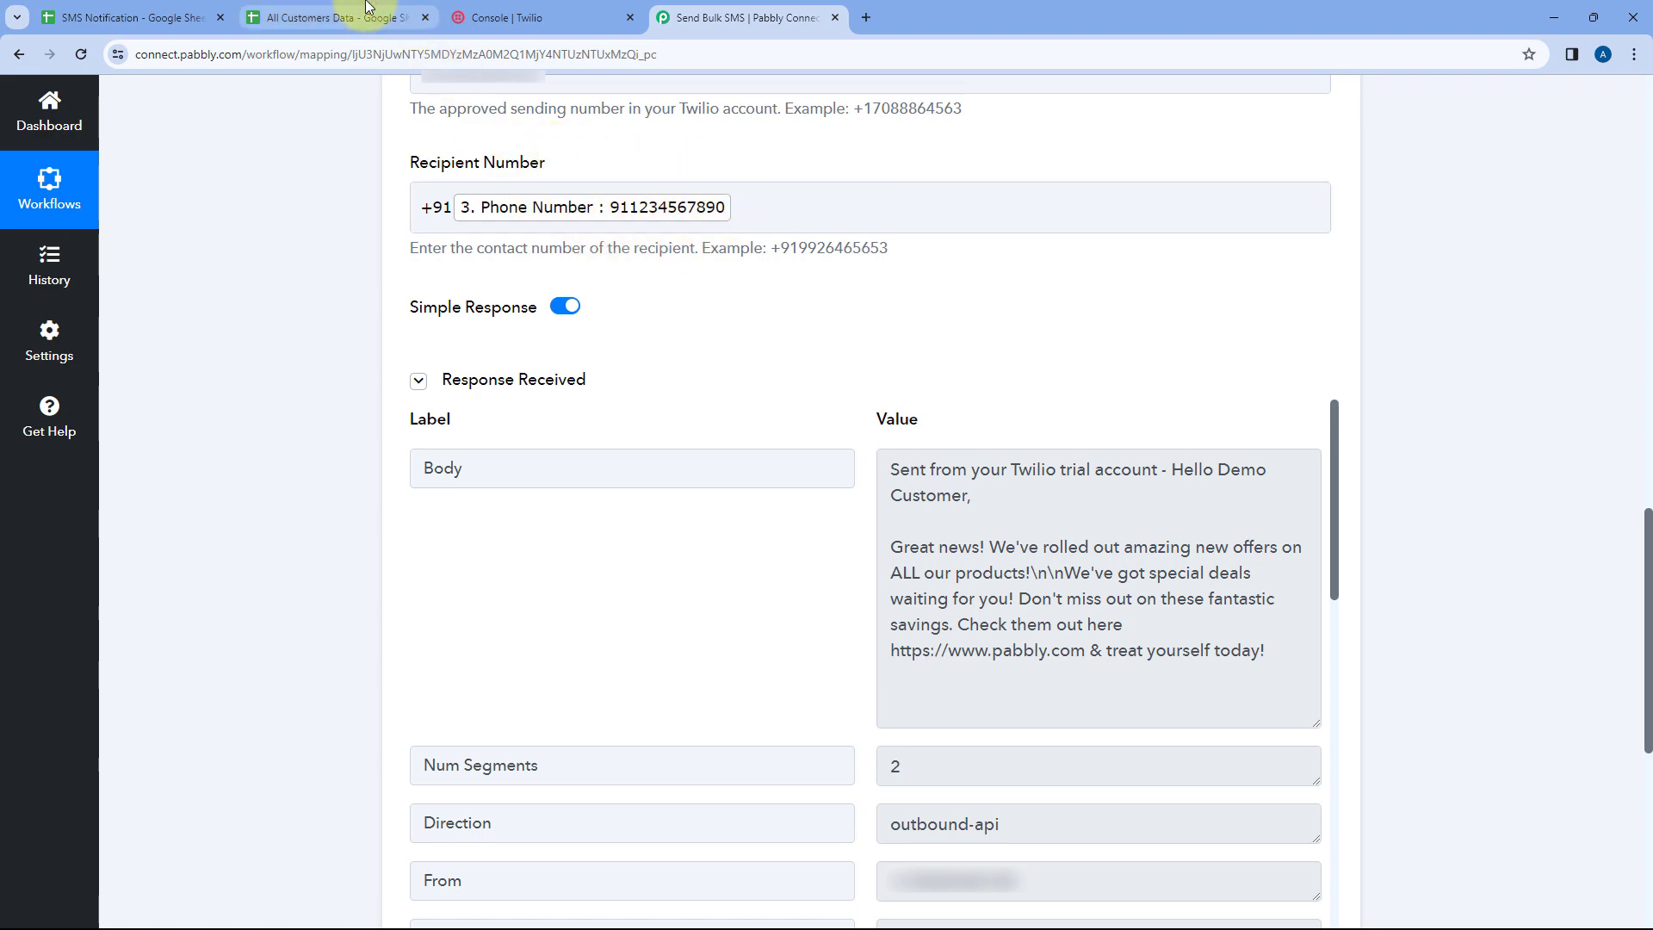
Compare the first customer's name and phone number in All Customers Data with the Twilio test response
left_click(335, 17)
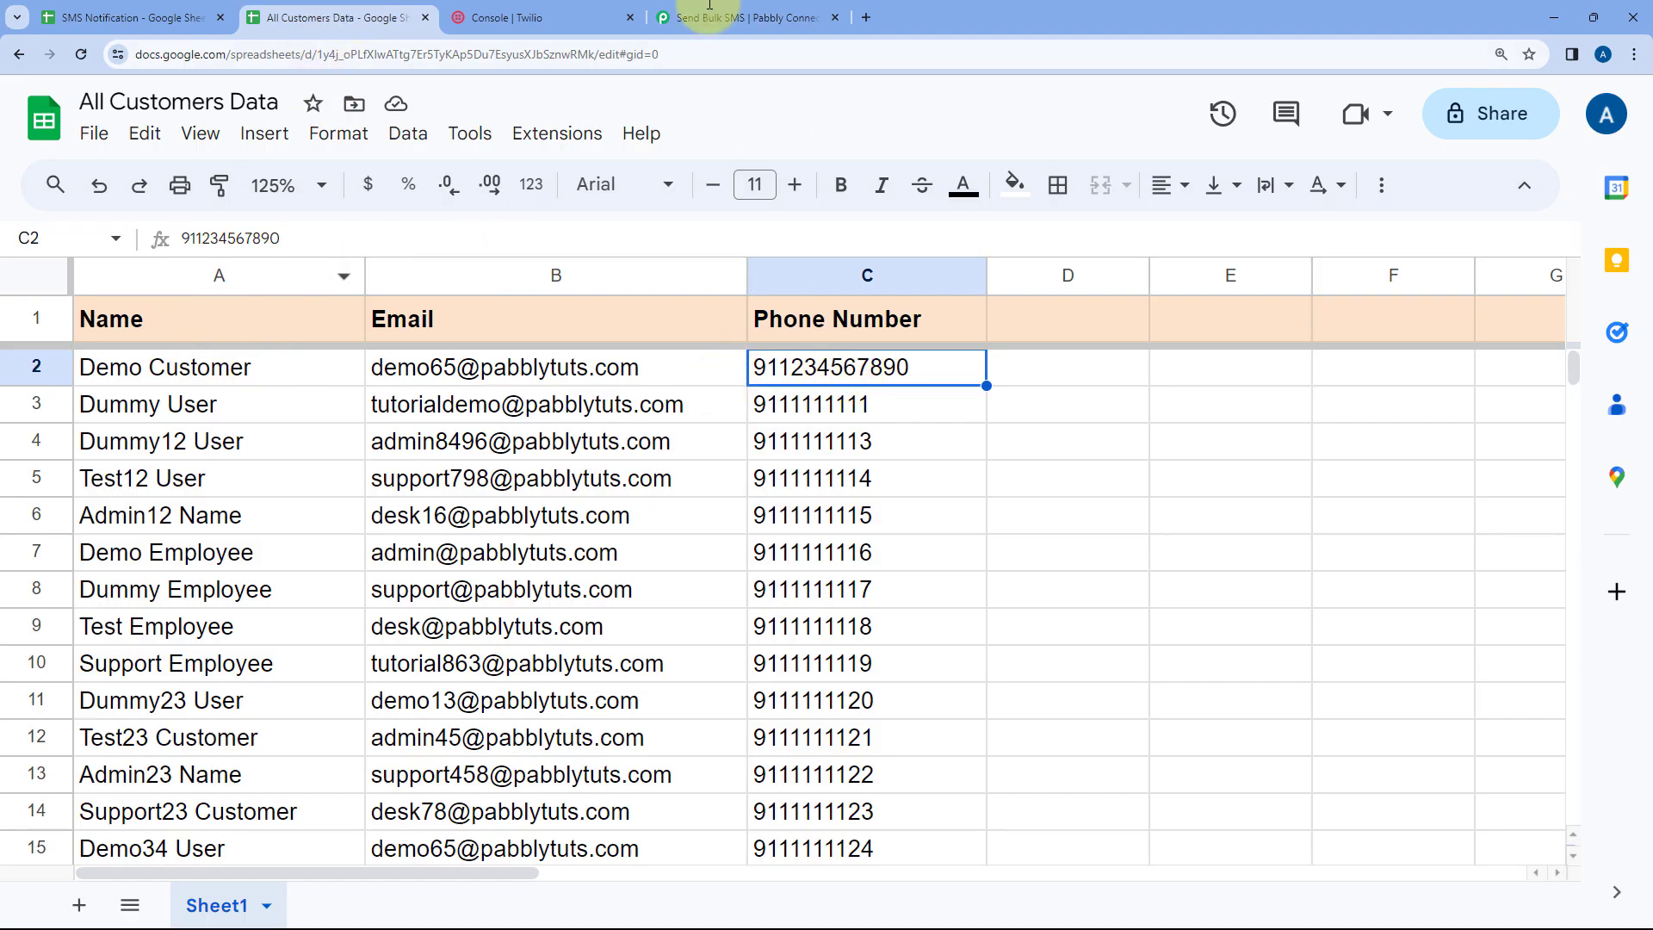
left_click(740, 17)
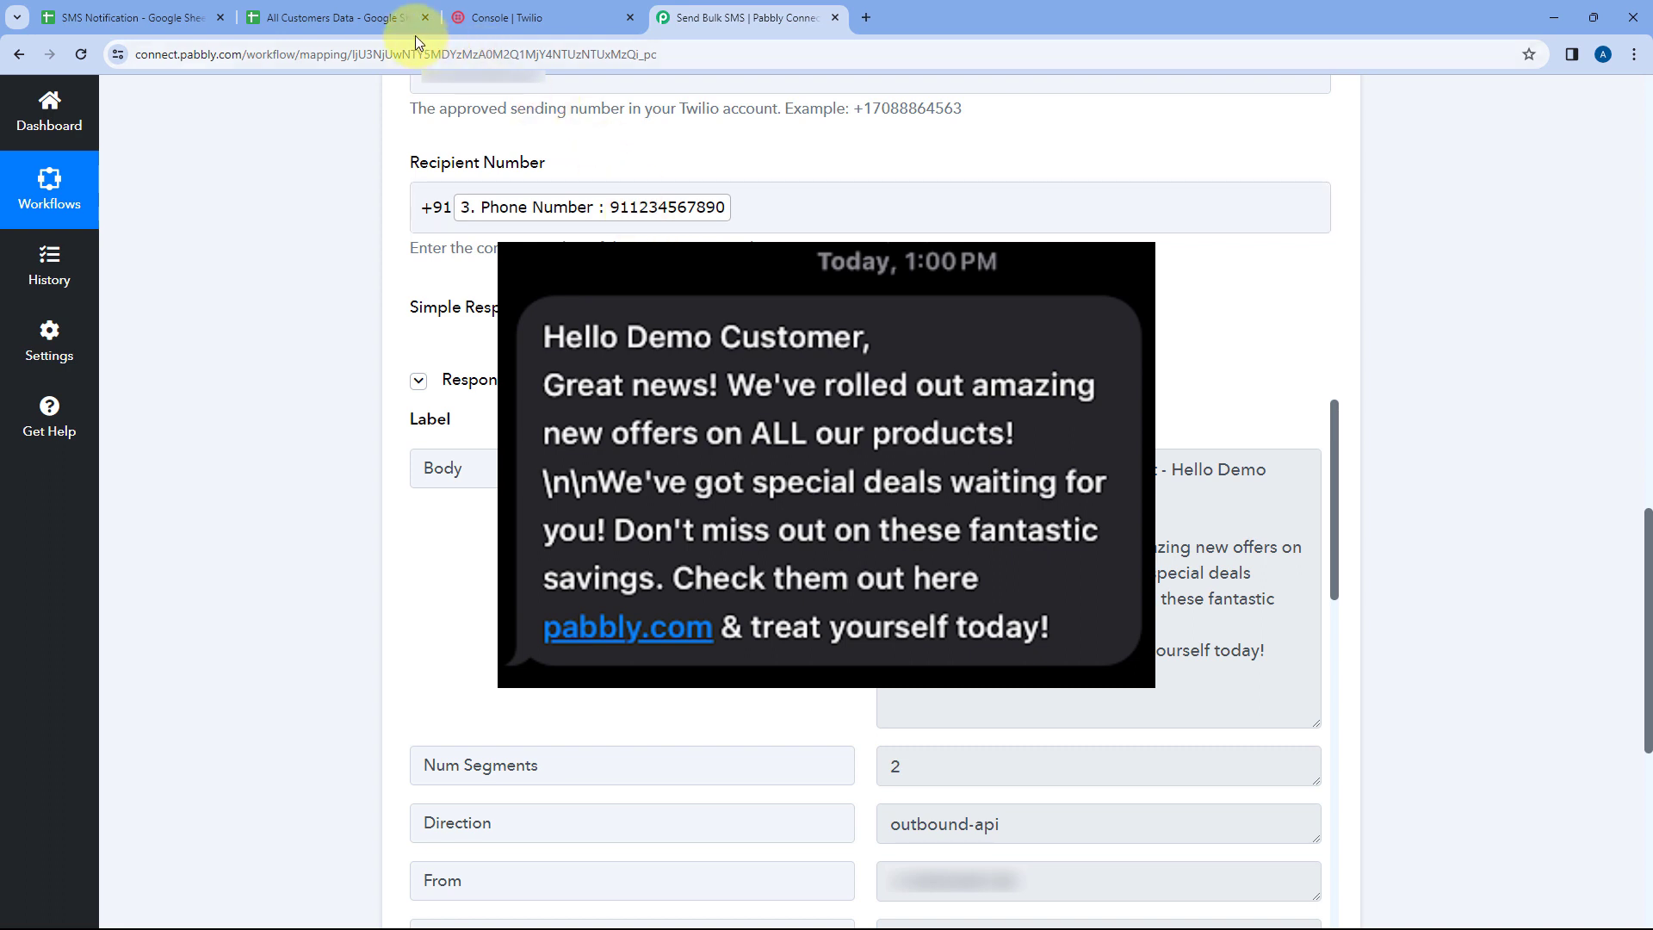
left_click(394, 26)
left_click(206, 376)
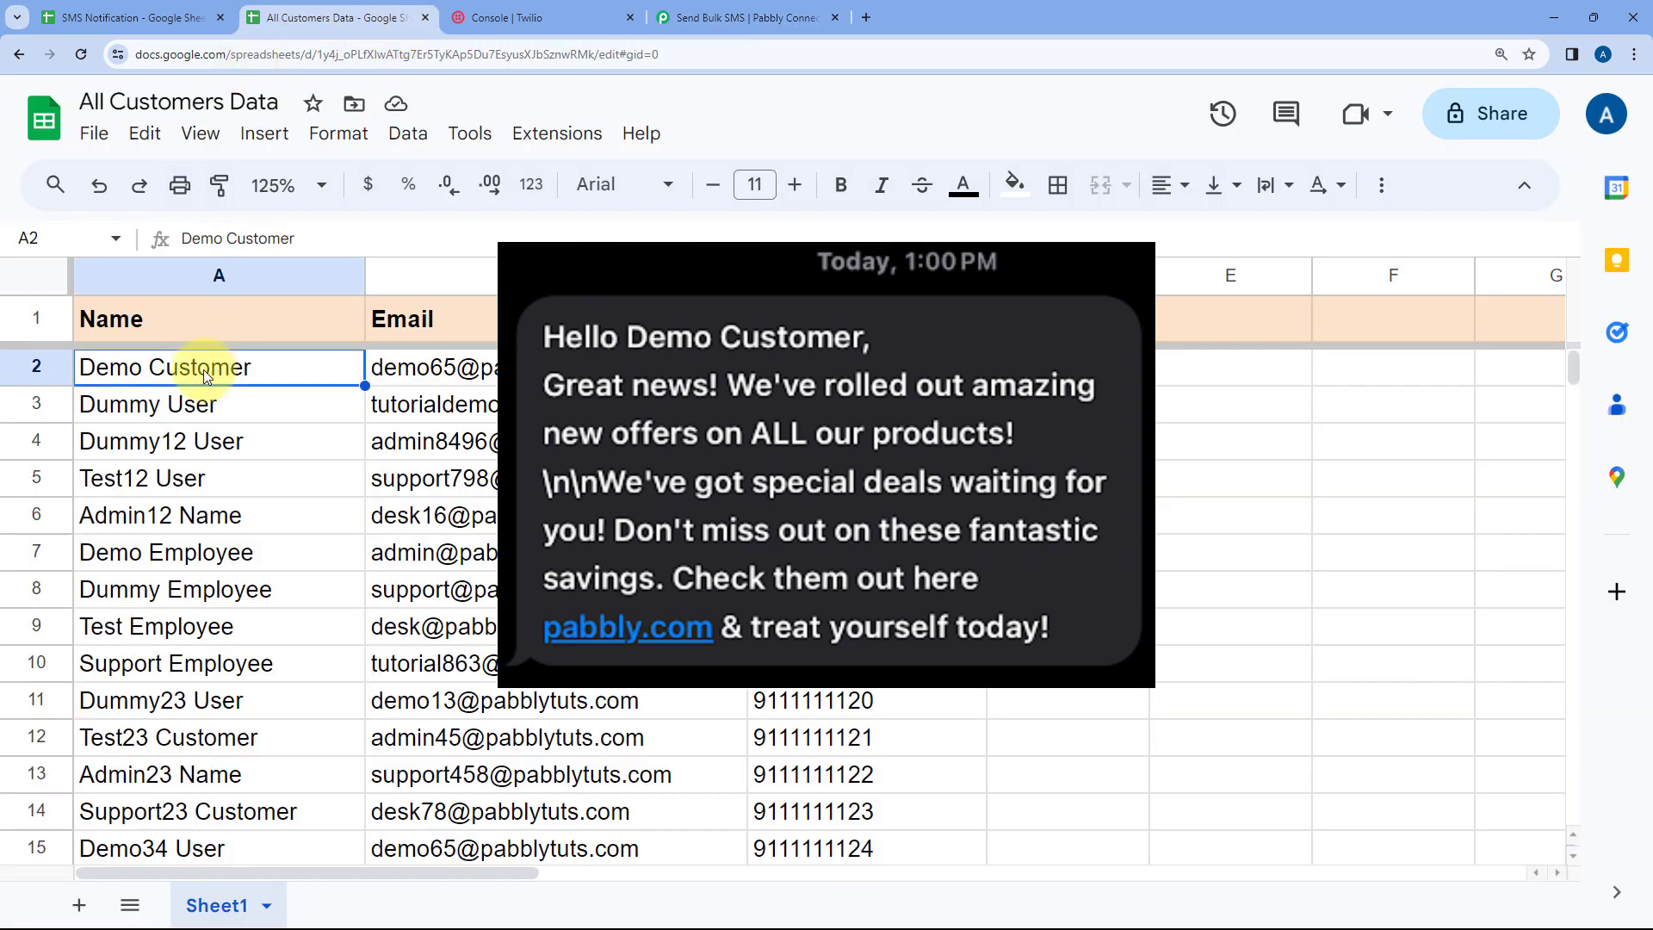
left_click(704, 10)
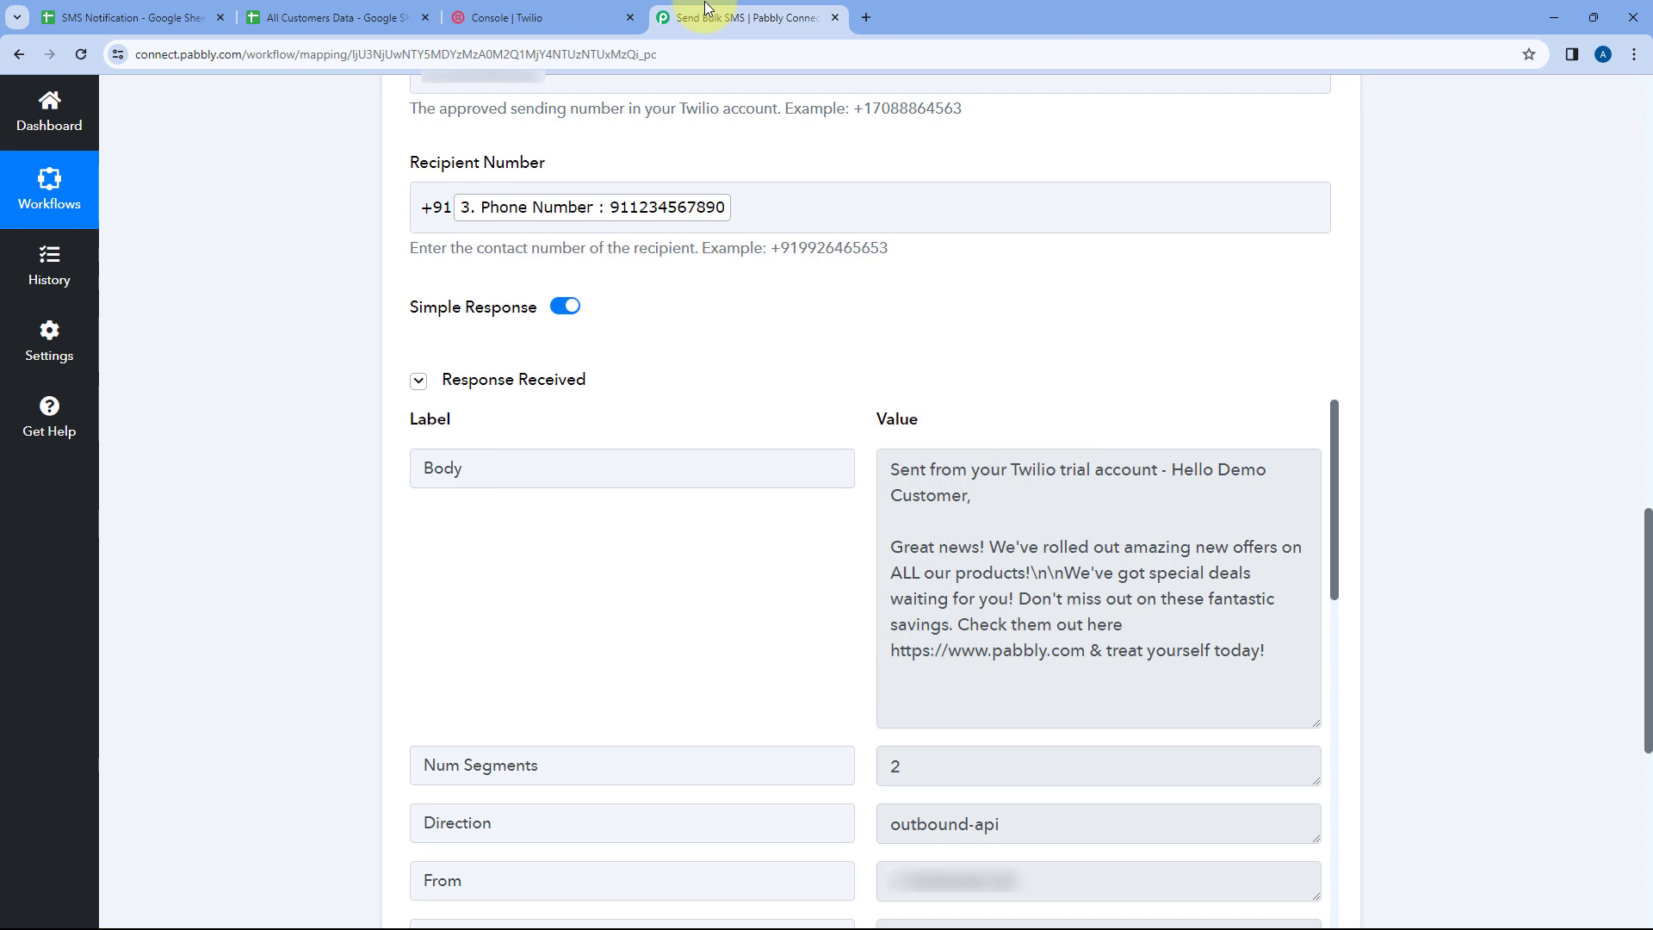
Review the SMS Body message in the SMS Notification sheet and the workflow's step list
left_click(155, 18)
double_click(342, 384)
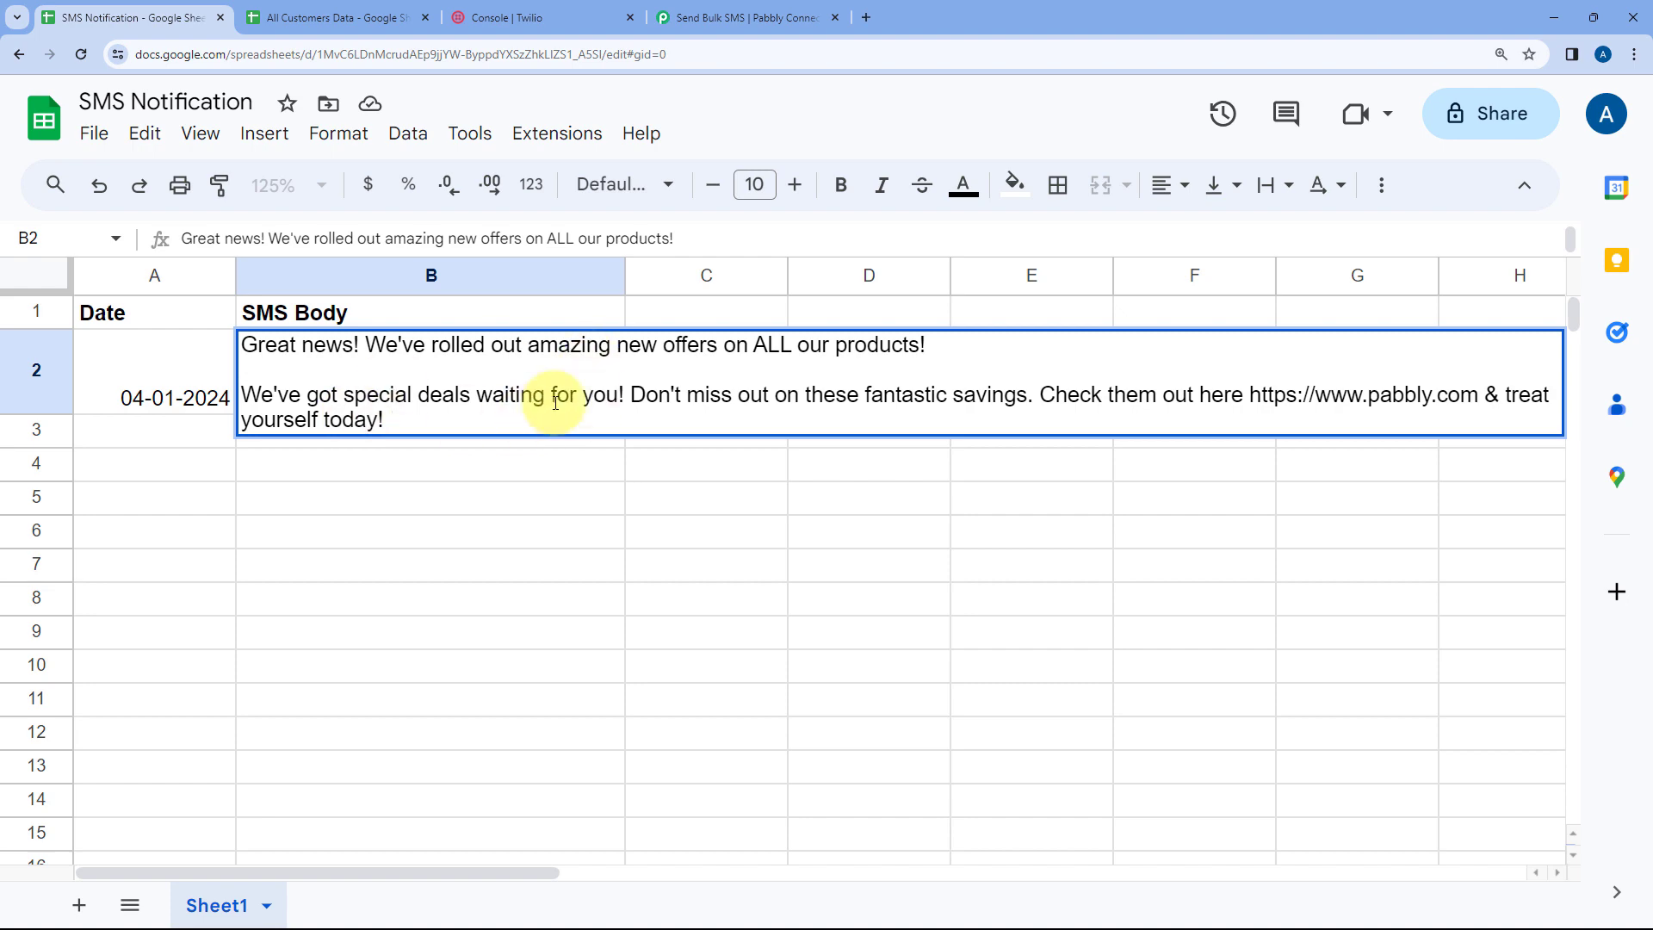
left_click(183, 379)
left_click(392, 372)
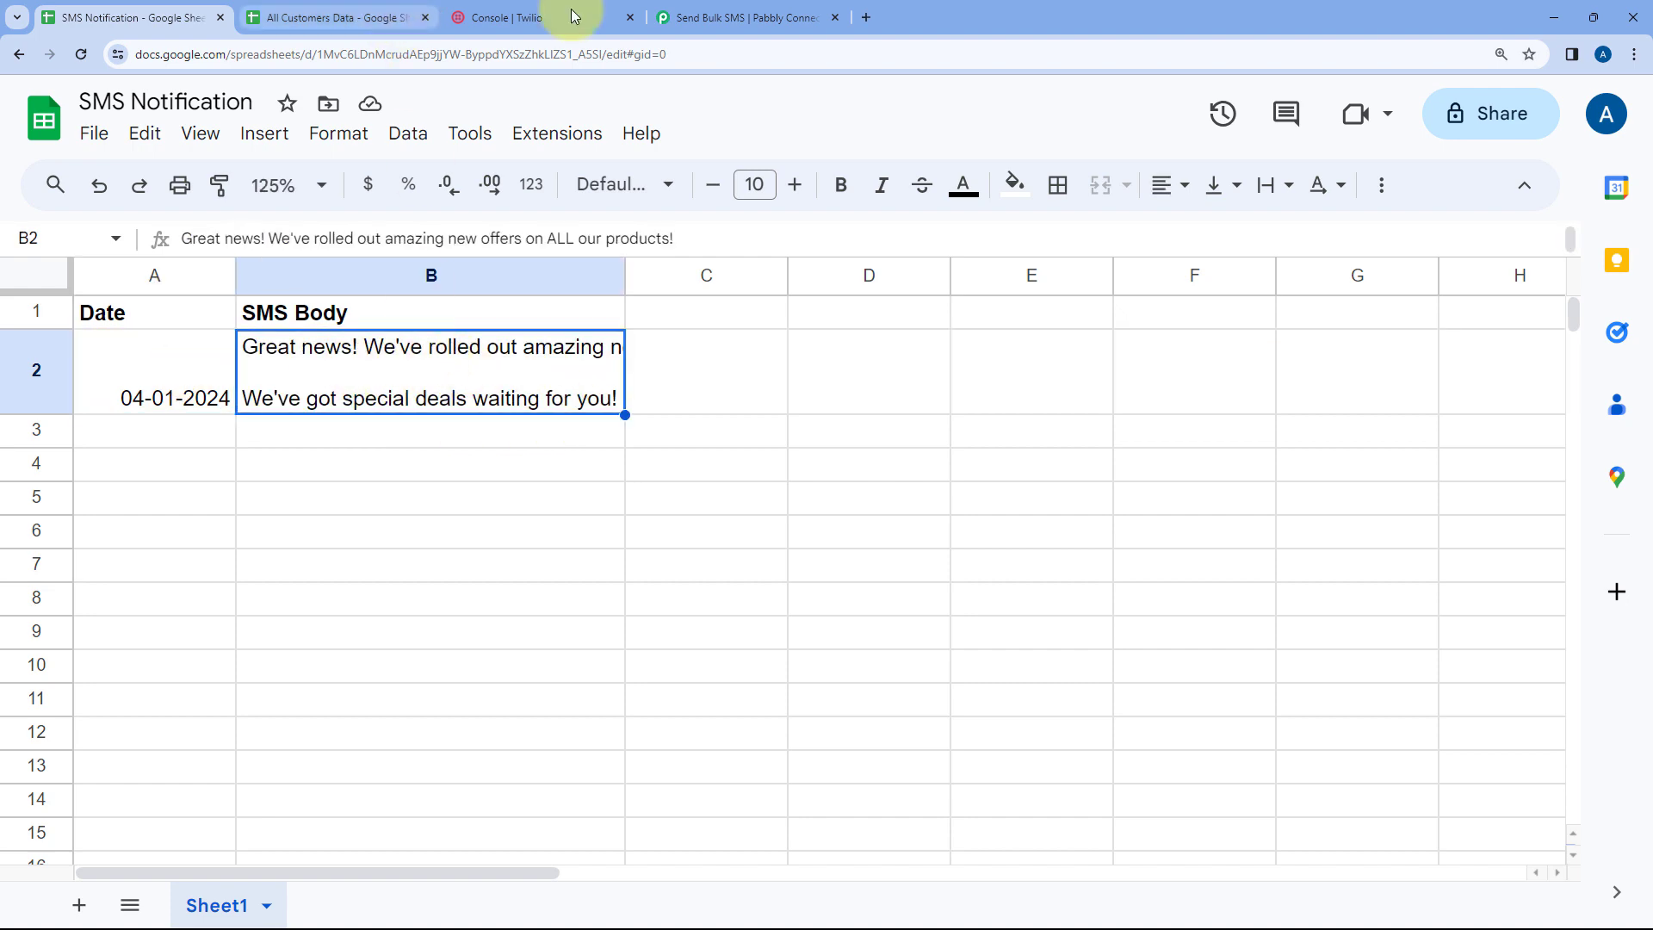
left_click(749, 17)
scroll(939, 286, "up", 15)
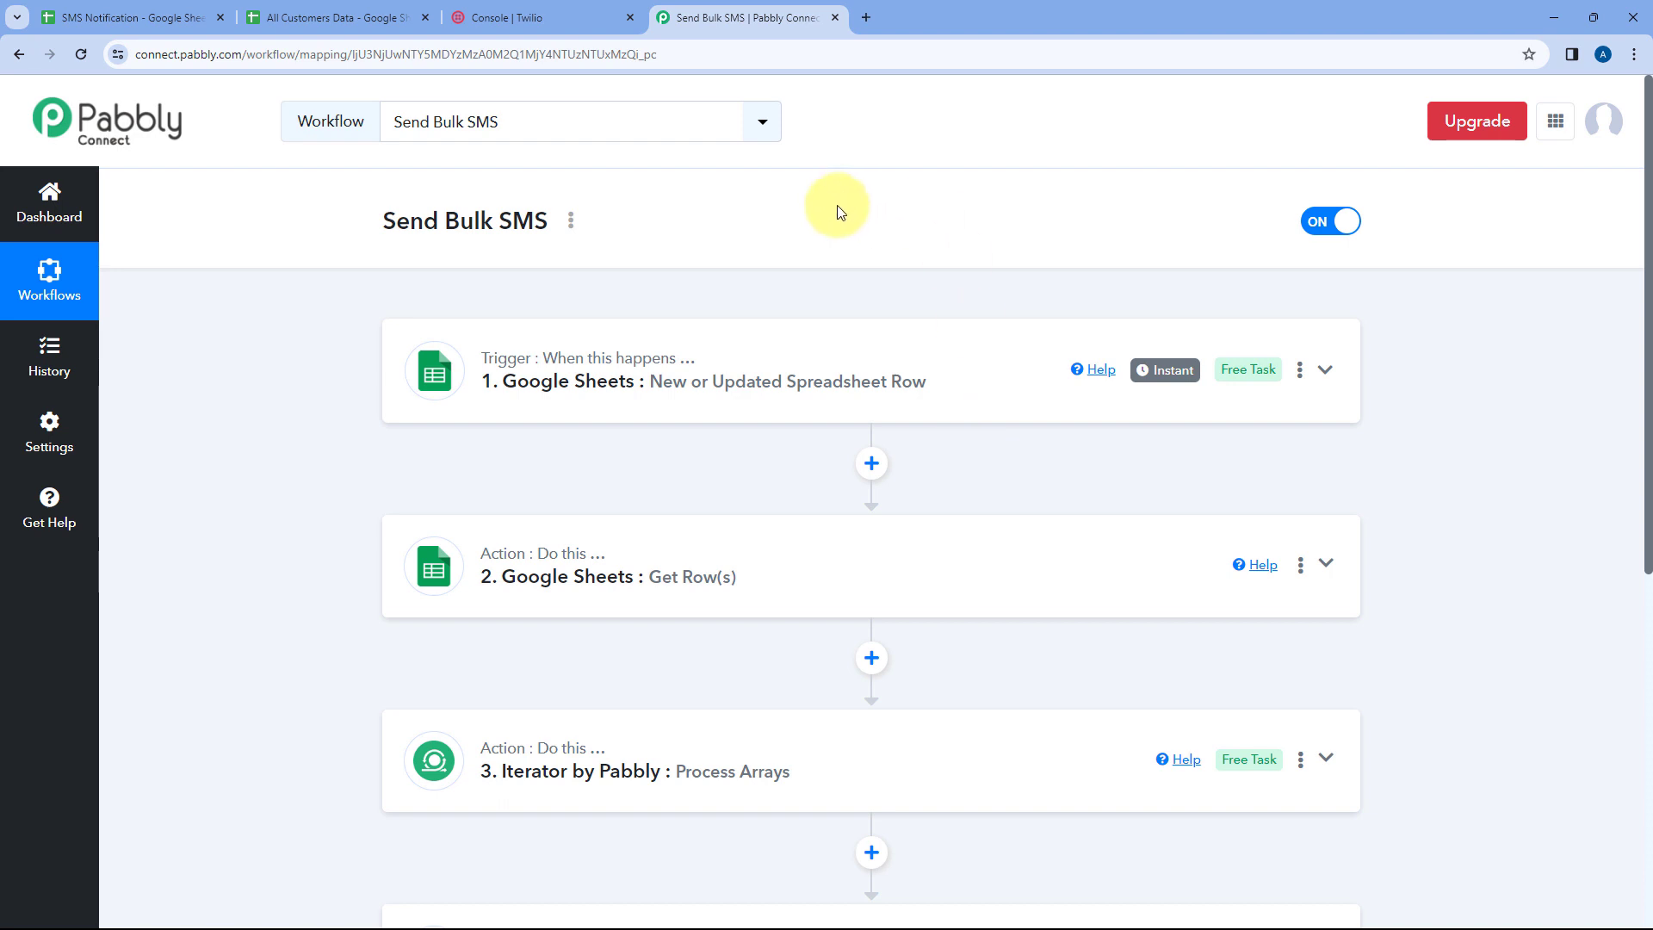
scroll(839, 212, "down", 1)
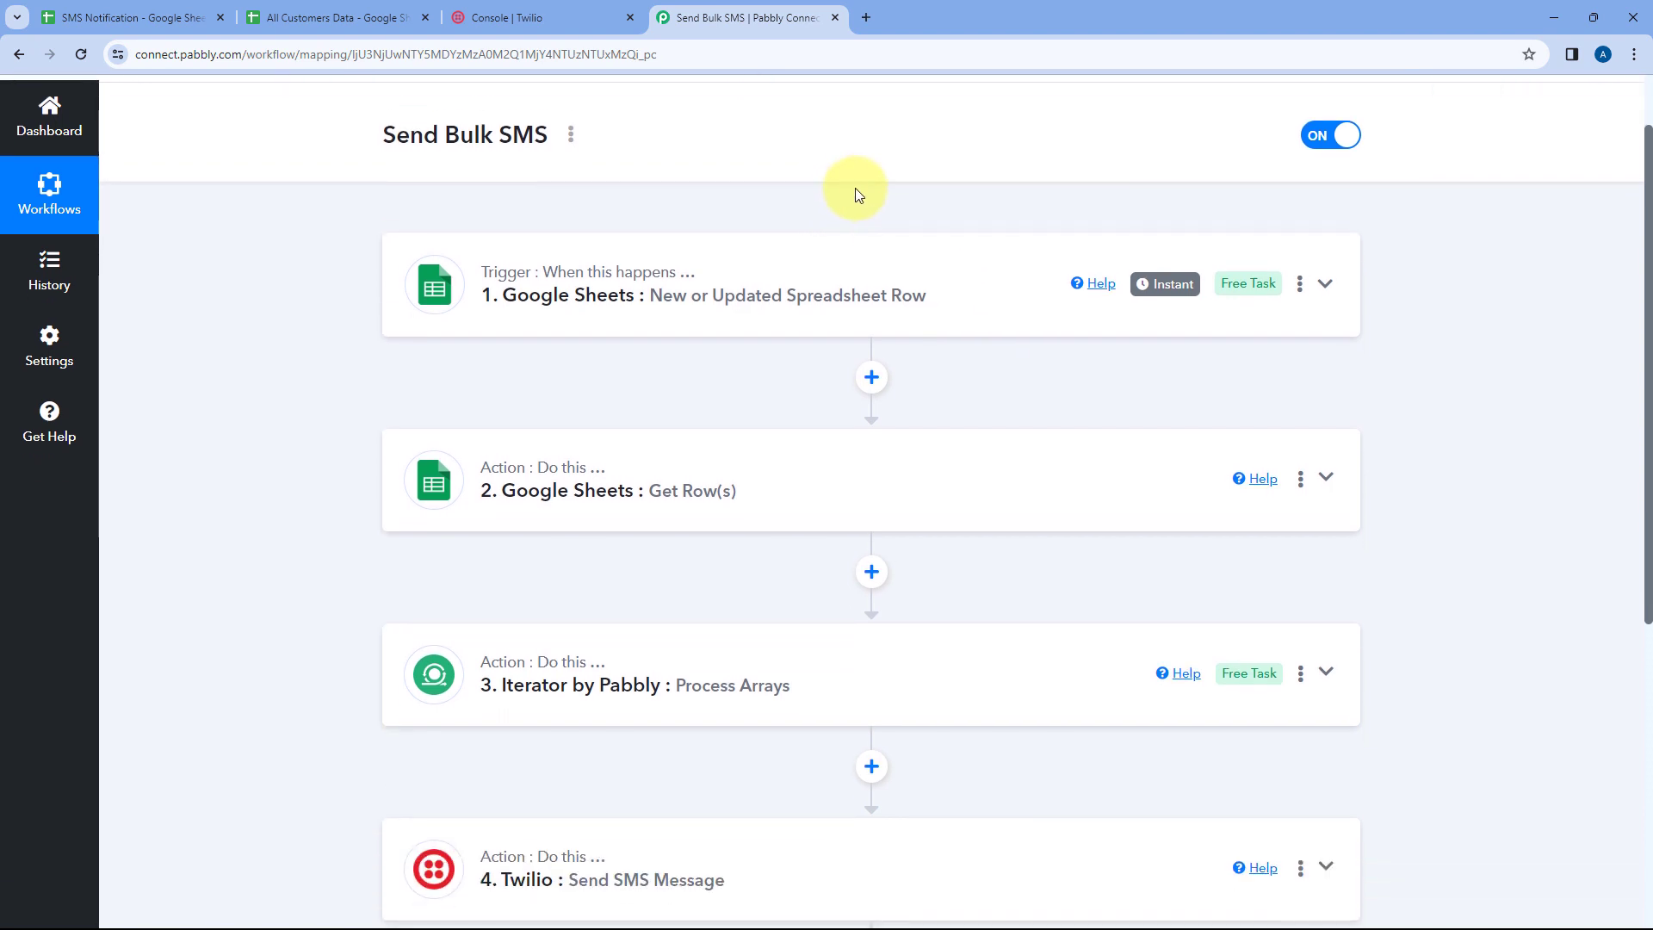
Fill the date down into row 3 of the SMS Notification sheet as 04-02-2024
left_click(176, 17)
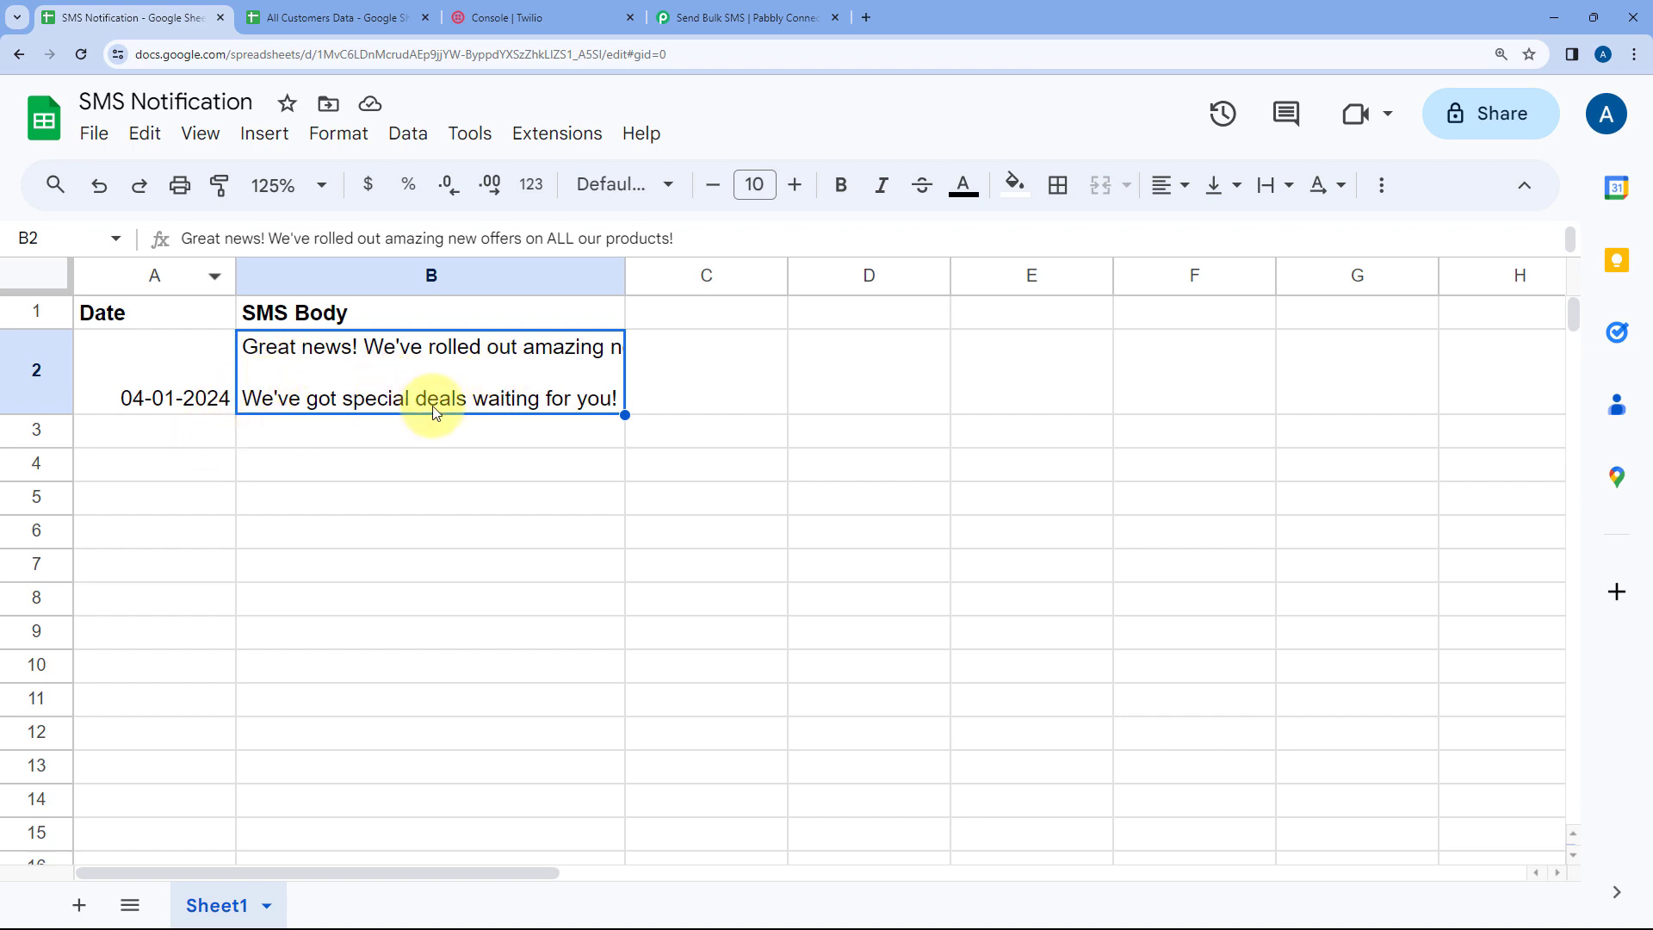
left_click(350, 10)
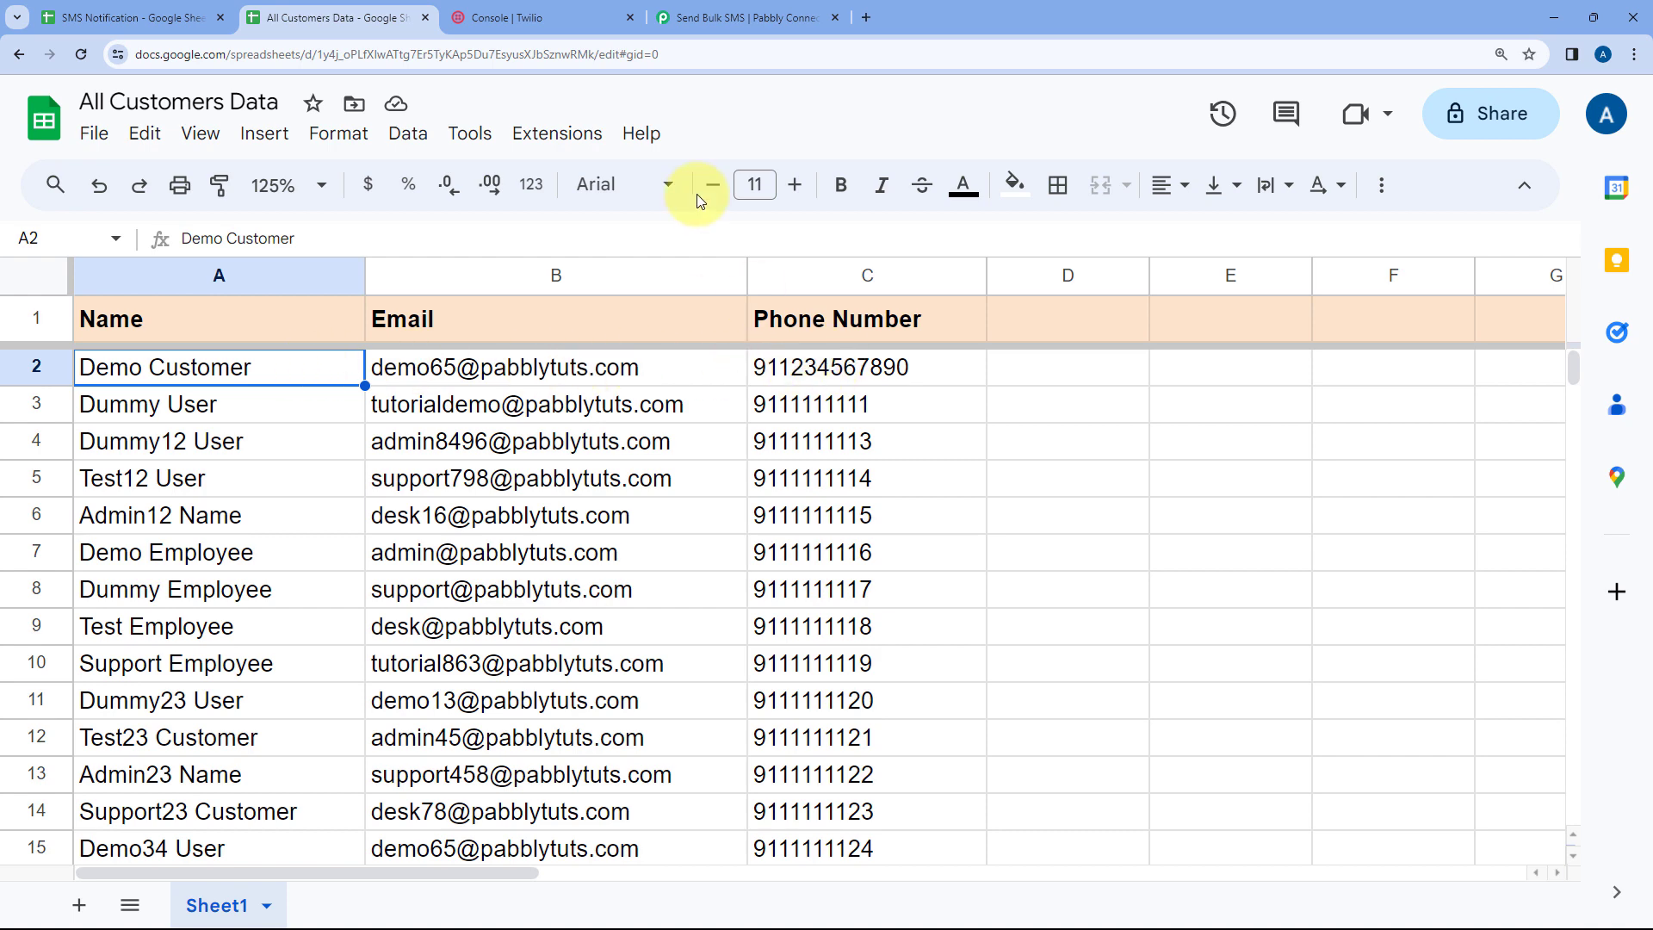
left_click(172, 16)
left_click(148, 435)
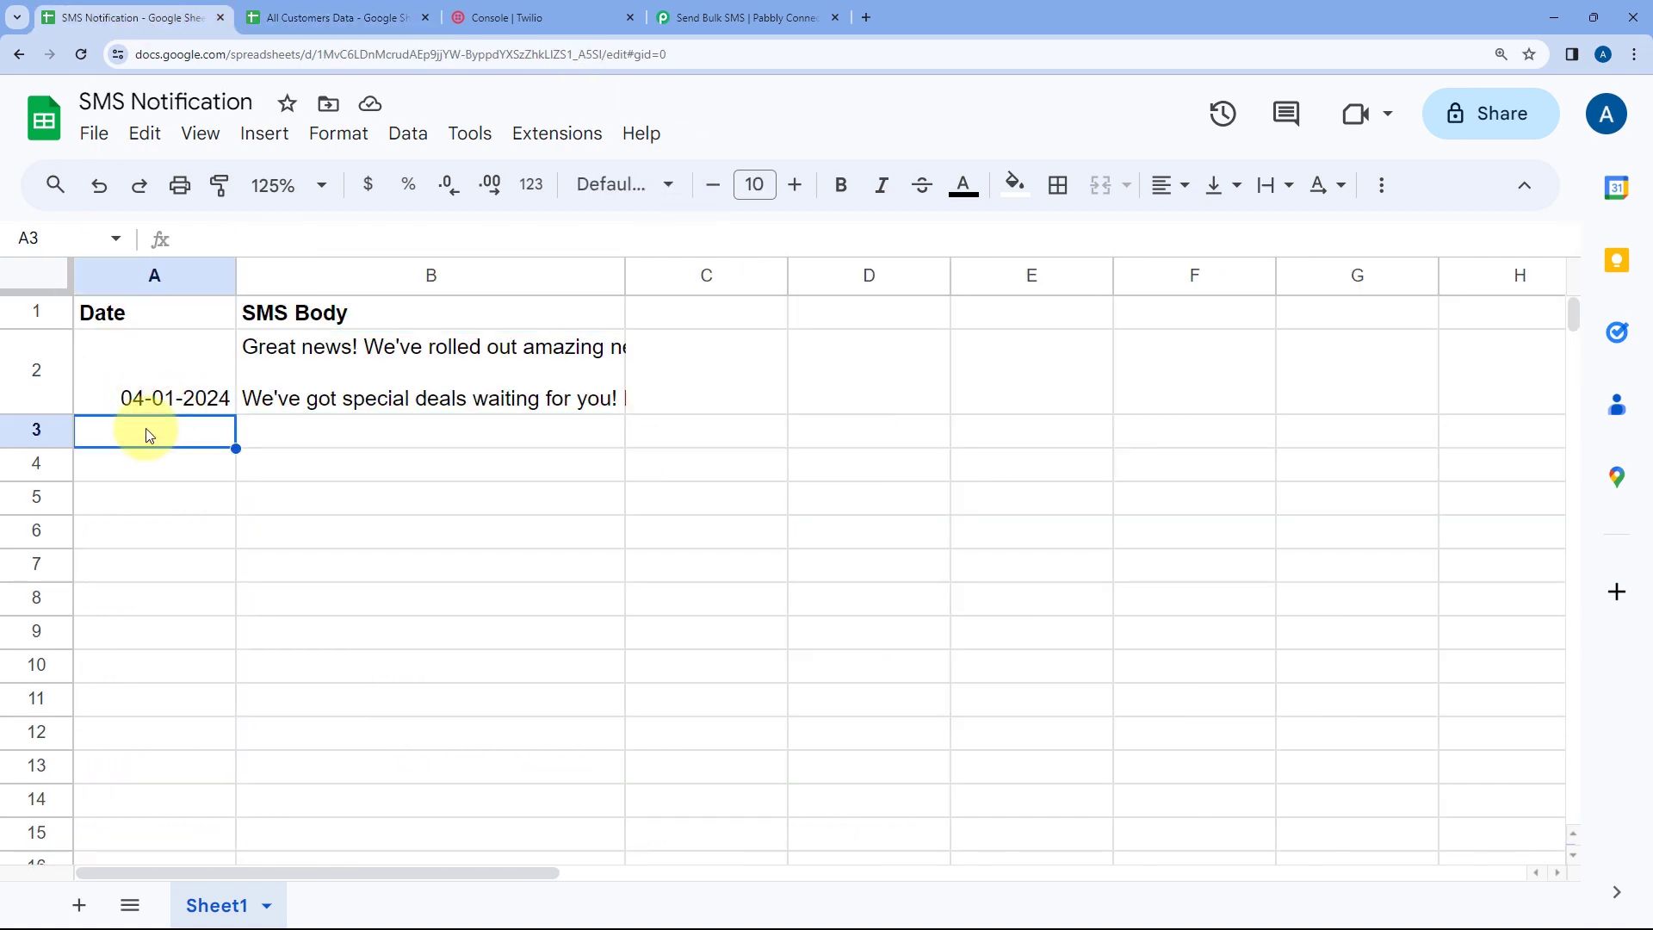
left_click(219, 400)
left_click_drag(234, 414, 226, 439)
Enter "We are testing." as the SMS Body of row 3 to trigger the workflow
left_click(286, 441)
double_click(288, 433)
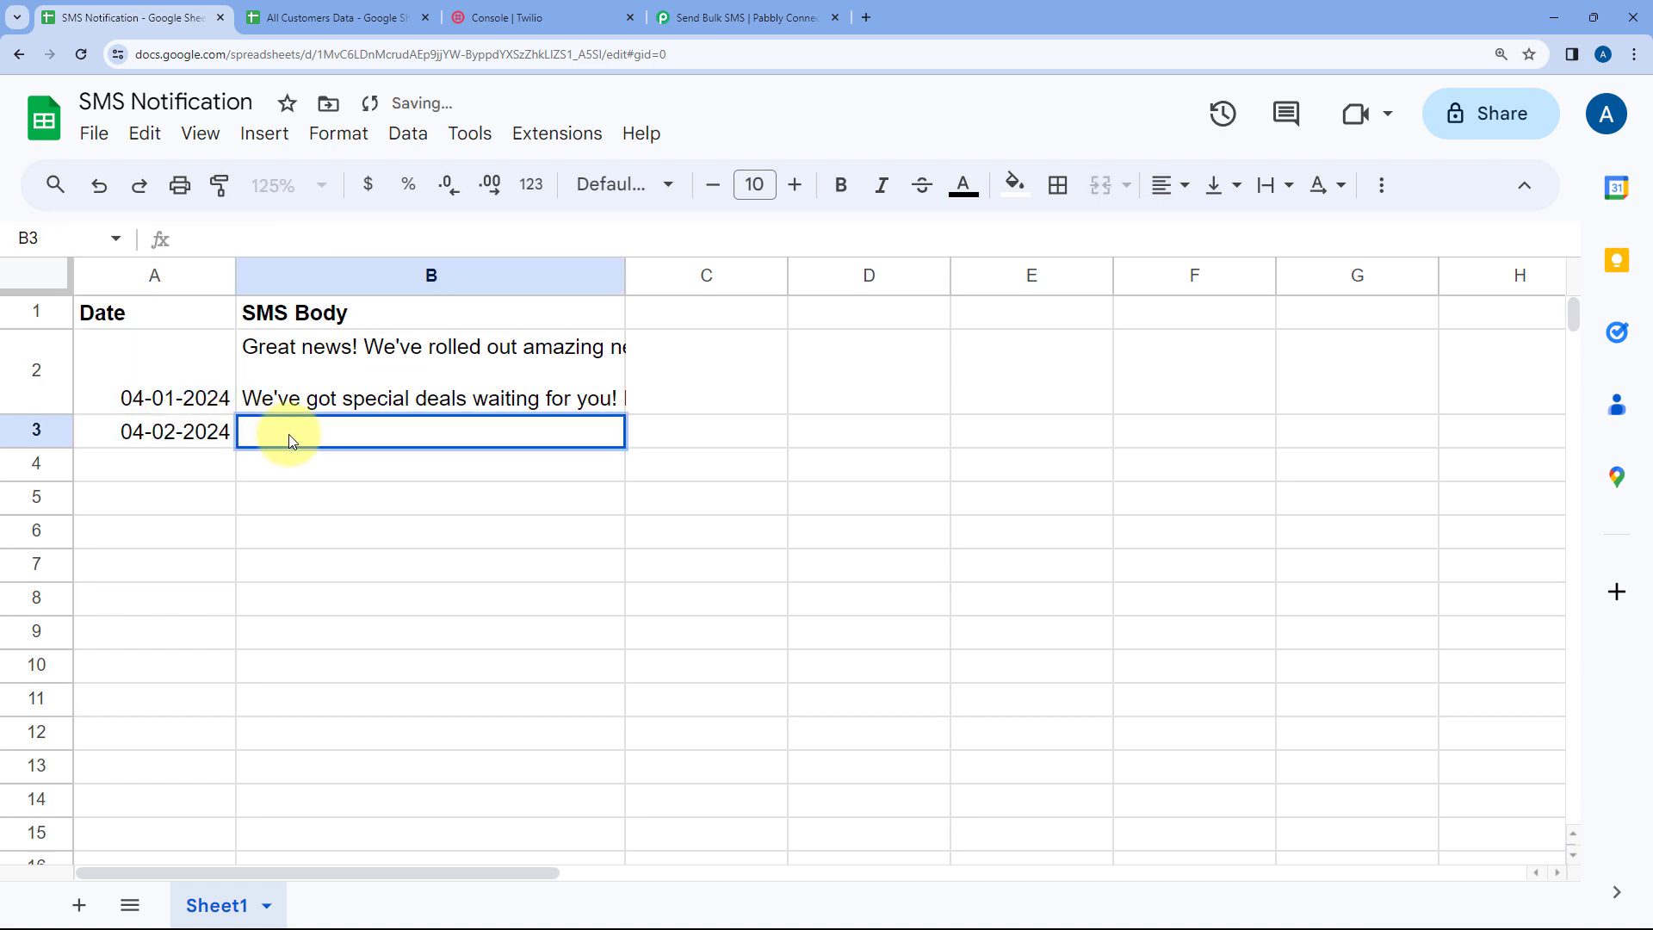
type("We aer")
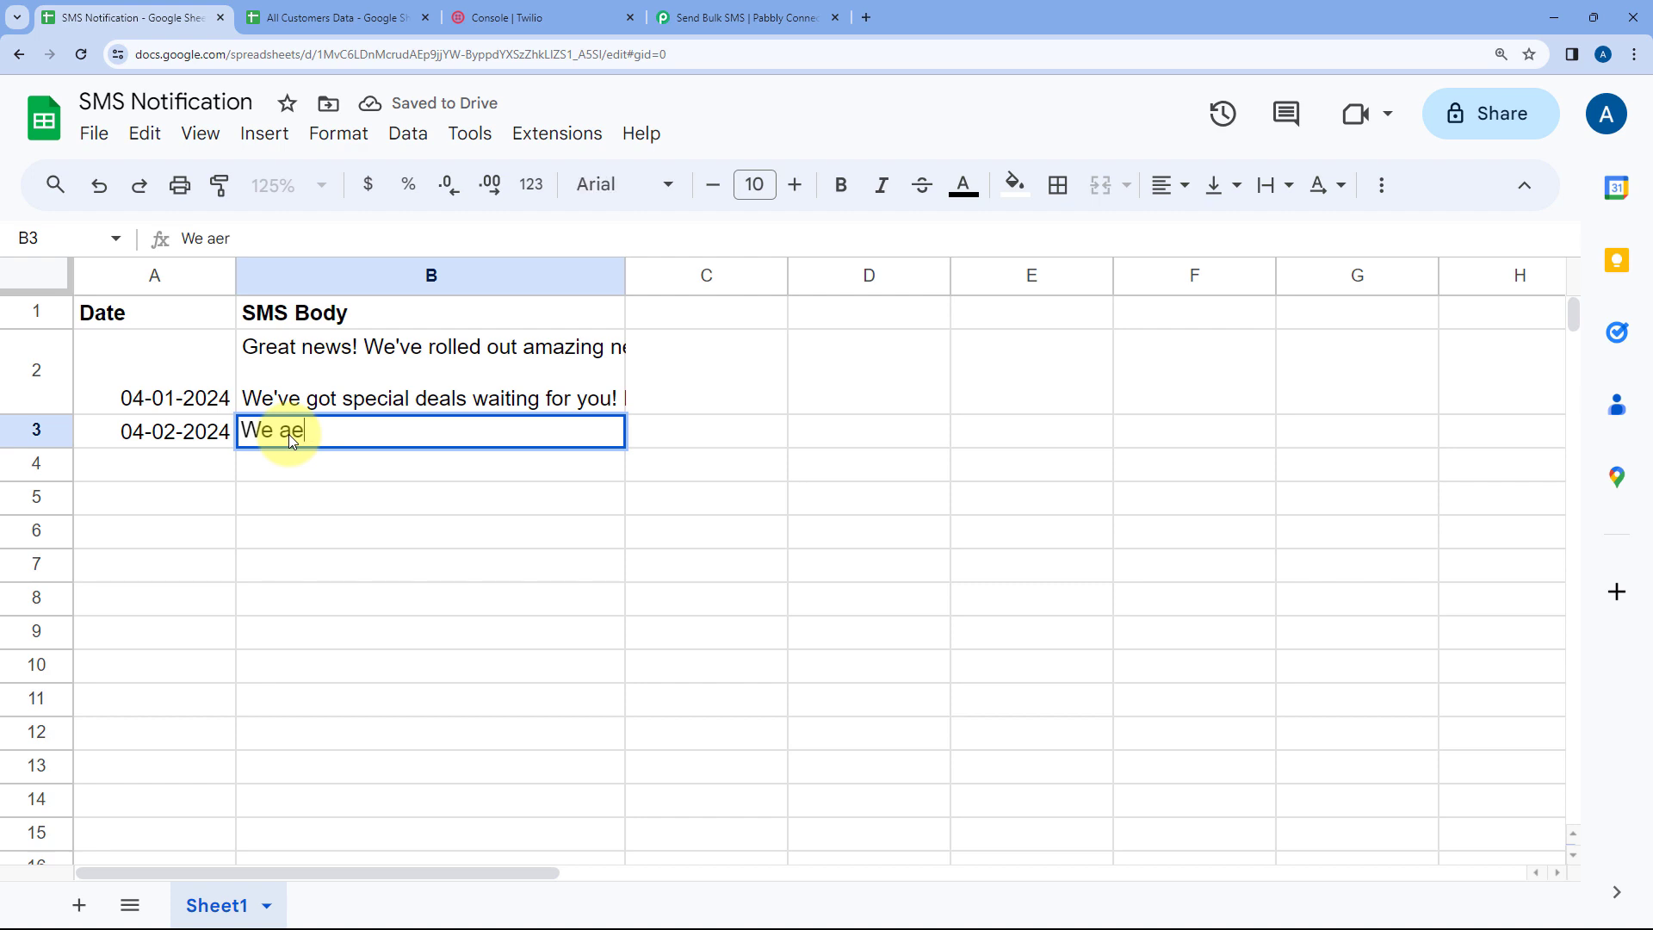
key("BackSpace")
type("re test")
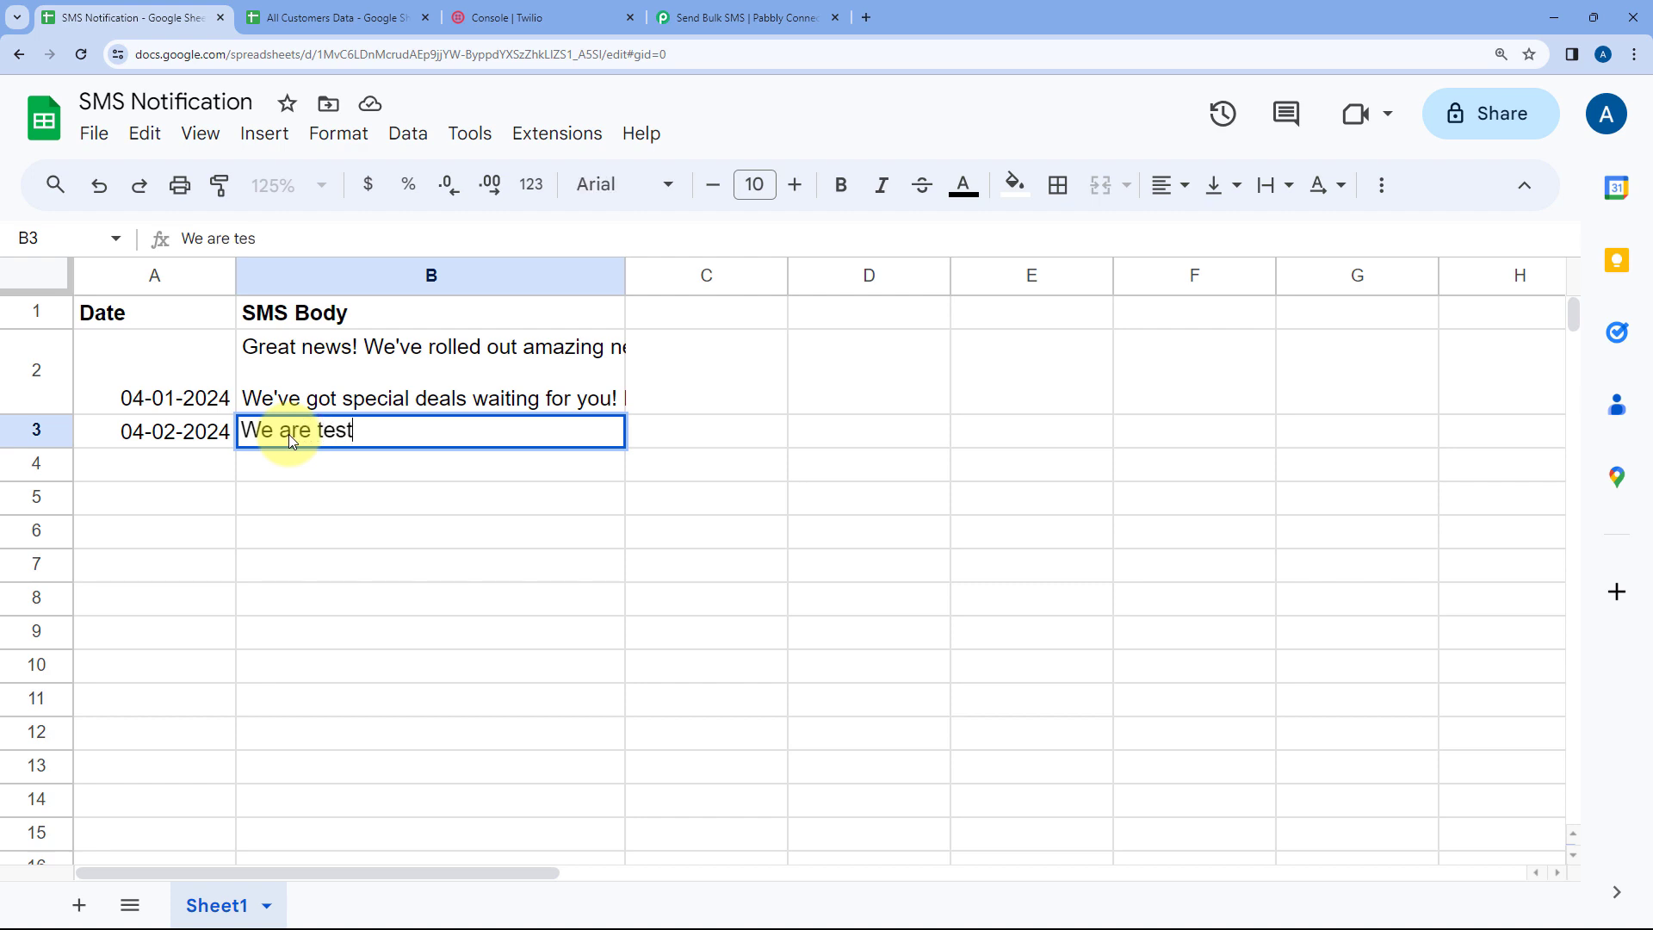
type("ing.")
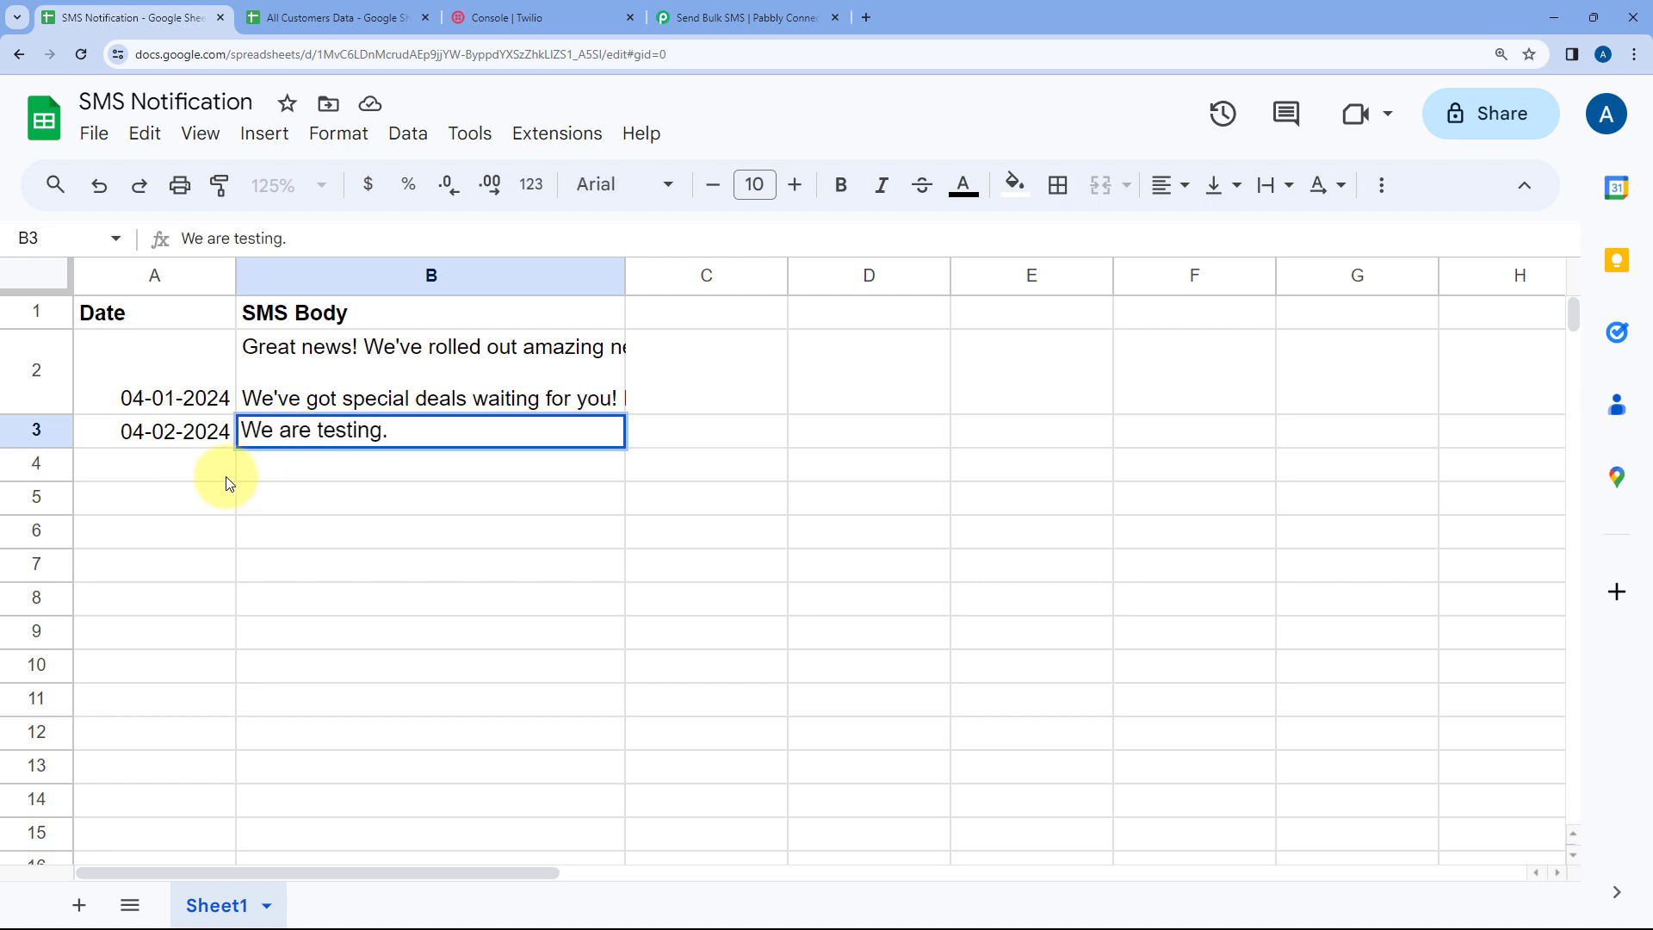
left_click(163, 465)
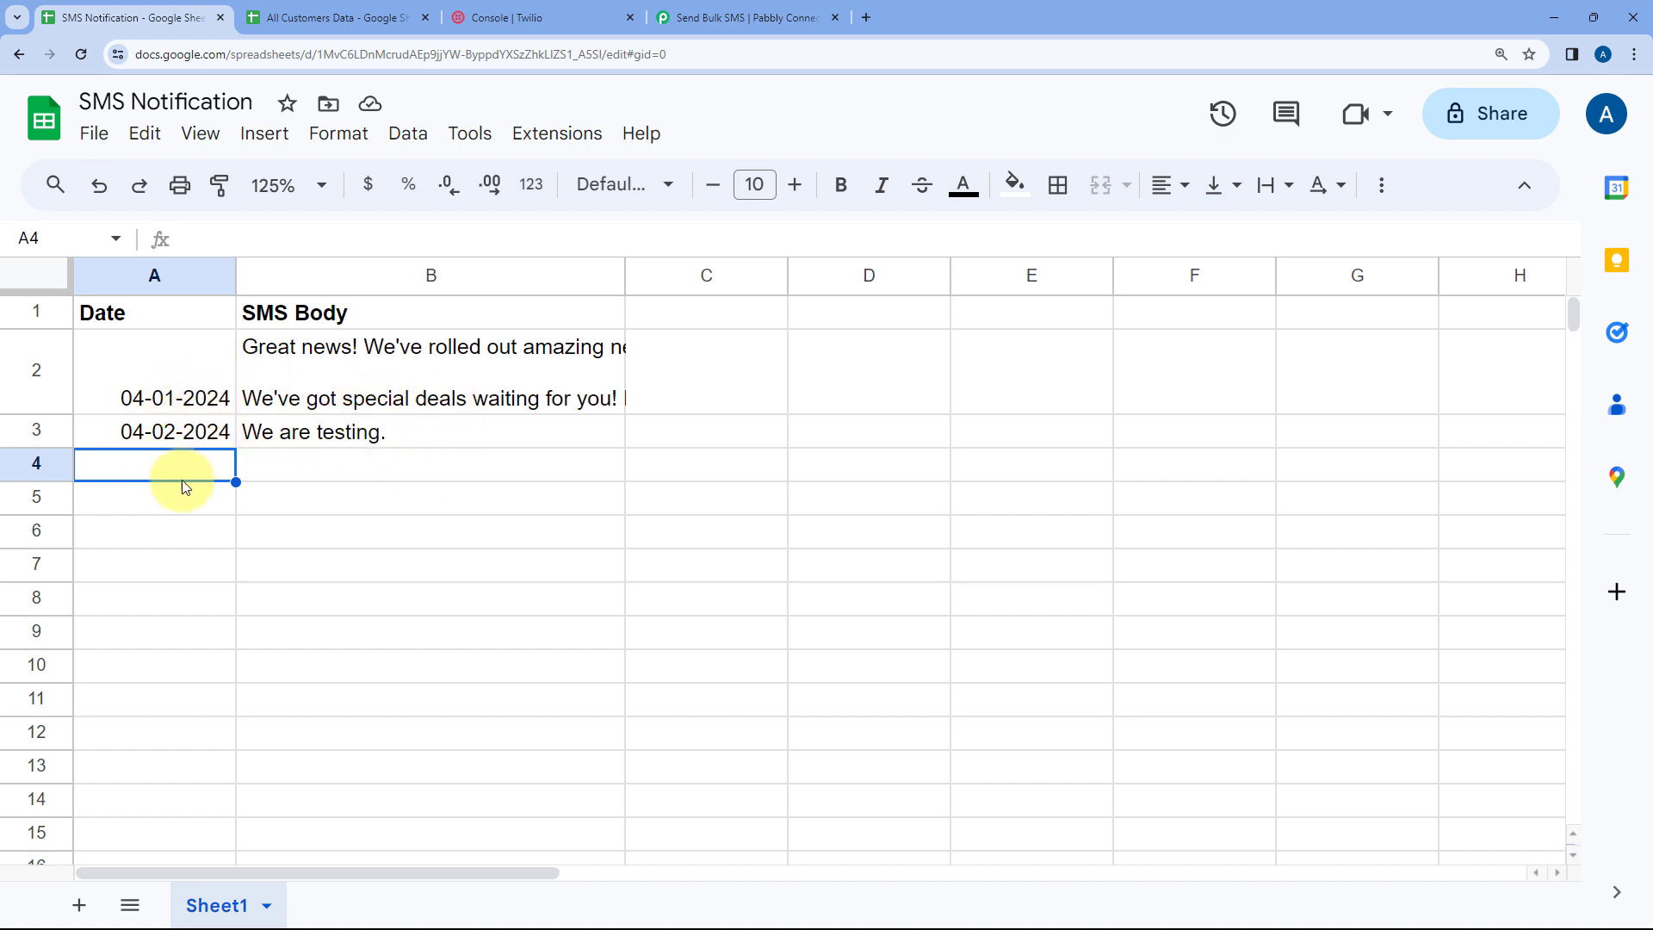
Open the workflow's task history and inspect the latest run's trigger data and Twilio Send SMS steps
left_click(392, 17)
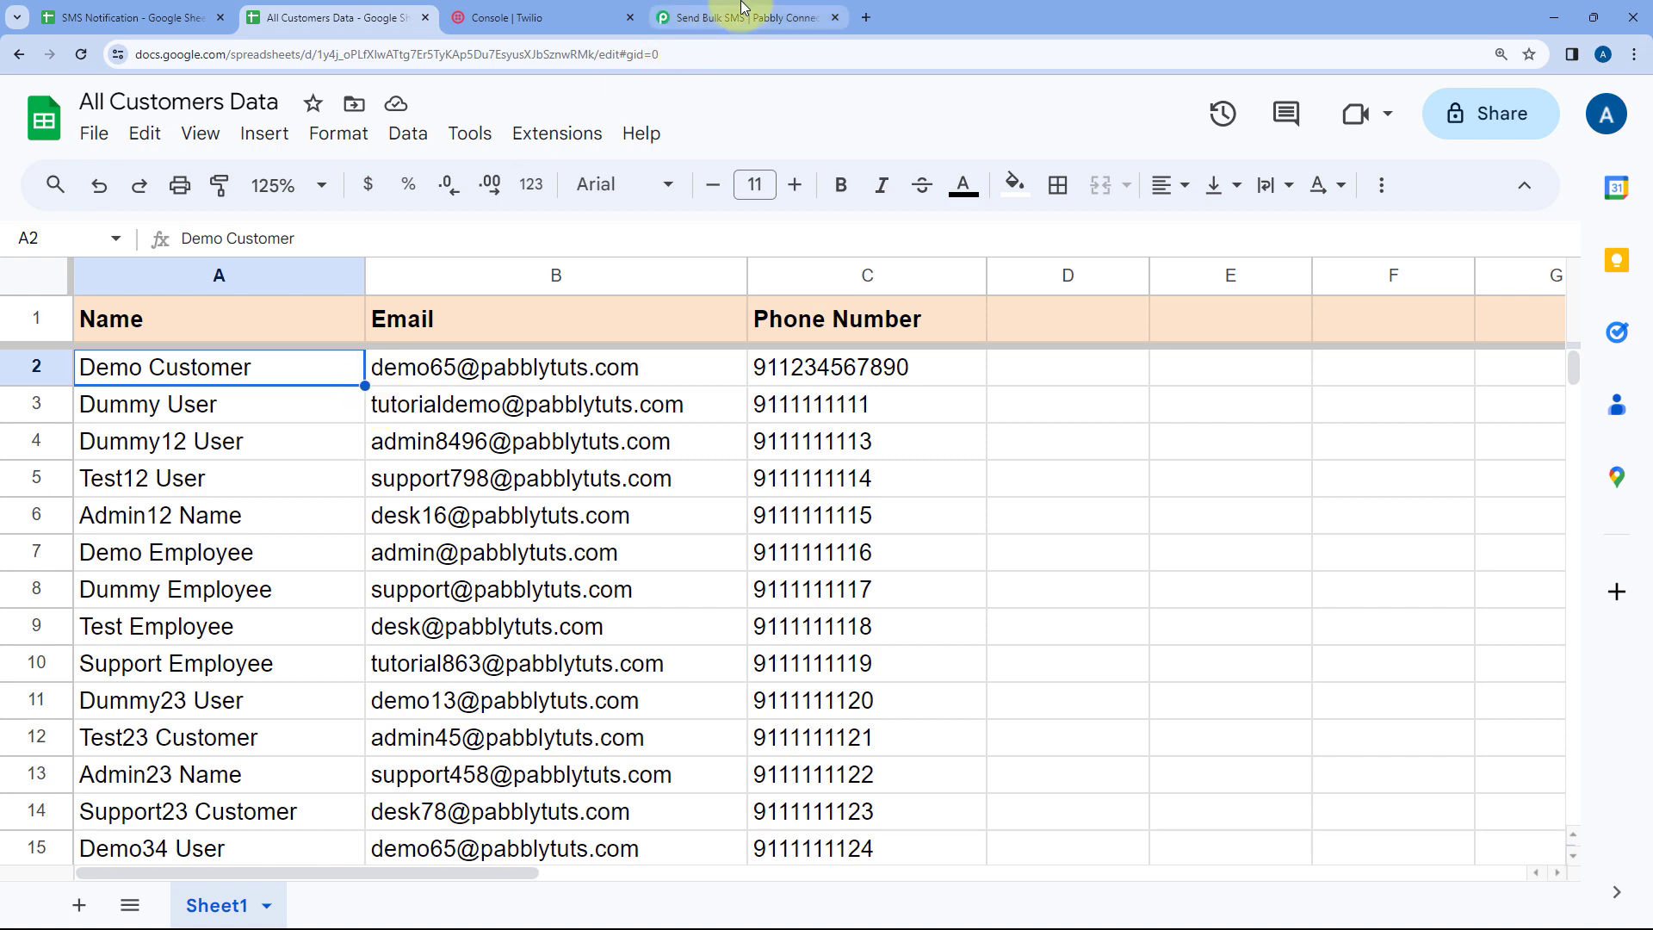
left_click(696, 15)
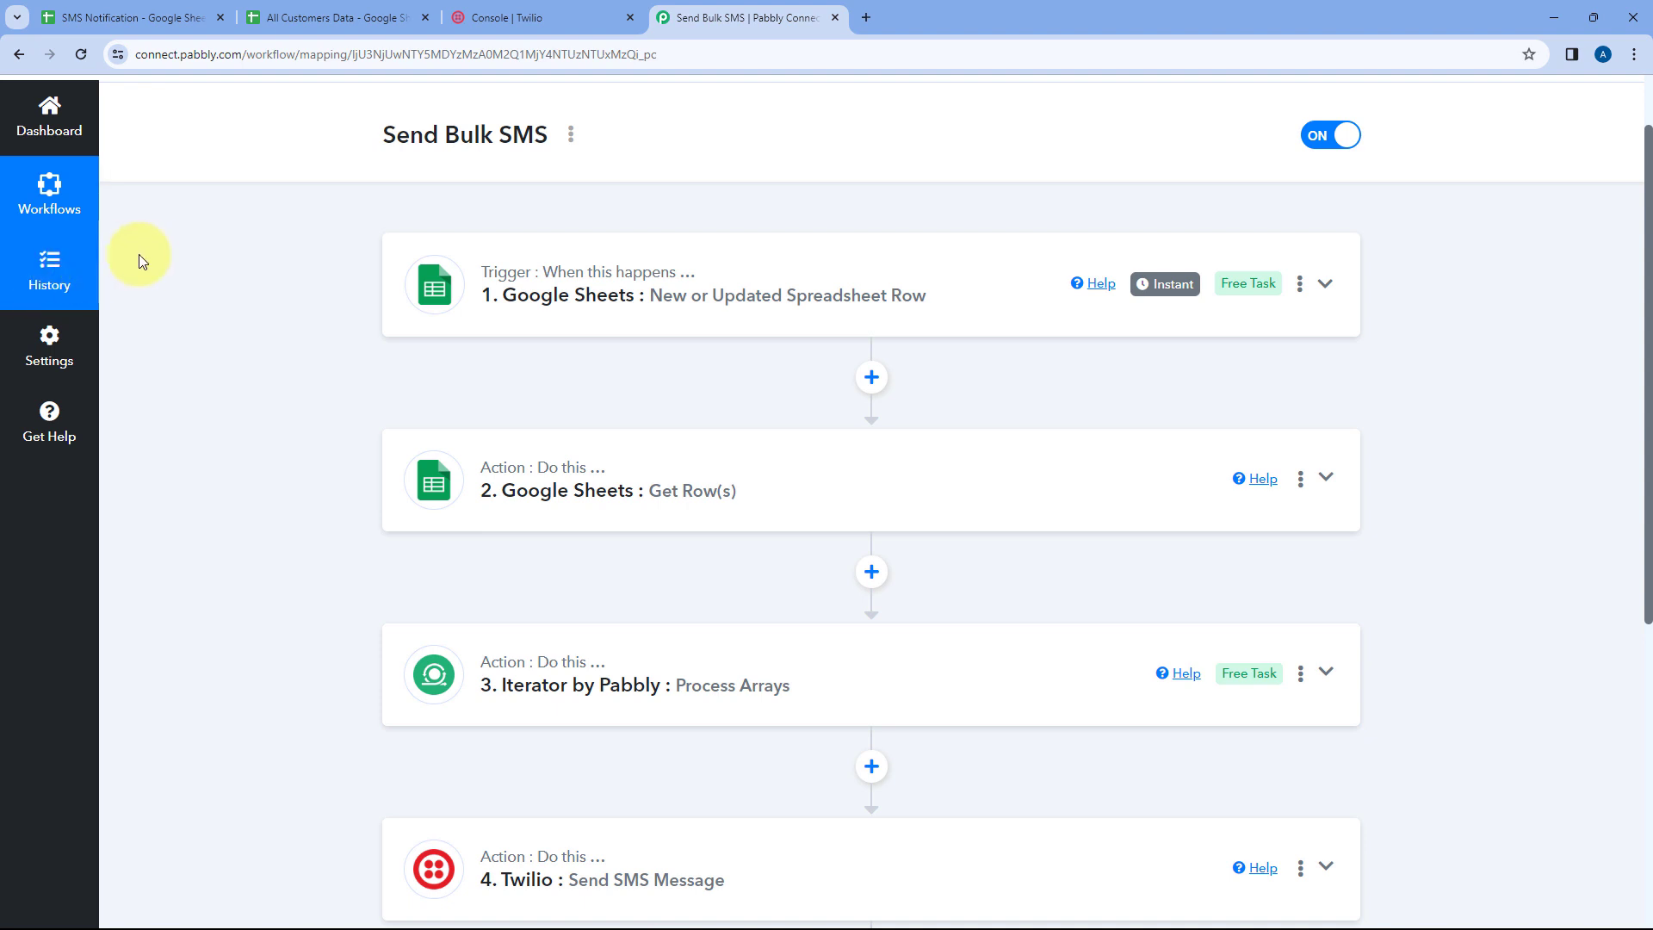
left_click(51, 268)
left_click(981, 21)
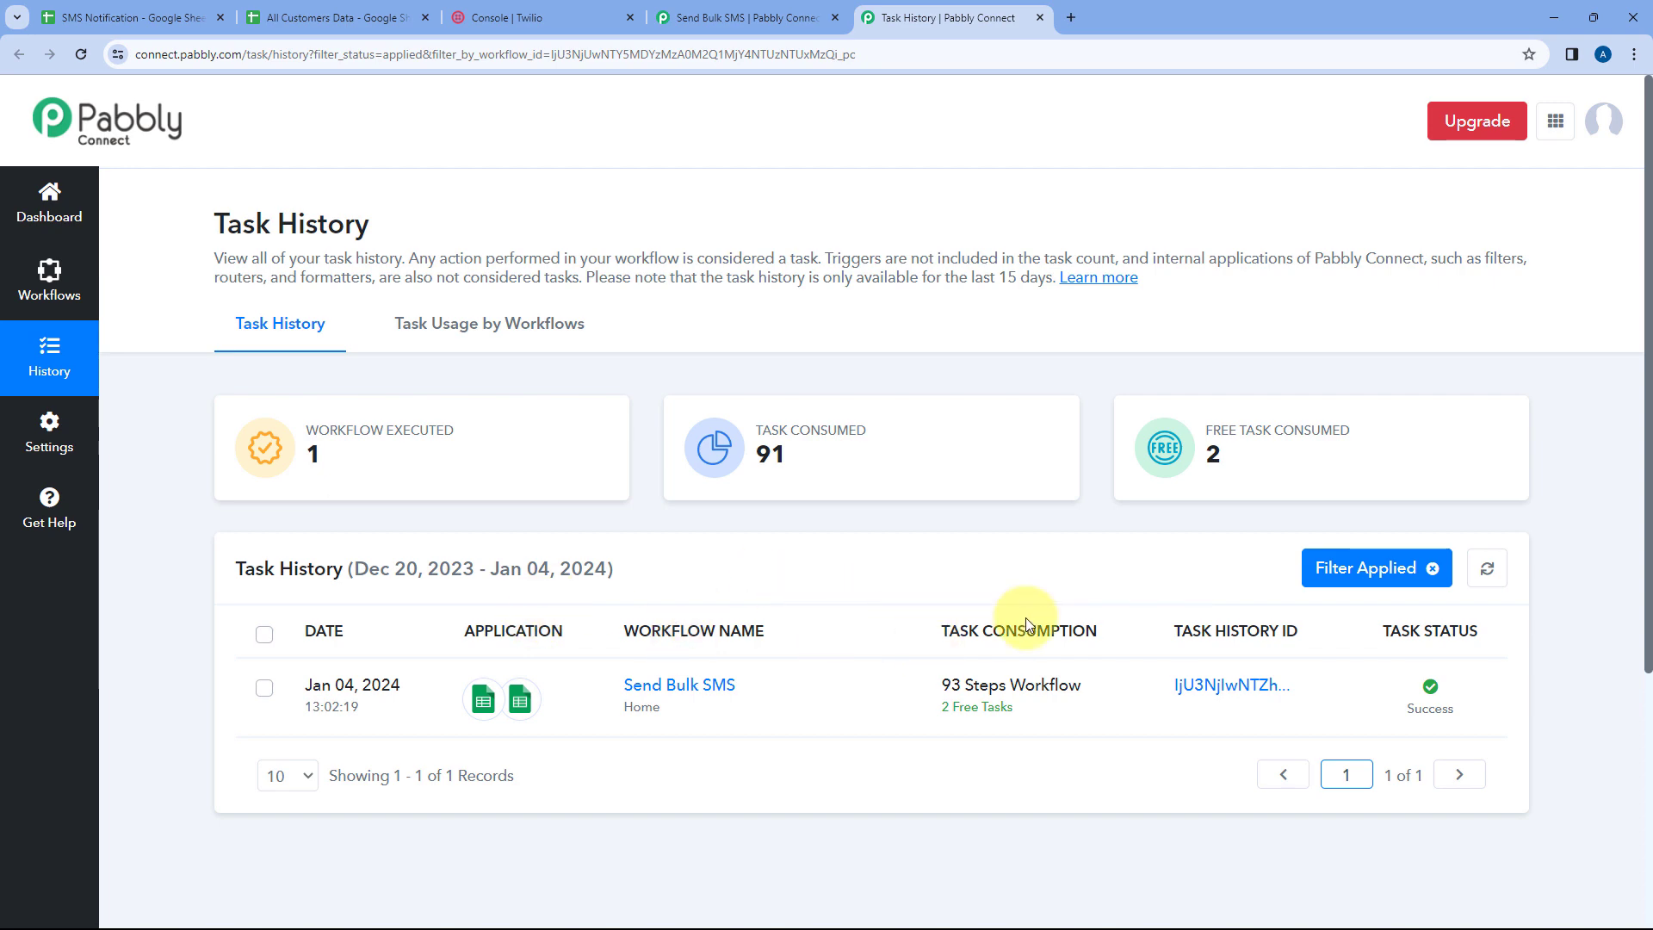
left_click(1238, 686)
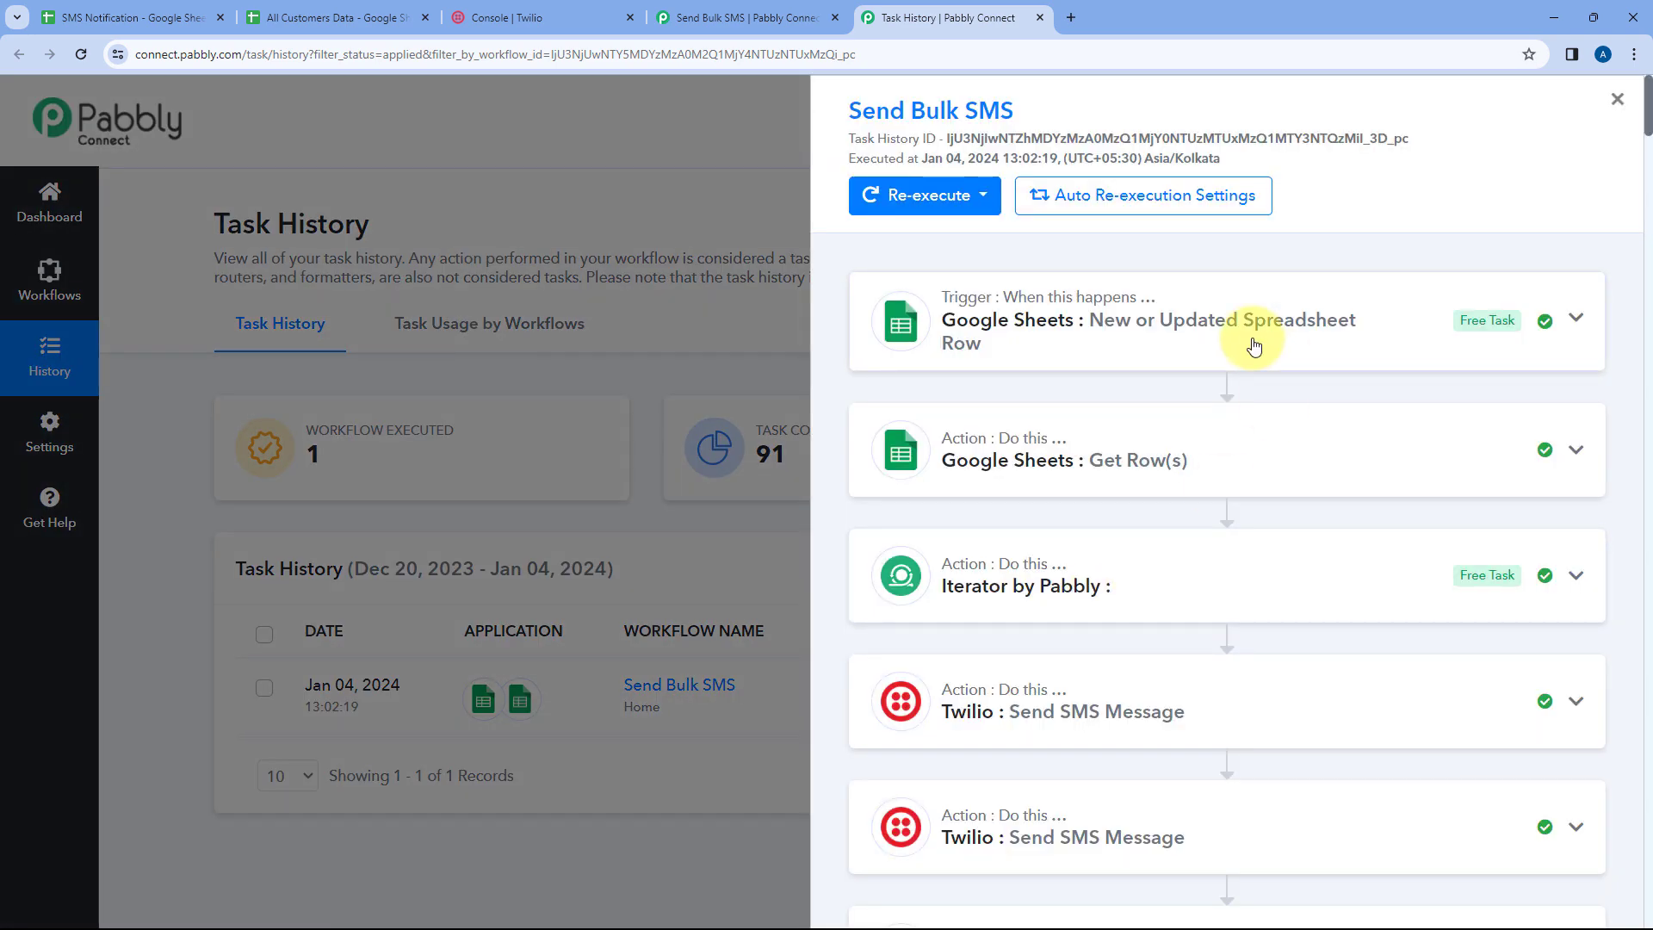
left_click(1158, 337)
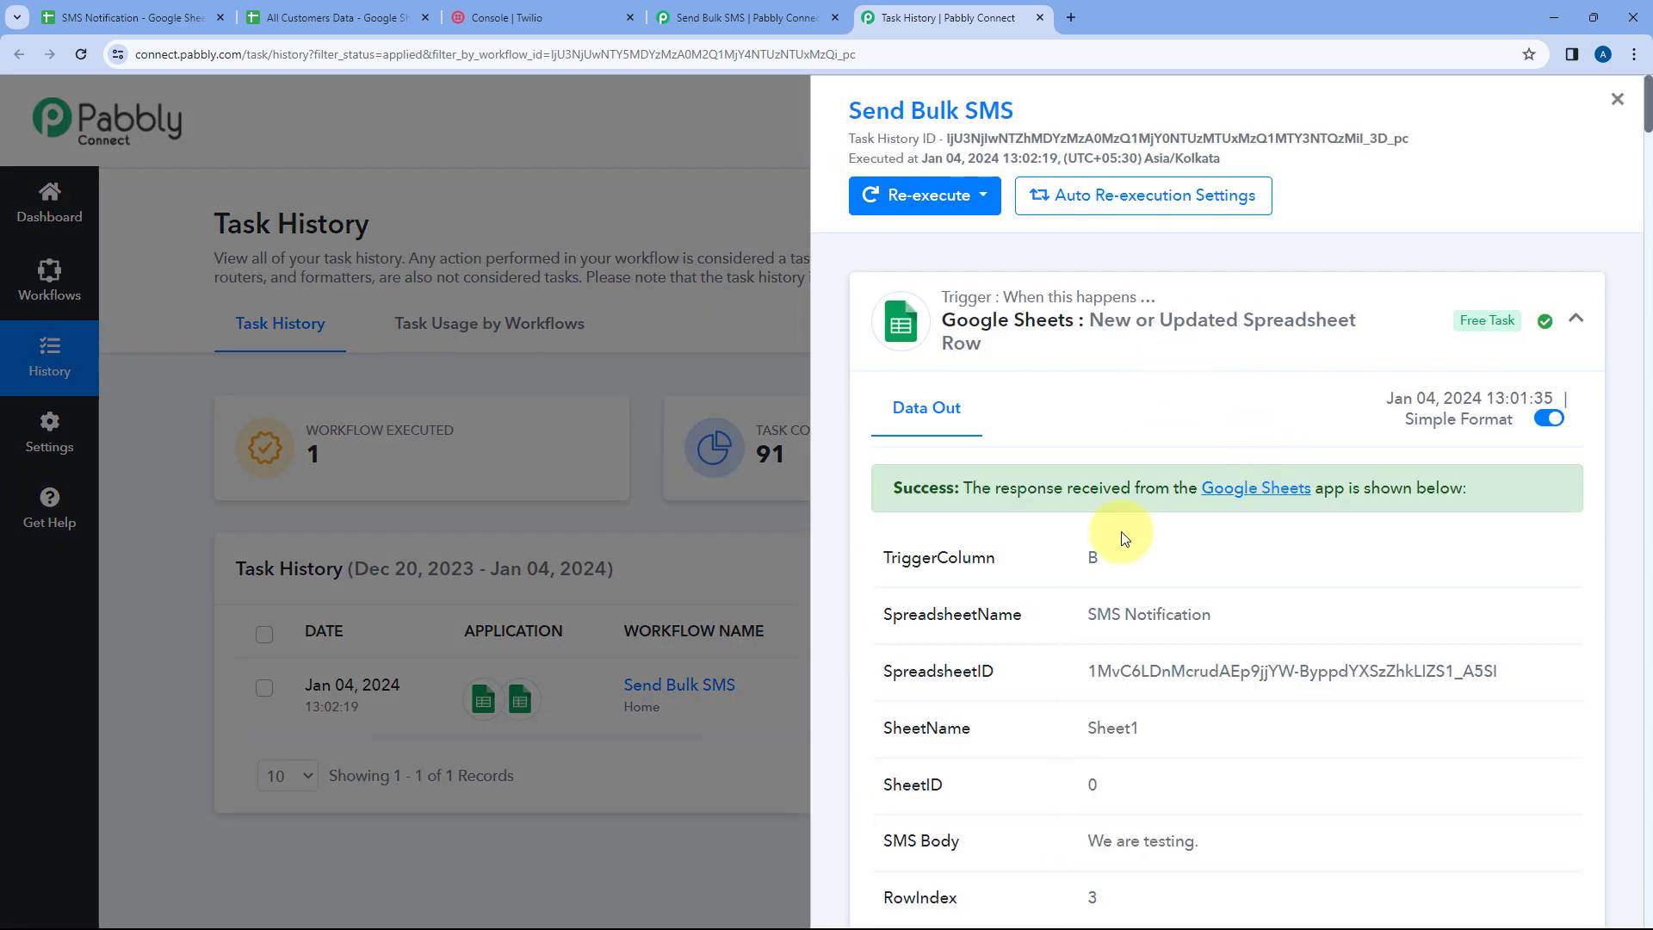
scroll(1154, 642, "down", 2)
left_click_drag(1206, 671, 1063, 673)
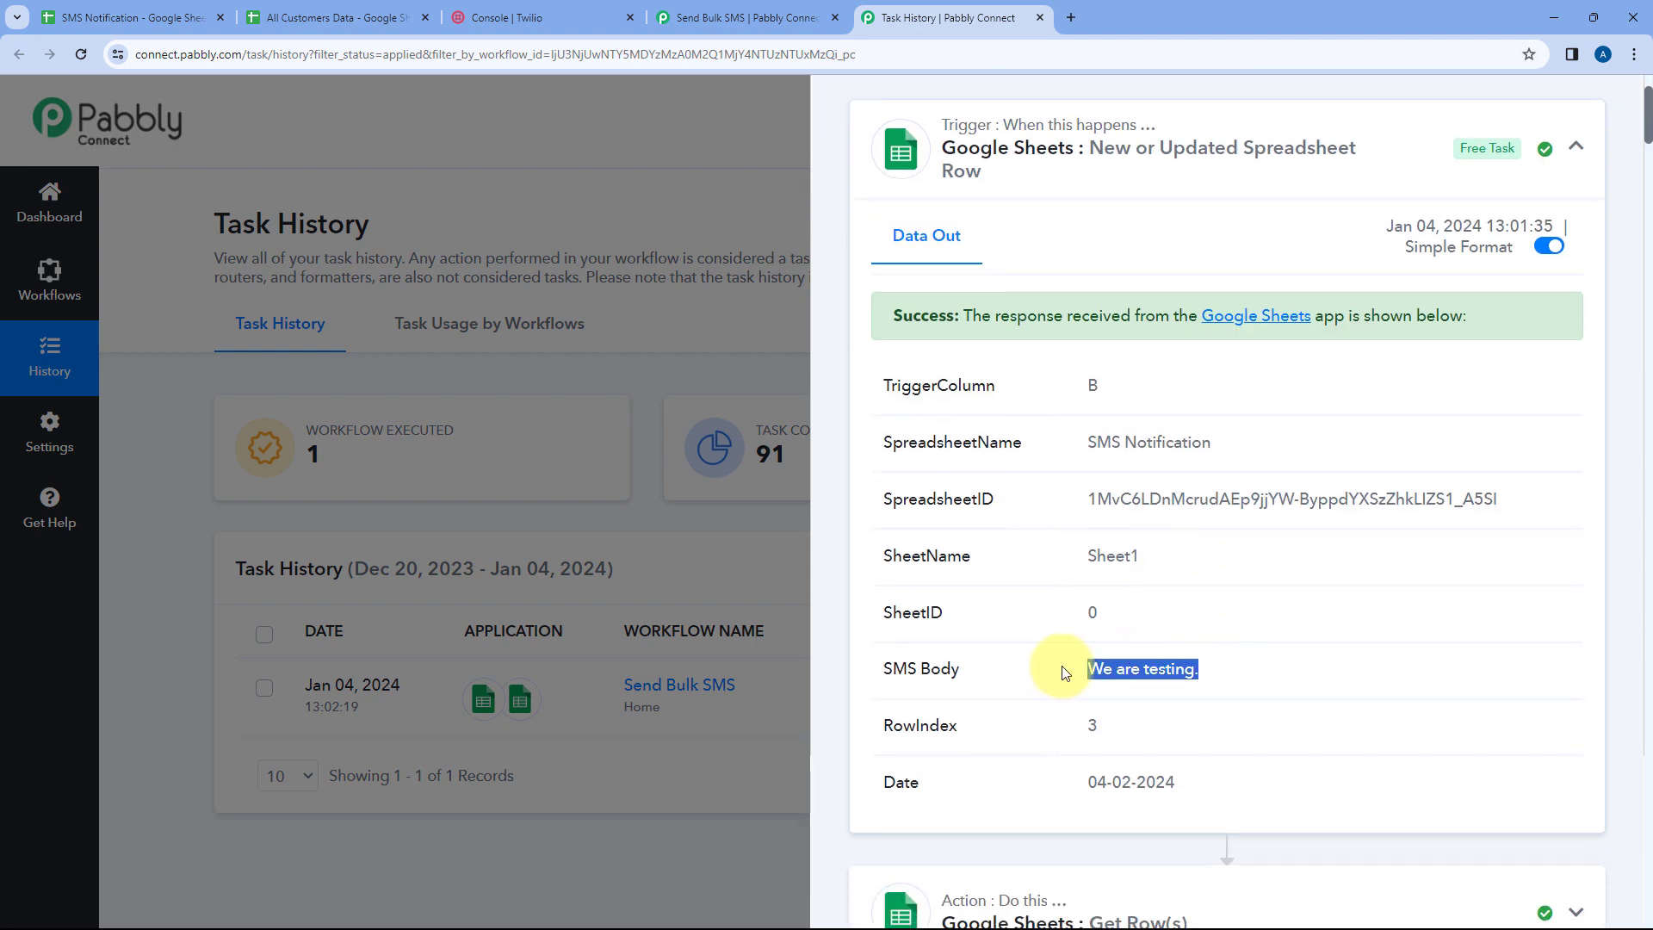
left_click(1151, 168)
scroll(1256, 295, "down", 6)
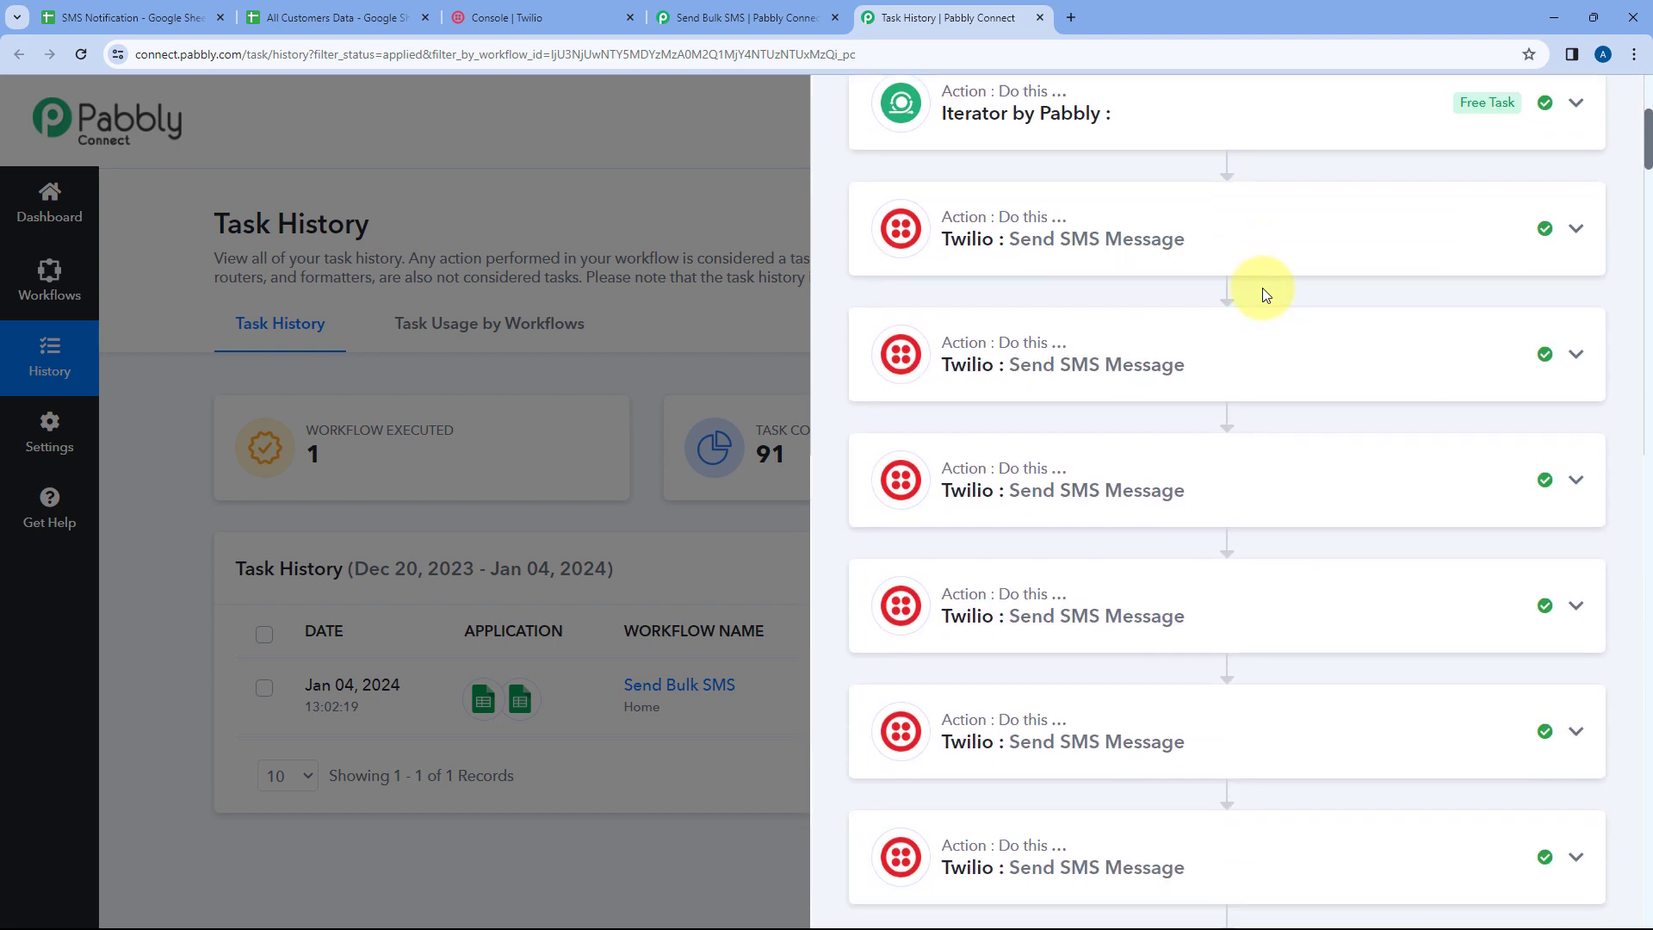
scroll(1240, 258, "down", 2)
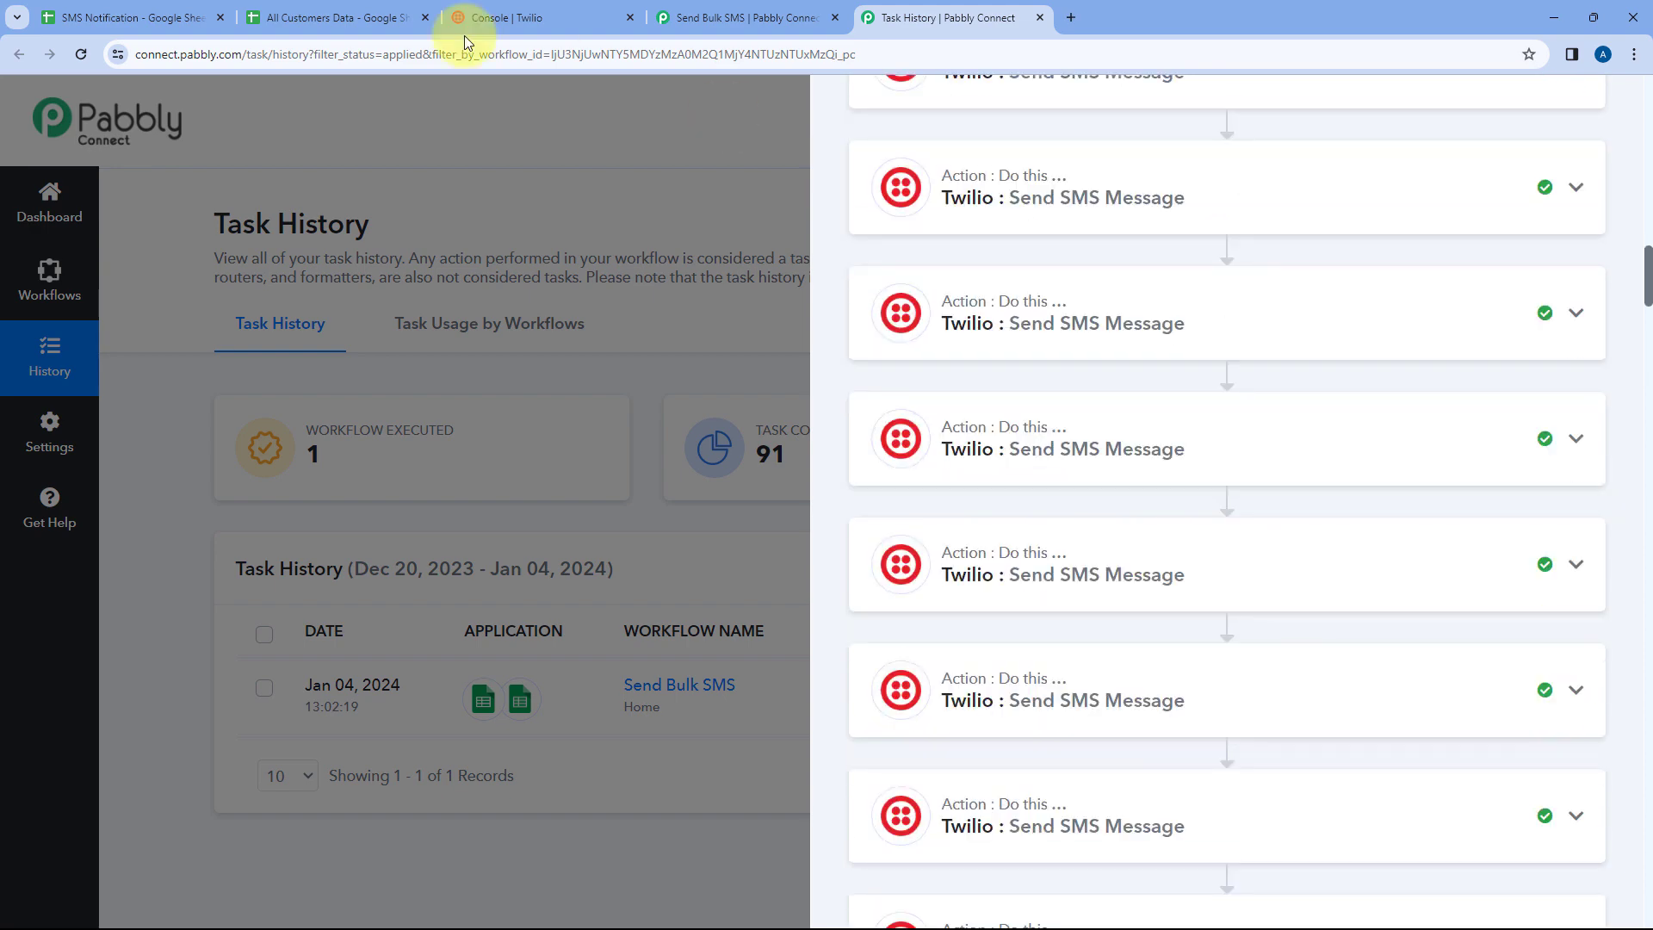
left_click(344, 18)
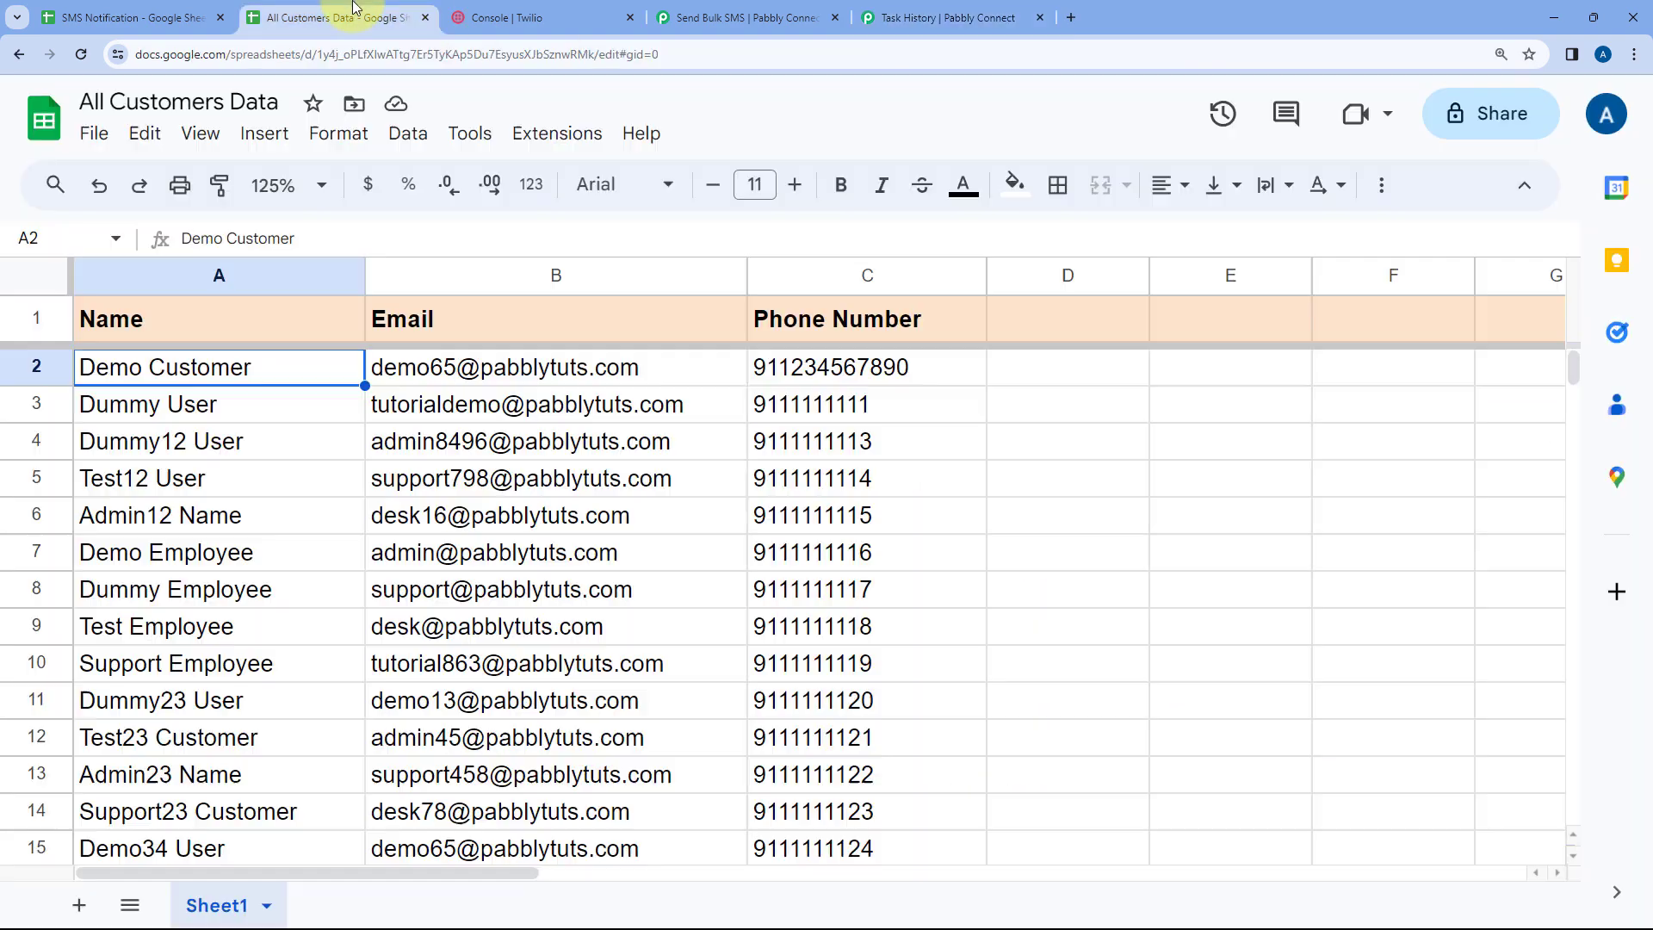
left_click(960, 17)
left_click(740, 18)
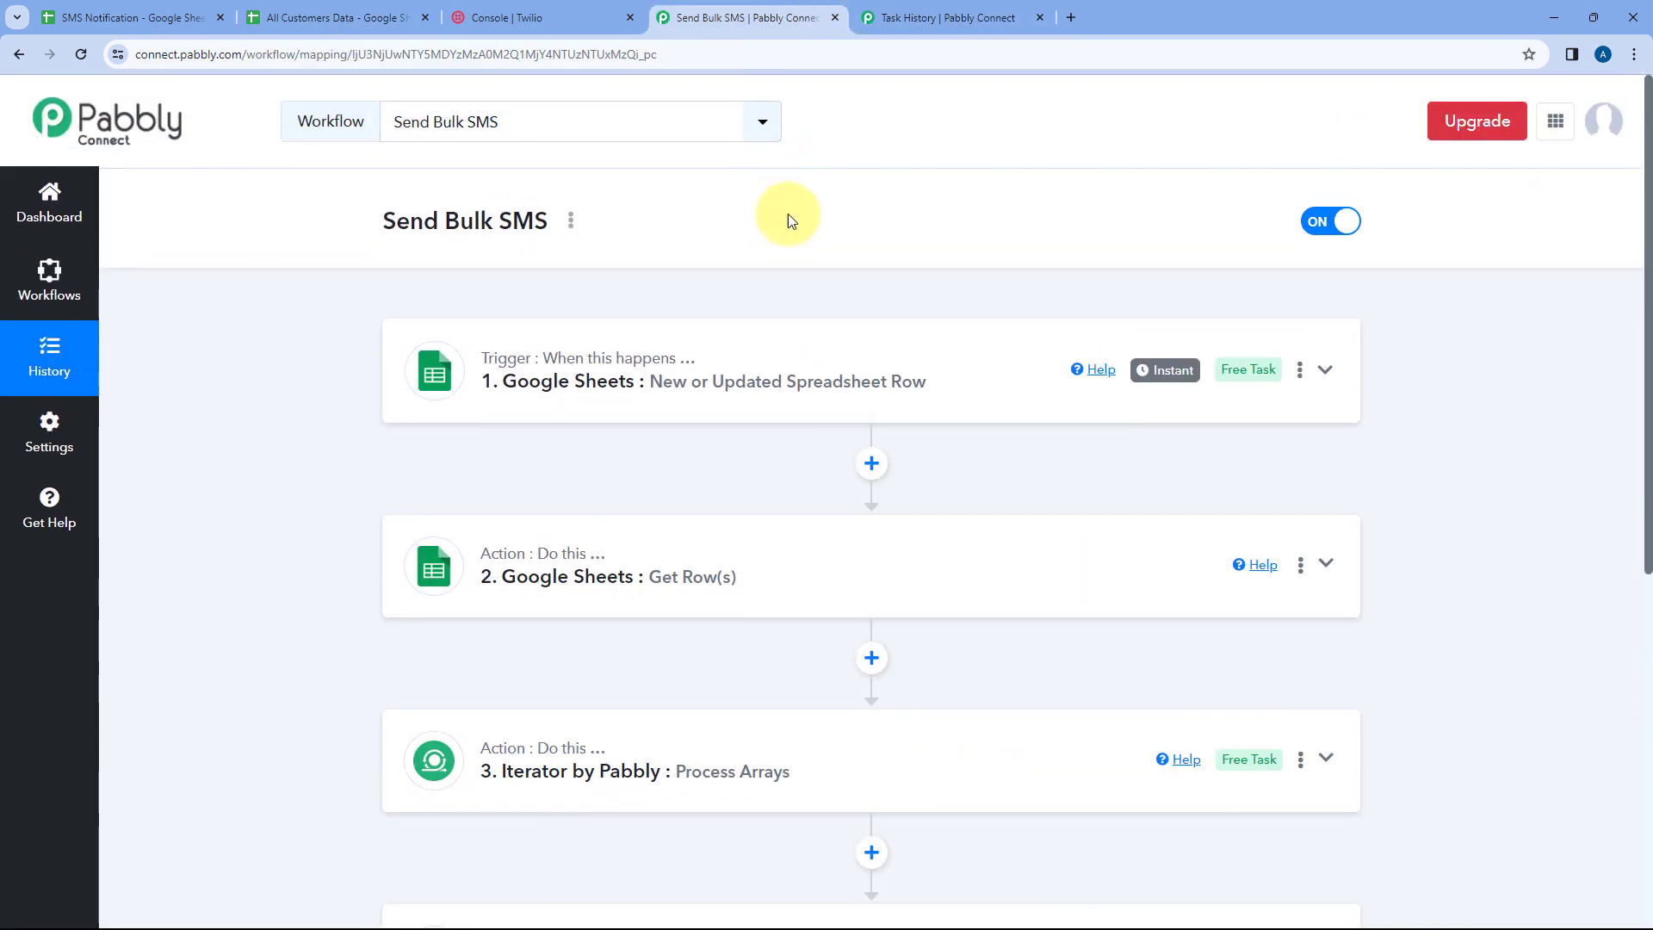